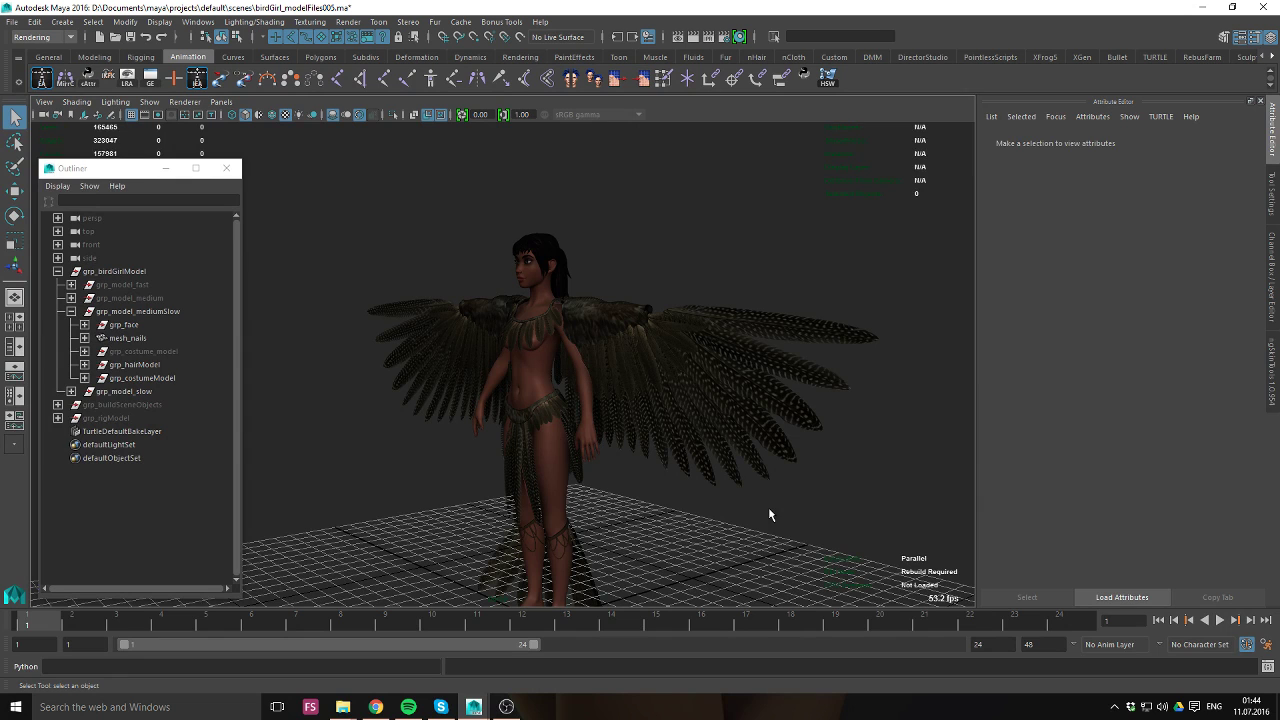
Hide the viewport grid and view the winged character from the front and from behind.
{"action": "key", "text": "w"}
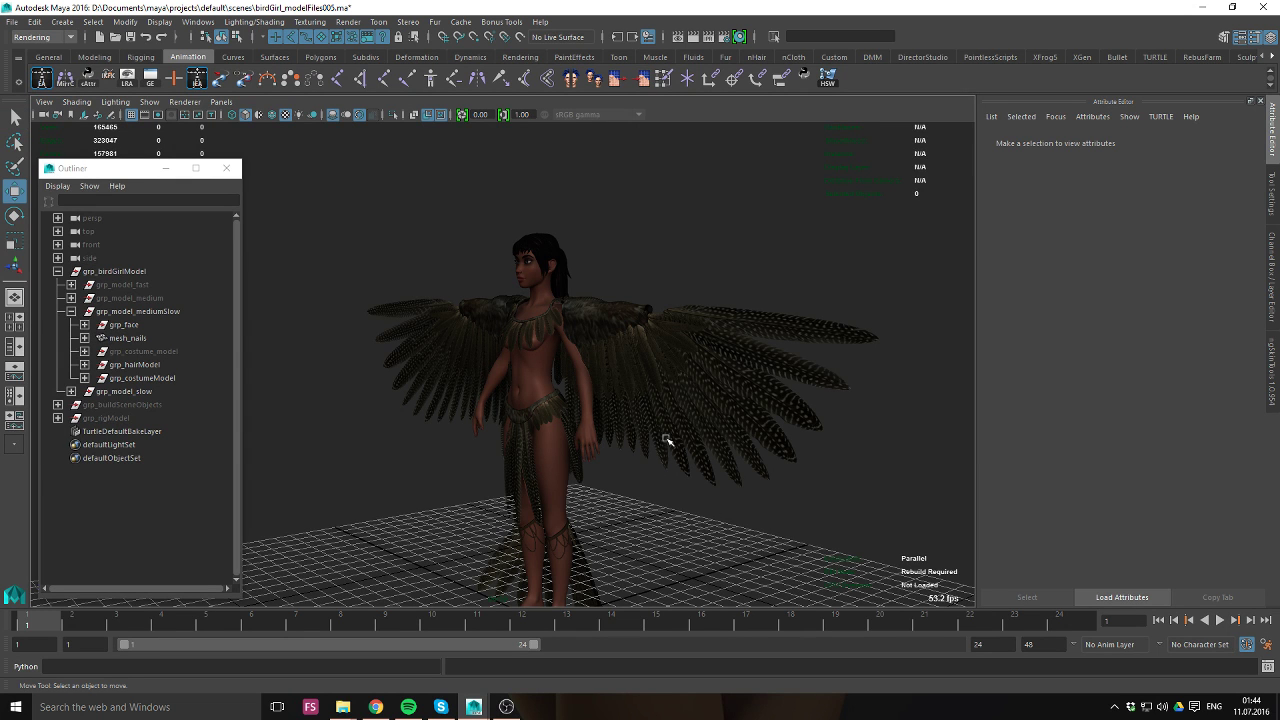
{"action": "left_click_drag", "start_coordinate": [668, 440], "coordinate": [748, 372], "text": "alt"}
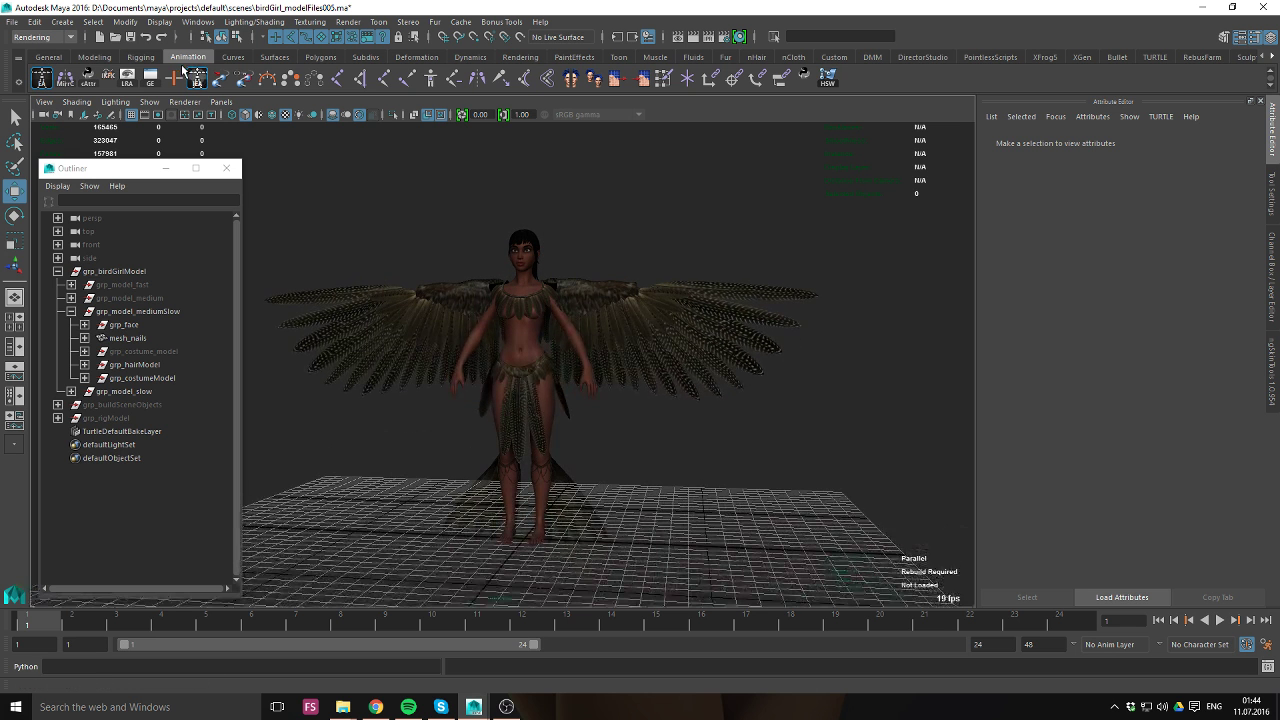
{"action": "left_click", "coordinate": [132, 115]}
{"action": "left_click_drag", "start_coordinate": [479, 249], "coordinate": [479, 291], "text": "alt"}
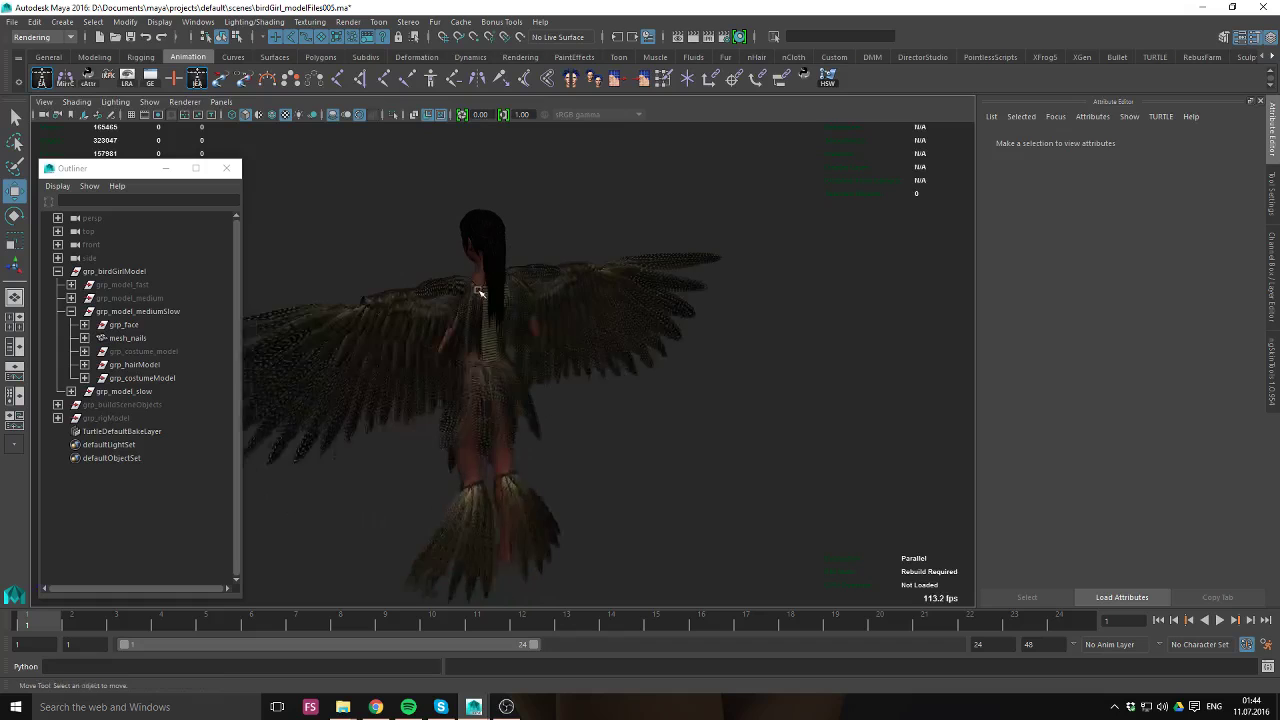
{"action": "middle_click_drag", "start_coordinate": [479, 291], "coordinate": [586, 286], "text": "alt"}
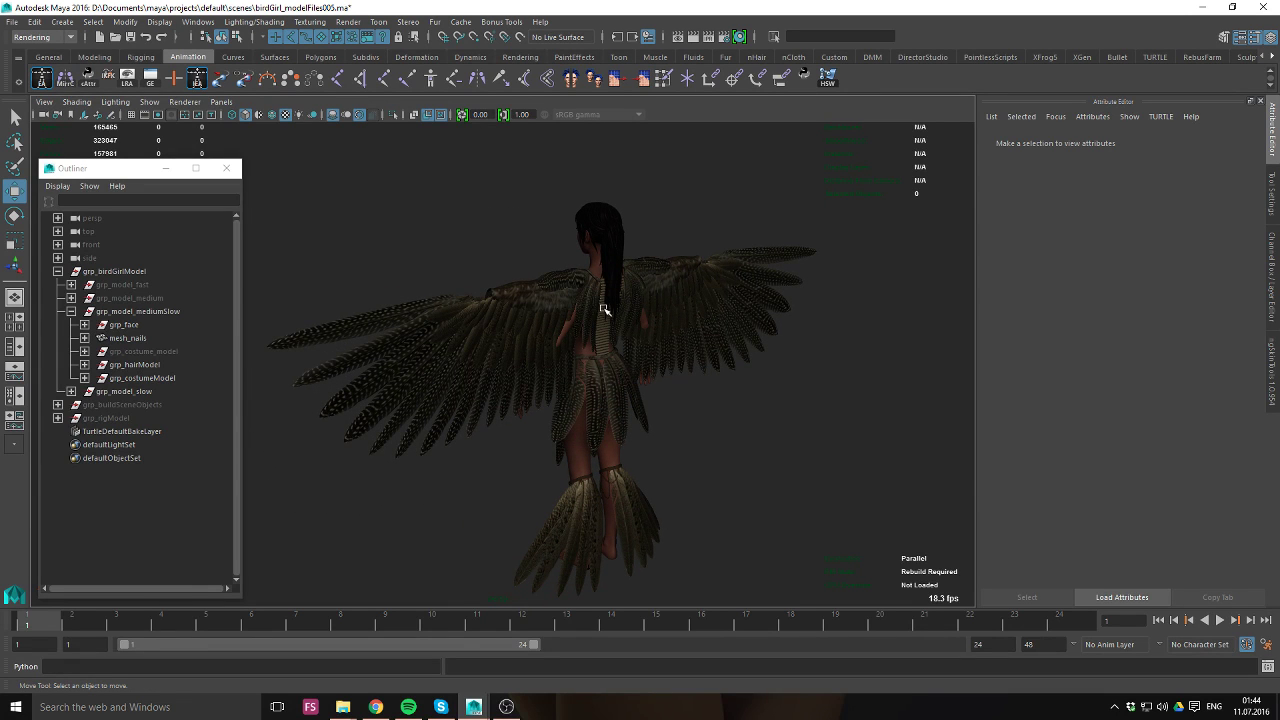
Select the character's body mesh and inspect its wireframe from the front.
{"action": "left_click_drag", "start_coordinate": [573, 412], "coordinate": [483, 312], "text": "alt"}
{"action": "middle_click_drag", "start_coordinate": [485, 312], "coordinate": [550, 342], "text": "alt"}
{"action": "right_click_drag", "start_coordinate": [550, 342], "coordinate": [670, 396], "text": "alt"}
{"action": "left_click_drag", "start_coordinate": [670, 396], "coordinate": [610, 395], "text": "alt"}
{"action": "left_click", "coordinate": [609, 396]}
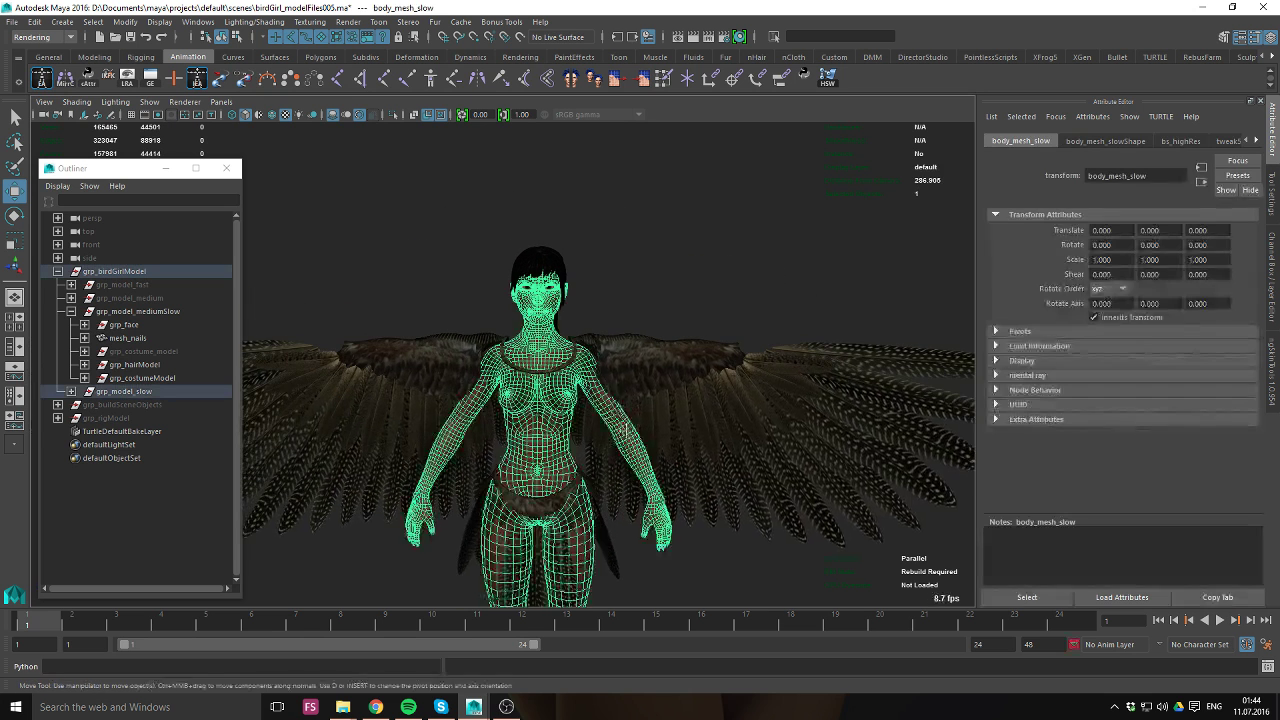
{"action": "middle_click_drag", "start_coordinate": [608, 413], "coordinate": [553, 382], "text": "alt"}
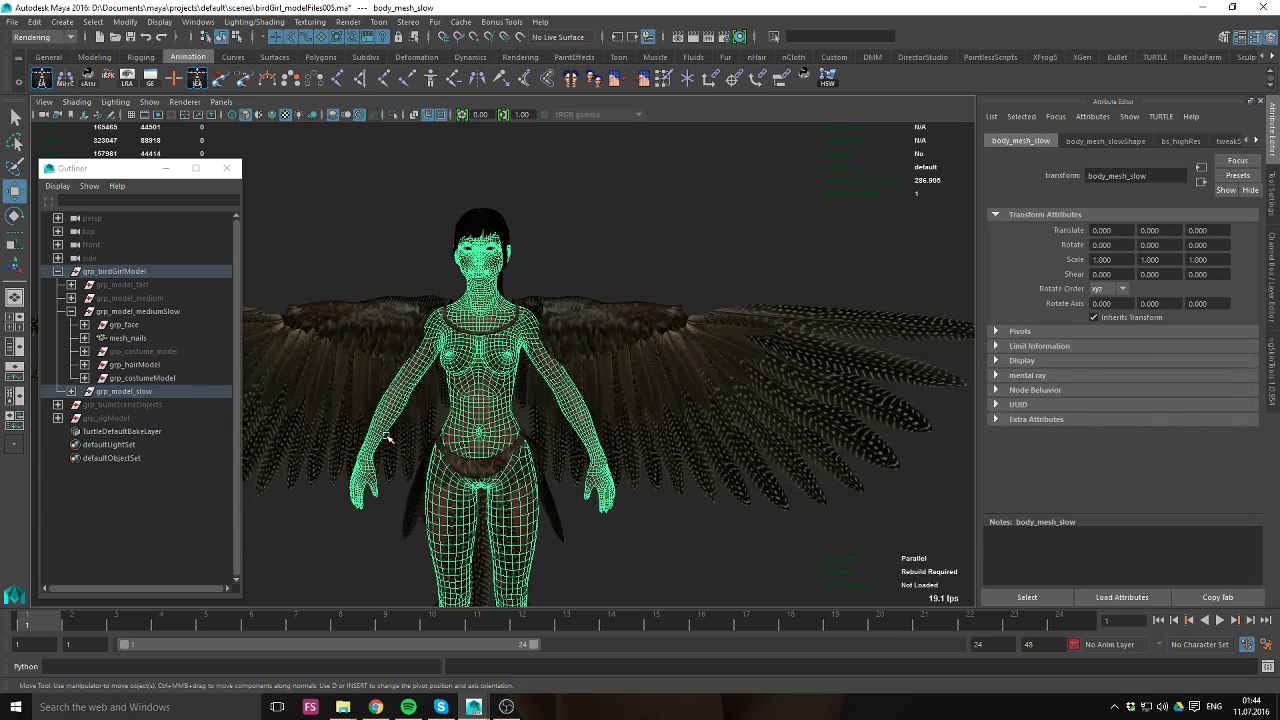
{"action": "left_click_drag", "start_coordinate": [388, 437], "coordinate": [488, 393], "text": "alt"}
Highlight the feather meshes of both wings together, then clear the selection.
{"action": "left_click_drag", "start_coordinate": [625, 282], "coordinate": [662, 372]}
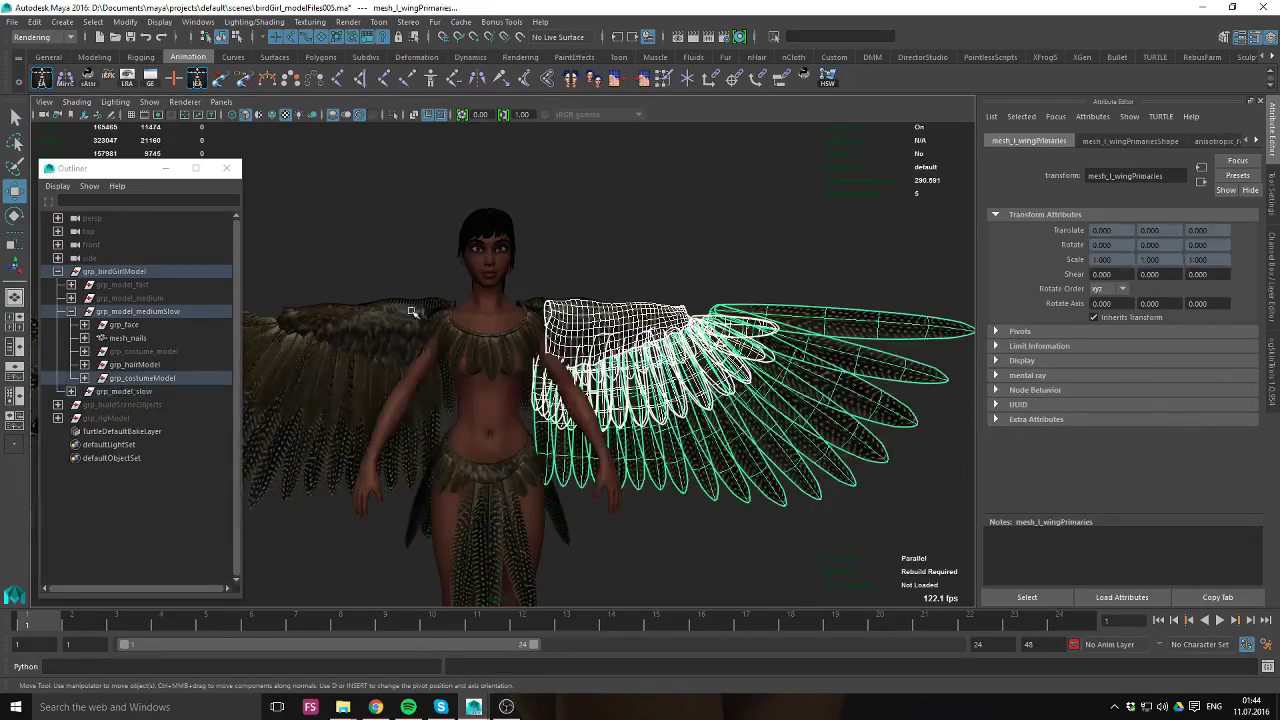
{"action": "left_click_drag", "start_coordinate": [411, 310], "coordinate": [363, 264], "text": "shift"}
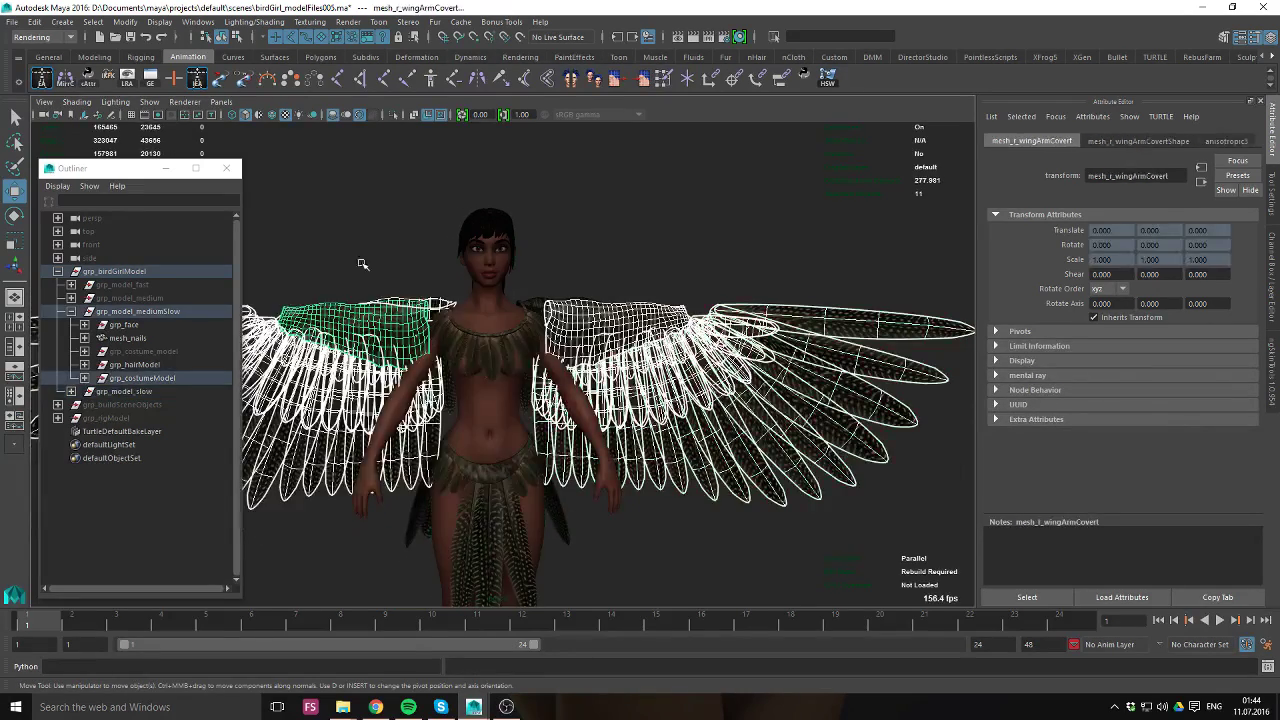
{"action": "left_click", "coordinate": [754, 287]}
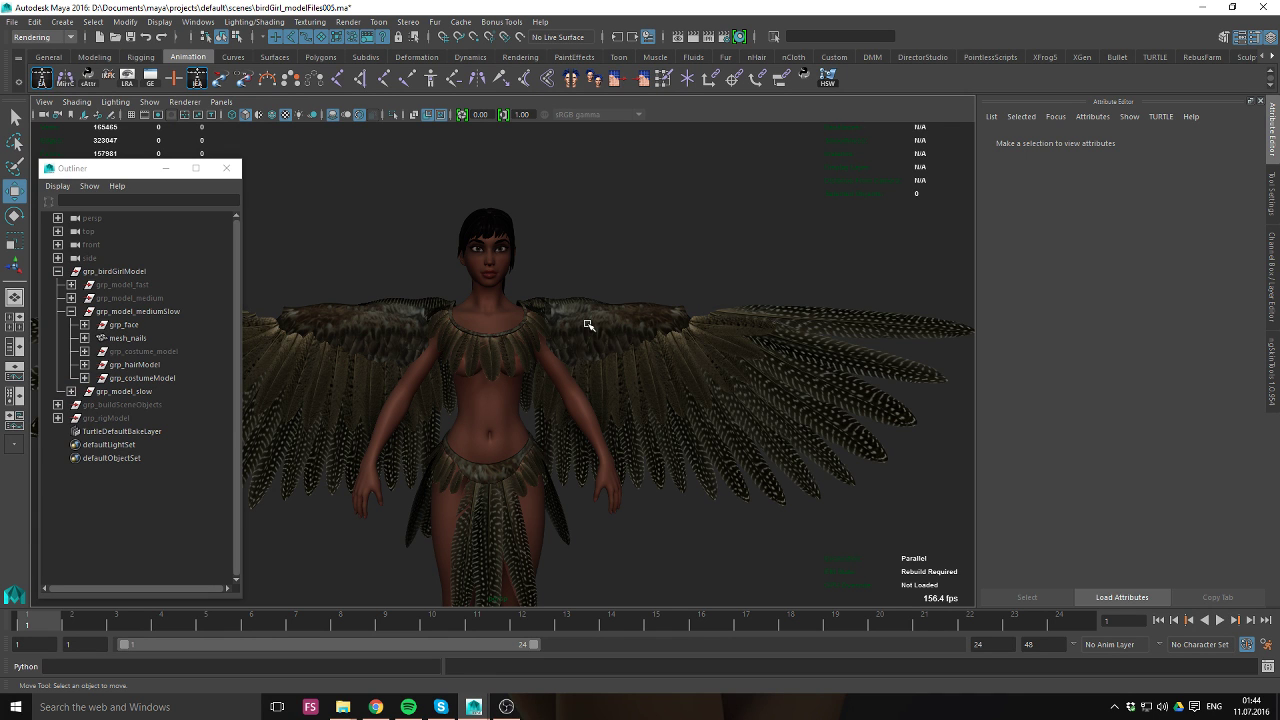
Select the body mesh again, examine the arms and shoulders against the wings from several angles, then deselect it.
{"action": "left_click", "coordinate": [575, 410]}
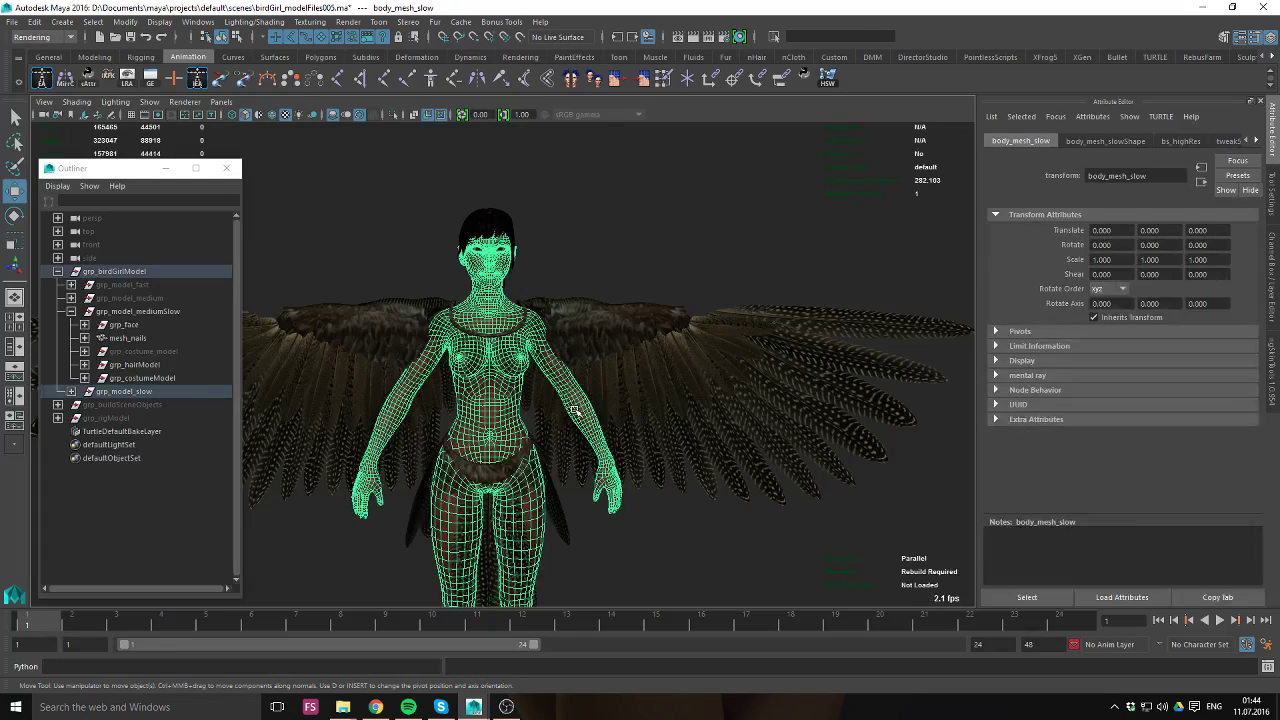
{"action": "right_click_drag", "start_coordinate": [603, 371], "coordinate": [618, 384], "text": "alt"}
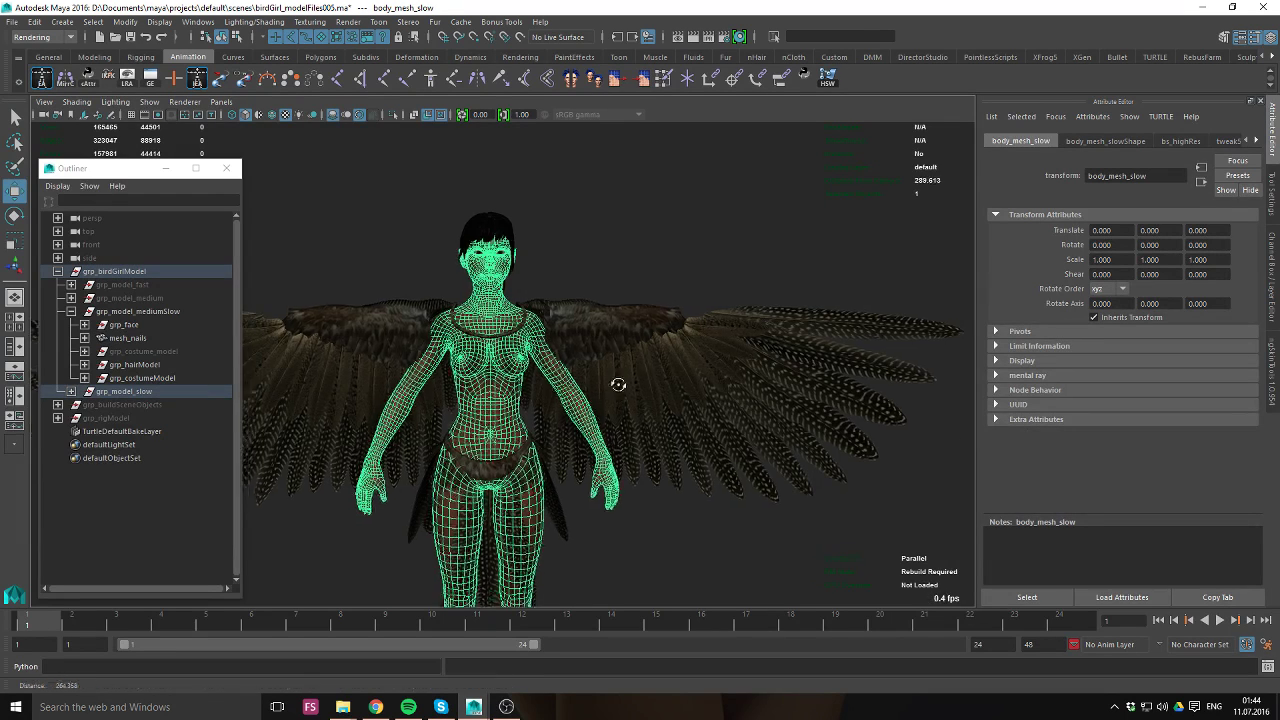
{"action": "key", "text": "w"}
{"action": "left_click_drag", "start_coordinate": [618, 384], "coordinate": [508, 345], "text": "alt"}
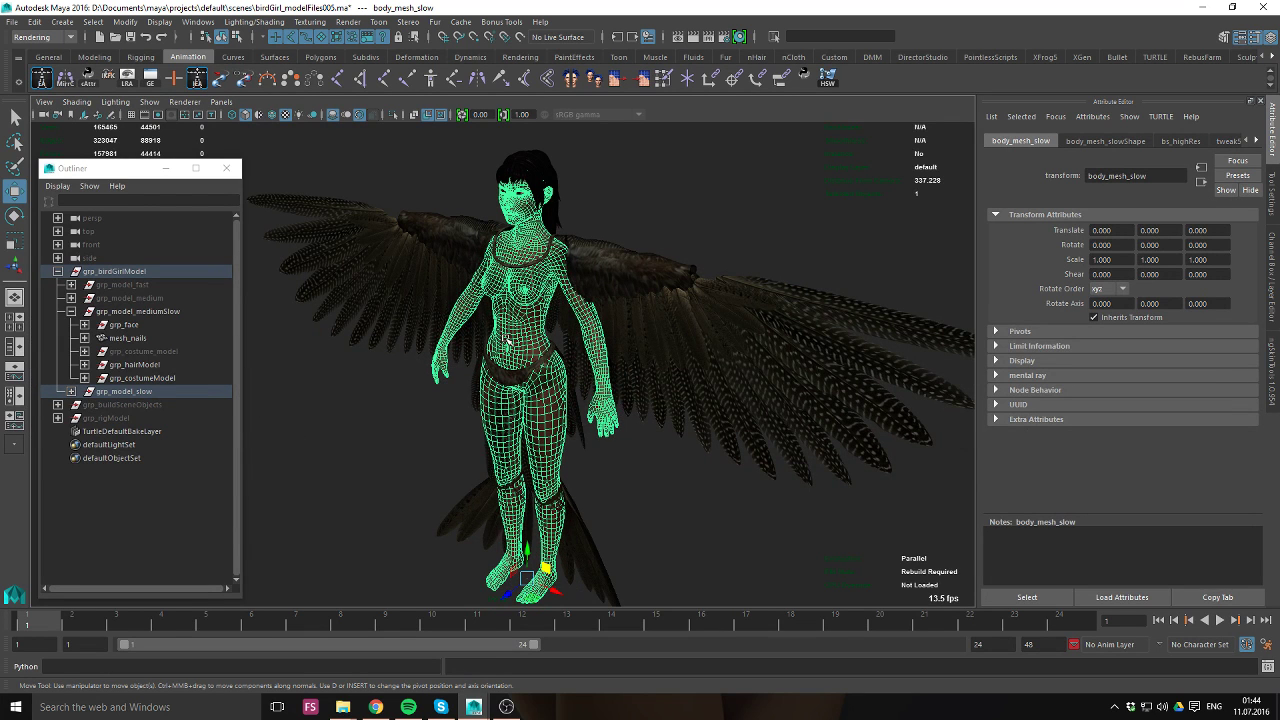
{"action": "right_click_drag", "start_coordinate": [517, 345], "coordinate": [588, 327], "text": "alt"}
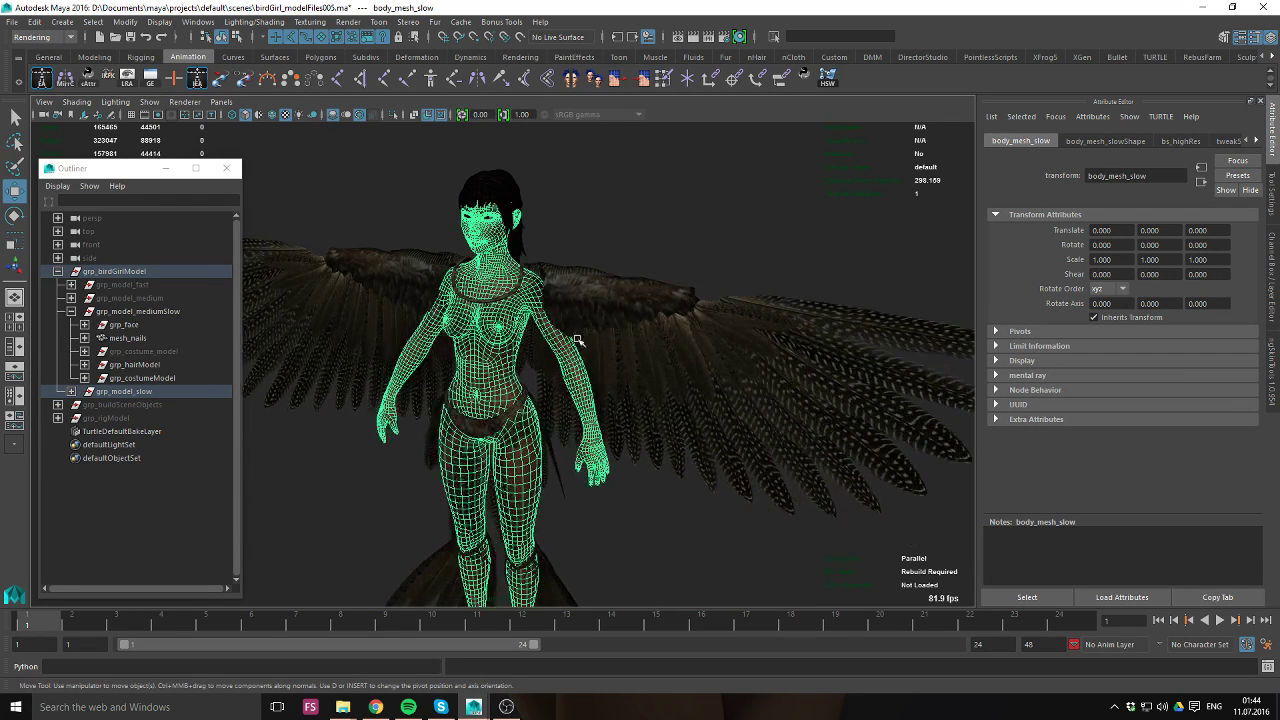
{"action": "left_click_drag", "start_coordinate": [577, 341], "coordinate": [540, 280], "text": "alt"}
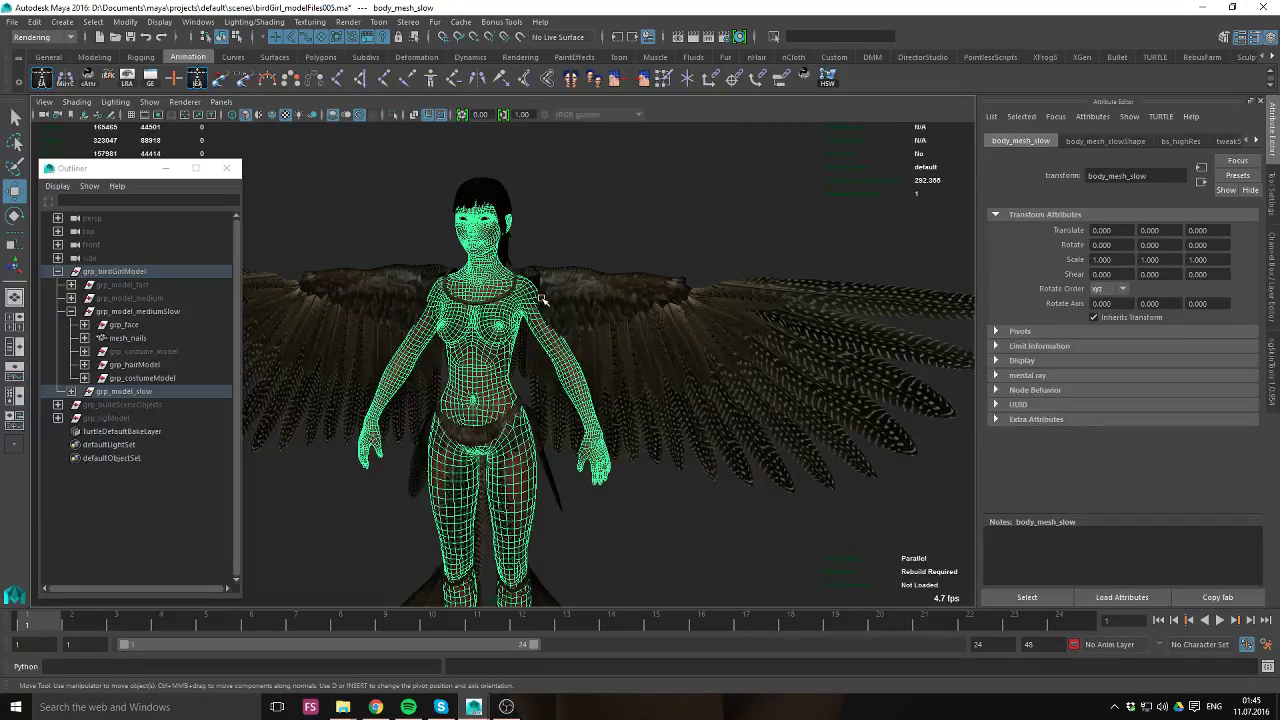
{"action": "left_click", "coordinate": [603, 226]}
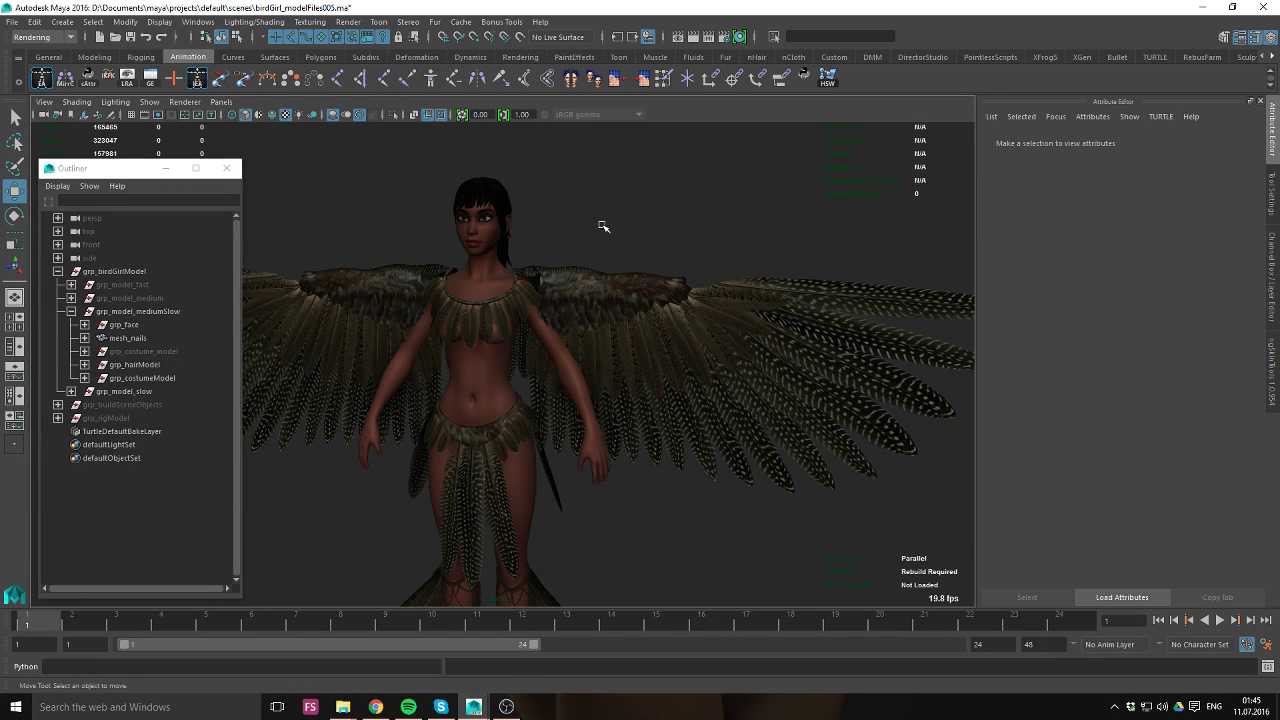
Highlight the left wing's feather meshes, clear the selection and examine both wings from behind.
{"action": "left_click", "coordinate": [603, 290]}
{"action": "left_click", "coordinate": [654, 363], "text": "shift"}
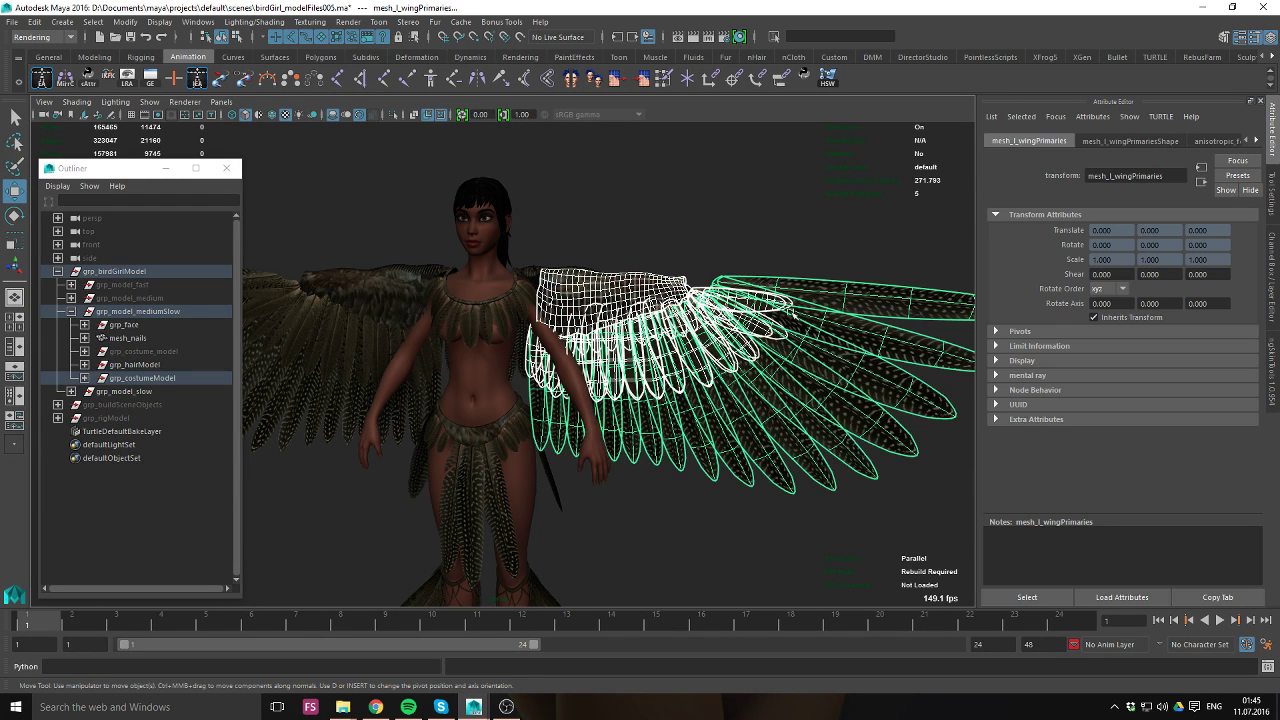
{"action": "left_click_drag", "start_coordinate": [605, 359], "coordinate": [632, 280], "text": "alt"}
{"action": "left_click", "coordinate": [563, 237]}
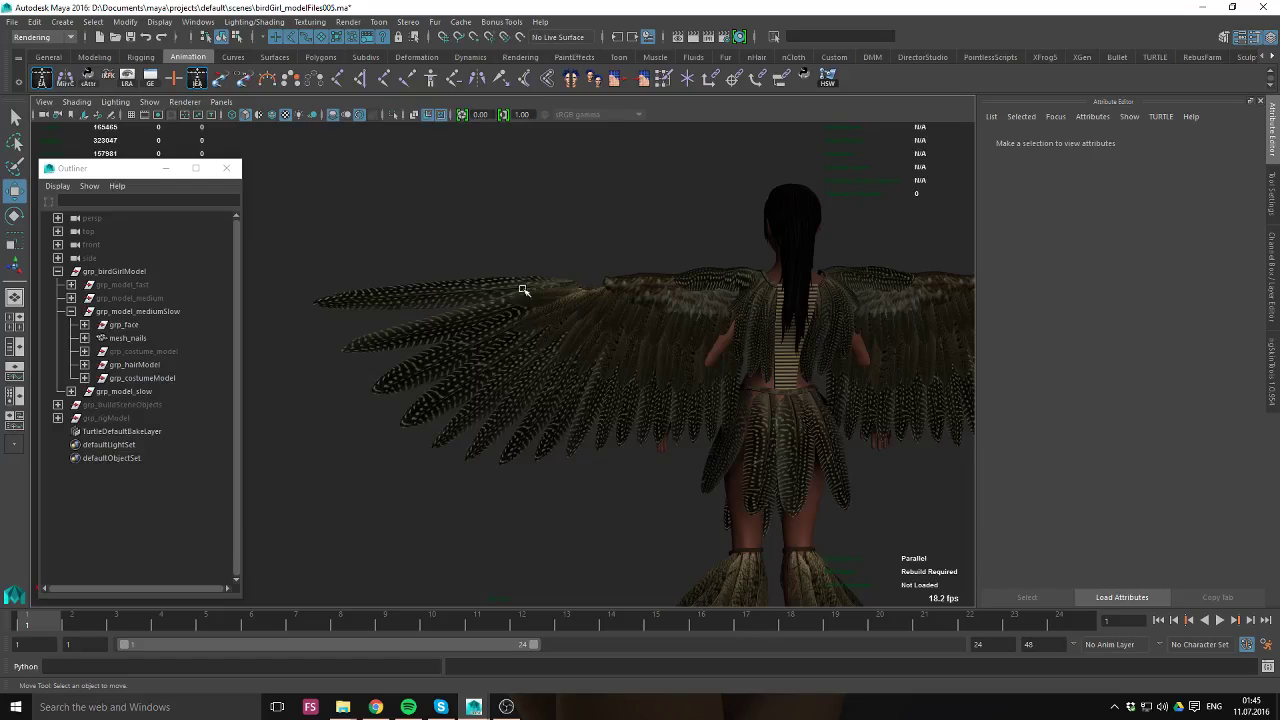
{"action": "left_click_drag", "start_coordinate": [523, 289], "coordinate": [503, 418], "text": "alt"}
{"action": "middle_click_drag", "start_coordinate": [503, 418], "coordinate": [565, 375], "text": "alt"}
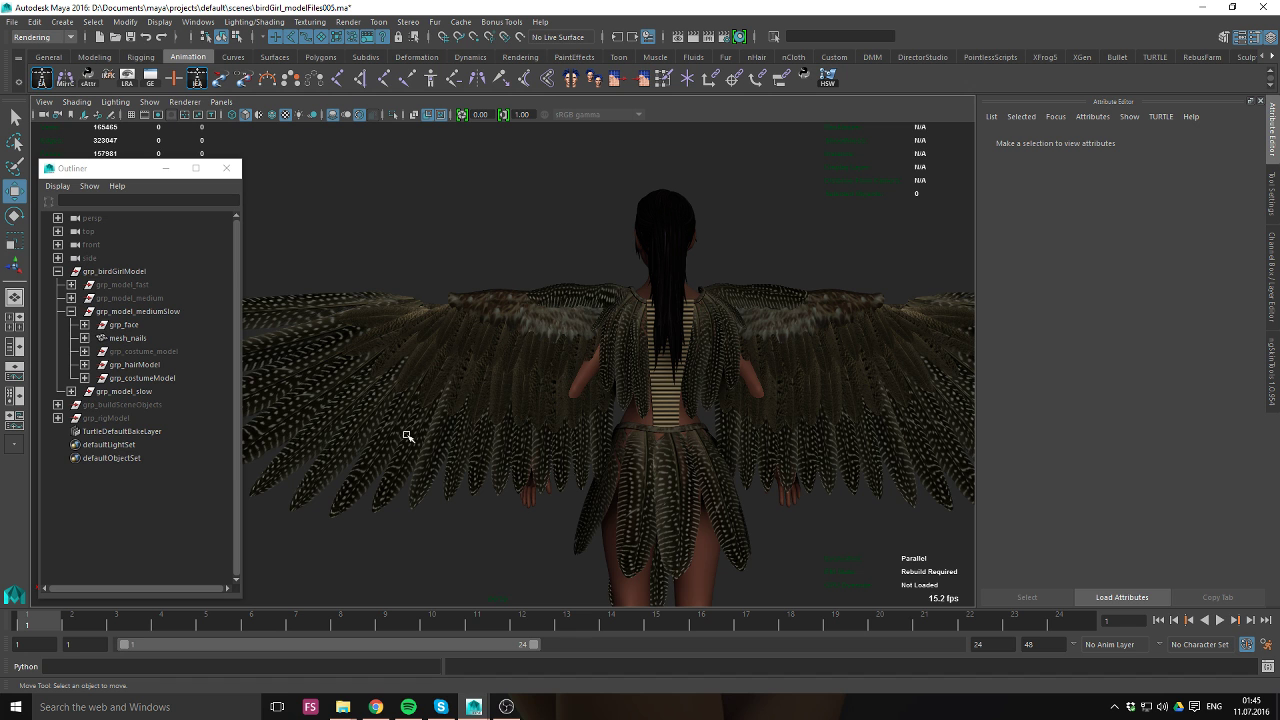
{"action": "left_click_drag", "start_coordinate": [389, 346], "coordinate": [531, 323], "text": "alt"}
{"action": "left_click_drag", "start_coordinate": [443, 341], "coordinate": [589, 355], "text": "alt"}
Select the left wing's primary feather mesh and examine its feather layout from the back and the front.
{"action": "left_click", "coordinate": [450, 445]}
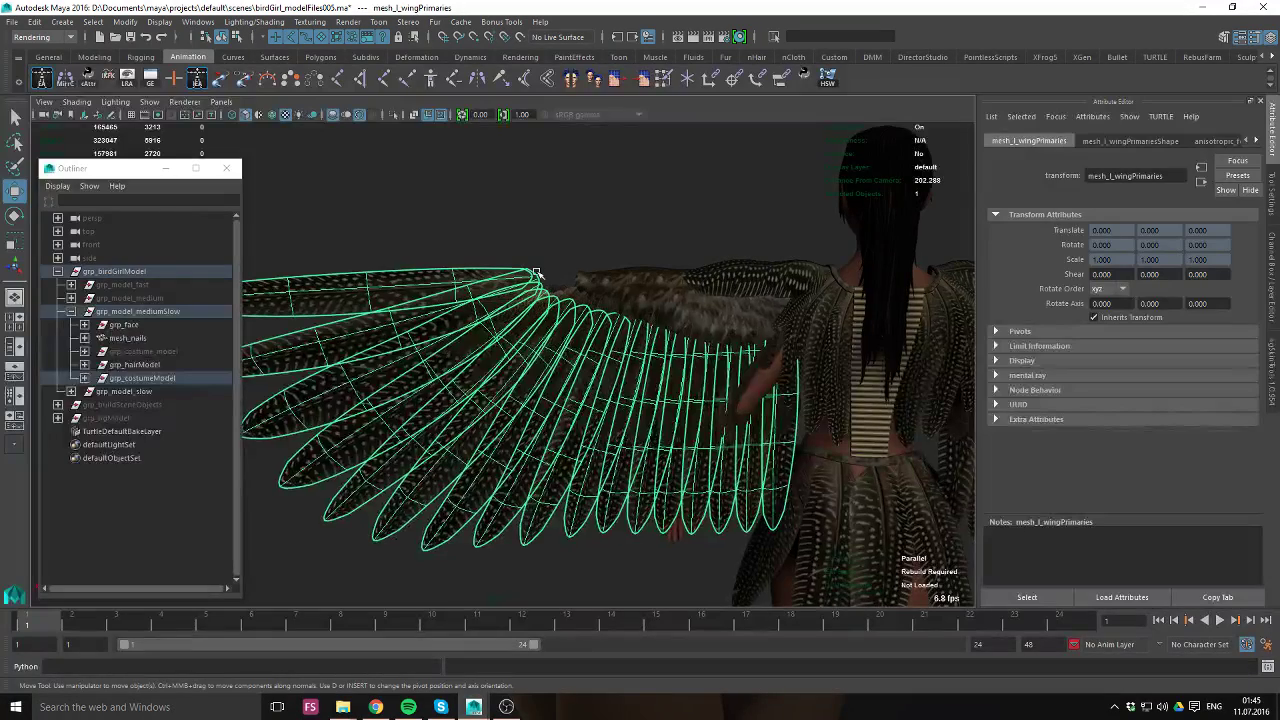
{"action": "left_click", "coordinate": [552, 254]}
{"action": "left_click", "coordinate": [445, 386]}
{"action": "left_click_drag", "start_coordinate": [516, 349], "coordinate": [711, 233], "text": "alt"}
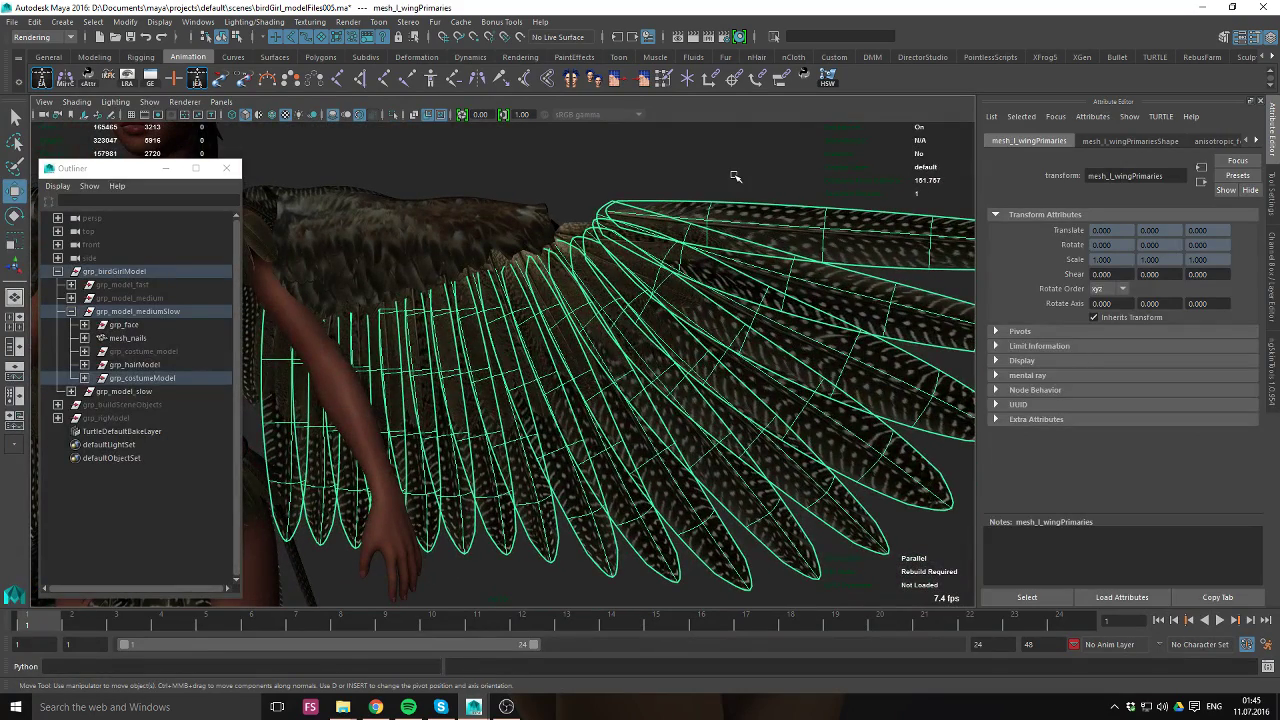
{"action": "left_click", "coordinate": [720, 186]}
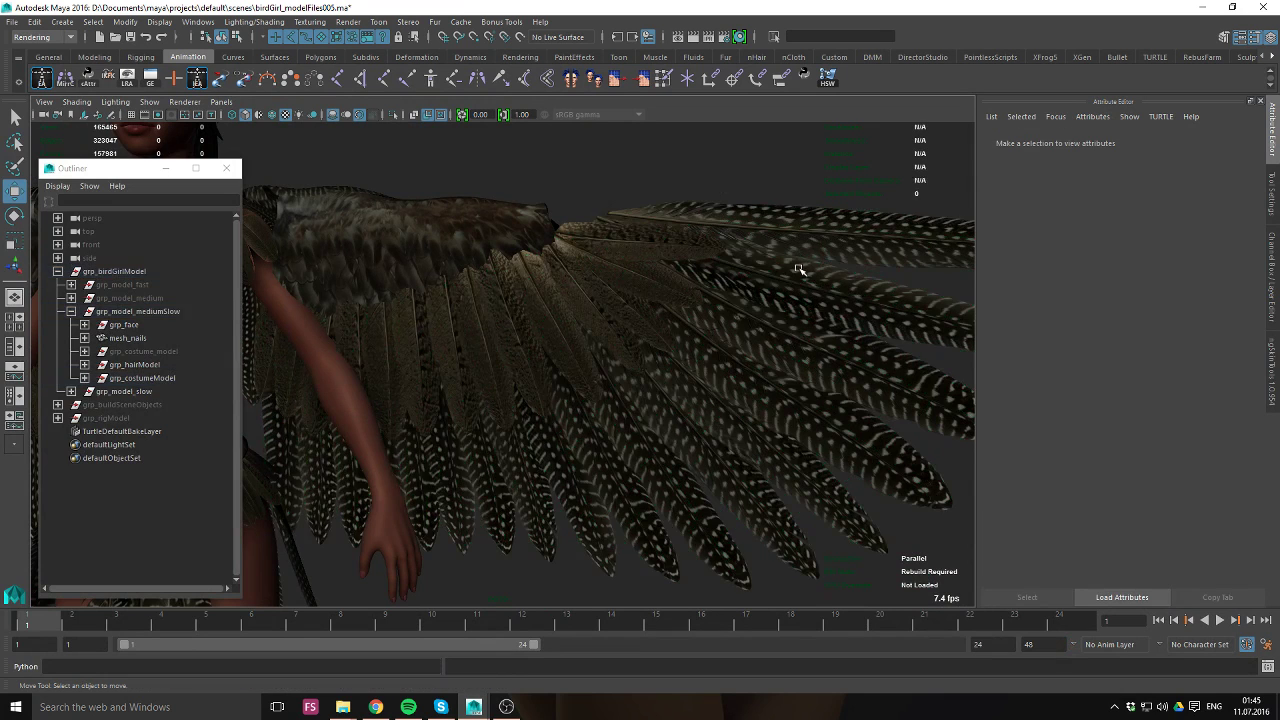
{"action": "left_click", "coordinate": [800, 270]}
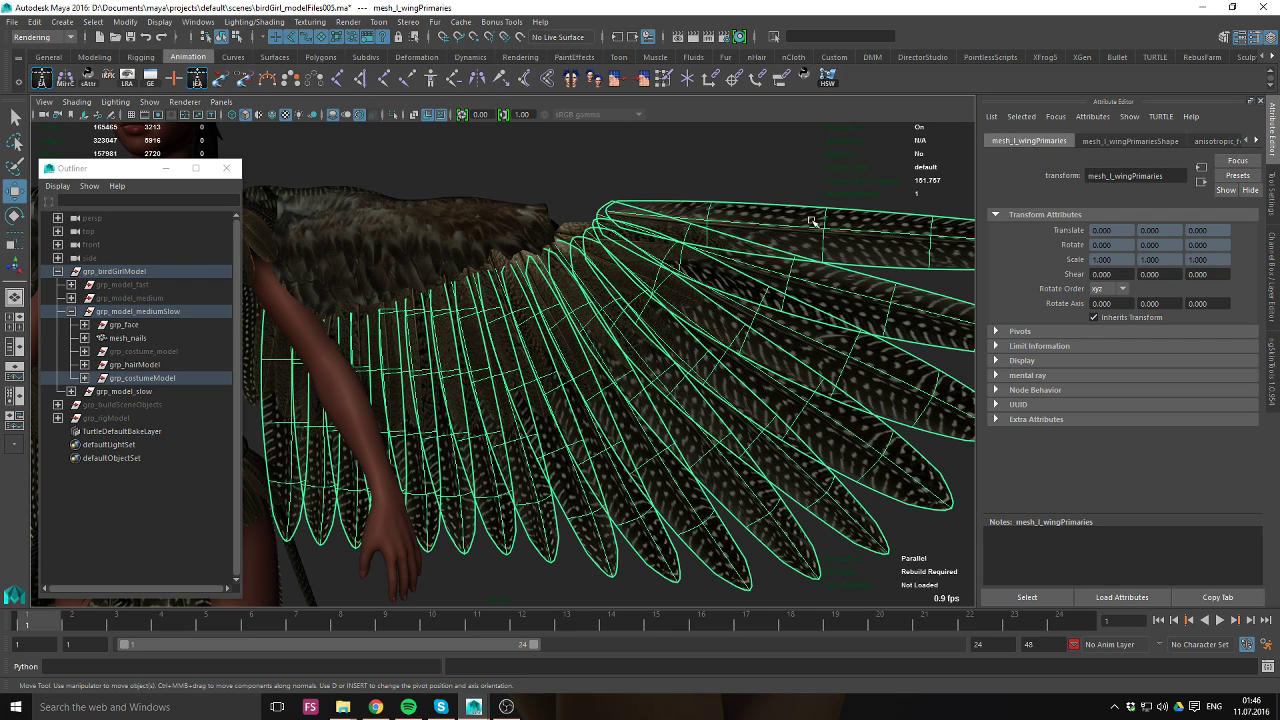
Unparent grp_wingRigBuildSceneObjs from the hidden grp_buildSceneObjects group so it sits at the scene's top level.
{"action": "left_click", "coordinate": [57, 404]}
{"action": "scroll", "coordinate": [137, 505], "scroll_direction": "down", "scroll_amount": 2}
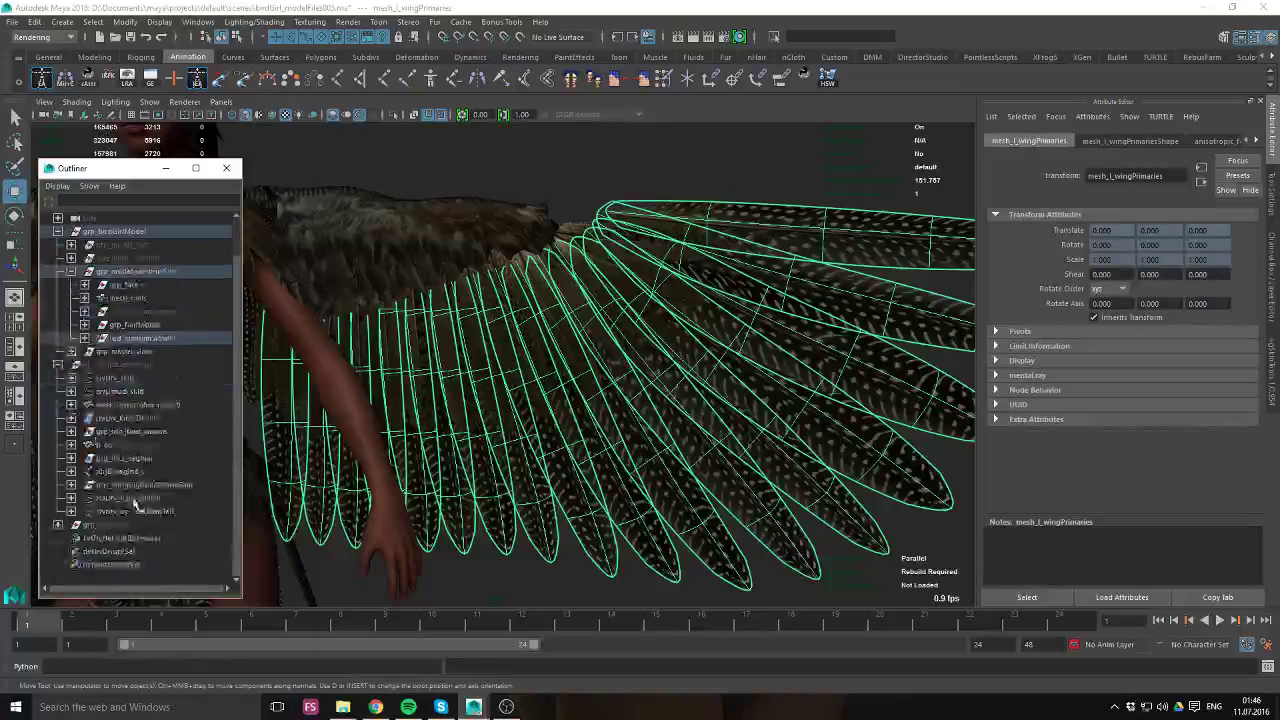
{"action": "left_click", "coordinate": [140, 486]}
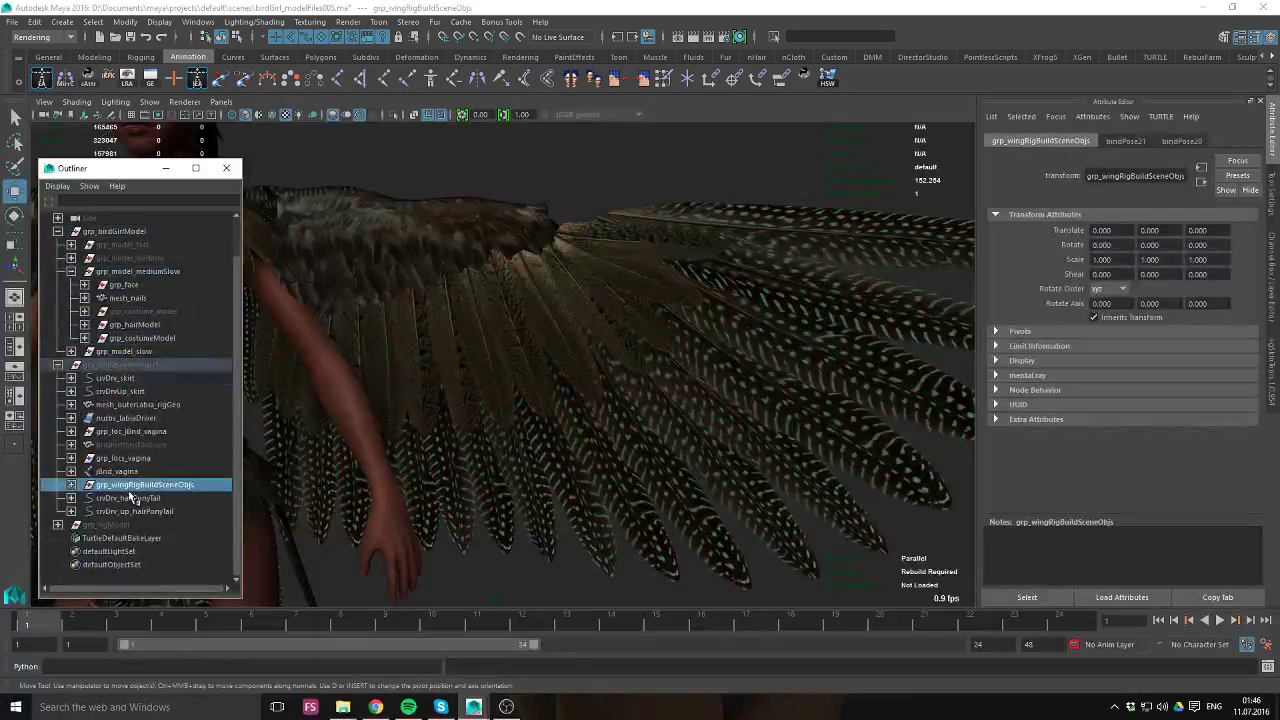
{"action": "key", "text": "shift+p"}
{"action": "left_click", "coordinate": [57, 364]}
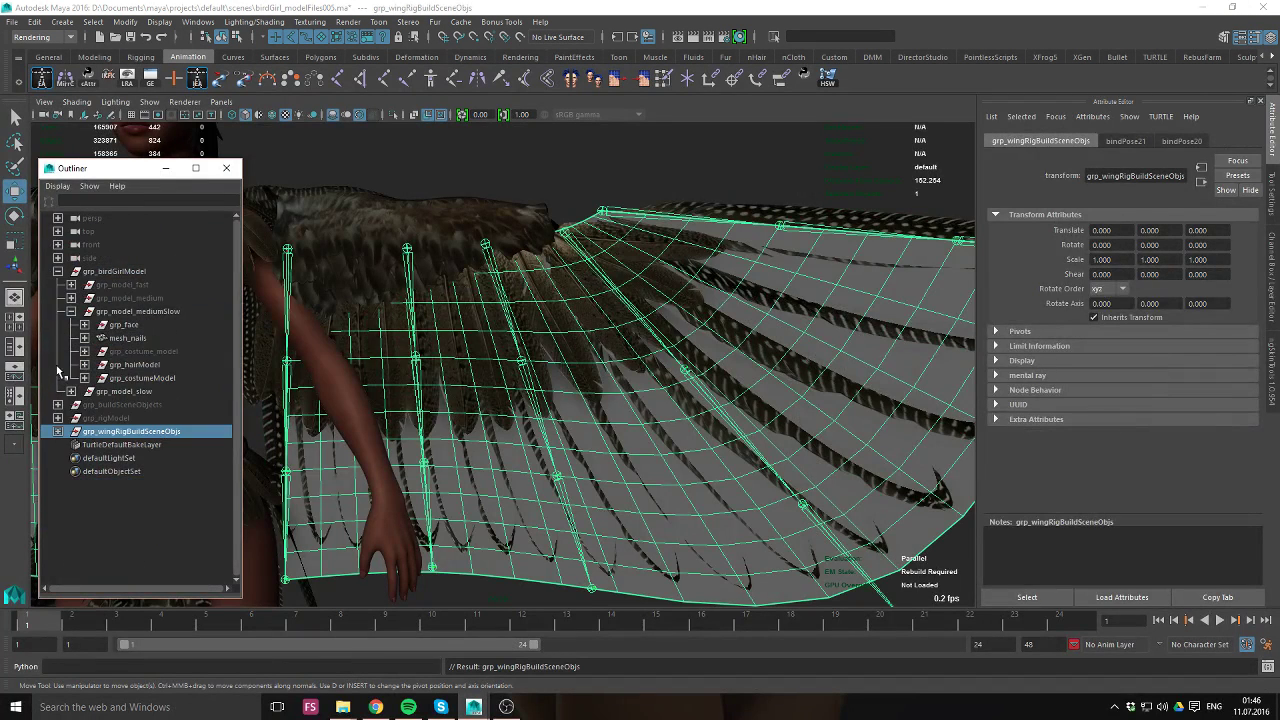
Inspect the left wing's driver joints over the feathers, selecting the outermost joint jDrv_l_wingEA with the Rotate tool active.
{"action": "right_click_drag", "start_coordinate": [843, 507], "coordinate": [630, 391], "text": "alt"}
{"action": "left_click_drag", "start_coordinate": [782, 380], "coordinate": [548, 300], "text": "alt"}
{"action": "left_click", "coordinate": [534, 212]}
{"action": "middle_click_drag", "start_coordinate": [498, 281], "coordinate": [563, 288], "text": "alt"}
{"action": "left_click_drag", "start_coordinate": [563, 288], "coordinate": [615, 323], "text": "alt"}
{"action": "left_click", "coordinate": [580, 288]}
{"action": "key", "text": "e"}
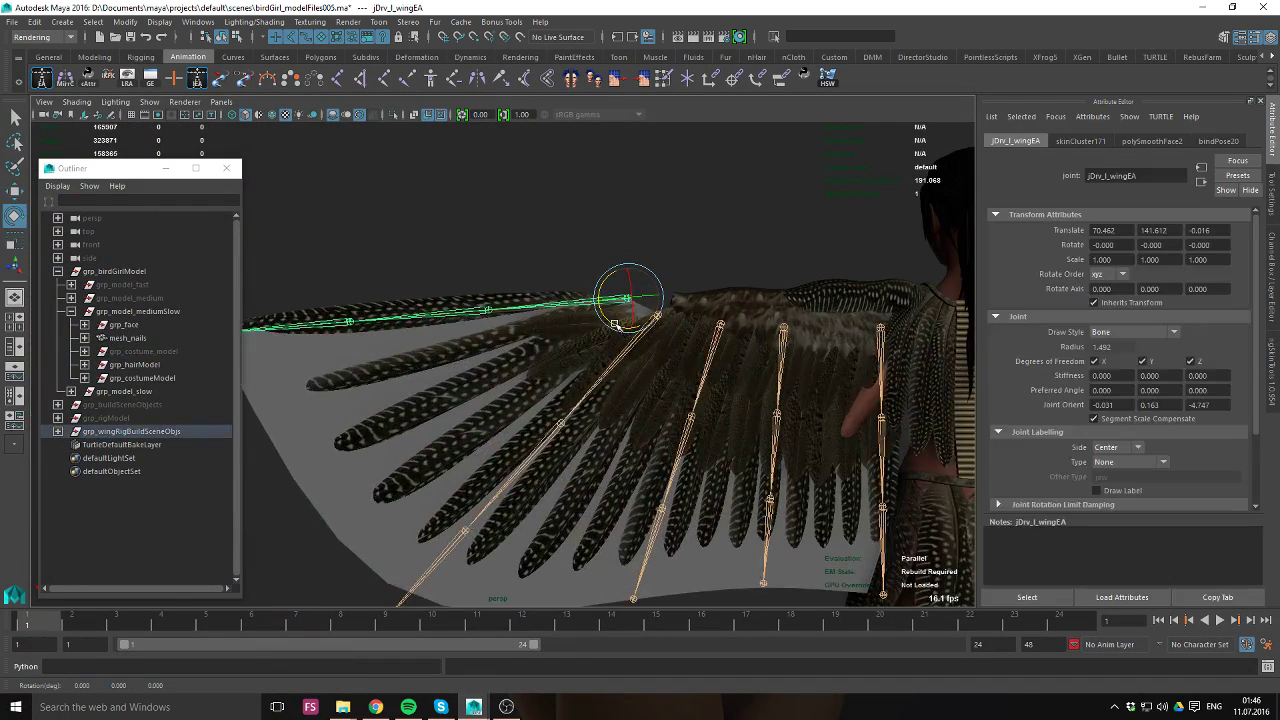
{"action": "left_click", "coordinate": [100, 405]}
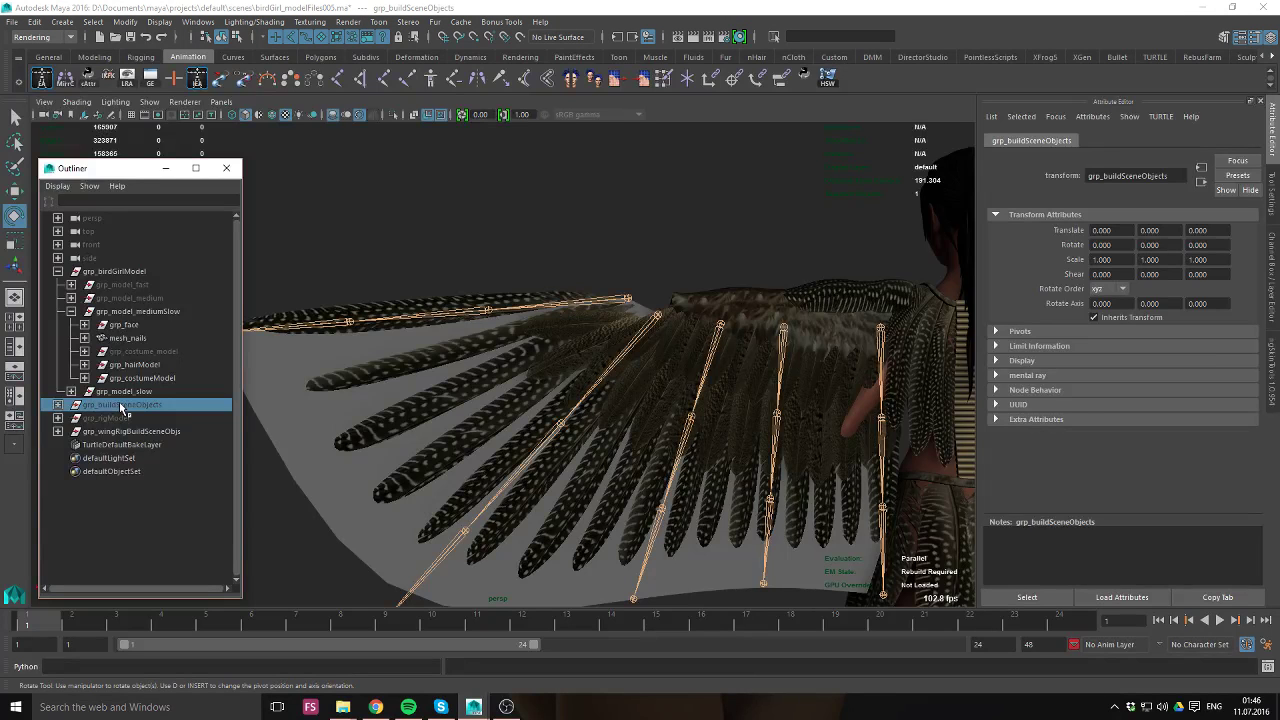
{"action": "left_click", "coordinate": [555, 304]}
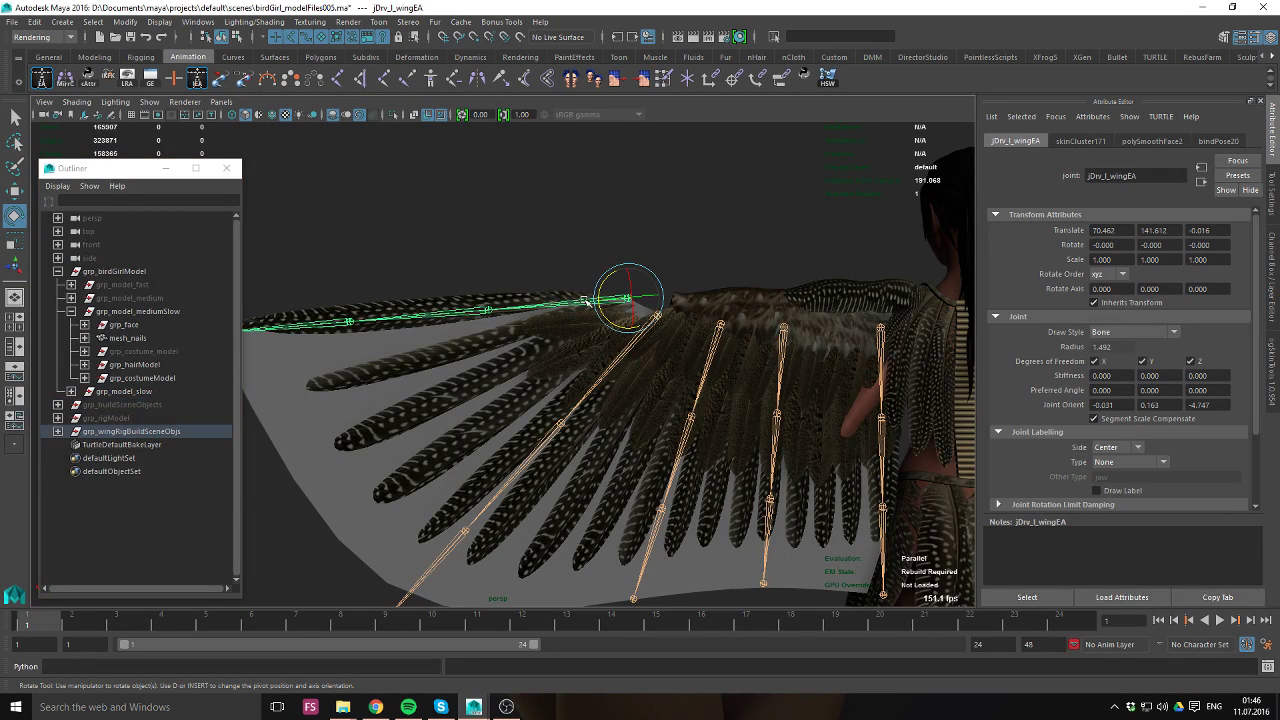
{"action": "left_click_drag", "start_coordinate": [607, 318], "coordinate": [662, 378], "text": "alt"}
Isolate grp_wingRigBuildSceneObjs in the viewport and turn on wireframe on shaded.
{"action": "left_click", "coordinate": [165, 431]}
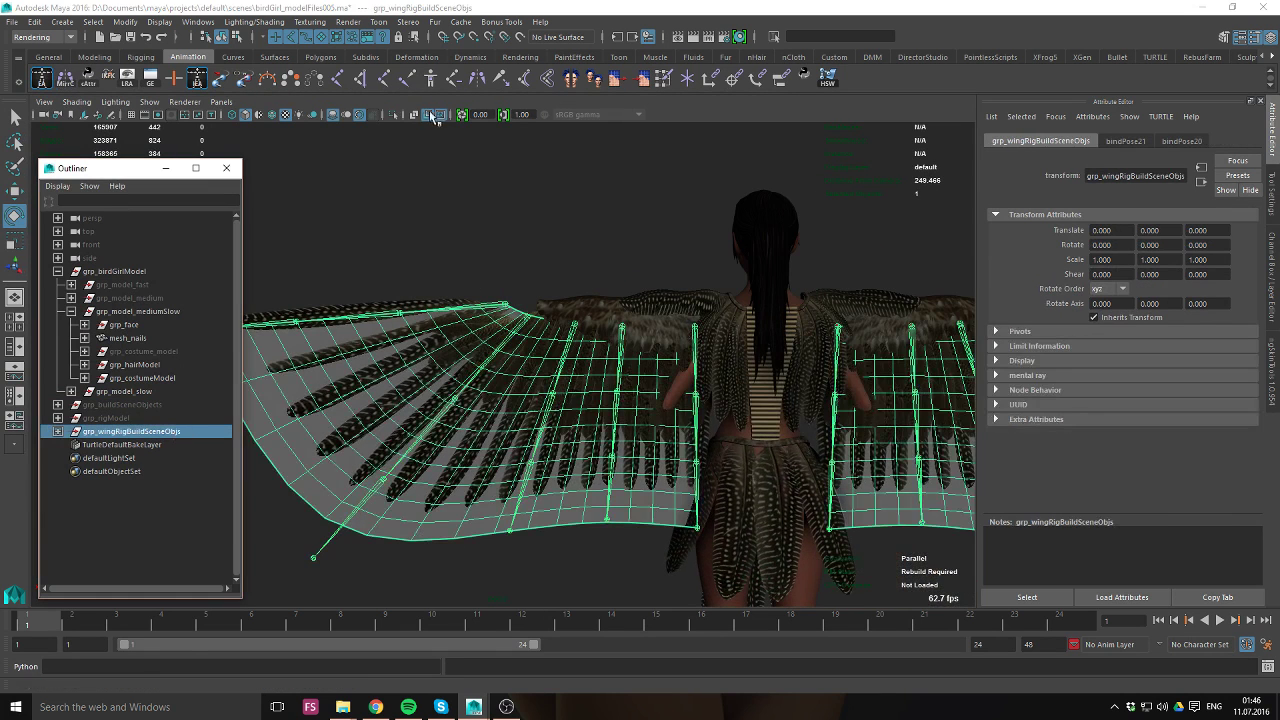
{"action": "left_click", "coordinate": [391, 117]}
{"action": "left_click", "coordinate": [448, 188]}
{"action": "middle_click_drag", "start_coordinate": [440, 246], "coordinate": [517, 243], "text": "alt"}
{"action": "right_click_drag", "start_coordinate": [517, 243], "coordinate": [565, 245], "text": "alt"}
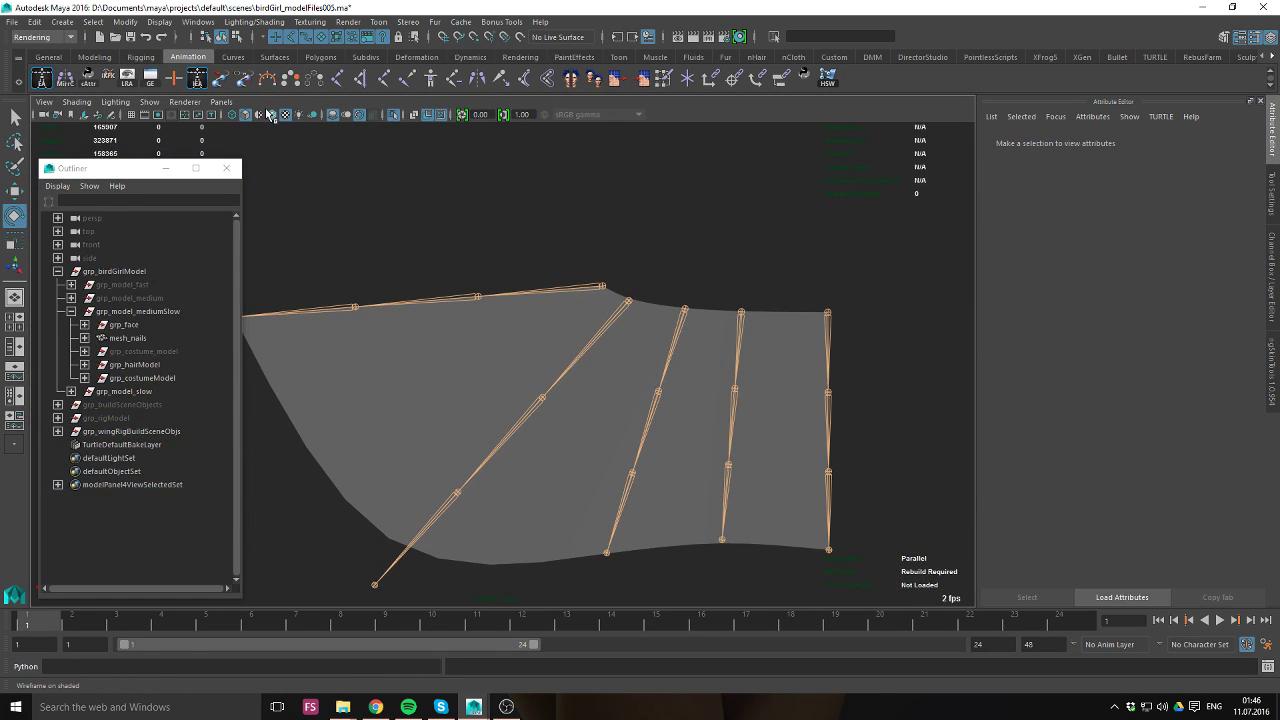
{"action": "left_click", "coordinate": [271, 117]}
Try rotating the left wing's driver joints, selecting each of the five chains from wing tip to body.
{"action": "left_click_drag", "start_coordinate": [518, 314], "coordinate": [522, 274]}
{"action": "middle_click_drag", "start_coordinate": [594, 332], "coordinate": [656, 330], "text": "alt"}
{"action": "middle_click_drag", "start_coordinate": [774, 332], "coordinate": [820, 250]}
{"action": "left_click", "coordinate": [594, 330]}
{"action": "left_click", "coordinate": [631, 336]}
{"action": "left_click", "coordinate": [718, 330]}
{"action": "left_click", "coordinate": [781, 345]}
{"action": "left_click", "coordinate": [871, 342]}
Undo the test rotations and selections of the left wing's driver joints.
{"action": "key", "text": "ctrl+z"}
{"action": "key", "text": "ctrl+z"}
{"action": "key", "text": "ctrl+z"}
{"action": "key", "text": "ctrl+z"}
{"action": "key", "text": "ctrl+z"}
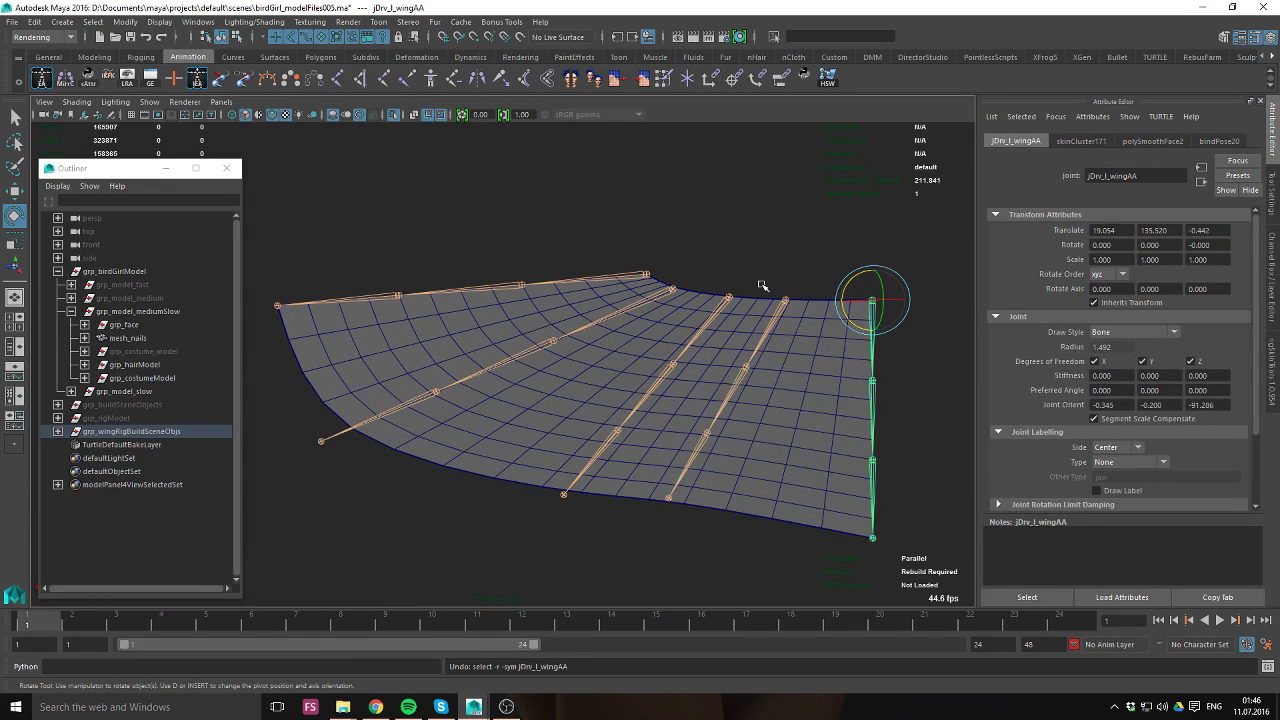
{"action": "key", "text": "ctrl+z"}
{"action": "key", "text": "ctrl+z"}
{"action": "key", "text": "ctrl+z"}
{"action": "key", "text": "ctrl+z"}
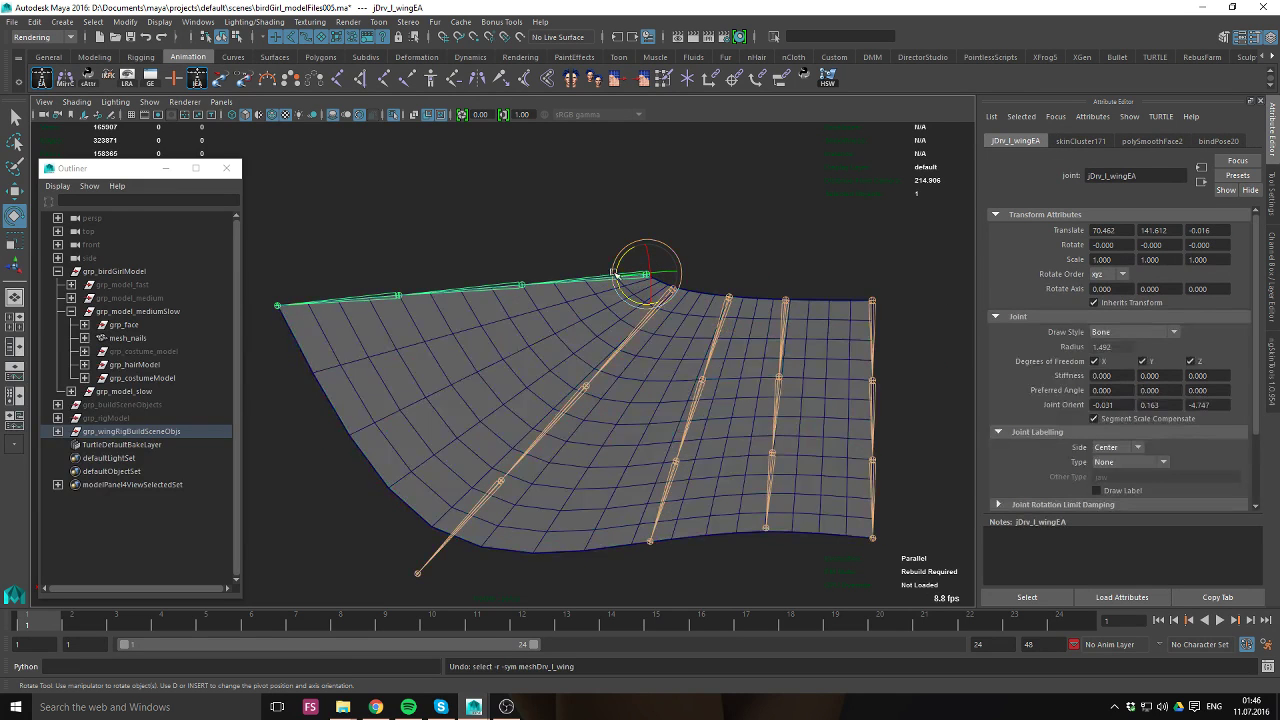
Test folding the left wing surface by rotating the driver joints together, adding neighbouring joints from the tip inward.
{"action": "middle_click_drag", "start_coordinate": [657, 336], "coordinate": [714, 226]}
{"action": "left_click", "coordinate": [620, 302]}
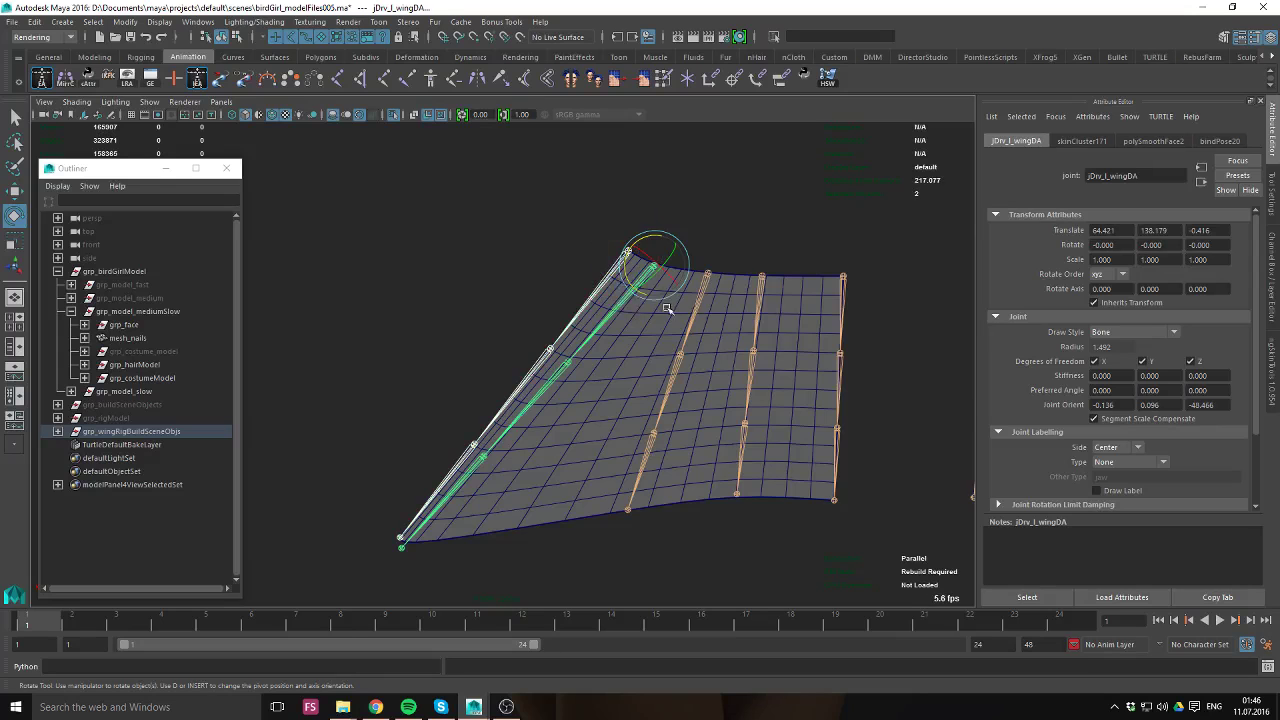
{"action": "middle_click_drag", "start_coordinate": [663, 294], "coordinate": [598, 241]}
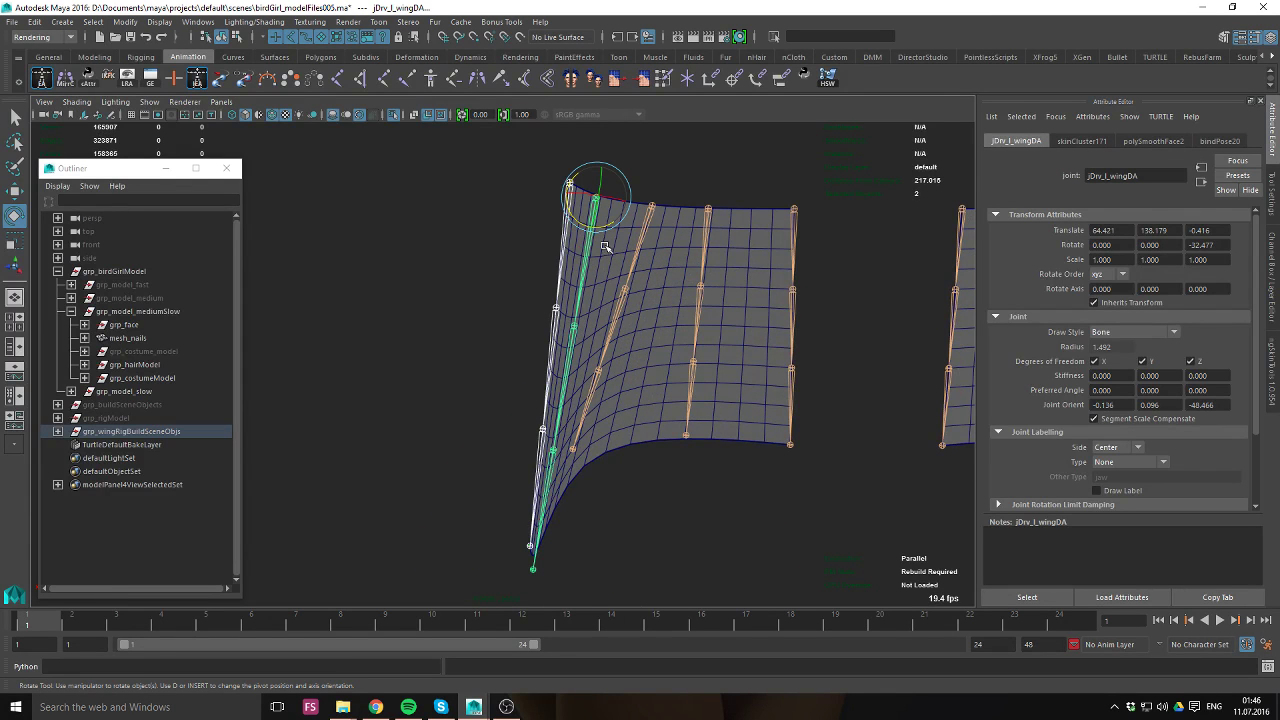
{"action": "left_click", "coordinate": [637, 248]}
{"action": "middle_click_drag", "start_coordinate": [749, 246], "coordinate": [837, 300]}
{"action": "left_click", "coordinate": [697, 246]}
{"action": "left_click", "coordinate": [789, 243]}
{"action": "left_click_drag", "start_coordinate": [837, 300], "coordinate": [620, 366], "text": "alt"}
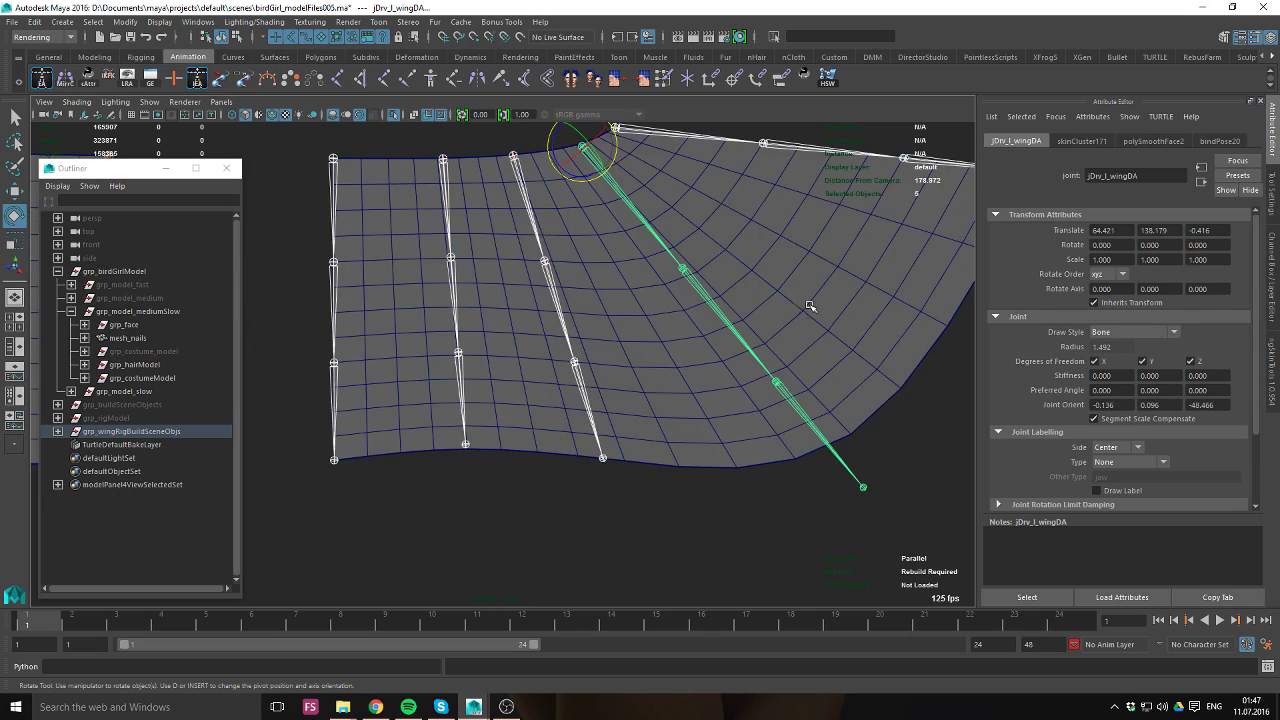
Duplicate the left wing's driver mesh meshDrv_l_wing and isolate the copy in the viewport.
{"action": "left_click_drag", "start_coordinate": [810, 306], "coordinate": [310, 264], "text": "alt"}
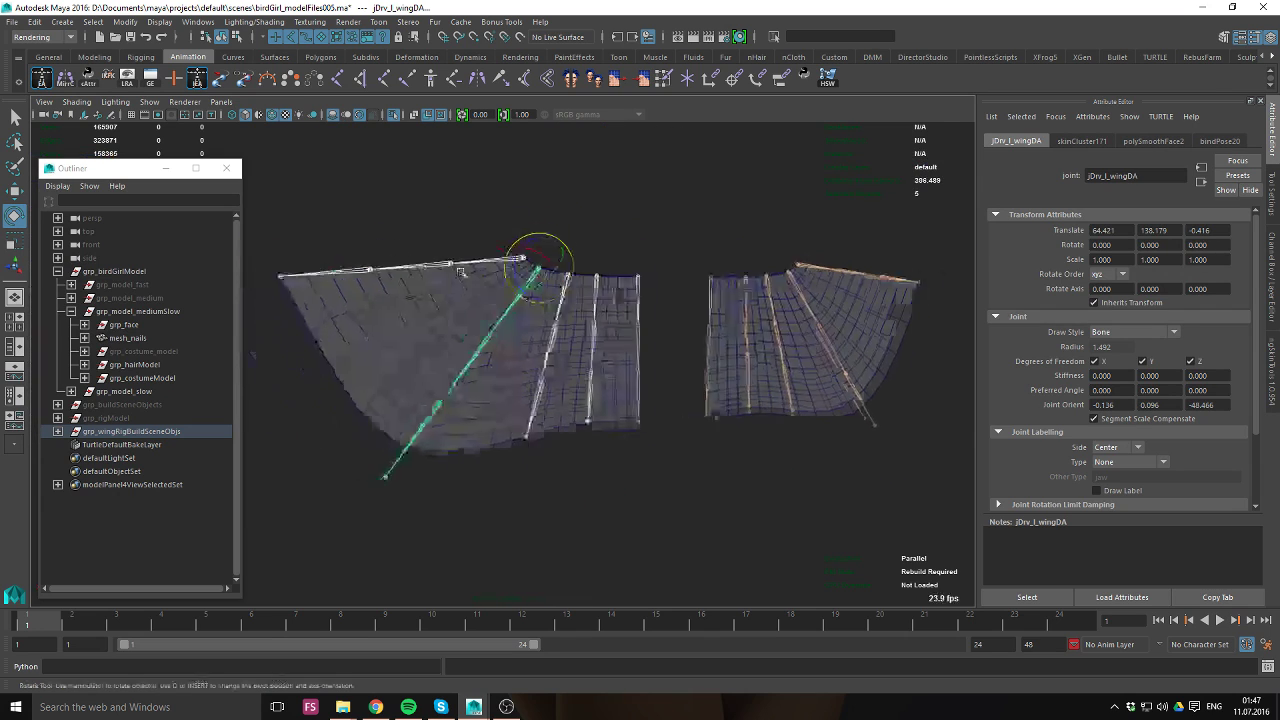
{"action": "right_click_drag", "start_coordinate": [466, 269], "coordinate": [550, 325], "text": "alt"}
{"action": "left_click", "coordinate": [446, 400]}
{"action": "middle_click_drag", "start_coordinate": [525, 355], "coordinate": [580, 391], "text": "alt"}
{"action": "key", "text": "ctrl+a"}
{"action": "key", "text": "ctrl+a"}
{"action": "key", "text": "ctrl+a"}
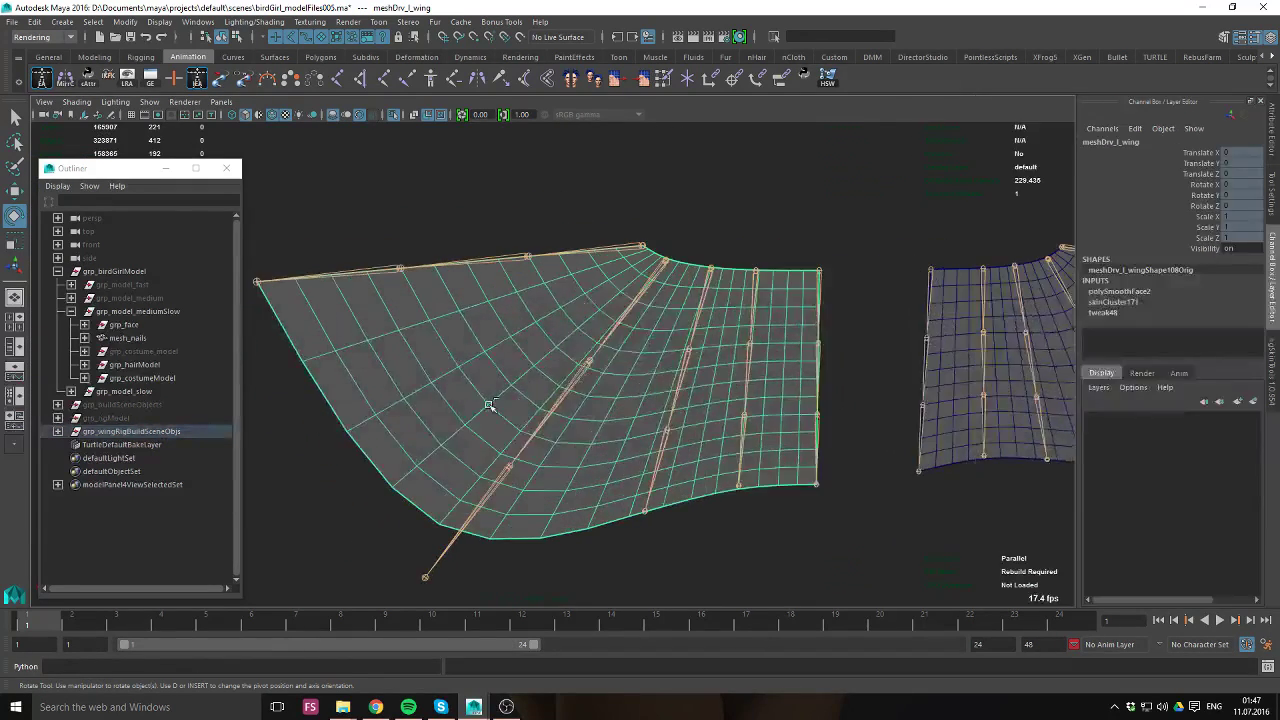
{"action": "key", "text": "ctrl+d"}
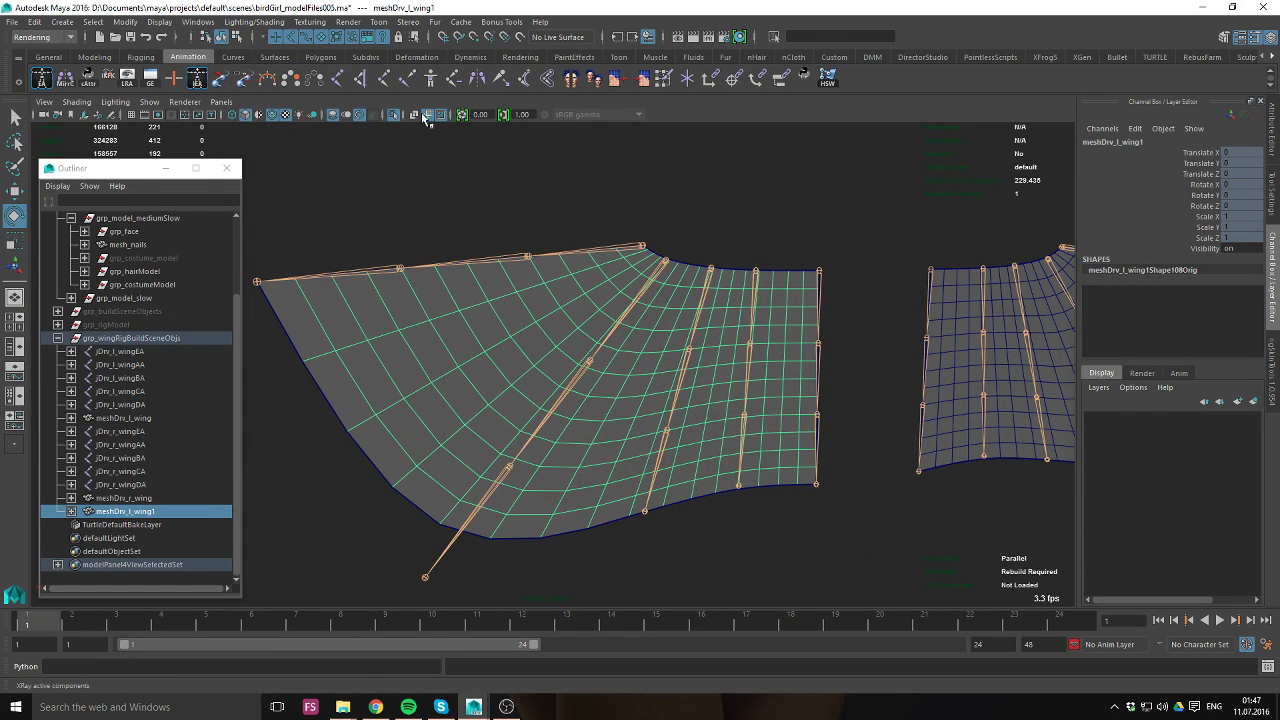
{"action": "left_click", "coordinate": [396, 114]}
{"action": "left_click", "coordinate": [396, 114]}
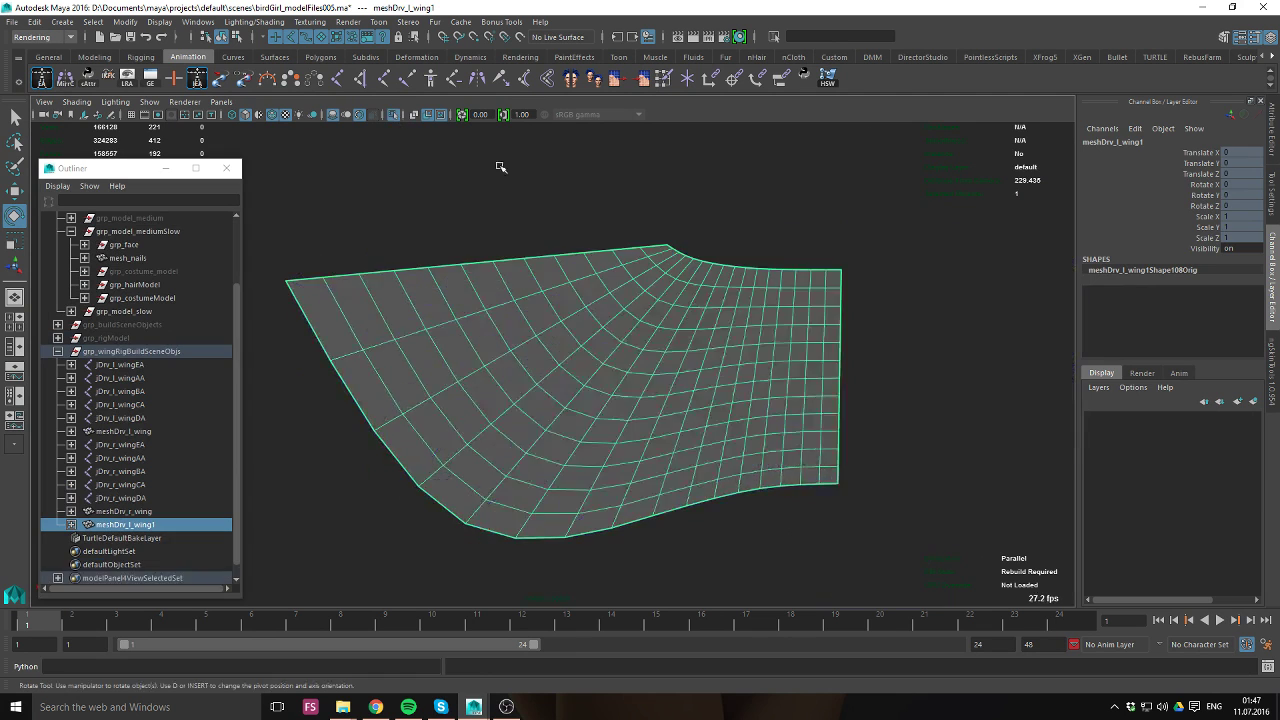
Delete the duplicate's smoothed shape and turn off Intermediate Object on its remaining original shape, meshDrv_l_wing1Shape108OrigOrig.
{"action": "key", "text": "Down"}
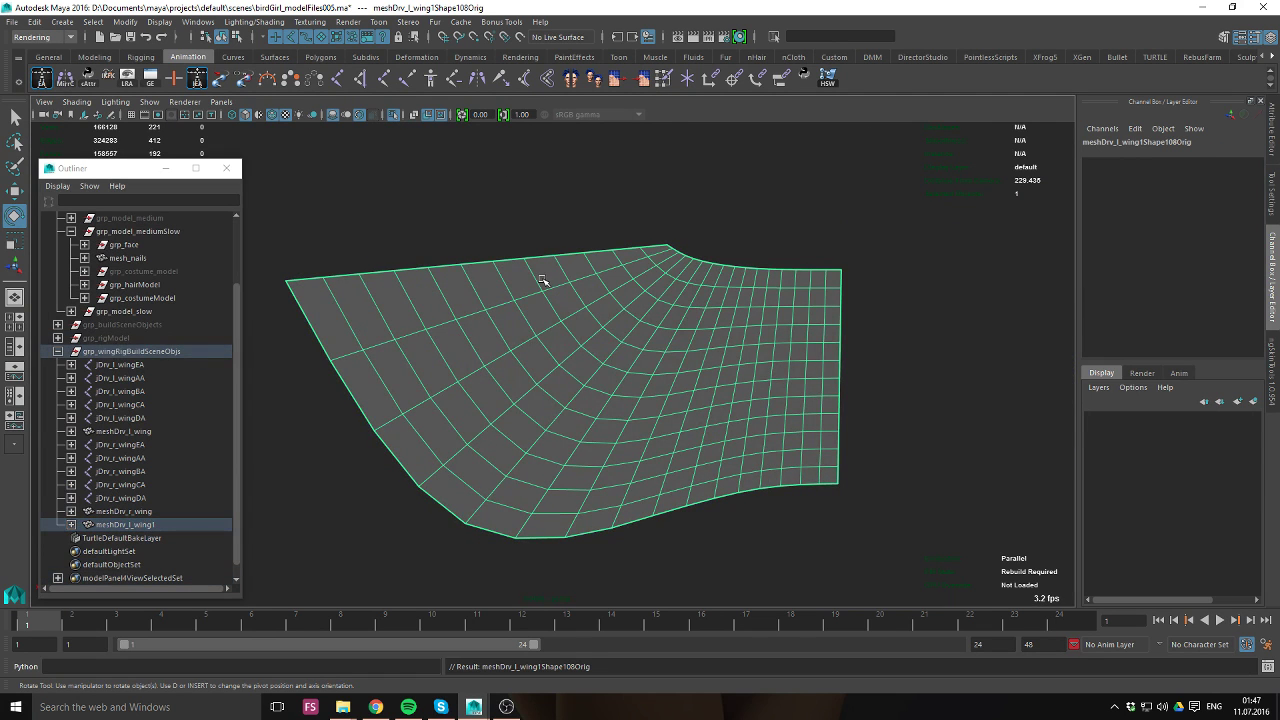
{"action": "left_click", "coordinate": [178, 513]}
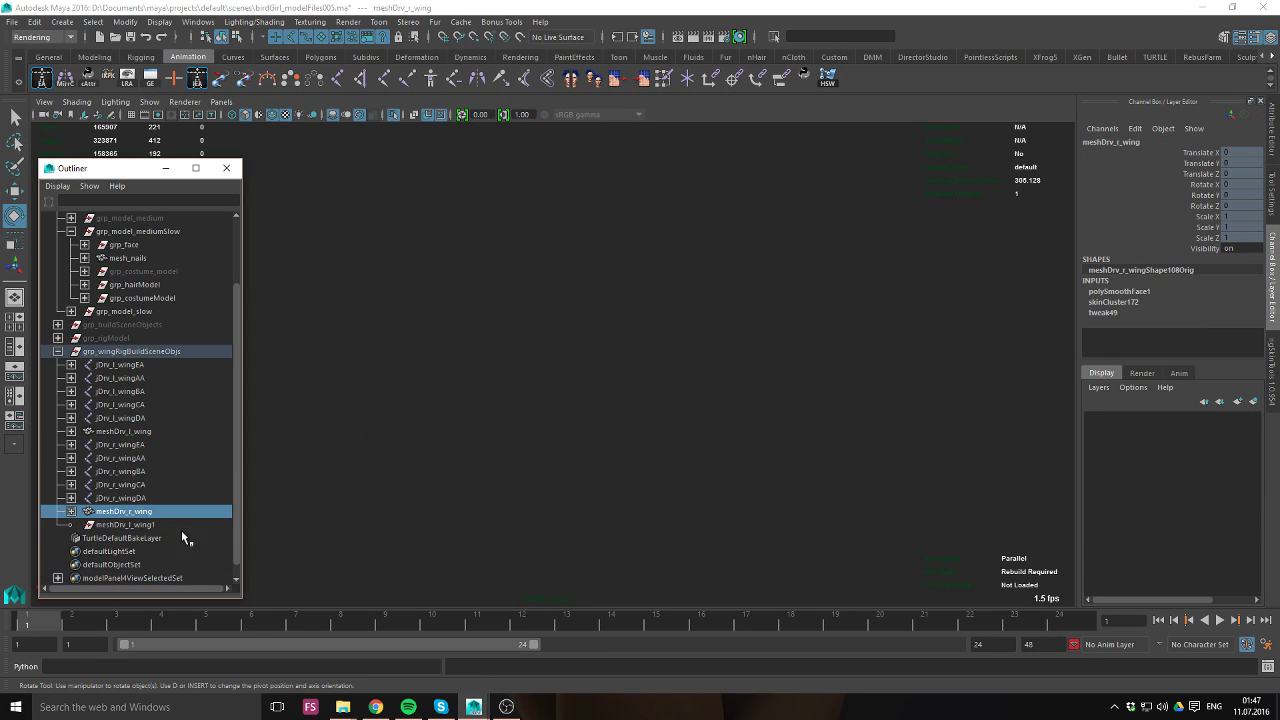
{"action": "left_click", "coordinate": [181, 526]}
{"action": "key", "text": "Down"}
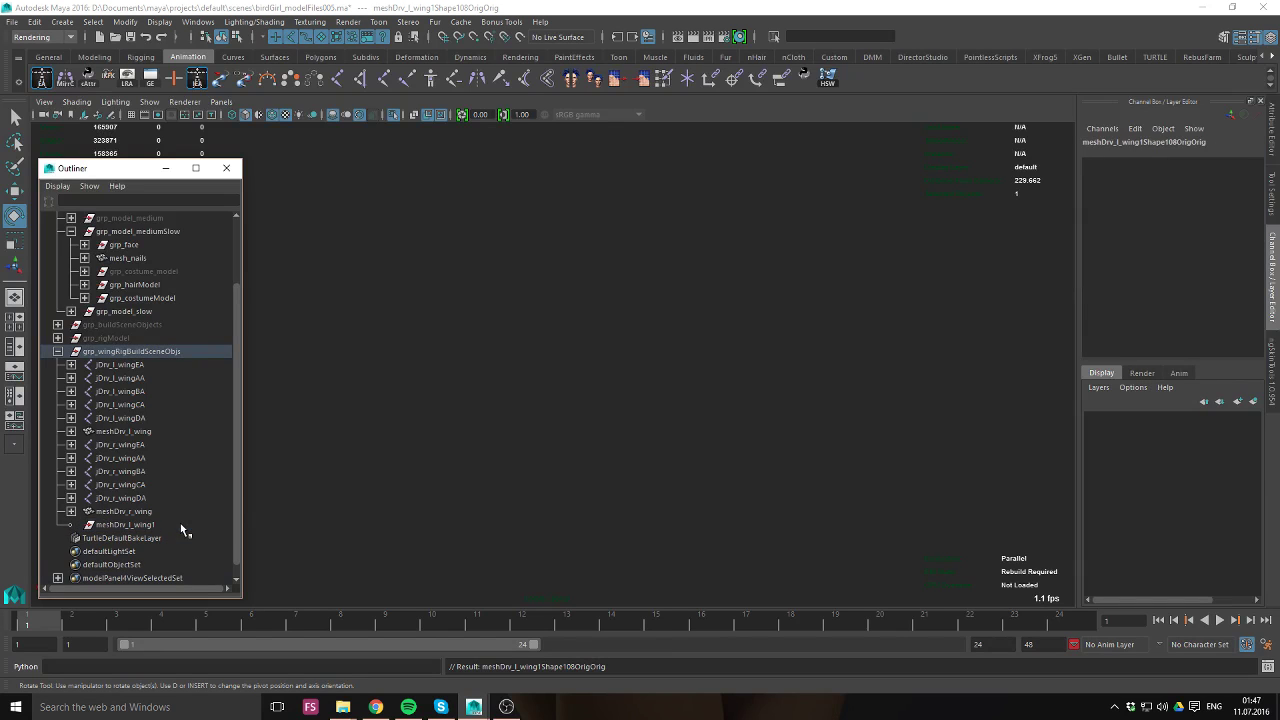
{"action": "key", "text": "ctrl+a"}
{"action": "left_click", "coordinate": [1188, 382]}
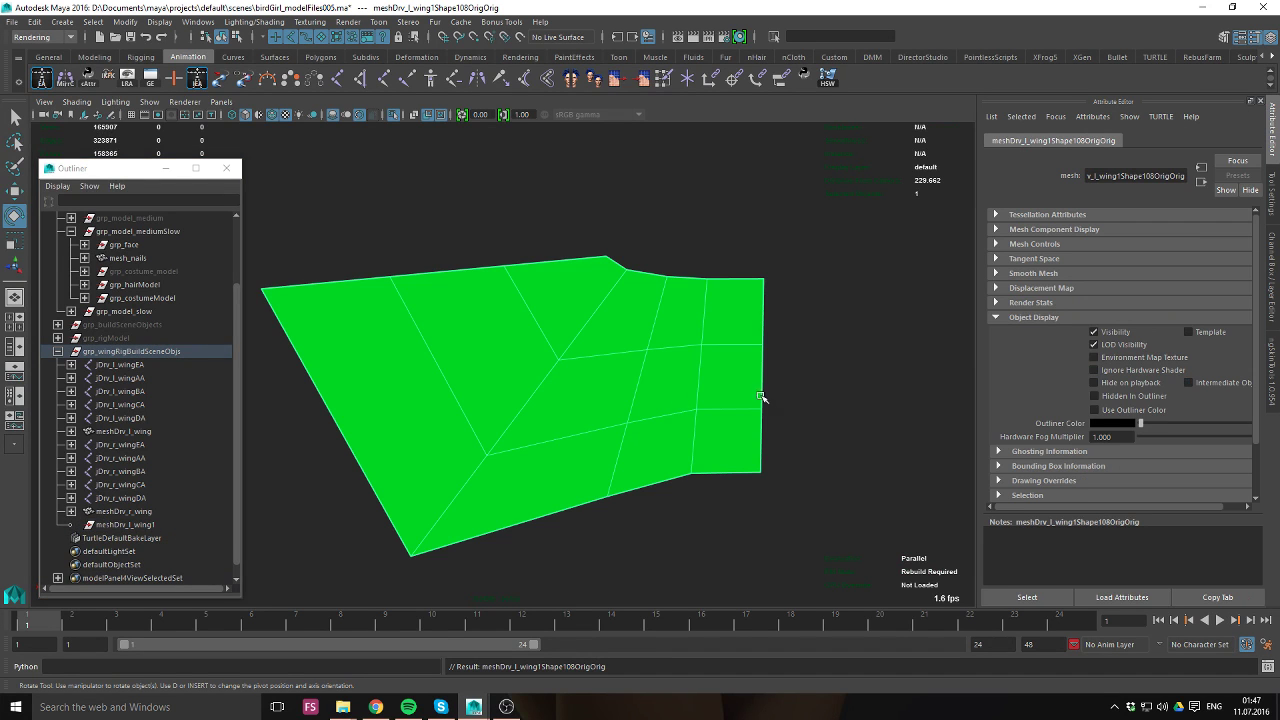
Assign the default grey material to the low-resolution wing duplicate and turn off the viewport isolation.
{"action": "left_click", "coordinate": [674, 251]}
{"action": "left_click", "coordinate": [429, 329]}
{"action": "right_click_drag", "start_coordinate": [479, 322], "coordinate": [548, 210]}
{"action": "left_click", "coordinate": [394, 114]}
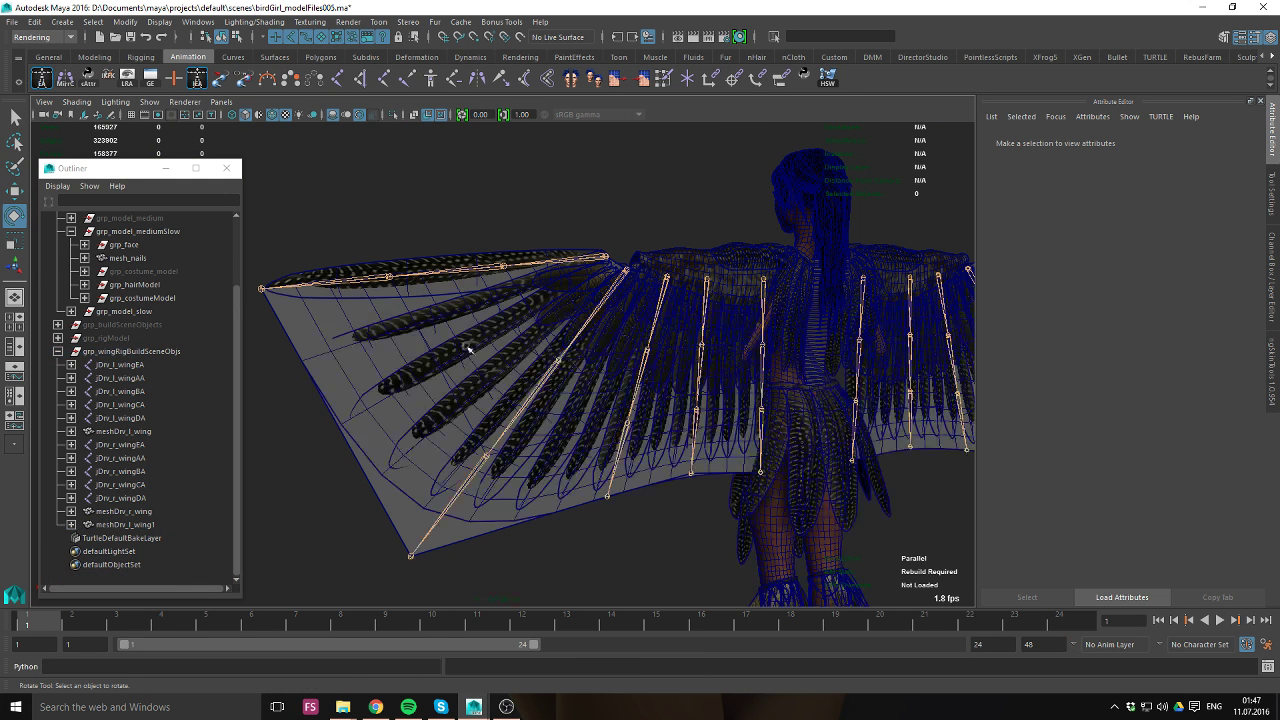
Isolate the left wing's driver joints with its two surface meshes, and hide the smooth mesh meshDrv_l_wing.
{"action": "left_click", "coordinate": [414, 486]}
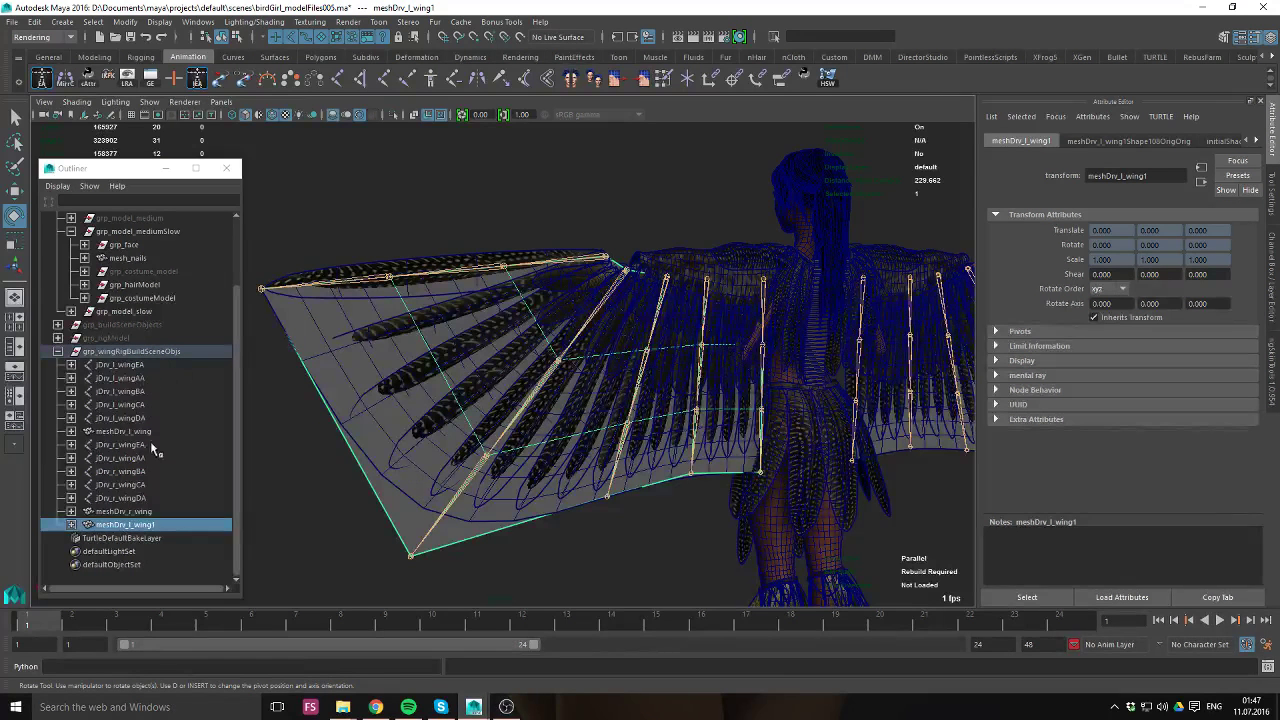
{"action": "left_click", "coordinate": [396, 113]}
{"action": "left_click", "coordinate": [420, 187]}
{"action": "left_click_drag", "start_coordinate": [491, 463], "coordinate": [421, 451], "text": "alt"}
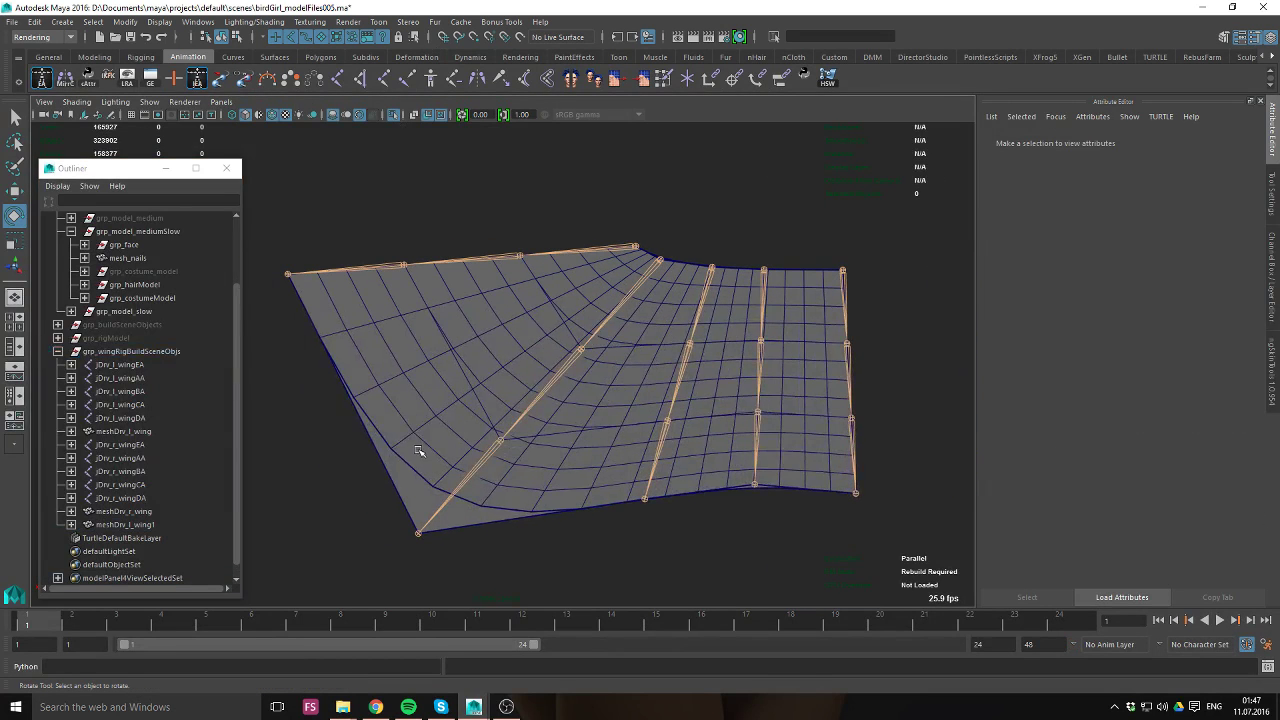
{"action": "left_click", "coordinate": [392, 452]}
{"action": "key", "text": "ctrl+h"}
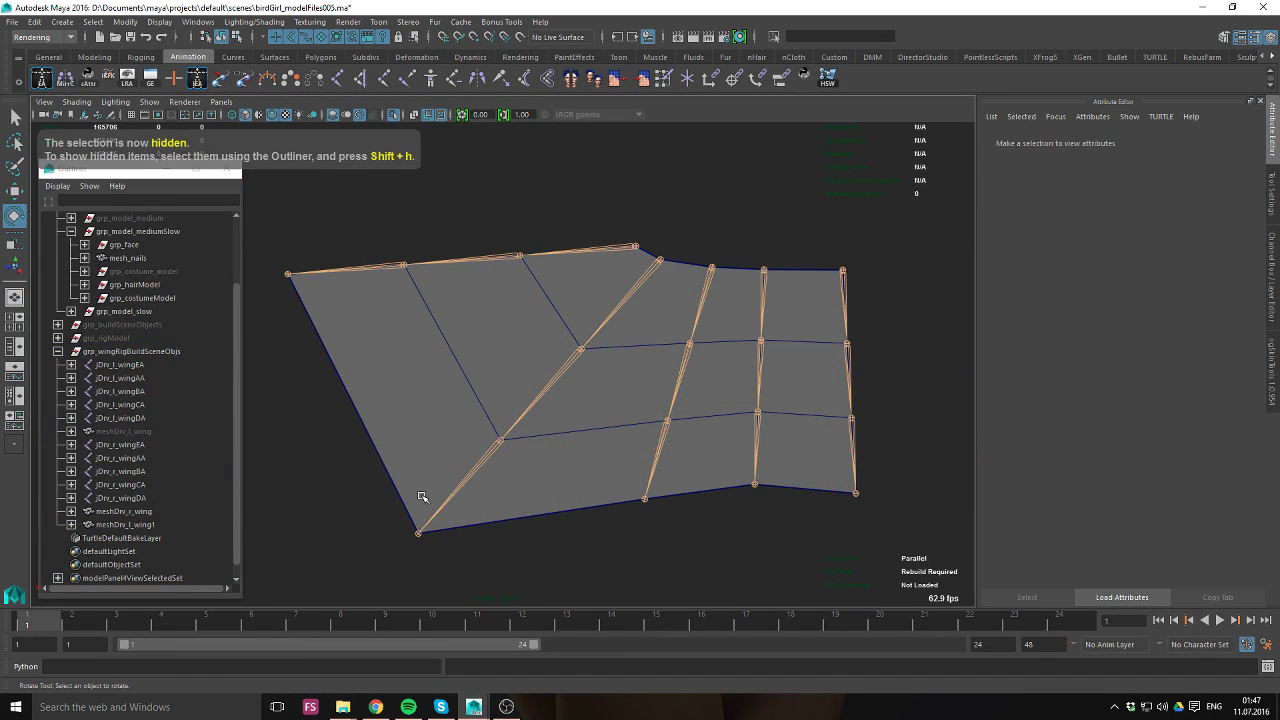
Check joint jDrv_l_wingDC against the low-resolution mesh's vertices, delete that duplicate, and unhide meshDrv_l_wing.
{"action": "left_click", "coordinate": [420, 531]}
{"action": "left_click", "coordinate": [420, 531]}
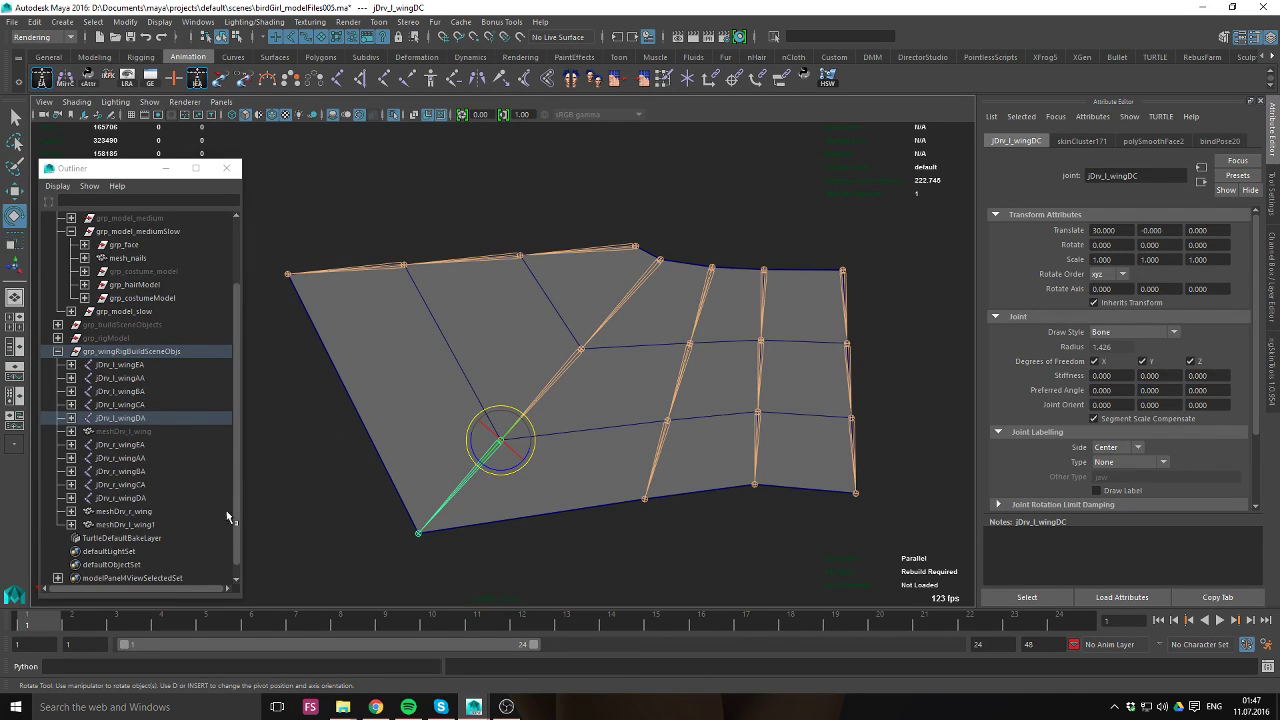
{"action": "left_click", "coordinate": [394, 362]}
{"action": "key", "text": "Delete"}
{"action": "left_click", "coordinate": [149, 432]}
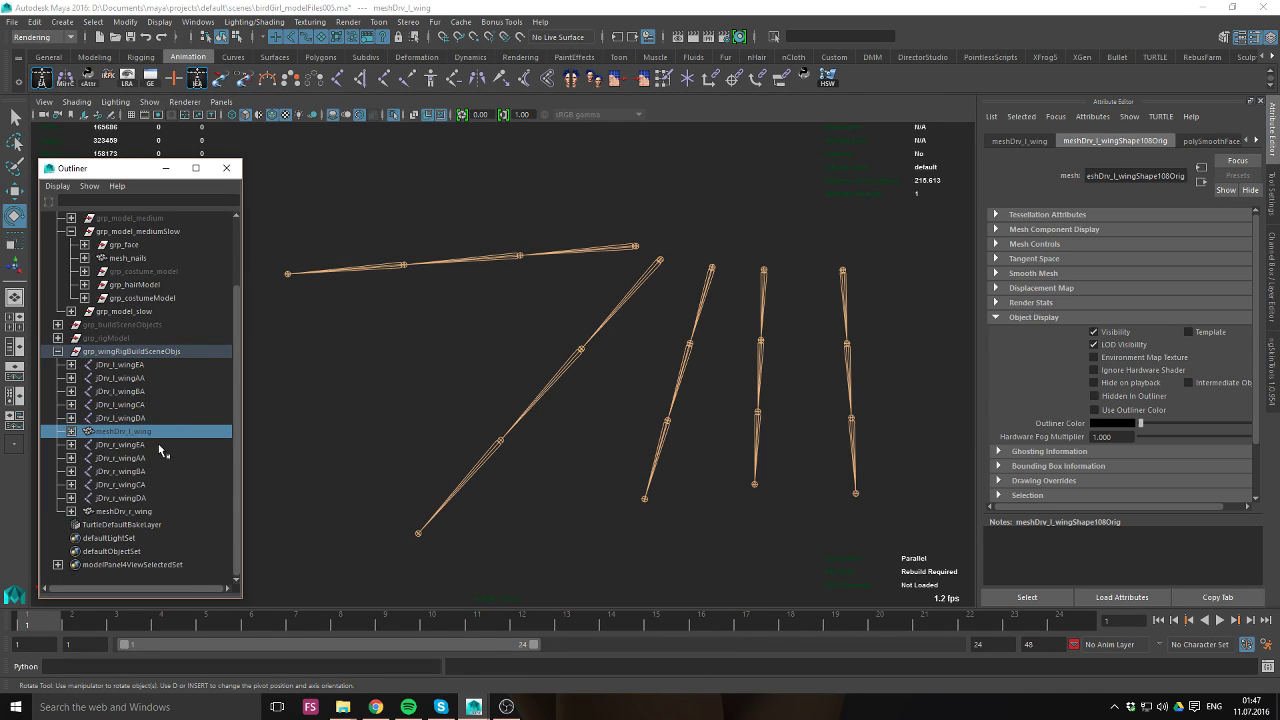
{"action": "key", "text": "shift+h"}
Examine the polySmoothFace2 input of meshDrv_l_wing, particularly its Divisions attribute.
{"action": "key", "text": "ctrl+a"}
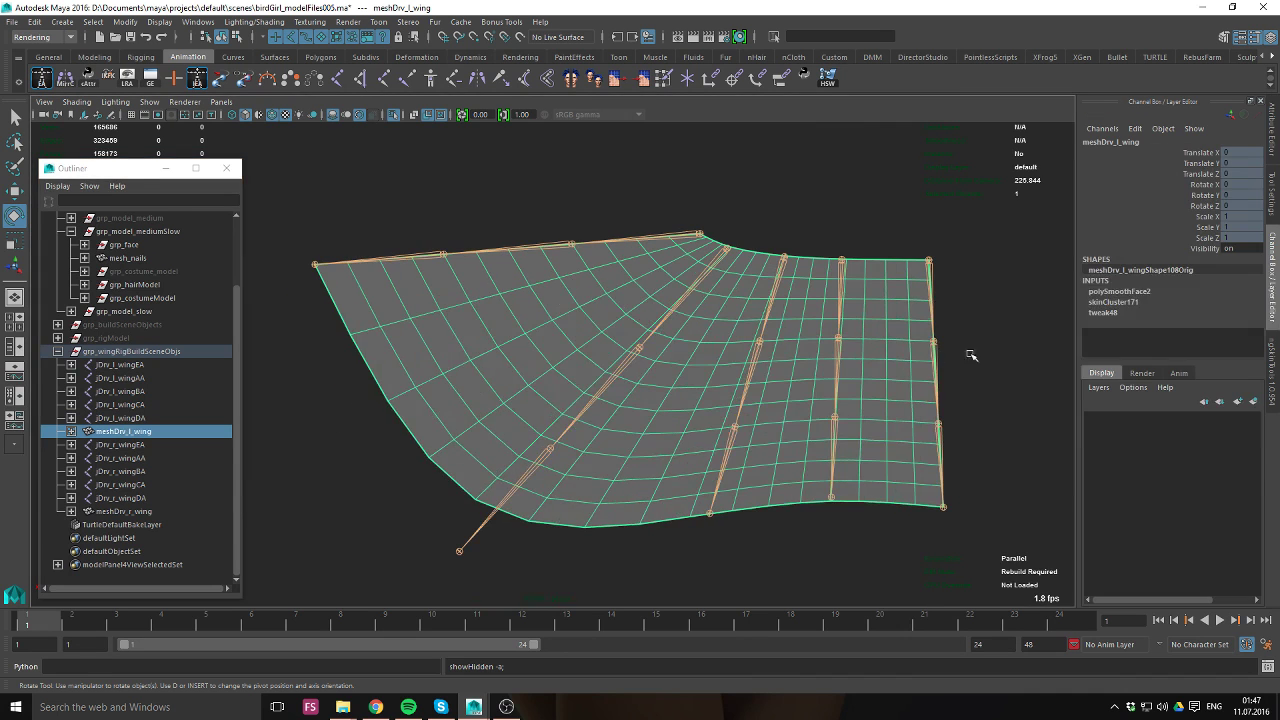
{"action": "left_click", "coordinate": [1123, 292]}
{"action": "scroll", "coordinate": [1155, 300], "scroll_direction": "down", "scroll_amount": 3}
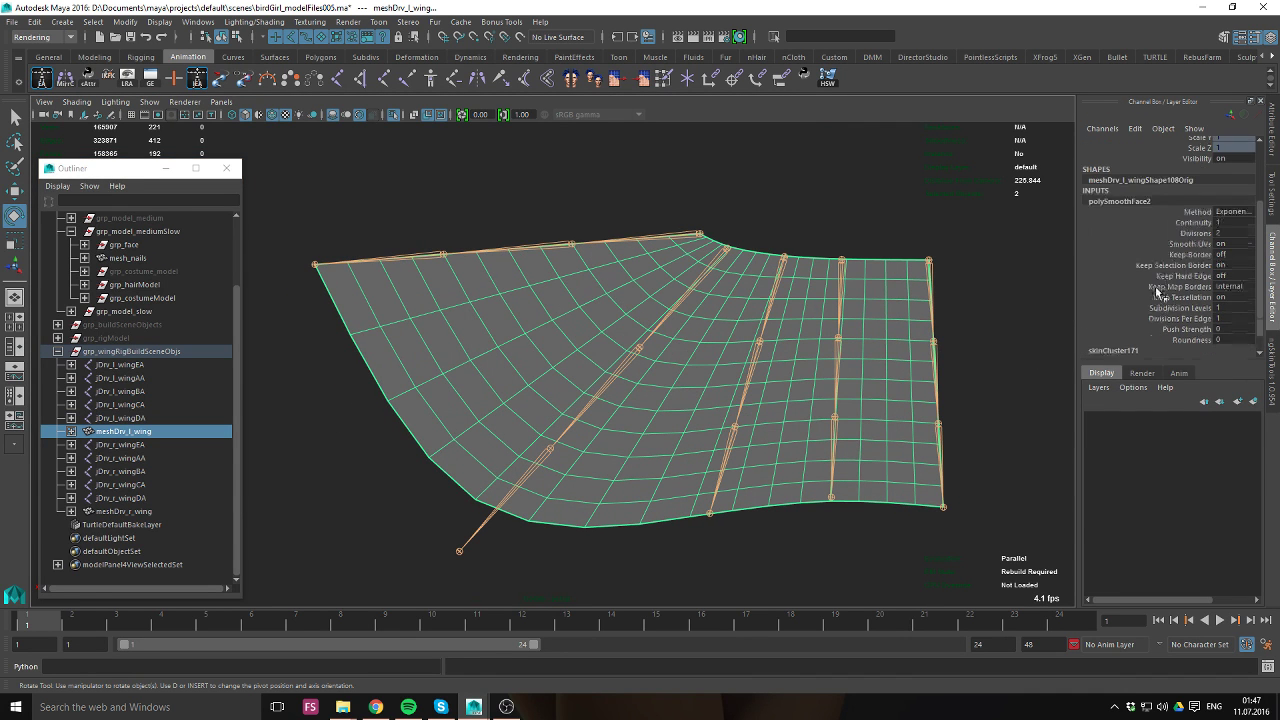
{"action": "left_click", "coordinate": [1200, 216]}
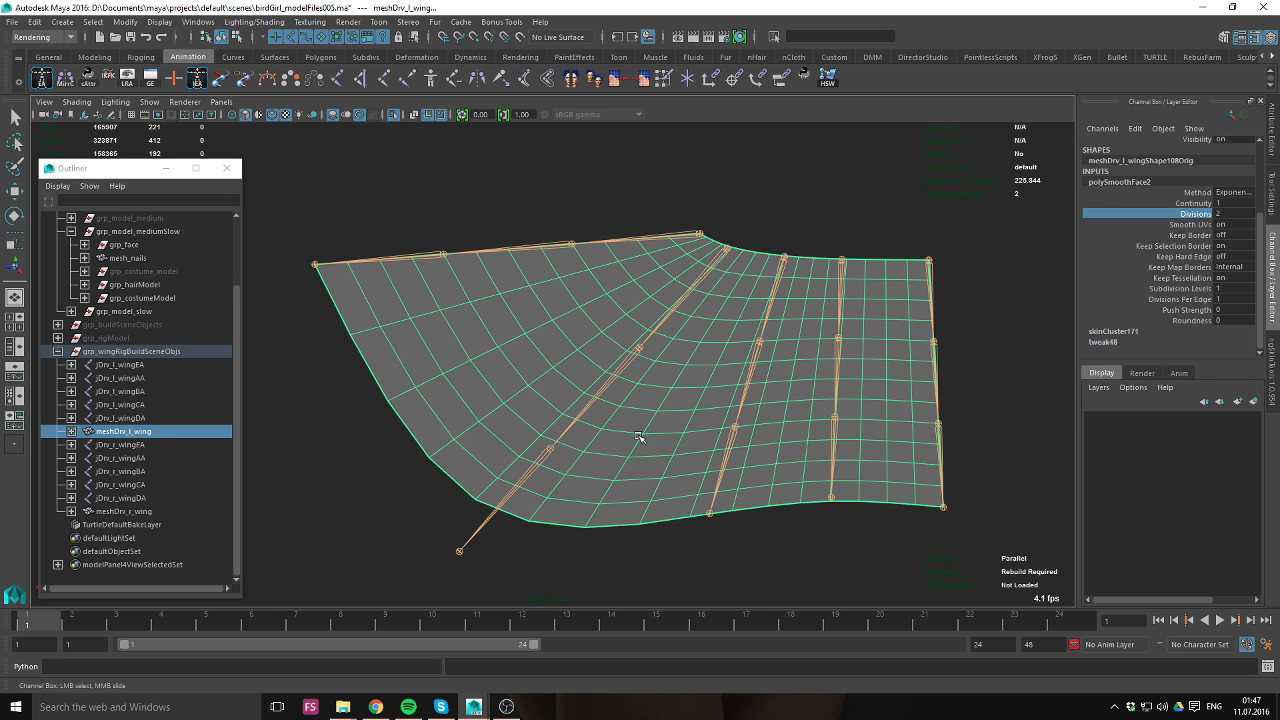
Test the smoothed left wing surface by rotating the driver joints jDrv_l_wingEA and jDrv_l_wingDA together and separately.
{"action": "left_click", "coordinate": [674, 277]}
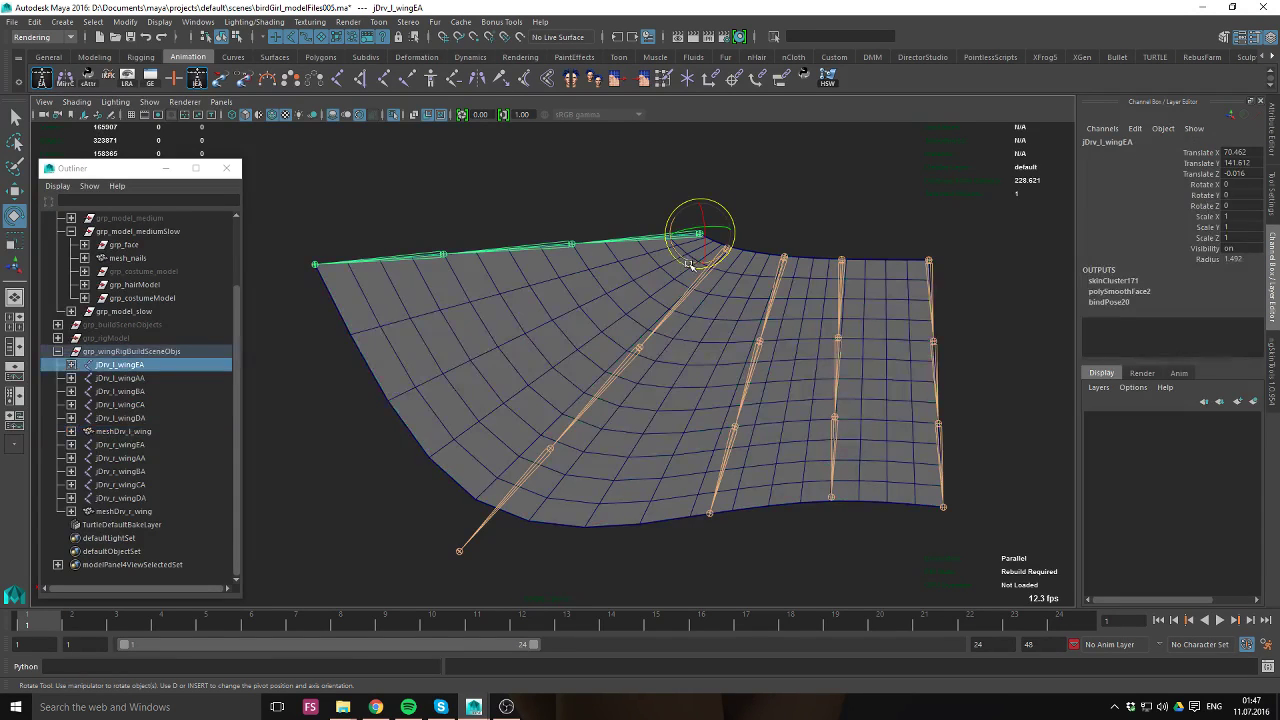
{"action": "middle_click_drag", "start_coordinate": [611, 308], "coordinate": [706, 337]}
{"action": "left_click", "coordinate": [640, 348], "text": "shift"}
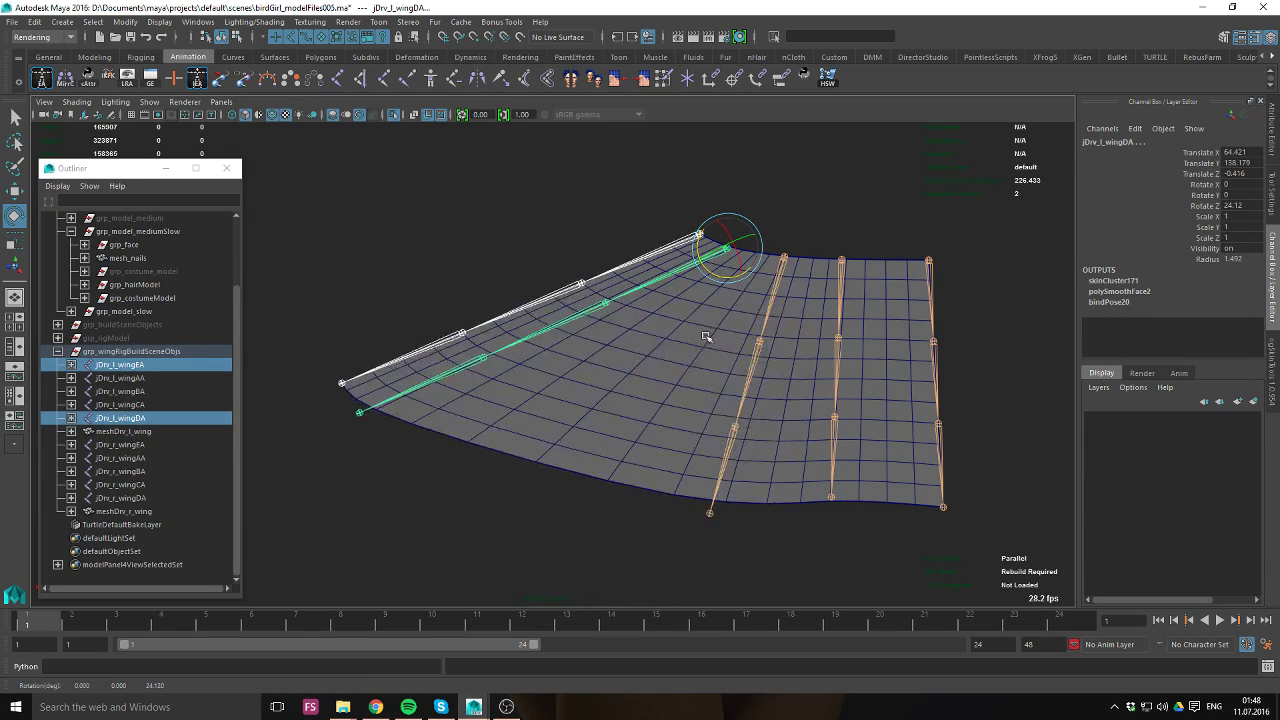
{"action": "left_click", "coordinate": [640, 260]}
{"action": "middle_click_drag", "start_coordinate": [627, 430], "coordinate": [614, 269]}
{"action": "left_click", "coordinate": [628, 293]}
{"action": "middle_click_drag", "start_coordinate": [660, 330], "coordinate": [677, 354]}
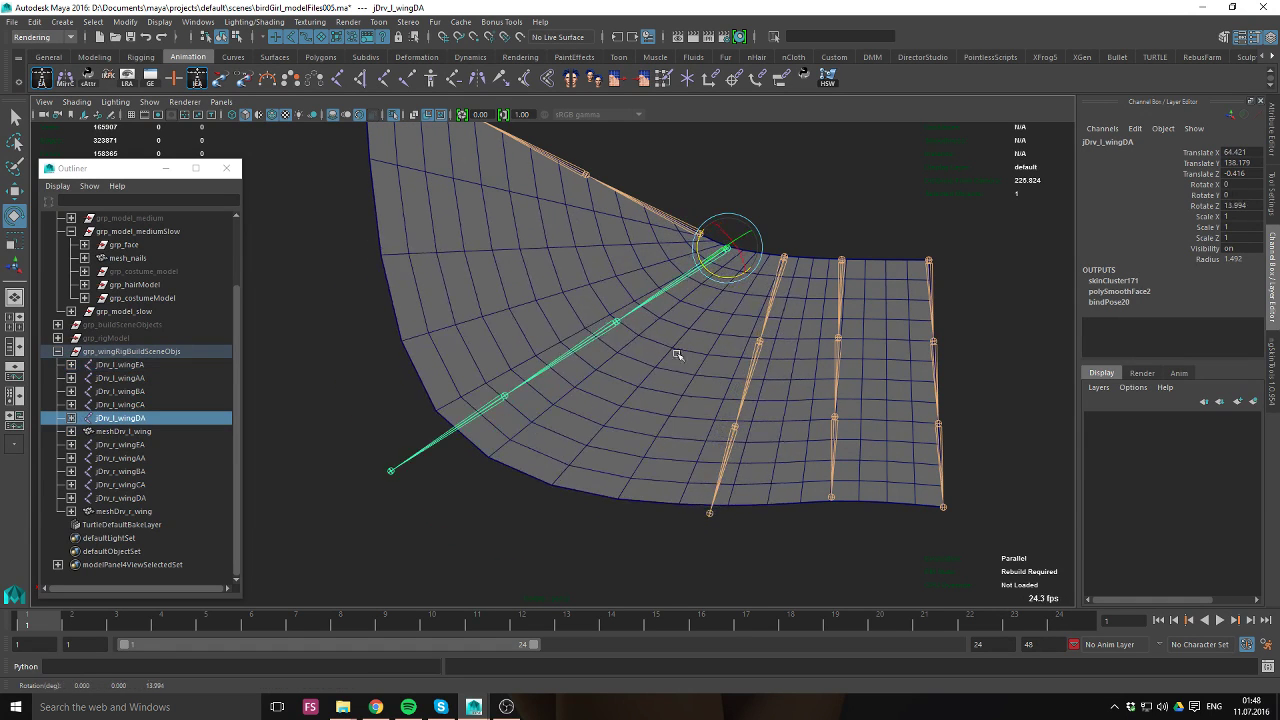
Test curling the outer end of the jDrv_l_wingDA chain by rotating its outer two joints to about -51.677 in Y.
{"action": "left_click", "coordinate": [505, 396]}
{"action": "middle_click_drag", "start_coordinate": [505, 396], "coordinate": [509, 393]}
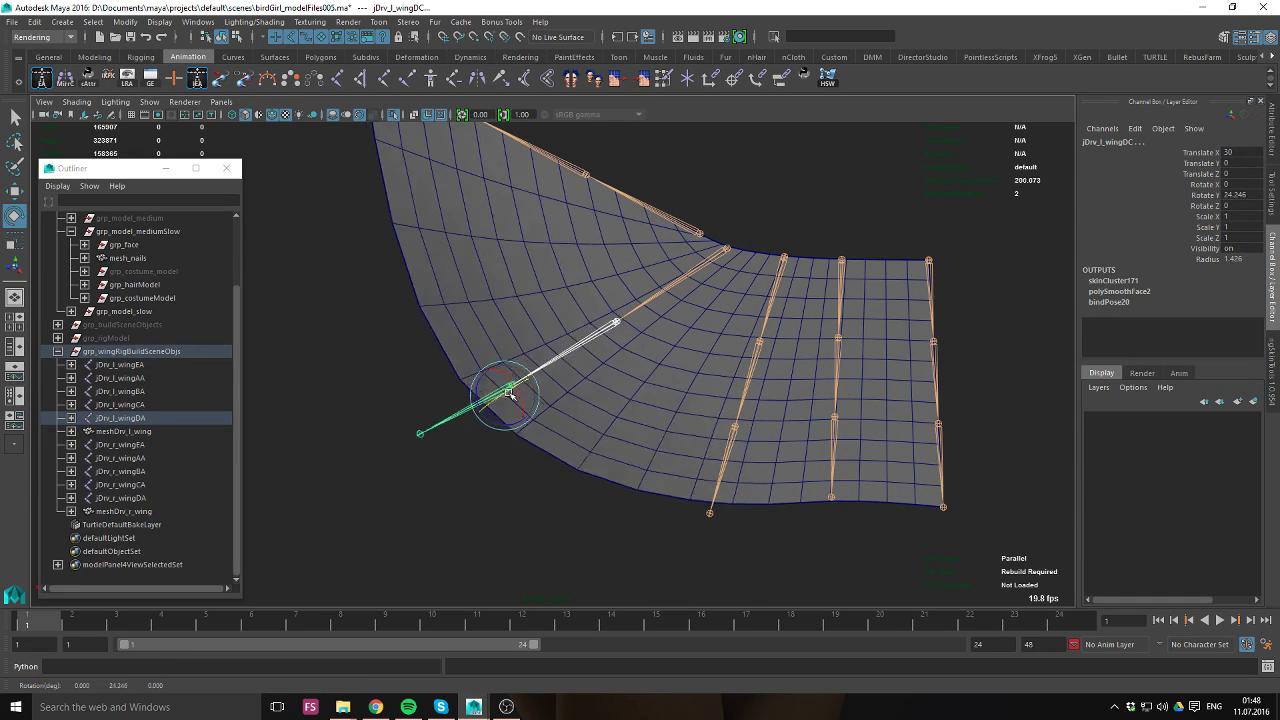
{"action": "left_click_drag", "start_coordinate": [509, 393], "coordinate": [760, 470], "text": "alt"}
{"action": "middle_click_drag", "start_coordinate": [760, 470], "coordinate": [869, 362]}
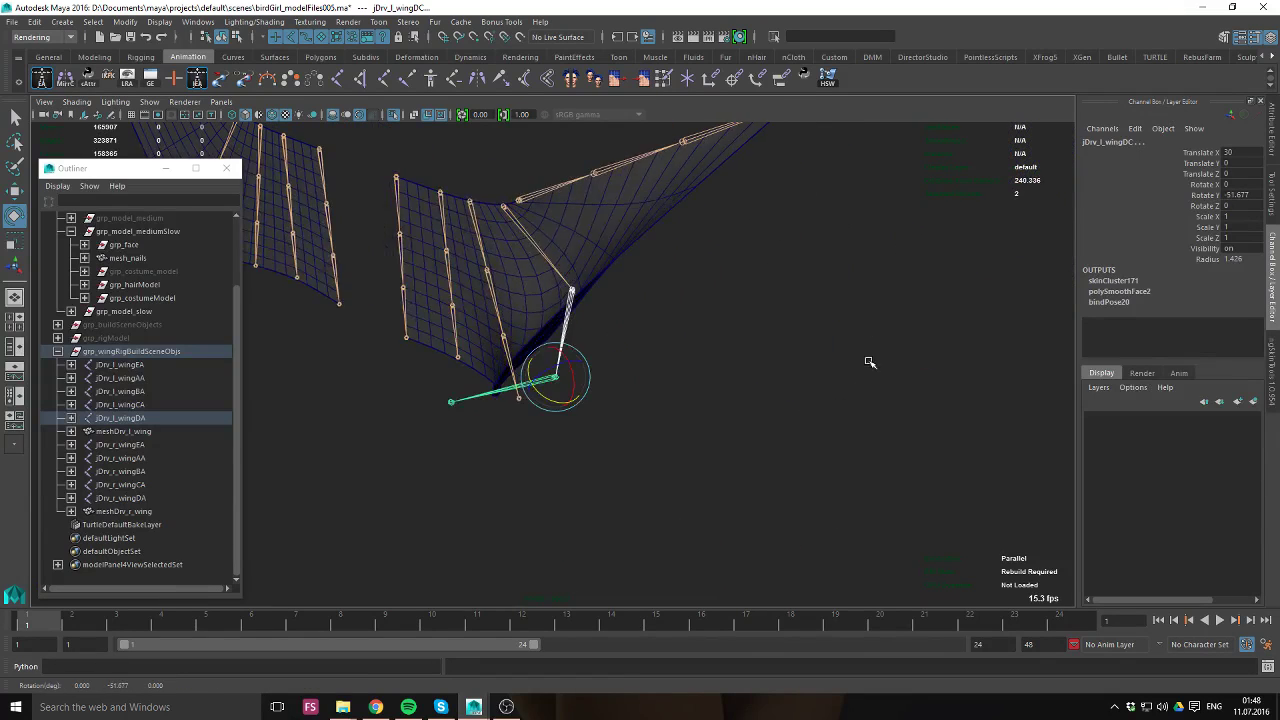
{"action": "left_click_drag", "start_coordinate": [869, 362], "coordinate": [648, 259], "text": "alt"}
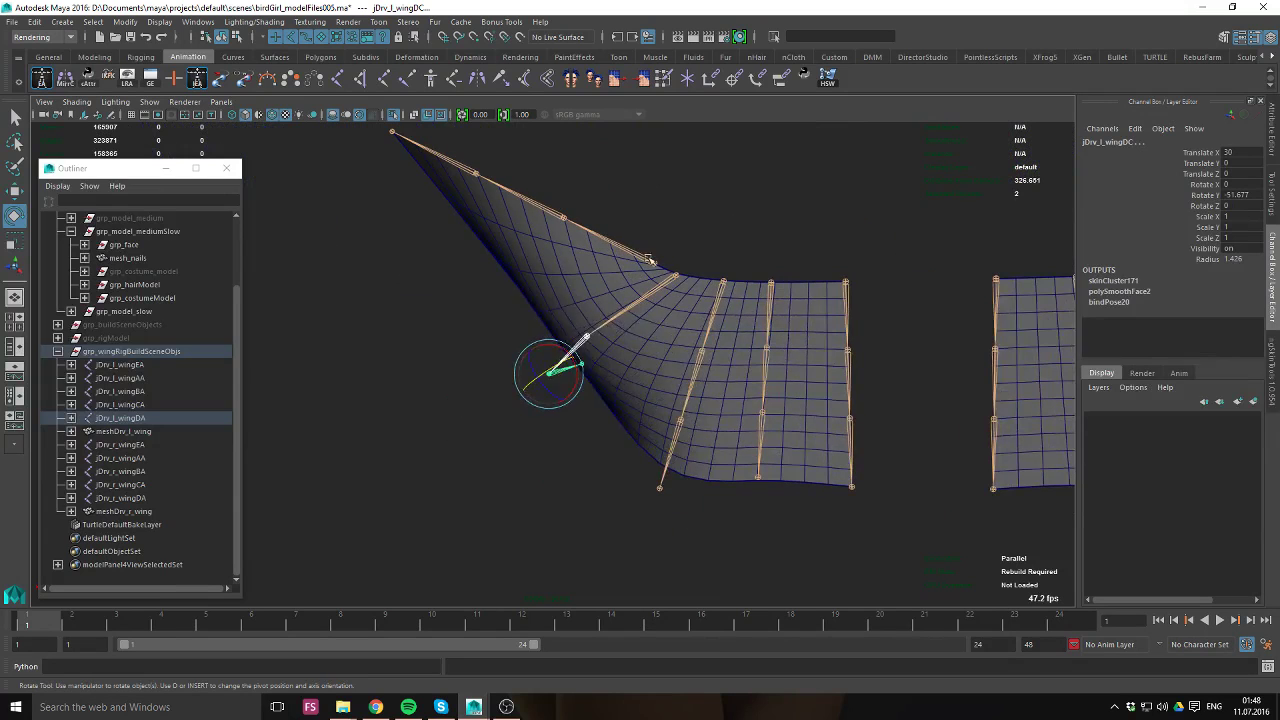
Undo the test rotations and joint selections on the left wing, back to meshDrv_l_wing being selected.
{"action": "key", "text": "ctrl+z"}
{"action": "key", "text": "ctrl+z"}
{"action": "key", "text": "ctrl+z"}
{"action": "key", "text": "ctrl+z"}
{"action": "key", "text": "ctrl+z"}
{"action": "key", "text": "ctrl+z"}
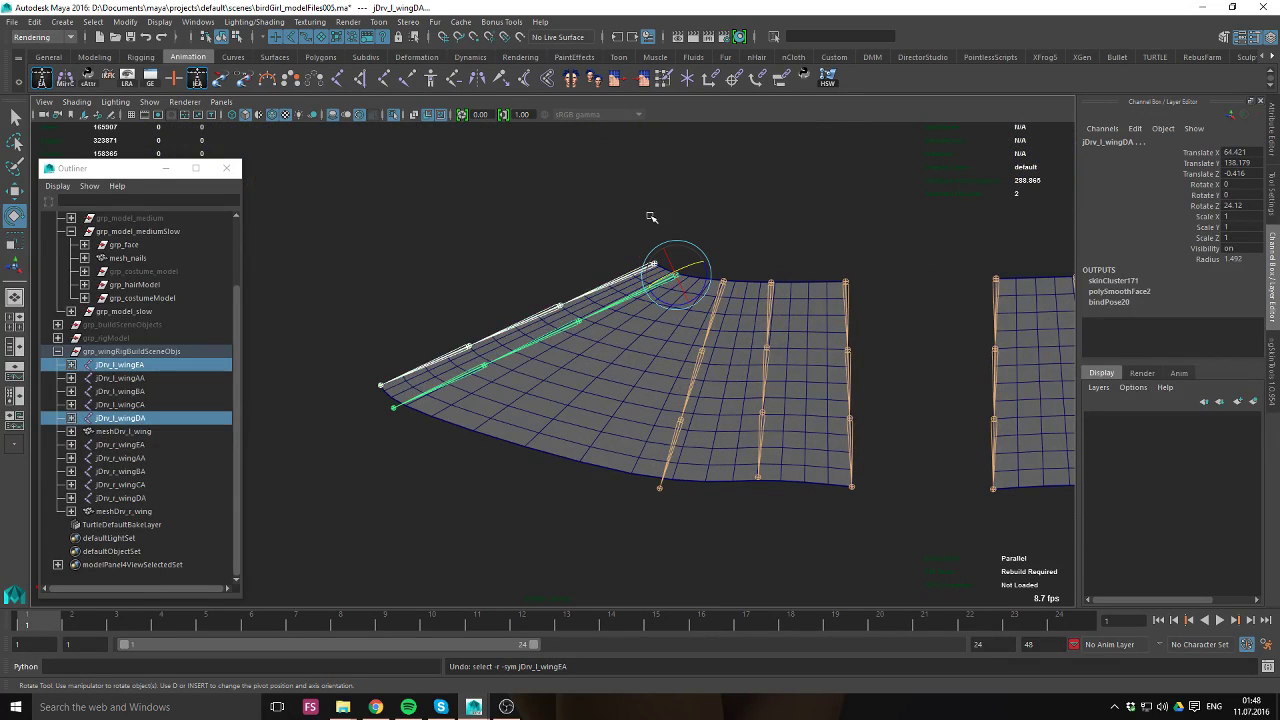
{"action": "key", "text": "ctrl+z"}
{"action": "key", "text": "ctrl+z"}
{"action": "key", "text": "ctrl+z"}
{"action": "key", "text": "ctrl+z"}
{"action": "key", "text": "ctrl+z"}
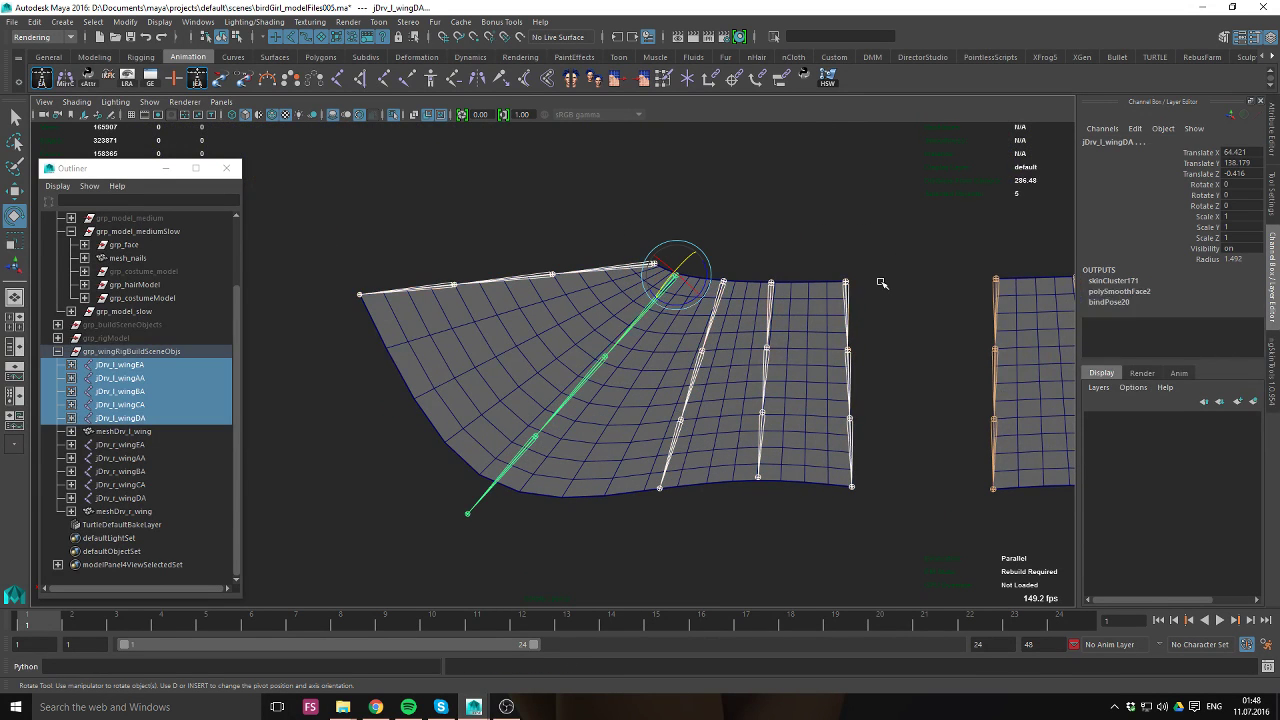
{"action": "key", "text": "ctrl+z"}
{"action": "key", "text": "ctrl+z"}
{"action": "key", "text": "ctrl+z"}
{"action": "key", "text": "ctrl+z"}
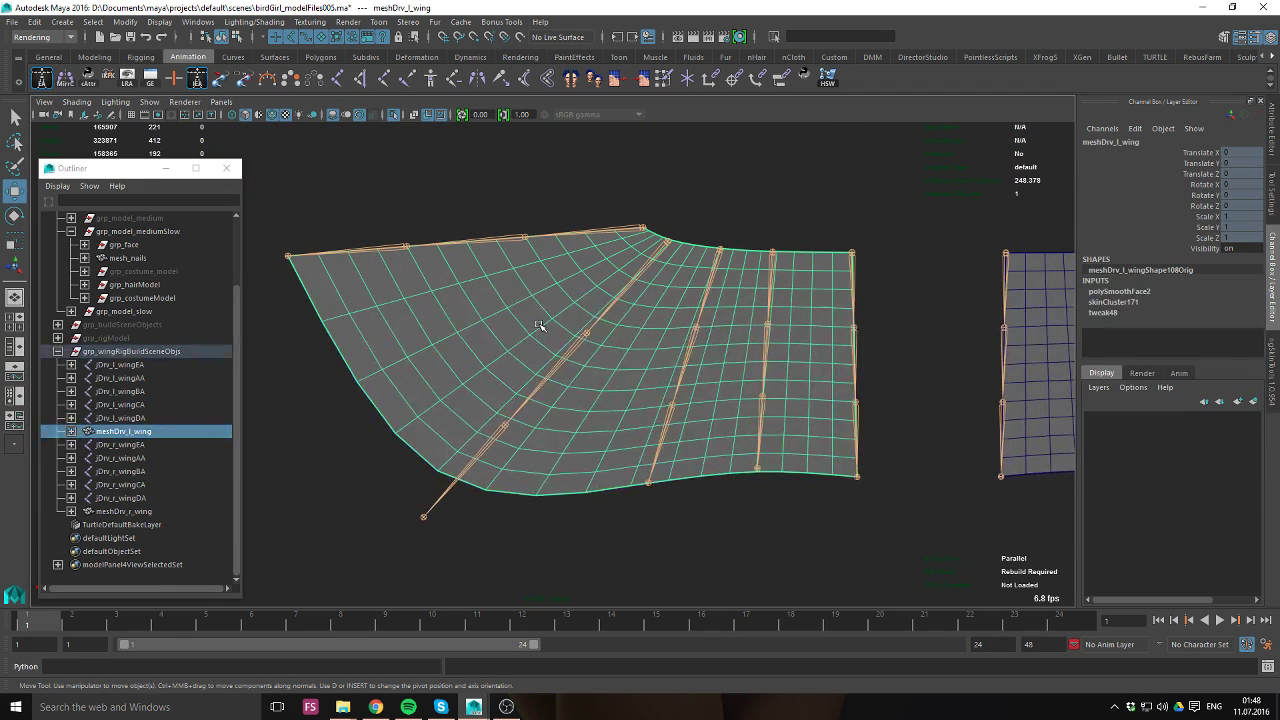
Turn off the viewport isolation and examine how mesh_l_wingPrimaries lines up with the driver surface meshDrv_l_wing.
{"action": "left_click", "coordinate": [394, 114]}
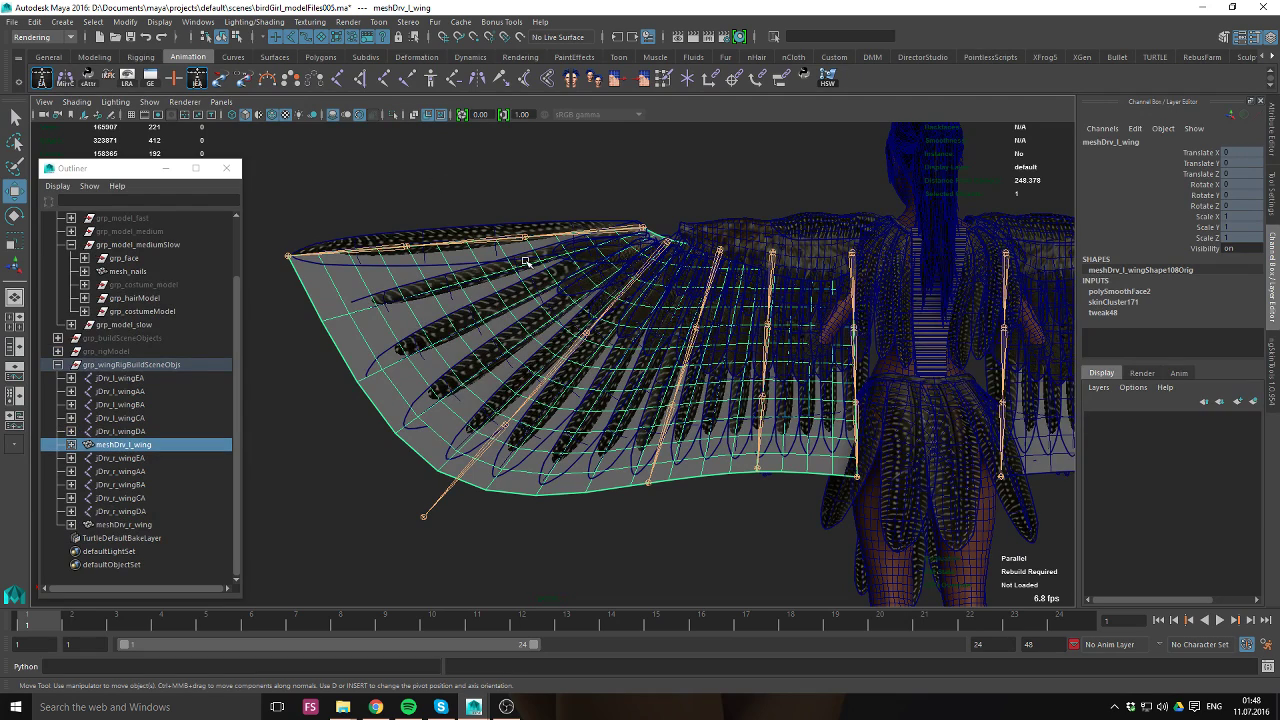
{"action": "scroll", "coordinate": [700, 415], "scroll_direction": "up", "scroll_amount": 5}
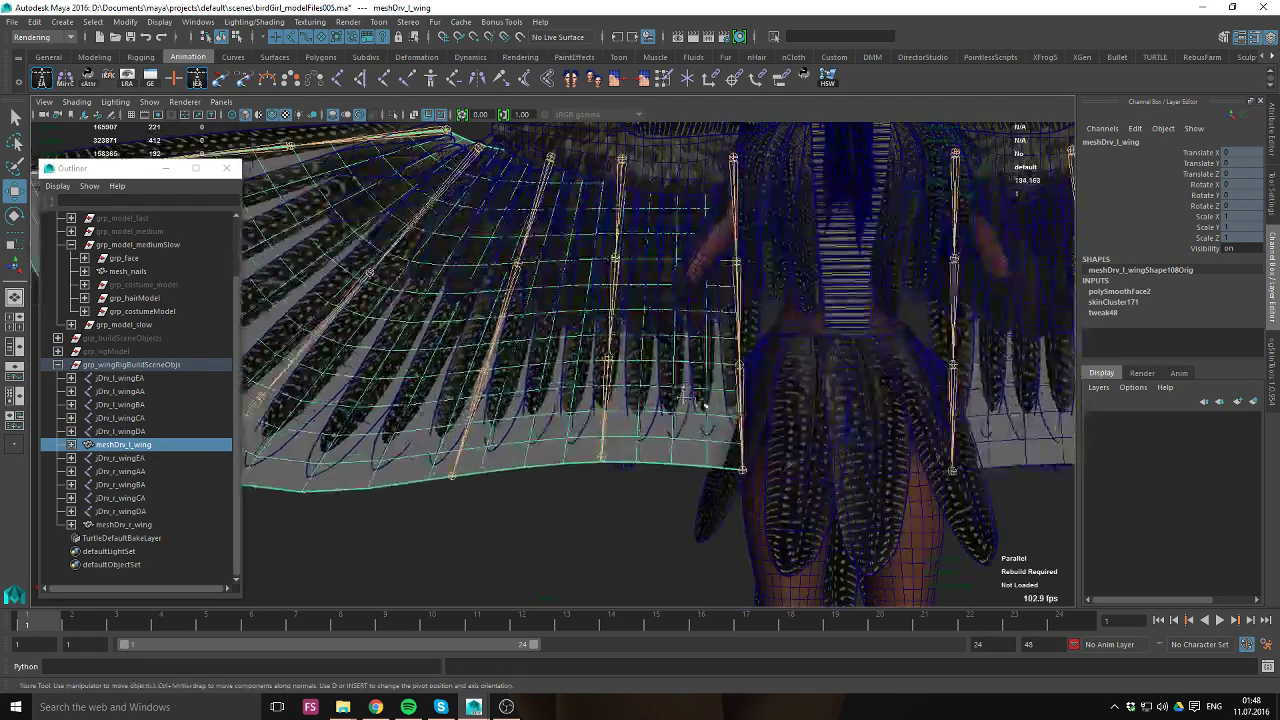
{"action": "scroll", "coordinate": [703, 405], "scroll_direction": "up", "scroll_amount": 3}
{"action": "left_click", "coordinate": [690, 380]}
{"action": "scroll", "coordinate": [690, 380], "scroll_direction": "up", "scroll_amount": 3}
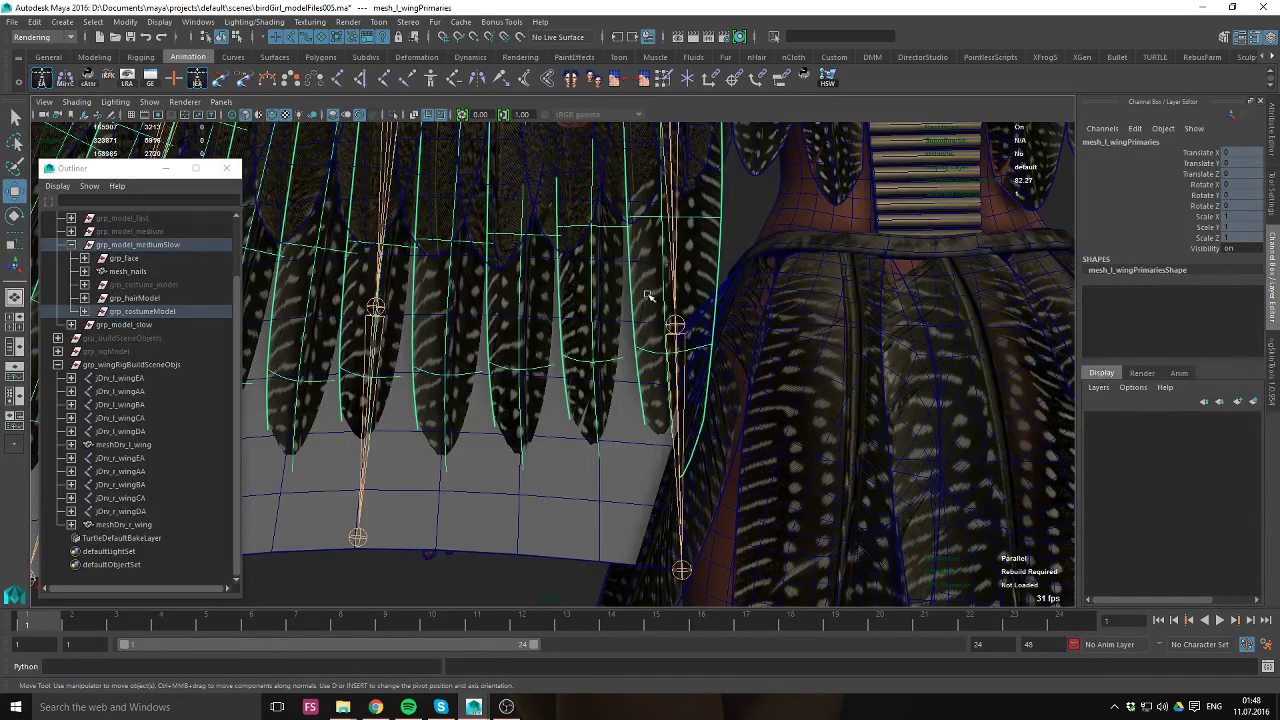
{"action": "left_click_drag", "start_coordinate": [648, 296], "coordinate": [662, 350], "text": "alt"}
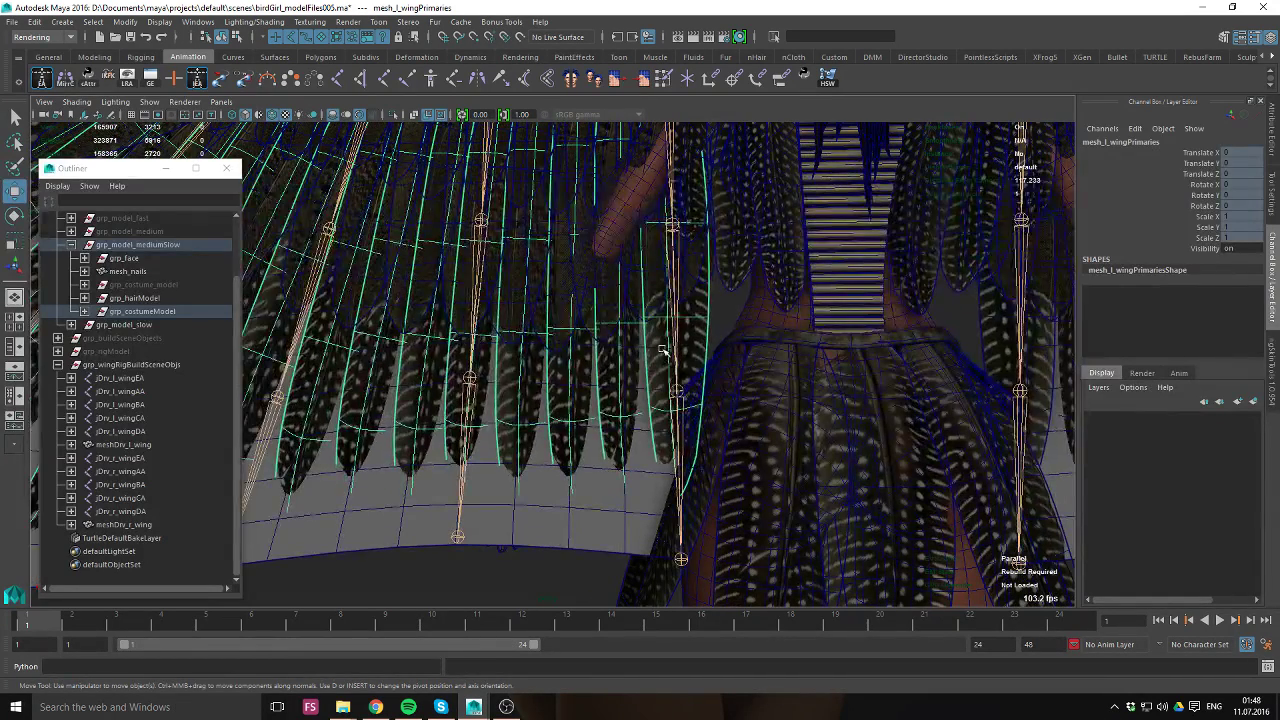
{"action": "left_click", "coordinate": [627, 502]}
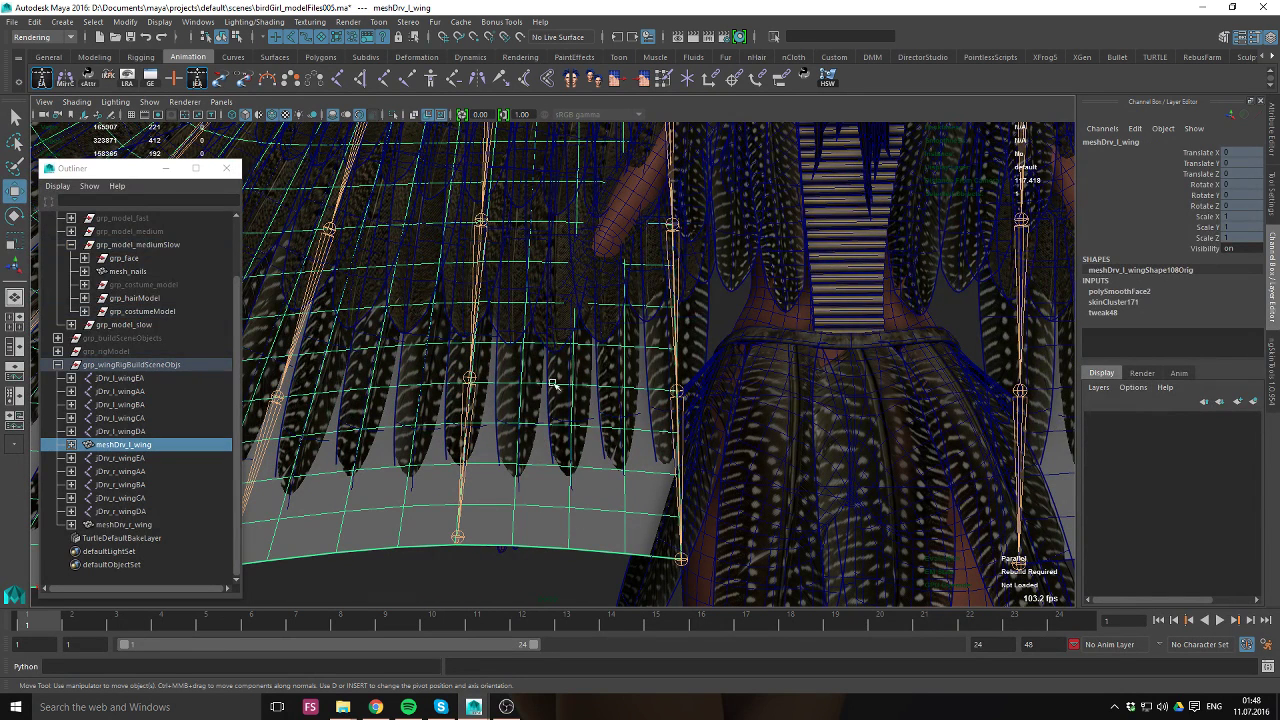
{"action": "left_click_drag", "start_coordinate": [455, 492], "coordinate": [574, 480], "text": "alt"}
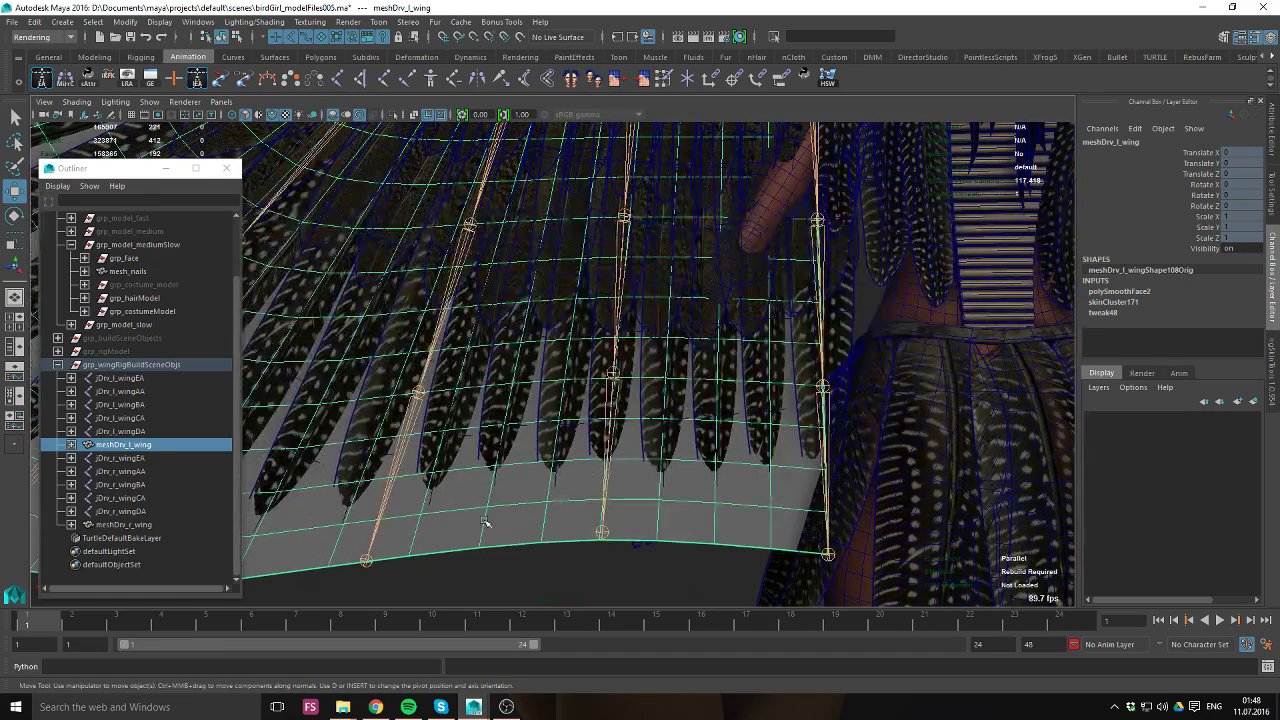
{"action": "left_click_drag", "start_coordinate": [506, 305], "coordinate": [622, 352], "text": "alt"}
Select the left wing's covert feather meshes, from mesh_l_wingCovertsRearB to mesh_l_wingCovertsFront, and examine them from behind and in front.
{"action": "left_click", "coordinate": [722, 291]}
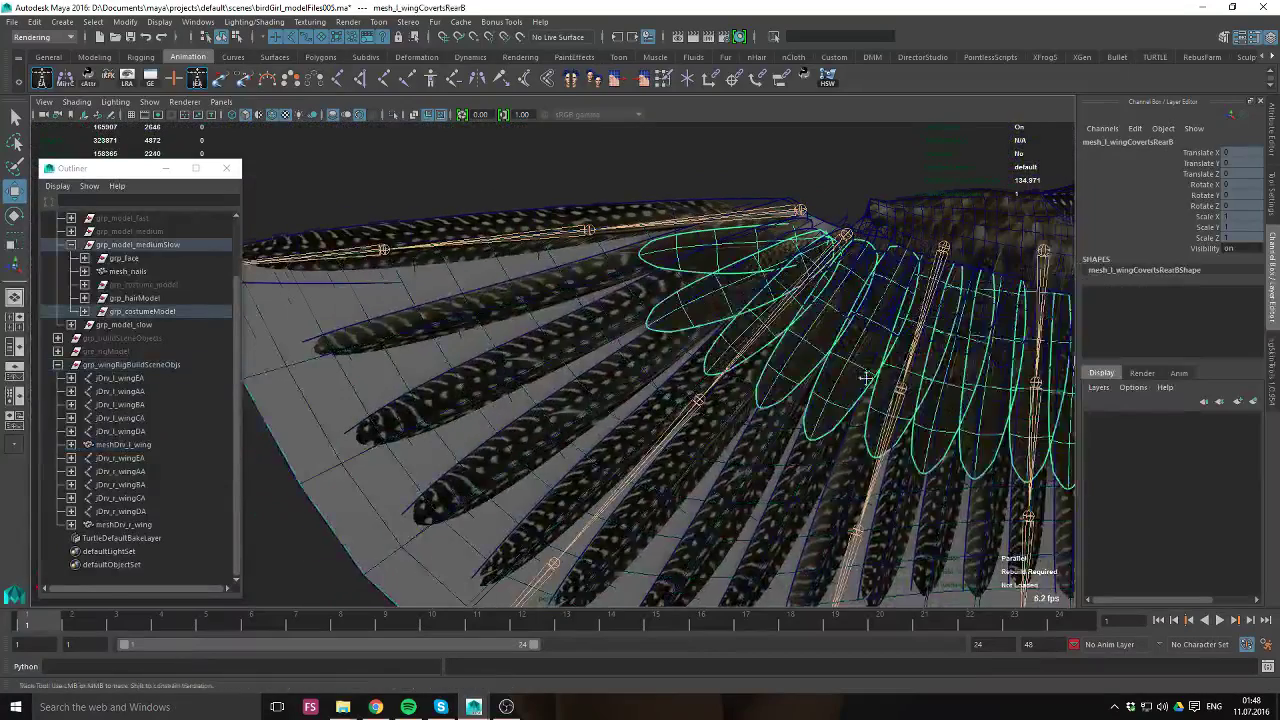
{"action": "middle_click_drag", "start_coordinate": [884, 381], "coordinate": [596, 372], "text": "alt"}
{"action": "left_click", "coordinate": [626, 331], "text": "shift"}
{"action": "left_click_drag", "start_coordinate": [541, 334], "coordinate": [676, 374], "text": "alt"}
{"action": "left_click", "coordinate": [540, 366]}
{"action": "left_click_drag", "start_coordinate": [559, 358], "coordinate": [770, 352], "text": "alt"}
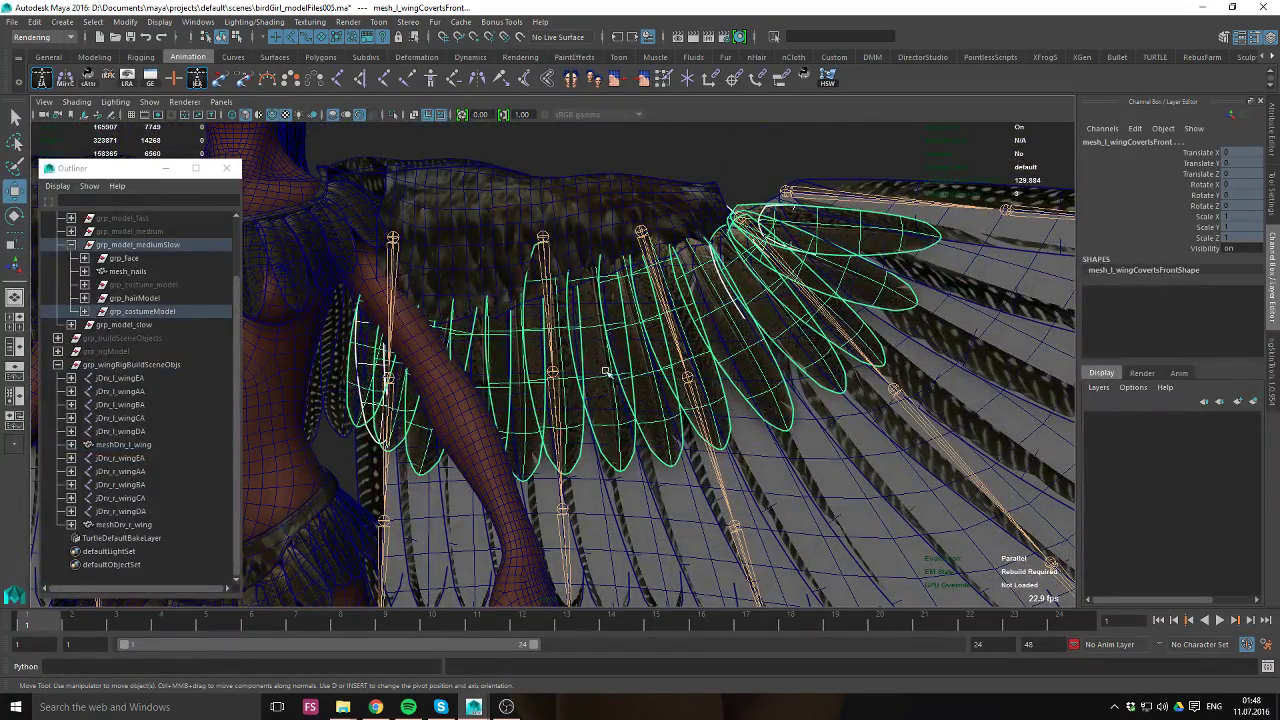
{"action": "left_click_drag", "start_coordinate": [605, 372], "coordinate": [862, 252], "text": "alt"}
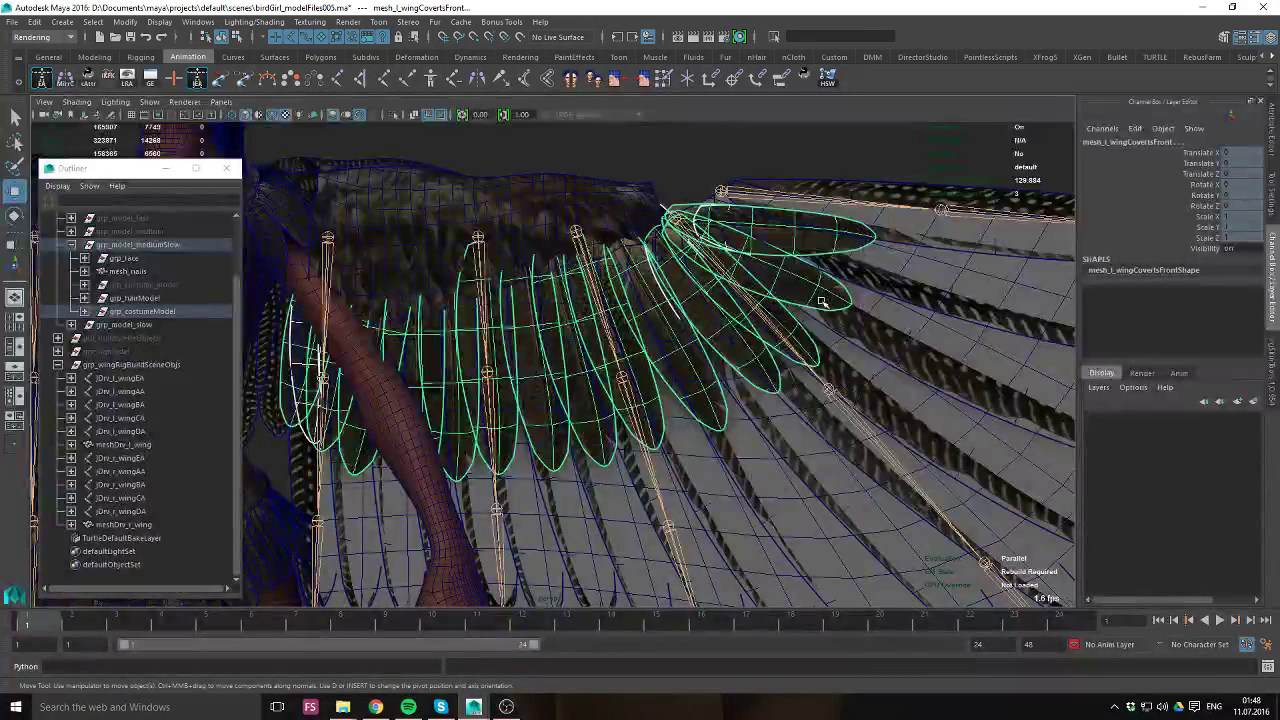
Deselect the left wing's covert meshes and examine the overlapping feather layers from in front and behind.
{"action": "middle_click_drag", "start_coordinate": [428, 356], "coordinate": [483, 366], "text": "alt"}
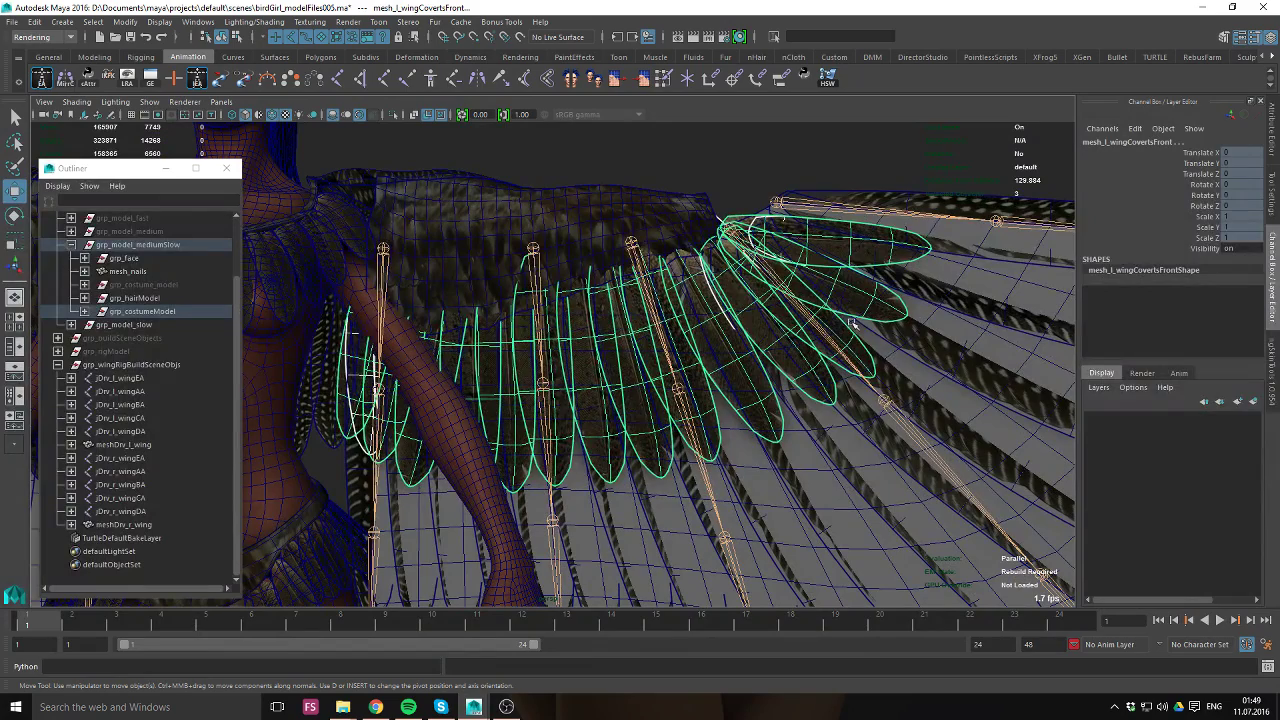
{"action": "left_click", "coordinate": [752, 198]}
{"action": "left_click_drag", "start_coordinate": [752, 198], "coordinate": [557, 303], "text": "alt"}
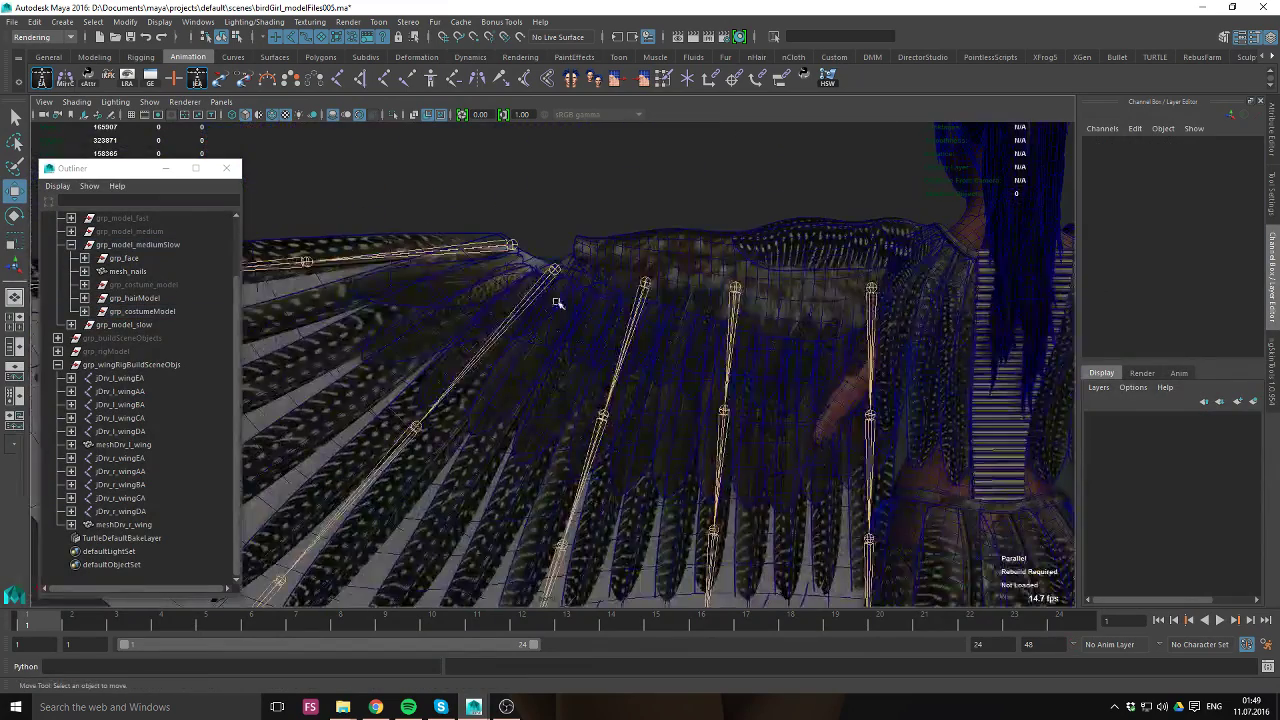
{"action": "left_click", "coordinate": [688, 252]}
{"action": "left_click_drag", "start_coordinate": [688, 252], "coordinate": [736, 314], "text": "alt"}
{"action": "left_click", "coordinate": [700, 343]}
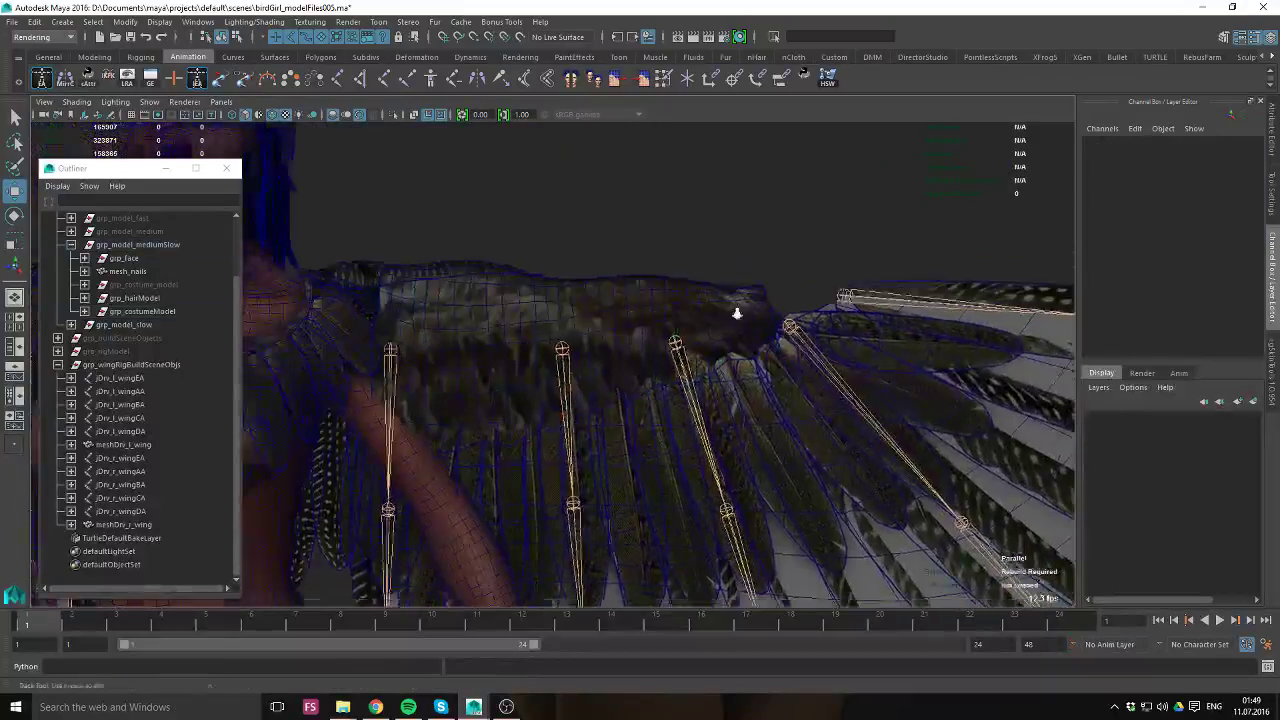
{"action": "right_click_drag", "start_coordinate": [737, 314], "coordinate": [800, 300], "text": "alt"}
Hide the wireframe overlay and view the textured left wing from behind.
{"action": "left_click", "coordinate": [272, 115]}
{"action": "mouse_move", "coordinate": [475, 300]}
{"action": "left_mouse_down", "text": "alt"}
{"action": "mouse_move", "coordinate": [517, 303]}
{"action": "mouse_move", "coordinate": [422, 230]}
{"action": "mouse_move", "coordinate": [471, 233]}
{"action": "left_mouse_up", "text": "alt"}
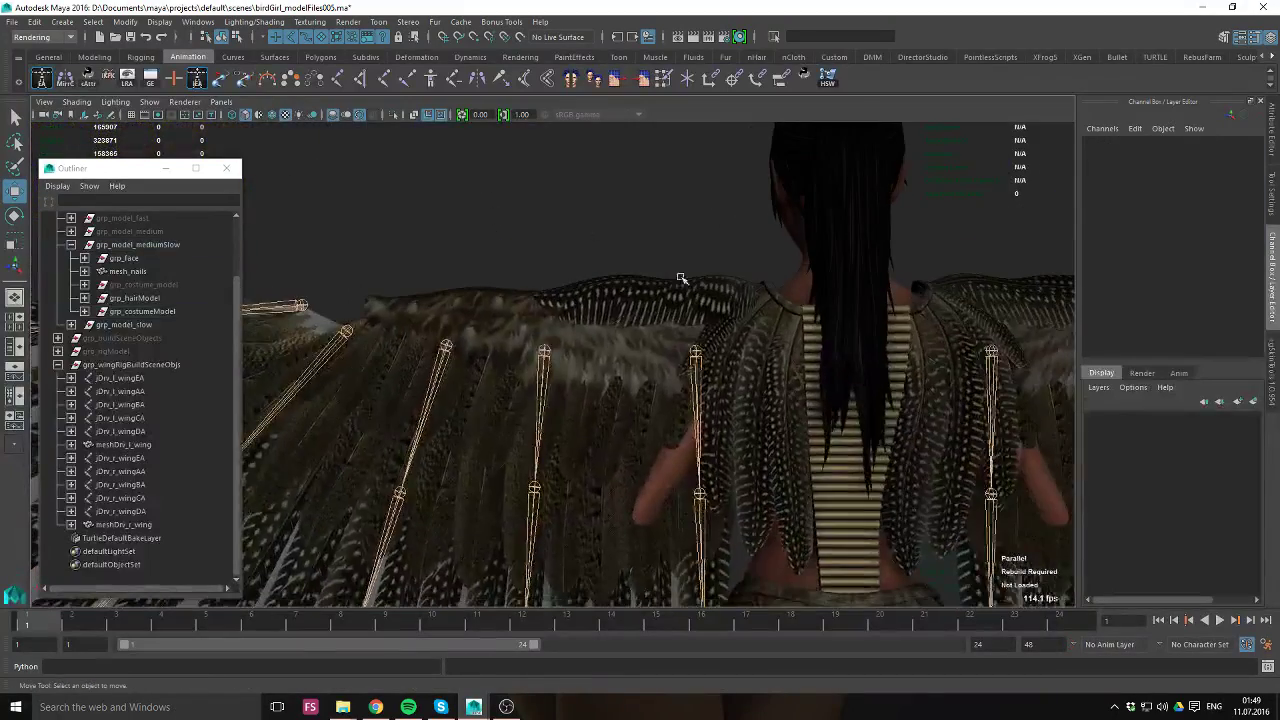
{"action": "left_click_drag", "start_coordinate": [680, 278], "coordinate": [565, 235], "text": "alt"}
Test rotating jDrv_l_wingEA by -8.28 in Z, then undo the rotation.
{"action": "left_click", "coordinate": [551, 203]}
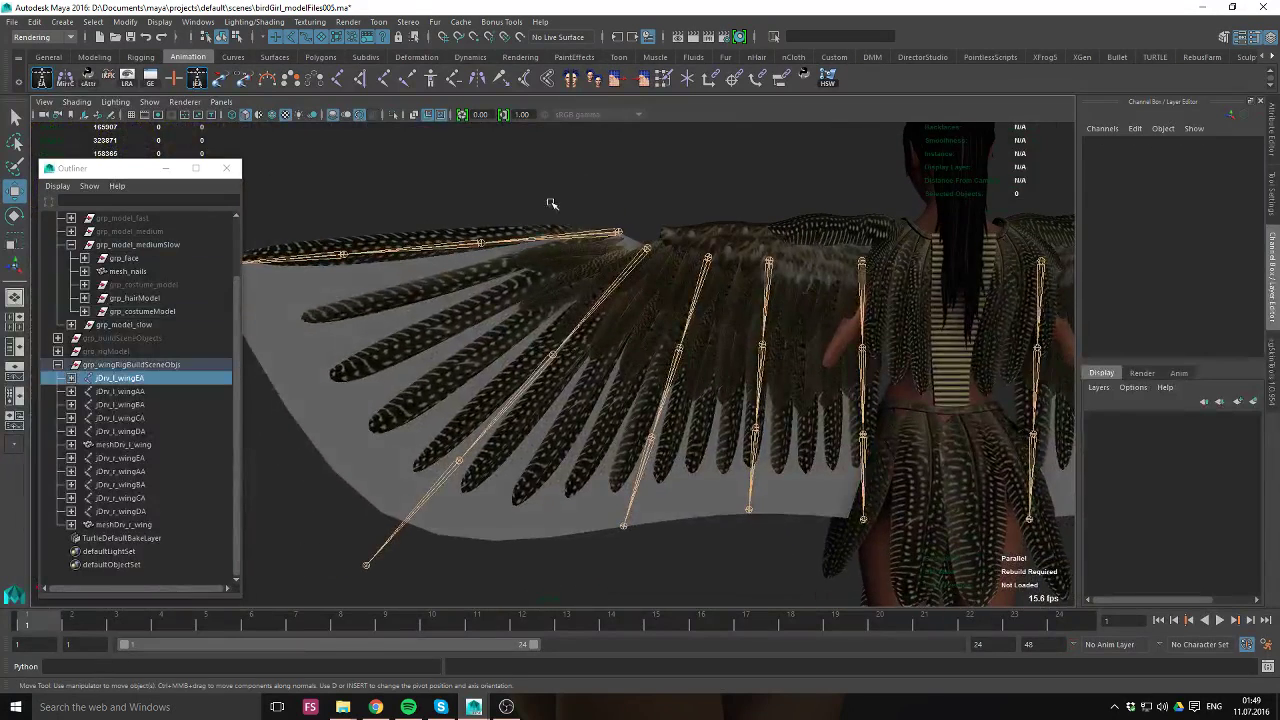
{"action": "middle_click_drag", "start_coordinate": [551, 203], "coordinate": [600, 214], "text": "alt"}
{"action": "key", "text": "e"}
{"action": "left_click_drag", "start_coordinate": [700, 240], "coordinate": [690, 275]}
{"action": "key", "text": "ctrl+z"}
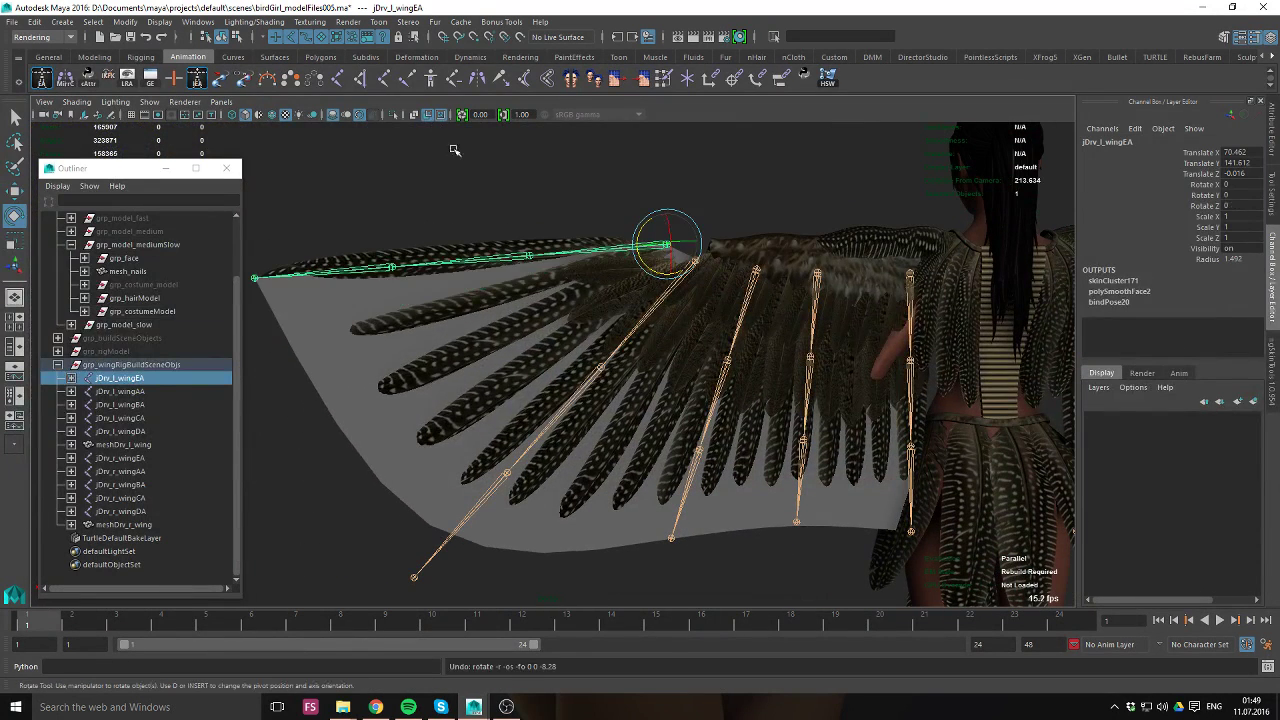
Turn on the wireframe overlay and compare mesh_l_wingPrimaries and the rear covert meshes with the driver surface by selecting them.
{"action": "left_click", "coordinate": [476, 172]}
{"action": "left_click", "coordinate": [412, 376]}
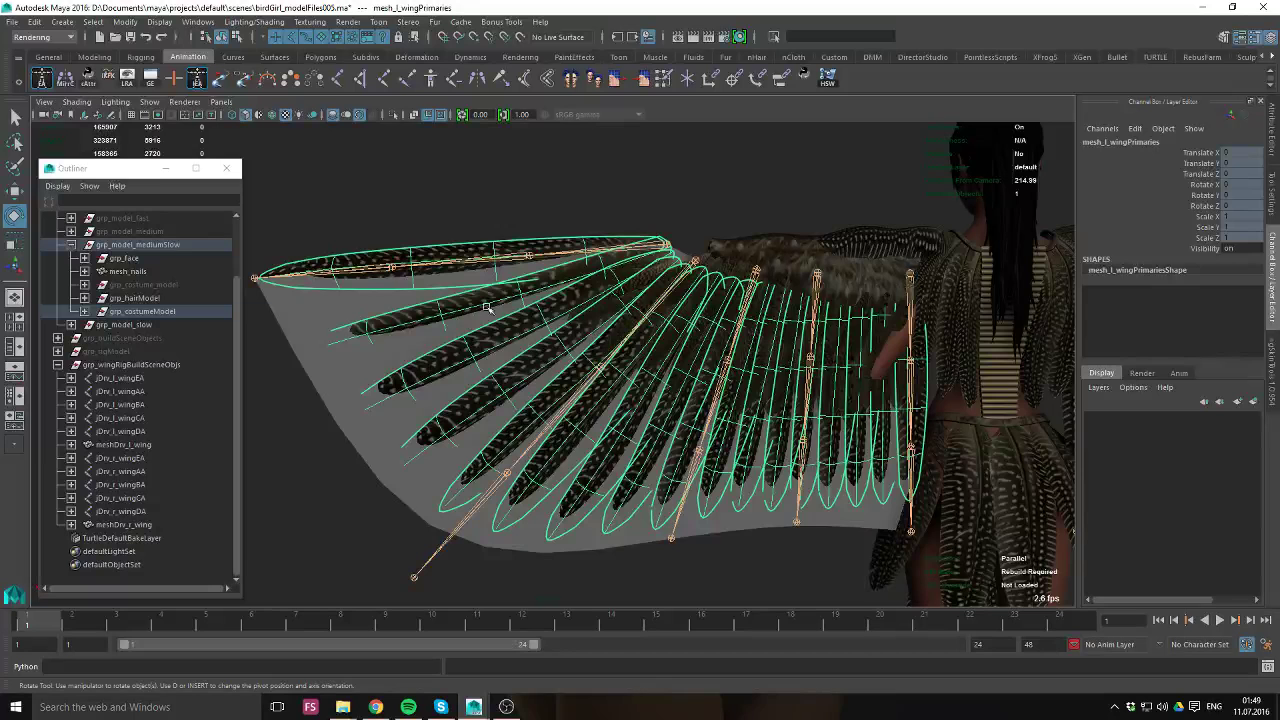
{"action": "left_click", "coordinate": [274, 118]}
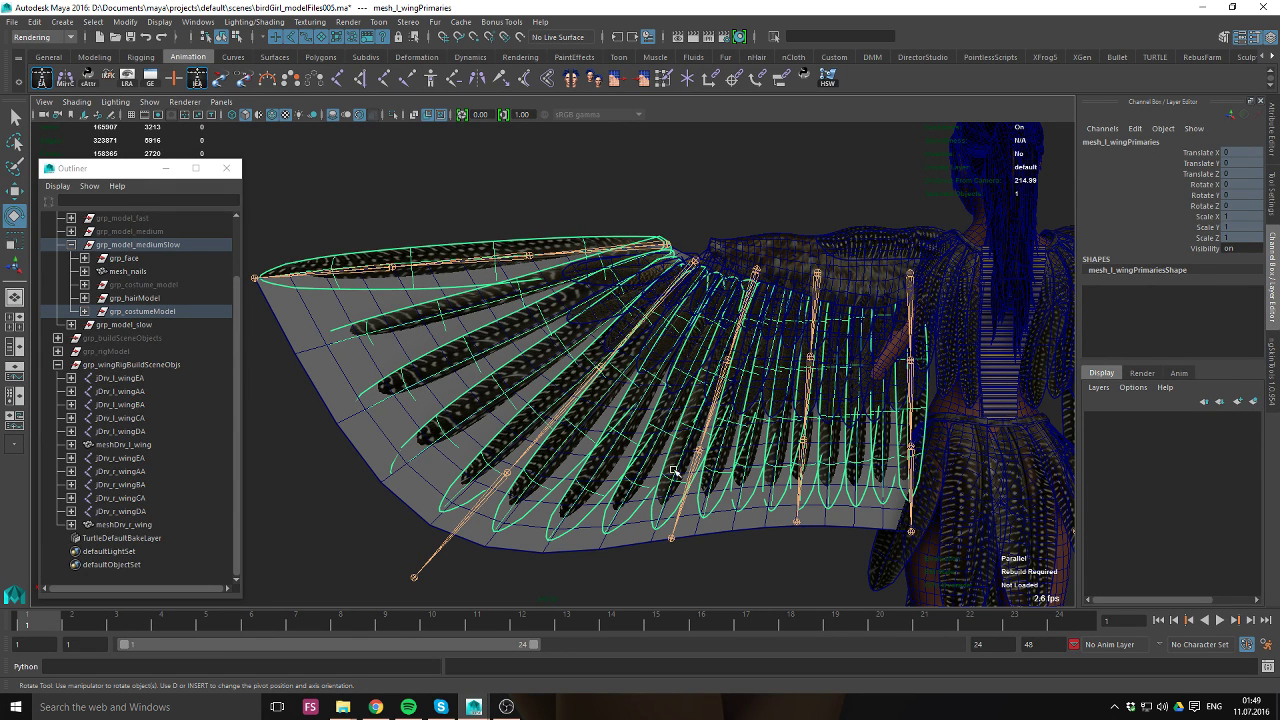
{"action": "left_click", "coordinate": [690, 322]}
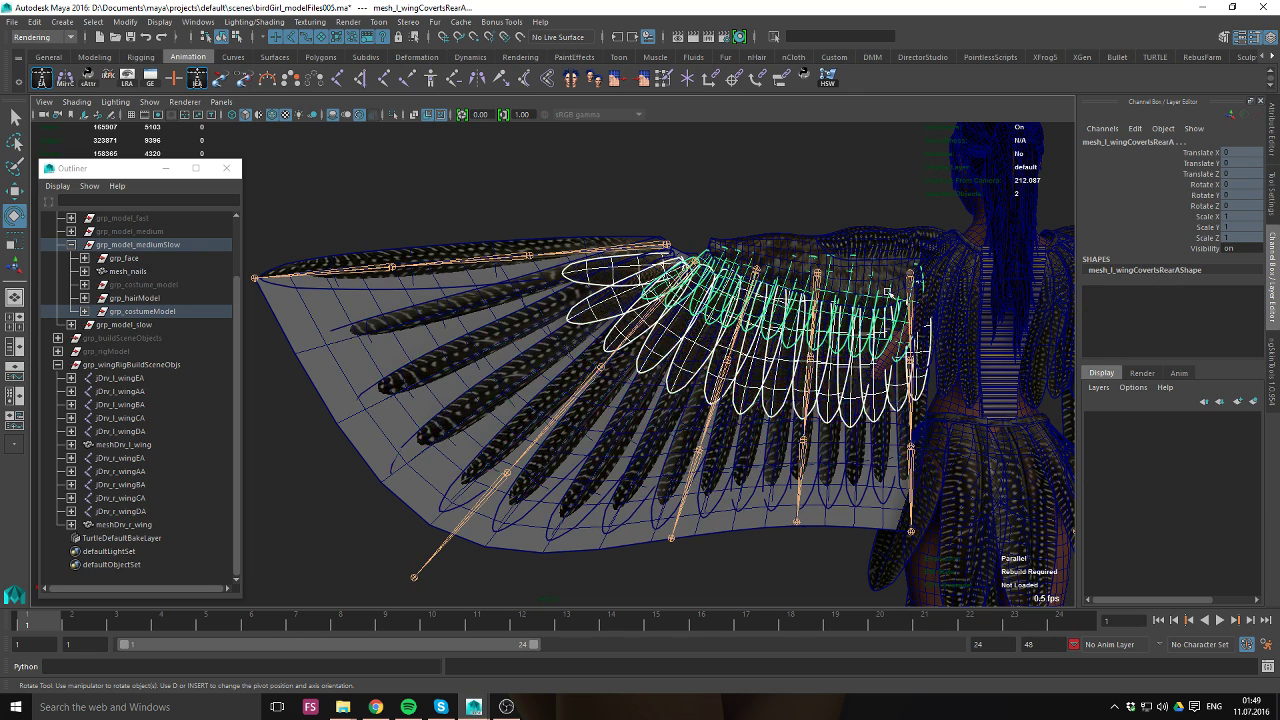
{"action": "left_click", "coordinate": [508, 371]}
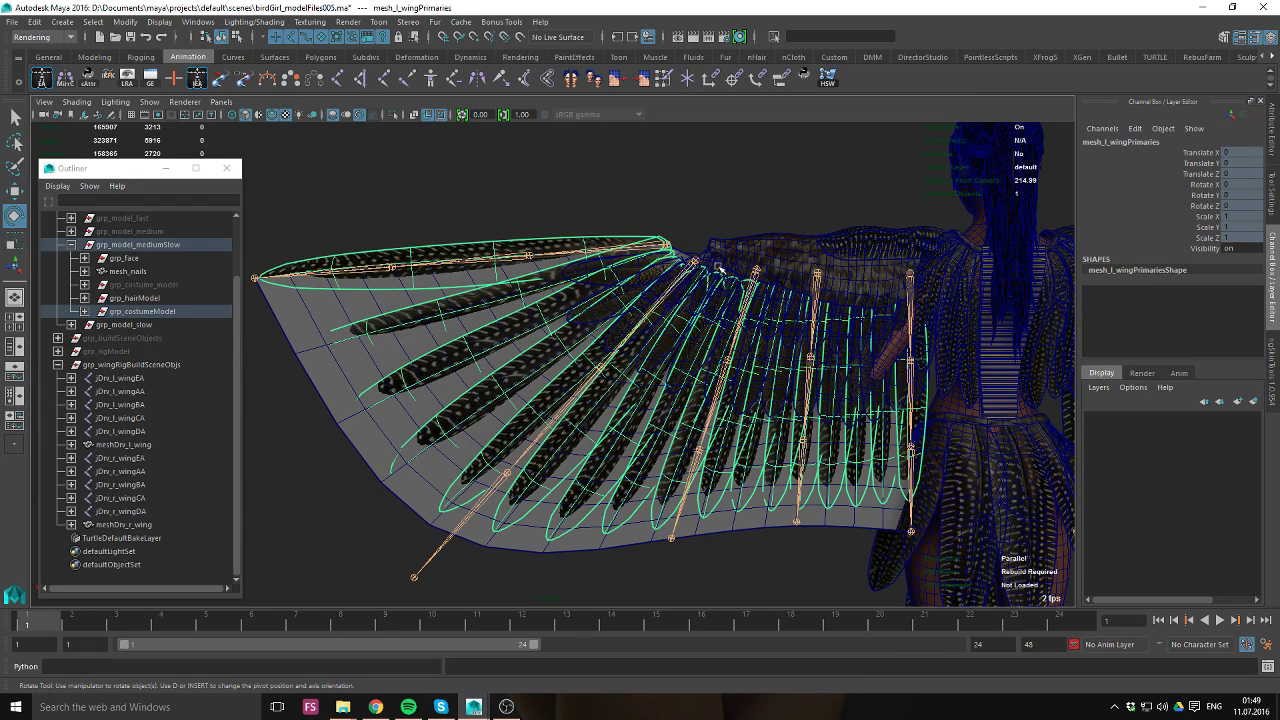
Open the scene birdGirl_rigging007.ma without saving the current scene.
{"action": "left_click", "coordinate": [660, 207]}
{"action": "scroll", "coordinate": [685, 245], "scroll_direction": "down", "scroll_amount": 1}
{"action": "key", "text": "ctrl+o"}
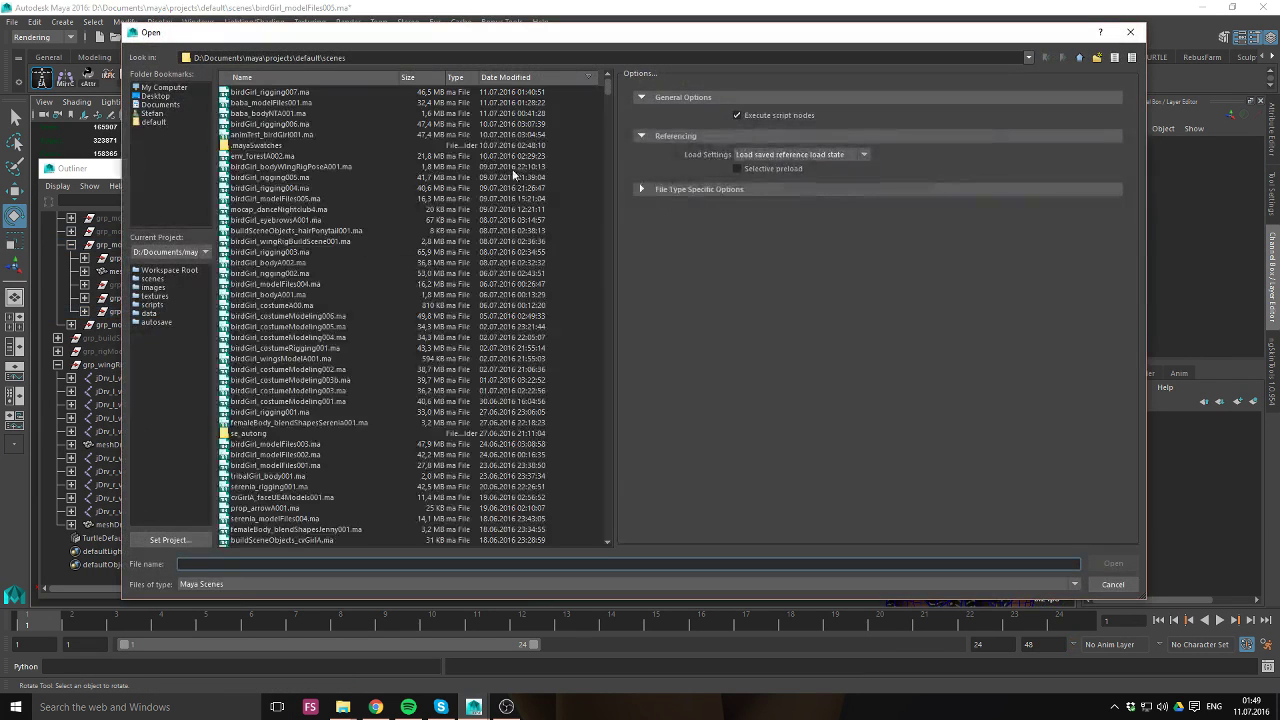
{"action": "double_click", "coordinate": [266, 94]}
{"action": "left_click", "coordinate": [643, 361]}
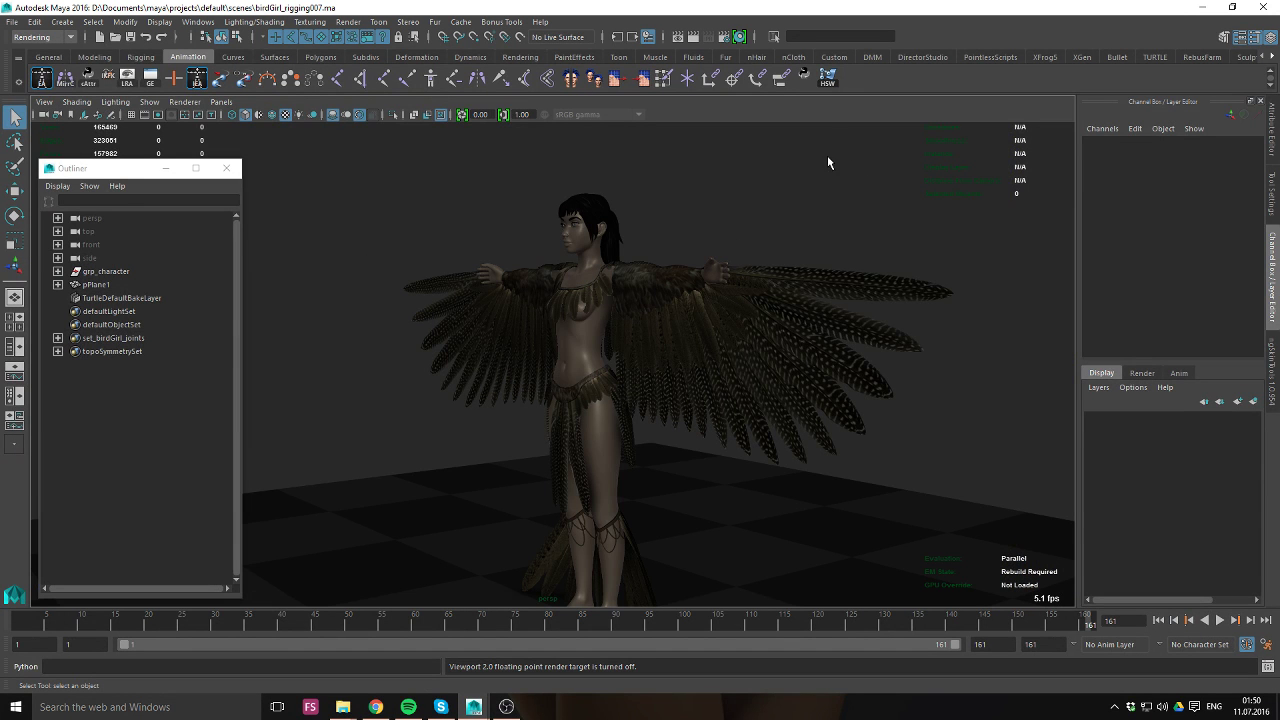
Show the rig's control curves and joints in the viewport and view the left wing from behind.
{"action": "left_click_drag", "start_coordinate": [748, 184], "coordinate": [788, 293], "text": "alt"}
{"action": "middle_click_drag", "start_coordinate": [788, 293], "coordinate": [687, 257], "text": "alt"}
{"action": "key", "text": "alt+c"}
{"action": "key", "text": "alt+j"}
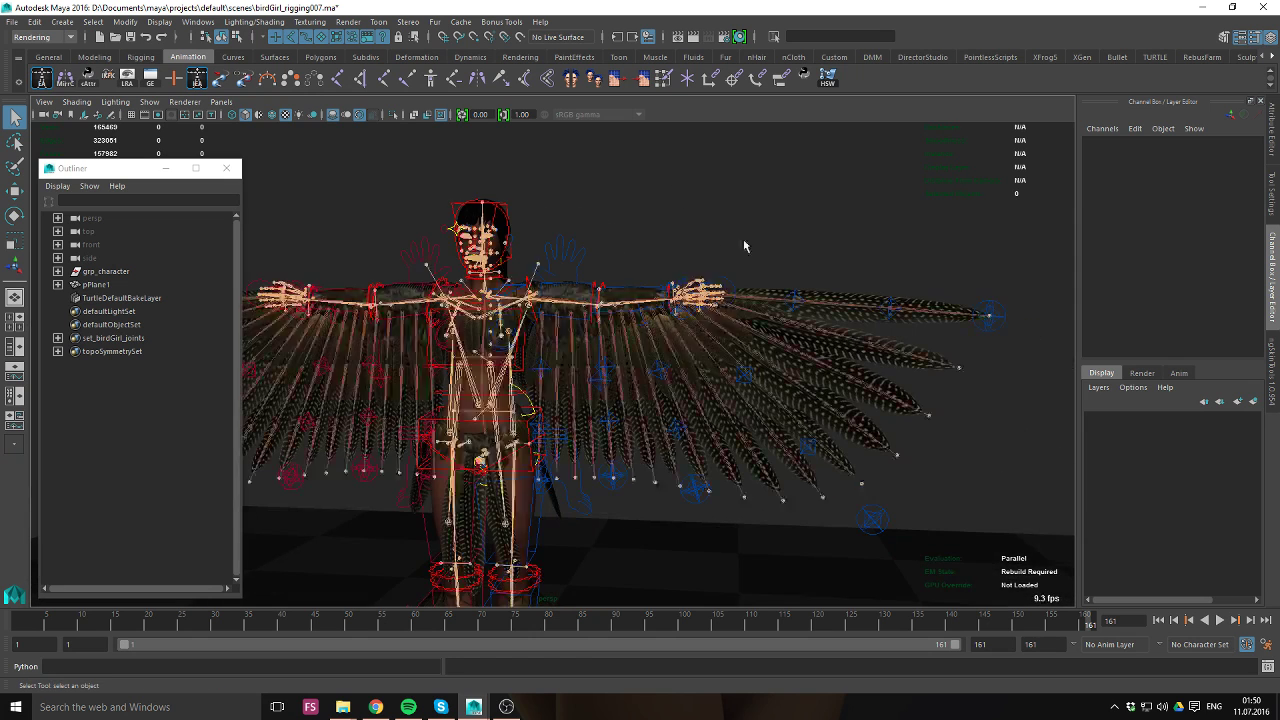
{"action": "left_click_drag", "start_coordinate": [819, 203], "coordinate": [791, 289], "text": "alt"}
{"action": "left_click_drag", "start_coordinate": [603, 360], "coordinate": [698, 316], "text": "alt"}
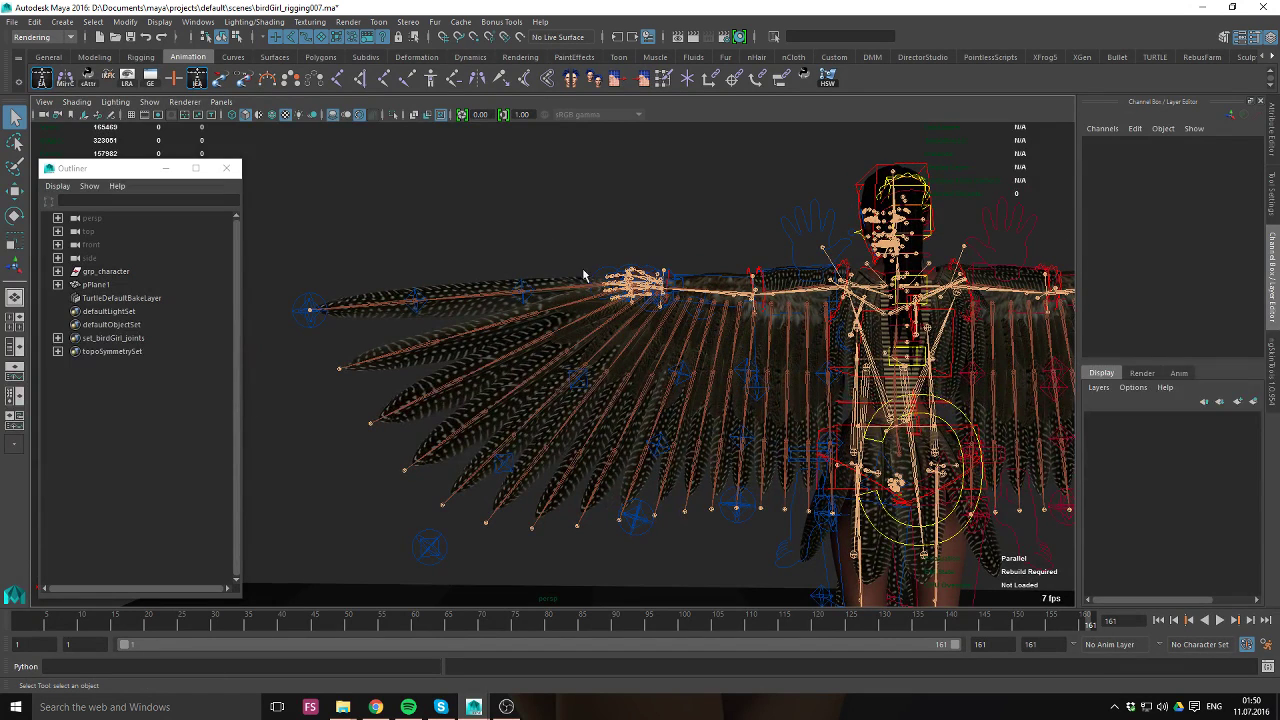
Test raising the left wing tip by moving cc_l_wingEAim to about 7.387, 23.207, -0.173.
{"action": "left_click", "coordinate": [309, 312]}
{"action": "key", "text": "w"}
{"action": "middle_click_drag", "start_coordinate": [443, 317], "coordinate": [540, 372], "text": "alt"}
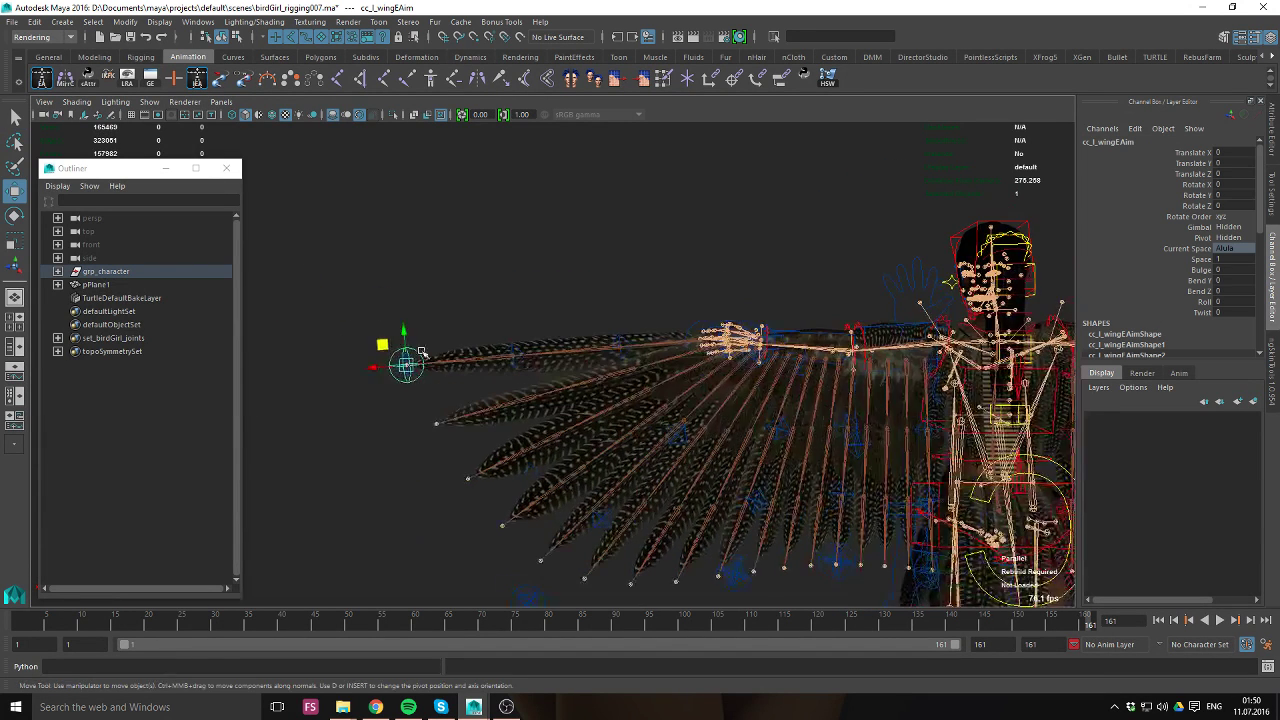
{"action": "key", "text": "["}
{"action": "key", "text": "["}
{"action": "left_click_drag", "start_coordinate": [738, 356], "coordinate": [548, 366], "text": "alt"}
{"action": "middle_click_drag", "start_coordinate": [548, 366], "coordinate": [704, 394], "text": "alt"}
{"action": "scroll", "coordinate": [600, 362], "scroll_direction": "up", "scroll_amount": 3}
{"action": "middle_click_drag", "start_coordinate": [597, 360], "coordinate": [671, 357], "text": "alt"}
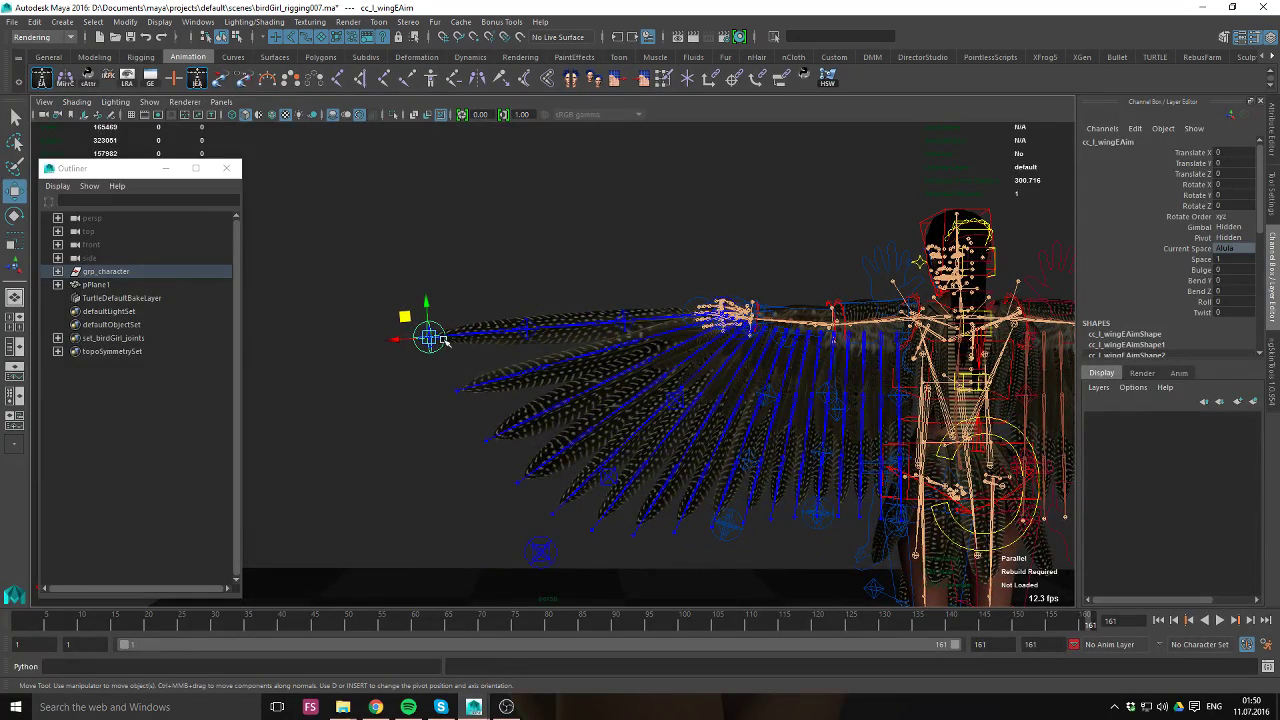
{"action": "left_click_drag", "start_coordinate": [429, 338], "coordinate": [436, 272]}
{"action": "scroll", "coordinate": [436, 272], "scroll_direction": "up", "scroll_amount": 2}
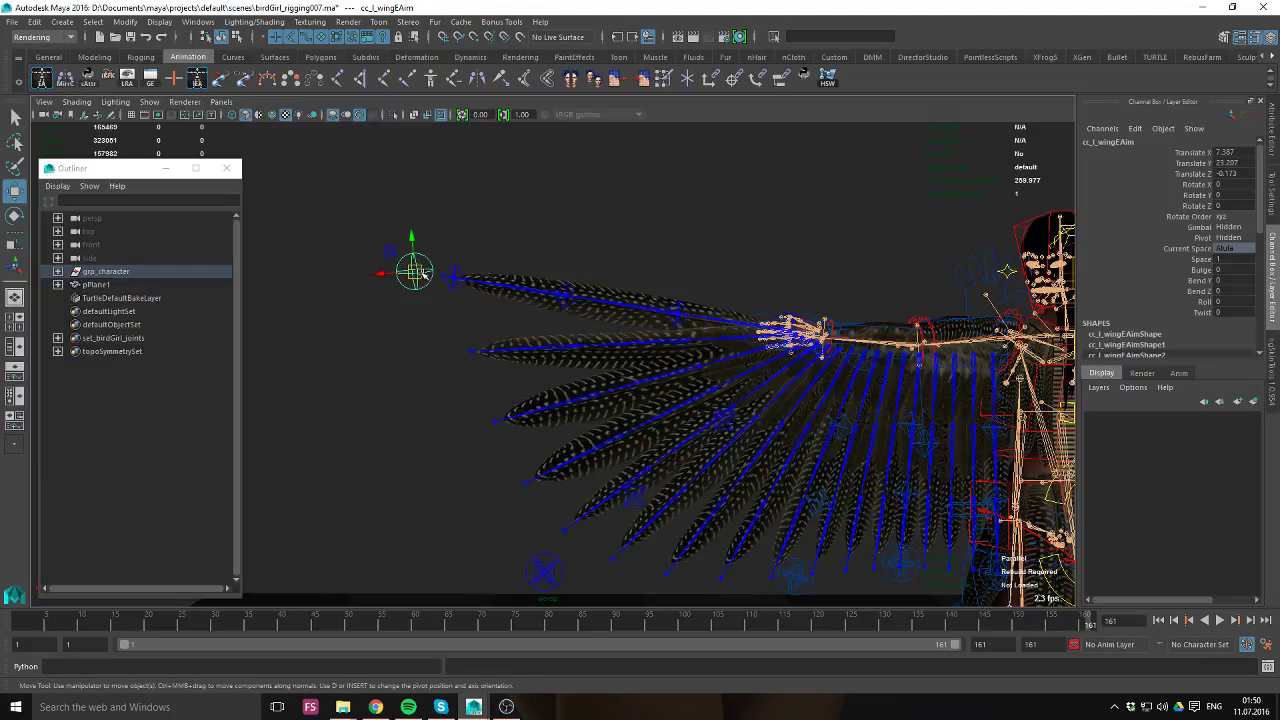
Test bending the outermost feather by moving cc_l_wingETweakD and its neighbouring tweak controls, then undo the moves.
{"action": "left_click", "coordinate": [455, 274]}
{"action": "left_click_drag", "start_coordinate": [457, 255], "coordinate": [472, 245]}
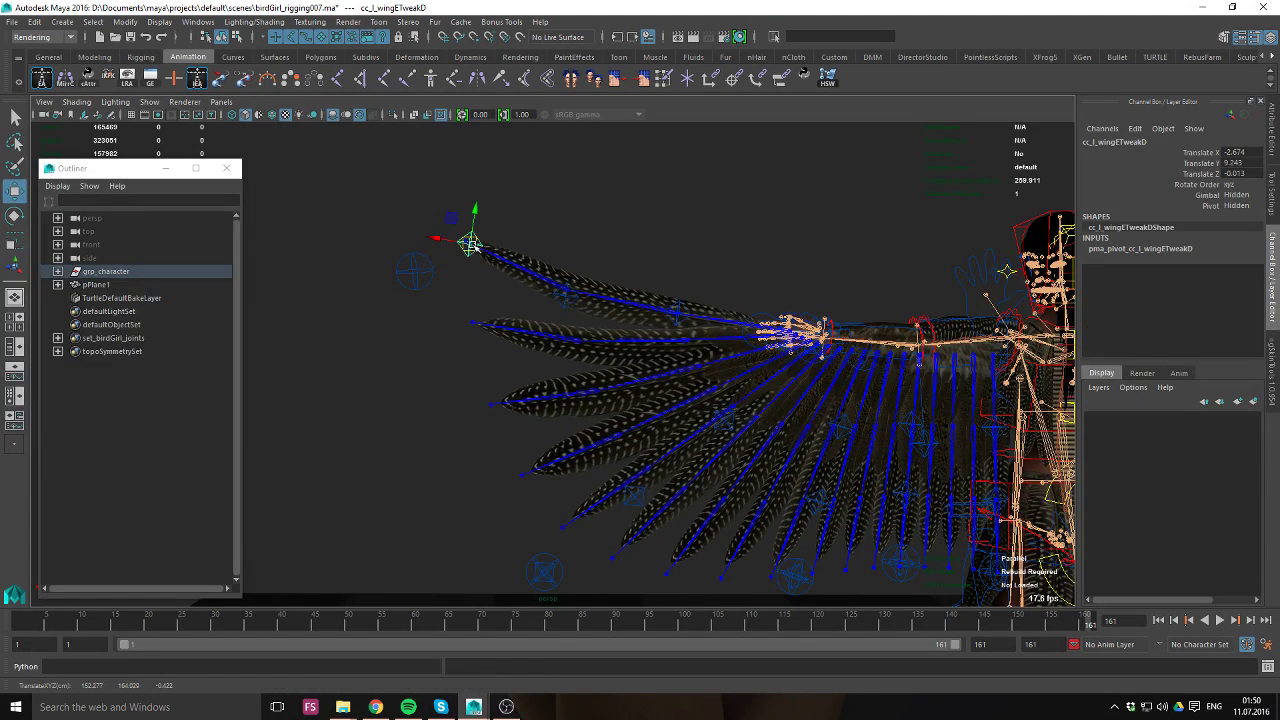
{"action": "left_click", "coordinate": [566, 306]}
{"action": "middle_click_drag", "start_coordinate": [577, 305], "coordinate": [395, 218]}
{"action": "left_click", "coordinate": [678, 315]}
{"action": "key", "text": "ctrl+z"}
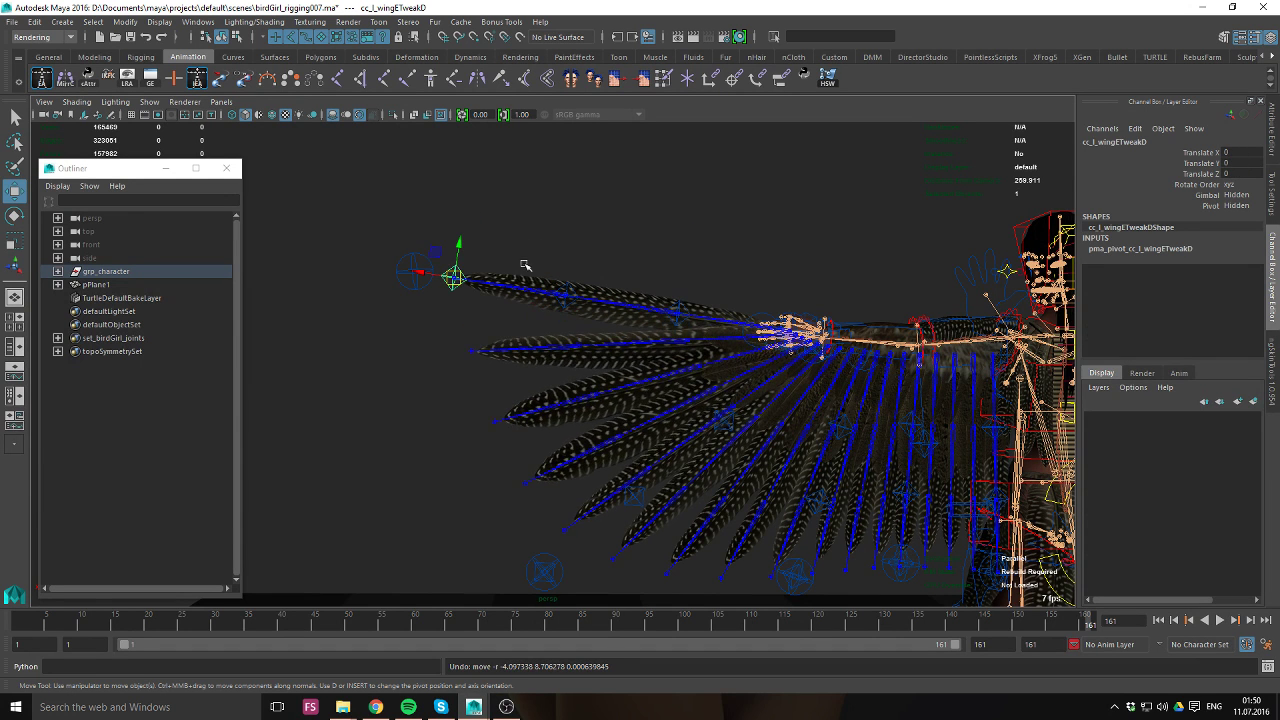
Undo the test move of cc_l_wingEAim and clear the selection.
{"action": "left_click", "coordinate": [412, 270]}
{"action": "key", "text": "ctrl+z"}
{"action": "right_click_drag", "start_coordinate": [609, 371], "coordinate": [548, 356], "text": "alt"}
{"action": "middle_click_drag", "start_coordinate": [548, 356], "coordinate": [511, 296], "text": "alt"}
{"action": "left_click", "coordinate": [414, 452]}
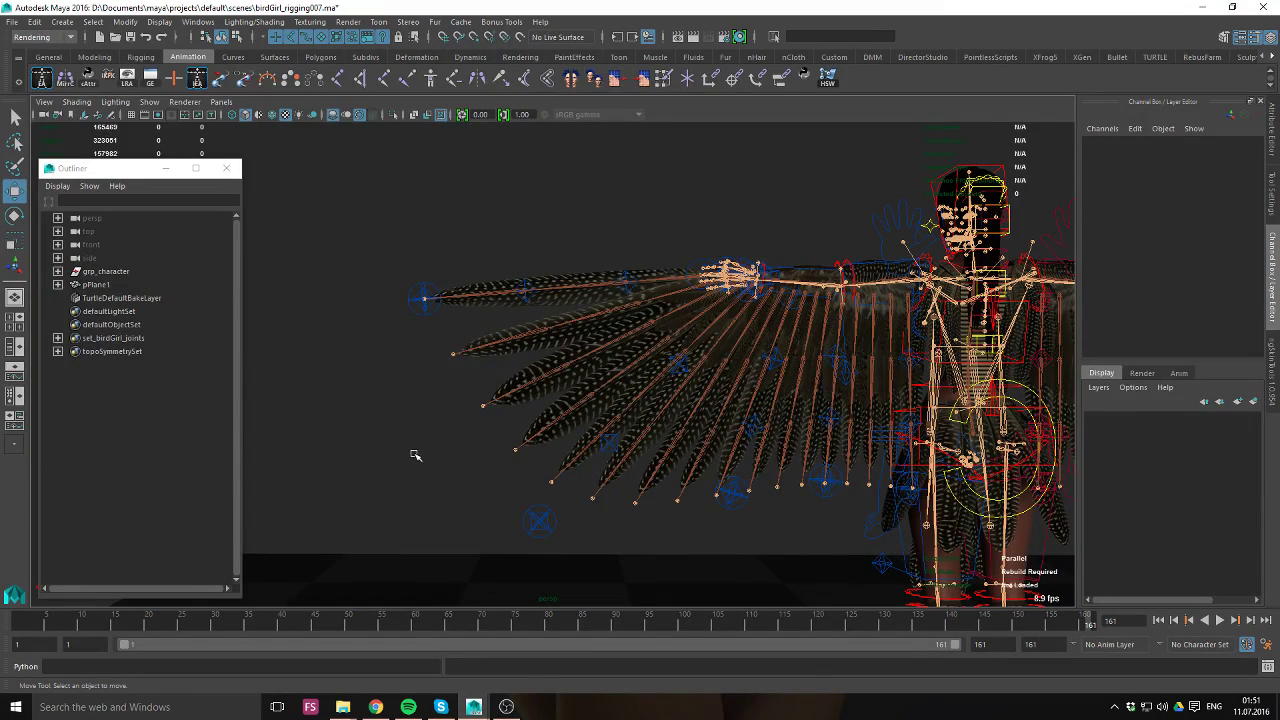
Select the left wing's feather bind joints and then mesh_l_wingPrimaries to examine how the joint chains follow the feathers.
{"action": "left_click", "coordinate": [702, 331]}
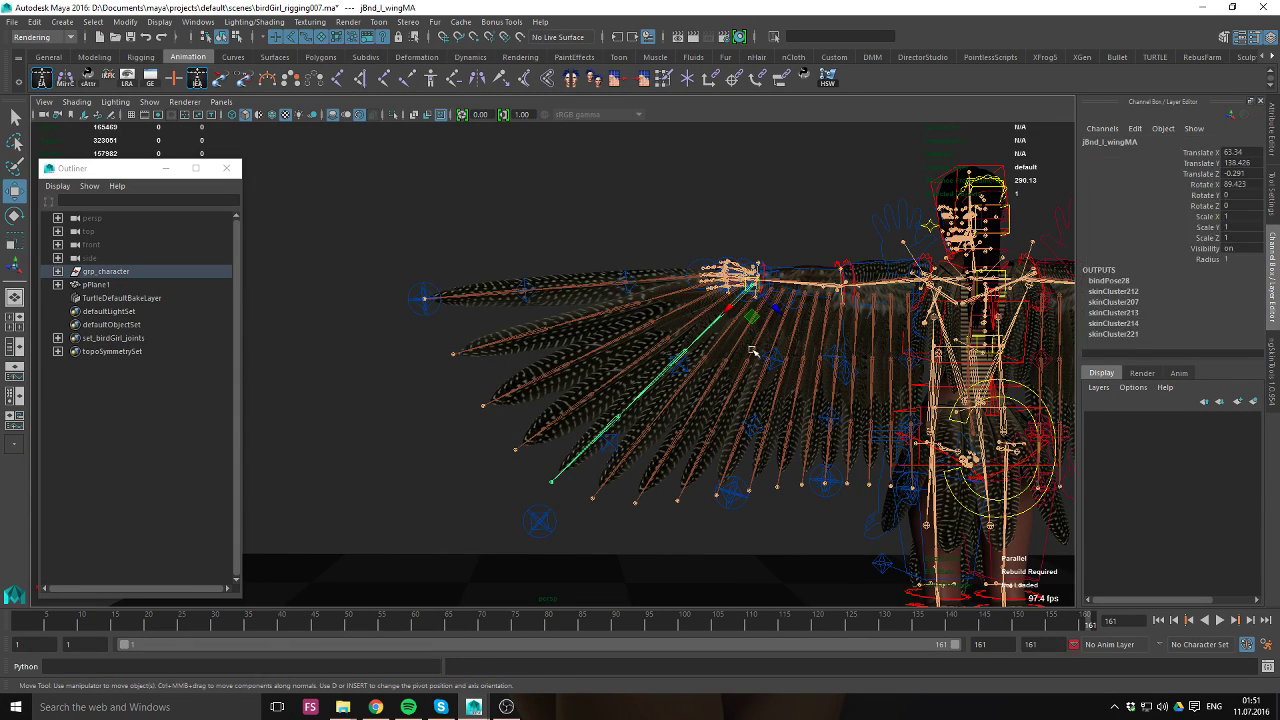
{"action": "middle_click_drag", "start_coordinate": [751, 352], "coordinate": [636, 348], "text": "alt"}
{"action": "right_click_drag", "start_coordinate": [636, 348], "coordinate": [654, 424], "text": "alt"}
{"action": "left_click_drag", "start_coordinate": [553, 217], "coordinate": [894, 306]}
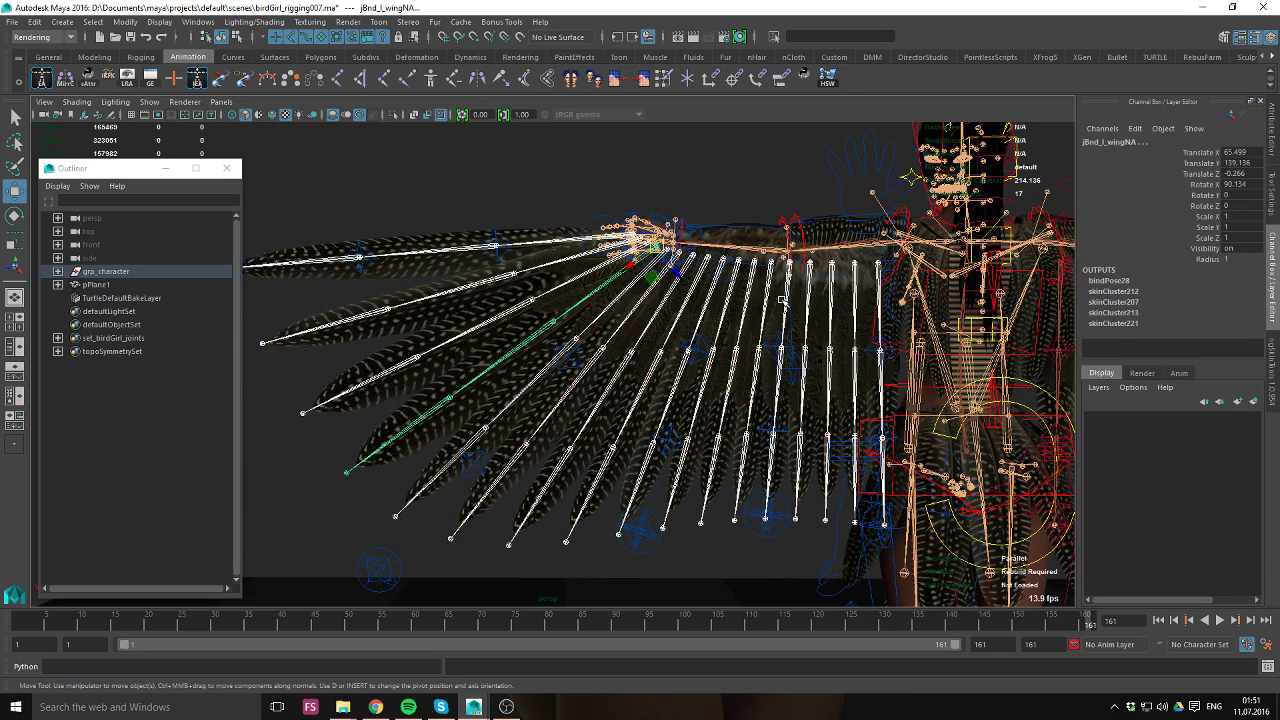
{"action": "middle_click_drag", "start_coordinate": [559, 267], "coordinate": [724, 308], "text": "alt"}
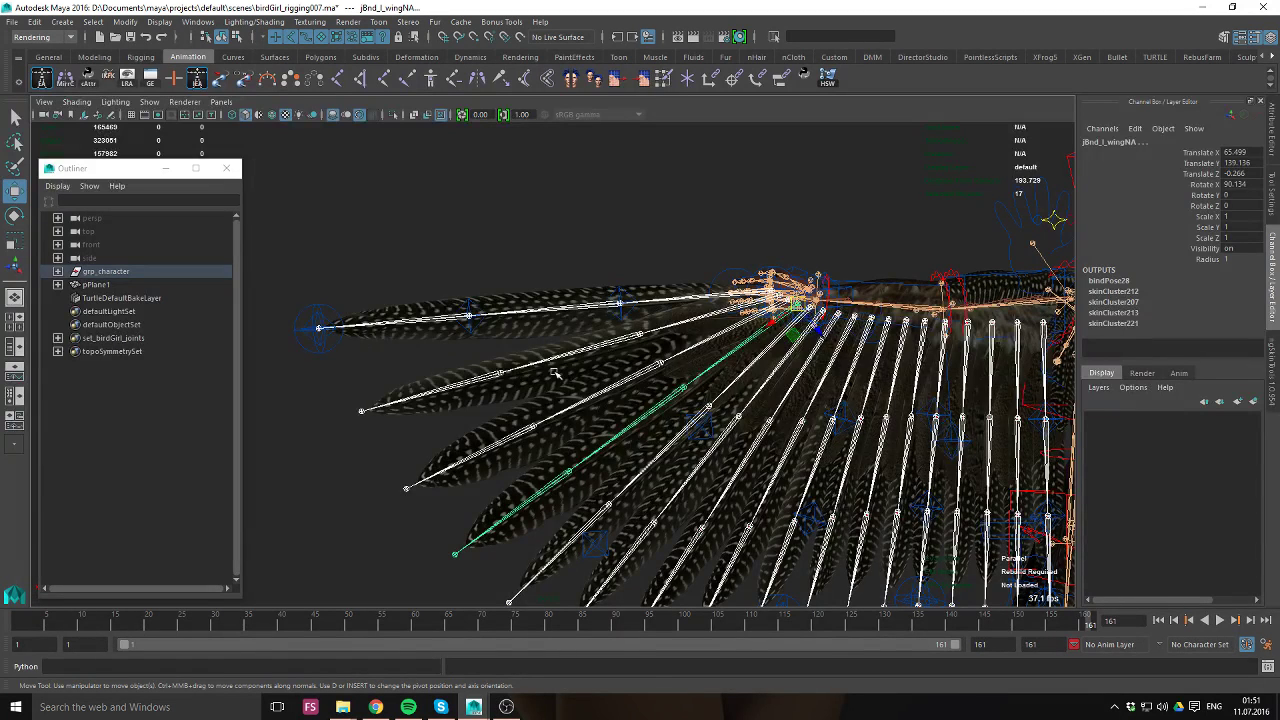
{"action": "left_click", "coordinate": [458, 356]}
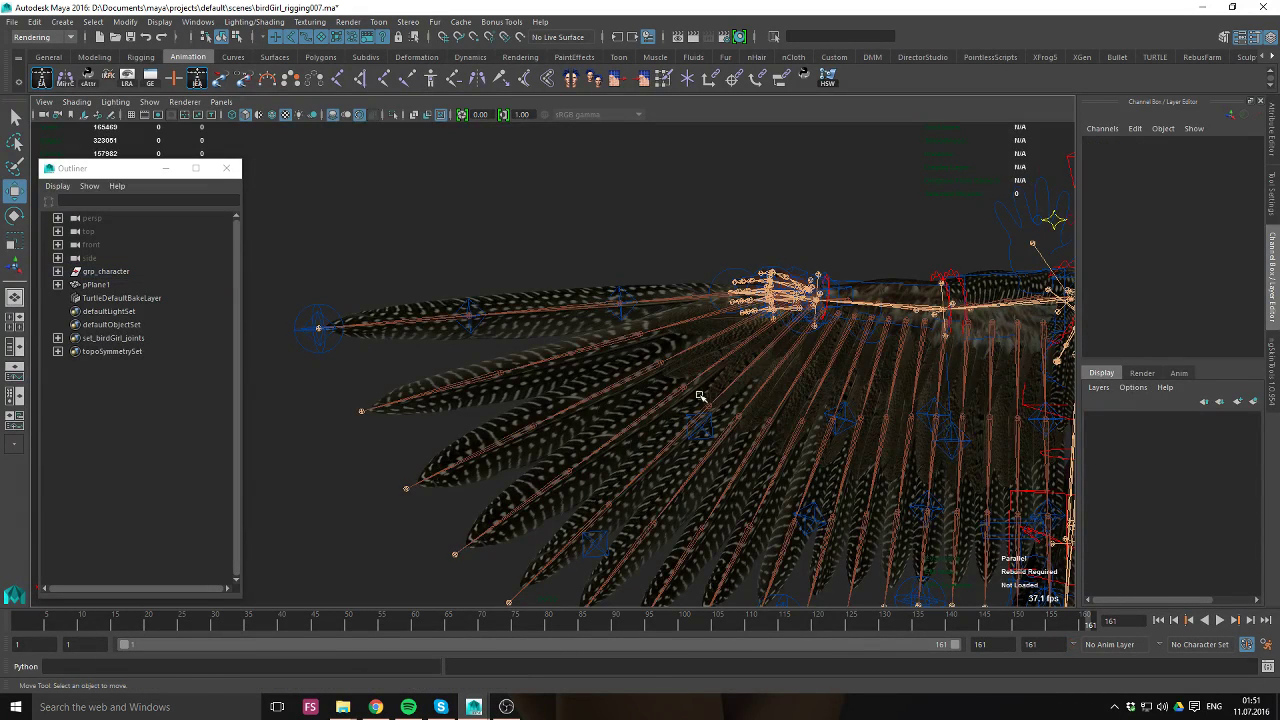
{"action": "left_click_drag", "start_coordinate": [700, 396], "coordinate": [135, 304], "text": "alt"}
{"action": "left_click", "coordinate": [478, 290]}
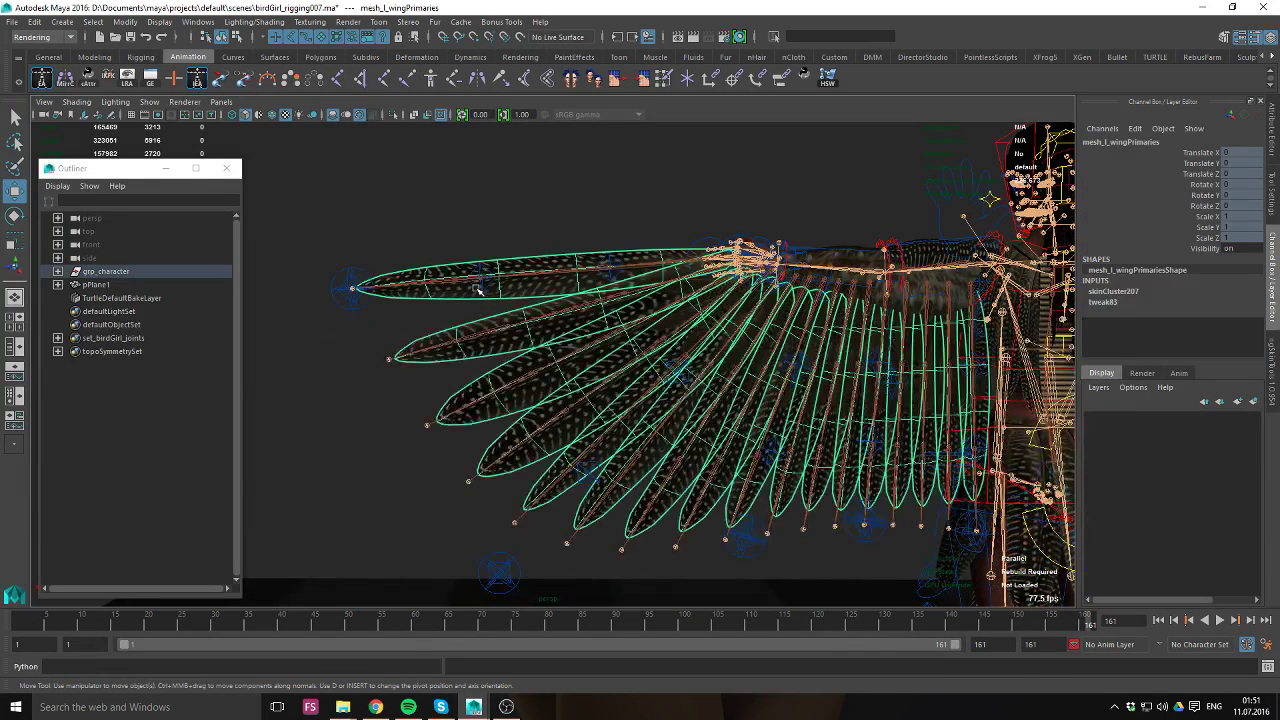
Locate the left wing hierarchy from cc_l_wingEAim and unhide grp_rig_l_wing.
{"action": "left_click", "coordinate": [351, 284]}
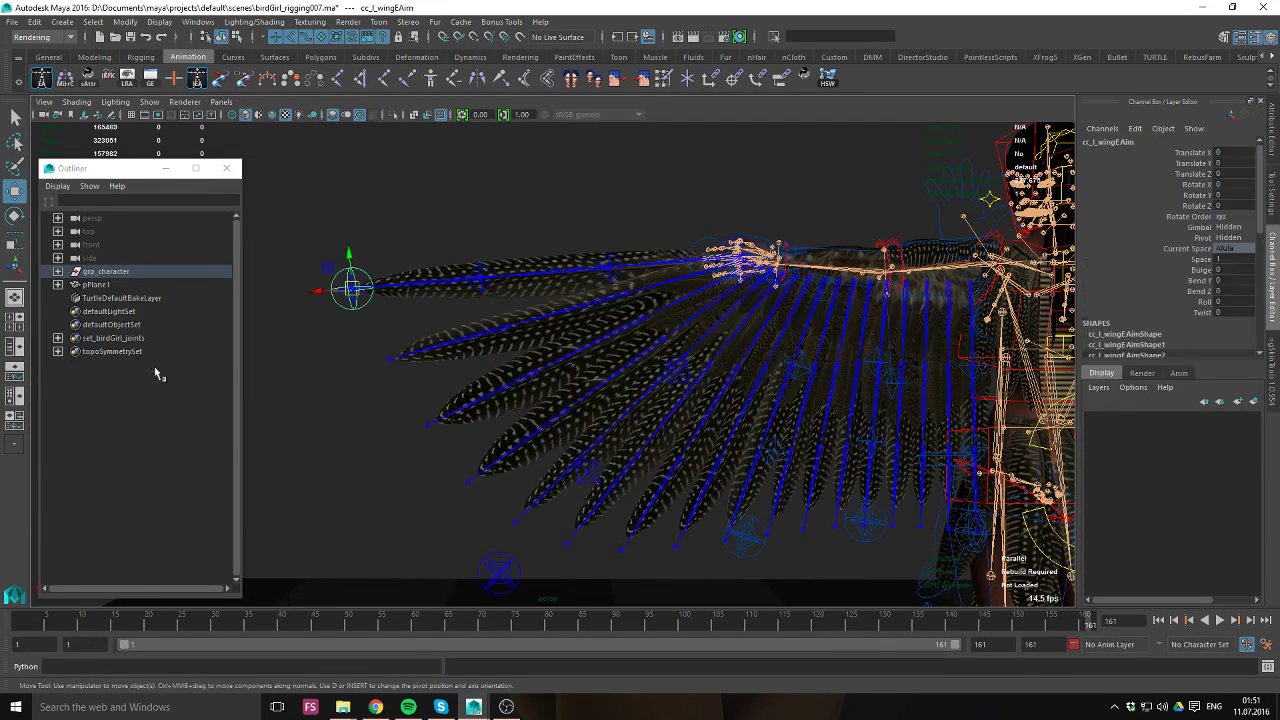
{"action": "left_click", "coordinate": [150, 458]}
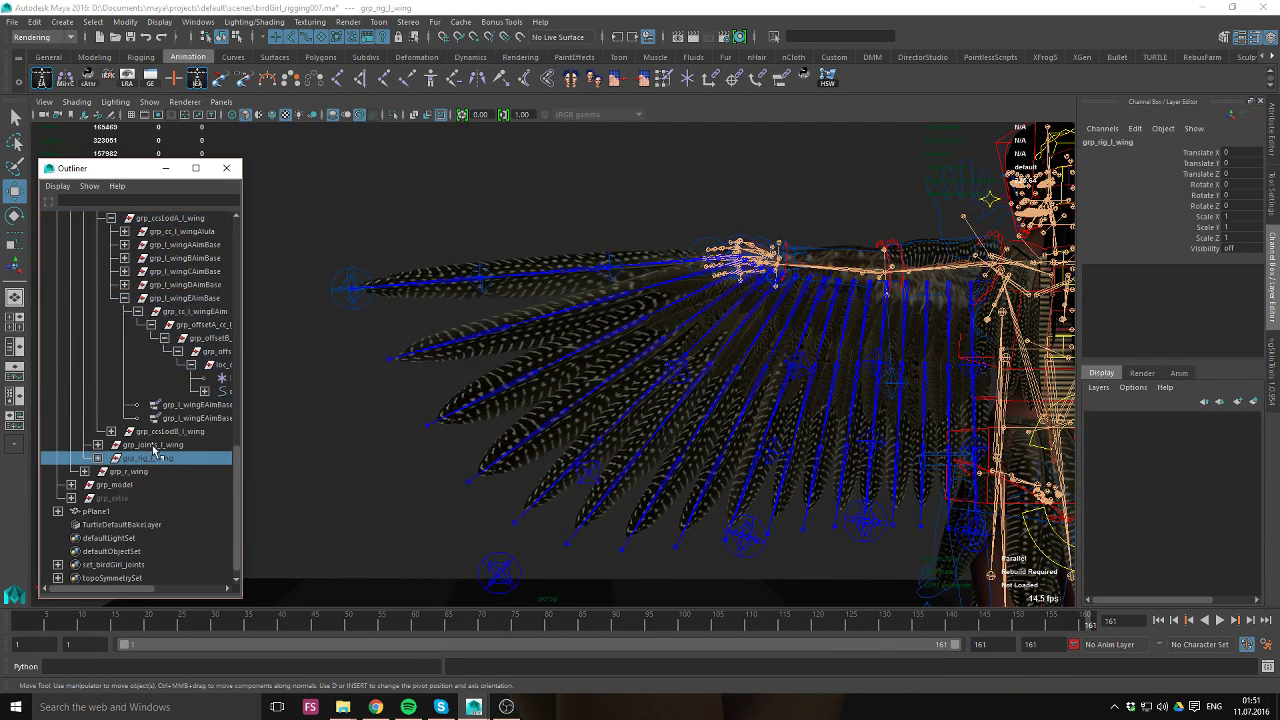
{"action": "key", "text": "shift+h"}
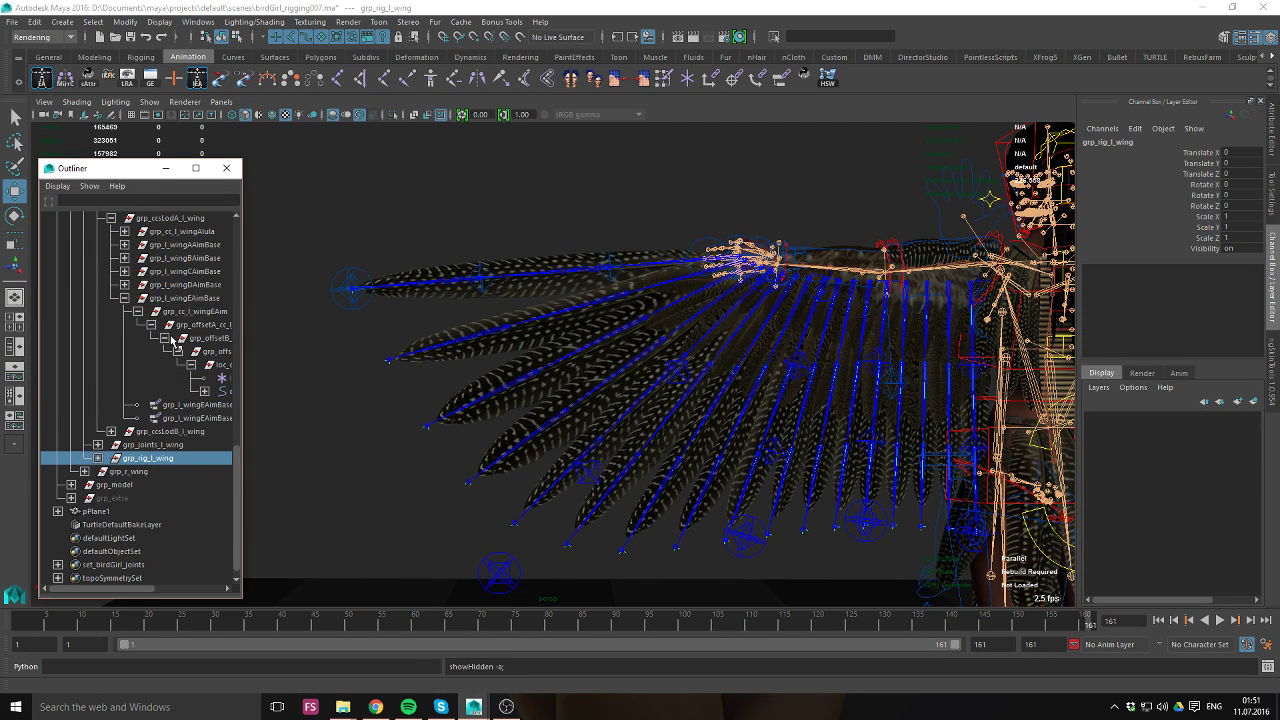
Isolate the parent group grp_l_wing in the viewport and deselect it.
{"action": "key", "text": "Up"}
{"action": "left_click", "coordinate": [393, 115]}
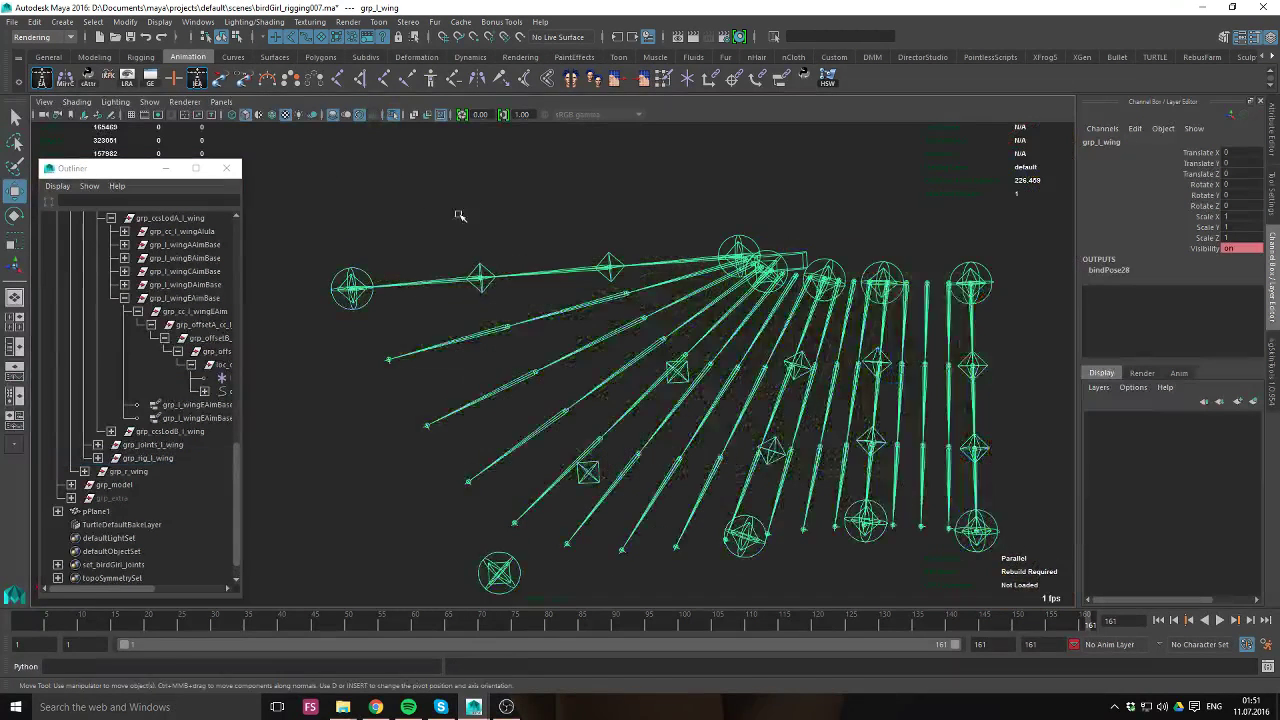
{"action": "left_click", "coordinate": [459, 215]}
{"action": "middle_click_drag", "start_coordinate": [496, 266], "coordinate": [454, 266], "text": "alt"}
{"action": "scroll", "coordinate": [456, 268], "scroll_direction": "down", "scroll_amount": 1}
{"action": "middle_click_drag", "start_coordinate": [508, 324], "coordinate": [432, 322], "text": "alt"}
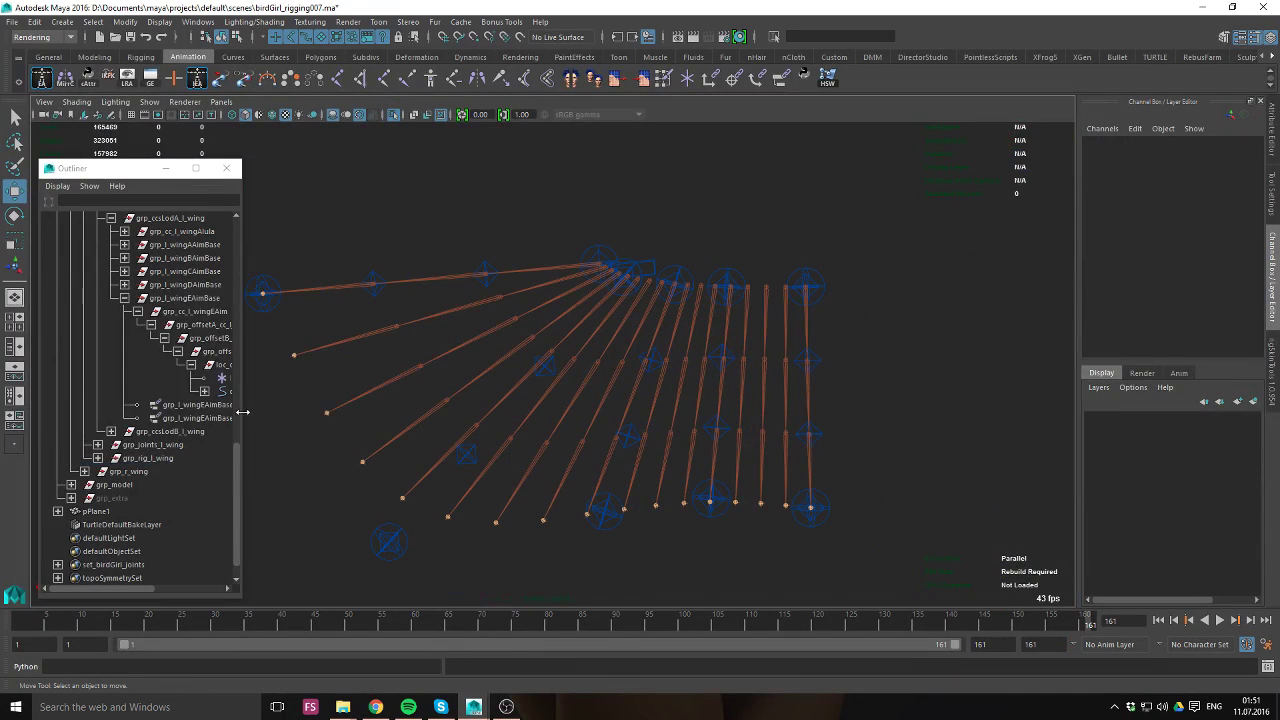
Widen the Outliner, expand grp_rig_l_wing and select the curves from crvDrv_l_wingDriverA to crvDrv_l_wingDriverO.
{"action": "left_click_drag", "start_coordinate": [242, 412], "coordinate": [327, 411]}
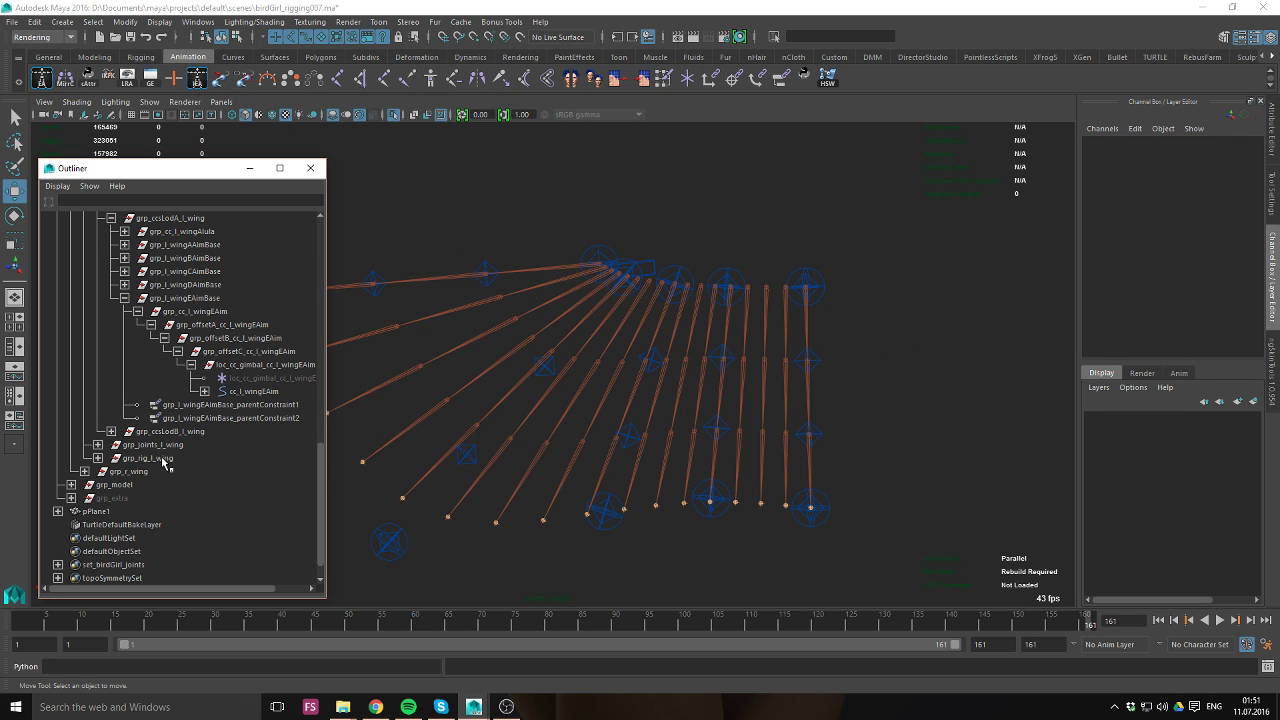
{"action": "left_click", "coordinate": [97, 458]}
{"action": "scroll", "coordinate": [152, 455], "scroll_direction": "down", "scroll_amount": 3}
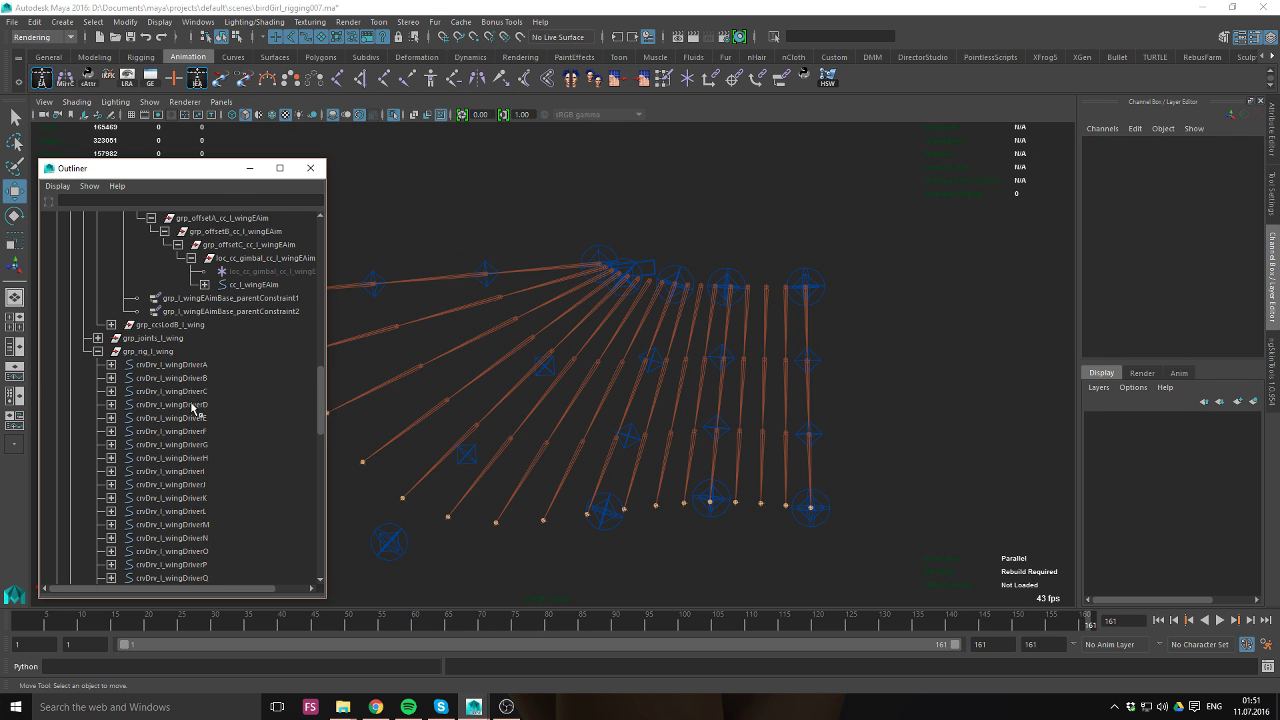
{"action": "left_click", "coordinate": [178, 378]}
{"action": "left_click_drag", "start_coordinate": [180, 368], "coordinate": [175, 551]}
Examine the driver curves' components along the feather joints in component mode, then return to object selection and view the whole wing.
{"action": "left_click_drag", "start_coordinate": [520, 323], "coordinate": [780, 420], "text": "alt"}
{"action": "key", "text": "F8"}
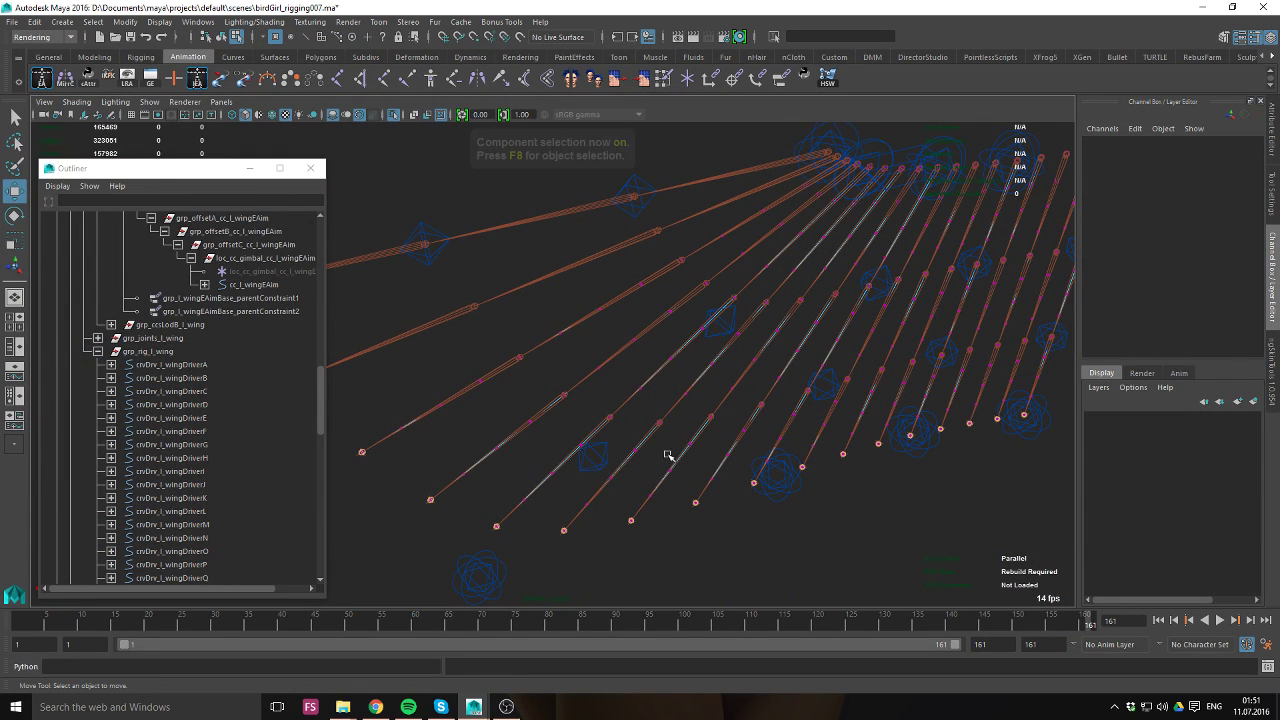
{"action": "key", "text": "F8"}
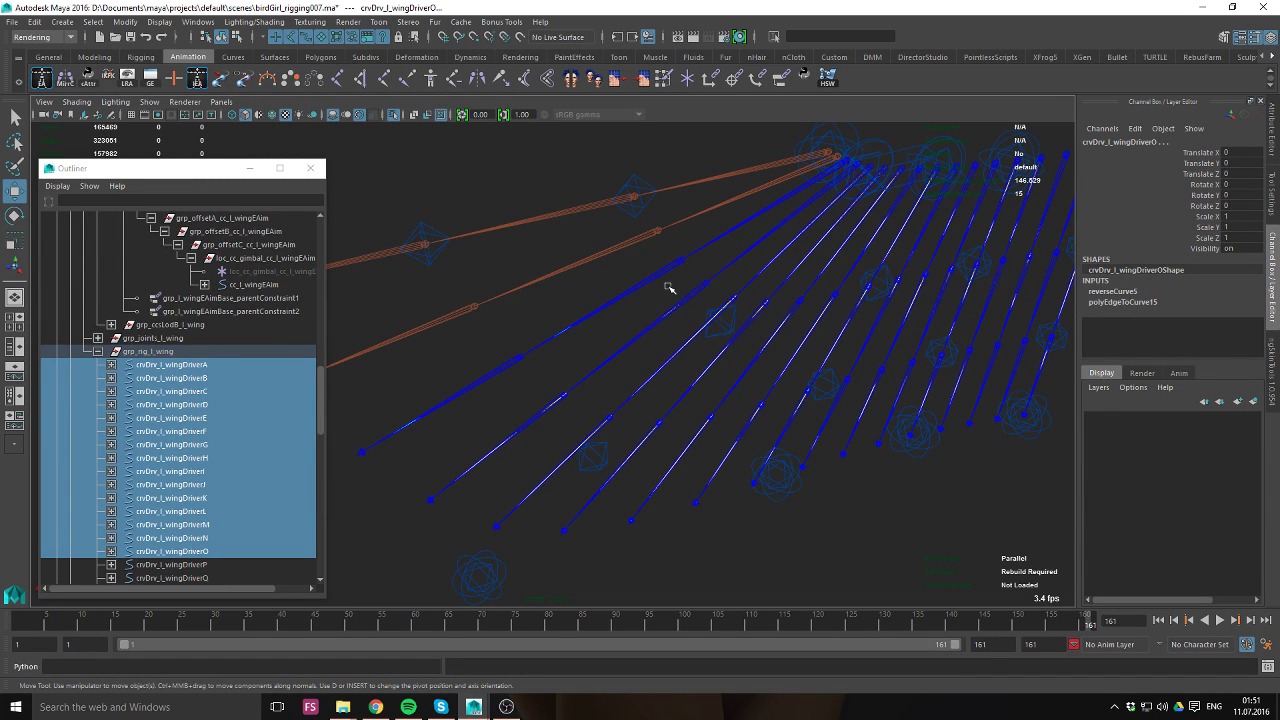
{"action": "right_click_drag", "start_coordinate": [748, 315], "coordinate": [483, 250], "text": "alt"}
{"action": "left_click_drag", "start_coordinate": [483, 250], "coordinate": [870, 350], "text": "alt"}
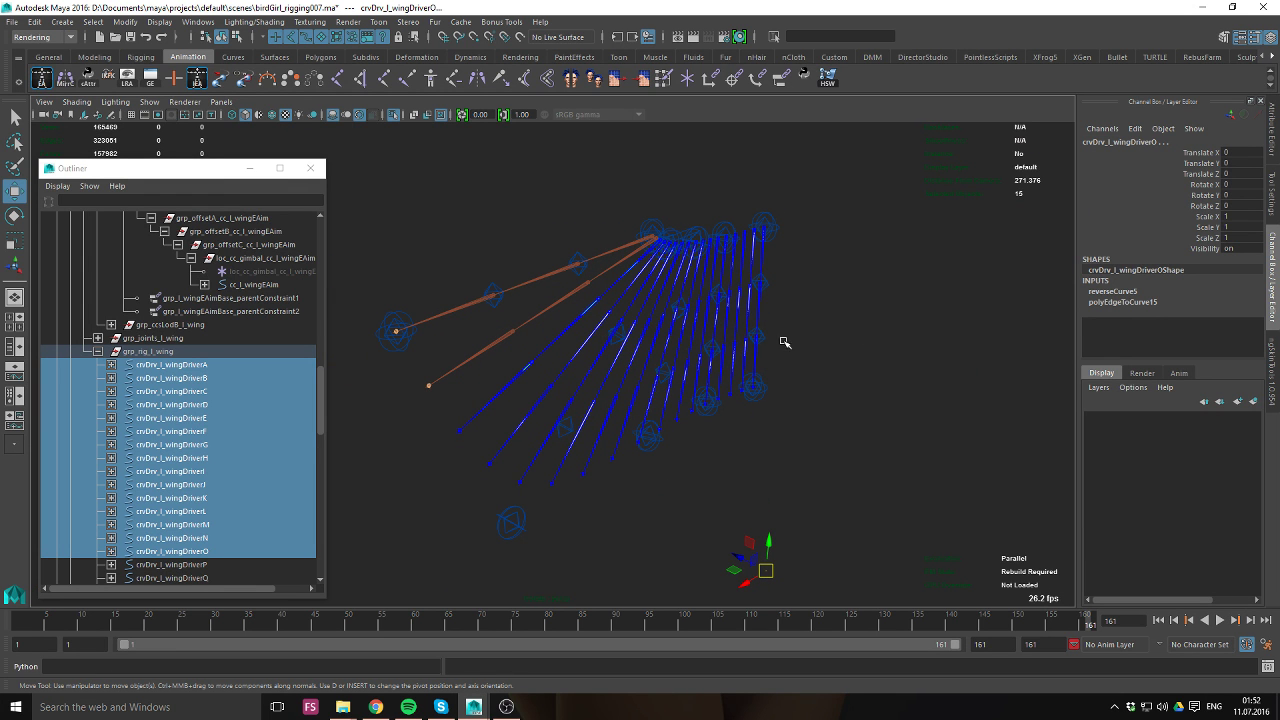
Expand grp_extra and grp_buildSceneObjects in the Outliner and unparent grp_wingRigBuildSceneObjs to the top level of the scene.
{"action": "scroll", "coordinate": [265, 475], "scroll_direction": "down", "scroll_amount": 10}
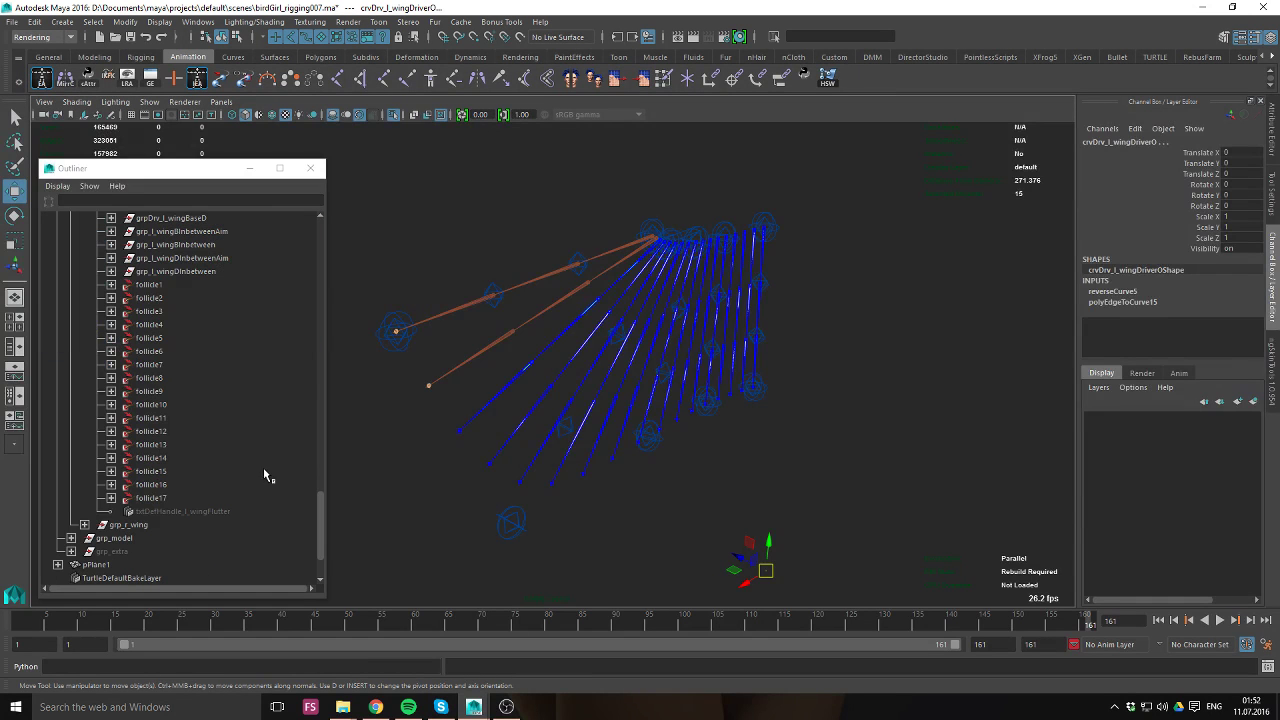
{"action": "left_click", "coordinate": [71, 551]}
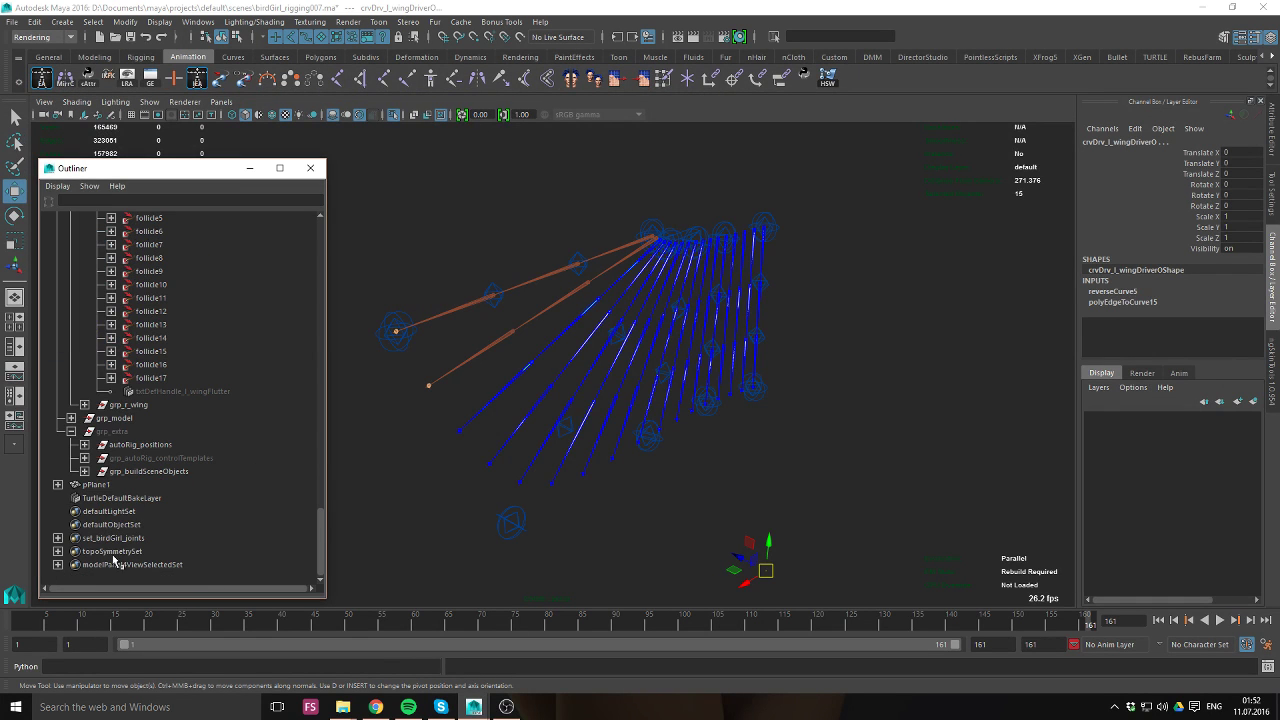
{"action": "left_click", "coordinate": [84, 471]}
{"action": "scroll", "coordinate": [120, 487], "scroll_direction": "down", "scroll_amount": 3}
{"action": "left_click", "coordinate": [155, 472]}
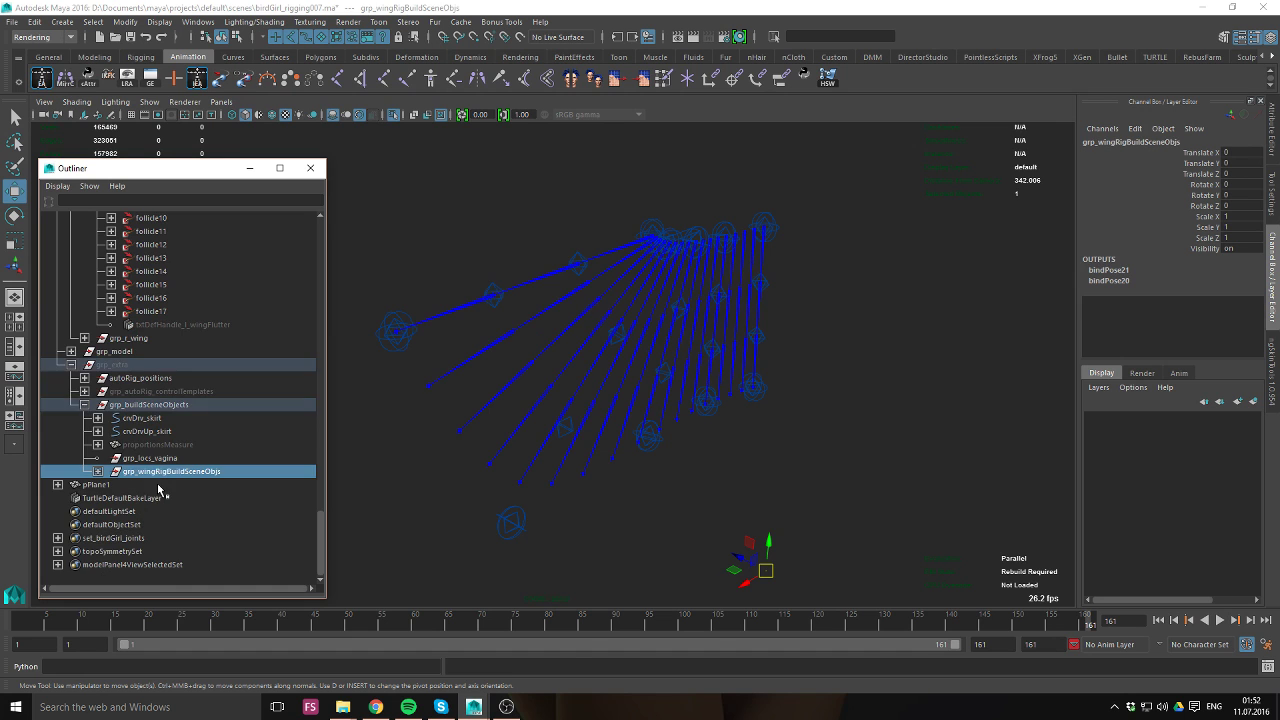
{"action": "key", "text": "shift+p"}
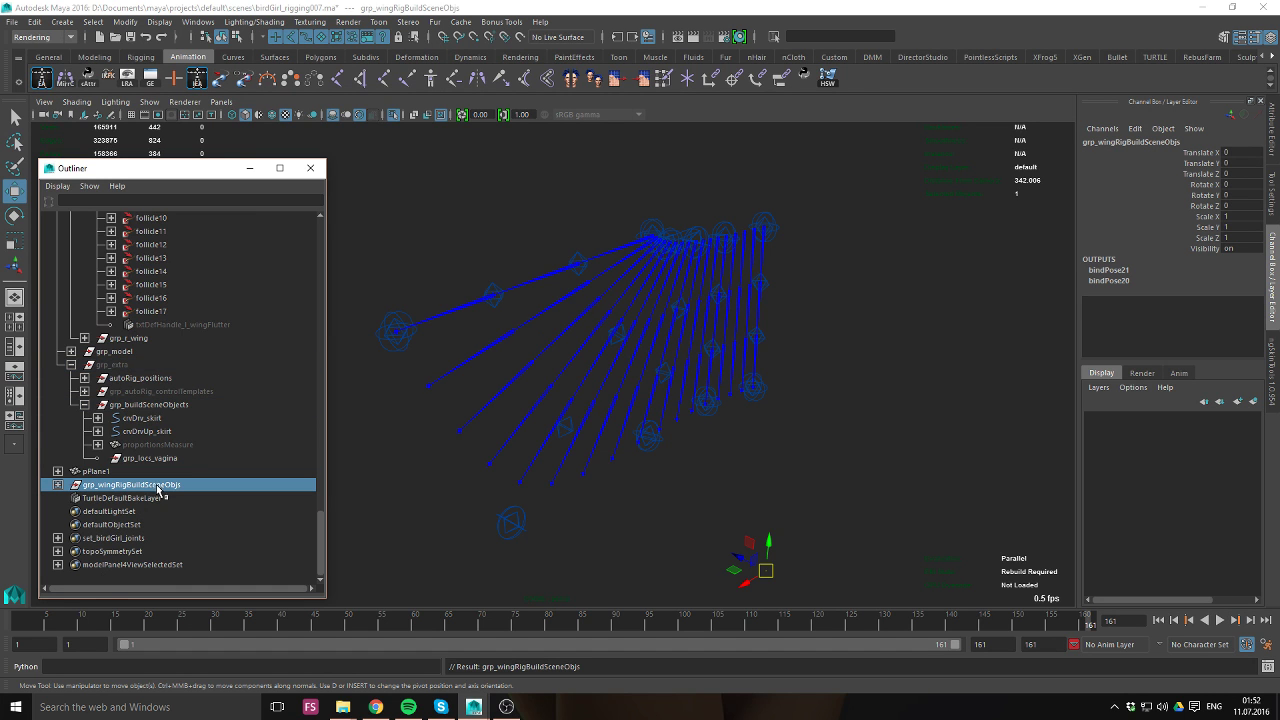
Collapse grp_extra, unhide grp_wingRigBuildSceneObjs, add it to the isolated view and deselect it.
{"action": "left_click", "coordinate": [71, 364]}
{"action": "key", "text": "shift+h"}
{"action": "left_click", "coordinate": [396, 119]}
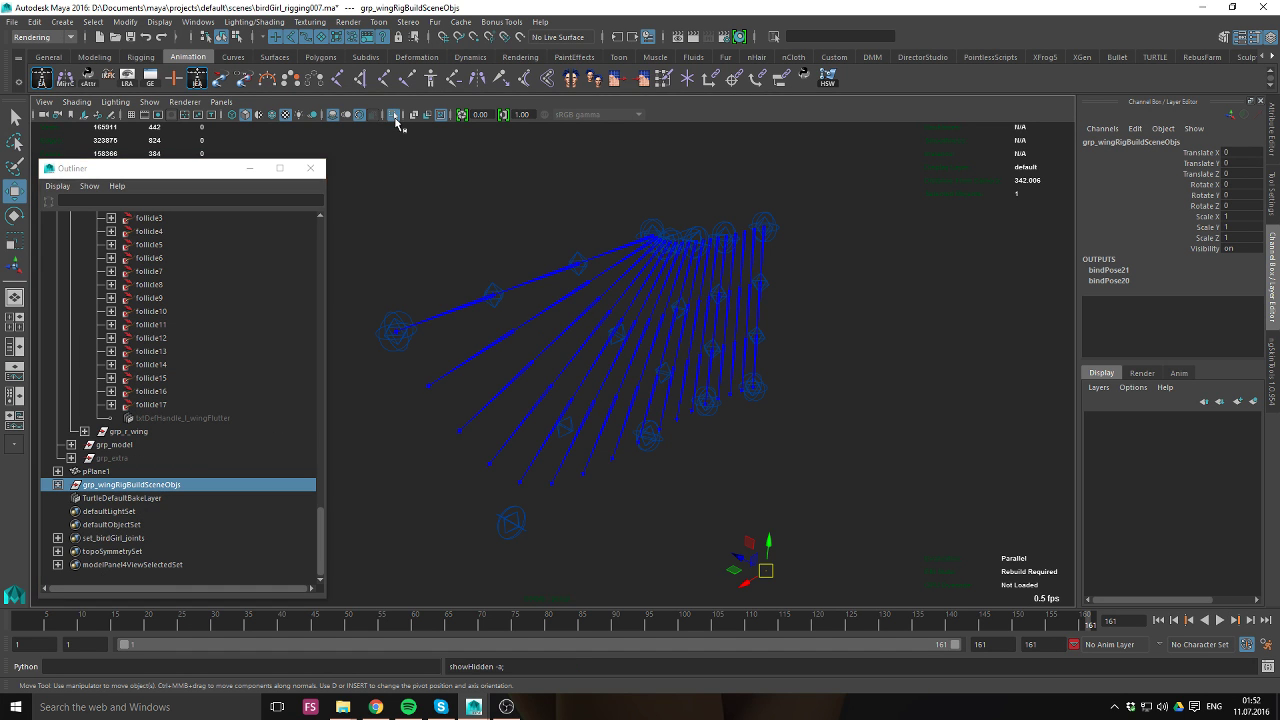
{"action": "right_click", "coordinate": [396, 118]}
{"action": "left_click", "coordinate": [422, 178]}
{"action": "left_click_drag", "start_coordinate": [755, 292], "coordinate": [858, 303], "text": "alt"}
{"action": "left_click", "coordinate": [598, 191]}
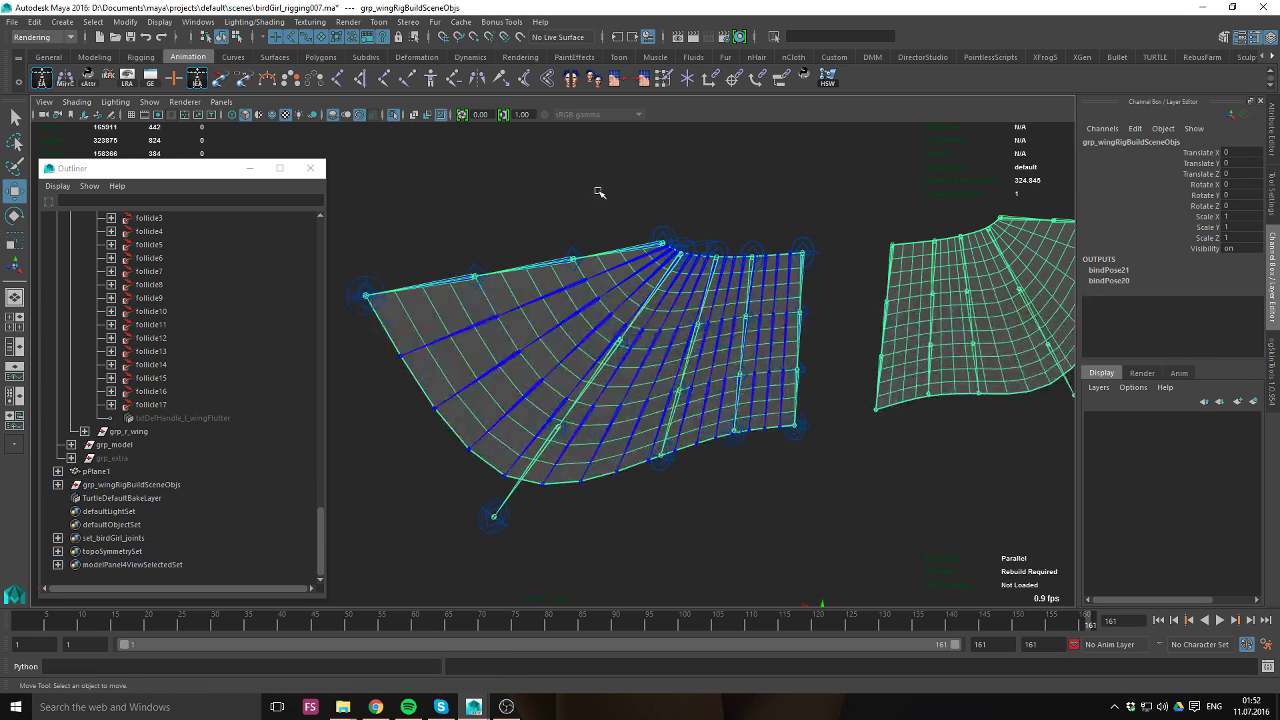
Select edge loops along the feather joints on meshDrv_l_wing and point out the Polygon Edges to Curve conversion.
{"action": "left_click", "coordinate": [498, 300]}
{"action": "key", "text": "f"}
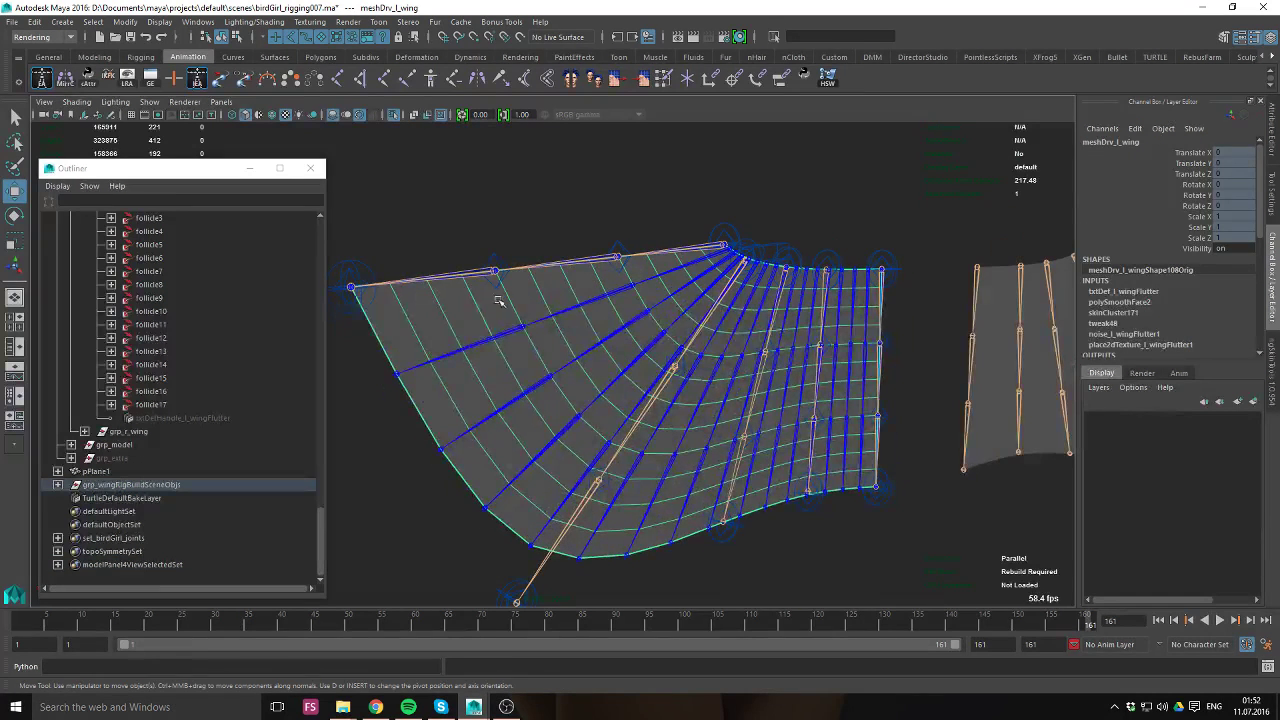
{"action": "key", "text": "F10"}
{"action": "left_click", "coordinate": [524, 326]}
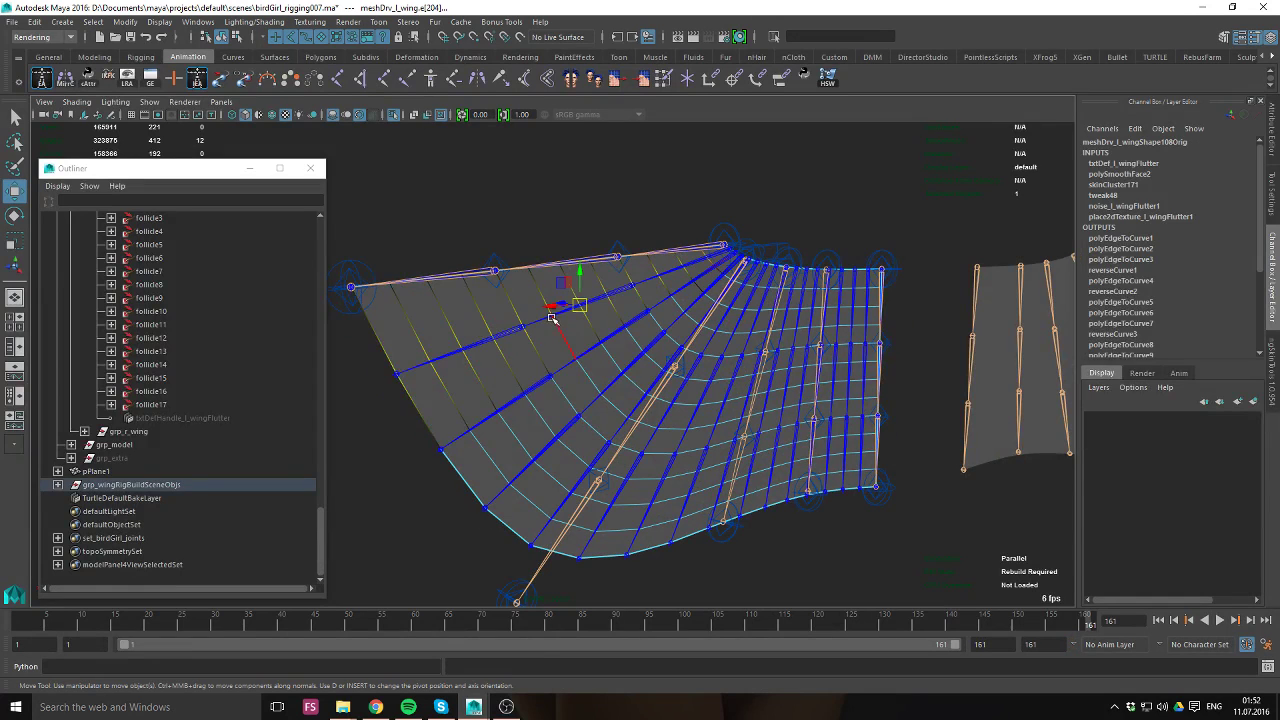
{"action": "left_click", "coordinate": [596, 338]}
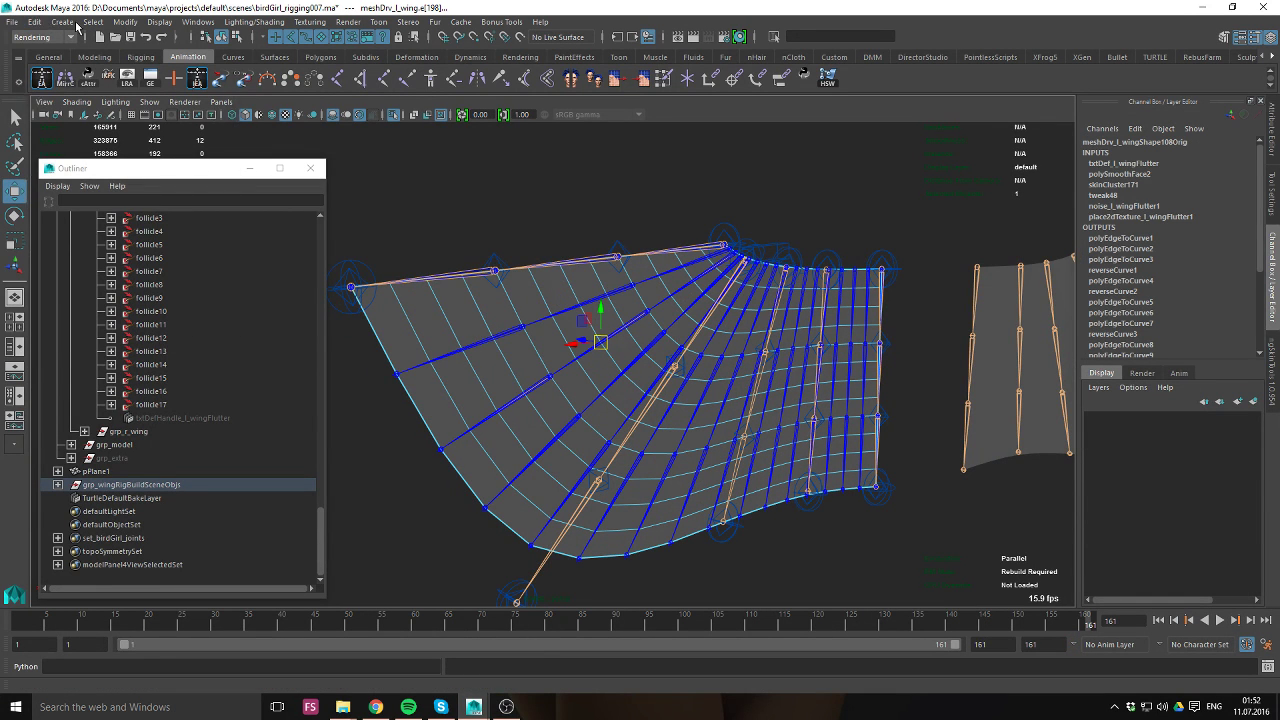
{"action": "left_click", "coordinate": [125, 22]}
{"action": "mouse_move", "coordinate": [150, 332]}
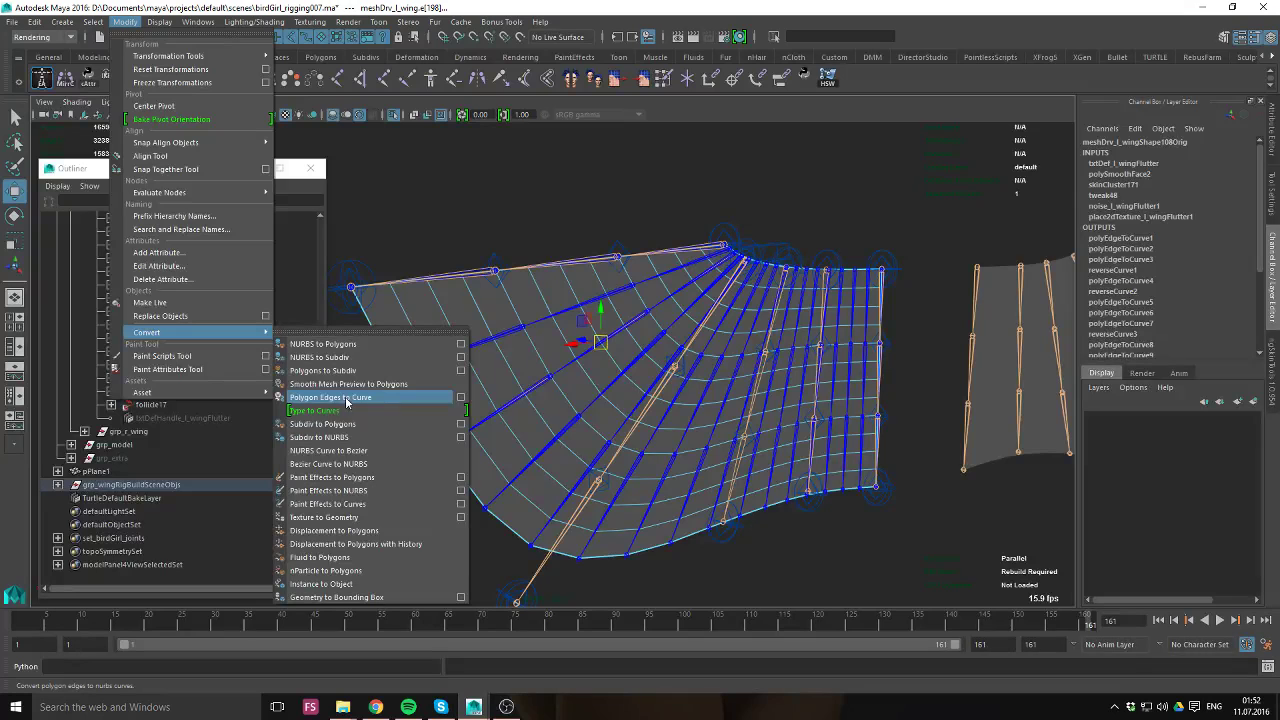
{"action": "left_click", "coordinate": [372, 398]}
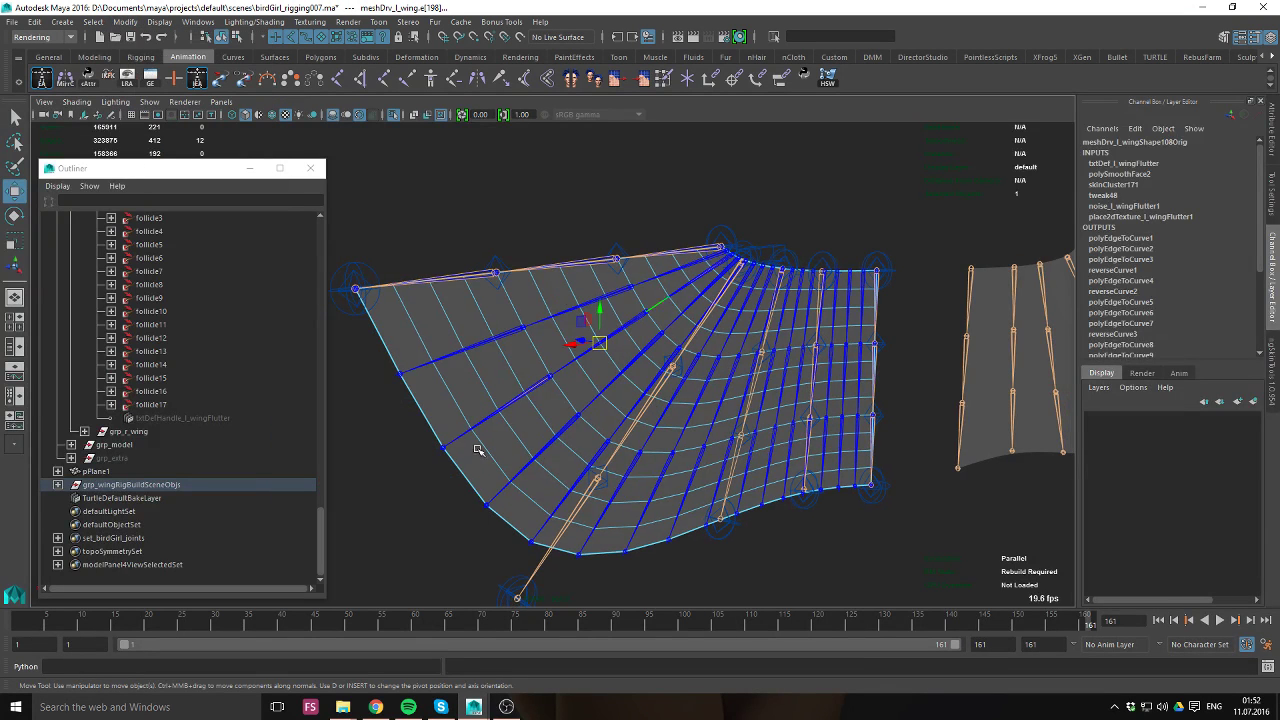
Inspect the right wing driver mesh's polySmoothFace1 settings and reselect meshDrv_l_wing as an object.
{"action": "left_click", "coordinate": [512, 308]}
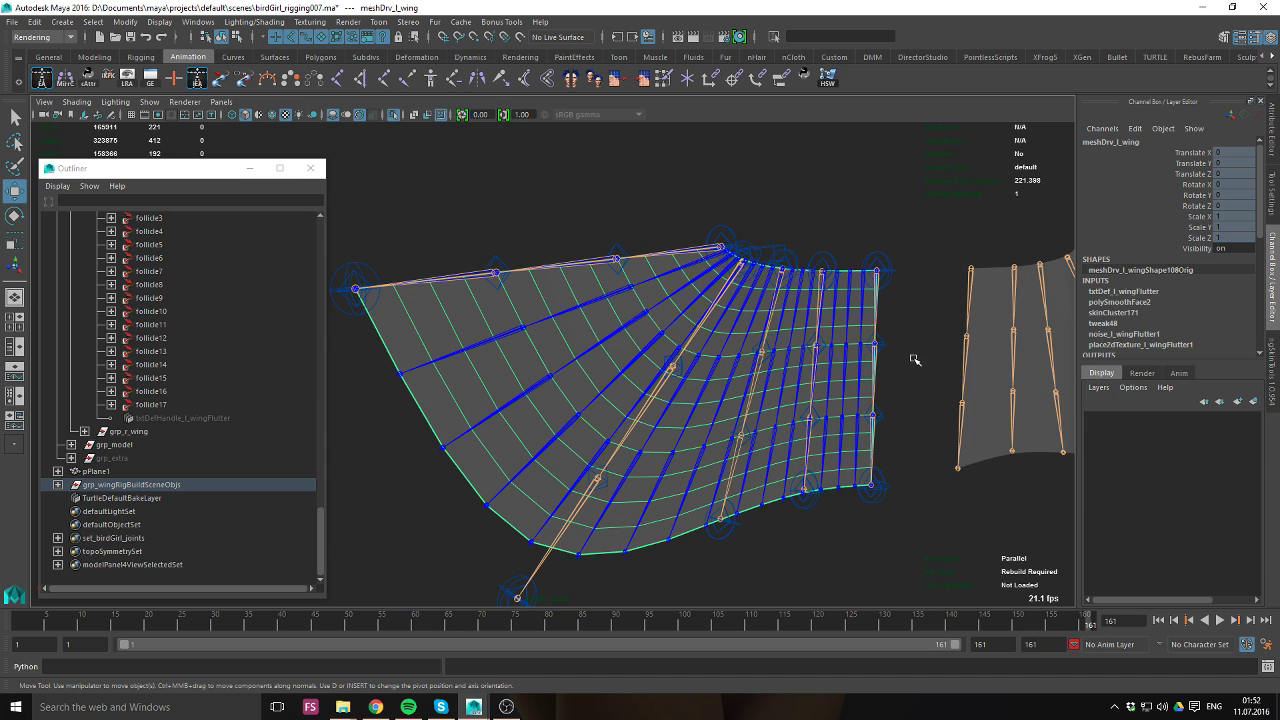
{"action": "left_click_drag", "start_coordinate": [977, 434], "coordinate": [896, 386], "text": "alt"}
{"action": "left_click", "coordinate": [900, 388]}
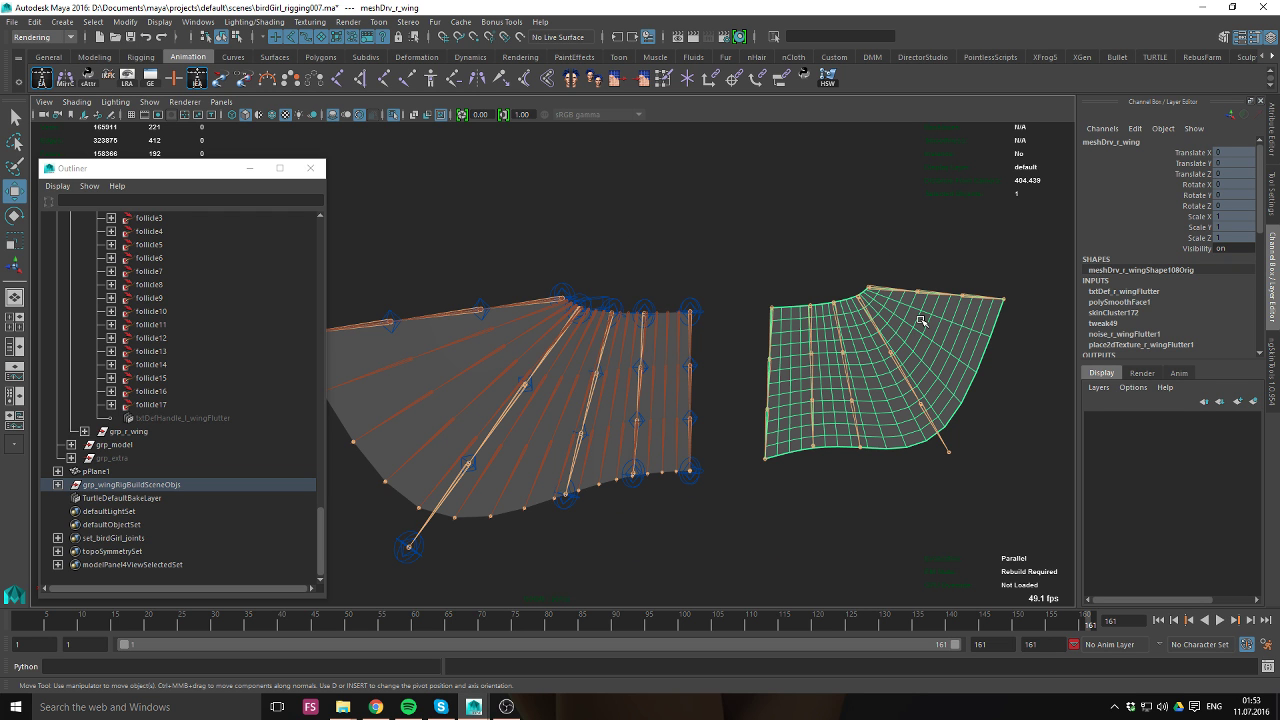
{"action": "left_click", "coordinate": [1120, 302]}
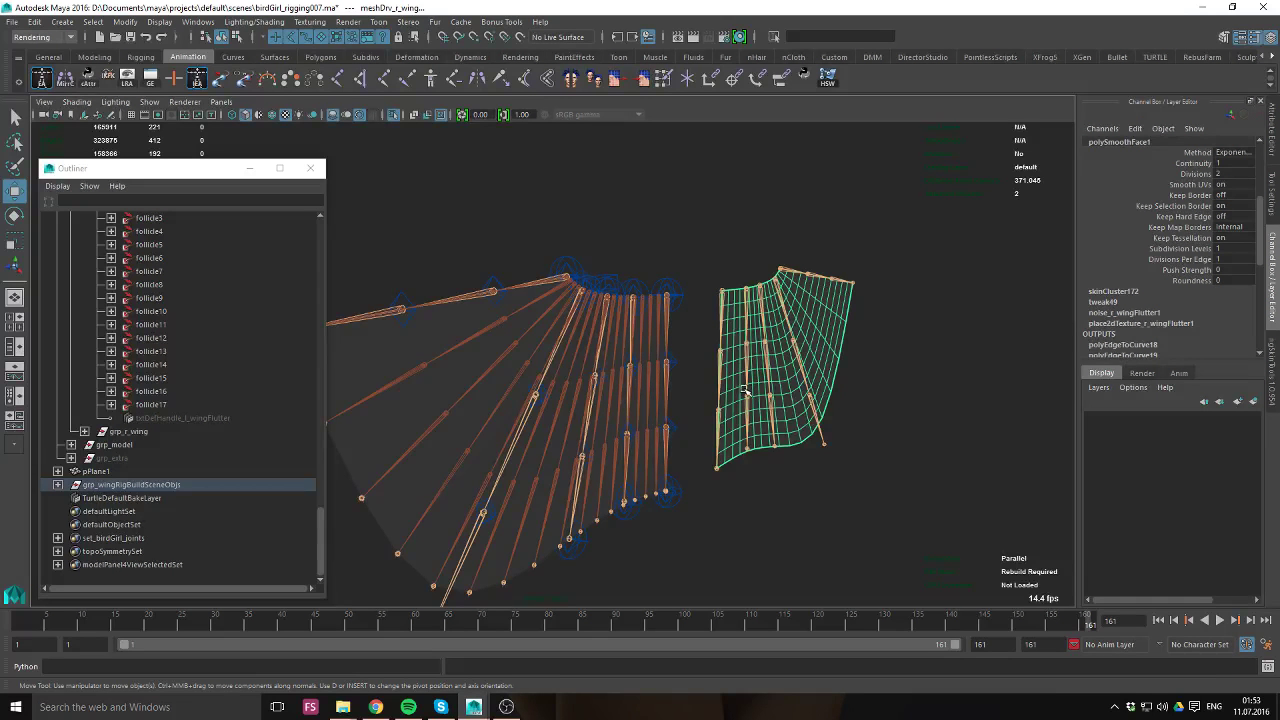
{"action": "left_click", "coordinate": [437, 386]}
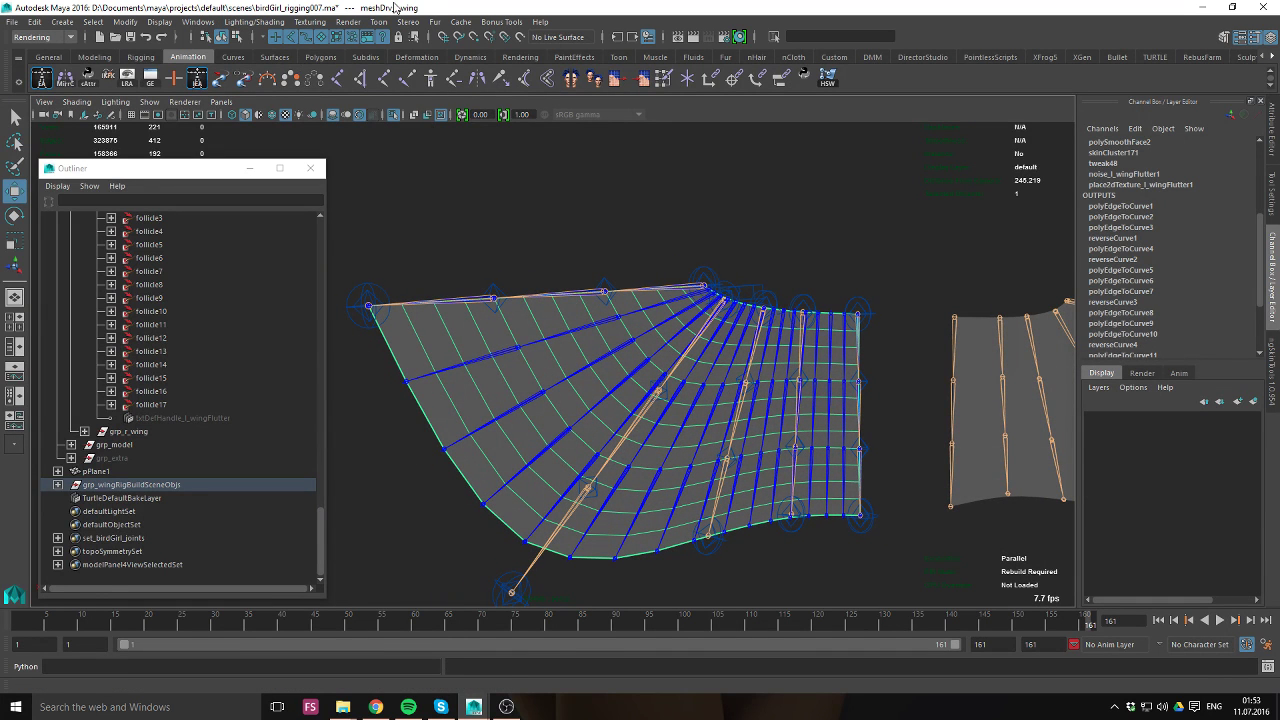
Examine the UV layout of meshDrv_l_wing in the UV Editor beside the wing, and close the editor.
{"action": "left_click", "coordinate": [96, 57]}
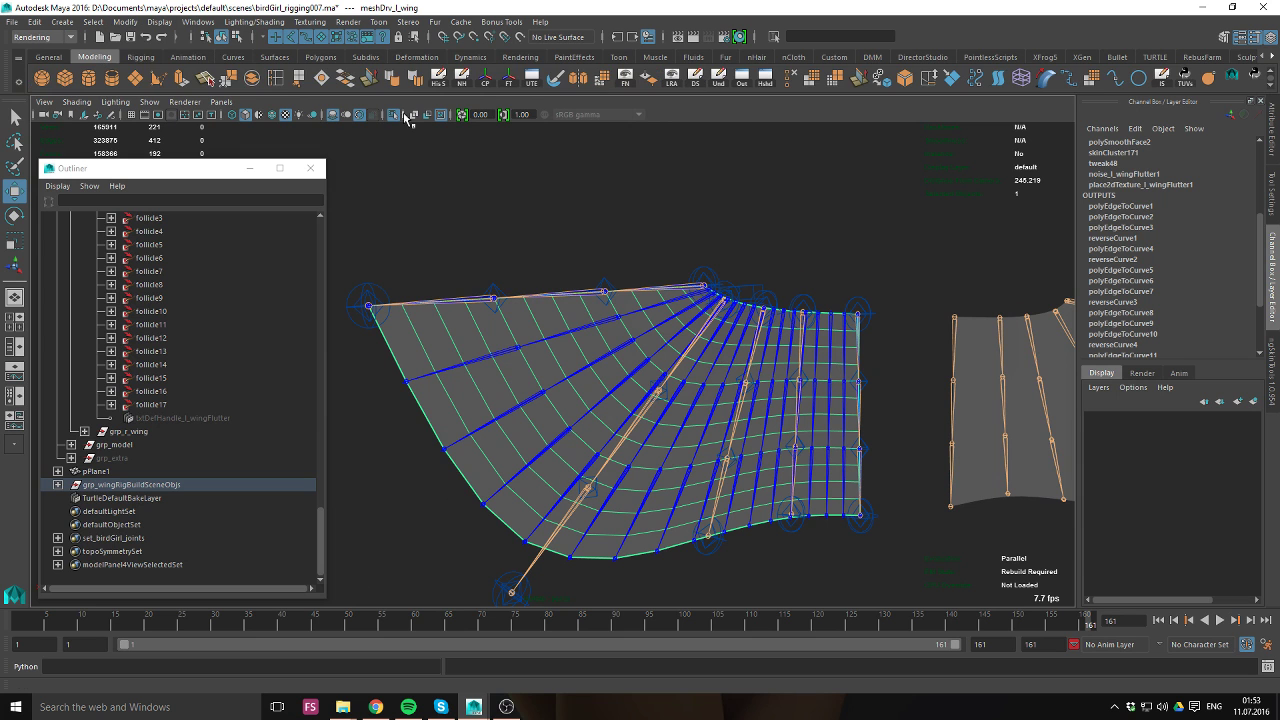
{"action": "left_click", "coordinate": [527, 84]}
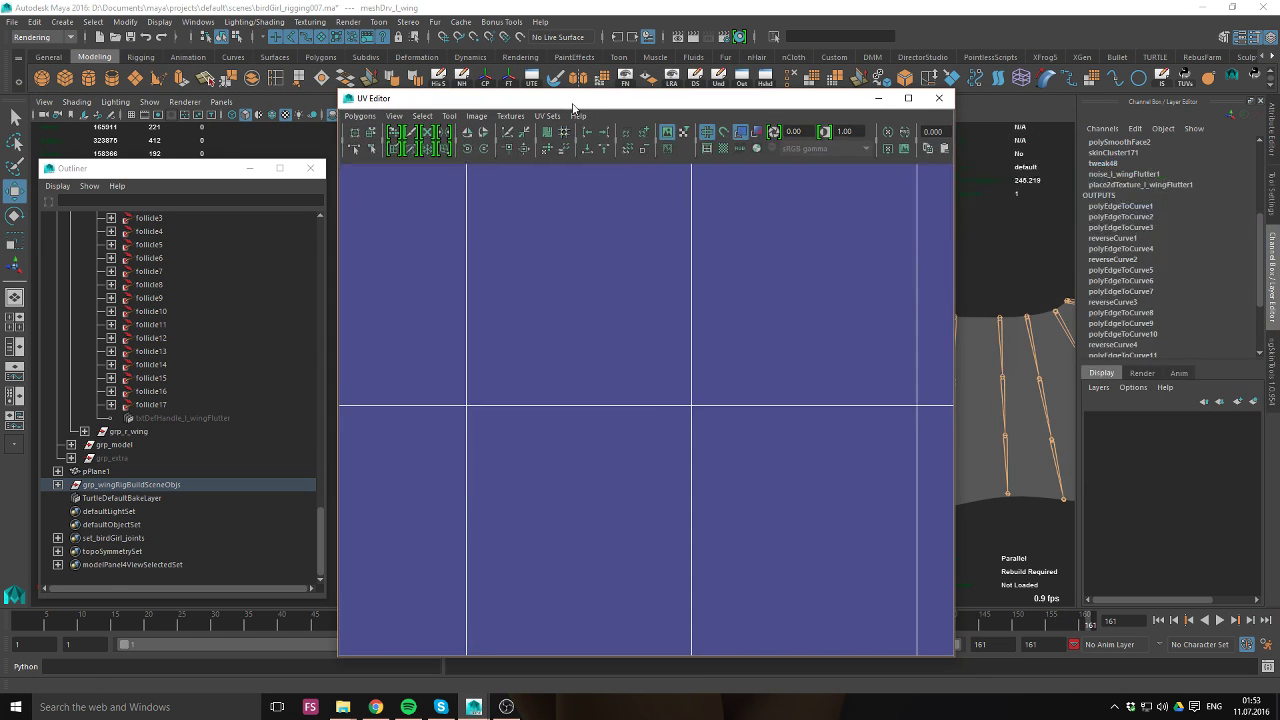
{"action": "key", "text": "a"}
{"action": "middle_click_drag", "start_coordinate": [709, 295], "coordinate": [649, 369], "text": "alt"}
{"action": "right_click_drag", "start_coordinate": [649, 369], "coordinate": [718, 352], "text": "alt"}
{"action": "middle_click_drag", "start_coordinate": [718, 352], "coordinate": [630, 395], "text": "alt"}
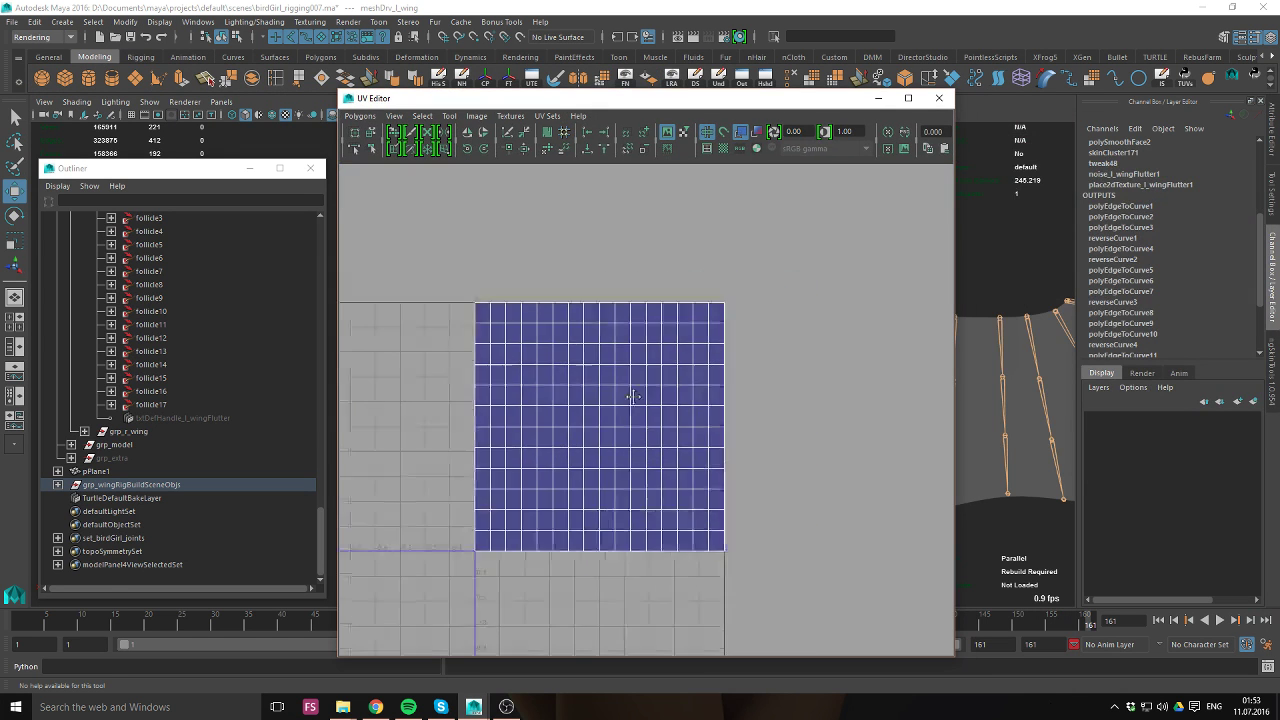
{"action": "left_click_drag", "start_coordinate": [771, 104], "coordinate": [352, 91]}
{"action": "left_click_drag", "start_coordinate": [760, 300], "coordinate": [822, 303], "text": "alt"}
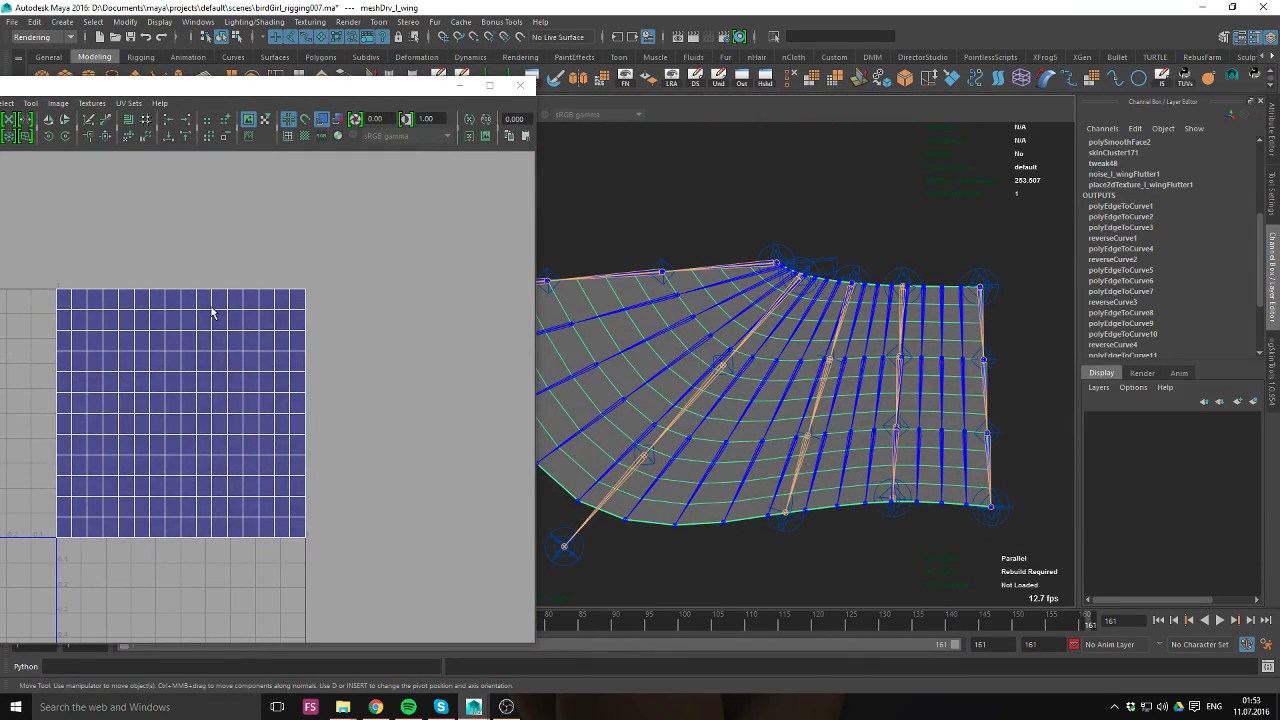
{"action": "left_click_drag", "start_coordinate": [990, 347], "coordinate": [864, 377], "text": "alt"}
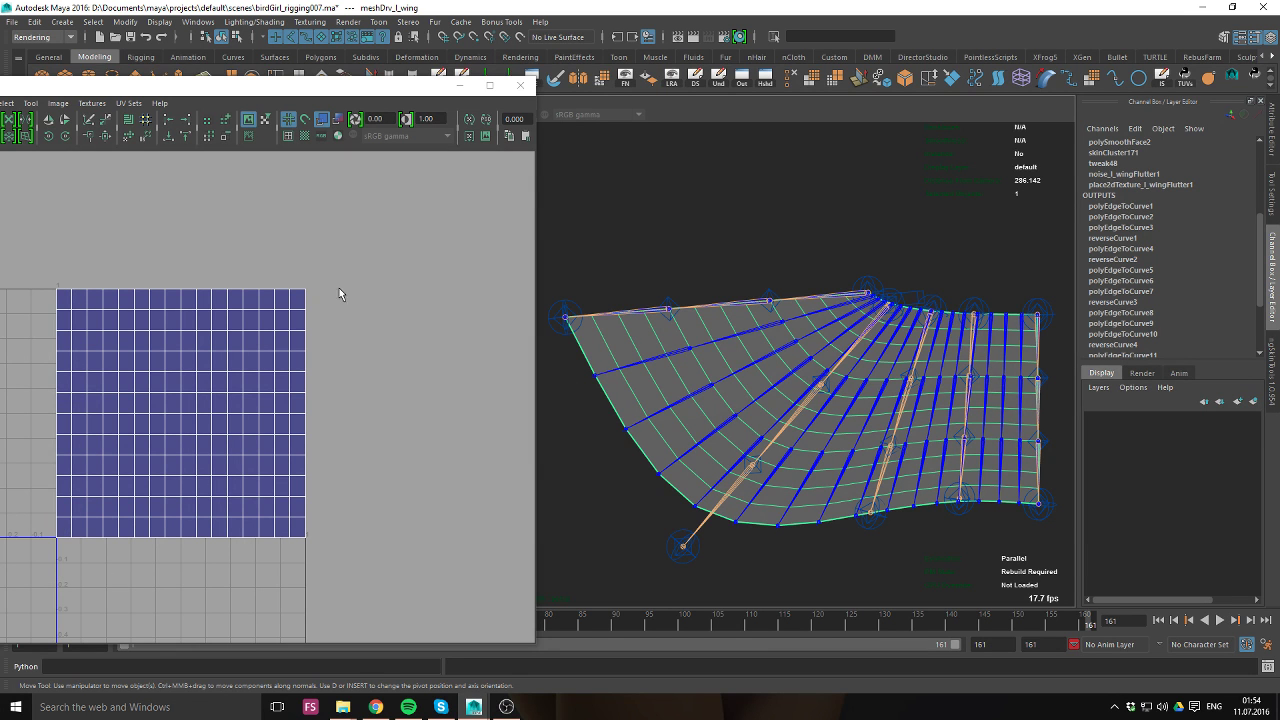
{"action": "left_click", "coordinate": [522, 88]}
Select both wing driver meshes and examine the left one against its feather joints and controls.
{"action": "middle_click_drag", "start_coordinate": [1000, 400], "coordinate": [762, 402], "text": "alt"}
{"action": "left_click", "coordinate": [830, 382]}
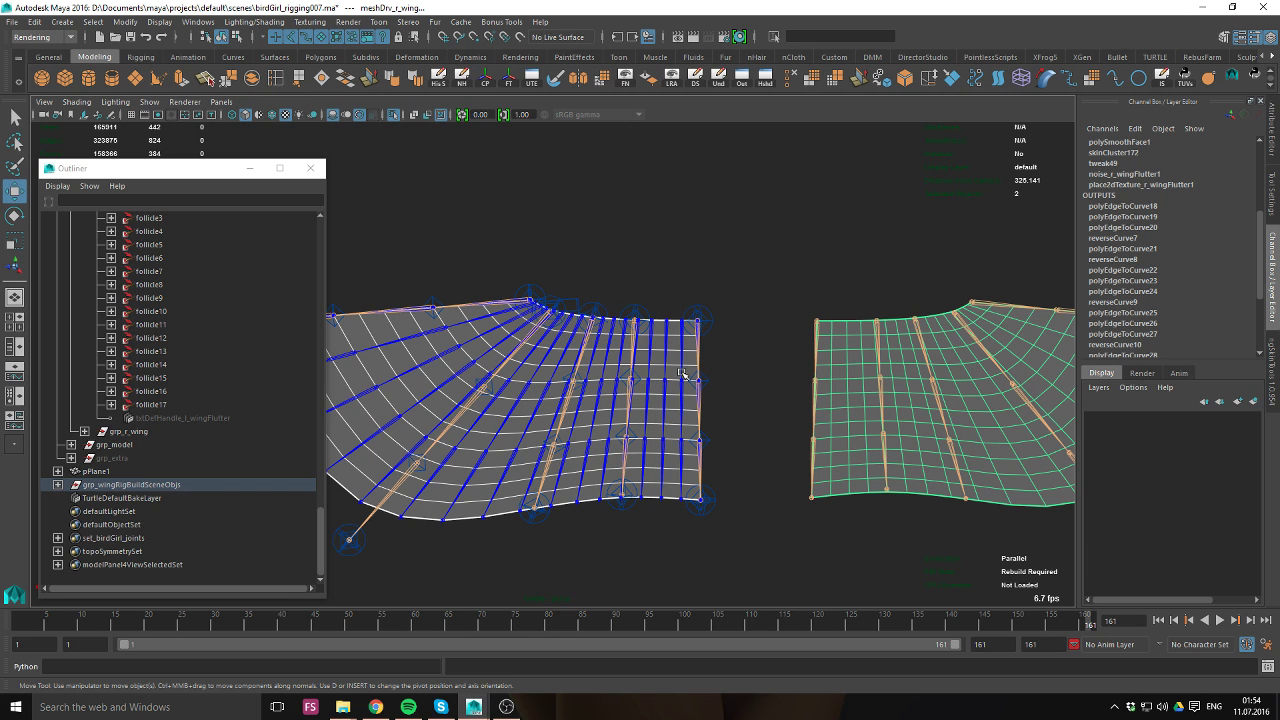
{"action": "middle_click_drag", "start_coordinate": [585, 355], "coordinate": [818, 375], "text": "alt"}
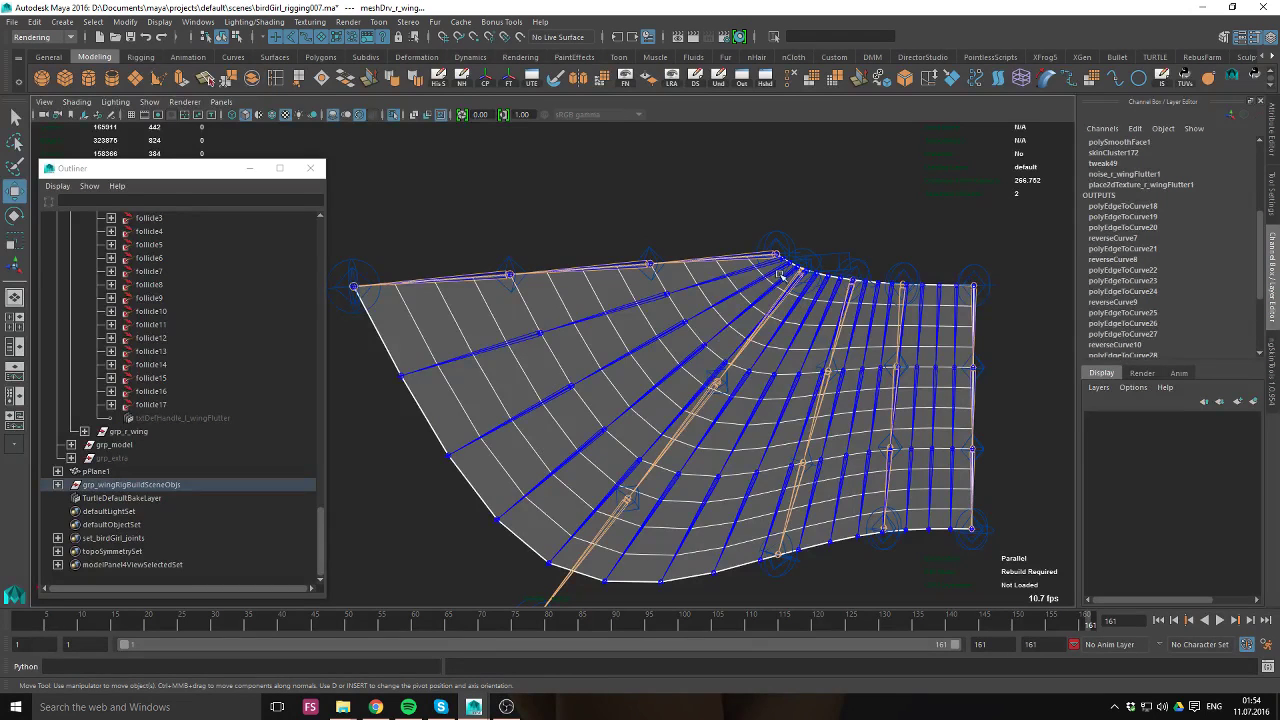
{"action": "middle_click_drag", "start_coordinate": [732, 382], "coordinate": [727, 364], "text": "alt"}
{"action": "left_click_drag", "start_coordinate": [727, 364], "coordinate": [768, 333], "text": "alt"}
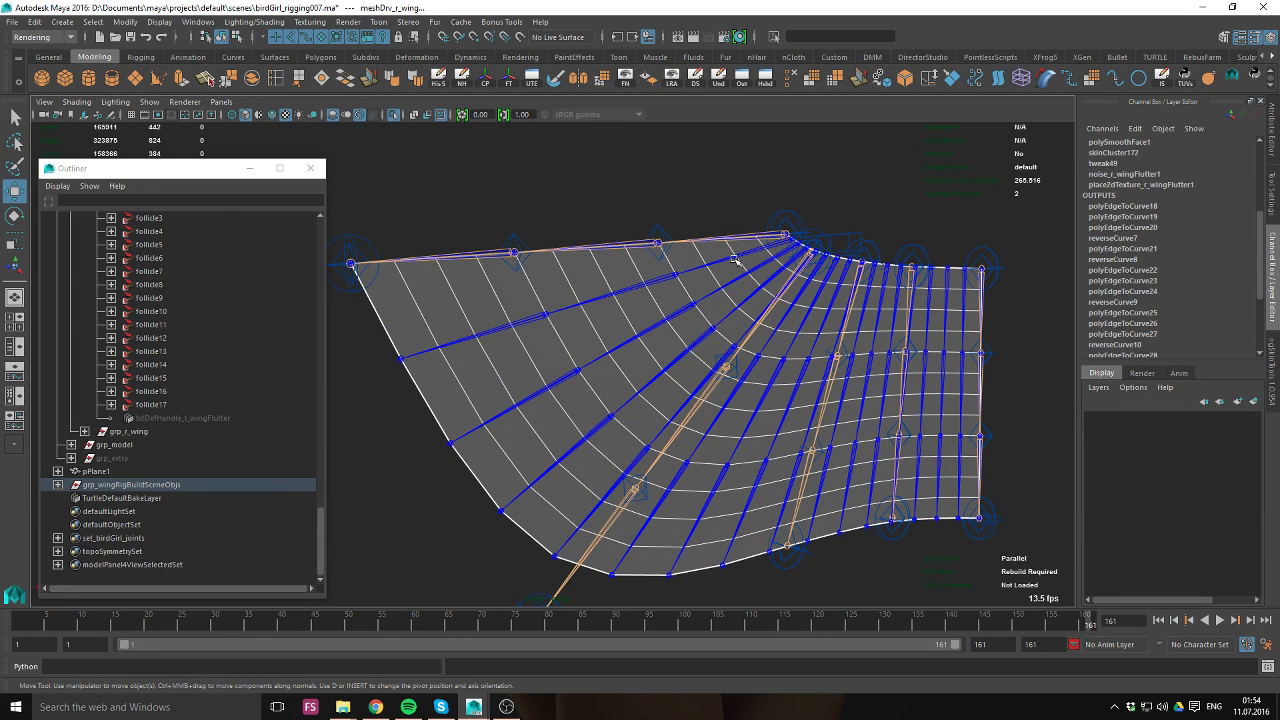
Inspect the bind joint jBnd_l_wingPA, its spline IK handle ikSpl_l_wingP and the left wing driver mesh.
{"action": "left_click", "coordinate": [684, 273]}
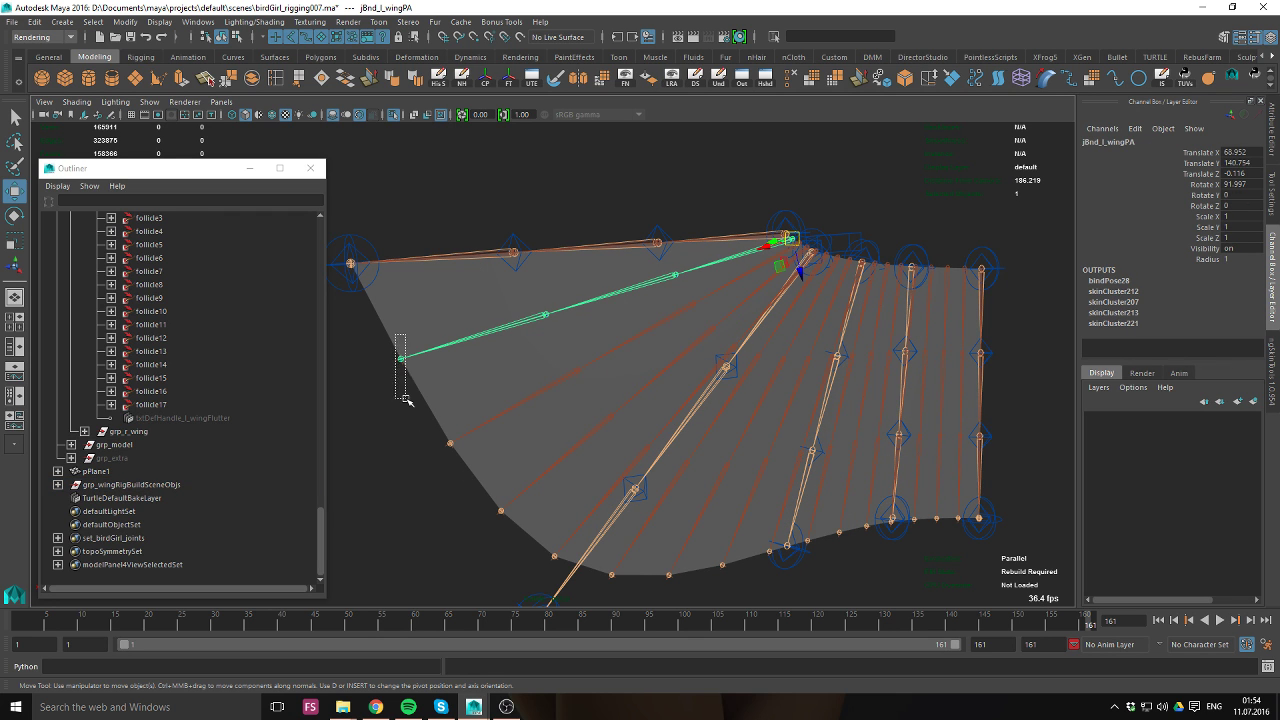
{"action": "left_click", "coordinate": [401, 357]}
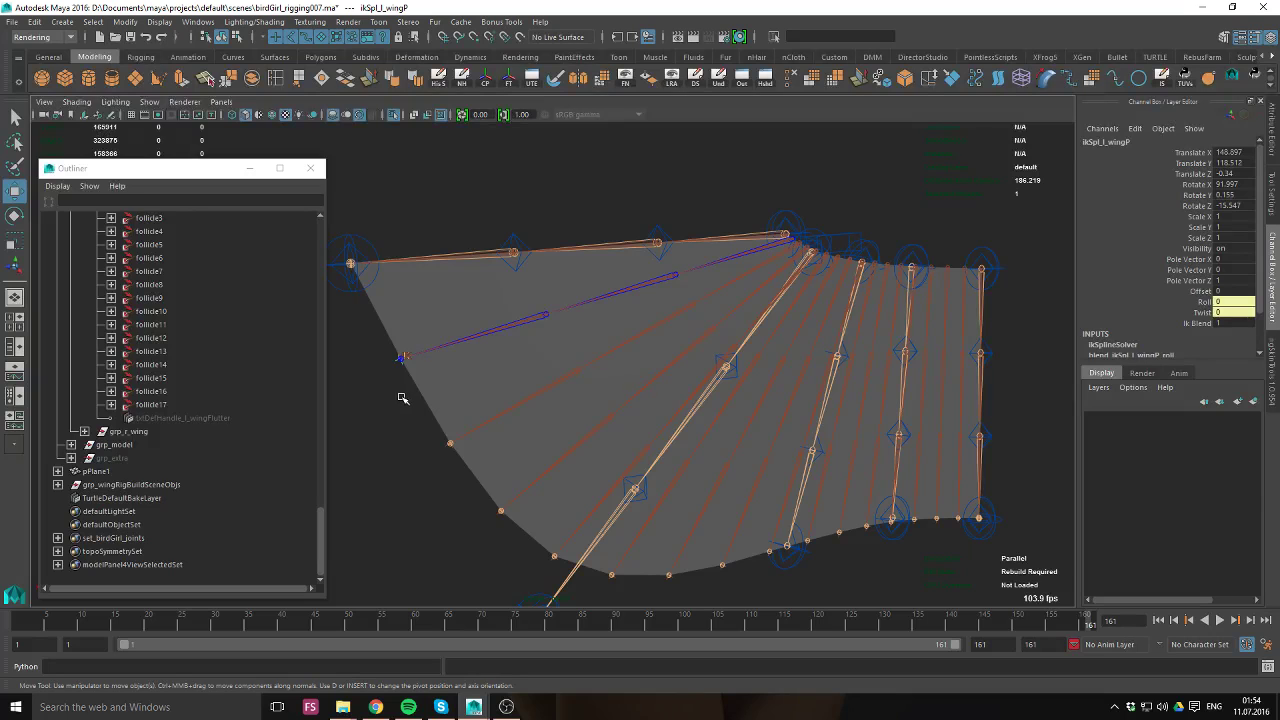
{"action": "left_click", "coordinate": [536, 342]}
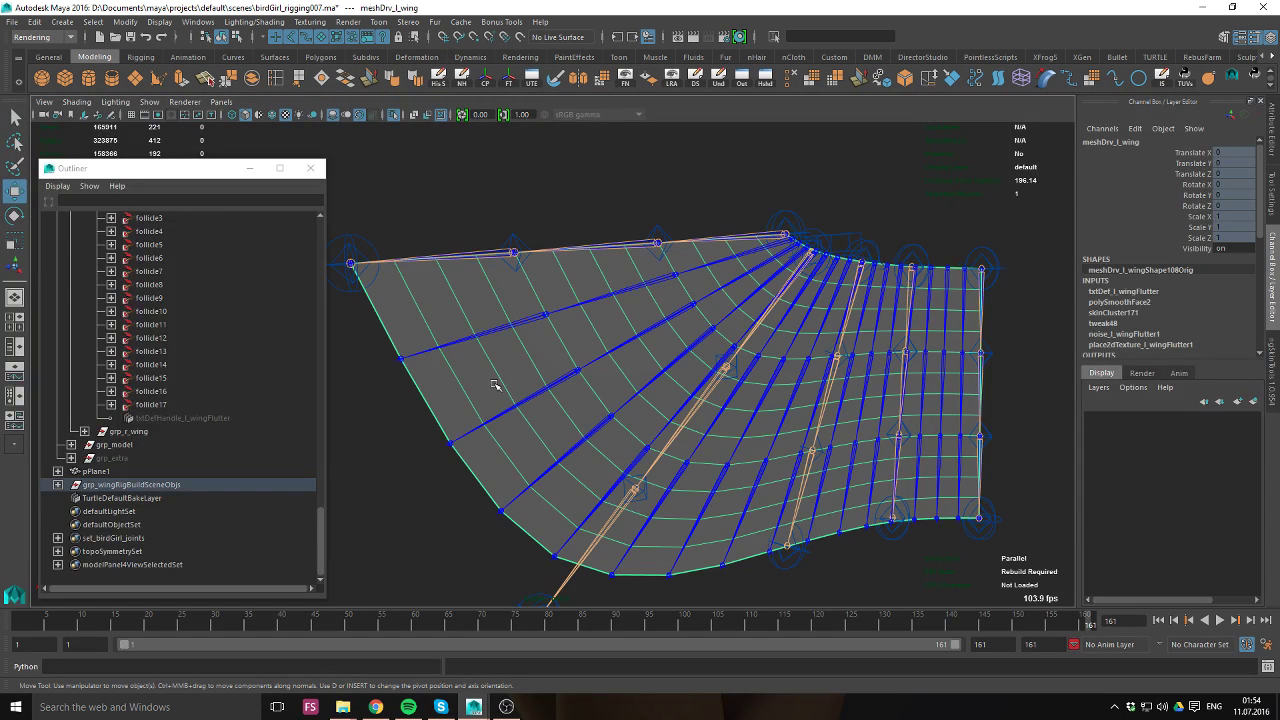
{"action": "left_click_drag", "start_coordinate": [650, 381], "coordinate": [731, 324], "text": "alt"}
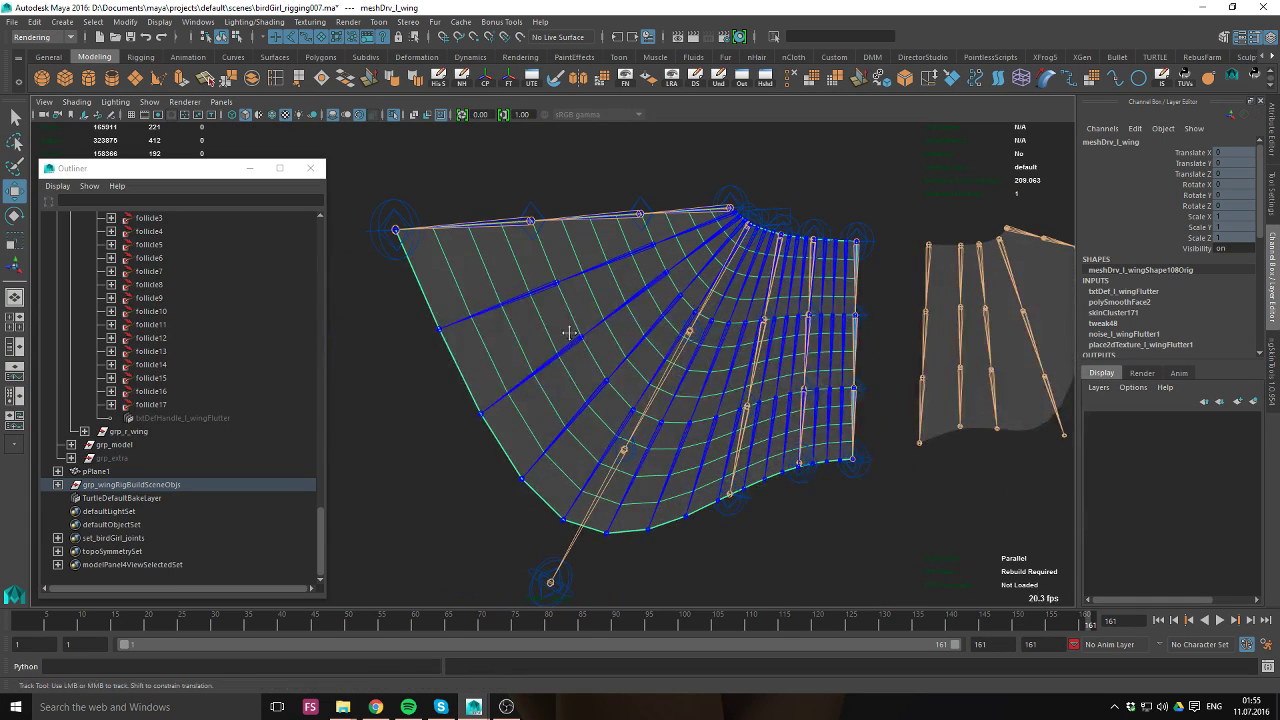
{"action": "left_click_drag", "start_coordinate": [693, 225], "coordinate": [587, 319], "text": "alt"}
Hide grp_wingRigBuildSceneObjs to leave only the left wing's bind joints and controls in view.
{"action": "left_click_drag", "start_coordinate": [686, 177], "coordinate": [886, 280]}
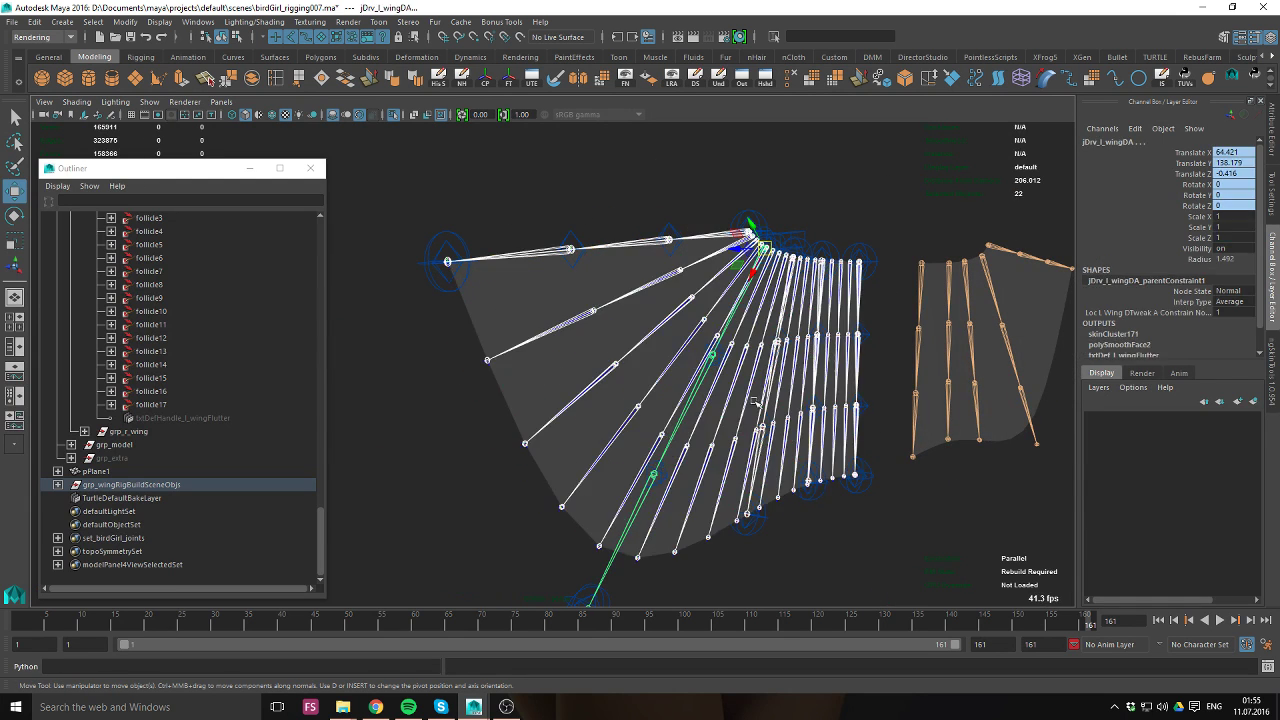
{"action": "left_click", "coordinate": [130, 485]}
{"action": "key", "text": "ctrl+h"}
Select the end joints of all the left wing's bind chains, display their local rotation axes and deselect them.
{"action": "left_click_drag", "start_coordinate": [680, 194], "coordinate": [853, 248]}
{"action": "key", "text": "Down"}
{"action": "key", "text": "Down"}
{"action": "key", "text": "Down"}
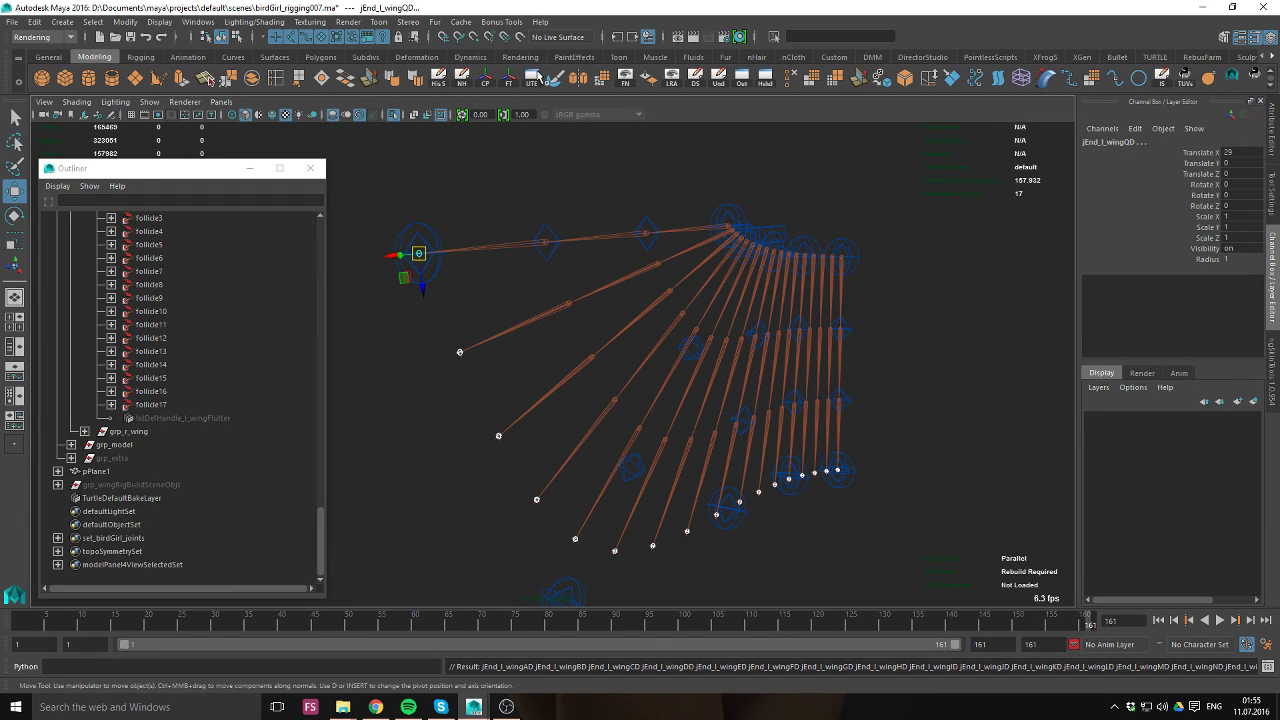
{"action": "left_click", "coordinate": [675, 87]}
{"action": "left_click", "coordinate": [634, 160]}
{"action": "left_click_drag", "start_coordinate": [634, 160], "coordinate": [800, 254], "text": "alt"}
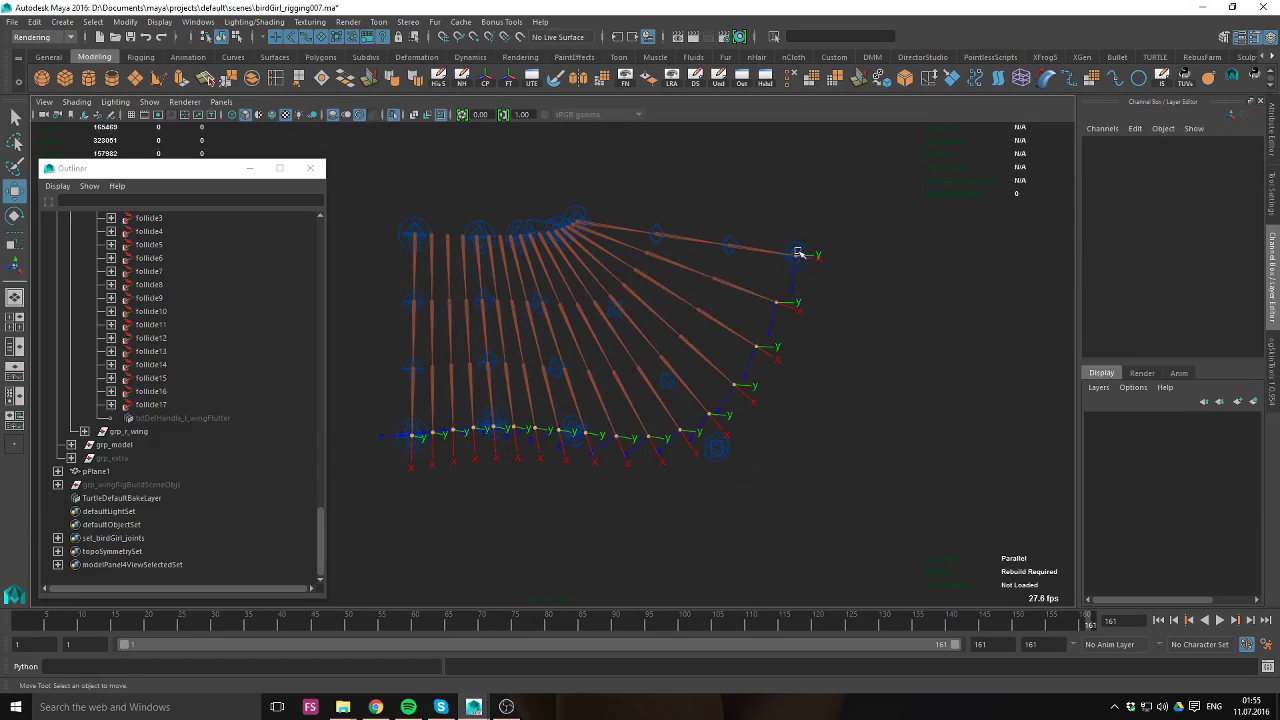
{"action": "left_click_drag", "start_coordinate": [520, 398], "coordinate": [729, 337], "text": "alt"}
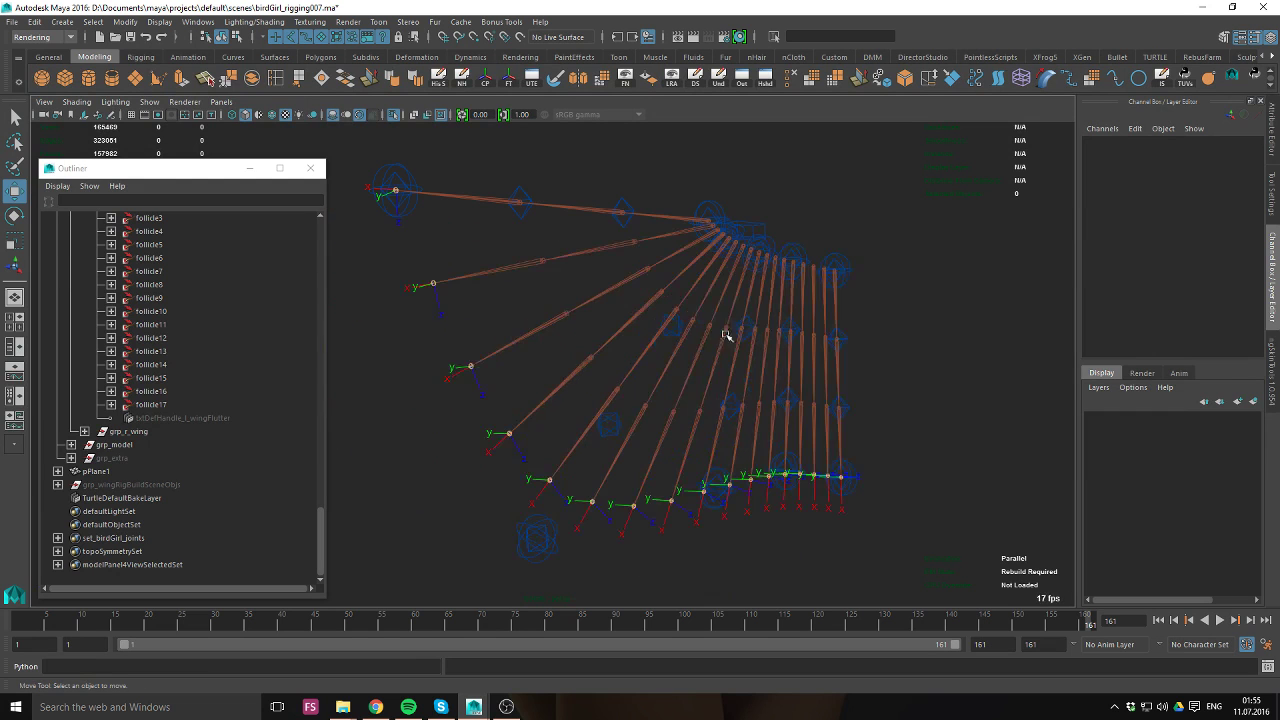
Select the spline IK handle ikSpl_l_wingG in the Outliner and examine its joint chain within the wing.
{"action": "scroll", "coordinate": [250, 431], "scroll_direction": "up", "scroll_amount": 8}
{"action": "left_click", "coordinate": [168, 367]}
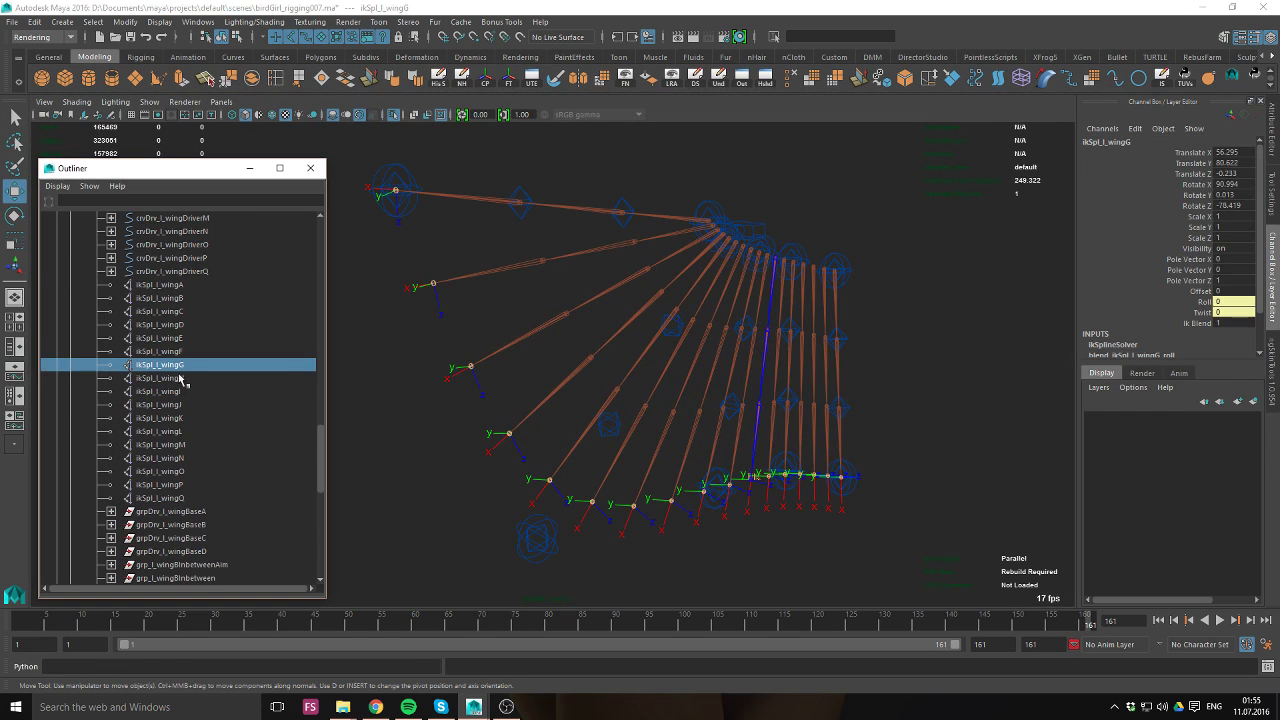
{"action": "middle_click_drag", "start_coordinate": [404, 340], "coordinate": [489, 376], "text": "alt"}
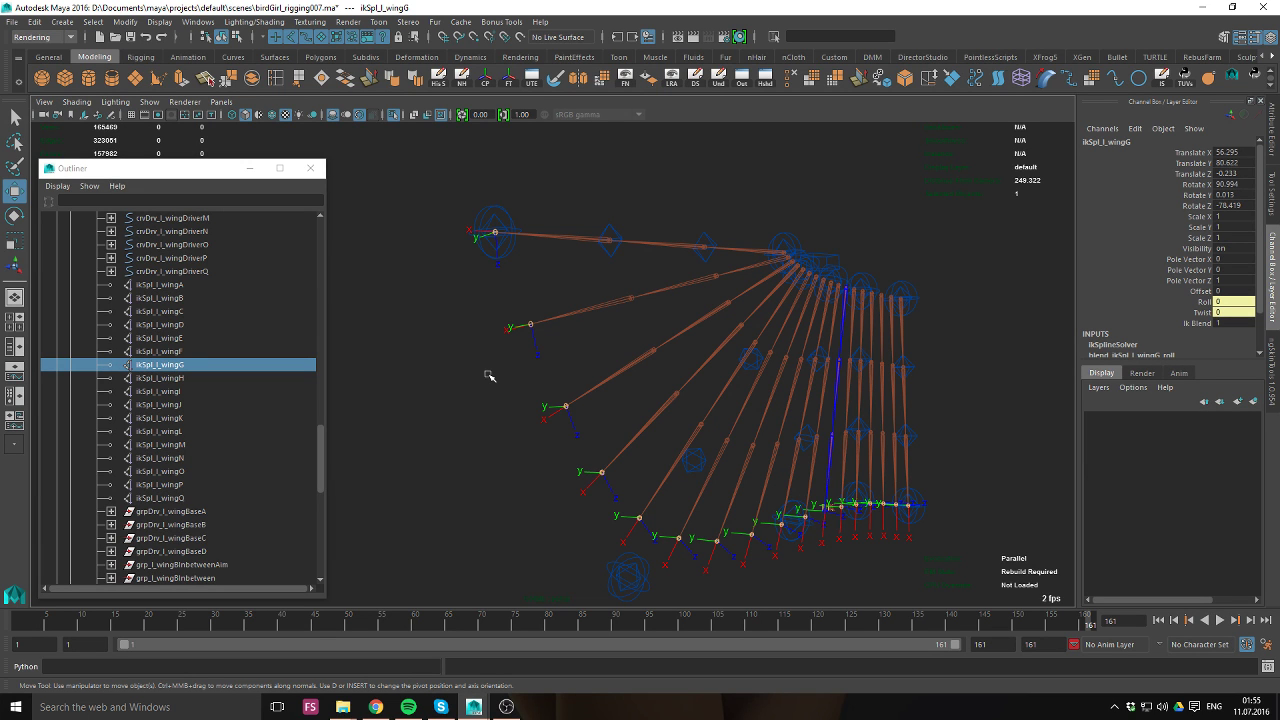
{"action": "middle_click_drag", "start_coordinate": [818, 339], "coordinate": [803, 331], "text": "alt"}
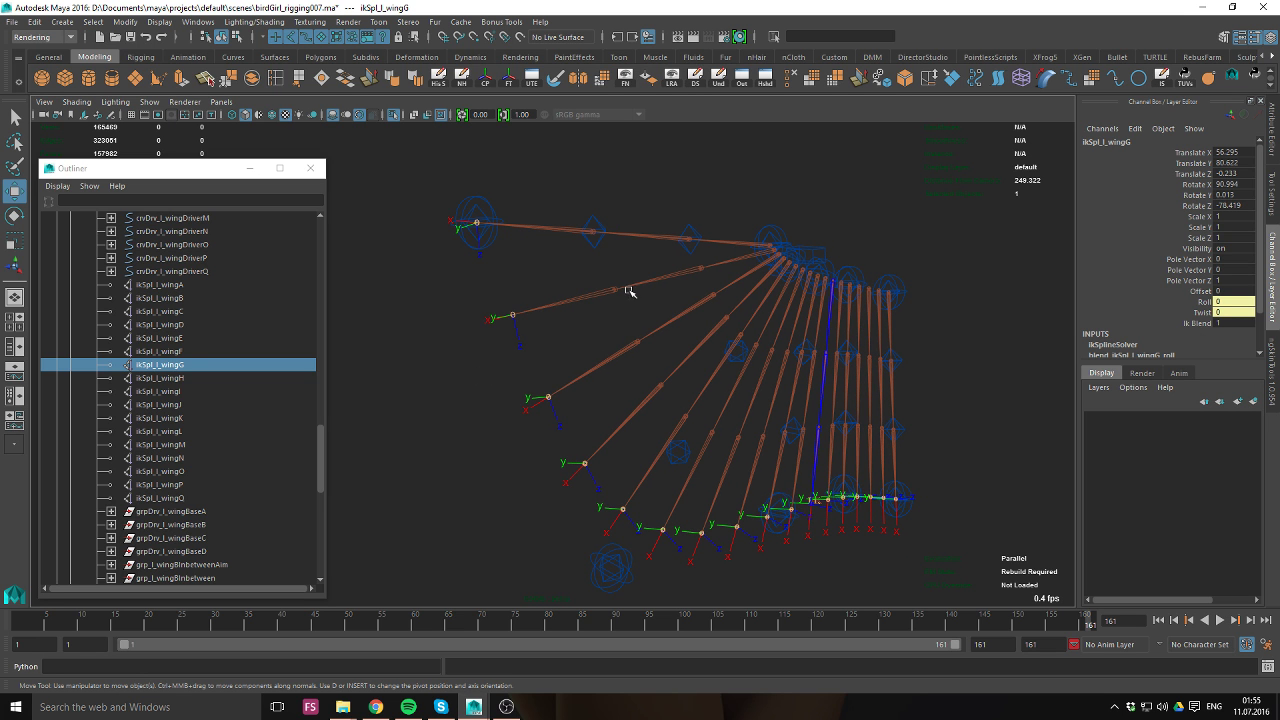
{"action": "left_click_drag", "start_coordinate": [629, 286], "coordinate": [718, 270], "text": "alt"}
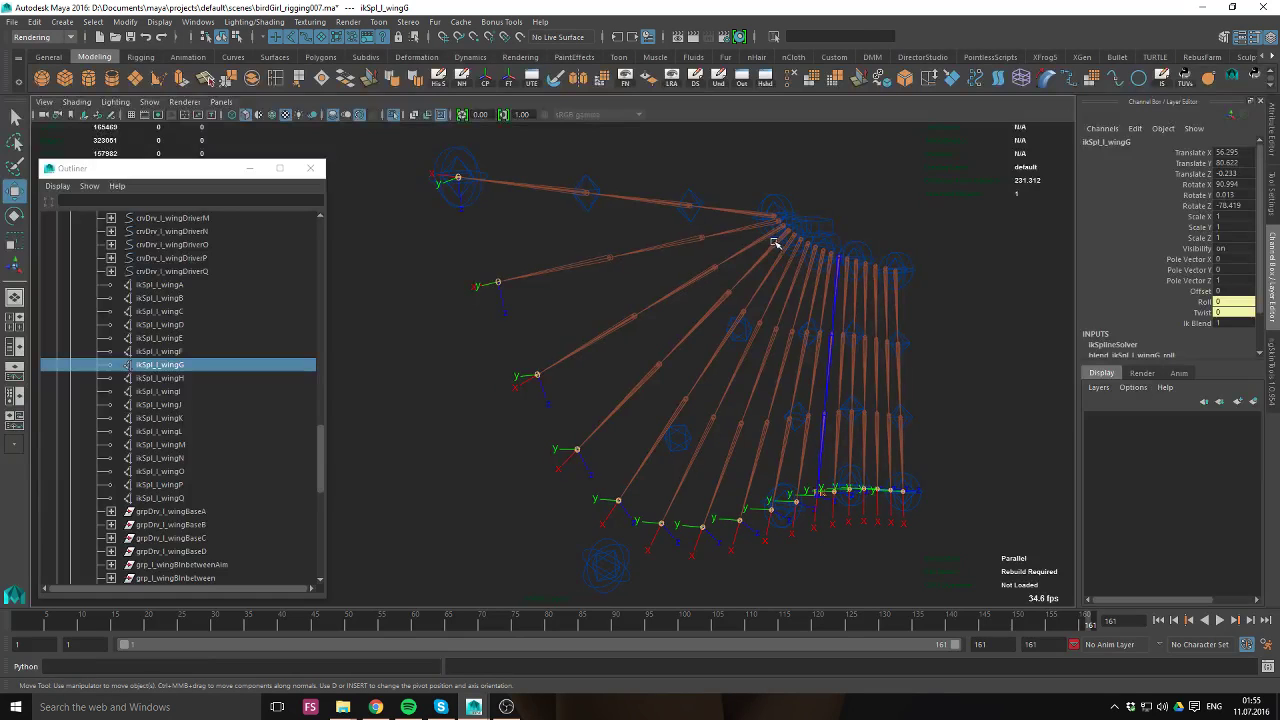
Select the spline IK handle ikSpl_l_wingE and examine its advanced twist controls in its attributes.
{"action": "left_click", "coordinate": [170, 338]}
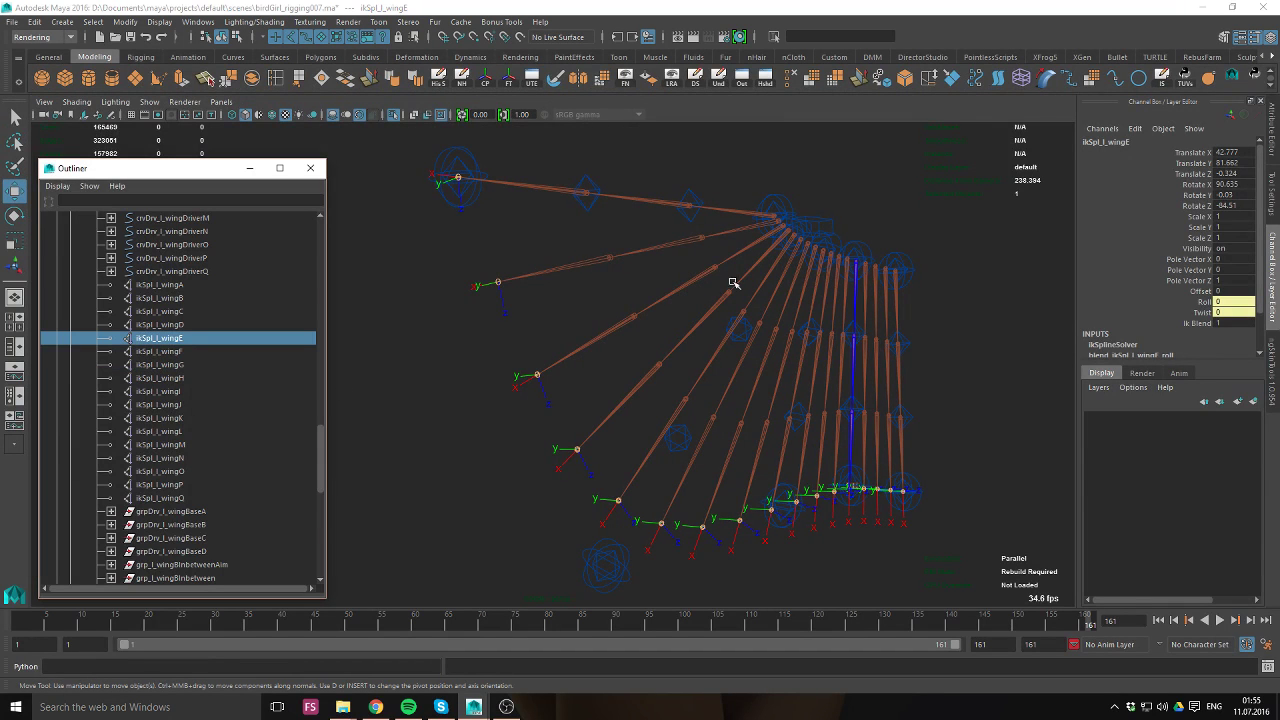
{"action": "left_click_drag", "start_coordinate": [657, 286], "coordinate": [609, 286], "text": "alt"}
{"action": "key", "text": "ctrl+a"}
{"action": "right_click_drag", "start_coordinate": [609, 286], "coordinate": [918, 338], "text": "alt"}
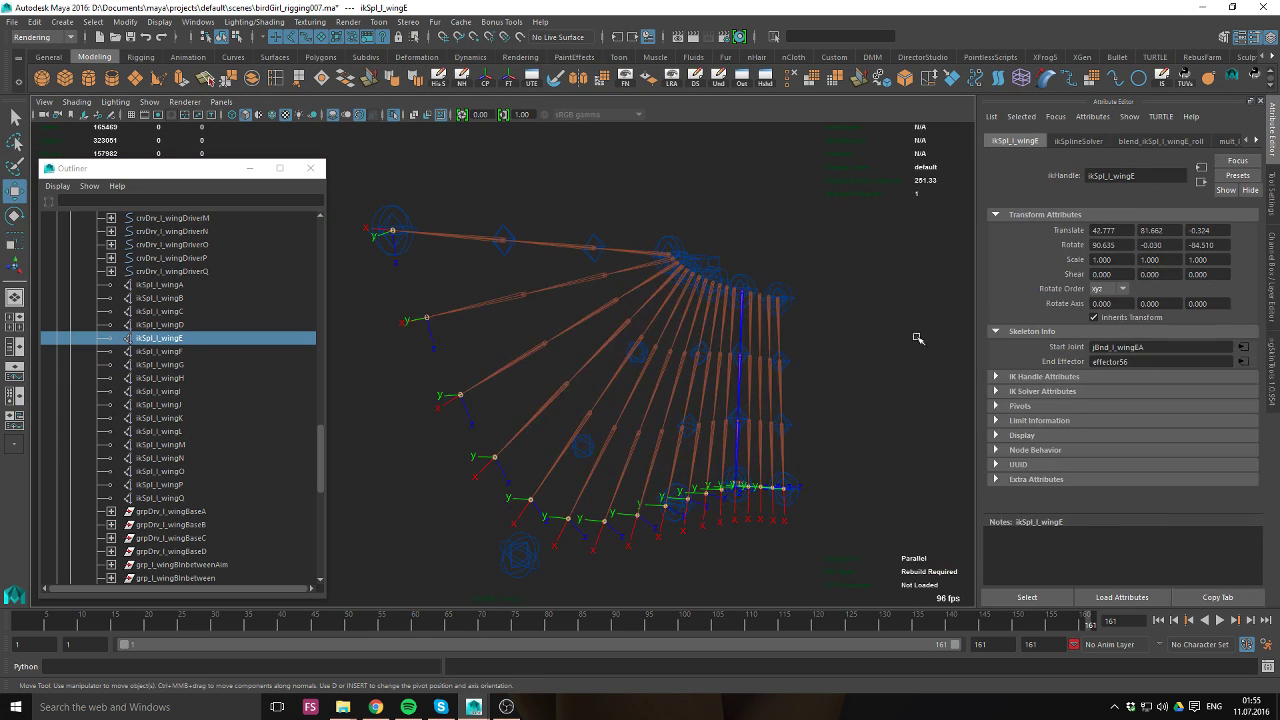
{"action": "left_click", "coordinate": [1041, 391]}
{"action": "scroll", "coordinate": [1062, 380], "scroll_direction": "down", "scroll_amount": 3}
{"action": "left_click", "coordinate": [1051, 432]}
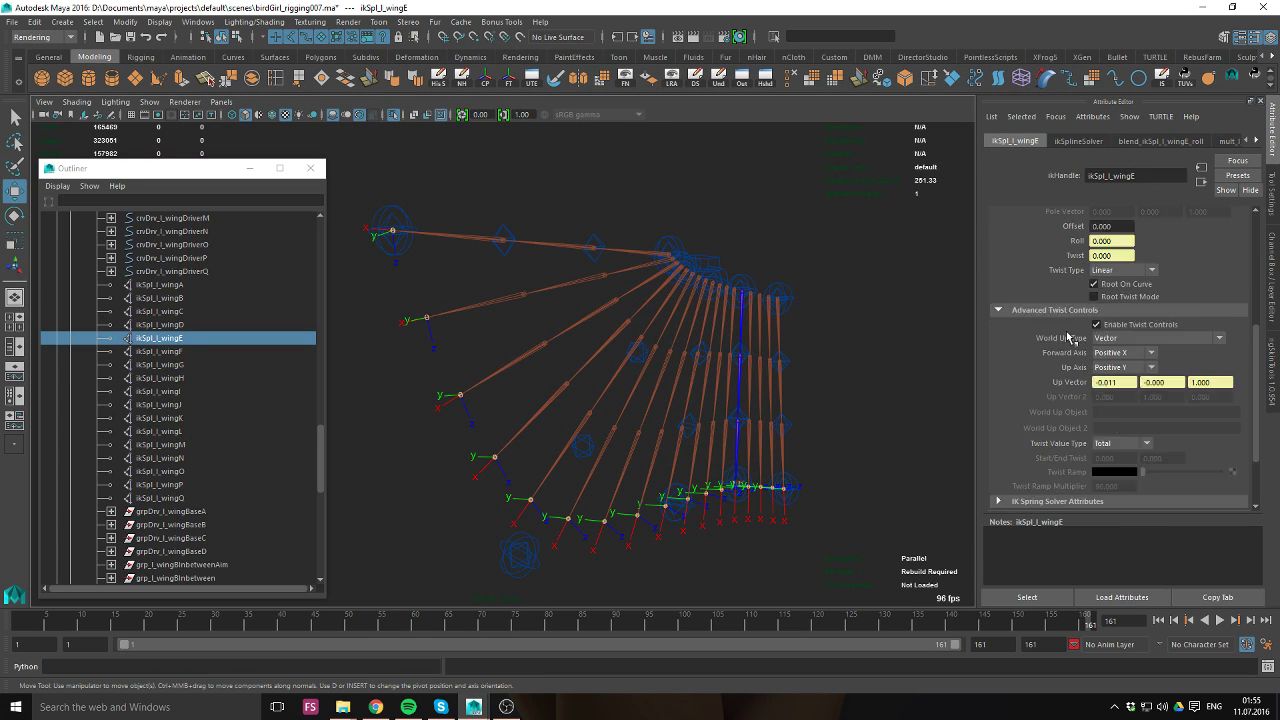
{"action": "scroll", "coordinate": [1121, 240], "scroll_direction": "down", "scroll_amount": 5}
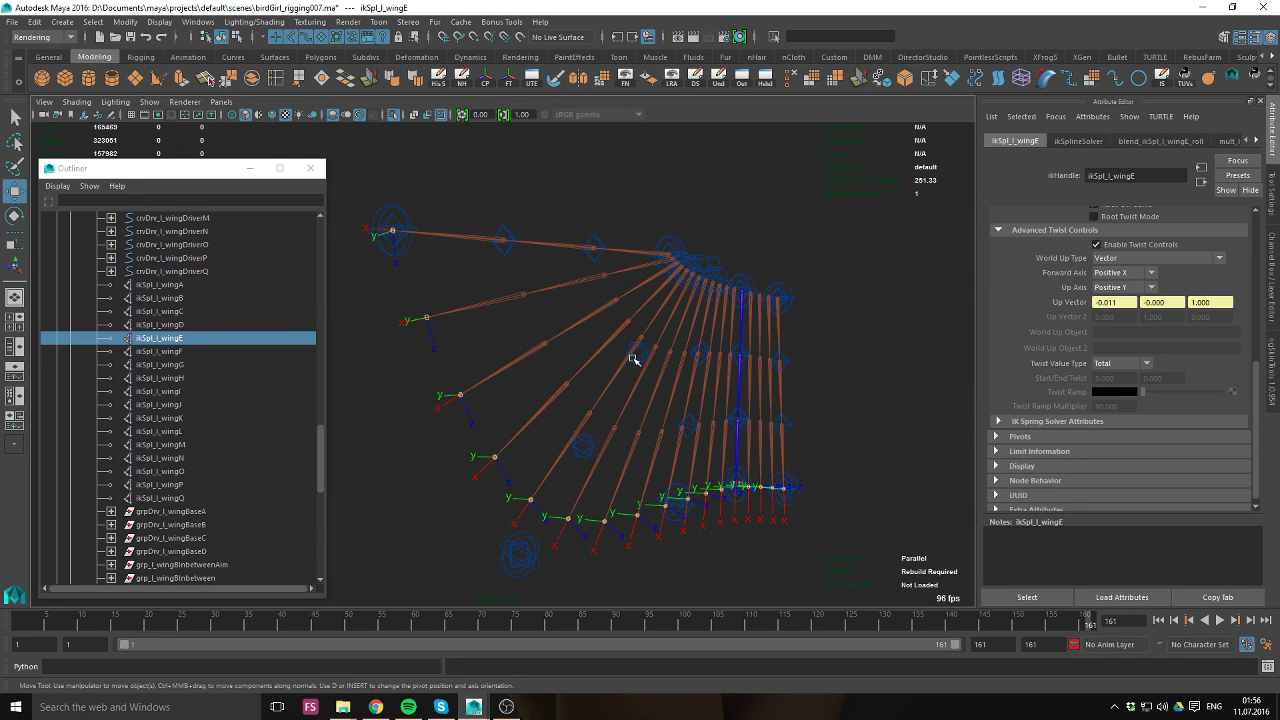
Try rotating the wing-tip control cc_l_wingEAim and undo the rotation.
{"action": "left_click_drag", "start_coordinate": [609, 314], "coordinate": [545, 330], "text": "alt"}
{"action": "left_click", "coordinate": [470, 282]}
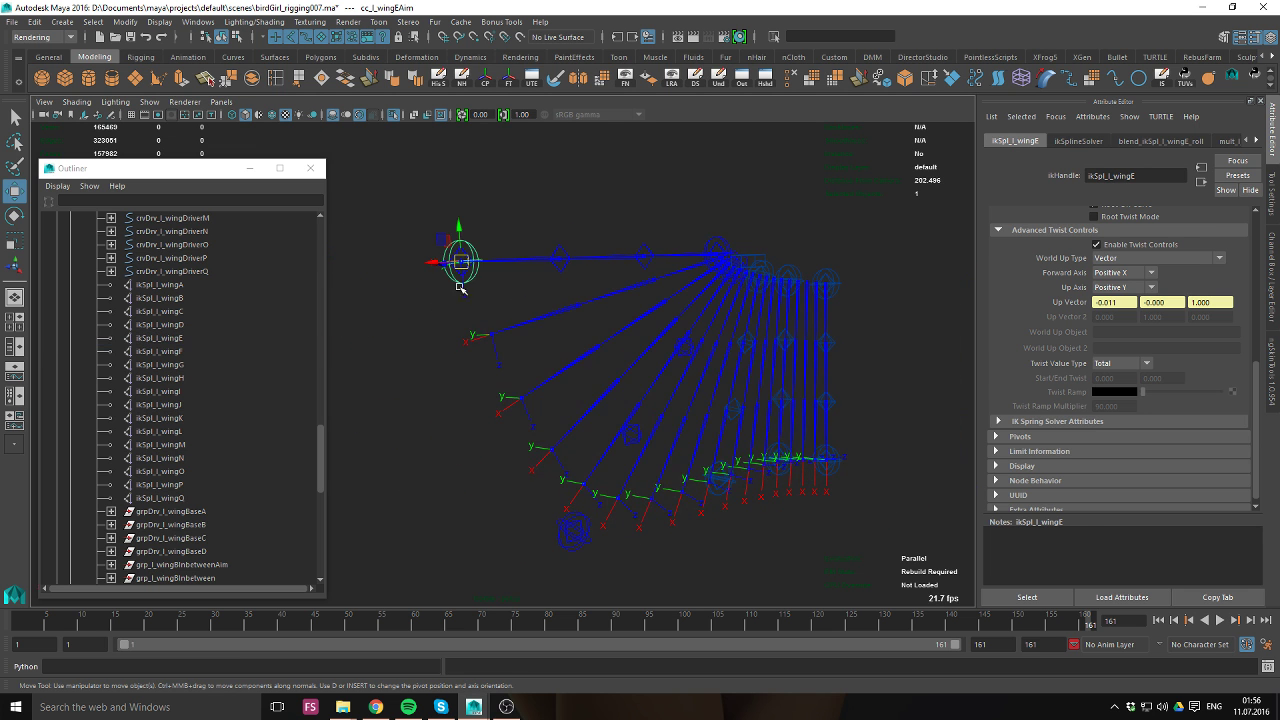
{"action": "left_click_drag", "start_coordinate": [470, 282], "coordinate": [612, 336], "text": "alt"}
{"action": "right_click_drag", "start_coordinate": [612, 336], "coordinate": [649, 323], "text": "alt"}
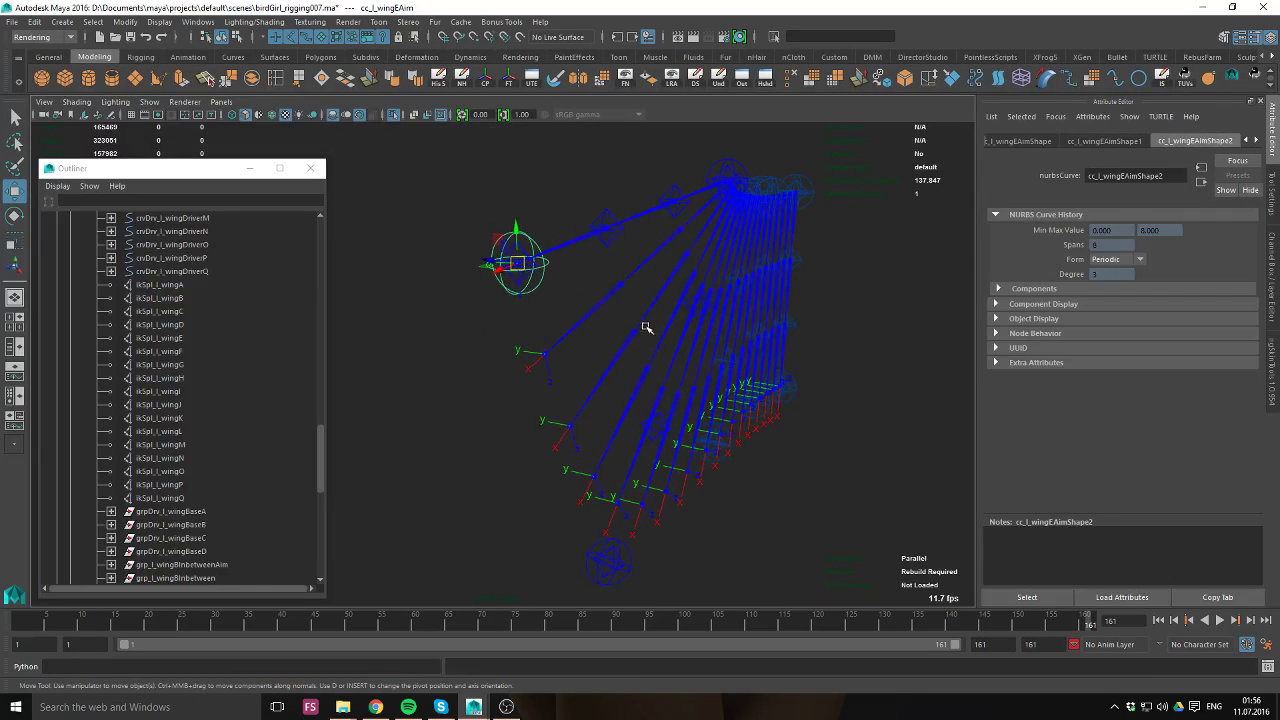
{"action": "key", "text": "e"}
{"action": "left_click_drag", "start_coordinate": [540, 262], "coordinate": [557, 289]}
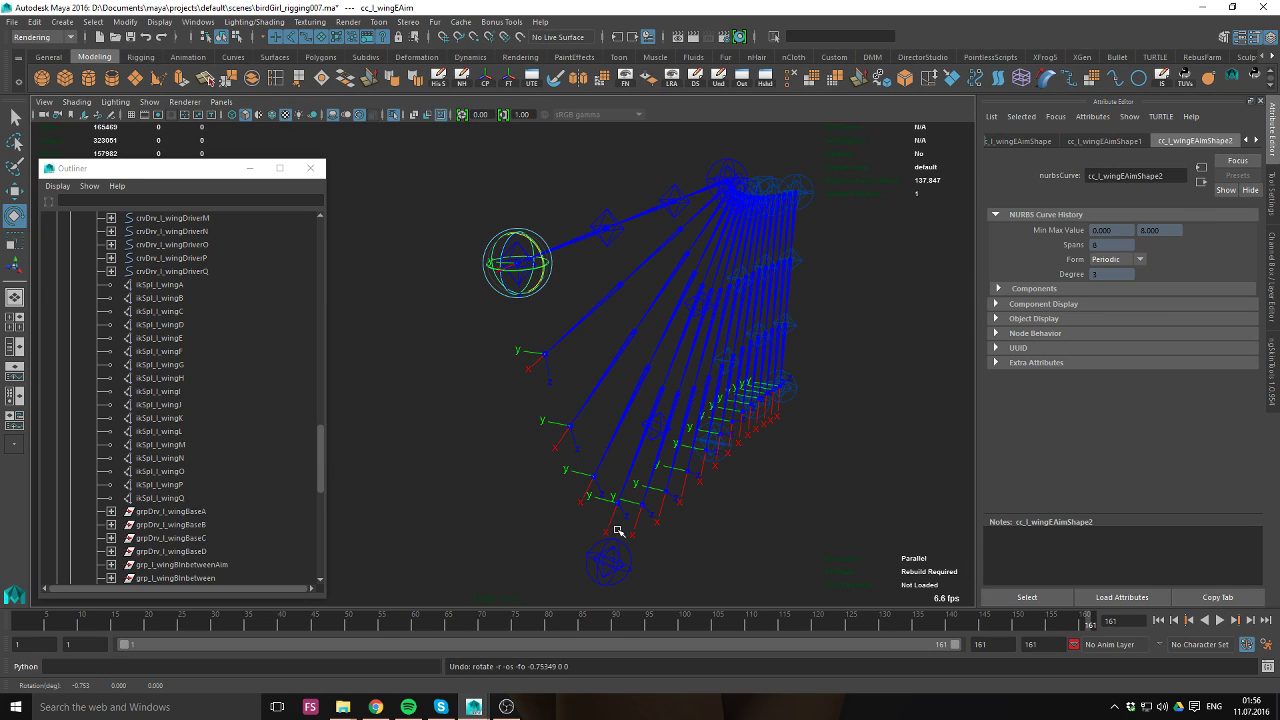
{"action": "key", "text": "ctrl+z"}
Unhide grp_wingRigBuildSceneObjs to bring back the wing driver mesh and driver joints.
{"action": "scroll", "coordinate": [200, 468], "scroll_direction": "down", "scroll_amount": 10}
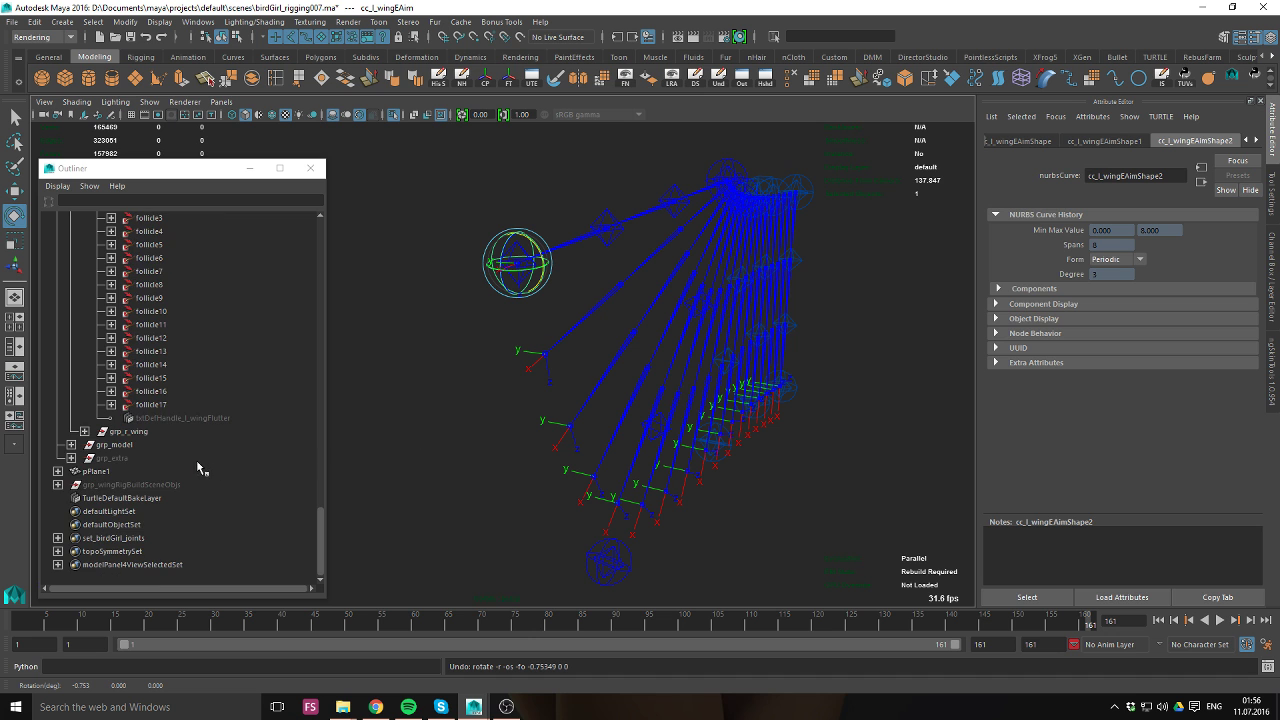
{"action": "left_click", "coordinate": [140, 485]}
{"action": "key", "text": "shift+h"}
{"action": "left_click_drag", "start_coordinate": [688, 348], "coordinate": [651, 340], "text": "alt"}
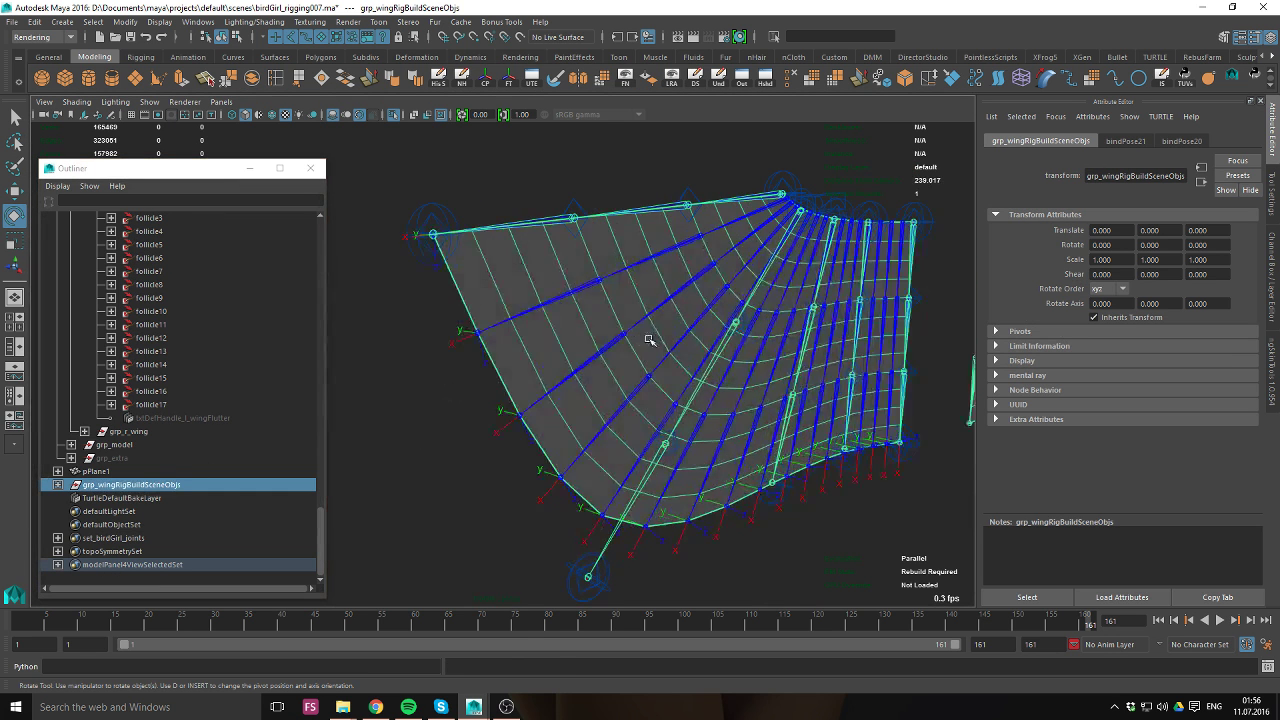
Examine how the left wing's bind joint chains line up with the upper edge of the driver mesh.
{"action": "middle_click_drag", "start_coordinate": [668, 305], "coordinate": [602, 366], "text": "alt"}
{"action": "right_click_drag", "start_coordinate": [601, 366], "coordinate": [663, 343], "text": "alt"}
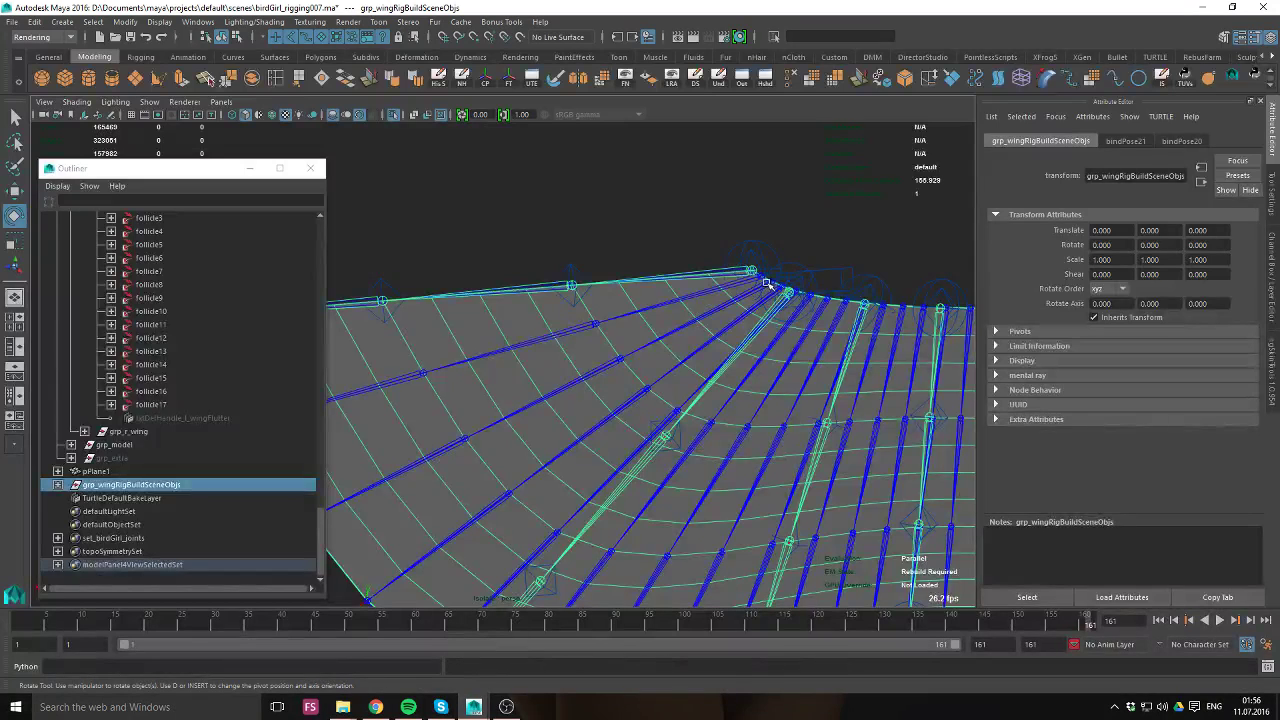
{"action": "middle_click_drag", "start_coordinate": [921, 318], "coordinate": [771, 334], "text": "alt"}
{"action": "right_click_drag", "start_coordinate": [771, 334], "coordinate": [635, 324], "text": "alt"}
{"action": "middle_click_drag", "start_coordinate": [635, 324], "coordinate": [732, 286], "text": "alt"}
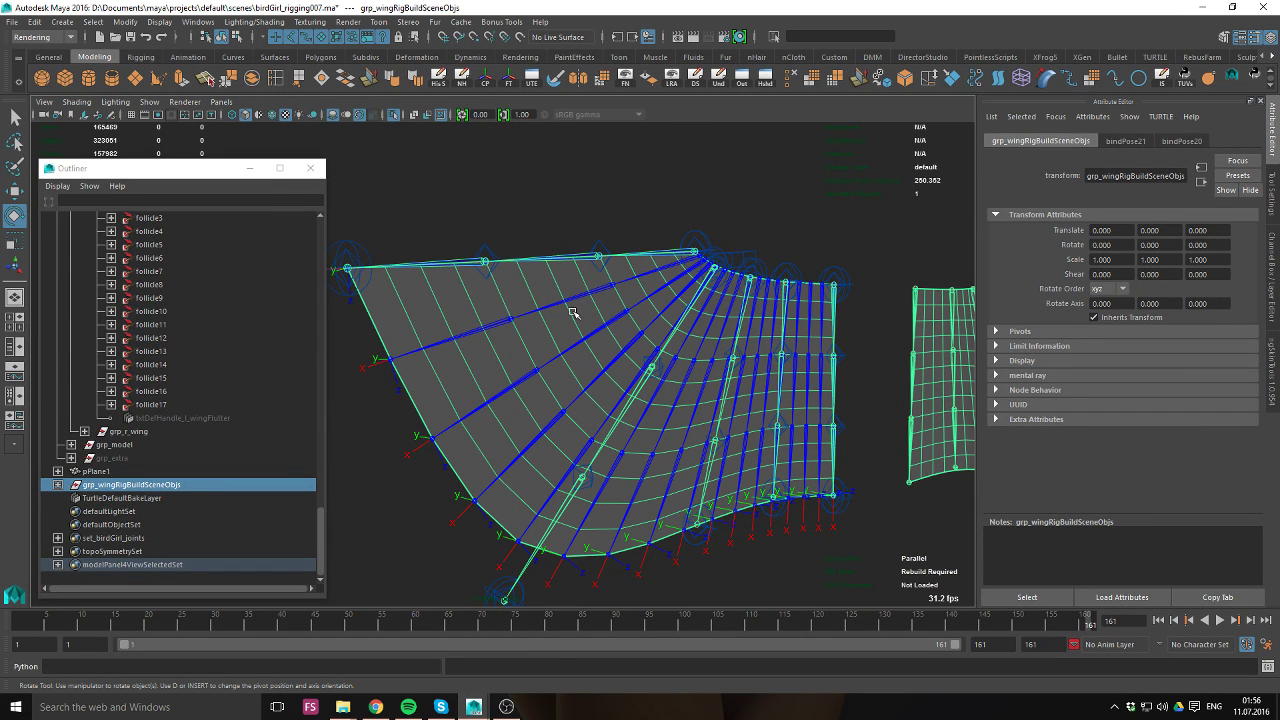
{"action": "right_click_drag", "start_coordinate": [657, 290], "coordinate": [779, 312], "text": "alt"}
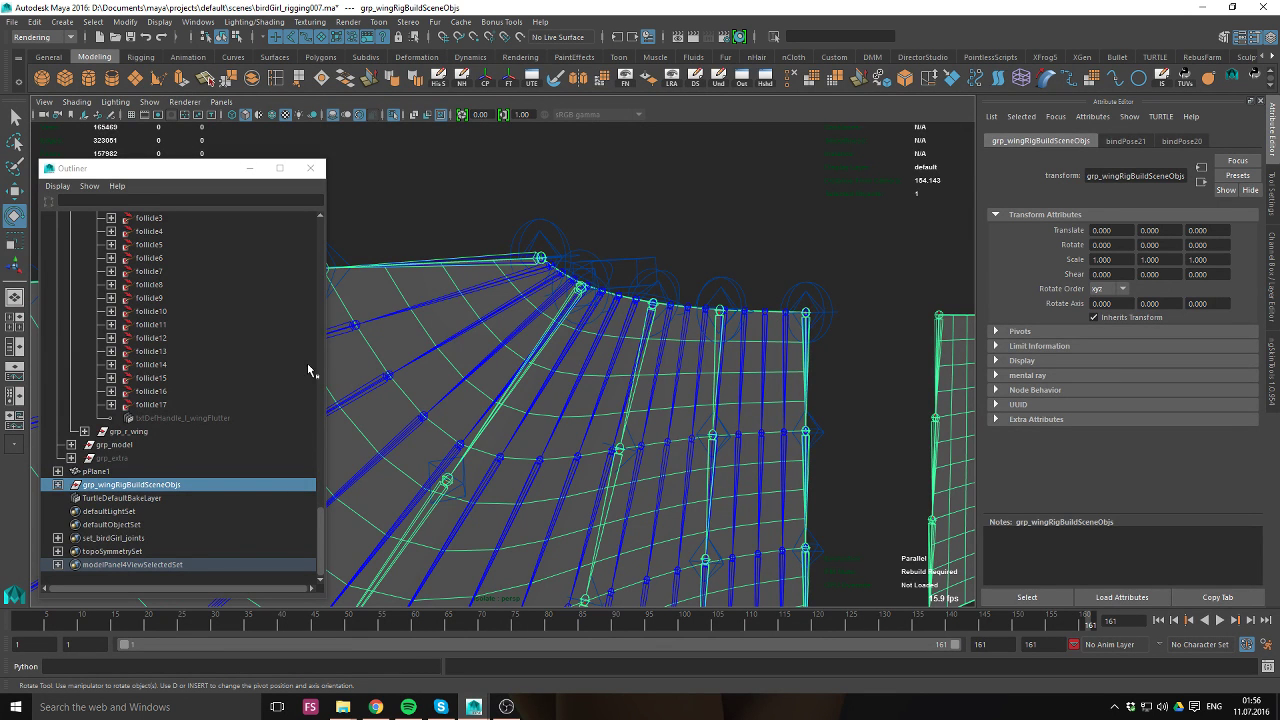
{"action": "left_click_drag", "start_coordinate": [380, 323], "coordinate": [566, 318], "text": "alt"}
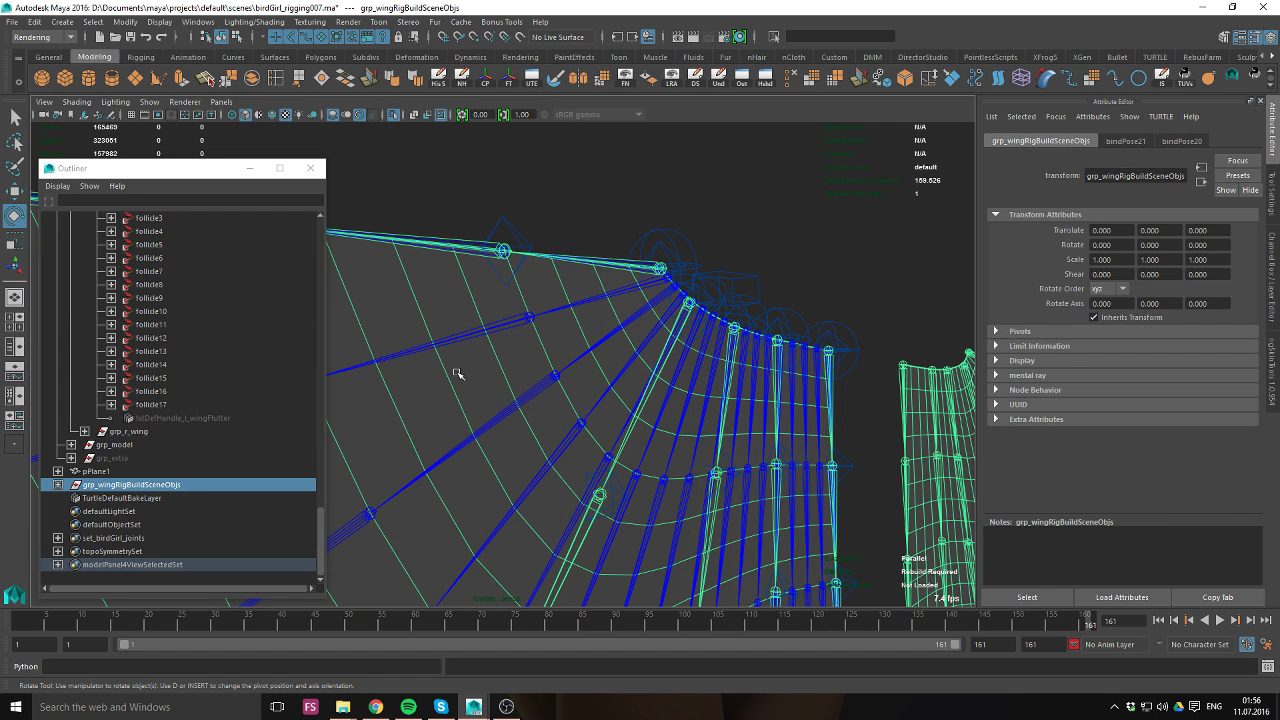
Inspect the follicles on the left wing, opening follicle3's shape flcl_l_wingCspIkUpVector to view its attributes.
{"action": "left_click", "coordinate": [148, 324]}
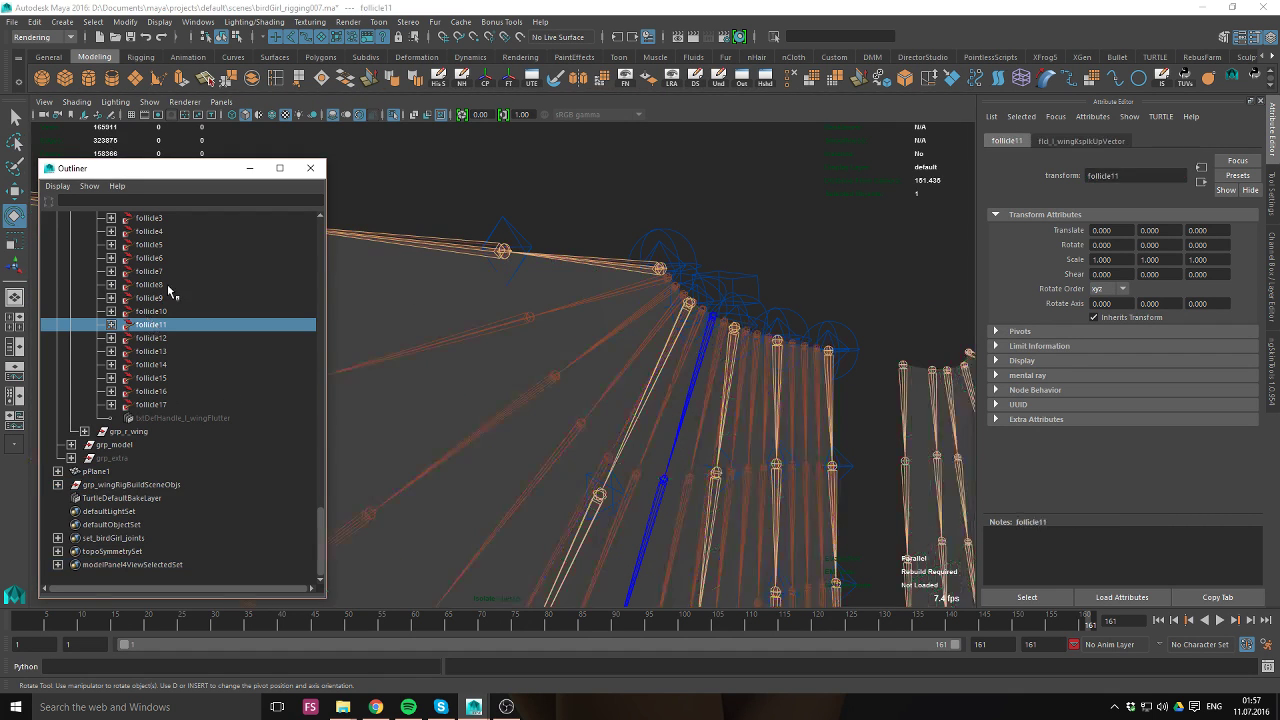
{"action": "scroll", "coordinate": [166, 300], "scroll_direction": "up", "scroll_amount": 3}
{"action": "left_click", "coordinate": [163, 325]}
{"action": "left_click", "coordinate": [111, 324]}
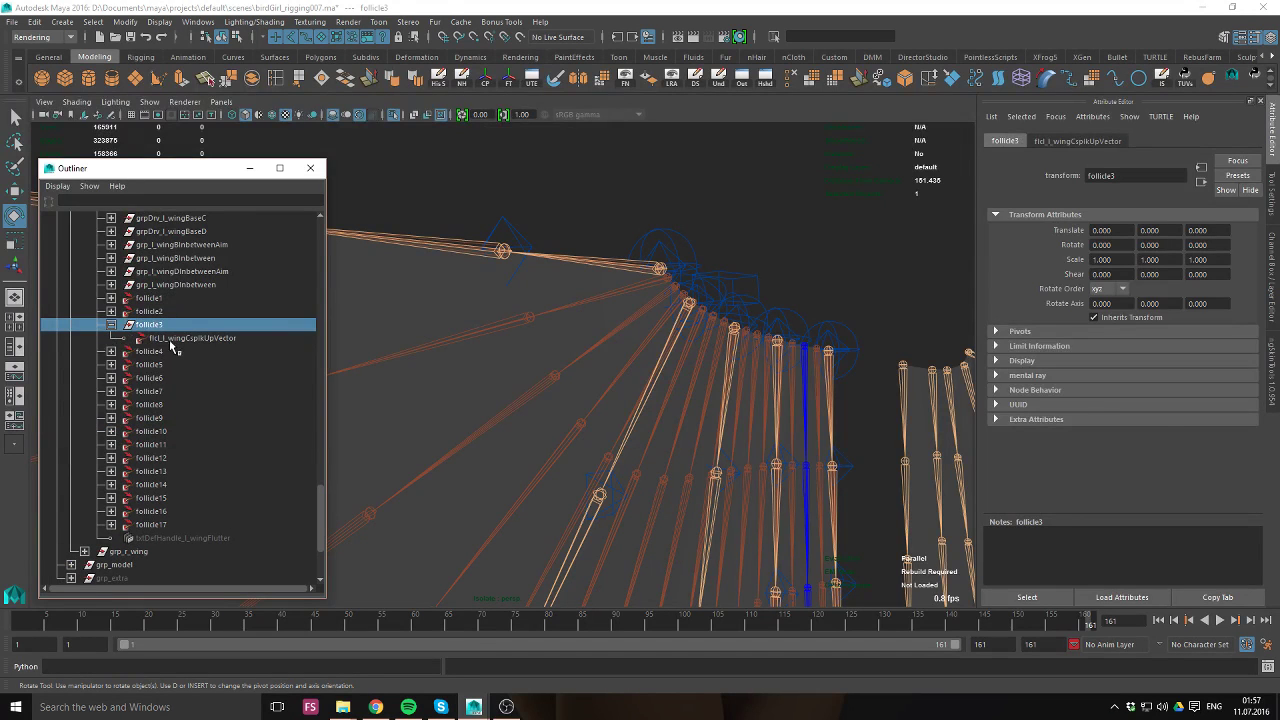
{"action": "left_click", "coordinate": [162, 340]}
{"action": "left_click", "coordinate": [111, 324]}
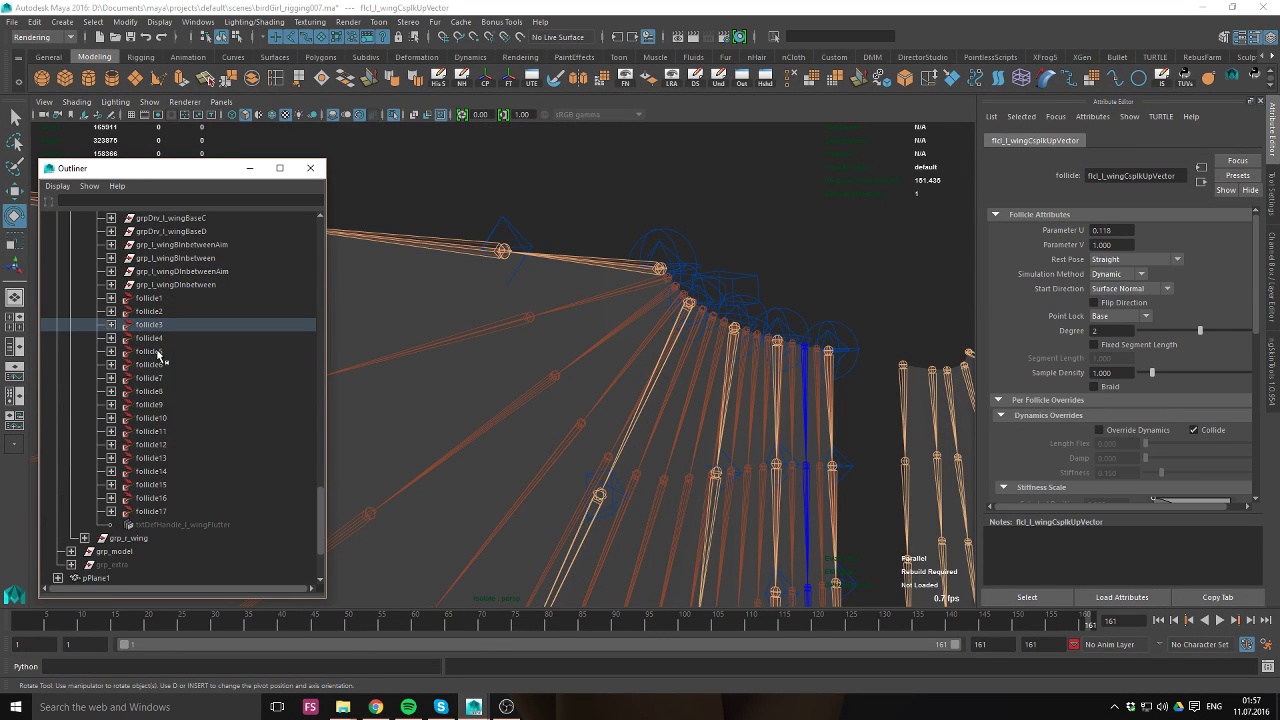
Select the spline IK handle ikSpl_l_wingI, check its Up Vector in the twist controls and deselect it.
{"action": "scroll", "coordinate": [200, 365], "scroll_direction": "up", "scroll_amount": 5}
{"action": "left_click", "coordinate": [194, 286]}
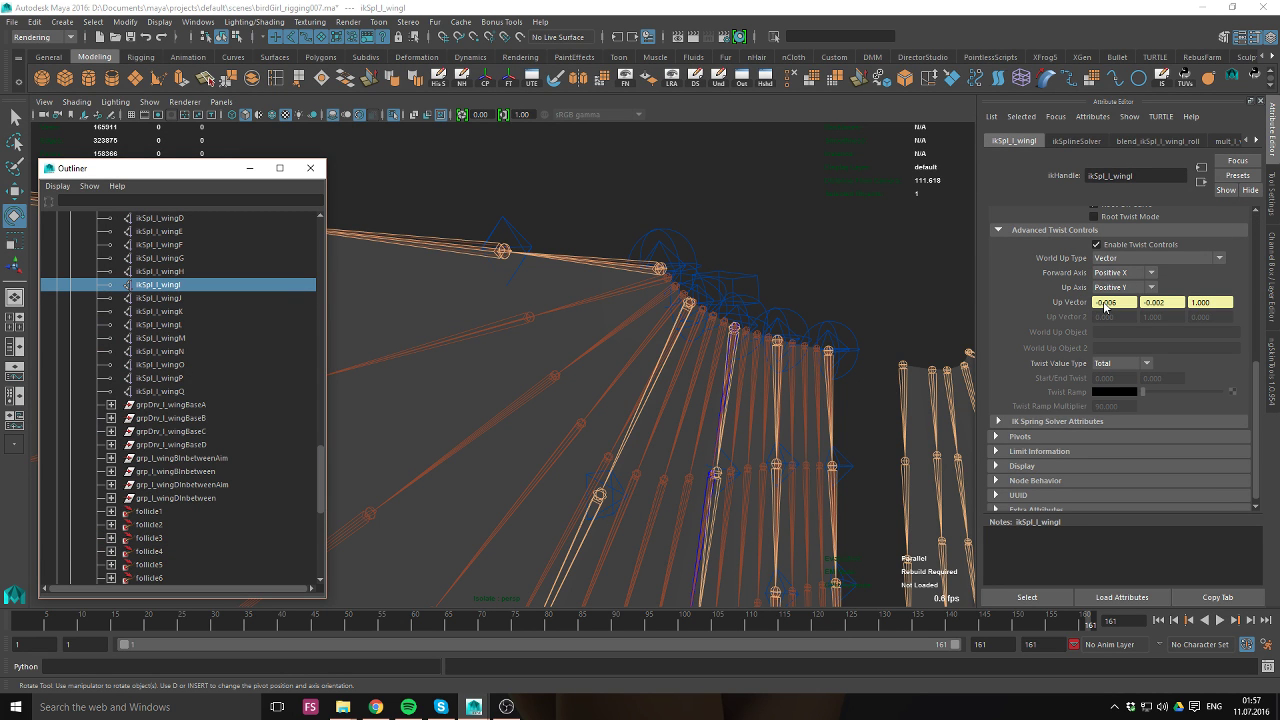
{"action": "left_click", "coordinate": [760, 228]}
Move the left wing control cc_l_wingDAim along its Z axis to about 68.464.
{"action": "left_click_drag", "start_coordinate": [754, 246], "coordinate": [651, 300], "text": "alt"}
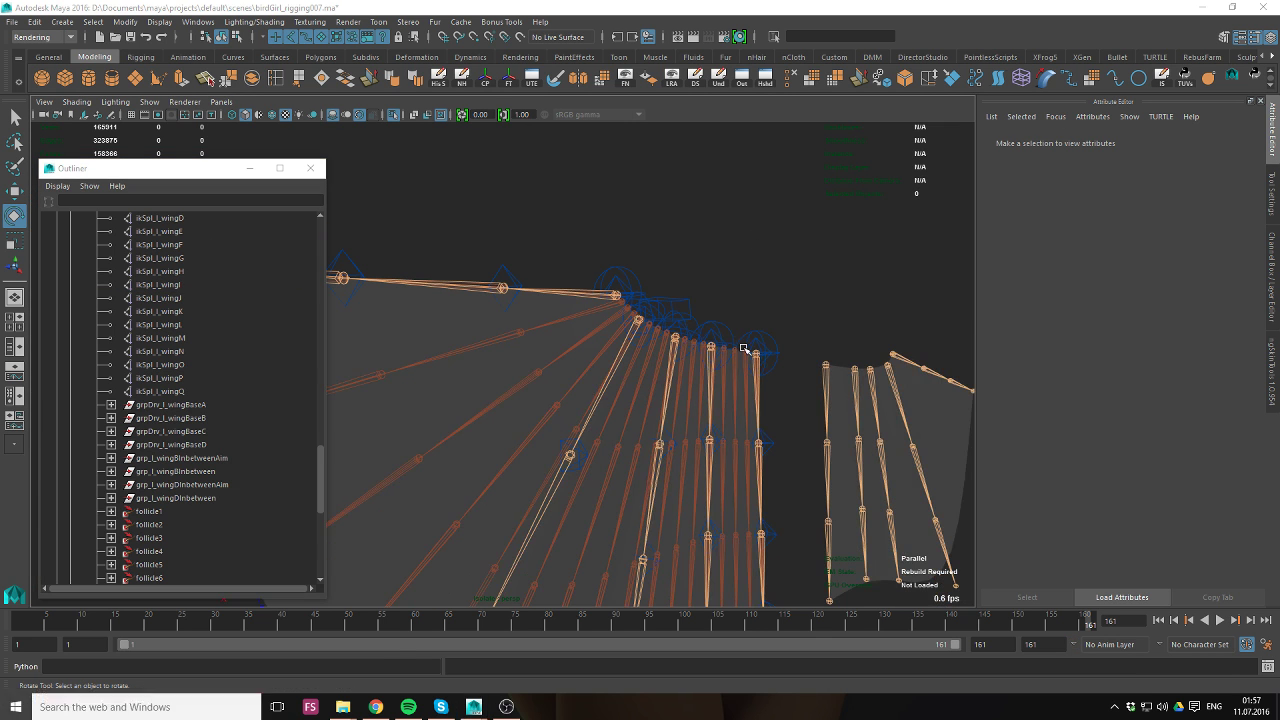
{"action": "left_click_drag", "start_coordinate": [785, 276], "coordinate": [643, 393], "text": "alt"}
{"action": "key", "text": "w"}
{"action": "left_click", "coordinate": [551, 457]}
{"action": "left_click_drag", "start_coordinate": [525, 395], "coordinate": [676, 315]}
{"action": "middle_click_drag", "start_coordinate": [676, 315], "coordinate": [476, 327]}
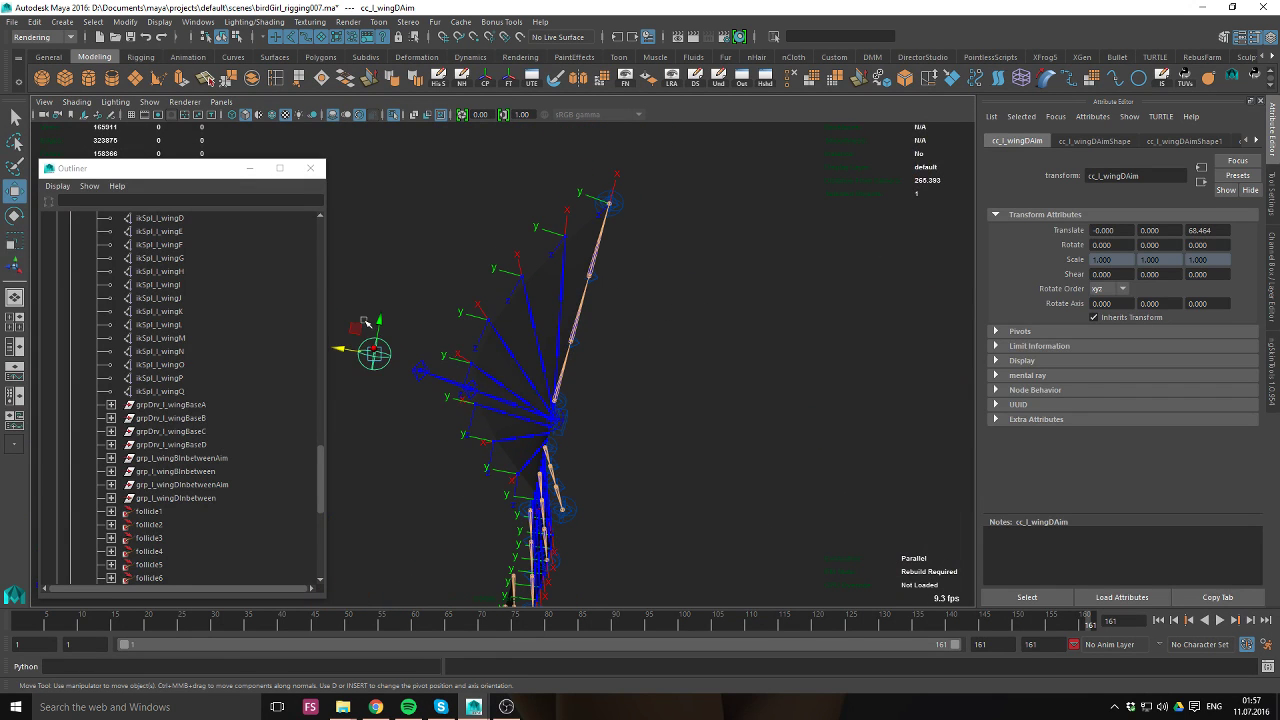
Move cc_l_wingDAim up to about 74.8 and down to about -27.6 along Y to test the feather twist.
{"action": "left_click_drag", "start_coordinate": [380, 321], "coordinate": [421, 76]}
{"action": "left_click_drag", "start_coordinate": [545, 250], "coordinate": [555, 311], "text": "alt"}
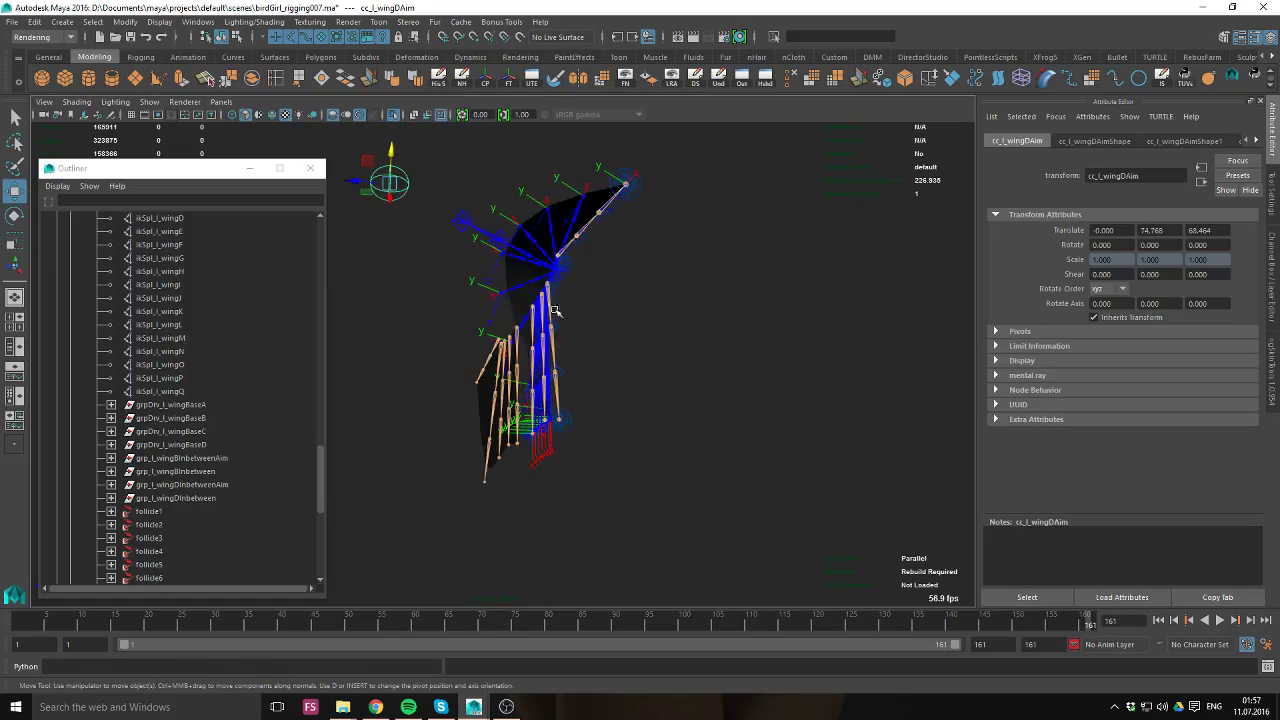
{"action": "middle_click_drag", "start_coordinate": [555, 311], "coordinate": [569, 363]}
{"action": "left_click_drag", "start_coordinate": [569, 363], "coordinate": [648, 288], "text": "alt"}
{"action": "middle_click_drag", "start_coordinate": [573, 288], "coordinate": [641, 349]}
{"action": "left_click_drag", "start_coordinate": [641, 349], "coordinate": [499, 342], "text": "alt"}
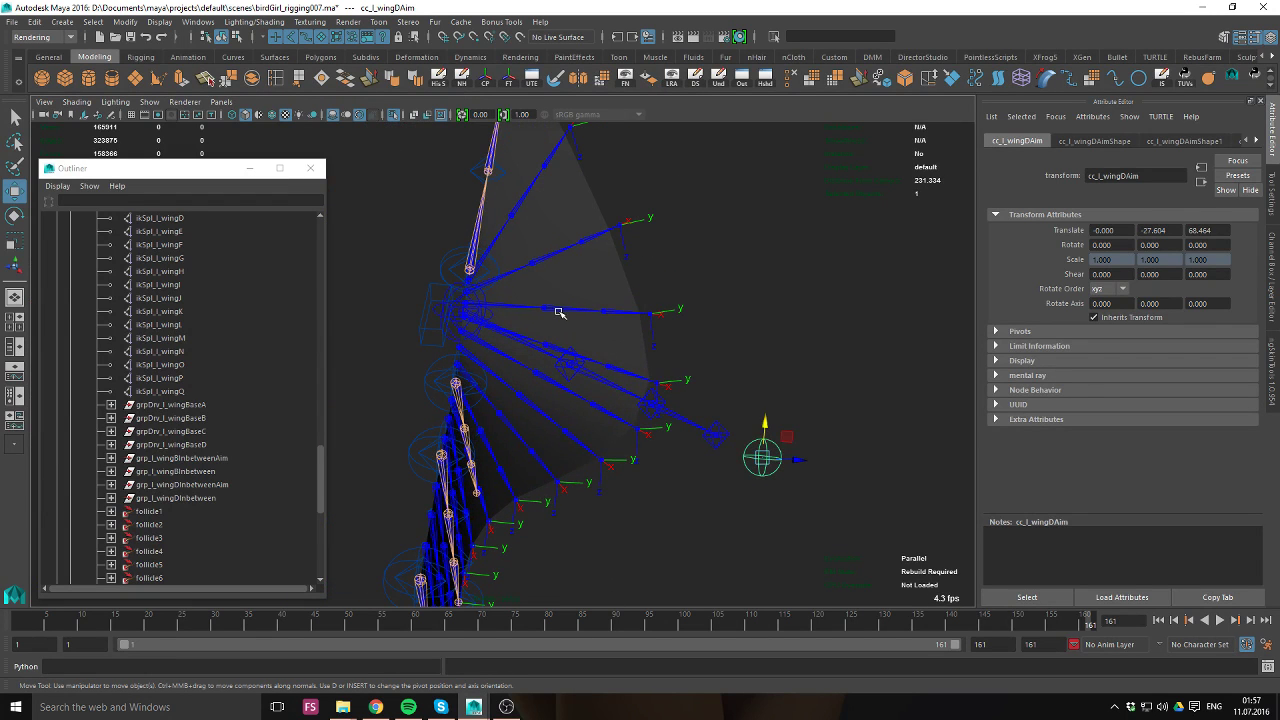
Undo the test moves of cc_l_wingDAim.
{"action": "key", "text": "ctrl+z"}
{"action": "key", "text": "ctrl+z"}
{"action": "left_click_drag", "start_coordinate": [559, 312], "coordinate": [591, 282], "text": "alt"}
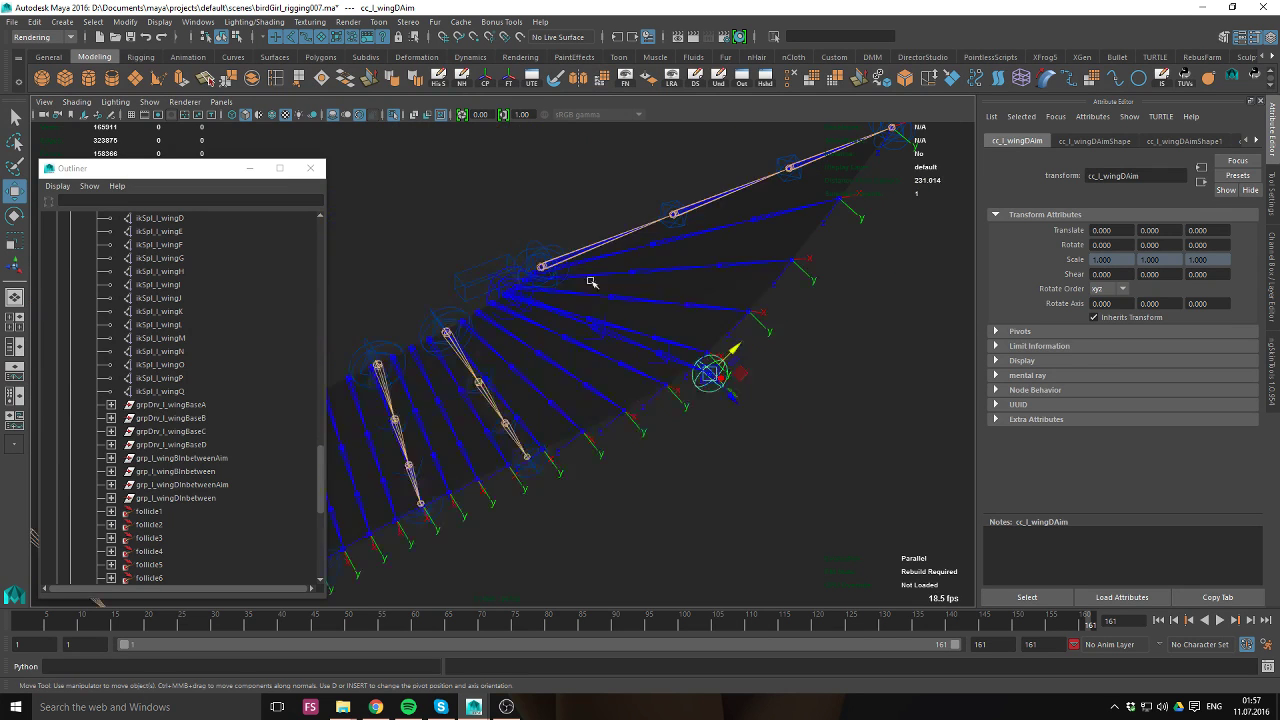
Rotate the control cc_l_wingAlula to about -20.401, 57.979, 12.665 and inspect the feather joint orientations from several sides.
{"action": "left_click", "coordinate": [472, 277]}
{"action": "key", "text": "e"}
{"action": "left_click_drag", "start_coordinate": [472, 277], "coordinate": [491, 214], "text": "alt"}
{"action": "middle_click_drag", "start_coordinate": [491, 214], "coordinate": [540, 274], "text": "alt"}
{"action": "left_click_drag", "start_coordinate": [540, 274], "coordinate": [588, 230], "text": "alt"}
{"action": "mouse_move", "coordinate": [588, 230]}
{"action": "middle_mouse_down"}
{"action": "mouse_move", "coordinate": [617, 246]}
{"action": "mouse_move", "coordinate": [602, 232]}
{"action": "middle_mouse_up"}
{"action": "left_click_drag", "start_coordinate": [602, 232], "coordinate": [570, 265], "text": "alt"}
{"action": "left_click_drag", "start_coordinate": [597, 417], "coordinate": [492, 503], "text": "alt"}
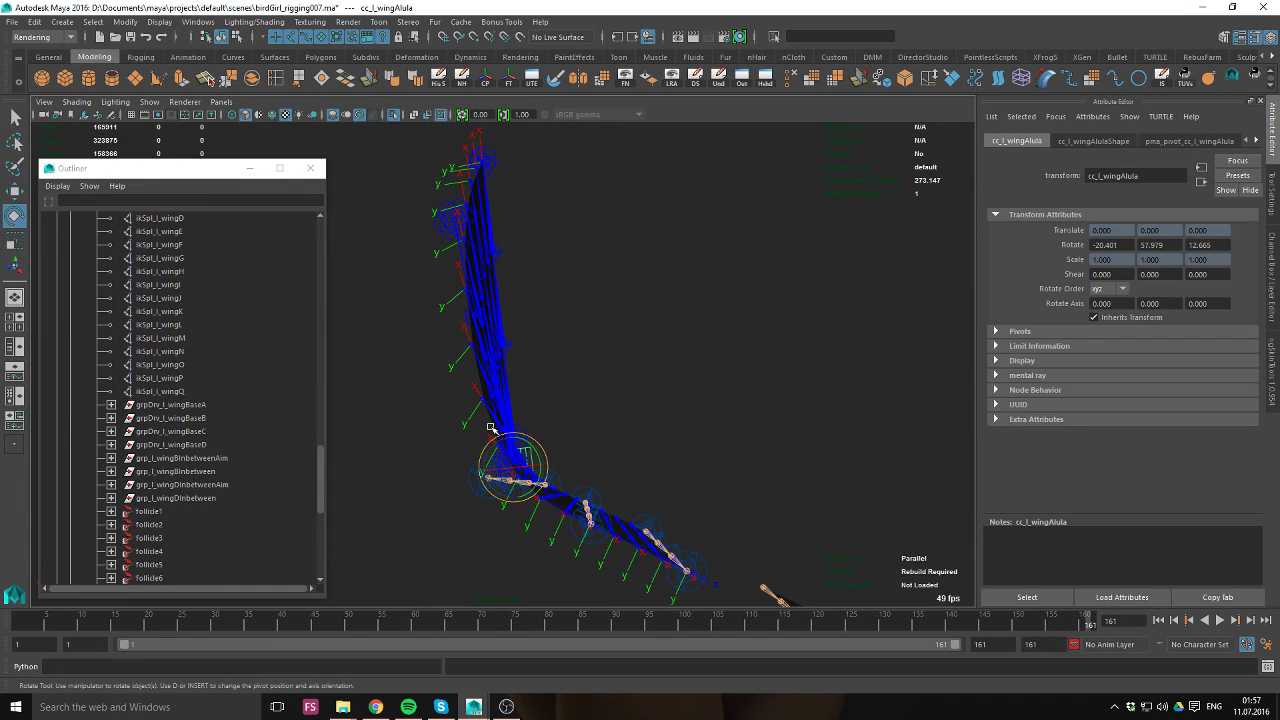
{"action": "left_click_drag", "start_coordinate": [479, 357], "coordinate": [497, 480], "text": "alt"}
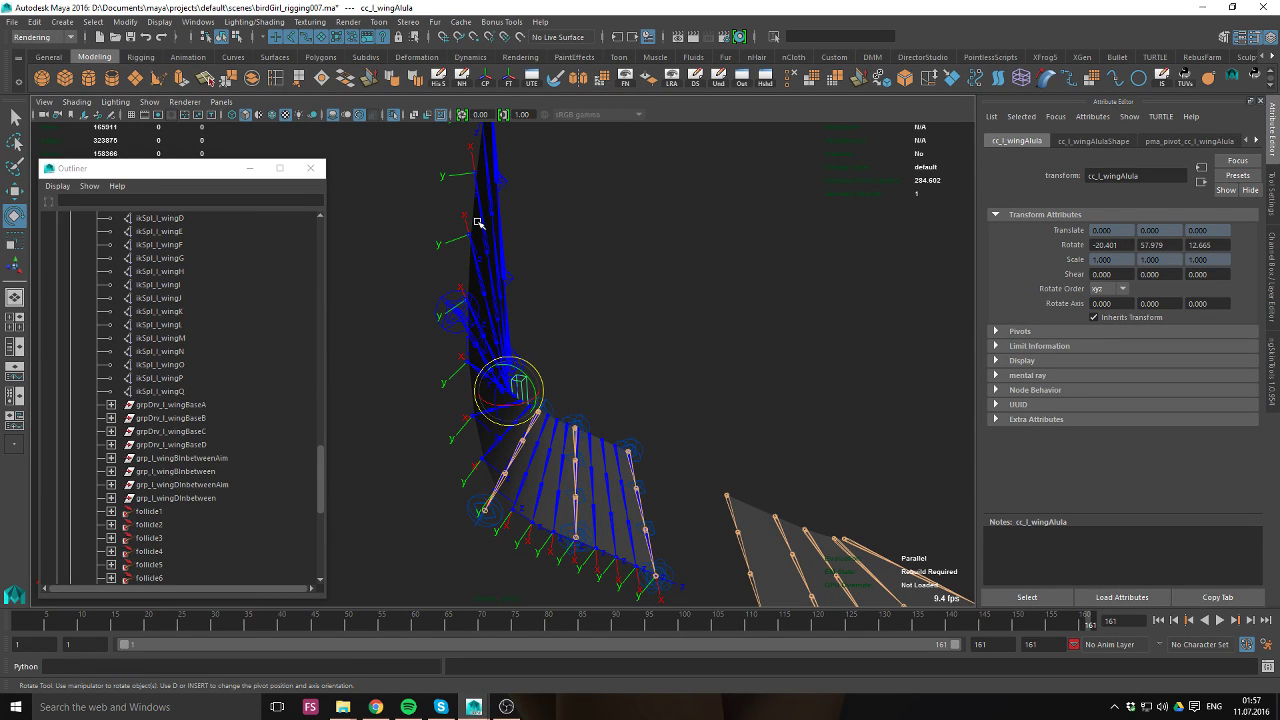
{"action": "left_click_drag", "start_coordinate": [583, 363], "coordinate": [562, 406], "text": "alt"}
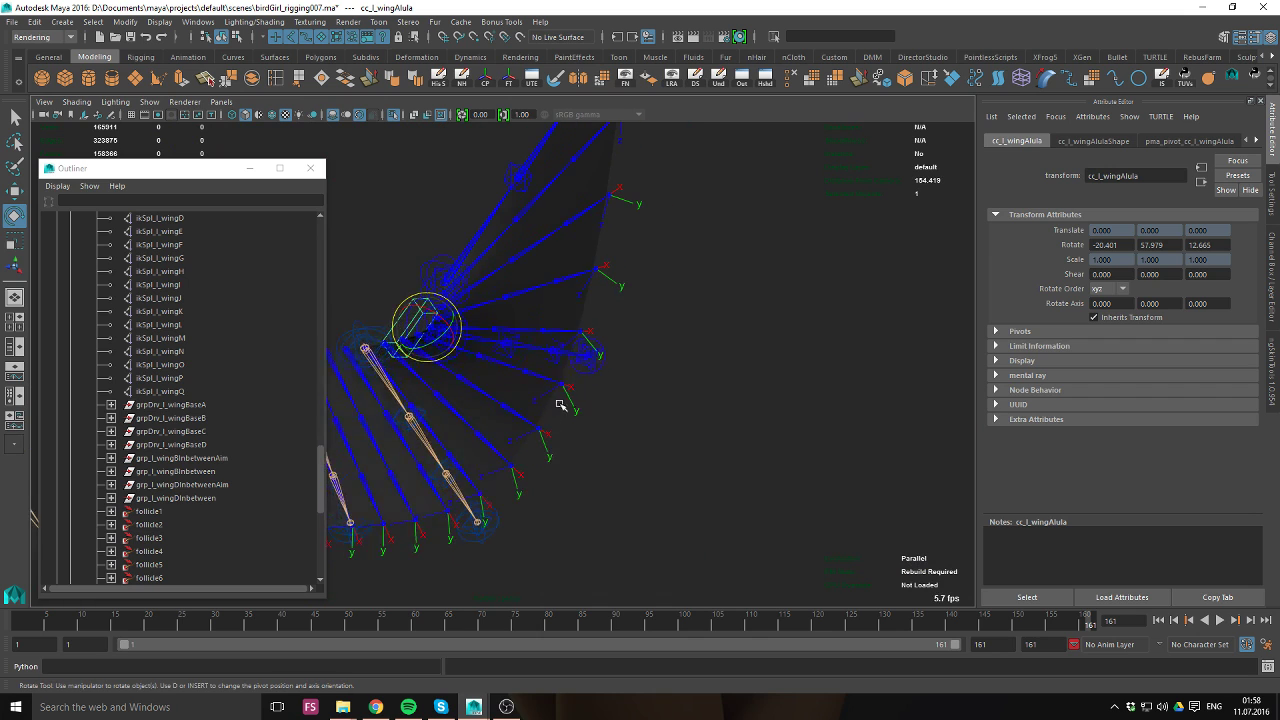
Bring the whole character back into view and hide grp_wingRigBuildSceneObjs.
{"action": "left_click_drag", "start_coordinate": [400, 130], "coordinate": [640, 400], "text": "alt"}
{"action": "scroll", "coordinate": [187, 452], "scroll_direction": "down", "scroll_amount": 8}
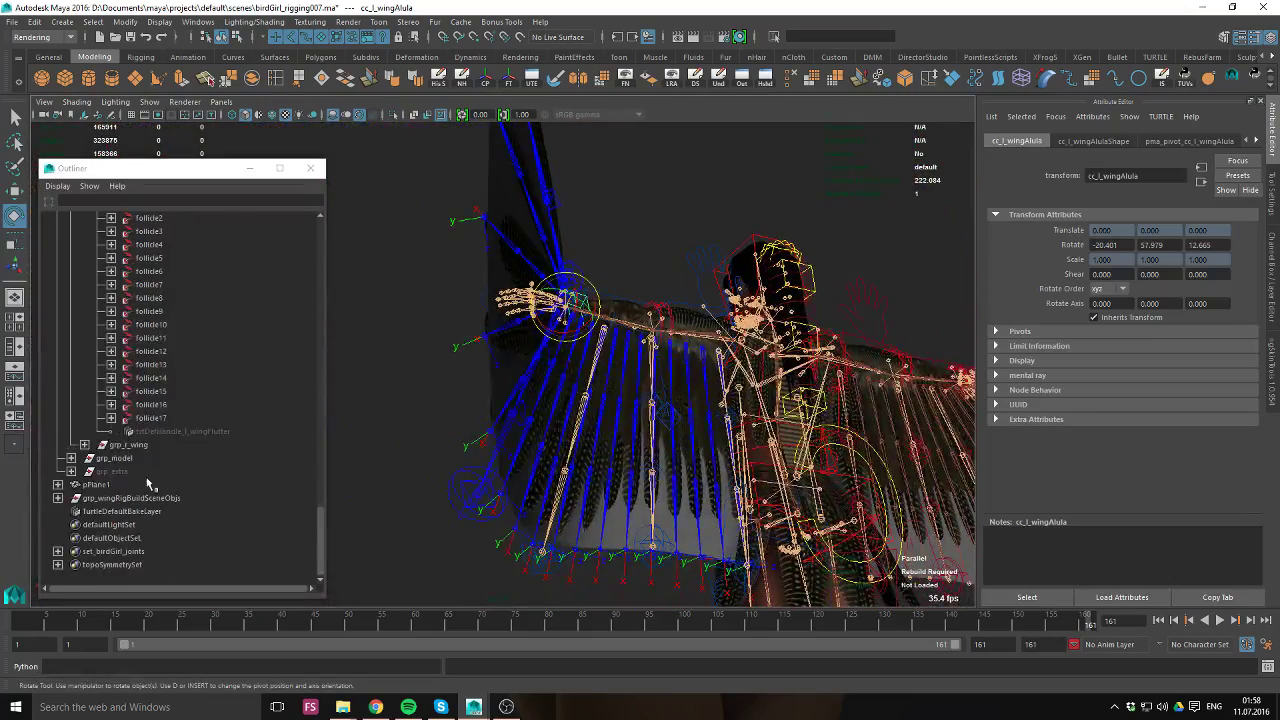
{"action": "left_click", "coordinate": [148, 497]}
{"action": "key", "text": "ctrl+h"}
Turn off Double Sided in the render stats of the floor plane pPlane1 and deselect the plane.
{"action": "left_click", "coordinate": [150, 484]}
{"action": "key", "text": "ctrl+h"}
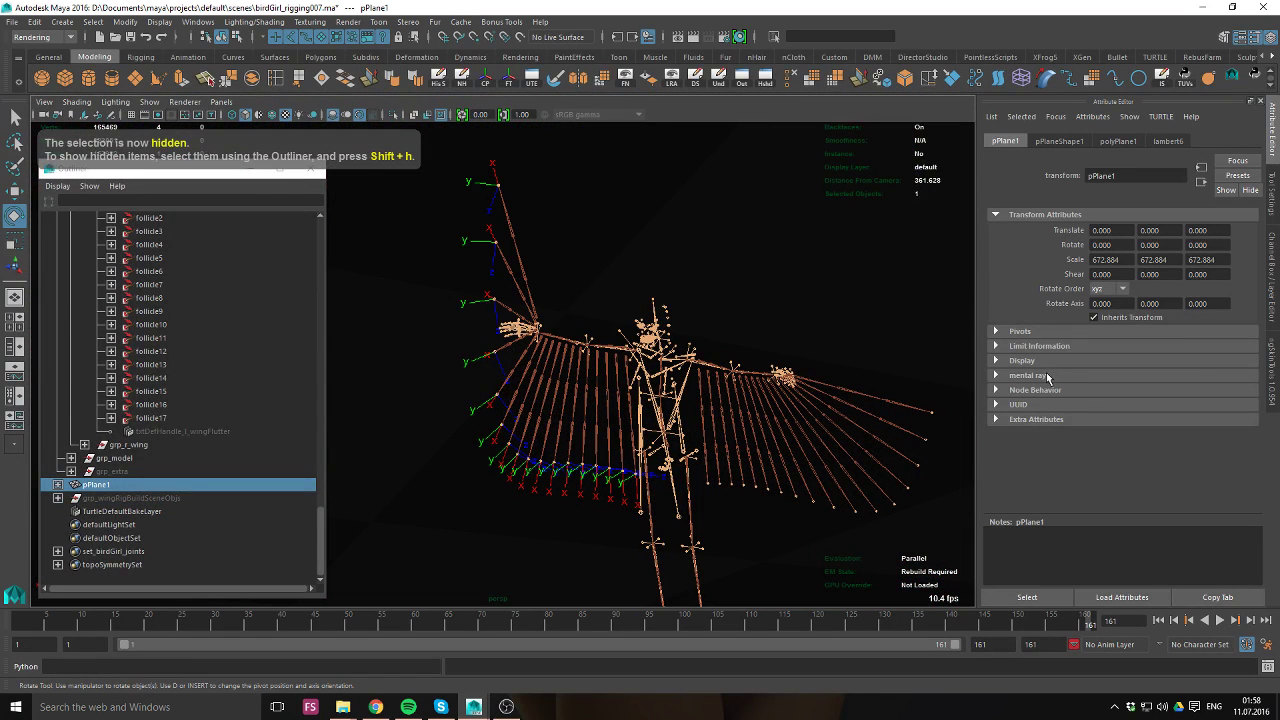
{"action": "left_click", "coordinate": [1039, 362]}
{"action": "scroll", "coordinate": [1072, 392], "scroll_direction": "down", "scroll_amount": 2}
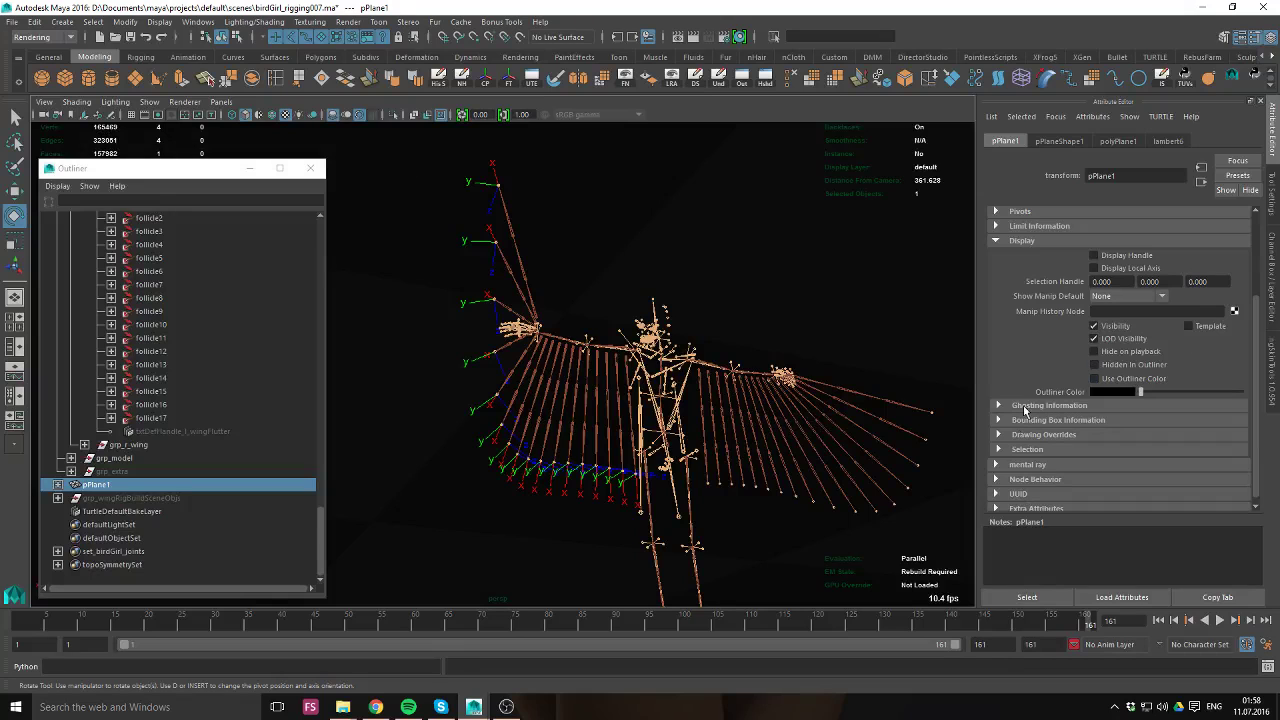
{"action": "left_click", "coordinate": [1045, 433]}
{"action": "left_click", "coordinate": [1040, 433]}
{"action": "left_click", "coordinate": [1057, 141]}
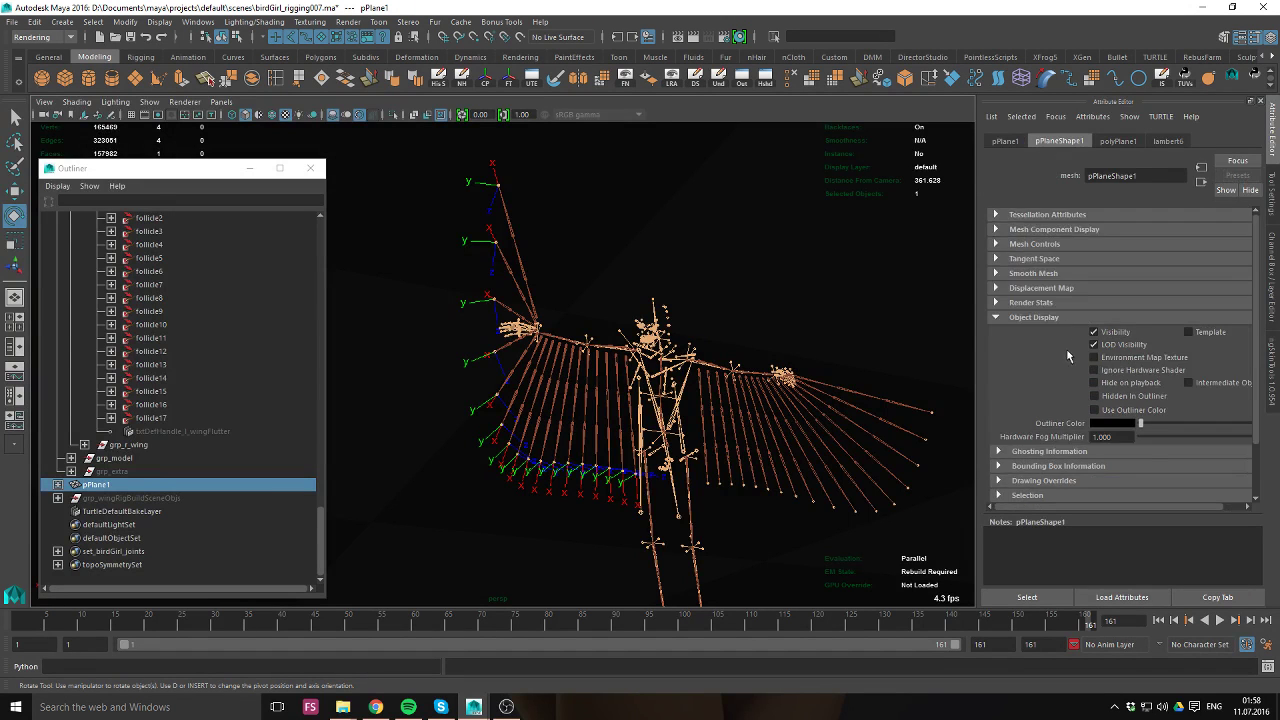
{"action": "scroll", "coordinate": [1053, 243], "scroll_direction": "down", "scroll_amount": 2}
{"action": "left_click", "coordinate": [1050, 280]}
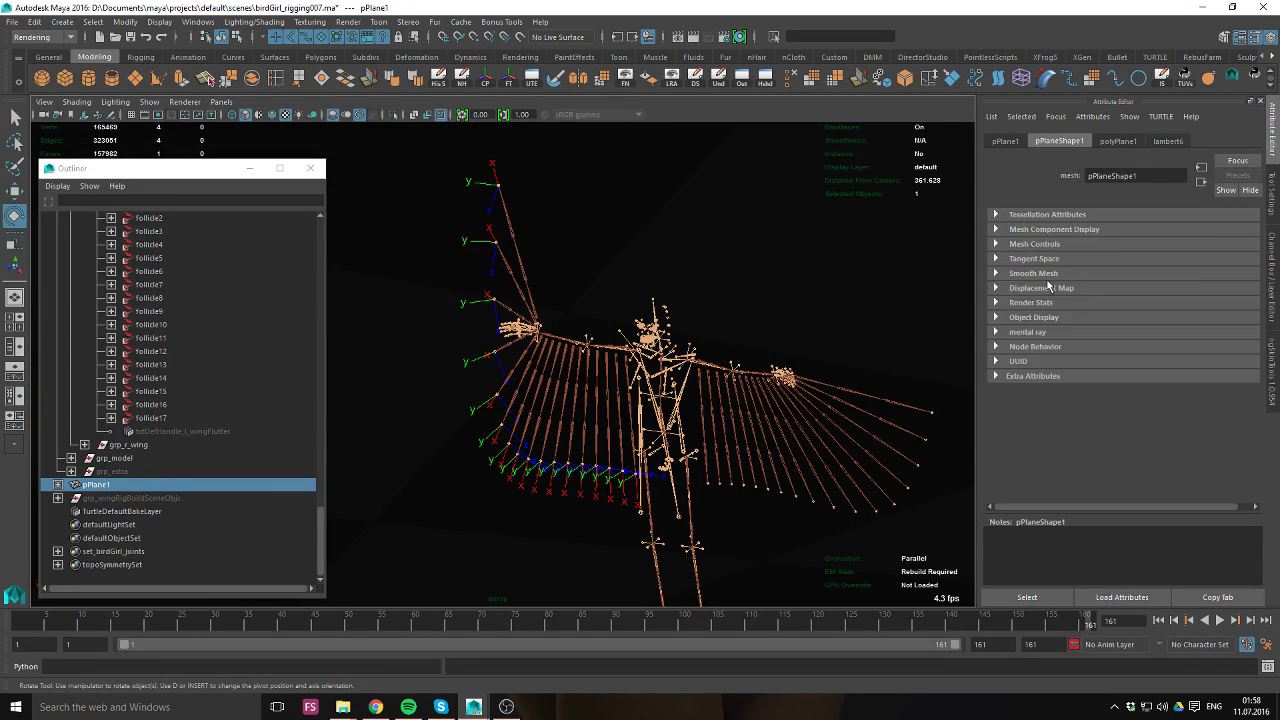
{"action": "left_click", "coordinate": [1042, 303]}
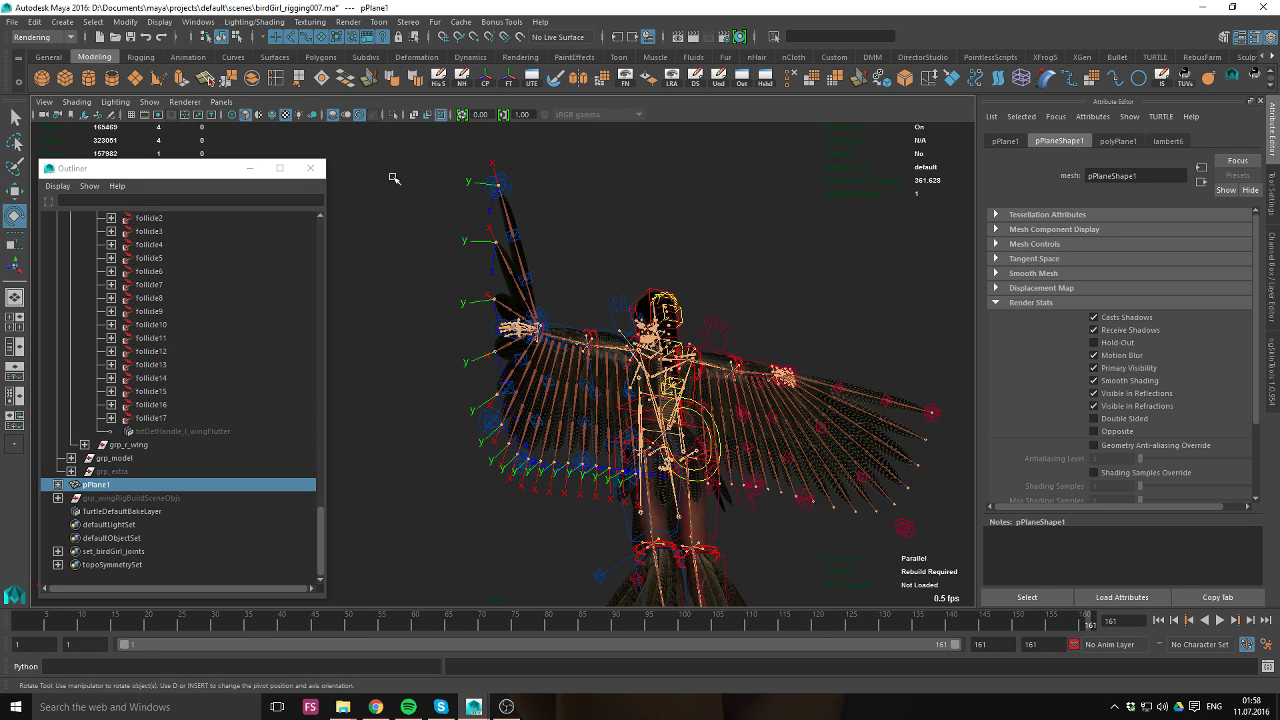
{"action": "left_click", "coordinate": [360, 234]}
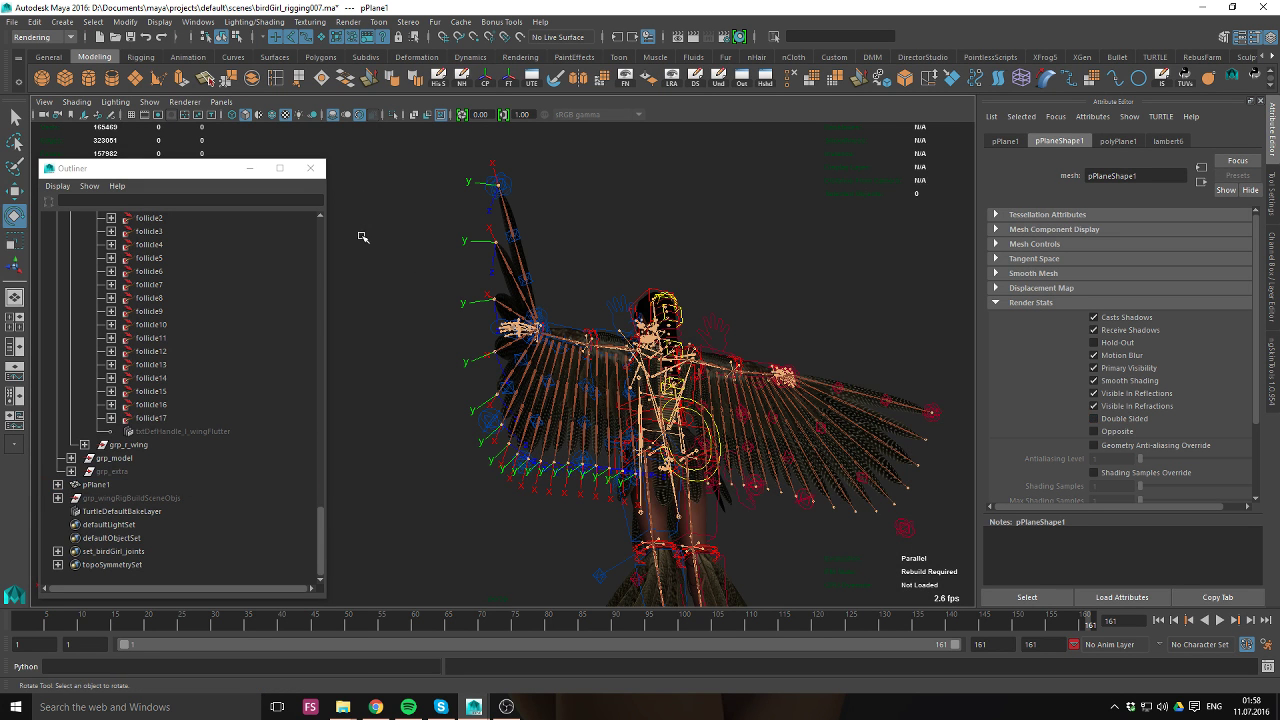
Hide the joints in the viewport and rotate cc_l_wingAlula to fan out the left wing's outer feathers.
{"action": "left_click_drag", "start_coordinate": [383, 277], "coordinate": [685, 350], "text": "alt"}
{"action": "left_click", "coordinate": [571, 426]}
{"action": "left_click_drag", "start_coordinate": [500, 457], "coordinate": [643, 289], "text": "alt"}
{"action": "left_click_drag", "start_coordinate": [629, 350], "coordinate": [660, 246], "text": "alt"}
{"action": "middle_click_drag", "start_coordinate": [660, 246], "coordinate": [686, 306]}
{"action": "left_click_drag", "start_coordinate": [686, 306], "coordinate": [641, 298], "text": "alt"}
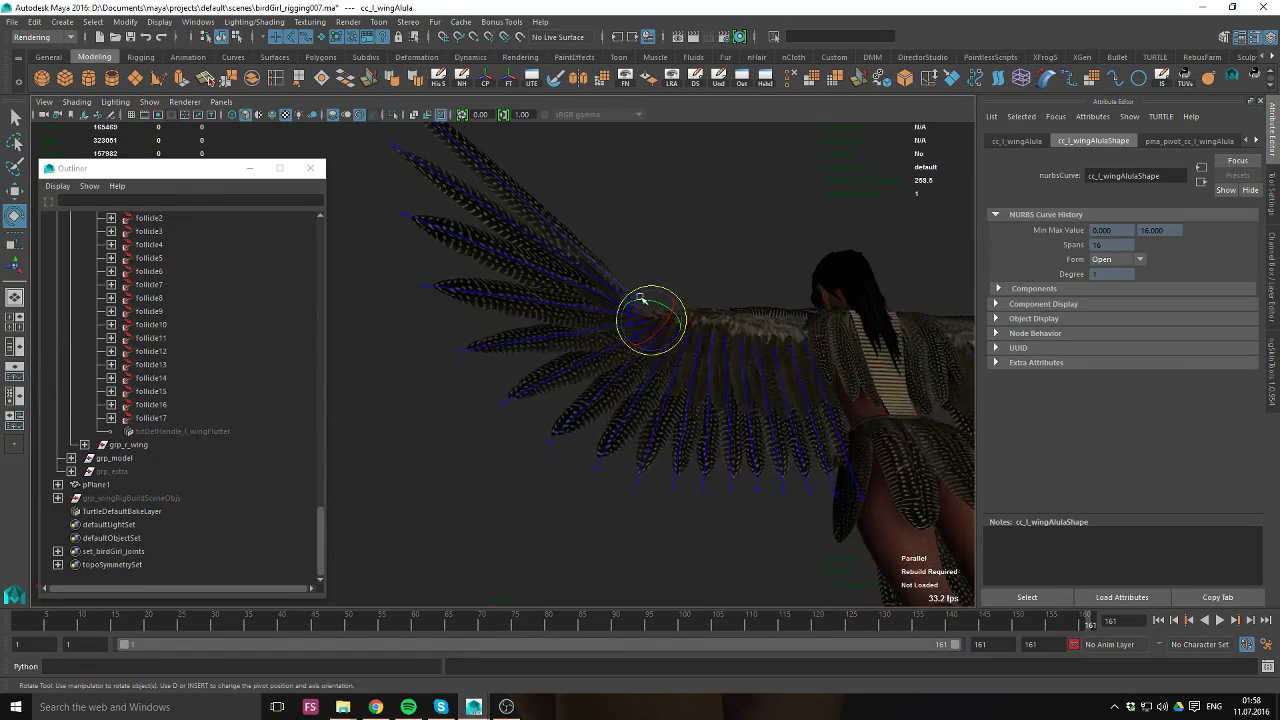
{"action": "left_click_drag", "start_coordinate": [506, 279], "coordinate": [623, 260], "text": "alt"}
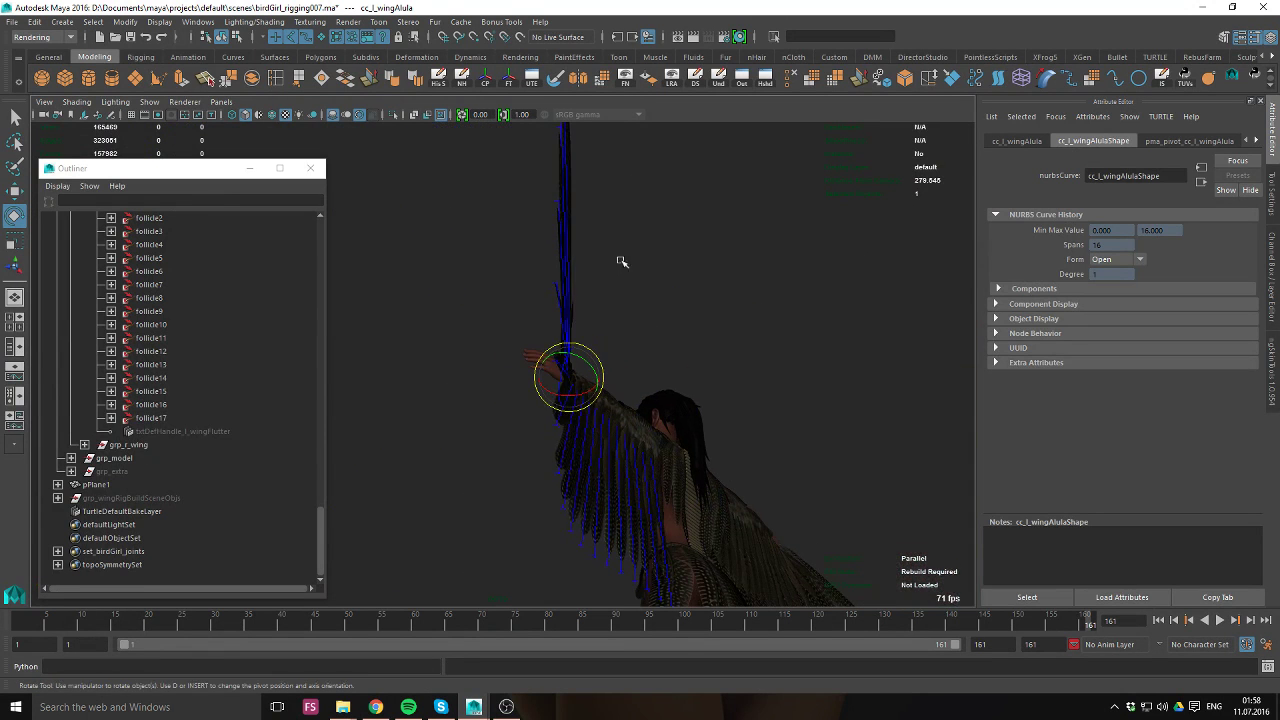
Rotate cc_l_wingAlula further so the left wing's outermost feather lies roughly level with the arm.
{"action": "middle_click_drag", "start_coordinate": [623, 260], "coordinate": [459, 304]}
{"action": "left_click_drag", "start_coordinate": [459, 304], "coordinate": [674, 397], "text": "alt"}
{"action": "middle_click_drag", "start_coordinate": [674, 397], "coordinate": [657, 346]}
{"action": "left_click_drag", "start_coordinate": [657, 346], "coordinate": [714, 300], "text": "alt"}
{"action": "middle_click_drag", "start_coordinate": [714, 300], "coordinate": [640, 350]}
{"action": "left_click_drag", "start_coordinate": [640, 350], "coordinate": [677, 294], "text": "alt"}
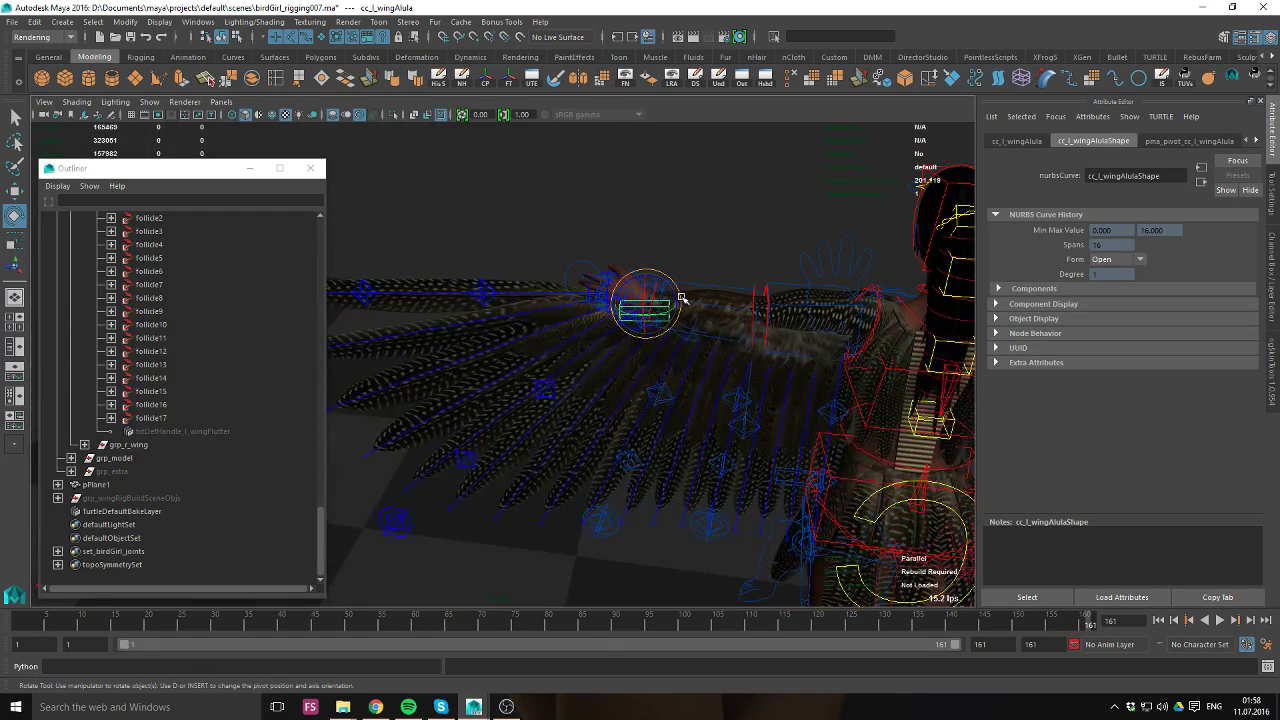
Select follicle1 through follicle17 of the left wing and examine where they sit along the feathers.
{"action": "scroll", "coordinate": [136, 364], "scroll_direction": "up", "scroll_amount": 3}
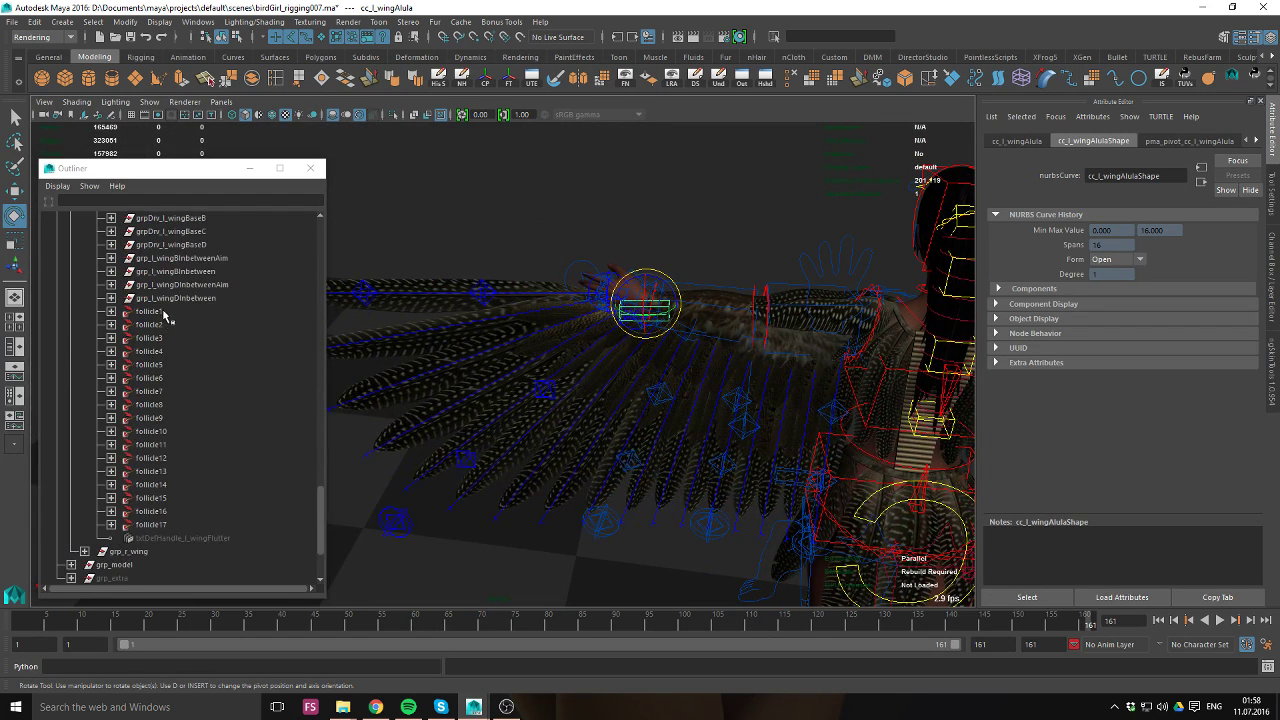
{"action": "left_click_drag", "start_coordinate": [166, 313], "coordinate": [176, 526]}
{"action": "left_click_drag", "start_coordinate": [423, 408], "coordinate": [375, 297], "text": "alt"}
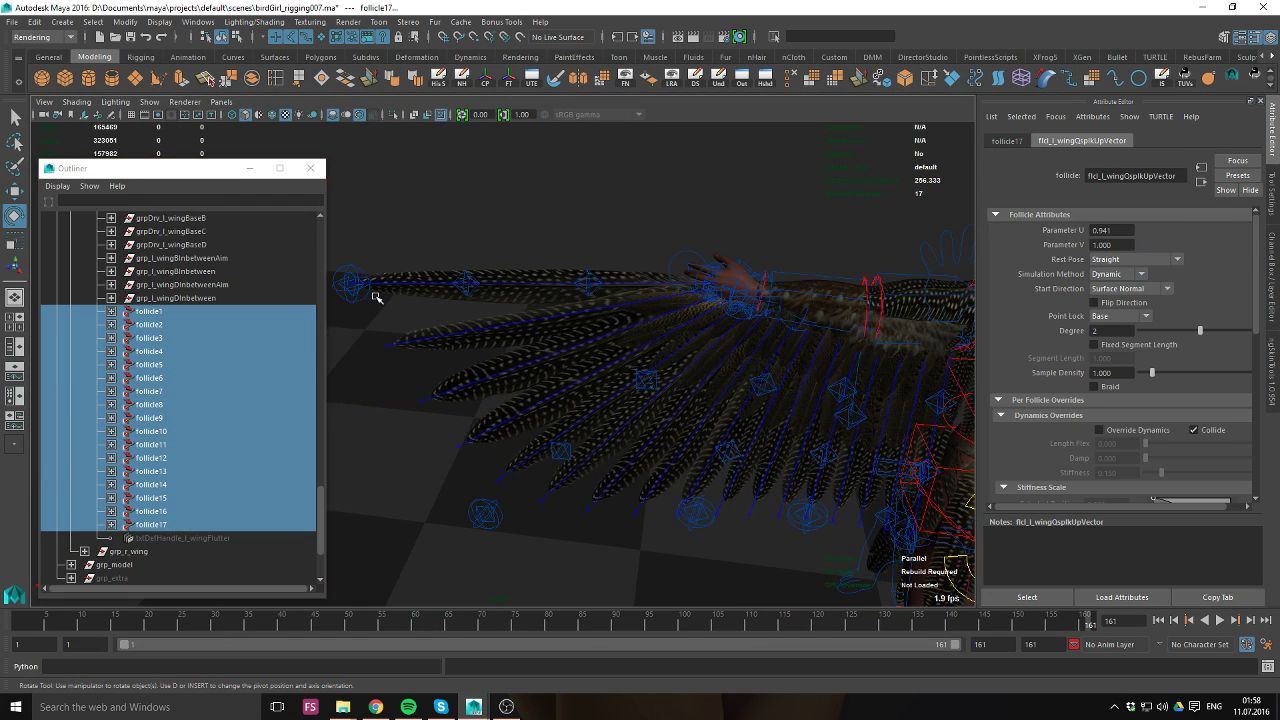
Try Vector (Start/End) as the World Up Type of ikSpl_l_wingK and return it to Vector.
{"action": "scroll", "coordinate": [230, 352], "scroll_direction": "up", "scroll_amount": 5}
{"action": "left_click", "coordinate": [192, 326]}
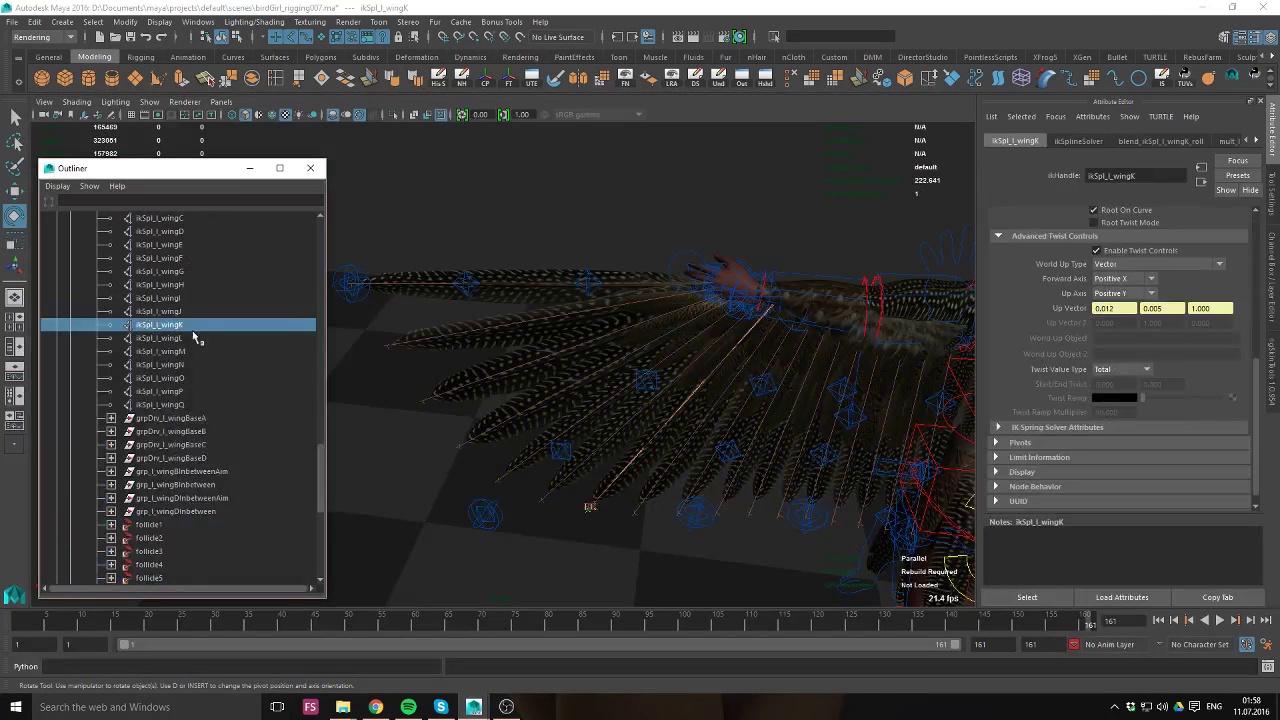
{"action": "left_click", "coordinate": [1139, 251]}
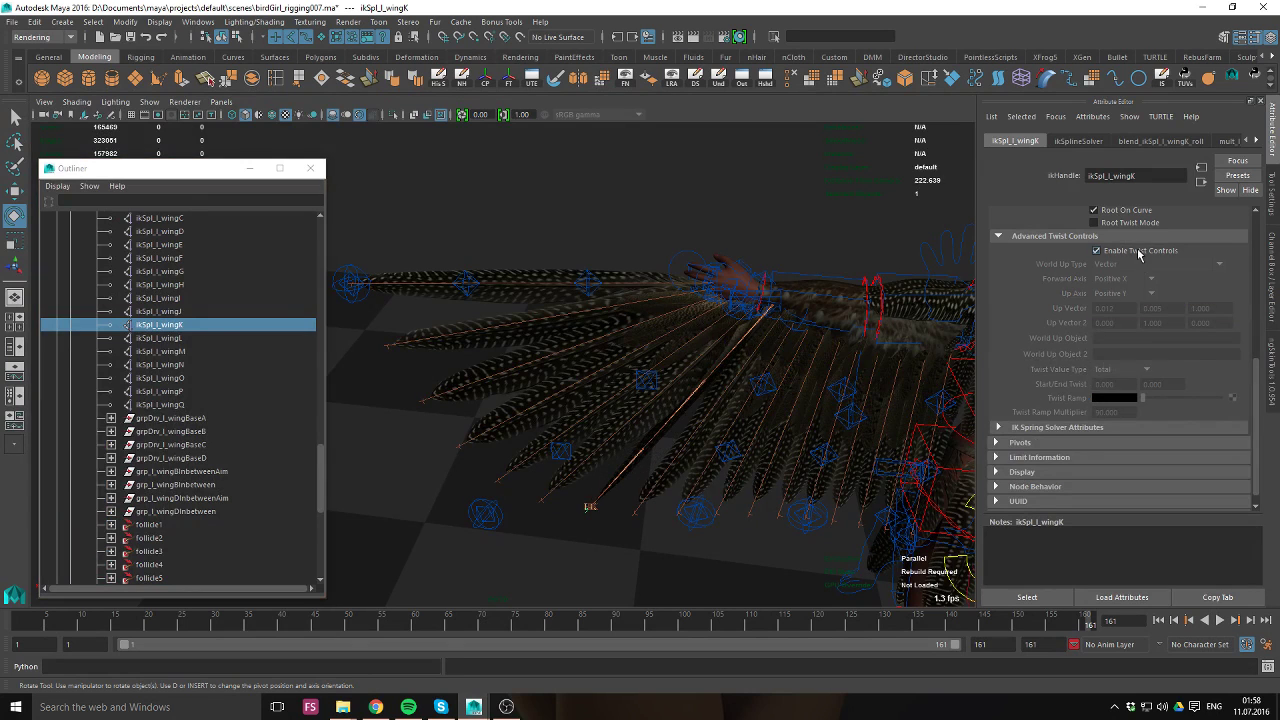
{"action": "left_click", "coordinate": [1142, 264]}
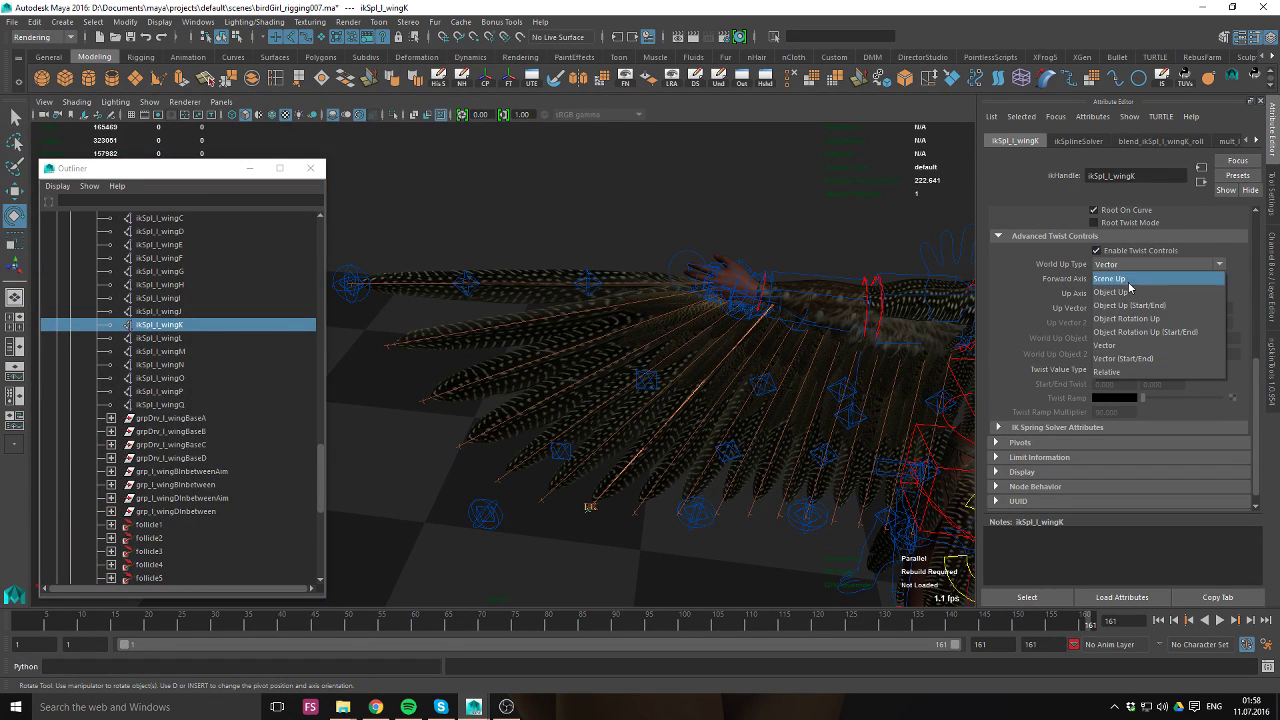
{"action": "left_click", "coordinate": [1149, 357]}
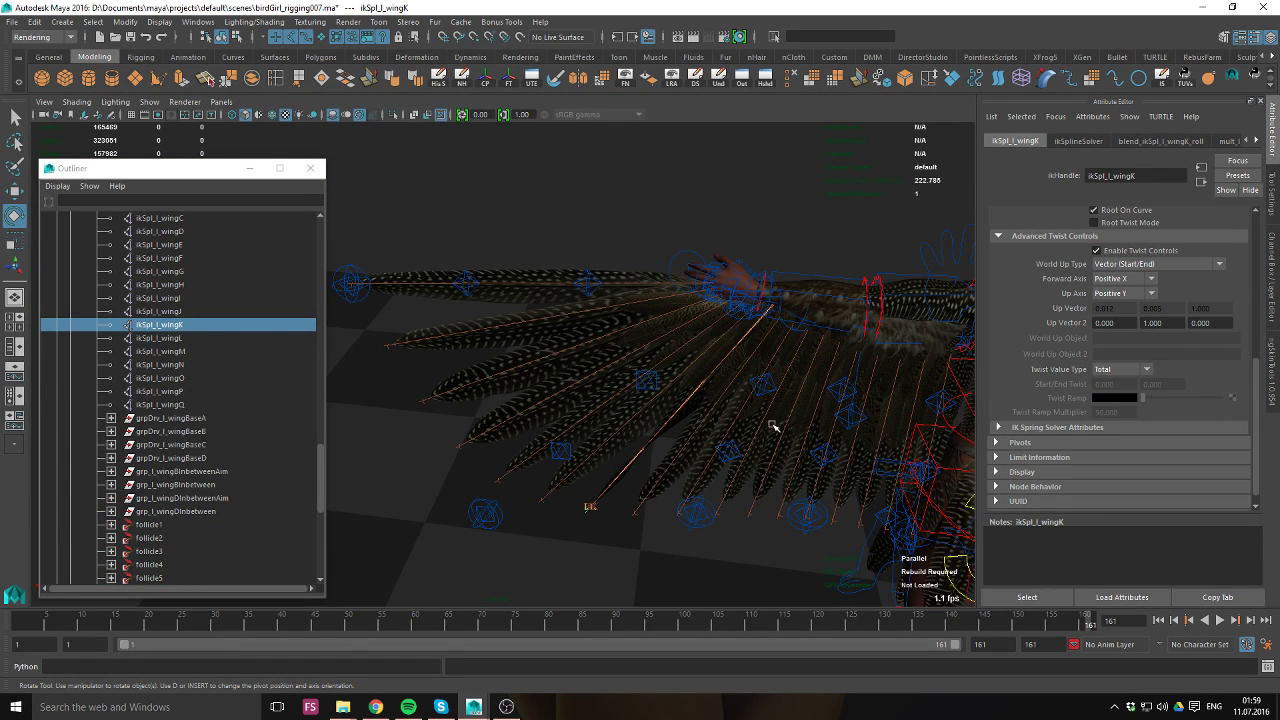
{"action": "left_click", "coordinate": [1138, 262]}
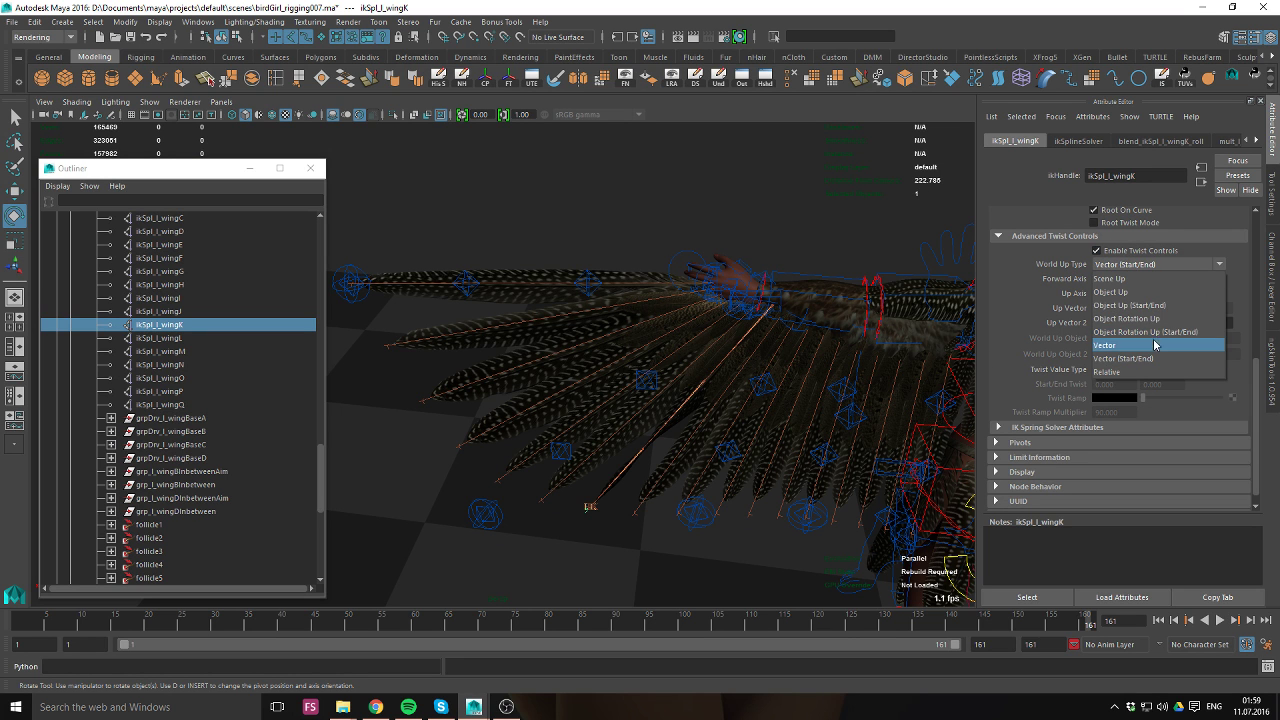
{"action": "left_click", "coordinate": [1148, 352]}
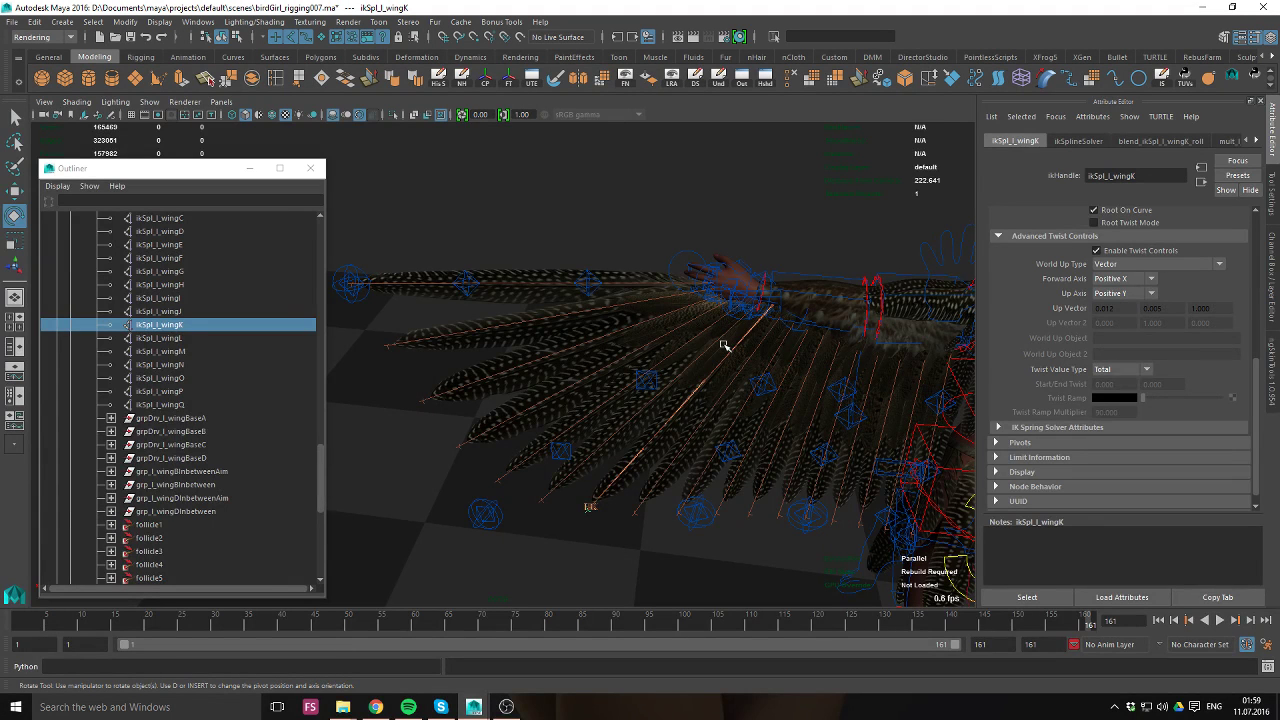
Hide the left wing's rig group grp_rig_l_wing.
{"action": "left_click_drag", "start_coordinate": [638, 351], "coordinate": [680, 377], "text": "alt"}
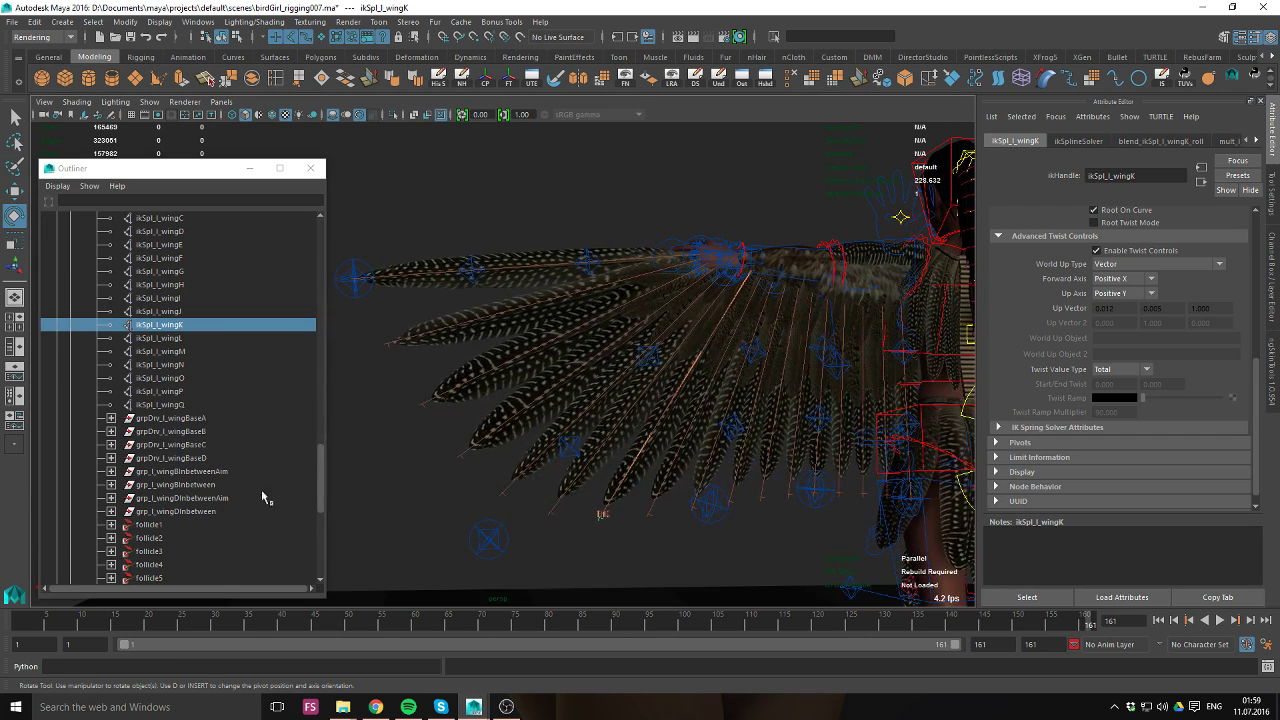
{"action": "scroll", "coordinate": [97, 390], "scroll_direction": "up", "scroll_amount": 5}
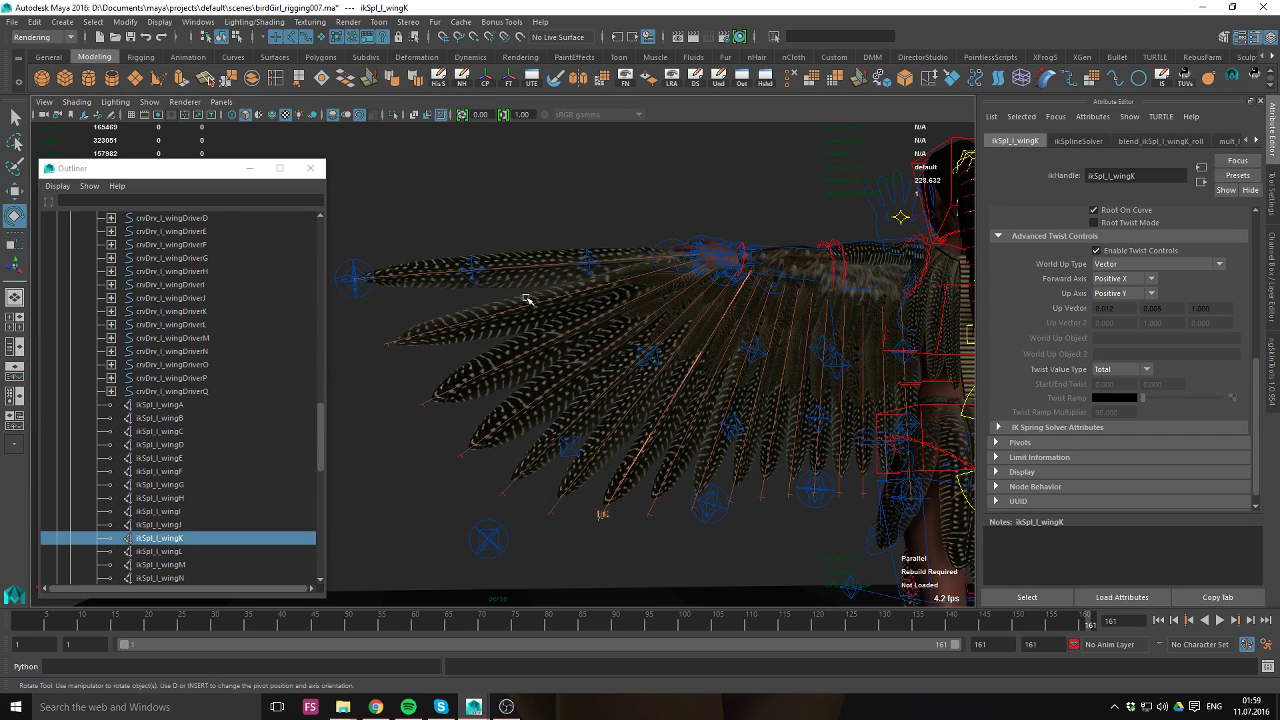
{"action": "scroll", "coordinate": [173, 388], "scroll_direction": "up", "scroll_amount": 8}
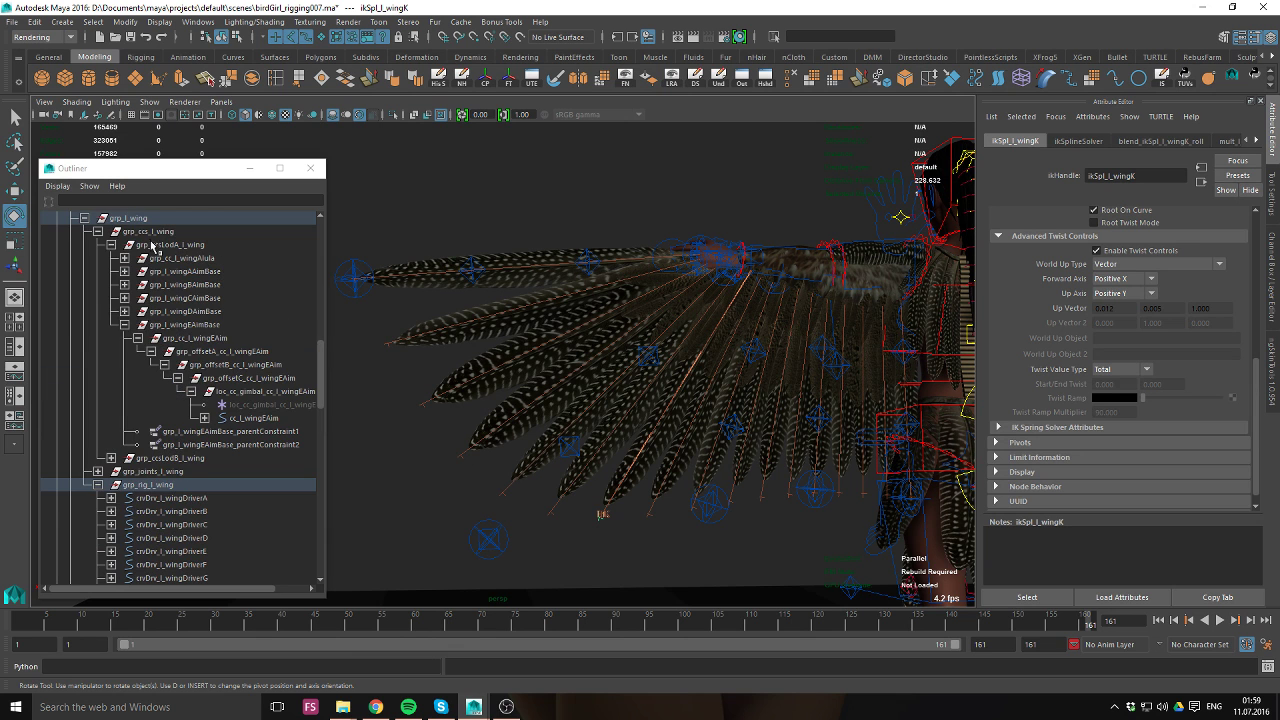
{"action": "left_click", "coordinate": [174, 485]}
{"action": "key", "text": "ctrl+h"}
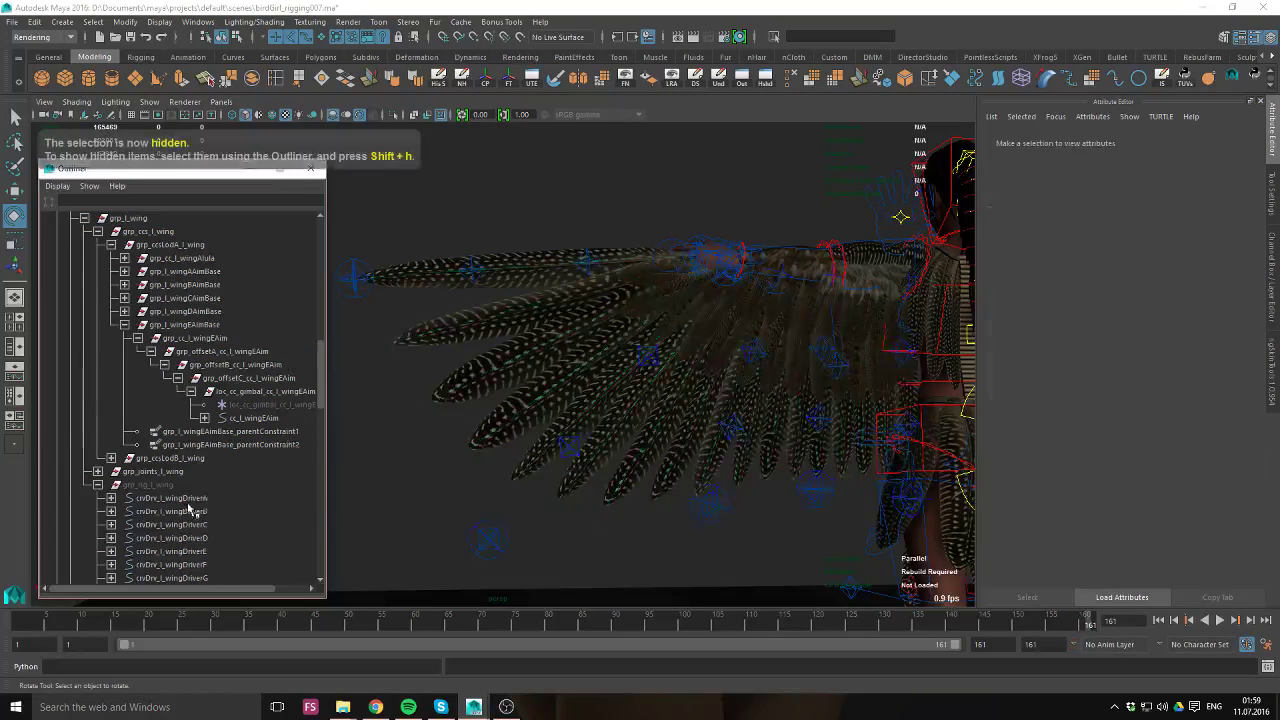
Enable surface selection and select the left wing's primary feather mesh, mesh_l_wingPrimaries.
{"action": "scroll", "coordinate": [190, 510], "scroll_direction": "down", "scroll_amount": 15}
{"action": "left_click", "coordinate": [167, 500]}
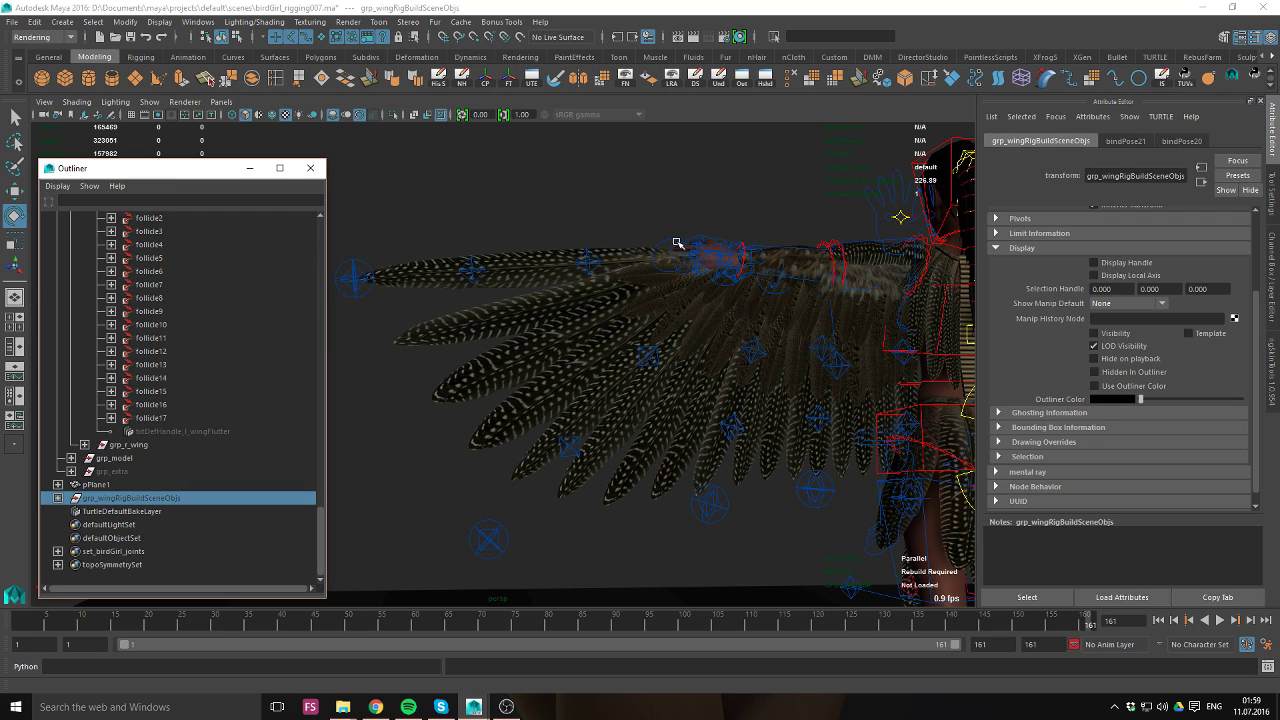
{"action": "left_click", "coordinate": [567, 367]}
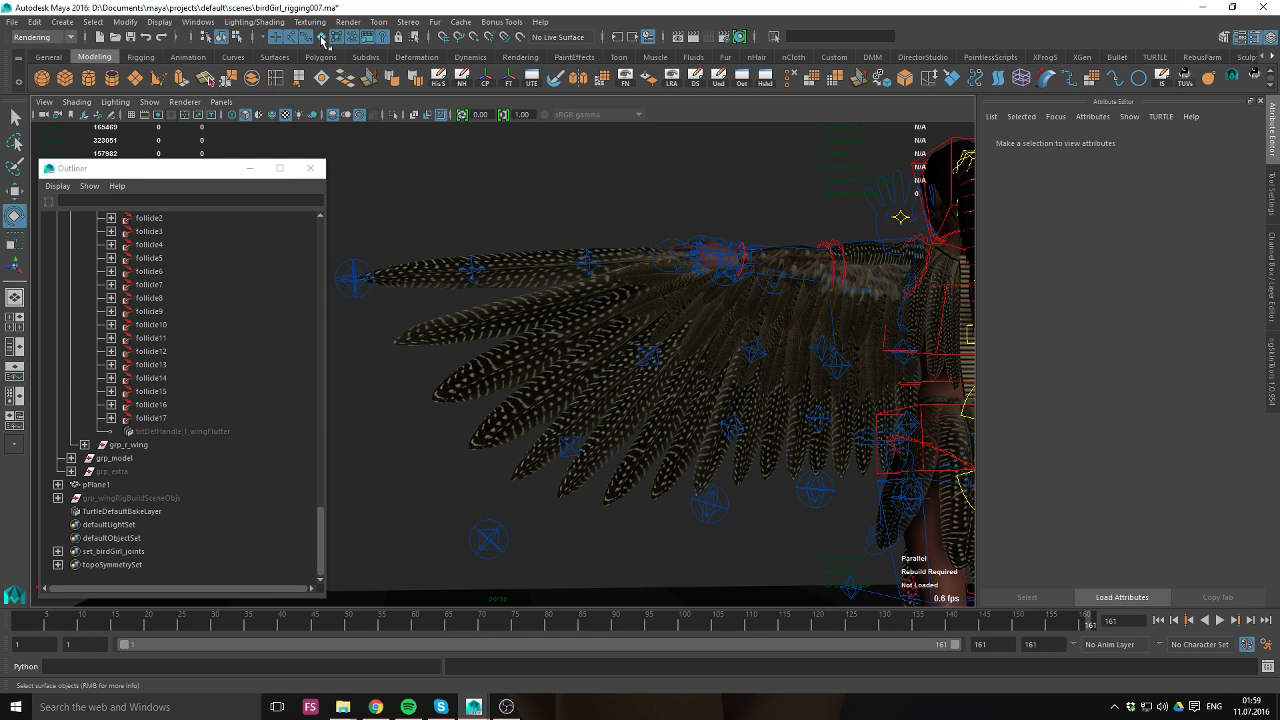
{"action": "left_click", "coordinate": [505, 262]}
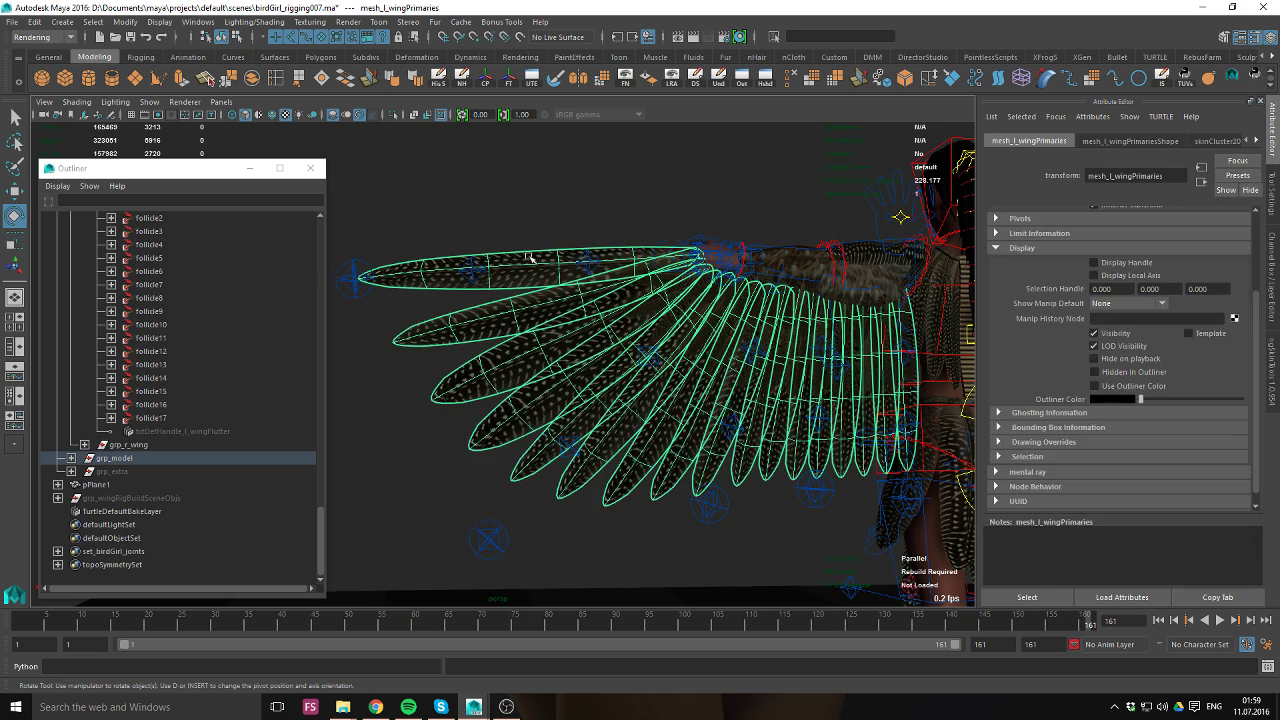
{"action": "left_click_drag", "start_coordinate": [531, 260], "coordinate": [610, 294], "text": "alt"}
{"action": "left_click_drag", "start_coordinate": [708, 430], "coordinate": [700, 355], "text": "alt"}
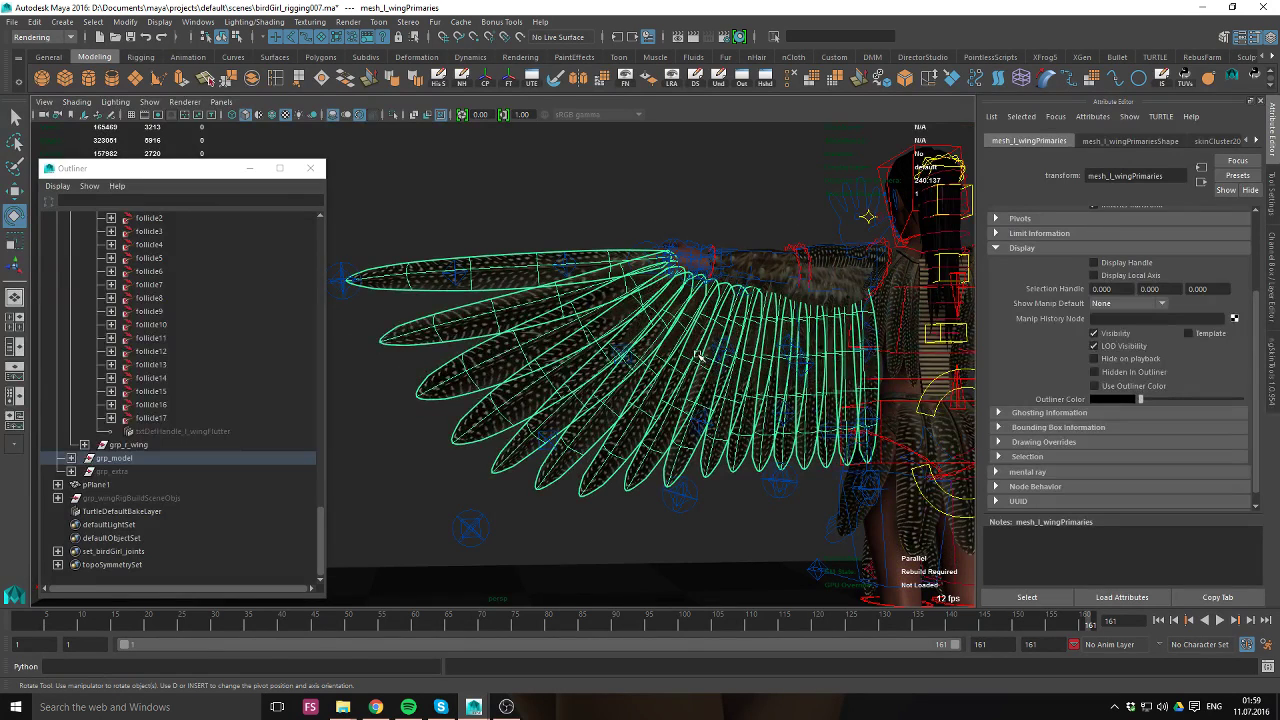
Switch to the Modeling menu set, inspect the Combine Skinning setting in the Combine options, and close them without applying.
{"action": "key", "text": "F3"}
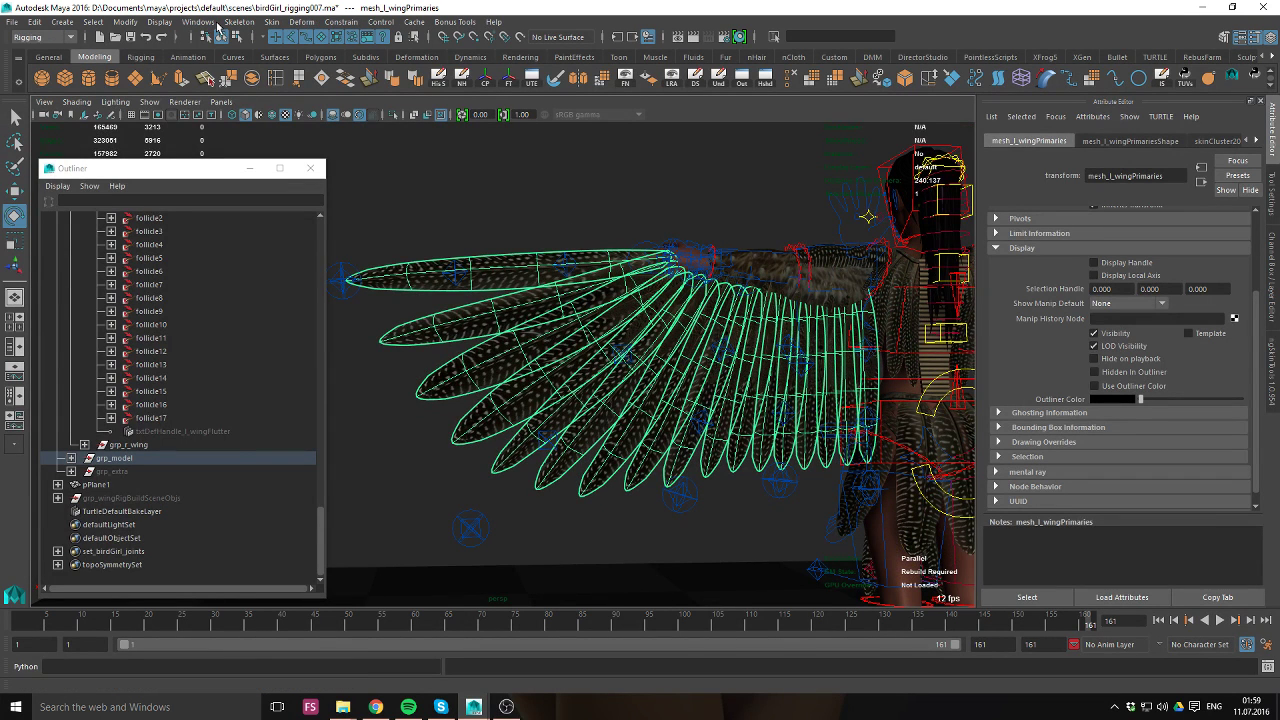
{"action": "key", "text": "F2"}
{"action": "left_click", "coordinate": [228, 22]}
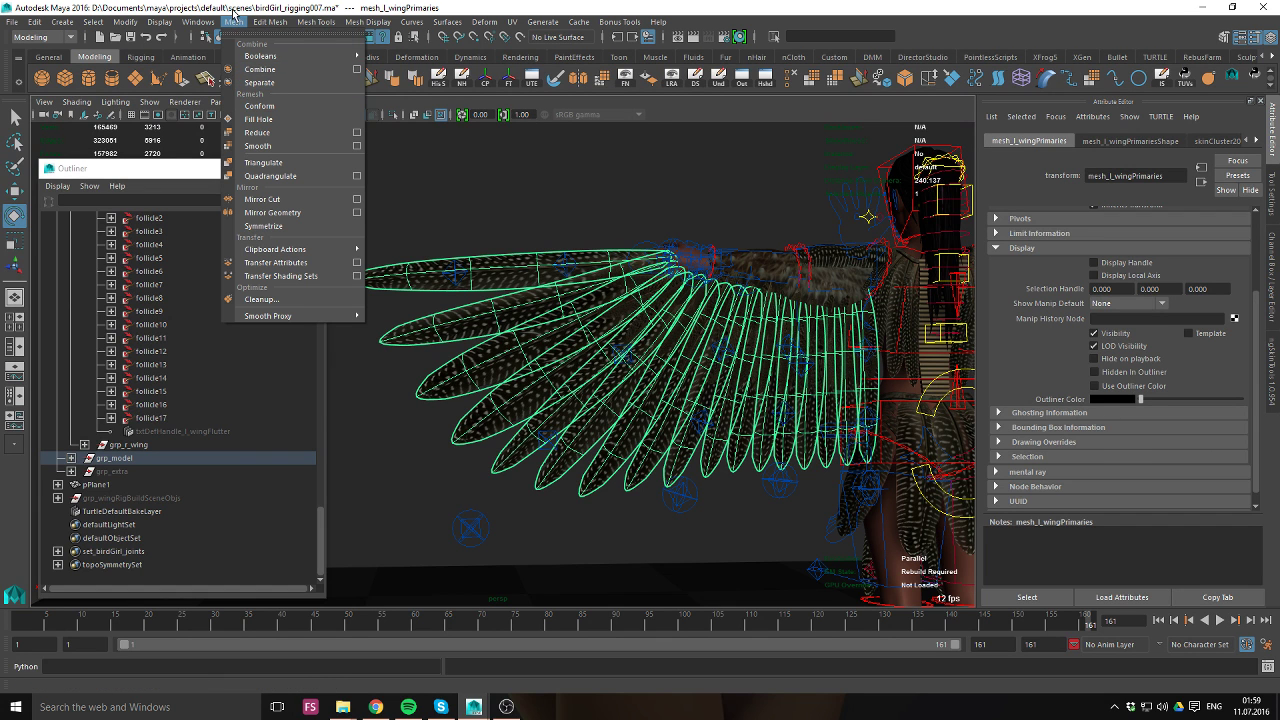
{"action": "left_click", "coordinate": [357, 69]}
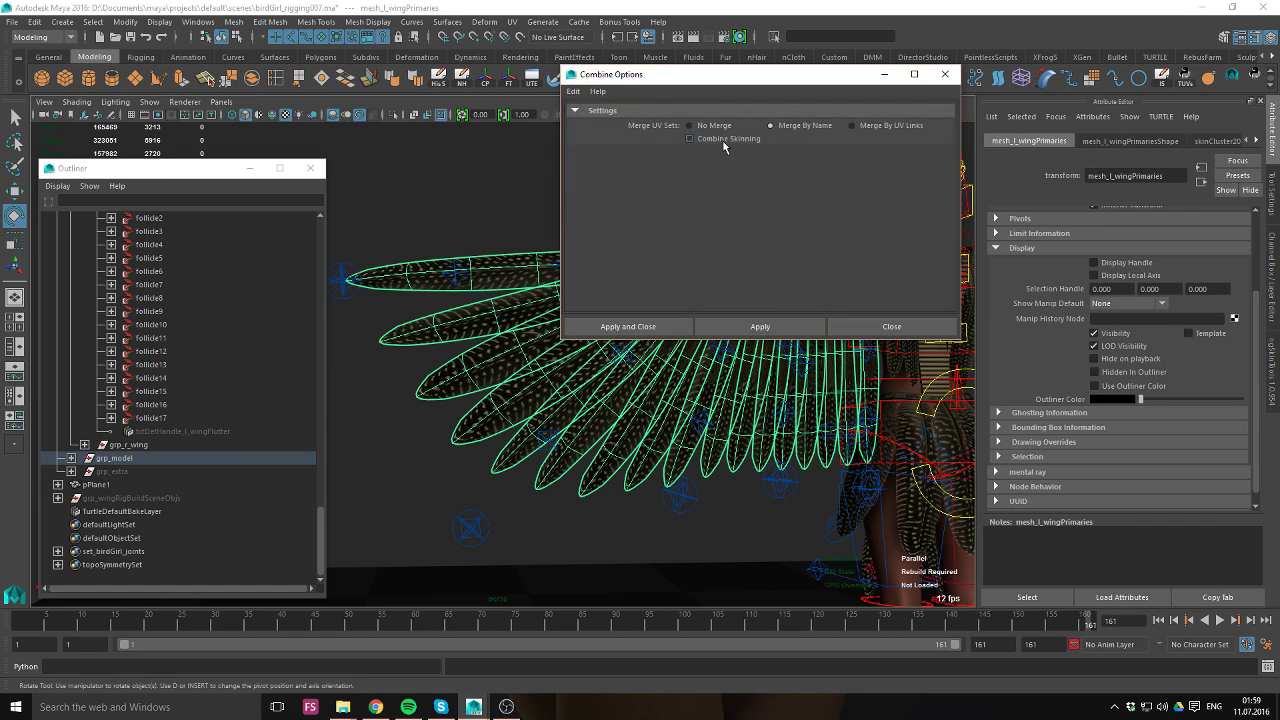
{"action": "left_click", "coordinate": [870, 326]}
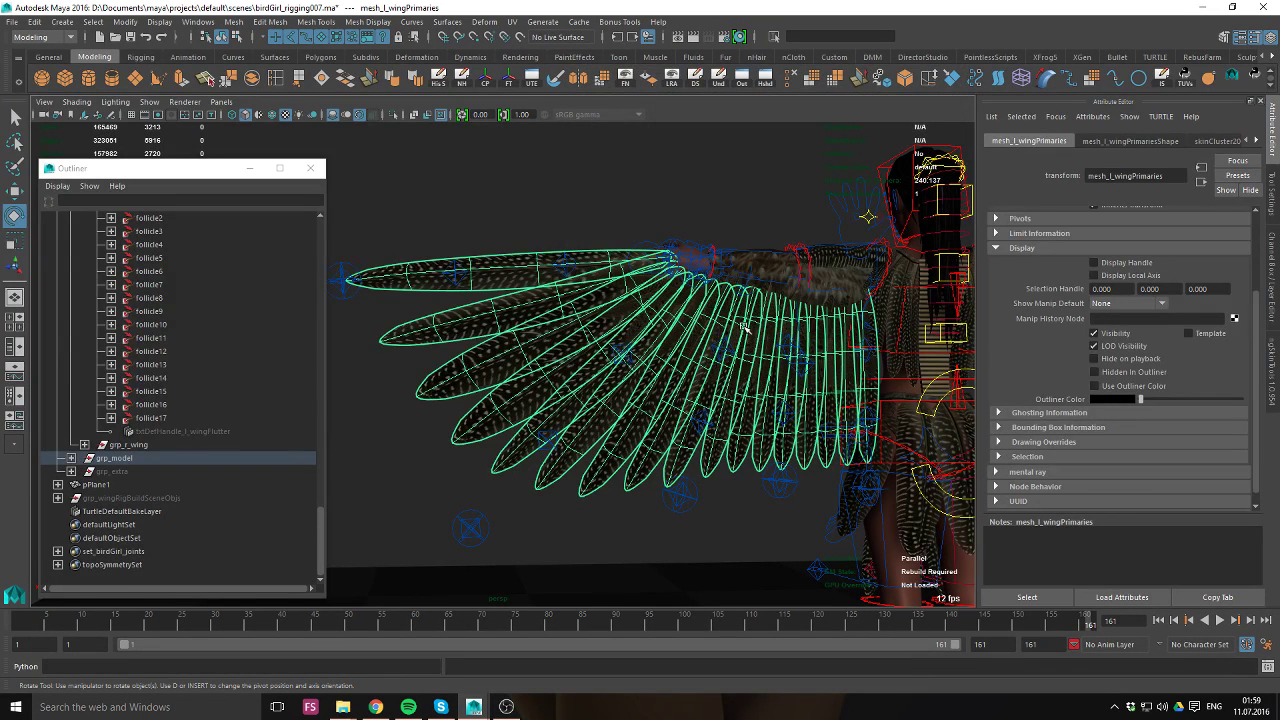
Show the Channel Box in place of the Attribute Editor and frame the left wing closer.
{"action": "left_click", "coordinate": [466, 88]}
{"action": "key", "text": "ctrl+a"}
{"action": "scroll", "coordinate": [635, 342], "scroll_direction": "up", "scroll_amount": 1}
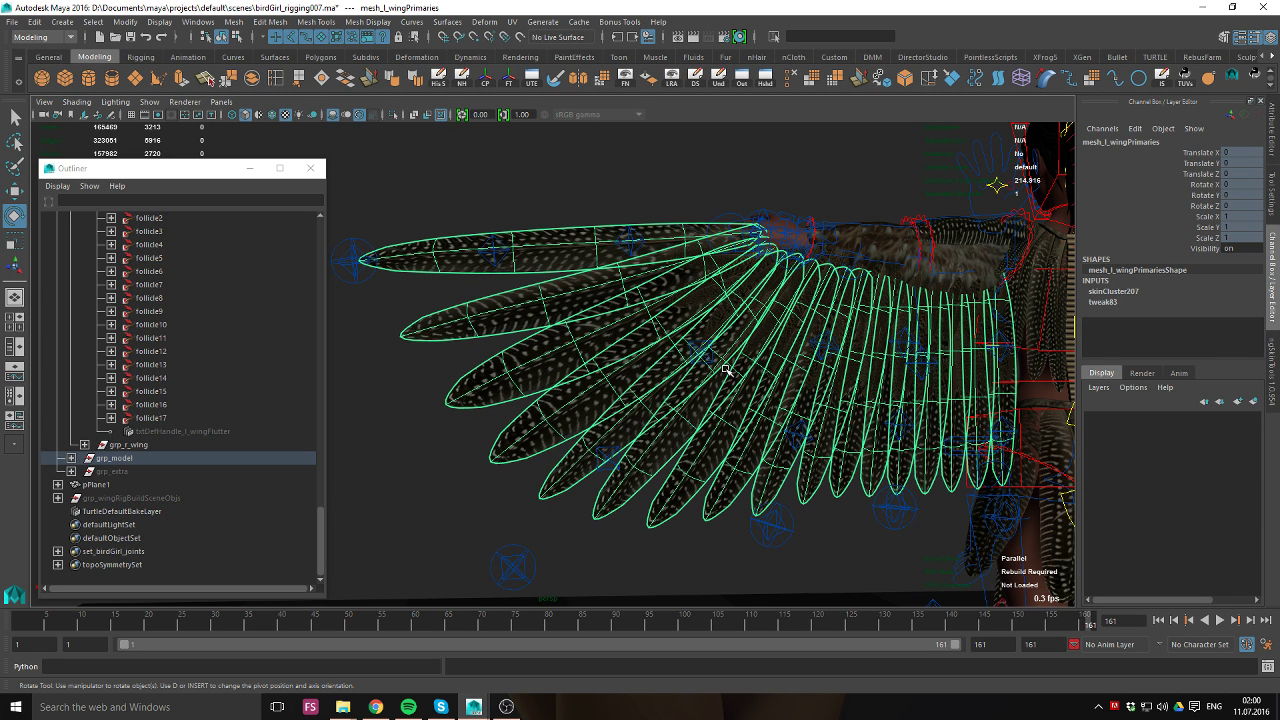
{"action": "middle_click_drag", "start_coordinate": [552, 329], "coordinate": [508, 317], "text": "alt"}
Move the feather control cc_l_wingEAim down and inward to about -15.4 in X and -32.3 in Y.
{"action": "left_click", "coordinate": [462, 268]}
{"action": "key", "text": "w"}
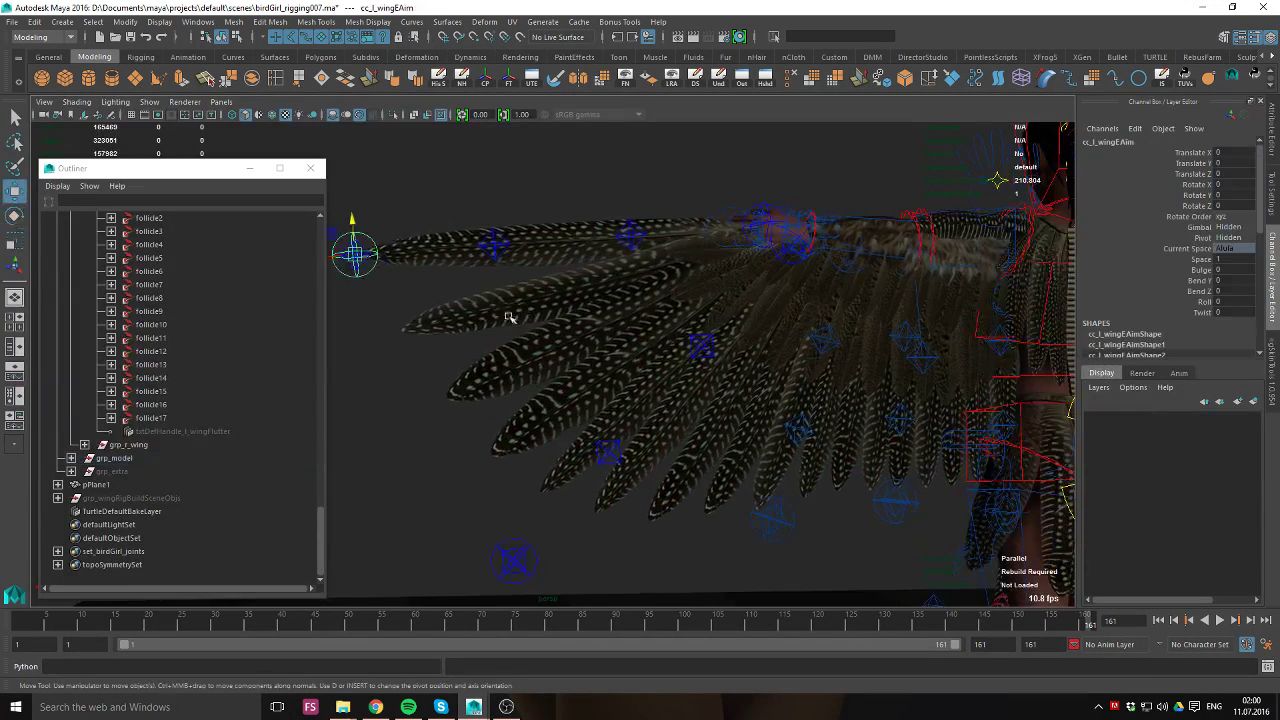
{"action": "left_click_drag", "start_coordinate": [368, 256], "coordinate": [456, 403]}
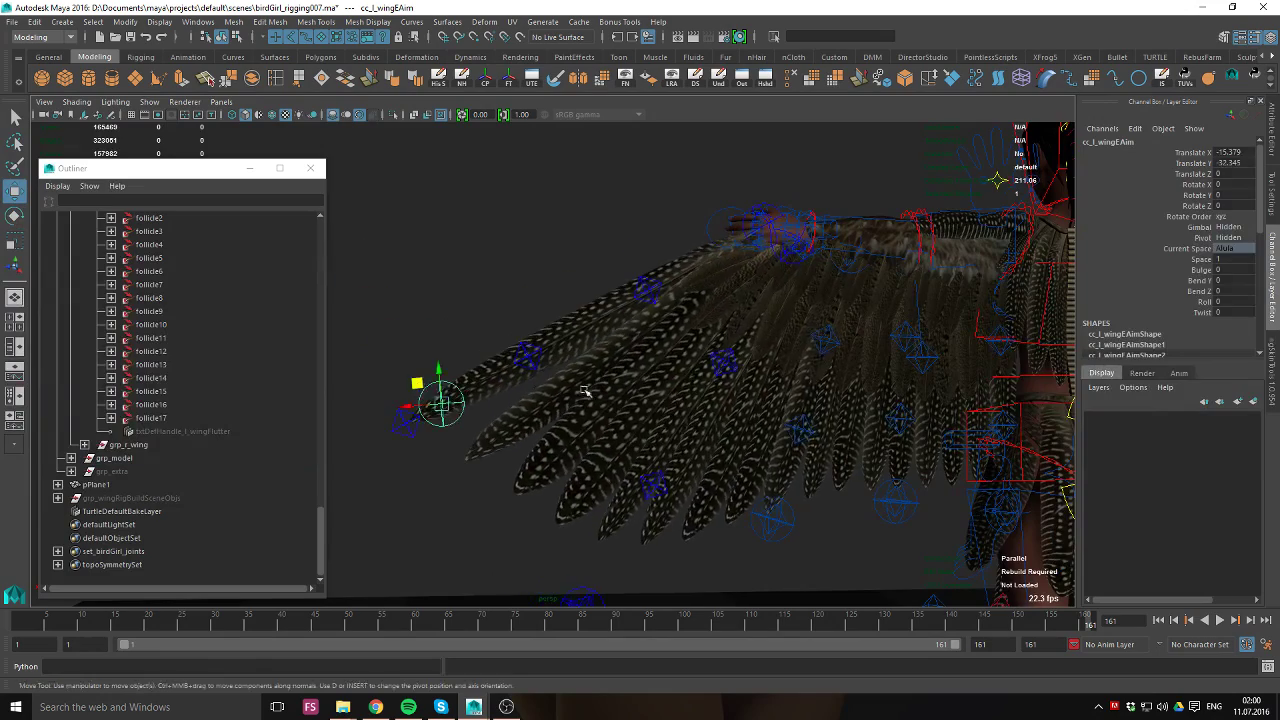
Select the covert feather mesh mesh_l_wingCovertsRearB and examine how it follows the lowered primary feathers.
{"action": "left_click", "coordinate": [520, 389]}
{"action": "right_click_drag", "start_coordinate": [520, 389], "coordinate": [612, 389], "text": "alt"}
{"action": "left_click", "coordinate": [646, 287]}
{"action": "right_click_drag", "start_coordinate": [648, 290], "coordinate": [738, 294], "text": "alt"}
{"action": "middle_click_drag", "start_coordinate": [738, 294], "coordinate": [645, 314], "text": "alt"}
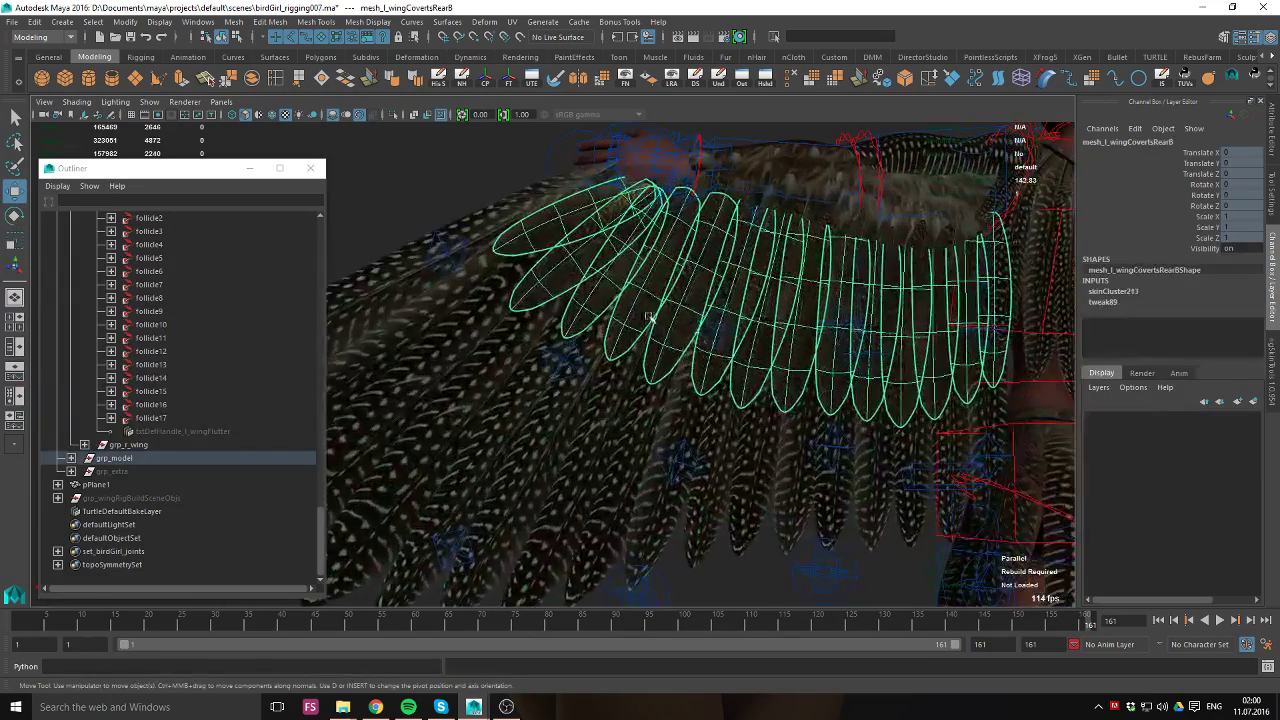
{"action": "left_click_drag", "start_coordinate": [839, 358], "coordinate": [656, 340], "text": "alt"}
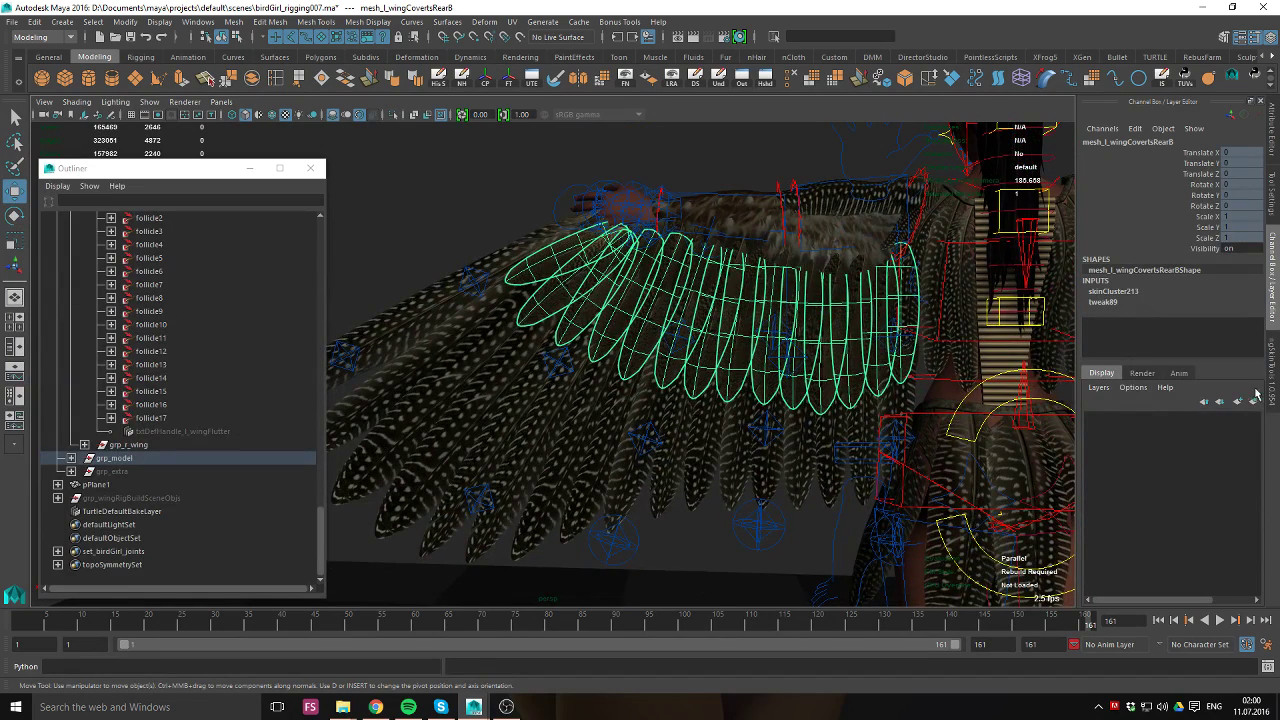
{"action": "middle_click_drag", "start_coordinate": [1004, 368], "coordinate": [1258, 395], "text": "alt"}
Select cc_l_wingEAim, examine the lowered feathers from other angles, and undo the control's move.
{"action": "left_click", "coordinate": [498, 447]}
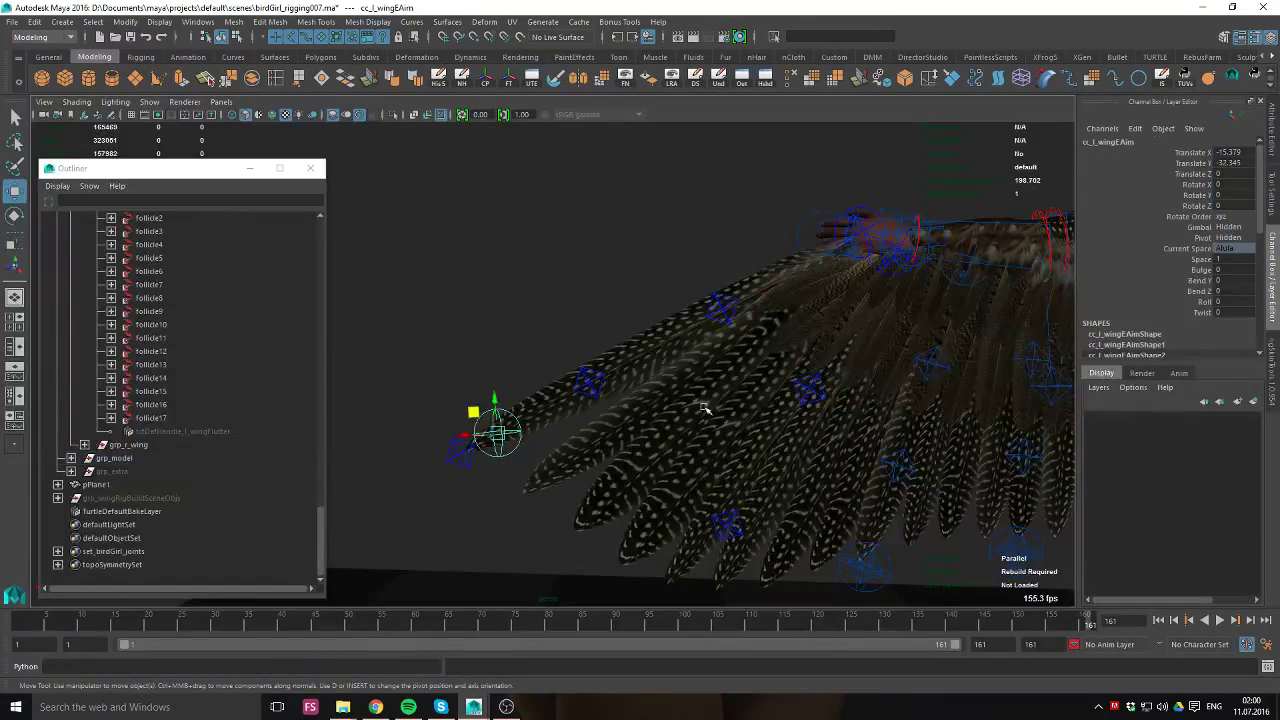
{"action": "middle_click_drag", "start_coordinate": [700, 406], "coordinate": [745, 335]}
{"action": "middle_click_drag", "start_coordinate": [643, 293], "coordinate": [795, 402]}
{"action": "left_click_drag", "start_coordinate": [640, 304], "coordinate": [693, 361], "text": "alt"}
{"action": "middle_click_drag", "start_coordinate": [693, 361], "coordinate": [1130, 24]}
{"action": "middle_click_drag", "start_coordinate": [520, 463], "coordinate": [563, 463]}
{"action": "left_click_drag", "start_coordinate": [600, 435], "coordinate": [669, 380], "text": "alt"}
{"action": "key", "text": "ctrl+z"}
{"action": "middle_click_drag", "start_coordinate": [635, 262], "coordinate": [663, 319], "text": "alt"}
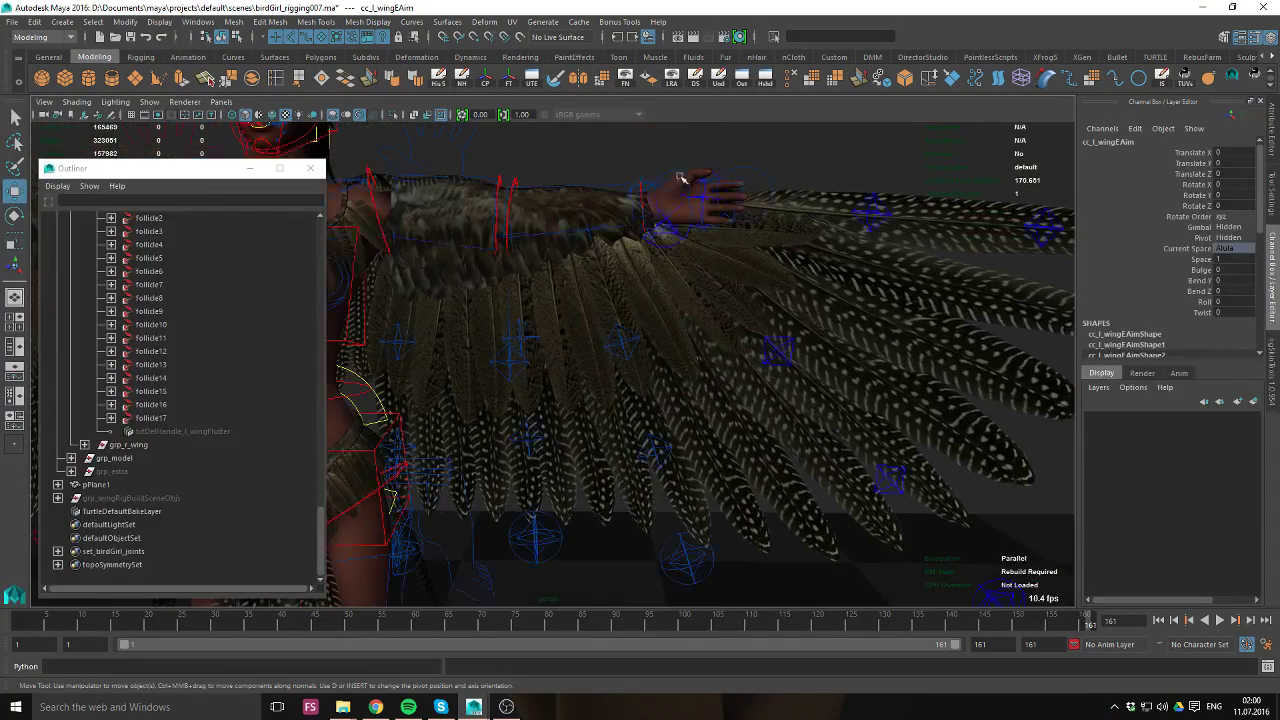
Clear the selection, bring the whole left wing into view from behind, and narrow the Outliner.
{"action": "left_click_drag", "start_coordinate": [746, 205], "coordinate": [460, 207], "text": "alt"}
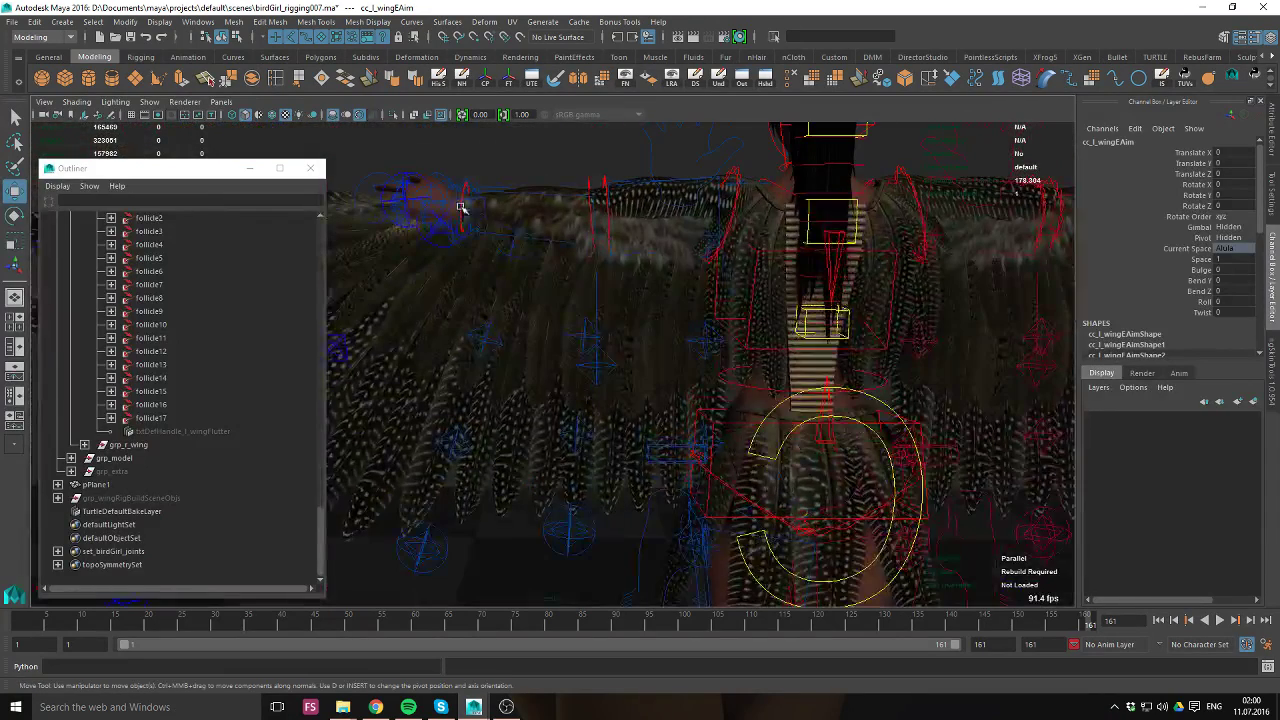
{"action": "left_click", "coordinate": [460, 206]}
{"action": "middle_click_drag", "start_coordinate": [520, 187], "coordinate": [694, 219], "text": "alt"}
{"action": "left_click", "coordinate": [653, 165]}
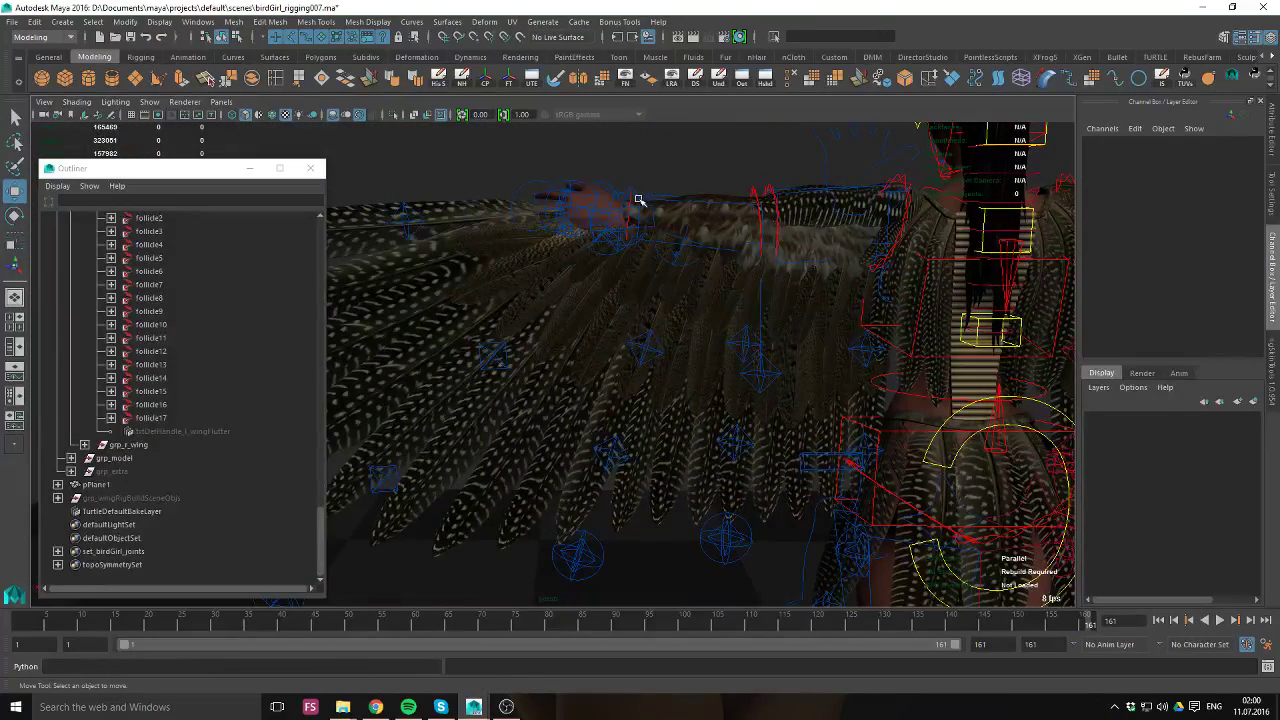
{"action": "left_click_drag", "start_coordinate": [640, 200], "coordinate": [224, 247], "text": "alt"}
{"action": "left_click_drag", "start_coordinate": [300, 280], "coordinate": [655, 244], "text": "alt"}
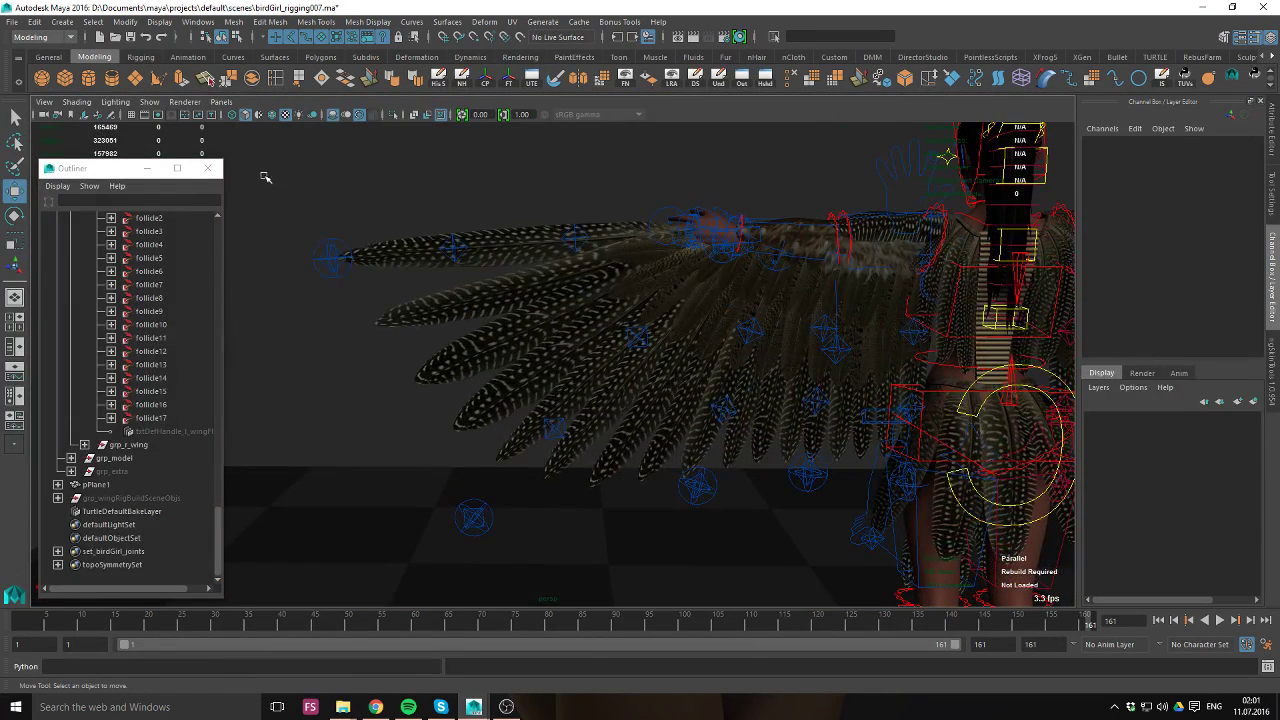
Rotate the left arm upward with its control so the left wing is raised above the shoulder.
{"action": "left_click", "coordinate": [333, 241]}
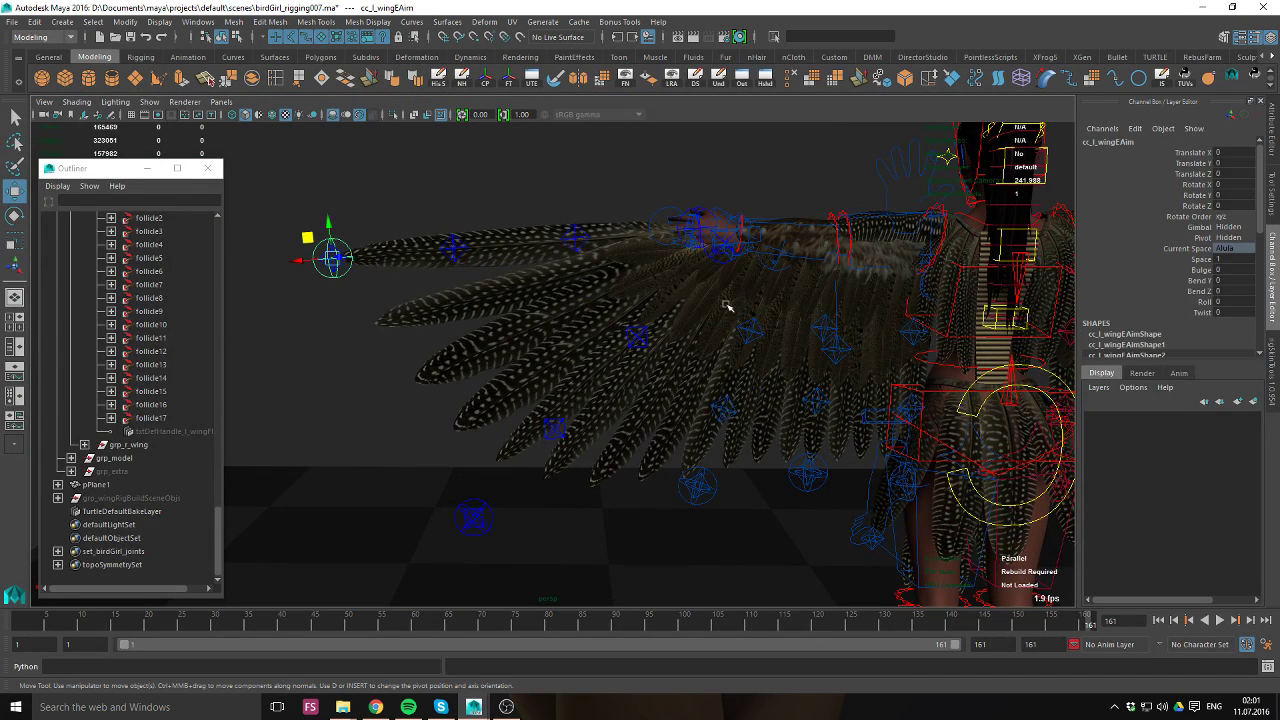
{"action": "left_click", "coordinate": [766, 218]}
{"action": "left_click_drag", "start_coordinate": [766, 218], "coordinate": [645, 490], "text": "alt"}
{"action": "key", "text": "e"}
{"action": "left_click", "coordinate": [695, 242]}
Select the innermost wing control cc_l_wingAAim and look through its Current Space options without changing them.
{"action": "left_click", "coordinate": [668, 477]}
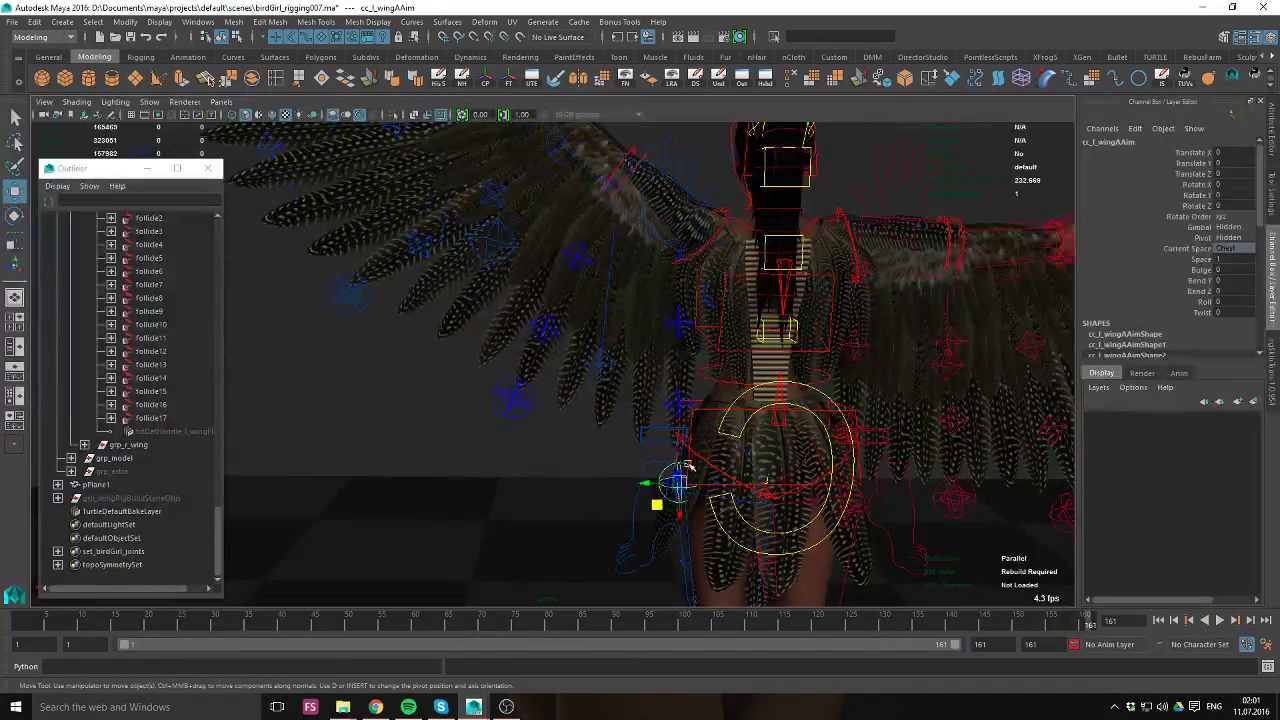
{"action": "key", "text": "w"}
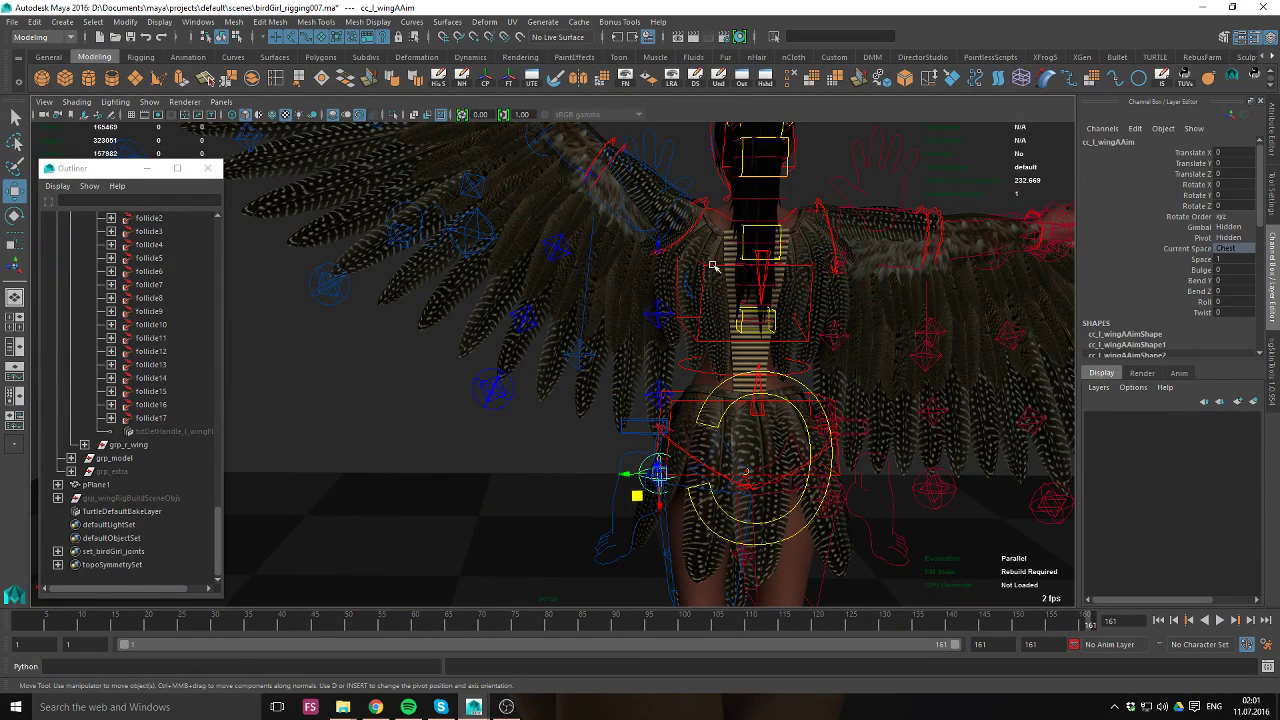
{"action": "left_click", "coordinate": [1238, 250]}
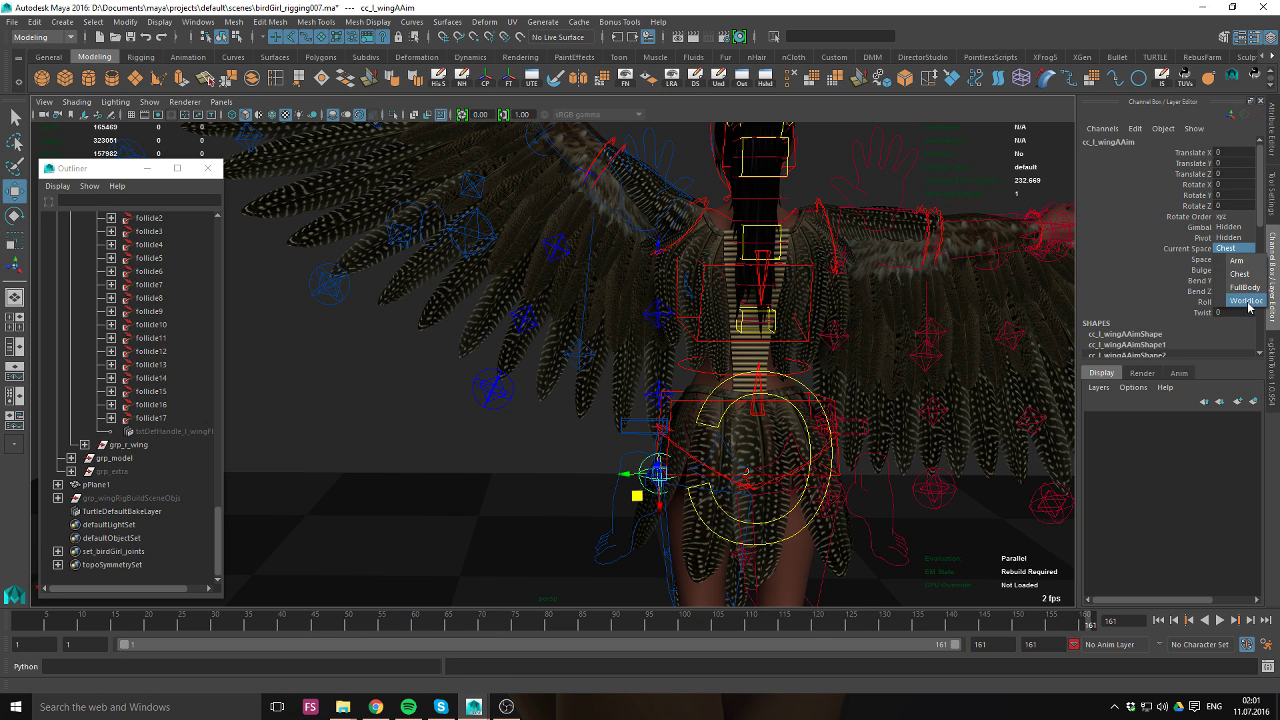
{"action": "left_click", "coordinate": [1165, 280]}
Select the left arm's FK control cc_fk_jBnd_l_arm and lower the left arm beside the body.
{"action": "left_click_drag", "start_coordinate": [604, 307], "coordinate": [787, 330], "text": "alt"}
{"action": "left_click", "coordinate": [808, 370]}
{"action": "key", "text": "w"}
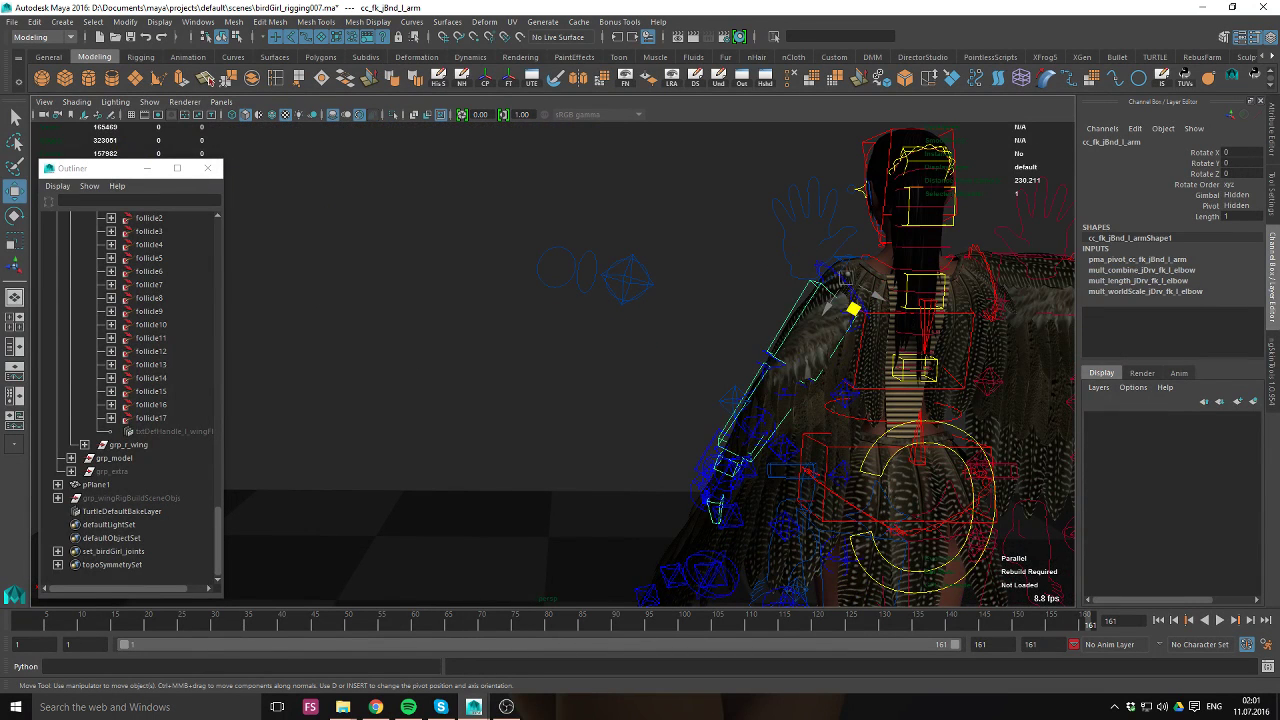
Undo the lowering of the left arm and clear the selection.
{"action": "key", "text": "ctrl+z"}
{"action": "middle_click_drag", "start_coordinate": [720, 257], "coordinate": [757, 261], "text": "alt"}
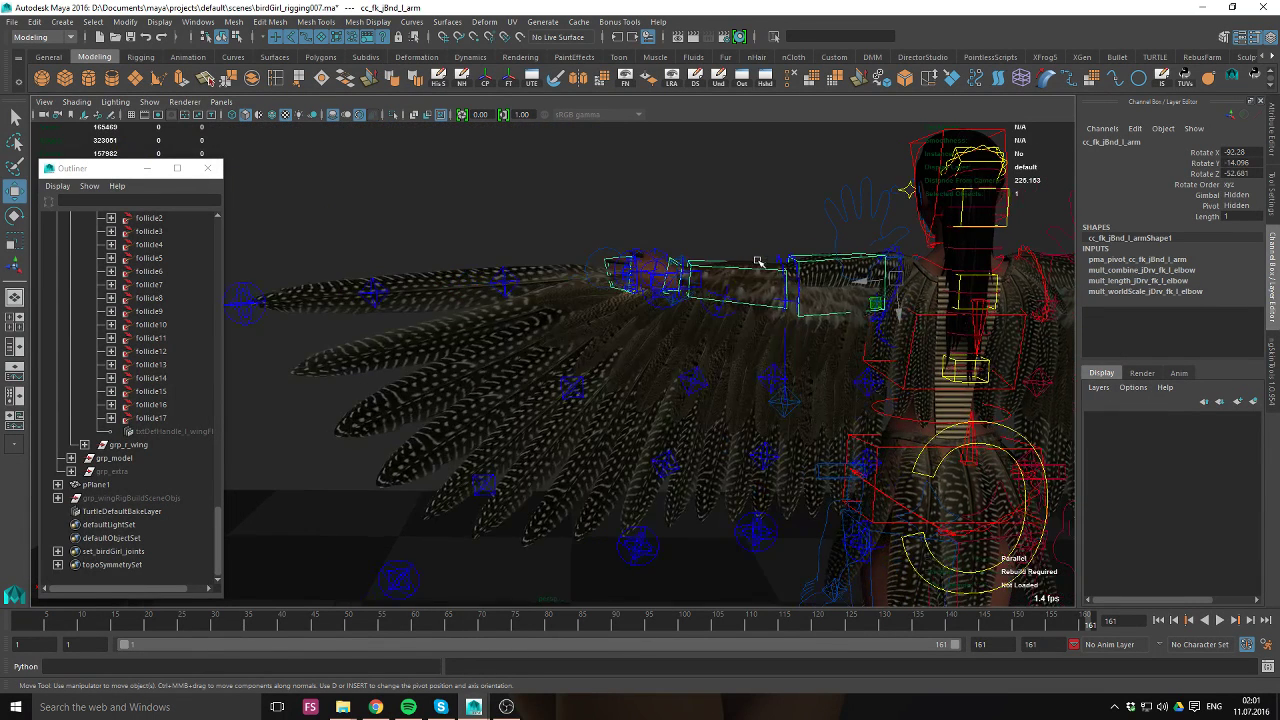
{"action": "left_click", "coordinate": [371, 289]}
{"action": "left_click", "coordinate": [257, 312]}
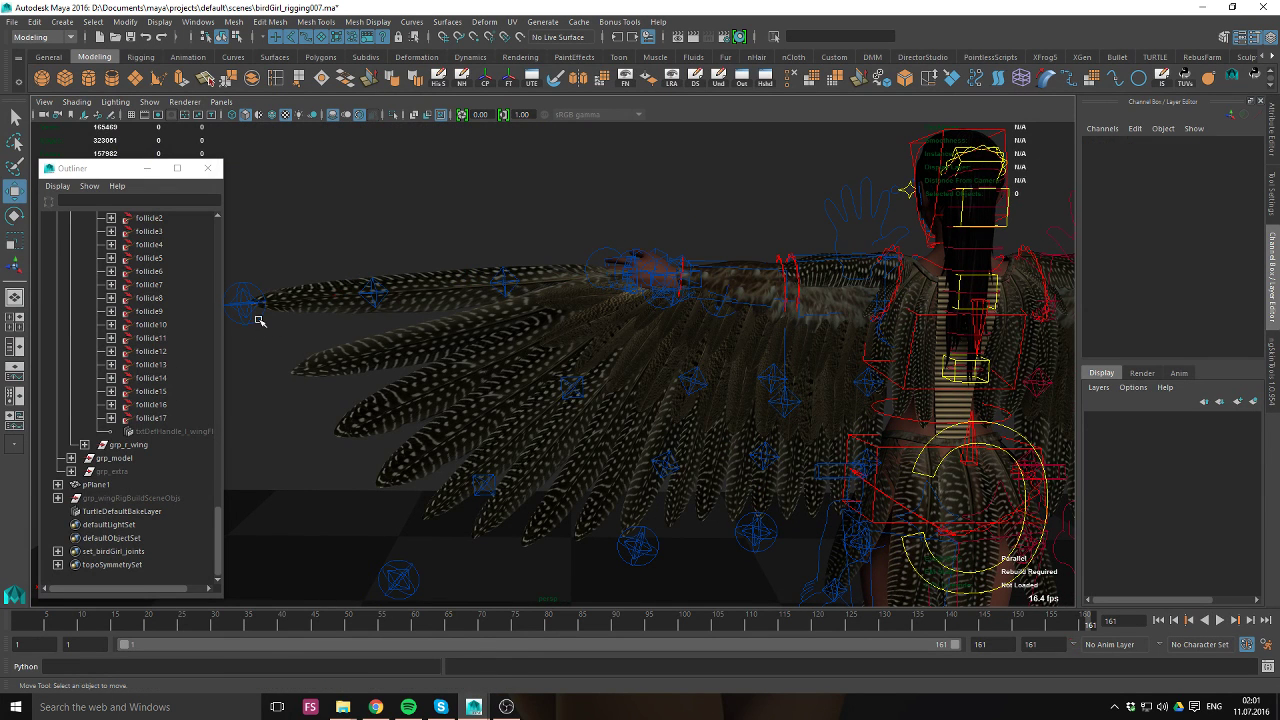
{"action": "left_click_drag", "start_coordinate": [715, 315], "coordinate": [729, 366], "text": "alt"}
{"action": "left_click", "coordinate": [803, 285]}
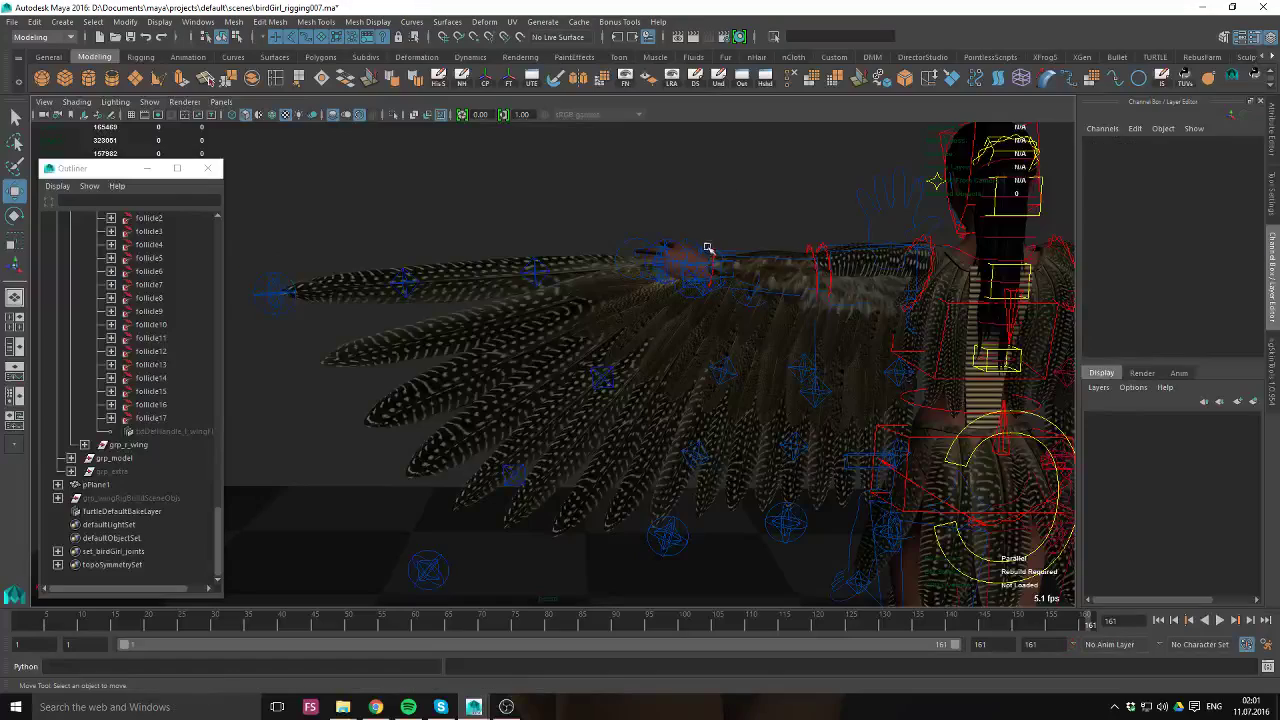
Select the alula control cc_l_wingAlula at the left wrist and rotate it about -13.6° in Z to swing the outer feathers down.
{"action": "middle_click_drag", "start_coordinate": [707, 248], "coordinate": [640, 328], "text": "alt"}
{"action": "right_click_drag", "start_coordinate": [640, 328], "coordinate": [837, 366], "text": "alt"}
{"action": "left_click", "coordinate": [744, 321]}
{"action": "key", "text": "e"}
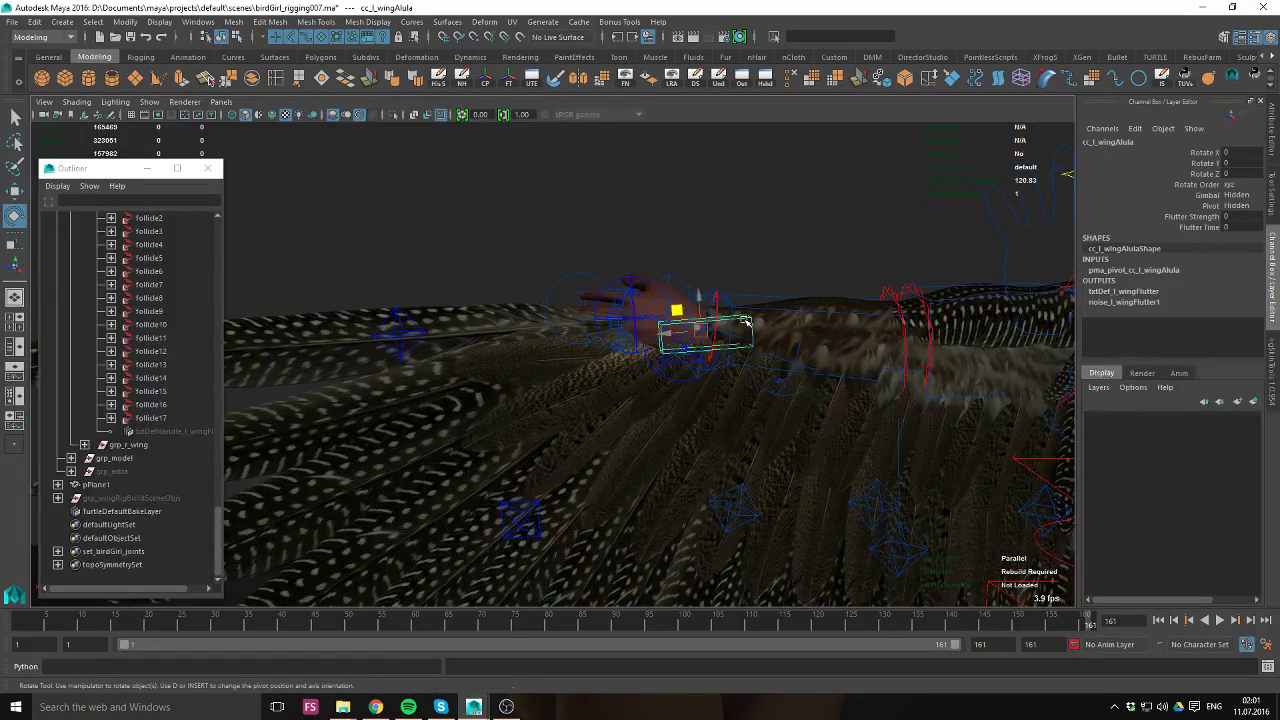
{"action": "mouse_move", "coordinate": [744, 321]}
{"action": "left_mouse_down", "text": "alt"}
{"action": "mouse_move", "coordinate": [805, 395]}
{"action": "mouse_move", "coordinate": [887, 300]}
{"action": "left_mouse_up", "text": "alt"}
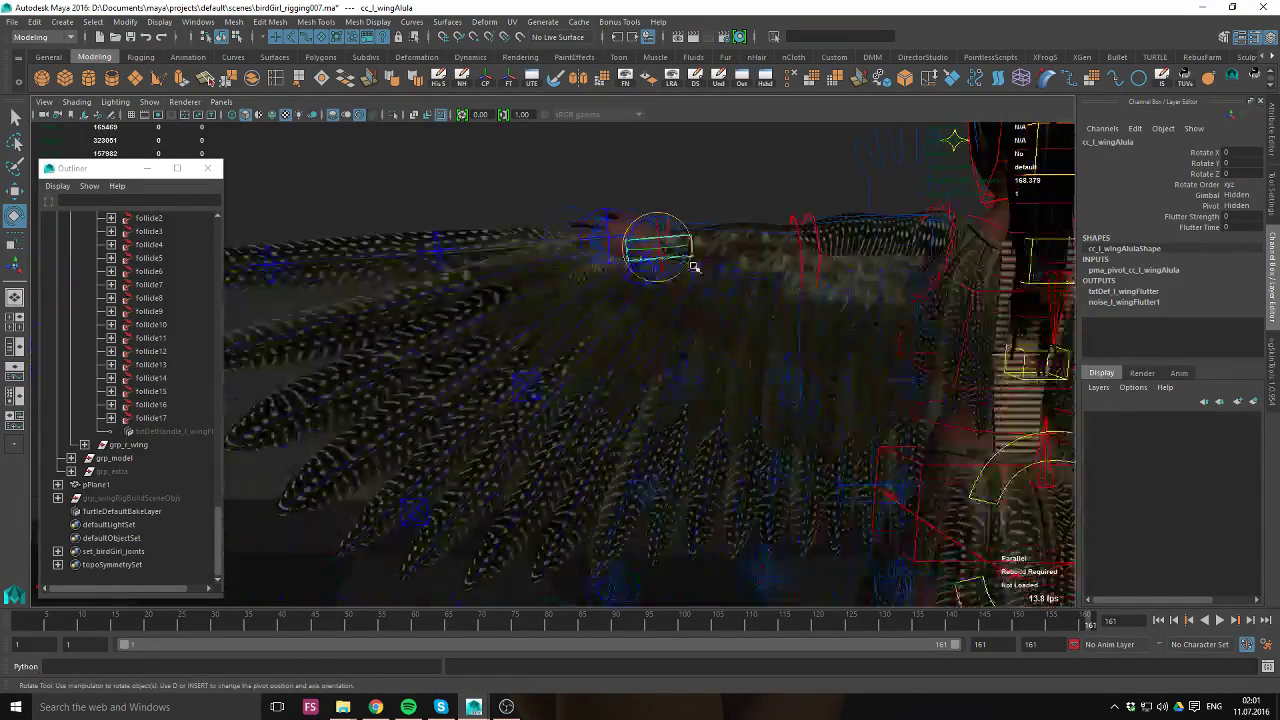
{"action": "middle_click_drag", "start_coordinate": [887, 300], "coordinate": [694, 220]}
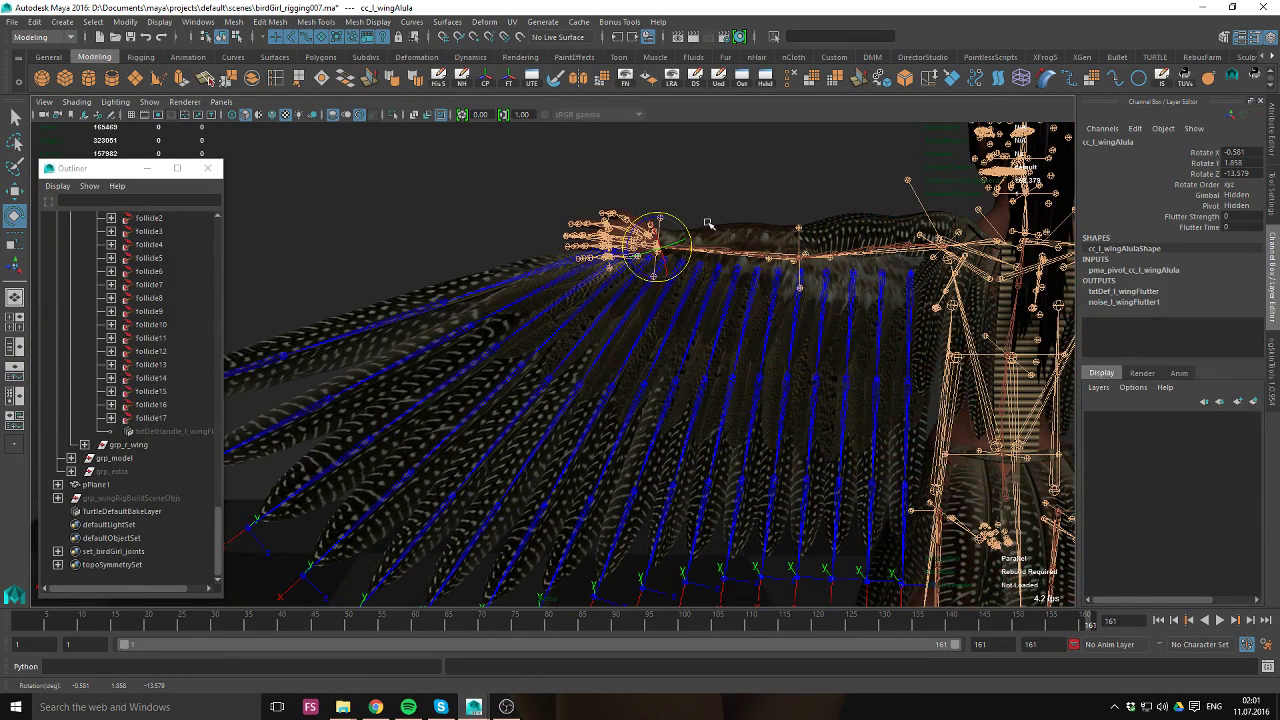
Select the left wrist's FK control cc_fk_jBnd_l_wrist and rotate the hand upward to about -90, 25.4, -33.7.
{"action": "right_click_drag", "start_coordinate": [685, 207], "coordinate": [876, 334], "text": "alt"}
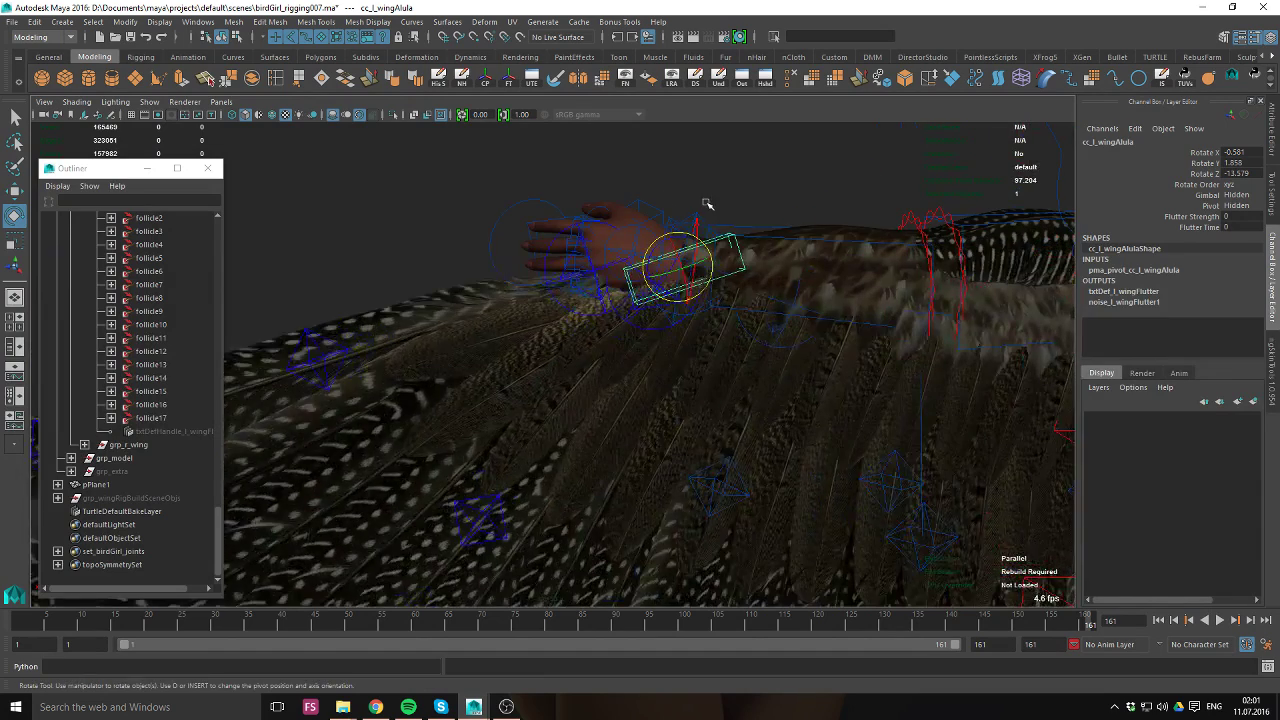
{"action": "left_click", "coordinate": [707, 205]}
{"action": "key", "text": "w"}
{"action": "middle_click_drag", "start_coordinate": [712, 229], "coordinate": [714, 311], "text": "alt"}
{"action": "left_click", "coordinate": [695, 327]}
{"action": "key", "text": "e"}
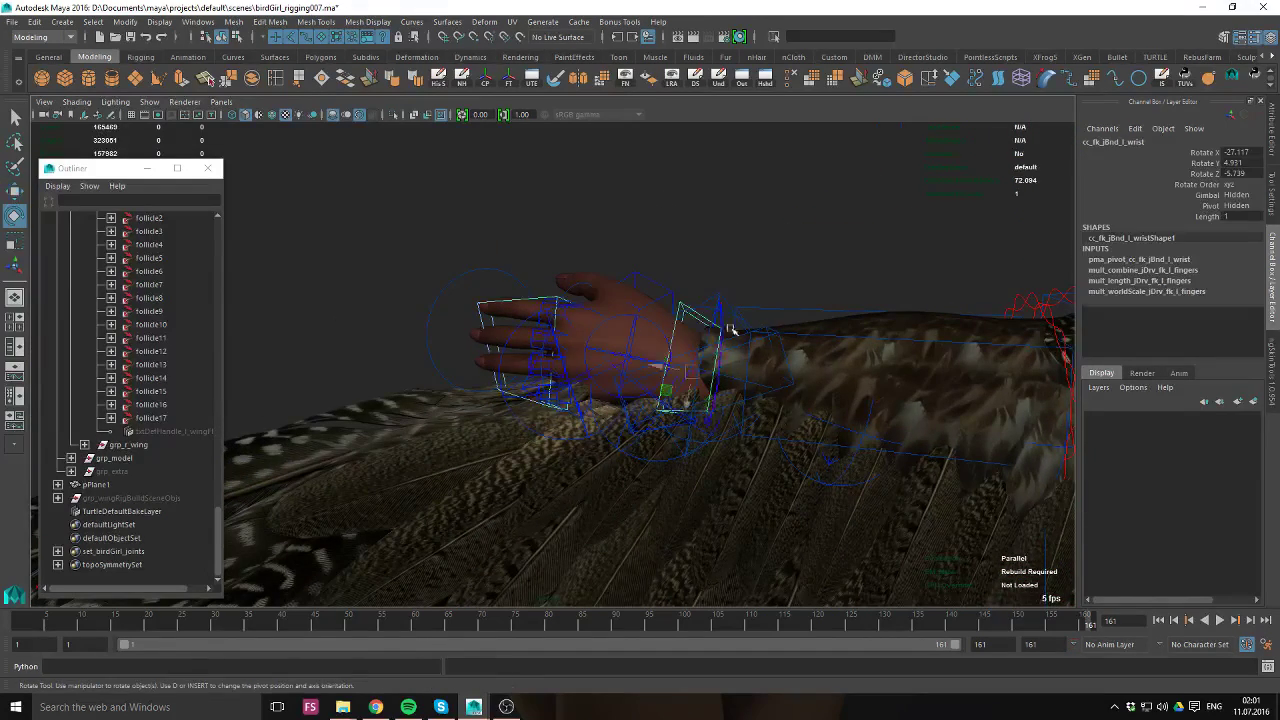
{"action": "left_click_drag", "start_coordinate": [692, 347], "coordinate": [536, 364]}
{"action": "left_click_drag", "start_coordinate": [688, 383], "coordinate": [667, 355]}
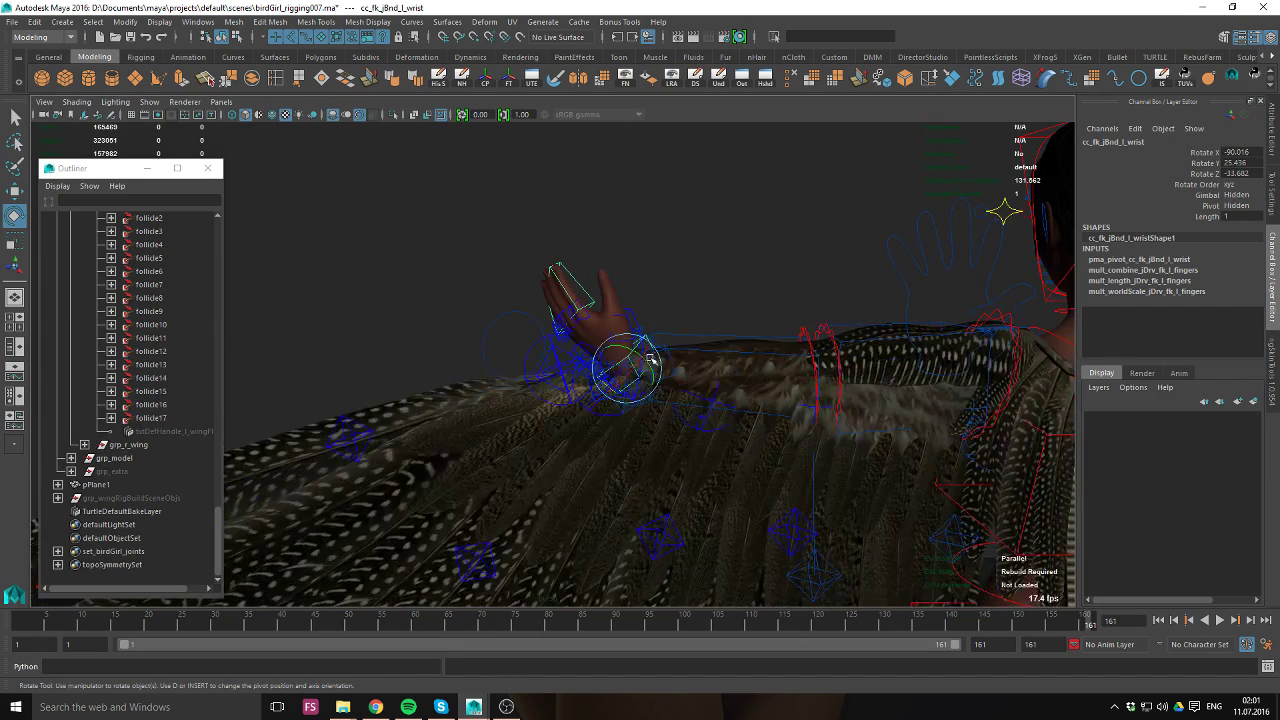
Reselect cc_l_wingAlula and undo the test rotations of the left hand and outer feathers.
{"action": "key", "text": "w"}
{"action": "left_click", "coordinate": [655, 376]}
{"action": "right_click_drag", "start_coordinate": [651, 388], "coordinate": [608, 370], "text": "alt"}
{"action": "left_click", "coordinate": [606, 366]}
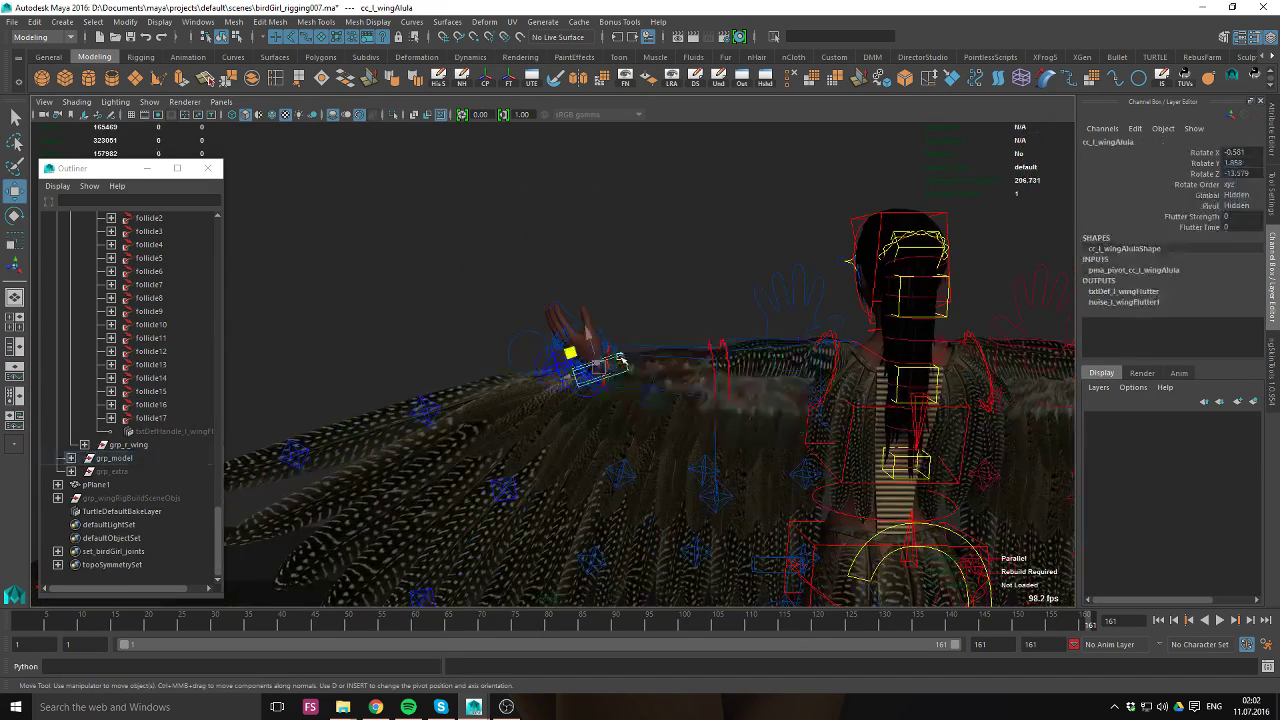
{"action": "left_click_drag", "start_coordinate": [600, 372], "coordinate": [560, 257], "text": "alt"}
{"action": "key", "text": "e"}
{"action": "key", "text": "ctrl+z"}
{"action": "left_click", "coordinate": [705, 323]}
{"action": "left_click", "coordinate": [738, 315]}
{"action": "left_click", "coordinate": [751, 297]}
{"action": "left_click", "coordinate": [709, 325]}
{"action": "left_click", "coordinate": [723, 237]}
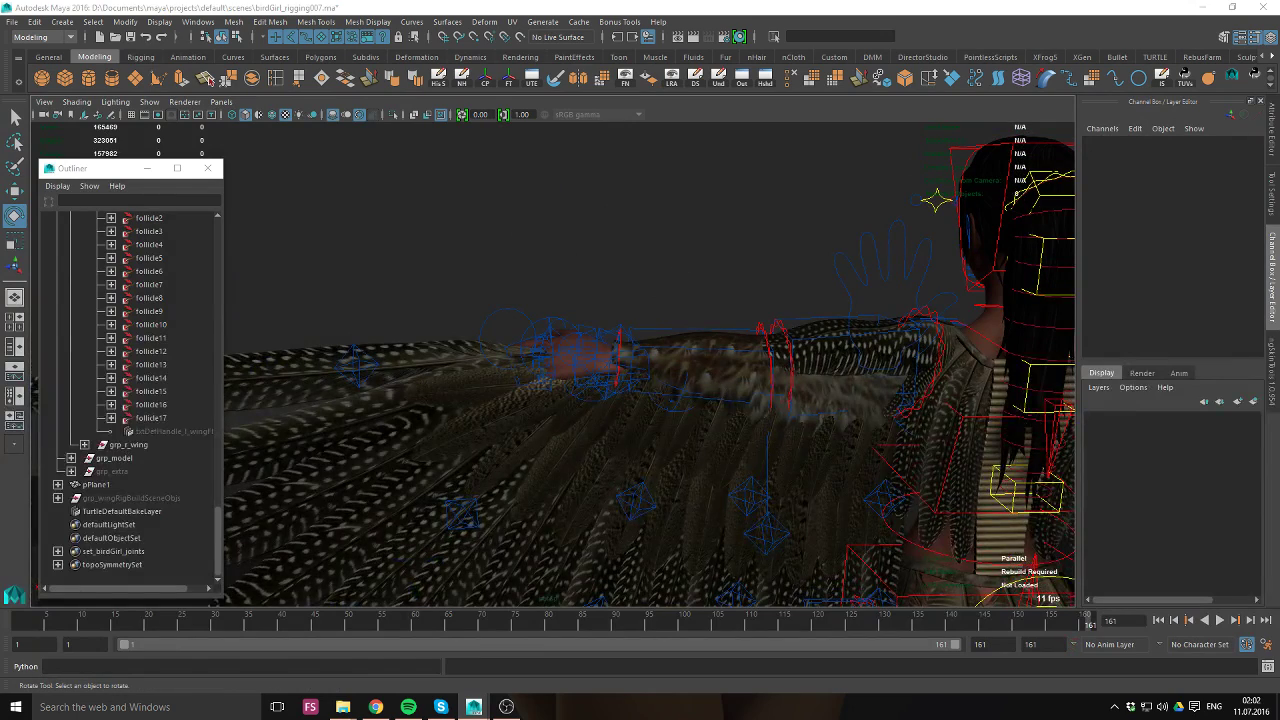
{"action": "left_click_drag", "start_coordinate": [623, 249], "coordinate": [786, 247], "text": "alt"}
{"action": "left_click", "coordinate": [733, 240]}
{"action": "mouse_move", "coordinate": [786, 247]}
{"action": "middle_mouse_down"}
{"action": "mouse_move", "coordinate": [771, 229]}
{"action": "mouse_move", "coordinate": [793, 283]}
{"action": "mouse_move", "coordinate": [760, 232]}
{"action": "middle_mouse_up"}
{"action": "key", "text": "ctrl+z"}
Select the outermost wing aim control cc_l_wingEAim and move it slightly, to about -3.8, 1.1, -0.06.
{"action": "mouse_move", "coordinate": [760, 234]}
{"action": "left_mouse_down", "text": "alt"}
{"action": "mouse_move", "coordinate": [751, 306]}
{"action": "mouse_move", "coordinate": [610, 315]}
{"action": "left_mouse_up", "text": "alt"}
{"action": "left_click", "coordinate": [400, 284]}
{"action": "key", "text": "w"}
{"action": "middle_click_drag", "start_coordinate": [421, 301], "coordinate": [634, 277]}
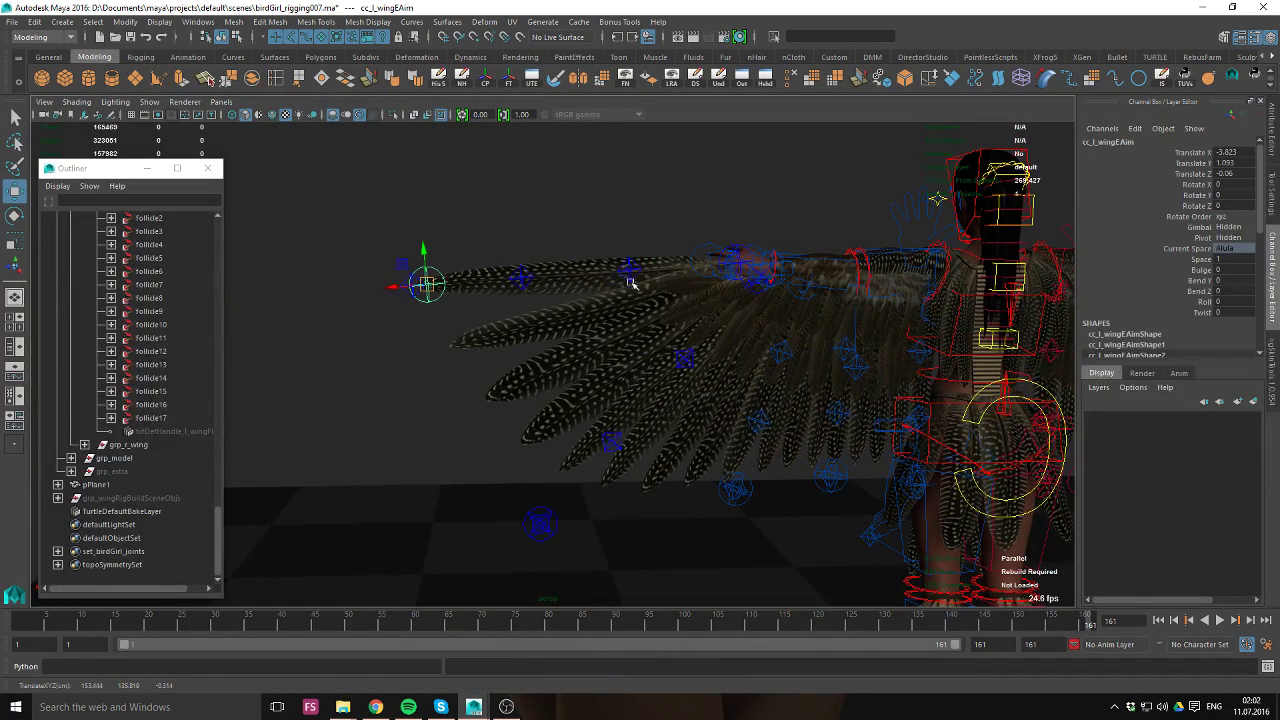
{"action": "left_click_drag", "start_coordinate": [634, 277], "coordinate": [713, 288], "text": "alt"}
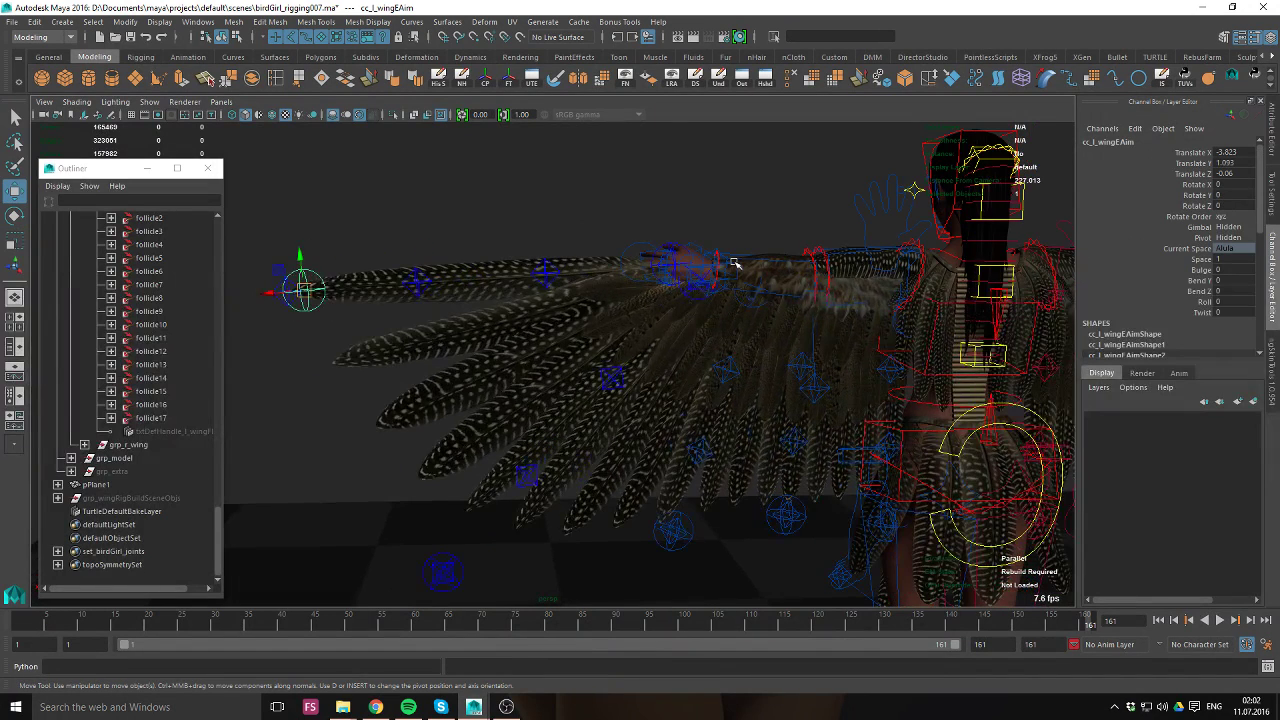
Bend the left elbow with its FK control to about 26° in Y, raising the forearm and outer wing.
{"action": "left_click", "coordinate": [731, 265]}
{"action": "key", "text": "e"}
{"action": "key", "text": "w"}
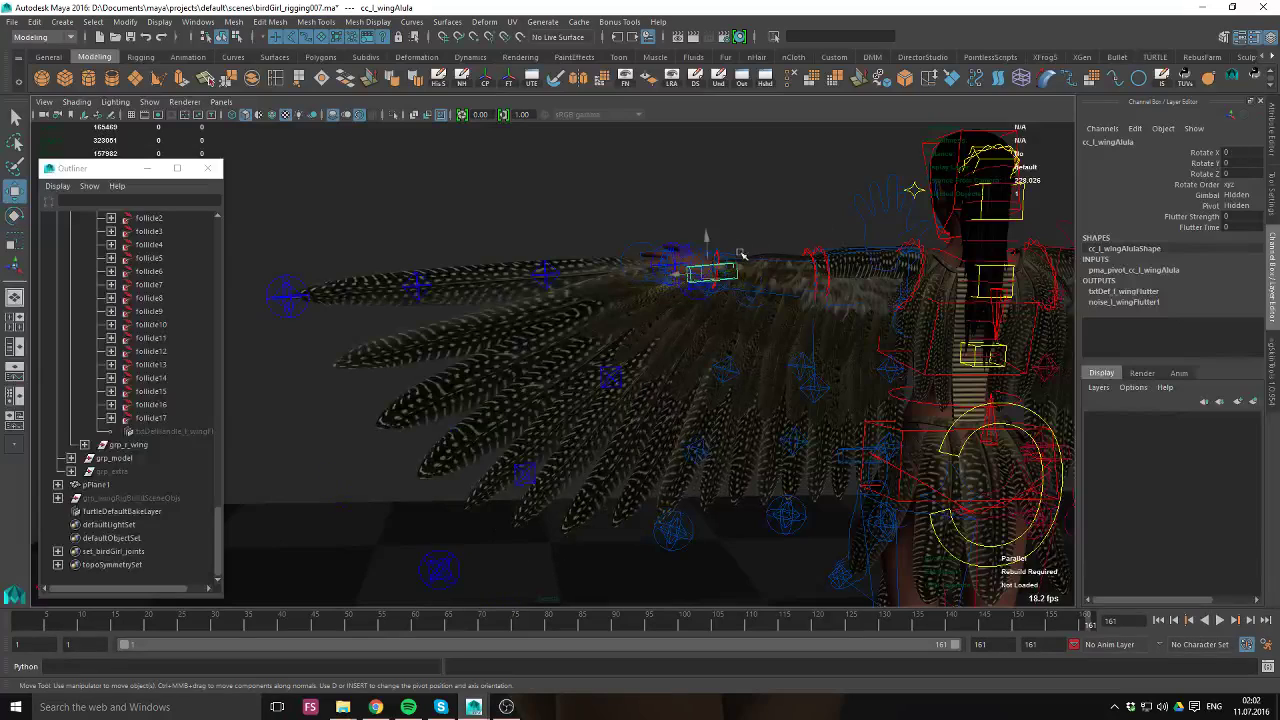
{"action": "left_click", "coordinate": [762, 262]}
{"action": "key", "text": "e"}
{"action": "left_click_drag", "start_coordinate": [800, 307], "coordinate": [640, 330], "text": "alt"}
Select the left wing's cc_l_wingCAim control and look through its Current Space options without changing them.
{"action": "left_click", "coordinate": [545, 518]}
{"action": "left_click", "coordinate": [607, 464]}
{"action": "key", "text": "w"}
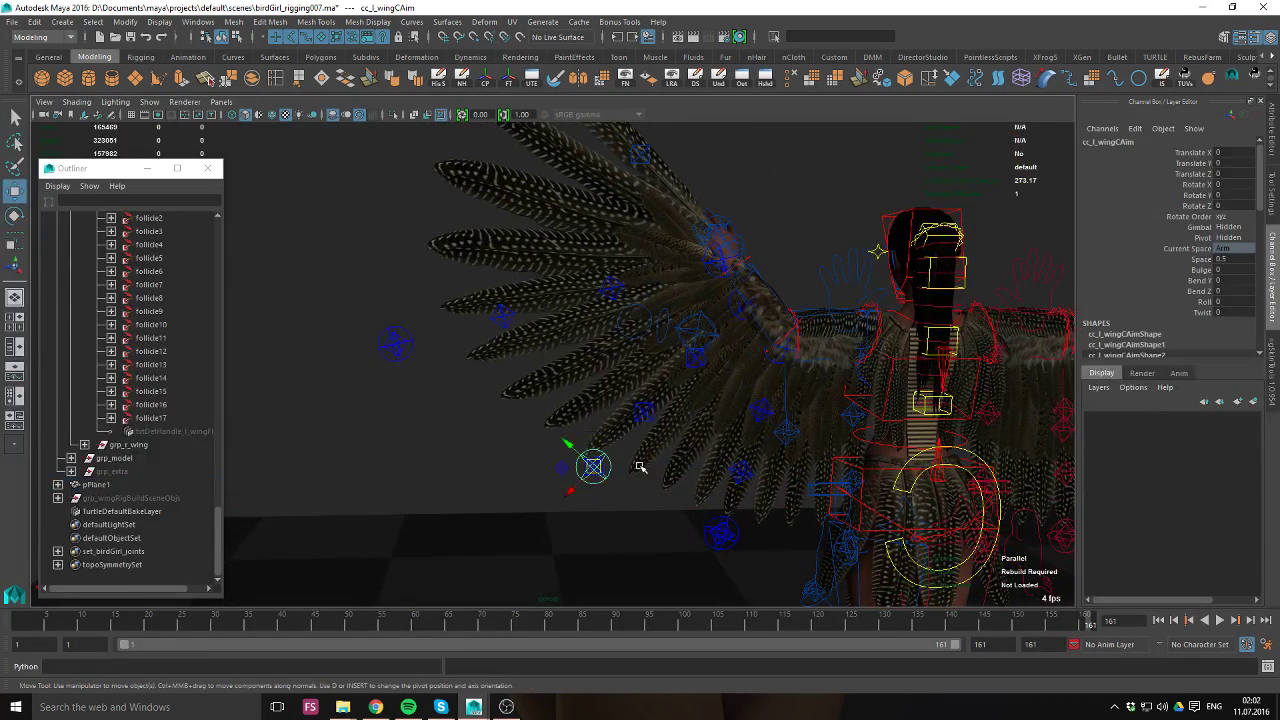
{"action": "left_click_drag", "start_coordinate": [680, 460], "coordinate": [540, 420], "text": "alt"}
{"action": "left_click", "coordinate": [605, 276]}
{"action": "key", "text": "e"}
{"action": "left_click", "coordinate": [457, 480]}
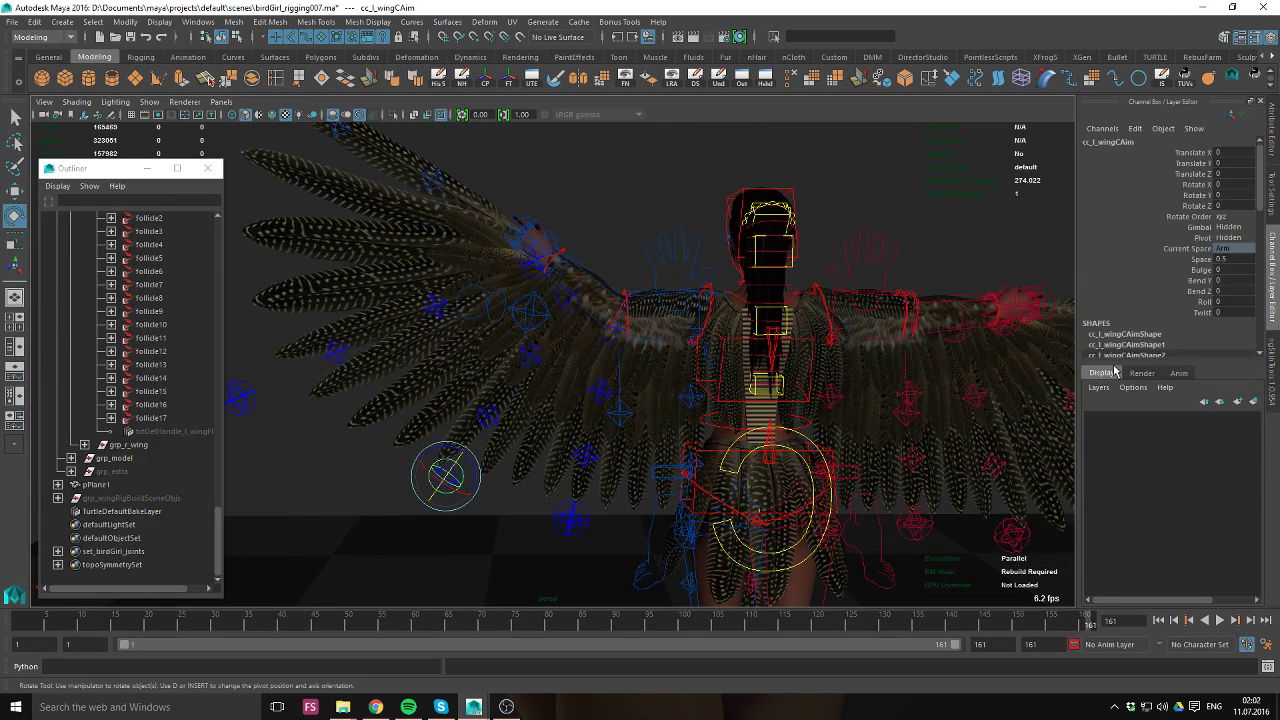
{"action": "left_click", "coordinate": [1238, 249]}
{"action": "left_click", "coordinate": [1243, 261]}
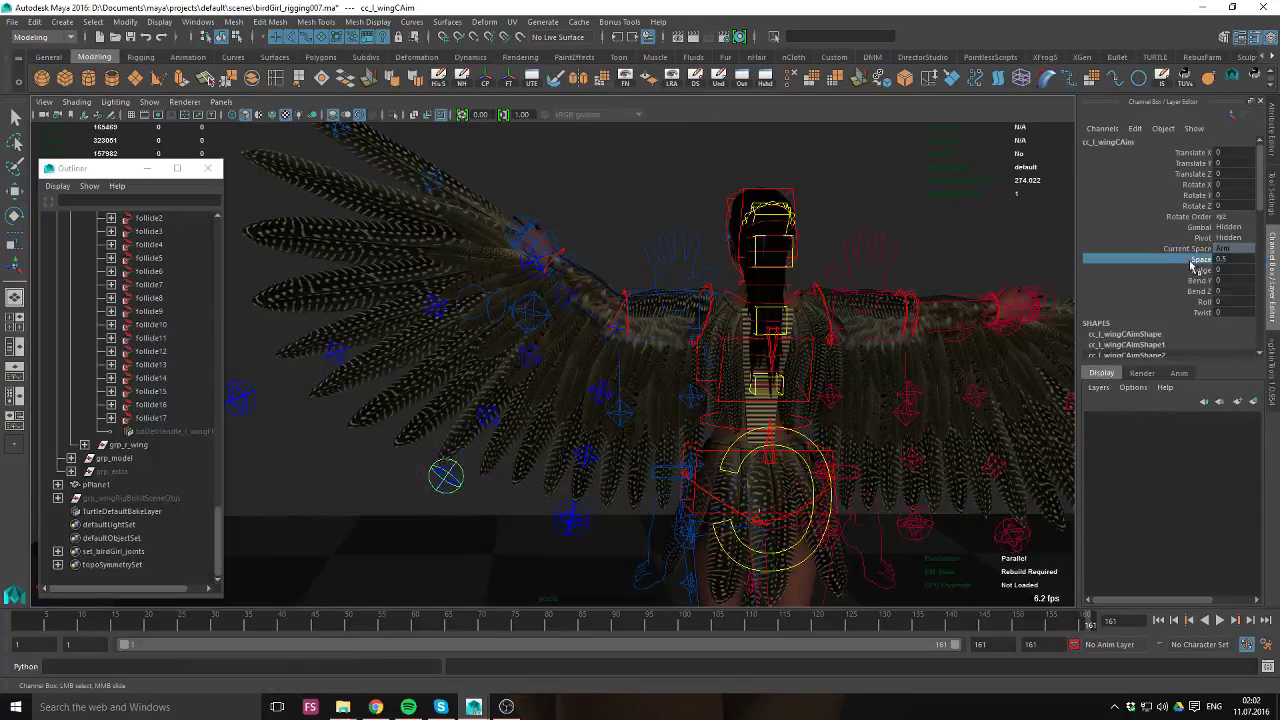
{"action": "left_click", "coordinate": [1236, 249]}
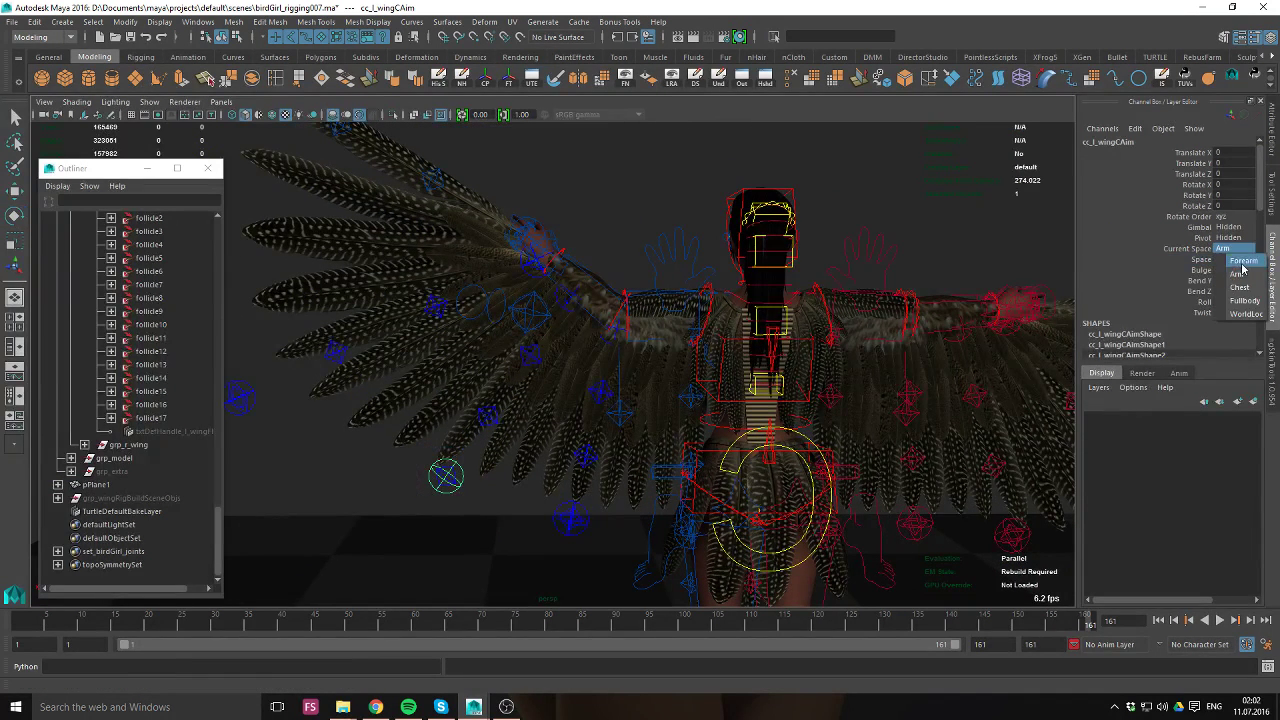
{"action": "left_click", "coordinate": [1176, 249]}
Adjust the Space blend value of cc_l_wingCAim interactively to about 0.53.
{"action": "left_click", "coordinate": [1185, 259]}
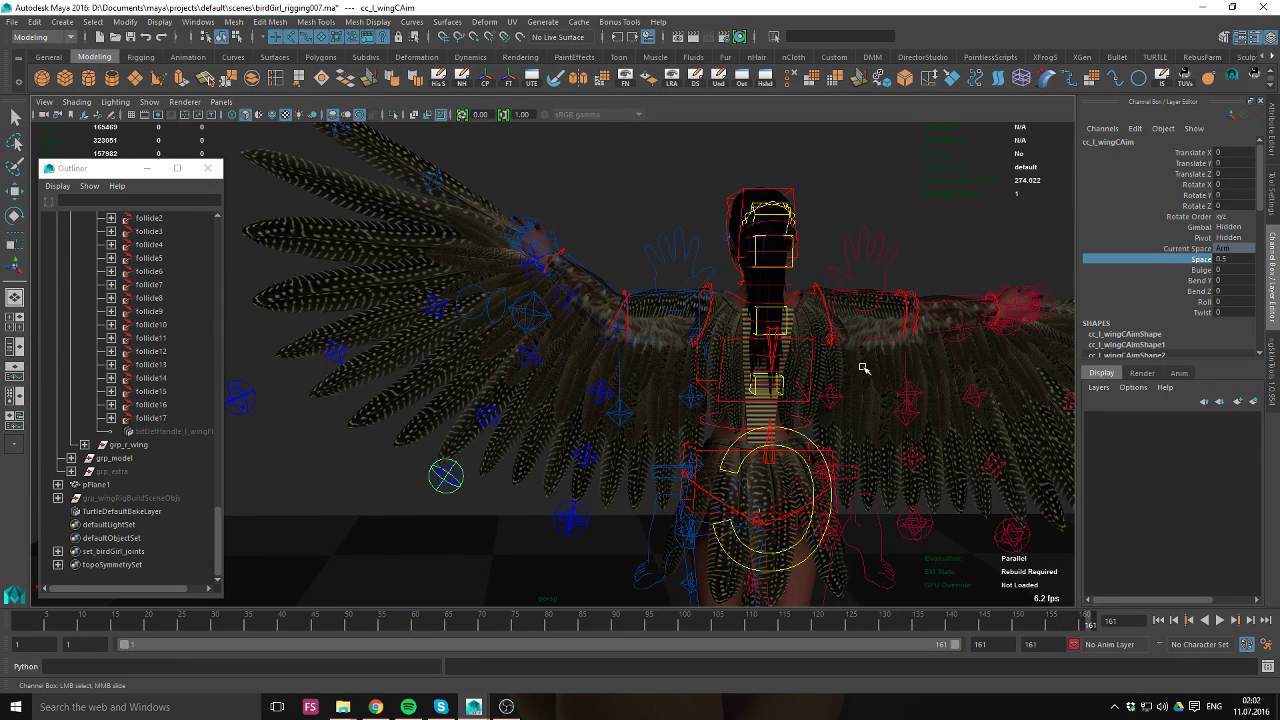
{"action": "middle_click_drag", "start_coordinate": [793, 470], "coordinate": [650, 450]}
{"action": "left_click", "coordinate": [1226, 250]}
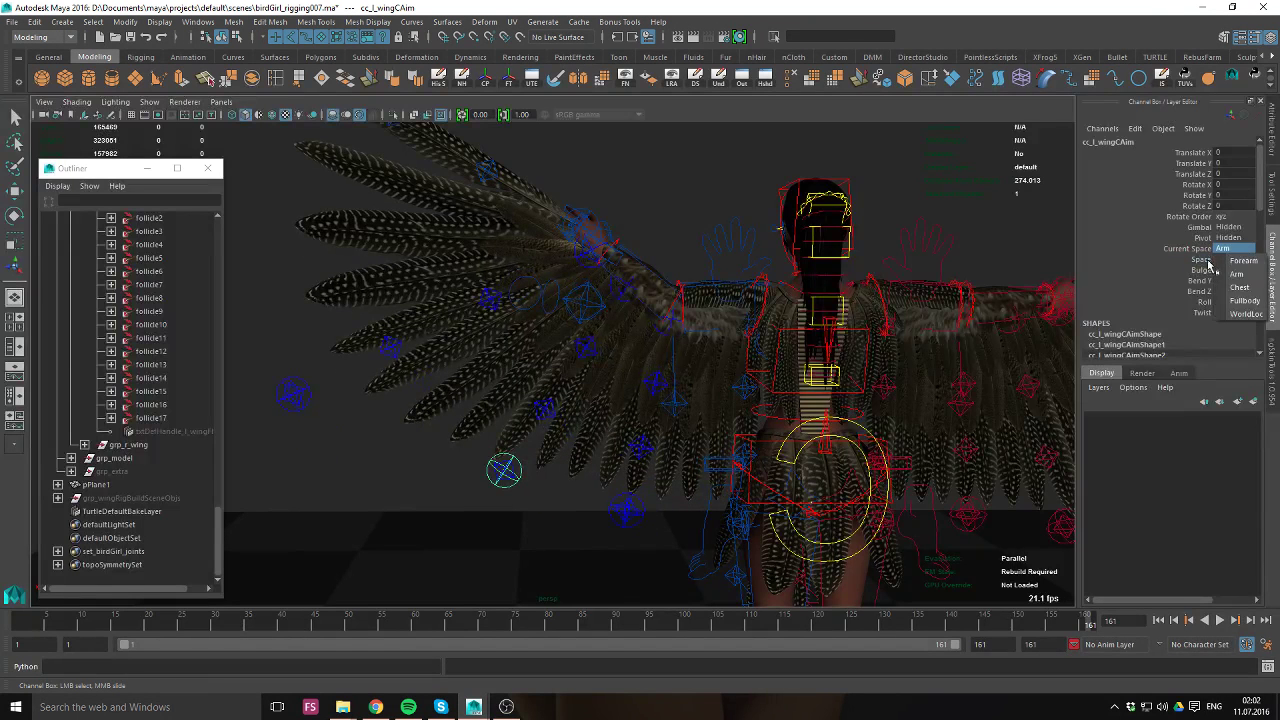
{"action": "middle_click_drag", "start_coordinate": [778, 388], "coordinate": [730, 402], "text": "alt"}
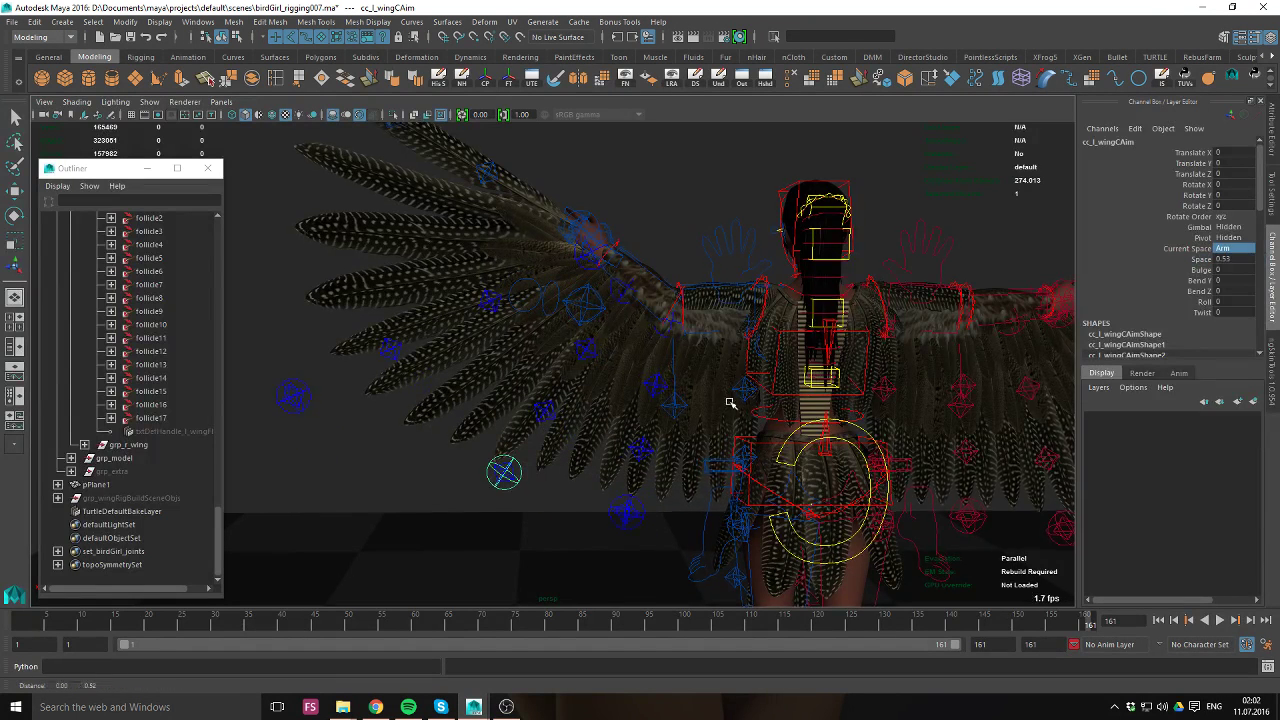
Switch the Current Space of cc_l_wingCAim to Chest.
{"action": "left_click", "coordinate": [1224, 251]}
{"action": "left_click", "coordinate": [1224, 251]}
{"action": "left_click", "coordinate": [1224, 251]}
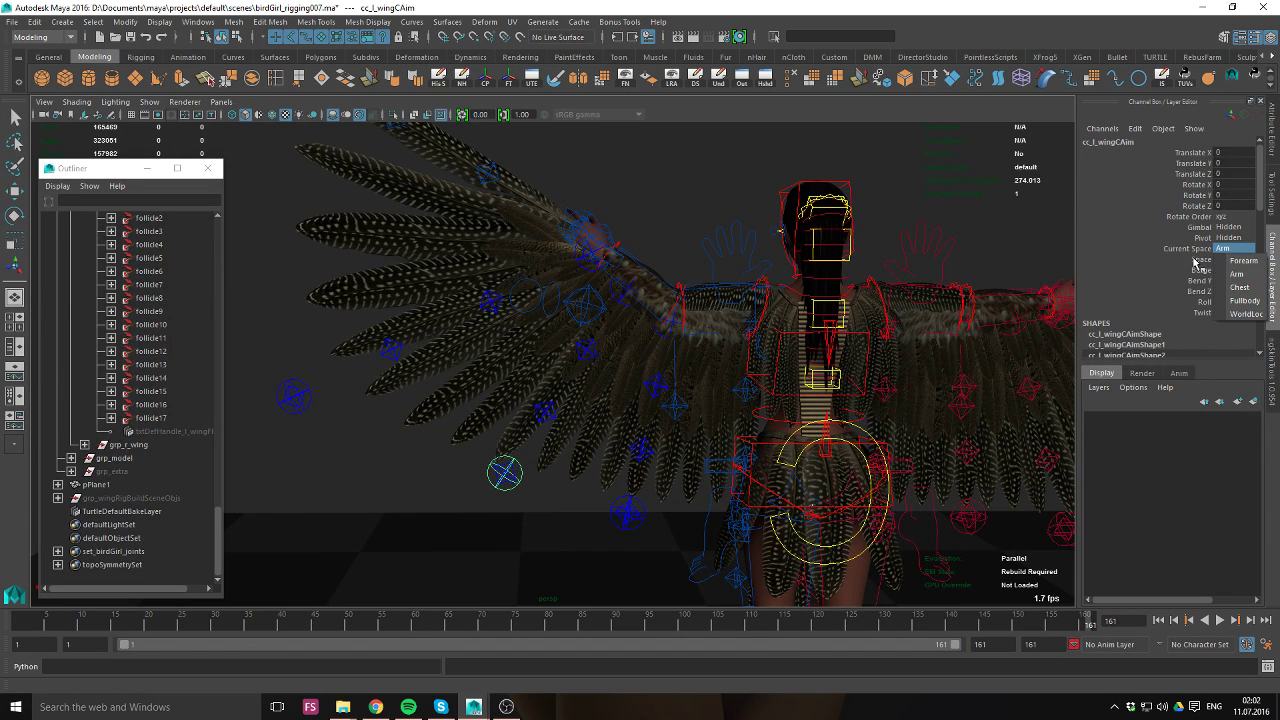
{"action": "left_click", "coordinate": [1240, 287]}
Select the left arm's FK control cc_fk_jBnd_l_arm and raise the upper arm to about -84.9, -13.3, -83.2.
{"action": "left_click", "coordinate": [706, 287]}
{"action": "key", "text": "e"}
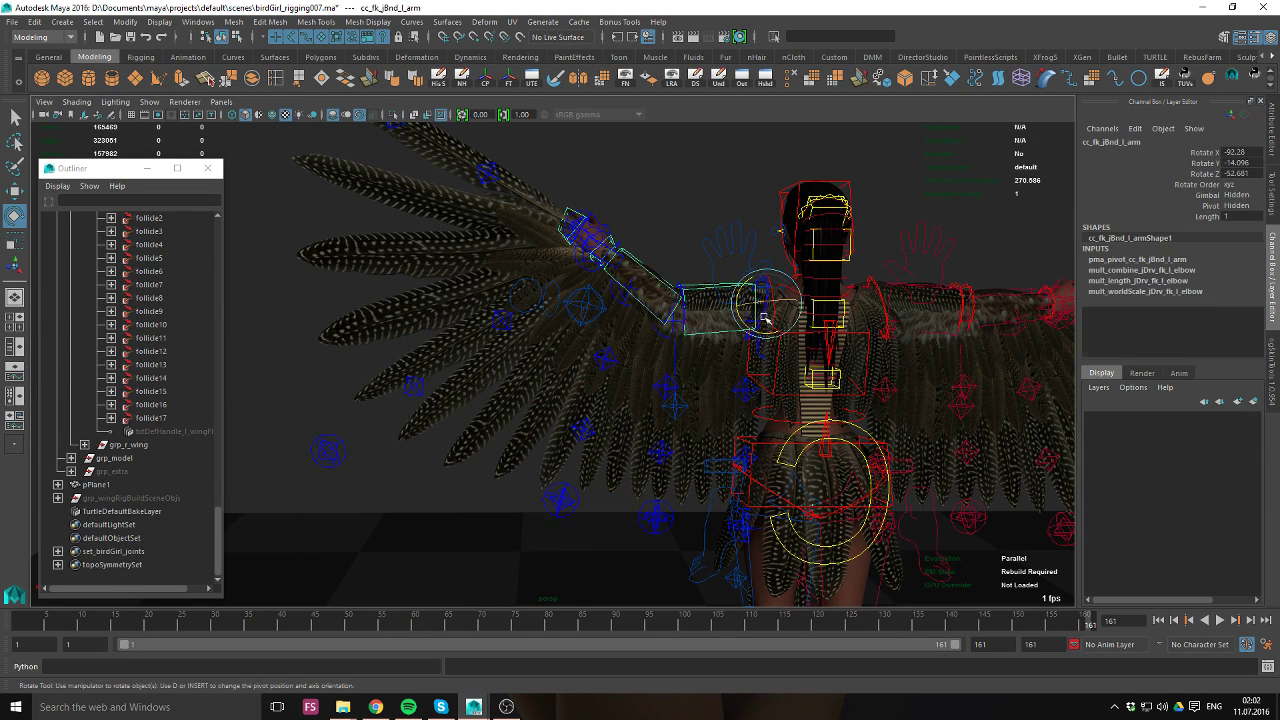
{"action": "left_click_drag", "start_coordinate": [706, 287], "coordinate": [596, 400]}
{"action": "left_click_drag", "start_coordinate": [583, 452], "coordinate": [708, 423]}
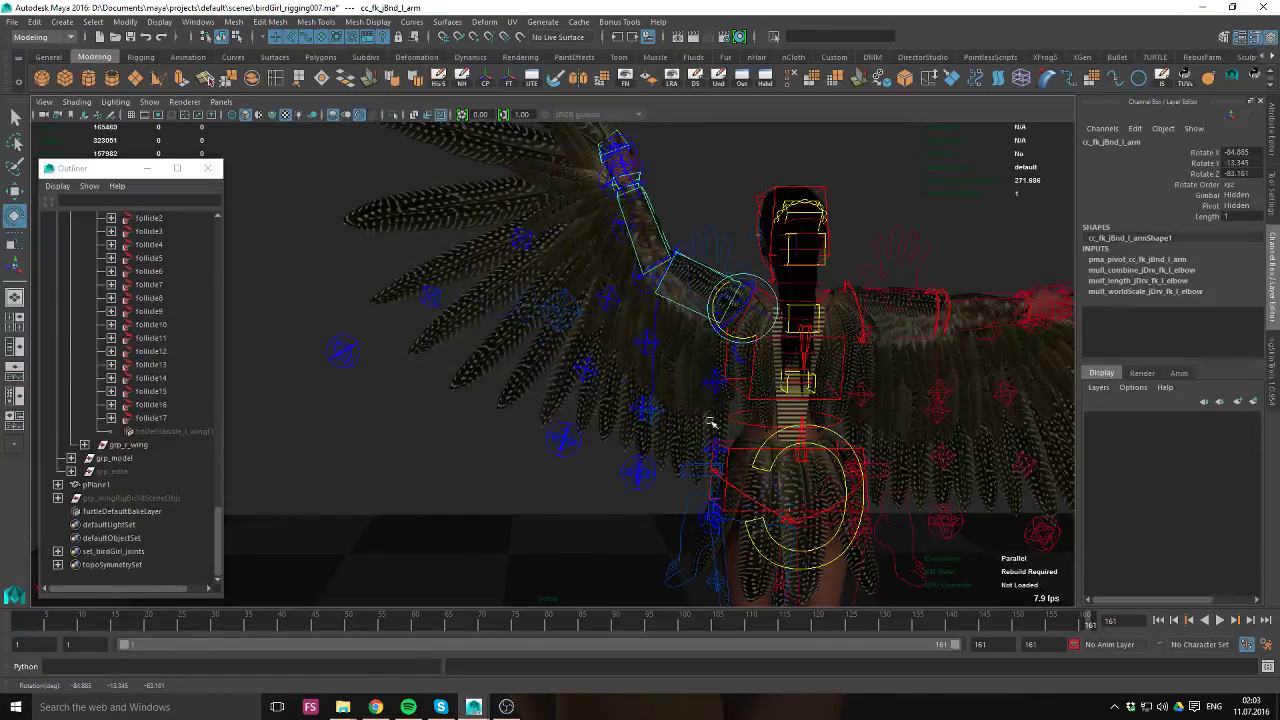
Try tilting the chest about 24.5° in Z with the cc_chest control and undo the rotation.
{"action": "left_click", "coordinate": [840, 344]}
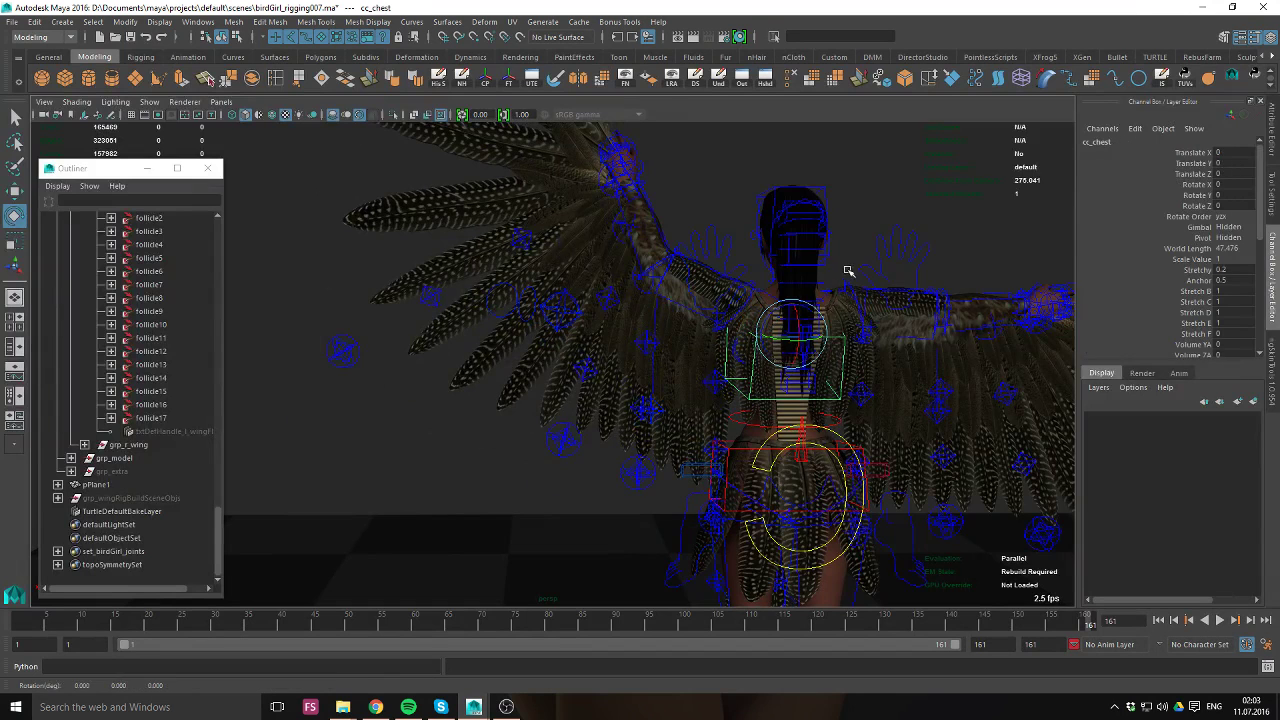
{"action": "mouse_move", "coordinate": [860, 288]}
{"action": "left_mouse_down"}
{"action": "mouse_move", "coordinate": [880, 300]}
{"action": "mouse_move", "coordinate": [871, 309]}
{"action": "left_mouse_up"}
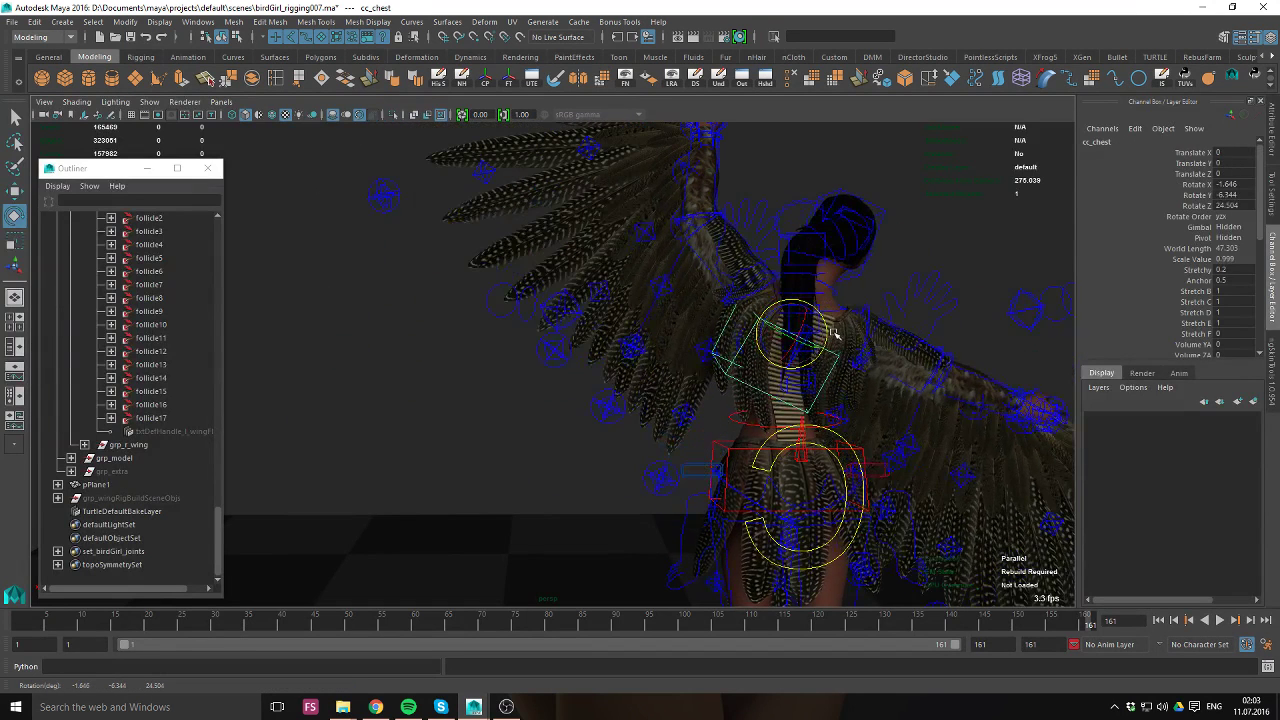
{"action": "key", "text": "ctrl+z"}
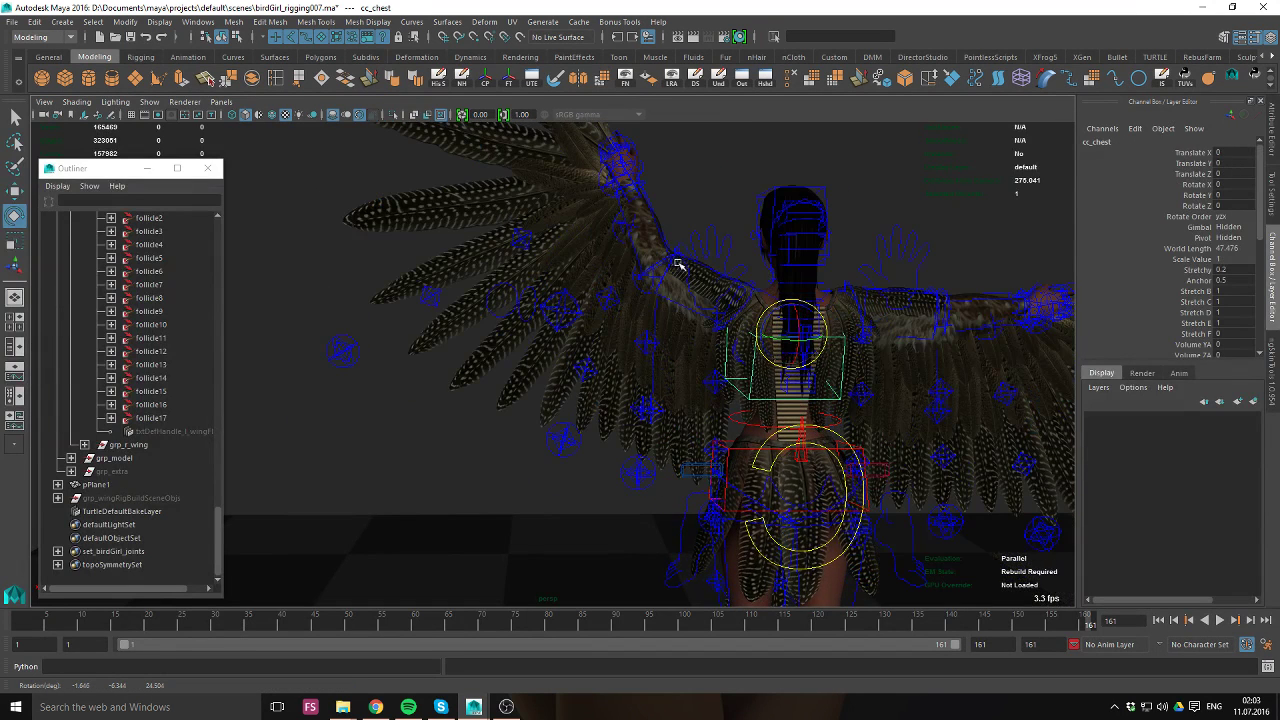
Select cc_l_wingCAim and set its Space value to 0.5.
{"action": "left_click", "coordinate": [643, 366]}
{"action": "left_click", "coordinate": [578, 446]}
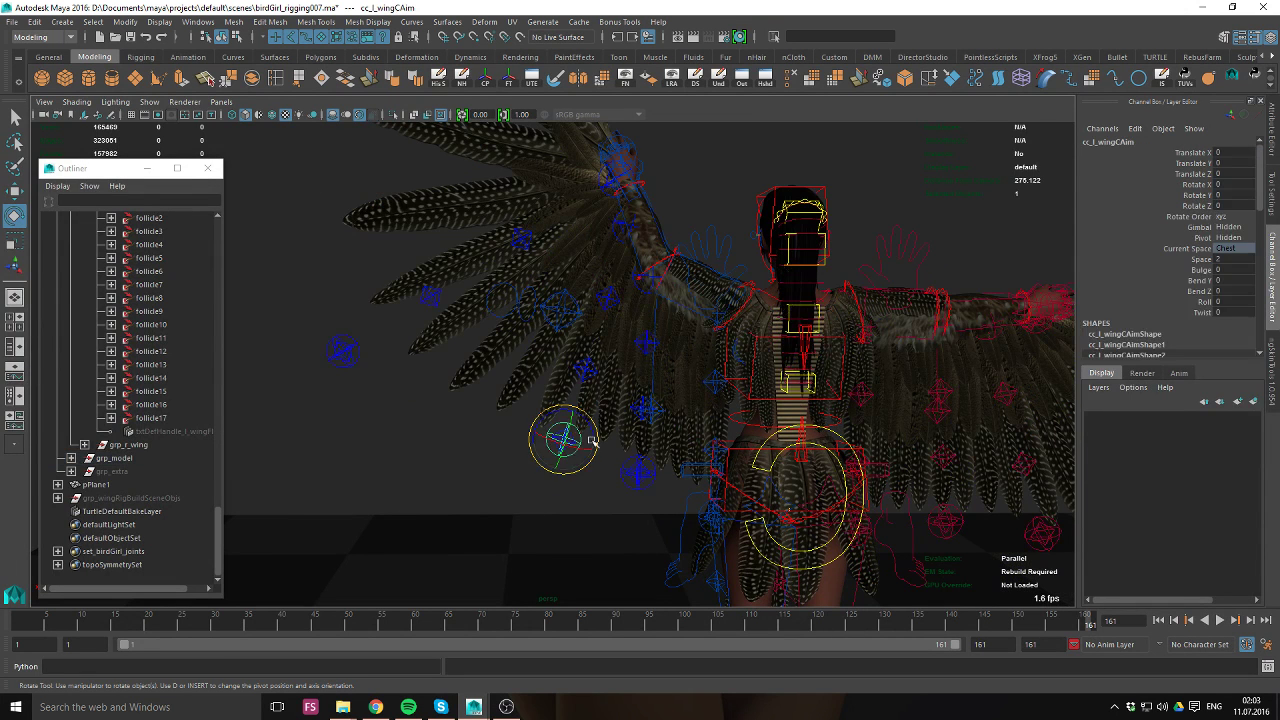
{"action": "double_click", "coordinate": [1220, 259]}
{"action": "type", "text": "0.5"}
{"action": "key", "text": "Tab"}
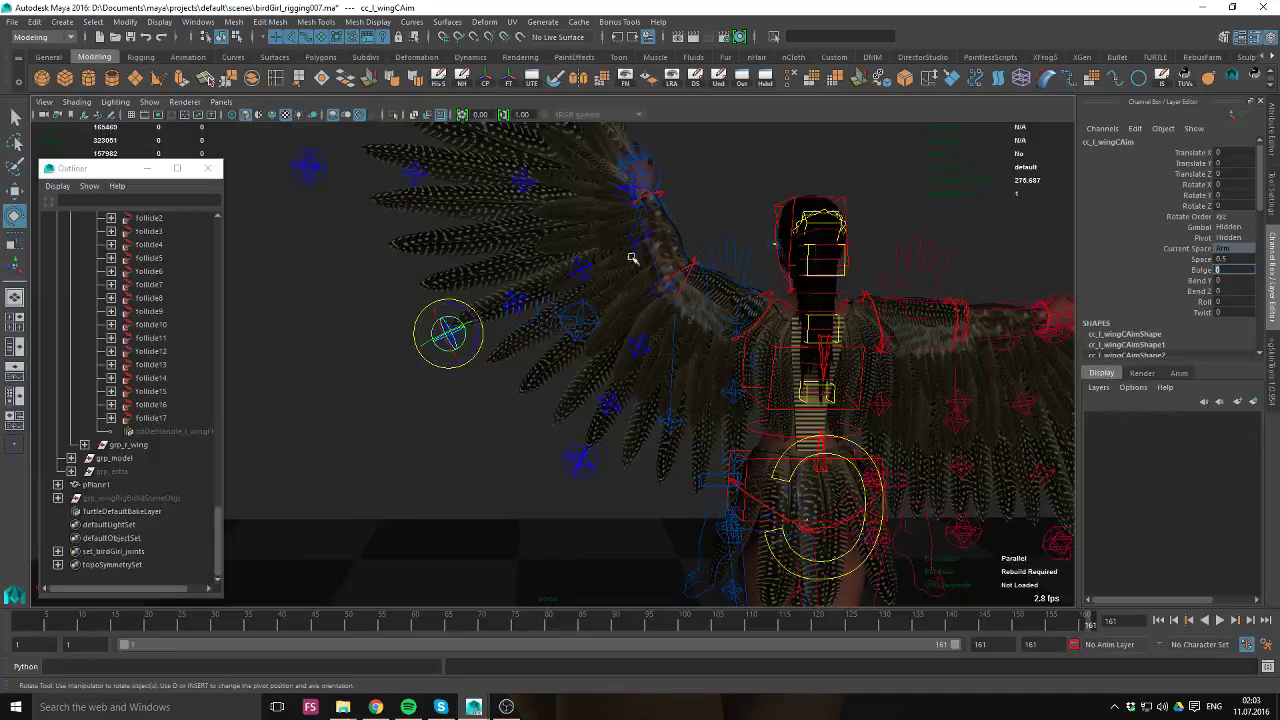
Examine the fanned left wing around the forearm and select the elbow's FK control cc_fk_jBnd_l_elbow.
{"action": "left_click_drag", "start_coordinate": [631, 258], "coordinate": [700, 320], "text": "alt"}
{"action": "left_click", "coordinate": [708, 317]}
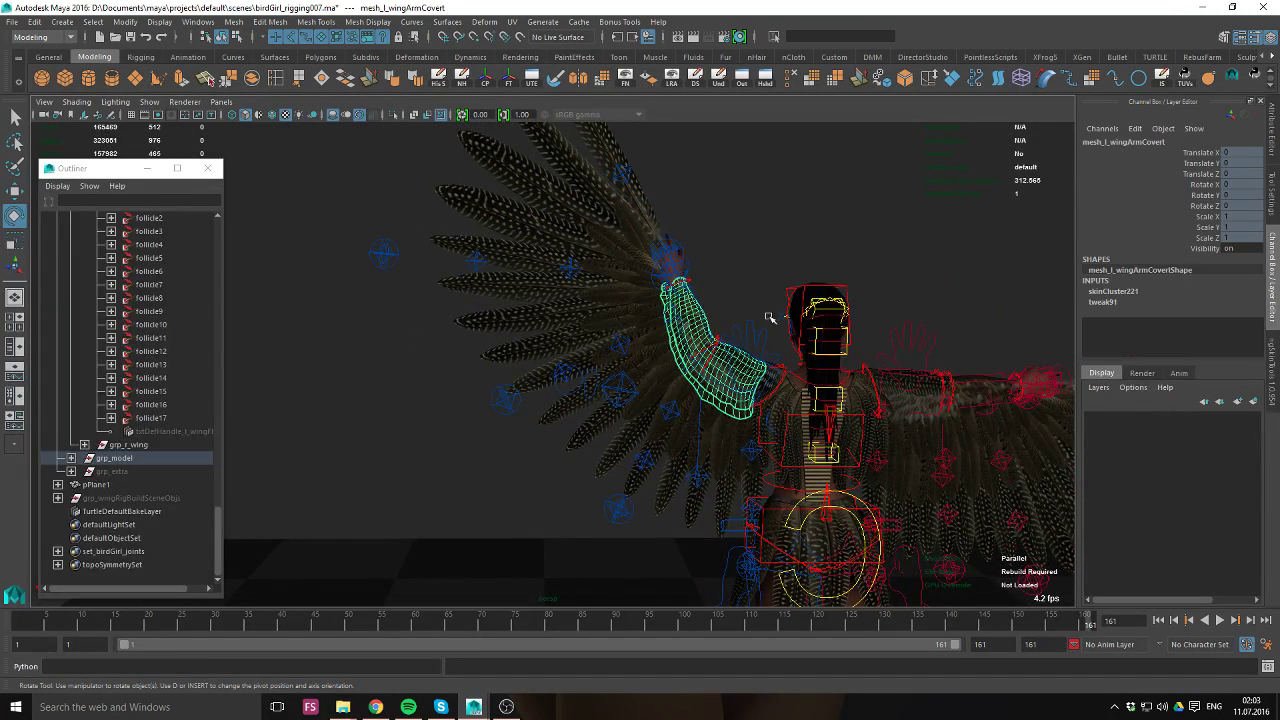
{"action": "left_click", "coordinate": [688, 289]}
{"action": "left_click", "coordinate": [747, 284]}
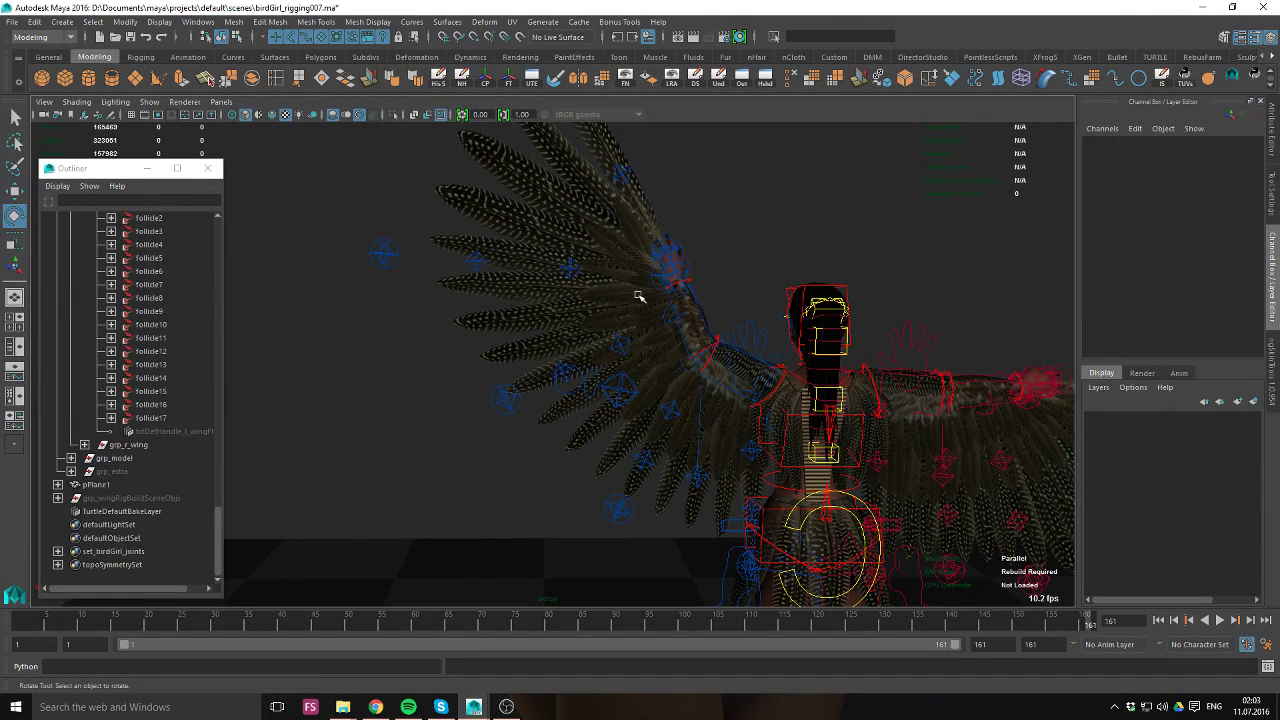
{"action": "left_click", "coordinate": [695, 292]}
{"action": "middle_click_drag", "start_coordinate": [747, 578], "coordinate": [705, 506], "text": "alt"}
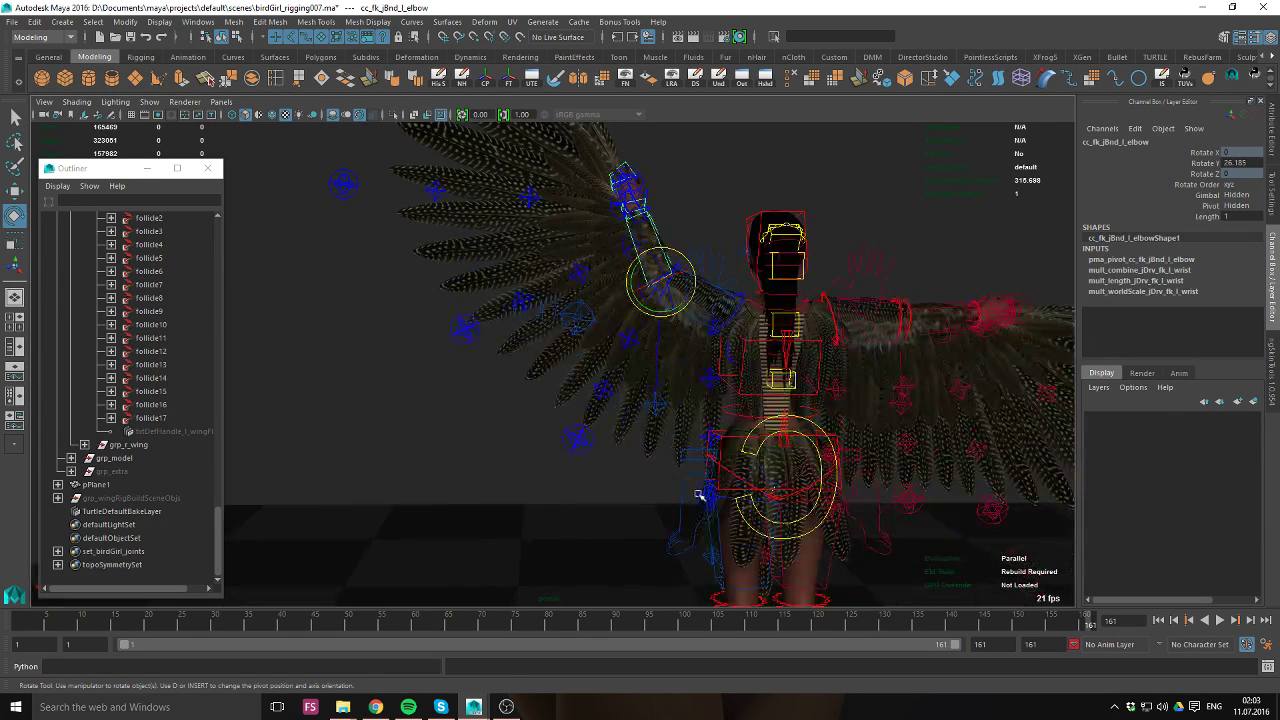
Select cc_l_wingDAim together with the lower in-between aim control and compare their Current Space with that of cc_l_wingCAim.
{"action": "left_click", "coordinate": [700, 495]}
{"action": "key", "text": "w"}
{"action": "left_click", "coordinate": [590, 449]}
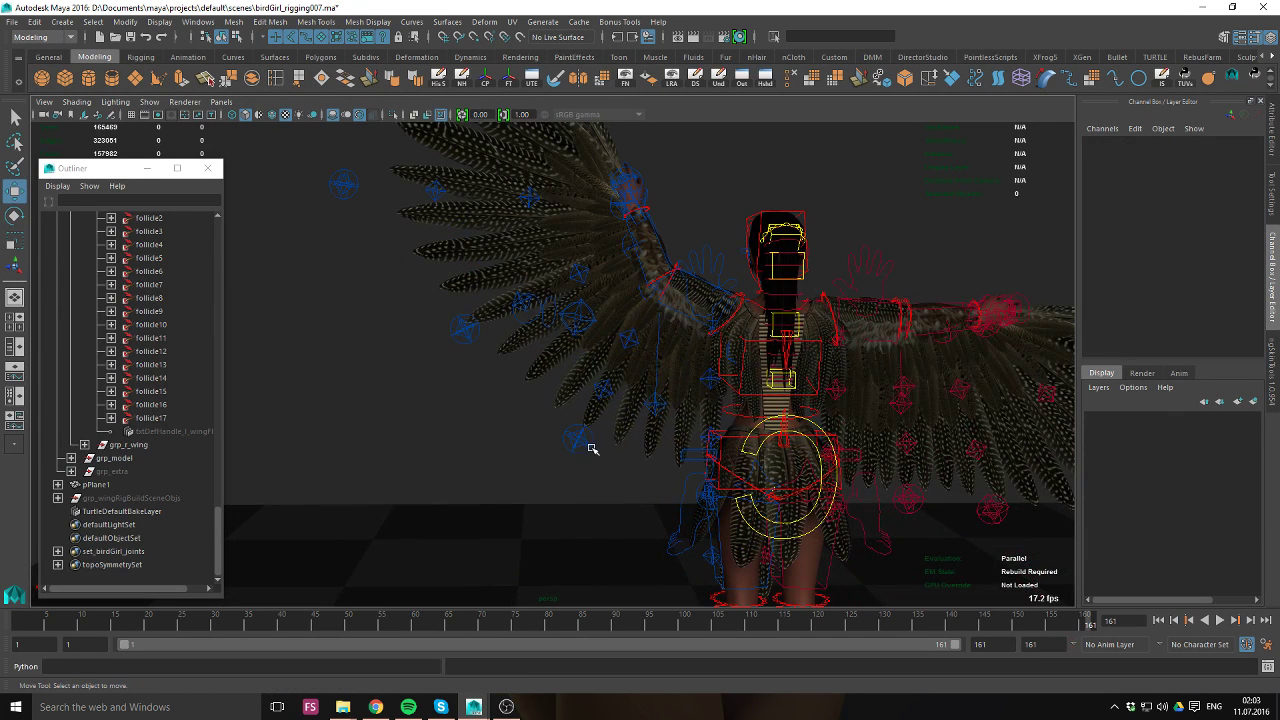
{"action": "left_click", "coordinate": [586, 445]}
{"action": "left_click_drag", "start_coordinate": [503, 329], "coordinate": [560, 312], "text": "alt"}
{"action": "left_click", "coordinate": [558, 319], "text": "shift"}
{"action": "middle_click_drag", "start_coordinate": [699, 387], "coordinate": [591, 340], "text": "alt"}
{"action": "middle_click_drag", "start_coordinate": [647, 396], "coordinate": [676, 400]}
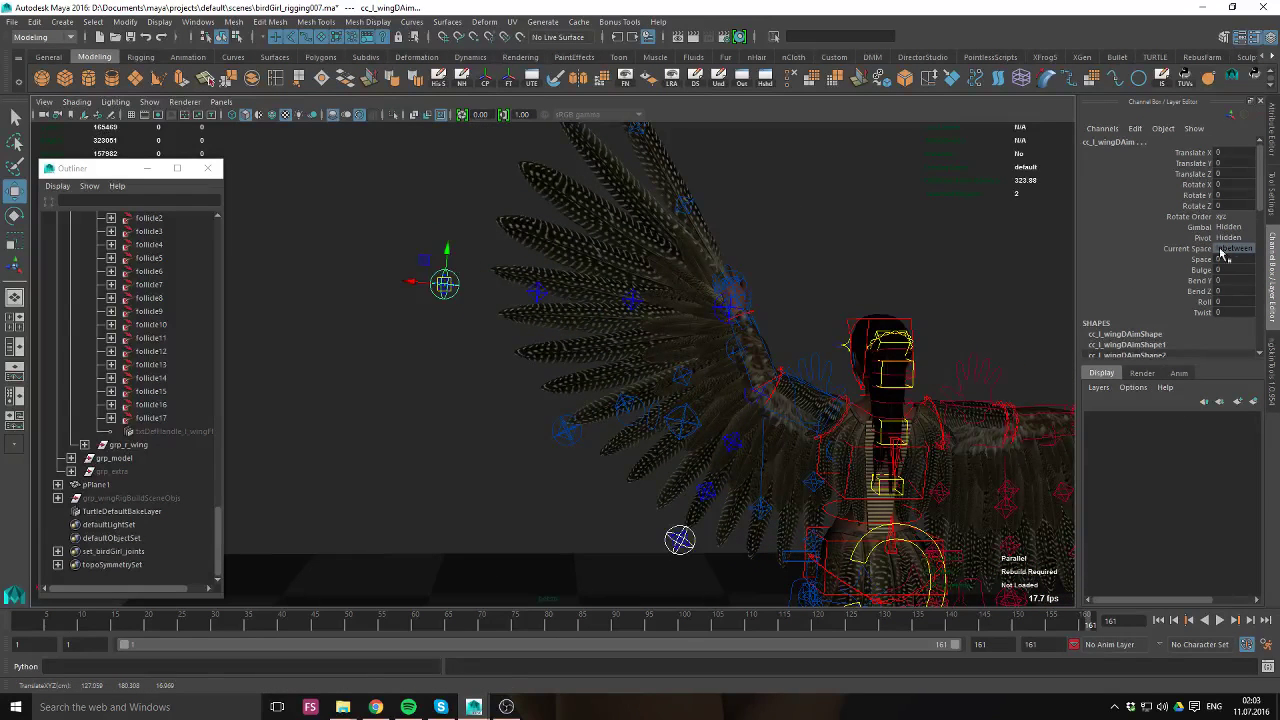
{"action": "left_click", "coordinate": [733, 266]}
{"action": "left_click", "coordinate": [574, 432]}
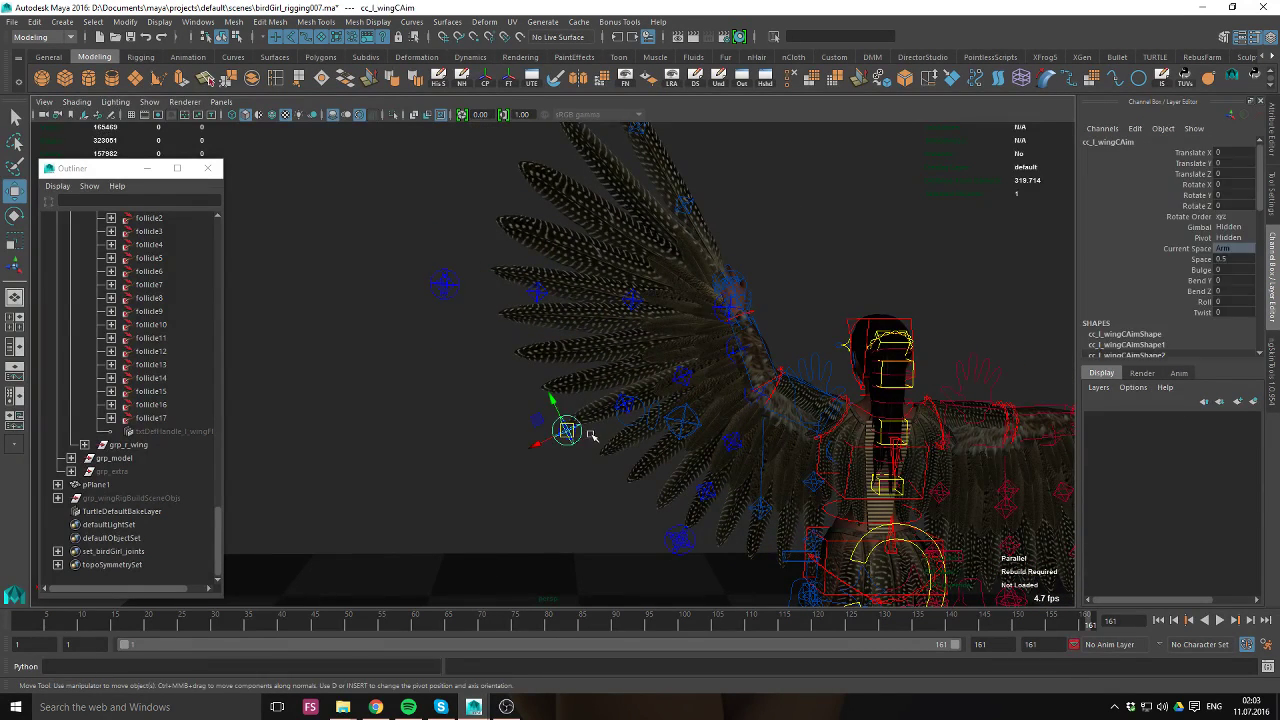
Try moving cc_l_wingCAim to about X 5.23, Y -10.99, Z -0.51 and undo the move.
{"action": "middle_click_drag", "start_coordinate": [572, 436], "coordinate": [589, 256]}
{"action": "left_click_drag", "start_coordinate": [612, 178], "coordinate": [618, 190], "text": "alt"}
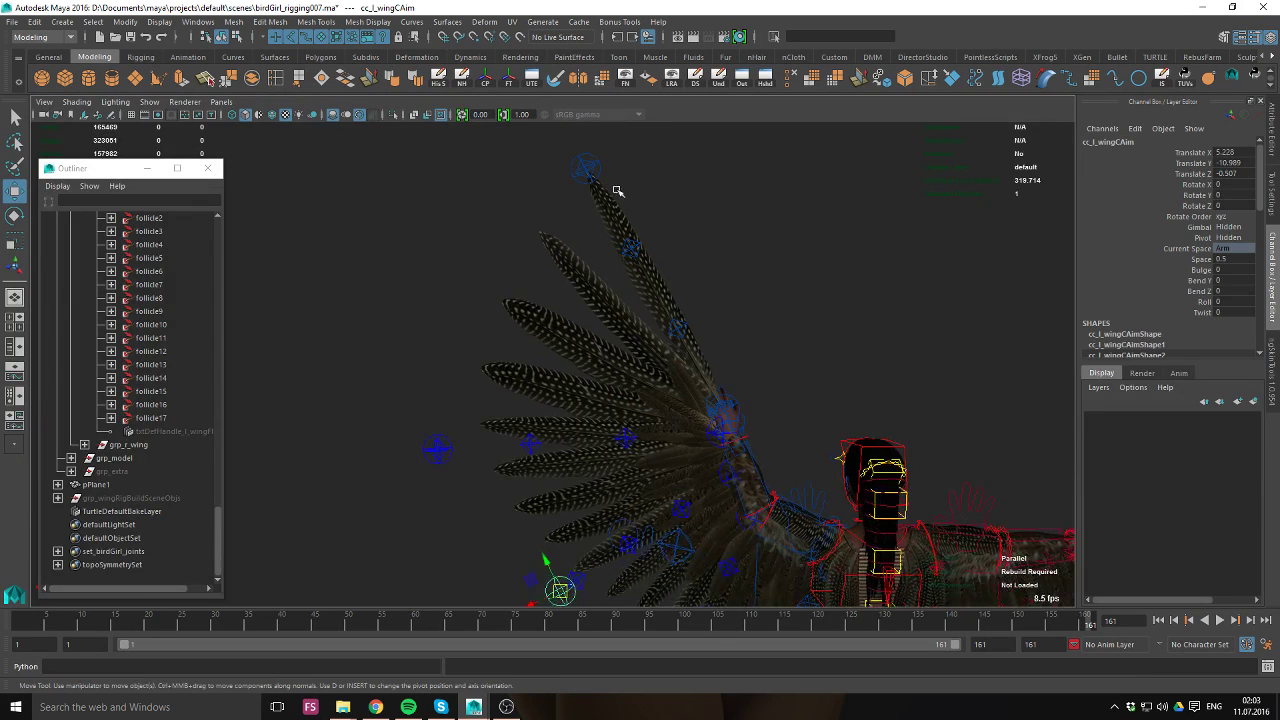
{"action": "key", "text": "ctrl+z"}
{"action": "middle_click_drag", "start_coordinate": [671, 483], "coordinate": [656, 399], "text": "alt"}
{"action": "right_click_drag", "start_coordinate": [656, 399], "coordinate": [800, 395], "text": "alt"}
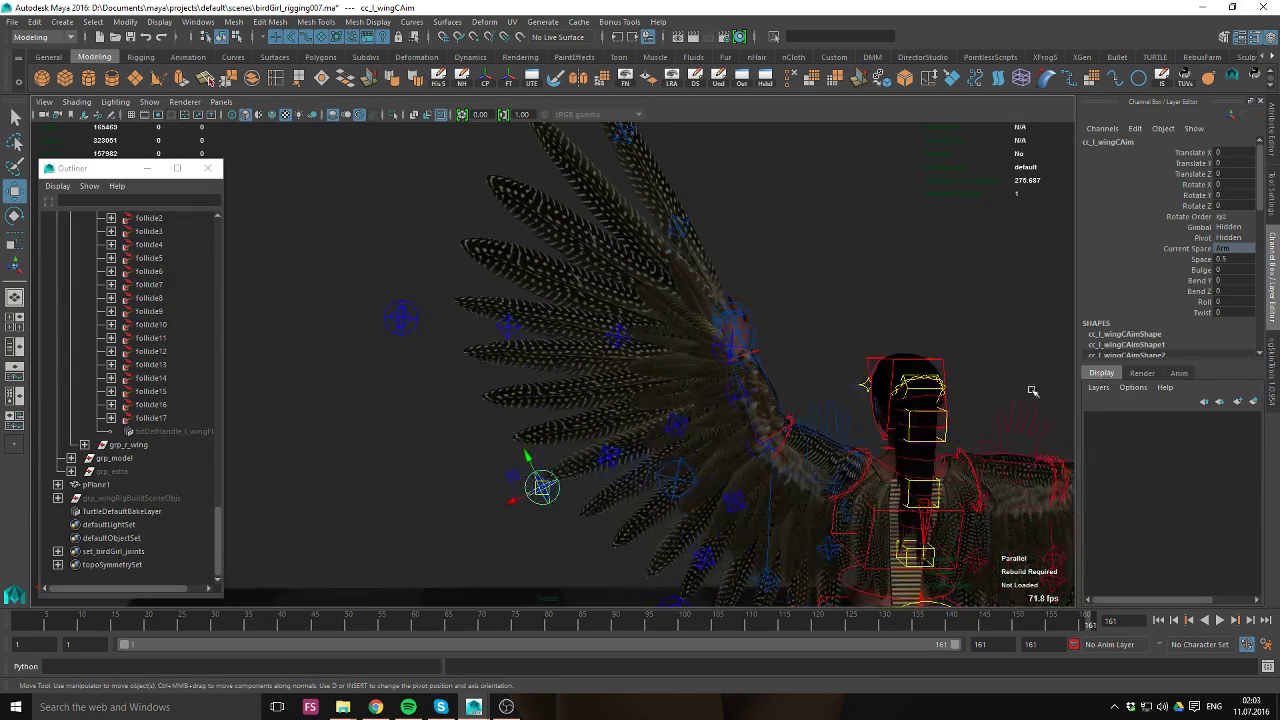
Return the left arm to its straight pose and select the cc_l_wingCAim control beneath the outstretched wing.
{"action": "left_click", "coordinate": [872, 345]}
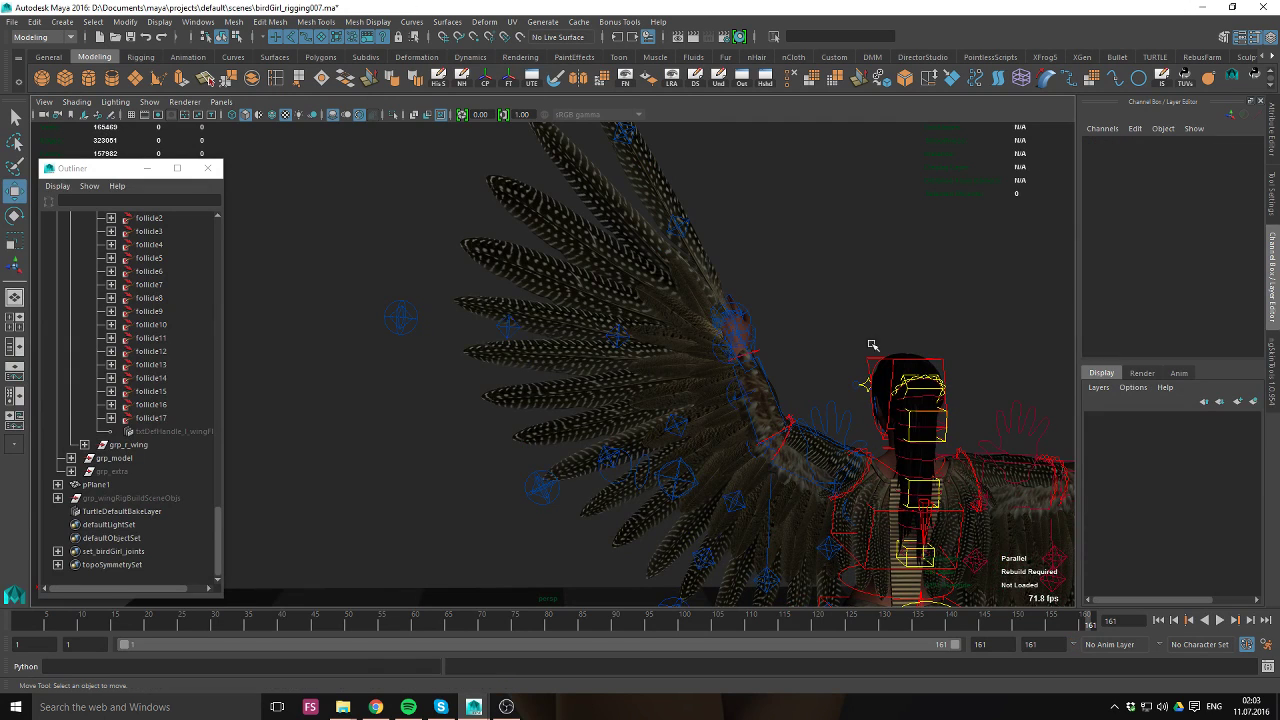
{"action": "left_click_drag", "start_coordinate": [830, 300], "coordinate": [846, 363], "text": "alt"}
{"action": "left_click_drag", "start_coordinate": [480, 474], "coordinate": [680, 309], "text": "alt"}
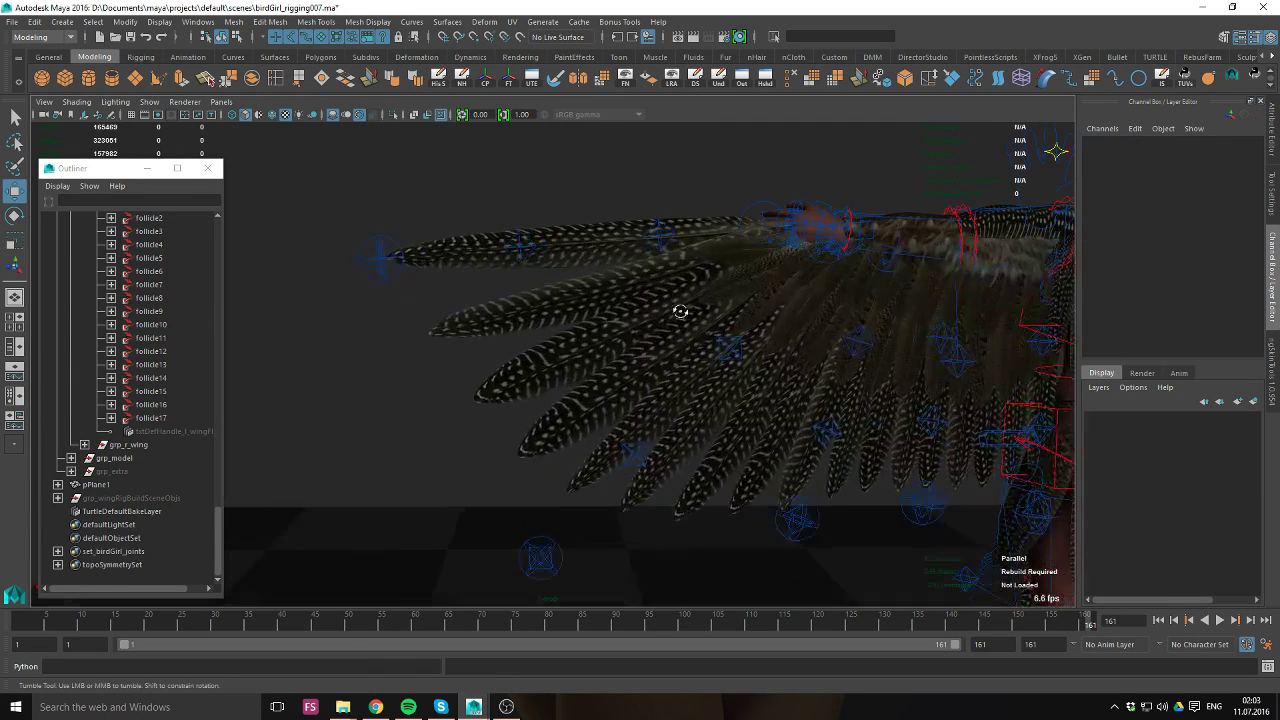
{"action": "right_click_drag", "start_coordinate": [680, 309], "coordinate": [750, 390], "text": "alt"}
{"action": "left_click_drag", "start_coordinate": [750, 390], "coordinate": [756, 423], "text": "alt"}
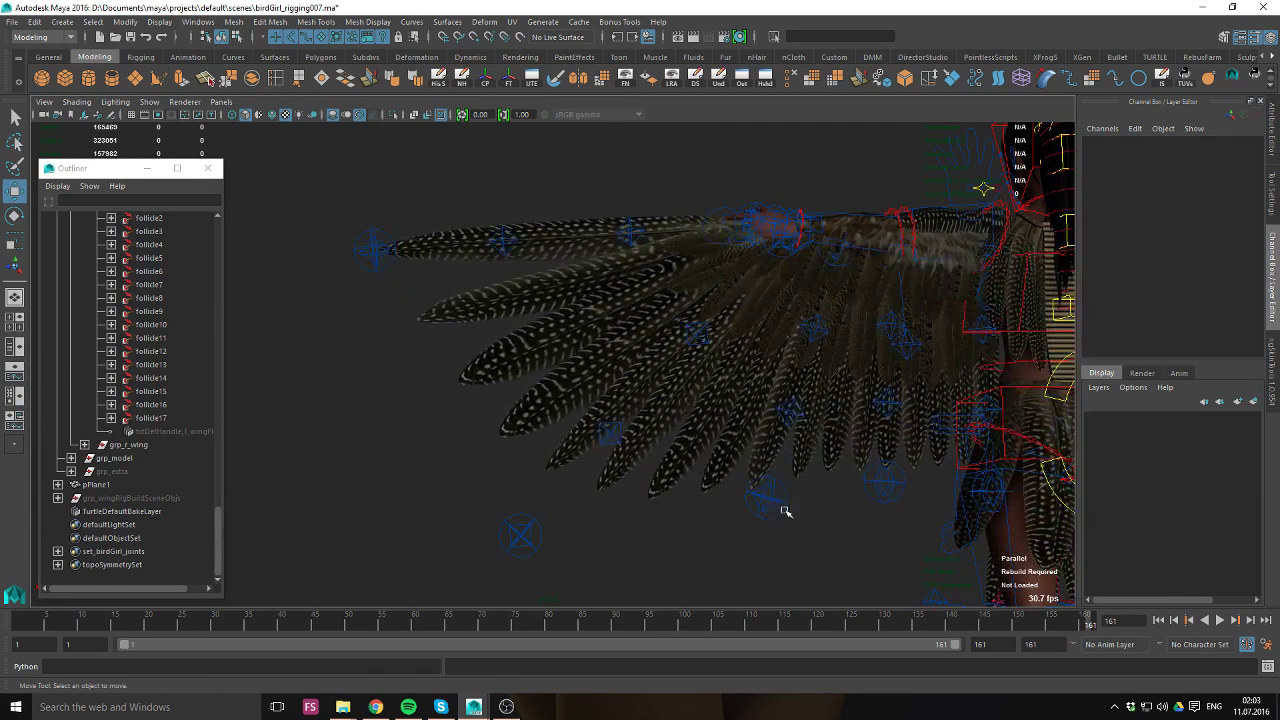
{"action": "left_click", "coordinate": [770, 500]}
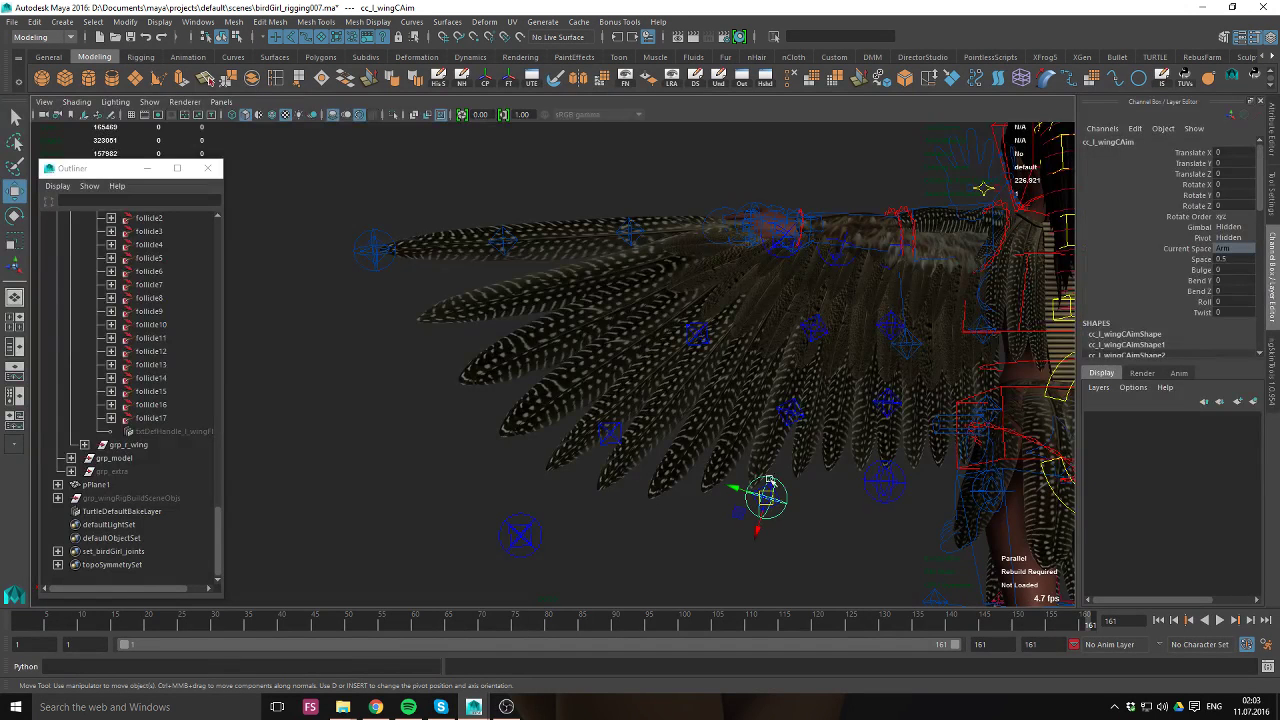
{"action": "left_click_drag", "start_coordinate": [643, 348], "coordinate": [688, 372], "text": "alt"}
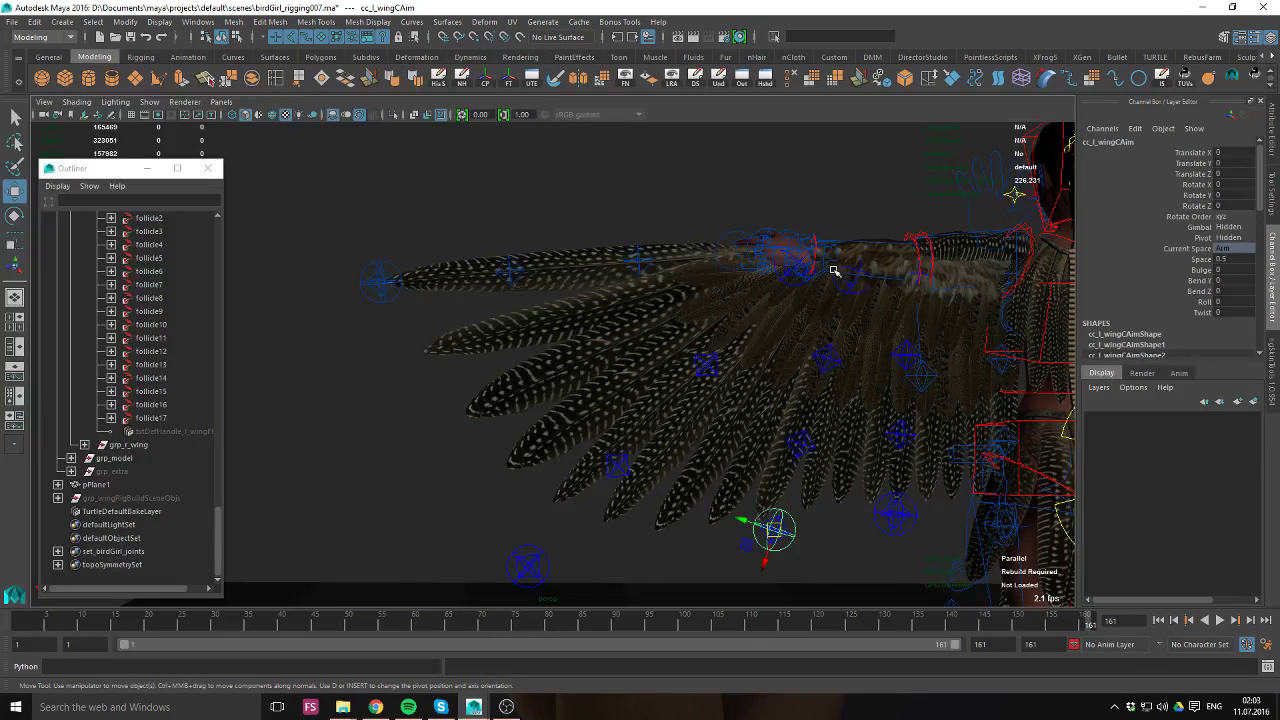
{"action": "middle_click_drag", "start_coordinate": [641, 469], "coordinate": [660, 470], "text": "alt"}
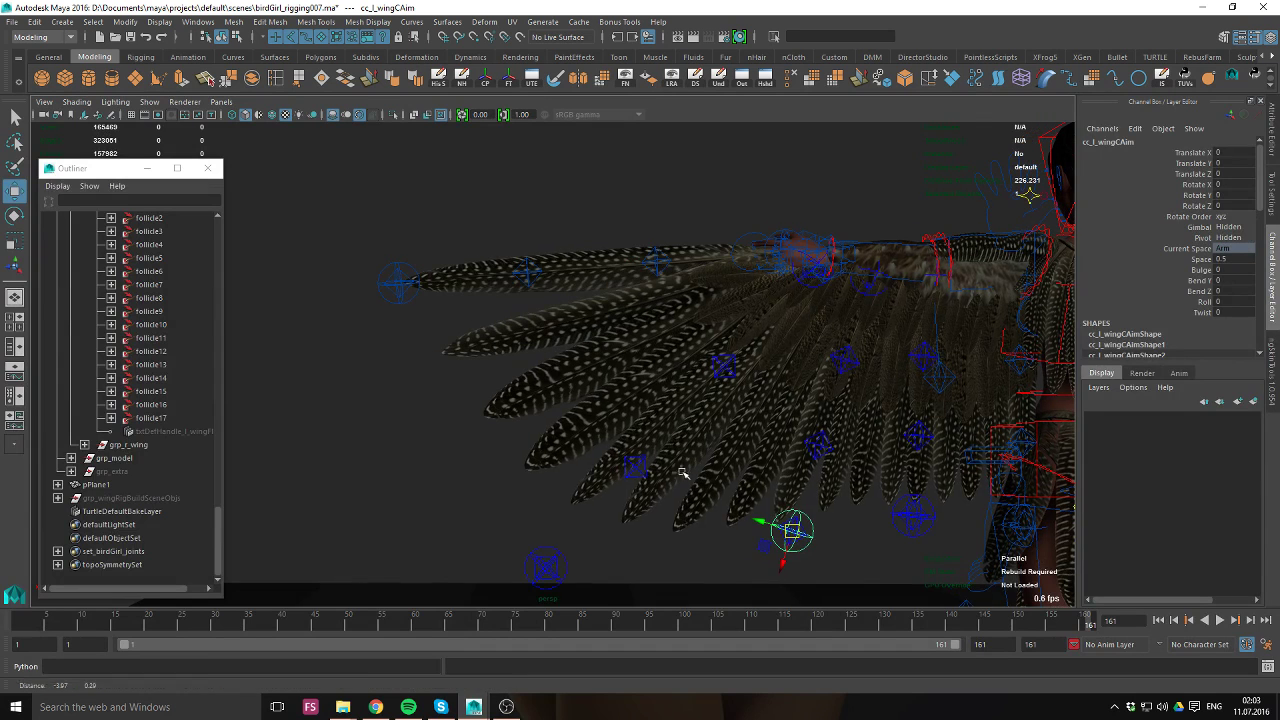
Compare the Current Space of cc_l_wingDAim and cc_l_wingCAim, and inspect the tweak controls cc_l_wingETweakD and cc_l_wingDTweakC.
{"action": "left_click", "coordinate": [582, 558]}
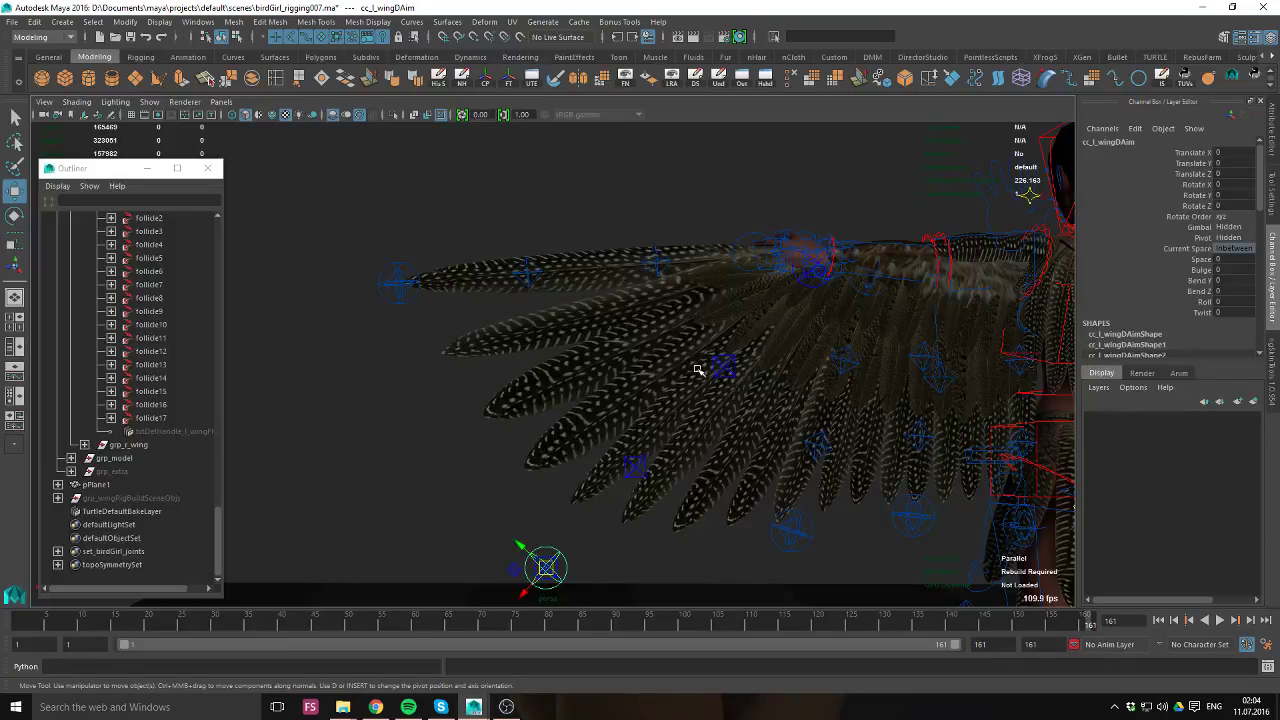
{"action": "left_click", "coordinate": [493, 468]}
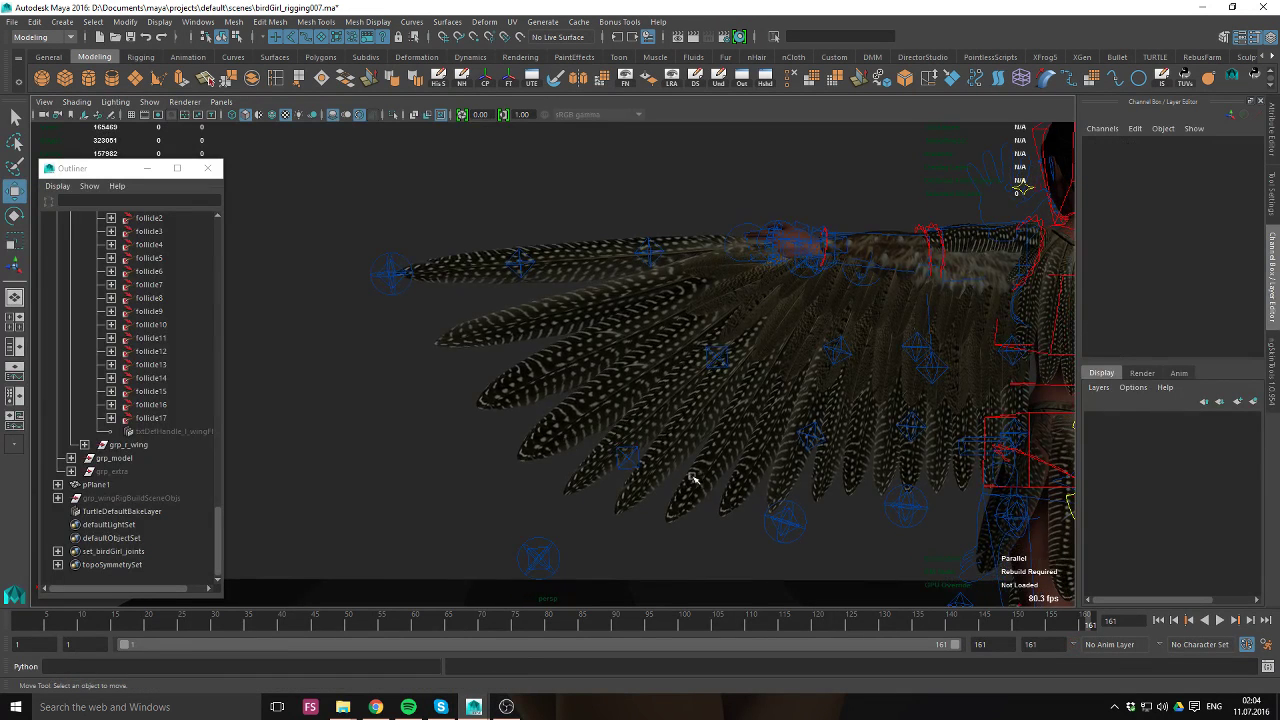
{"action": "left_click", "coordinate": [552, 569]}
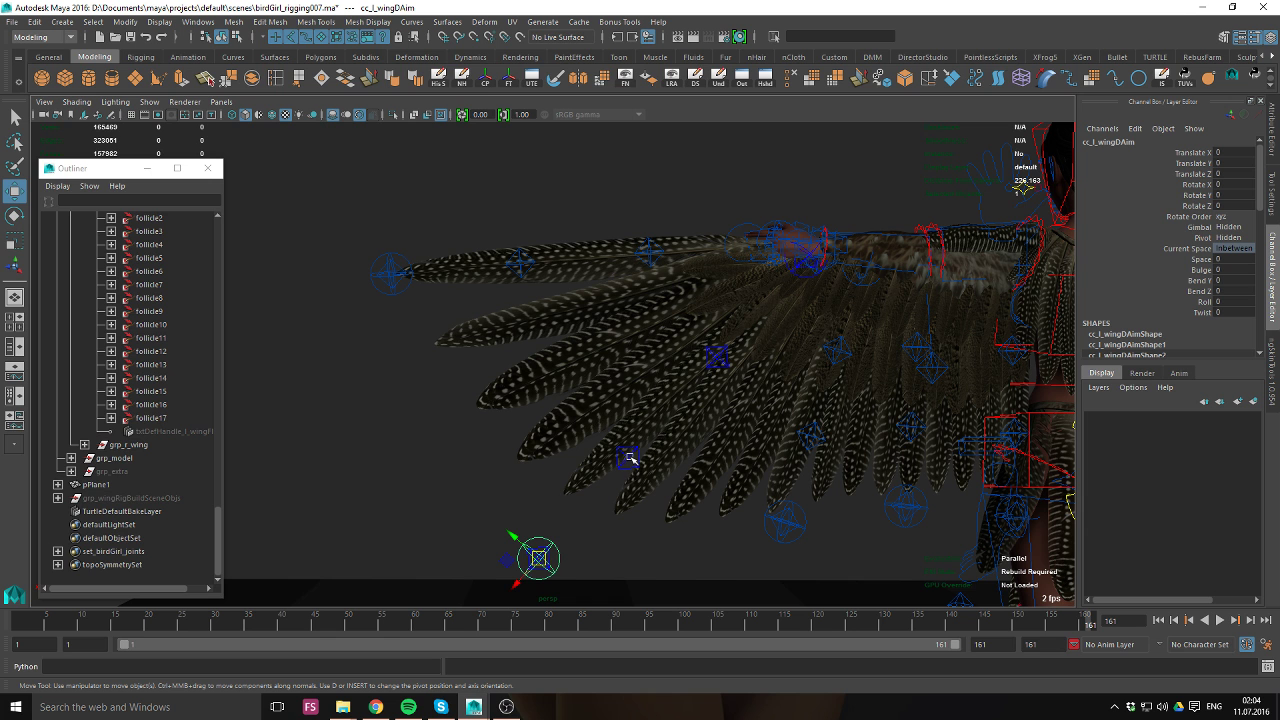
{"action": "left_click", "coordinate": [765, 515]}
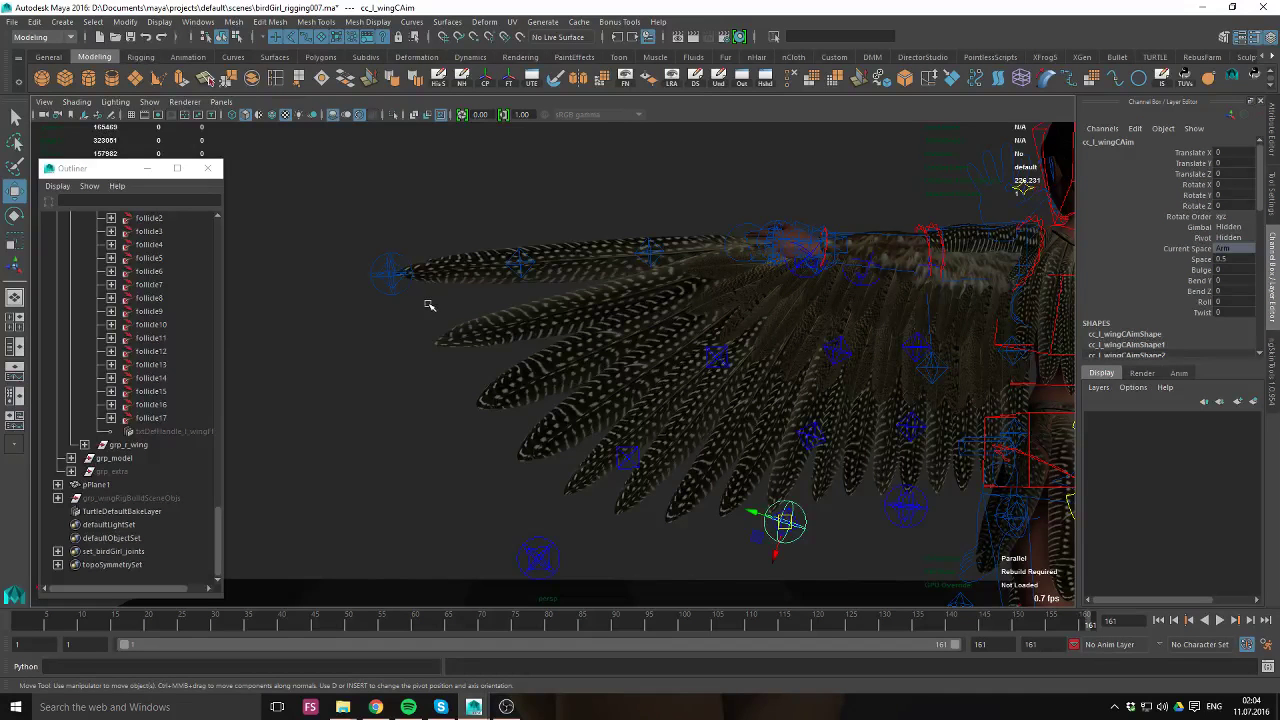
{"action": "left_click", "coordinate": [395, 287]}
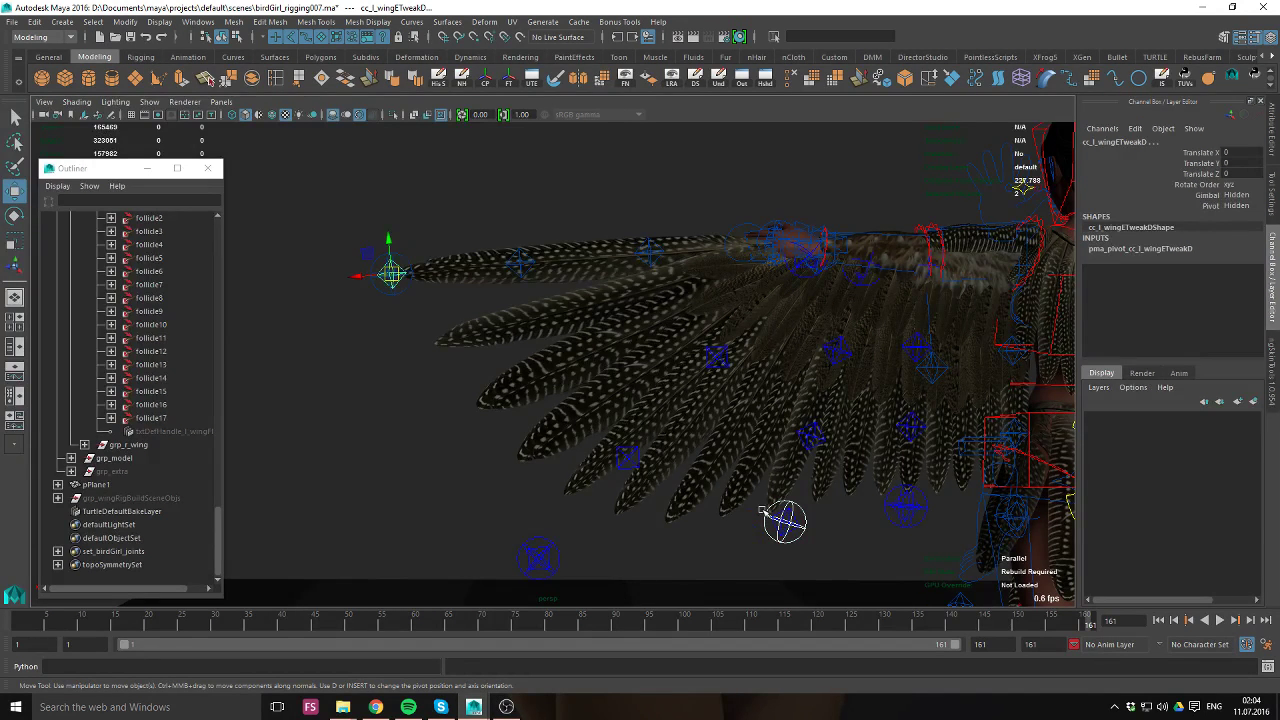
{"action": "left_click", "coordinate": [628, 457]}
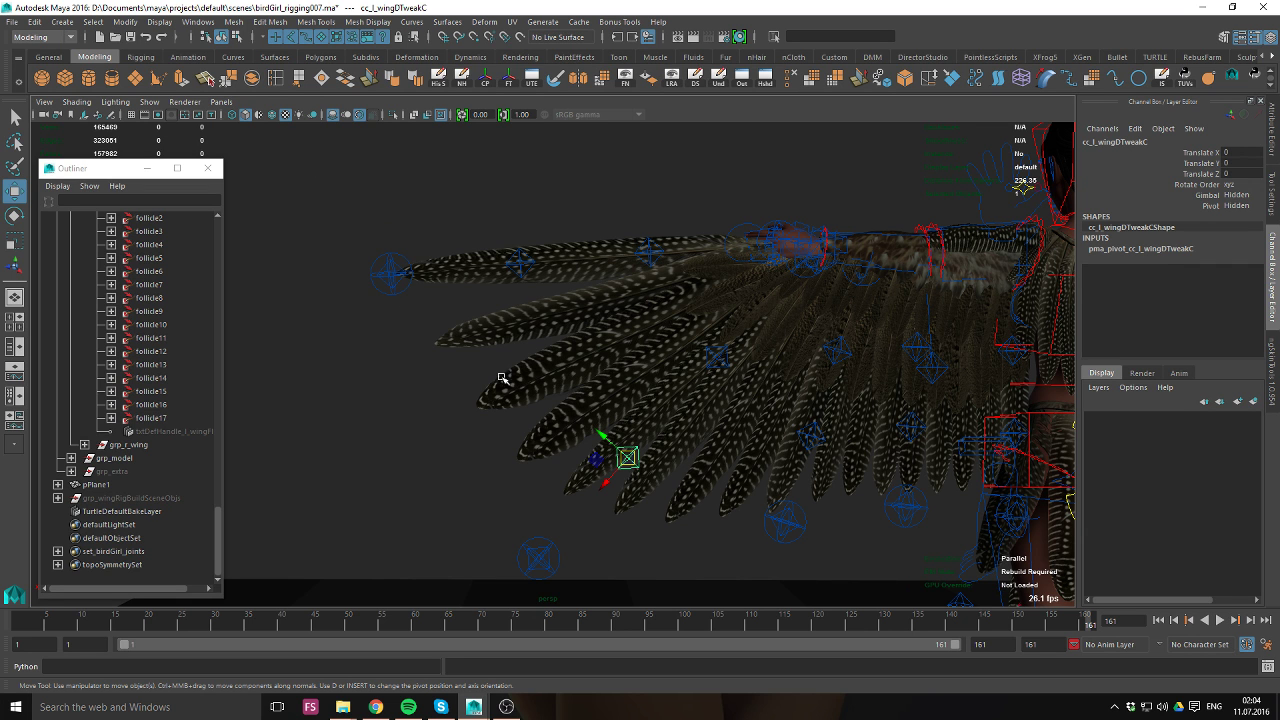
{"action": "left_click", "coordinate": [401, 298]}
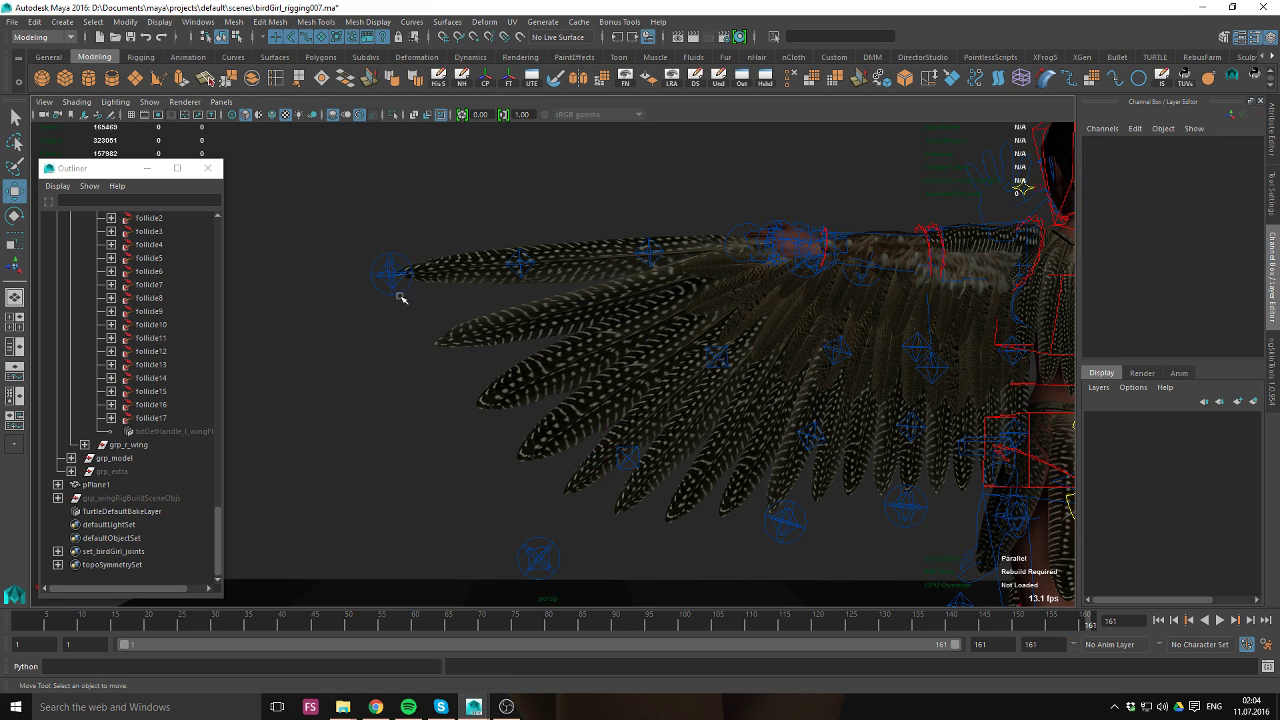
Try folding the wing tip down with cc_l_wingEAim, translating it to about X -32.9, Y -73.5, Z 1.35.
{"action": "left_click", "coordinate": [393, 279]}
{"action": "left_click", "coordinate": [404, 291]}
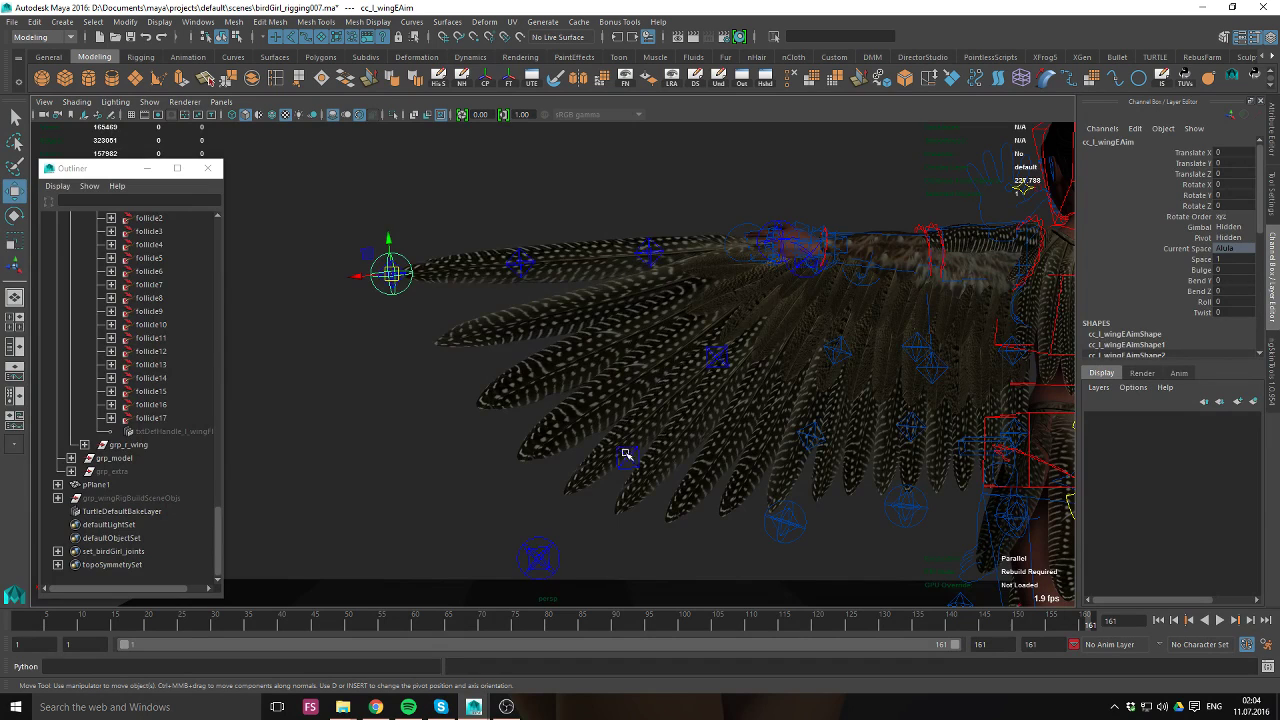
{"action": "left_click_drag", "start_coordinate": [626, 454], "coordinate": [546, 427], "text": "alt"}
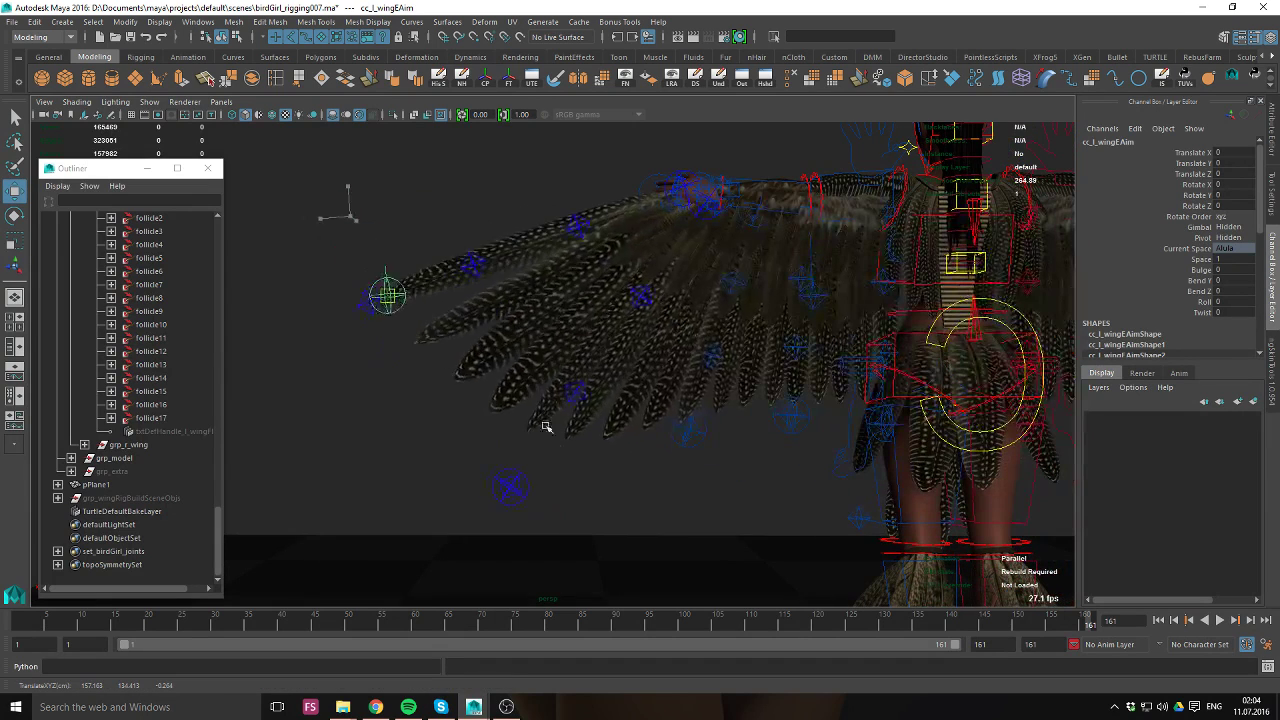
{"action": "middle_click_drag", "start_coordinate": [546, 427], "coordinate": [772, 615]}
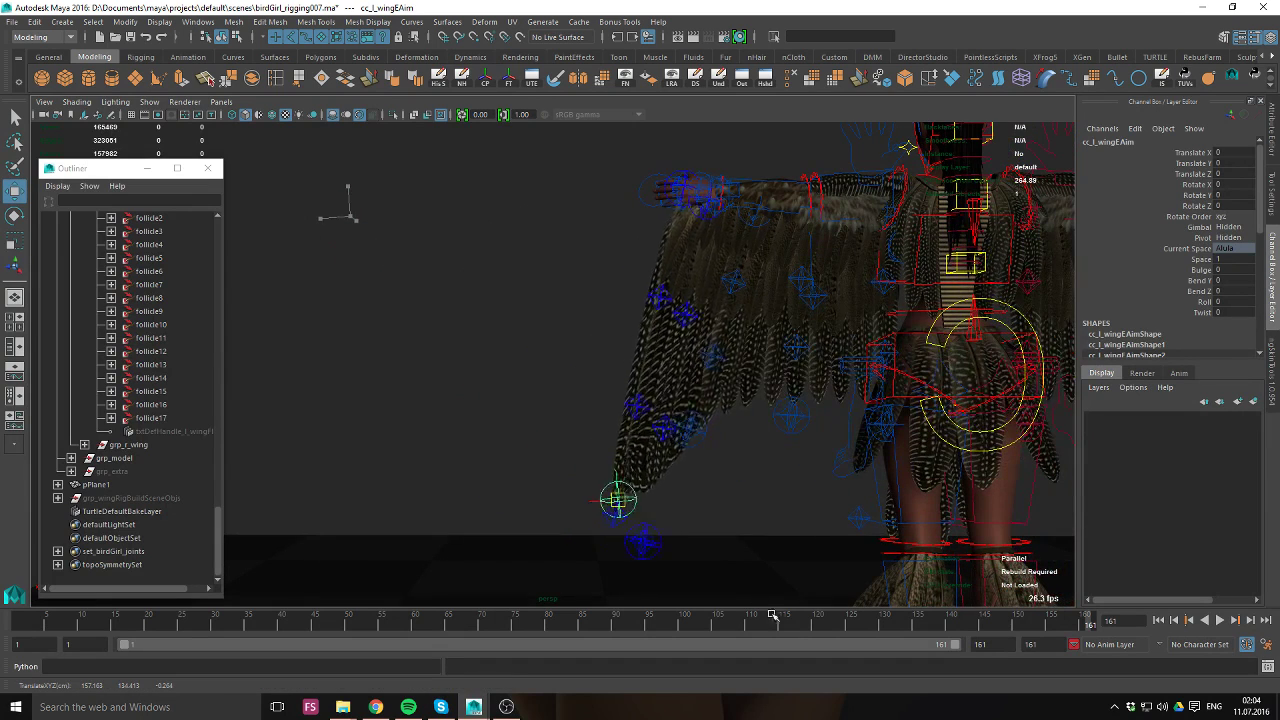
{"action": "middle_click_drag", "start_coordinate": [730, 525], "coordinate": [660, 428], "text": "alt"}
{"action": "scroll", "coordinate": [640, 445], "scroll_direction": "up", "scroll_amount": 3}
{"action": "mouse_move", "coordinate": [606, 474]}
{"action": "middle_mouse_down"}
{"action": "mouse_move", "coordinate": [632, 486]}
{"action": "mouse_move", "coordinate": [572, 486]}
{"action": "mouse_move", "coordinate": [600, 488]}
{"action": "mouse_move", "coordinate": [607, 475]}
{"action": "middle_mouse_up"}
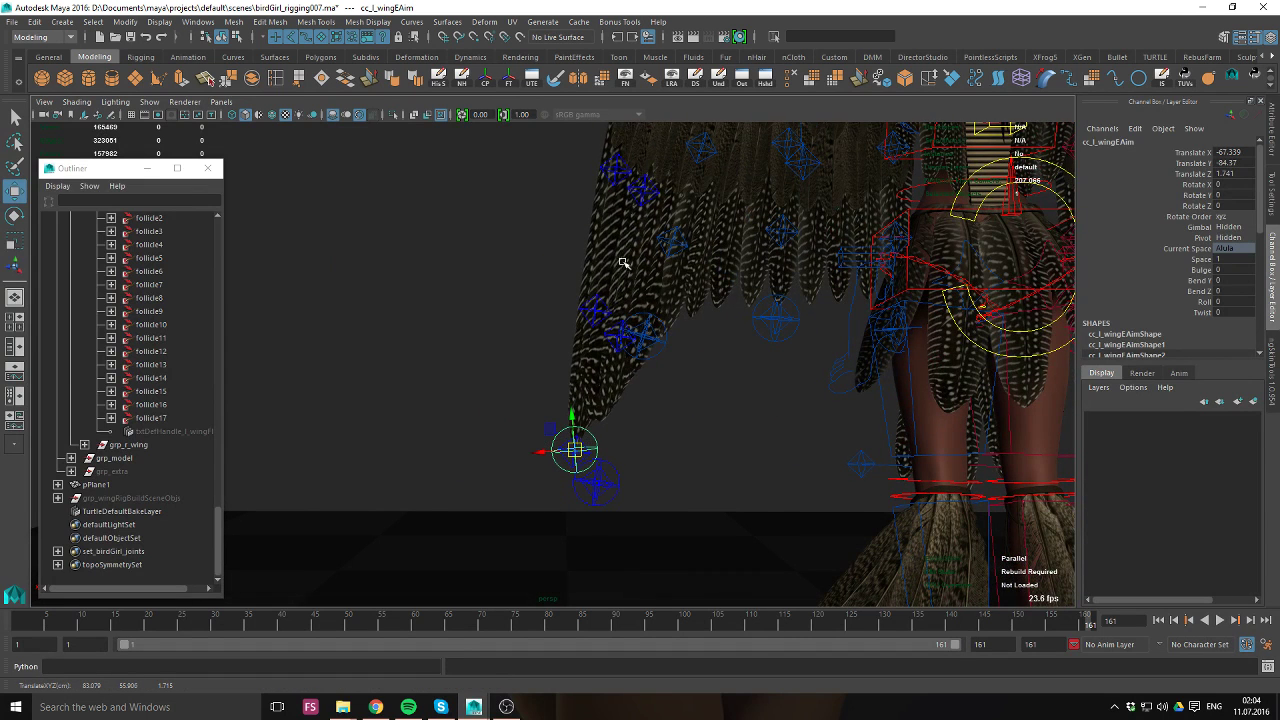
{"action": "middle_click_drag", "start_coordinate": [662, 353], "coordinate": [622, 418]}
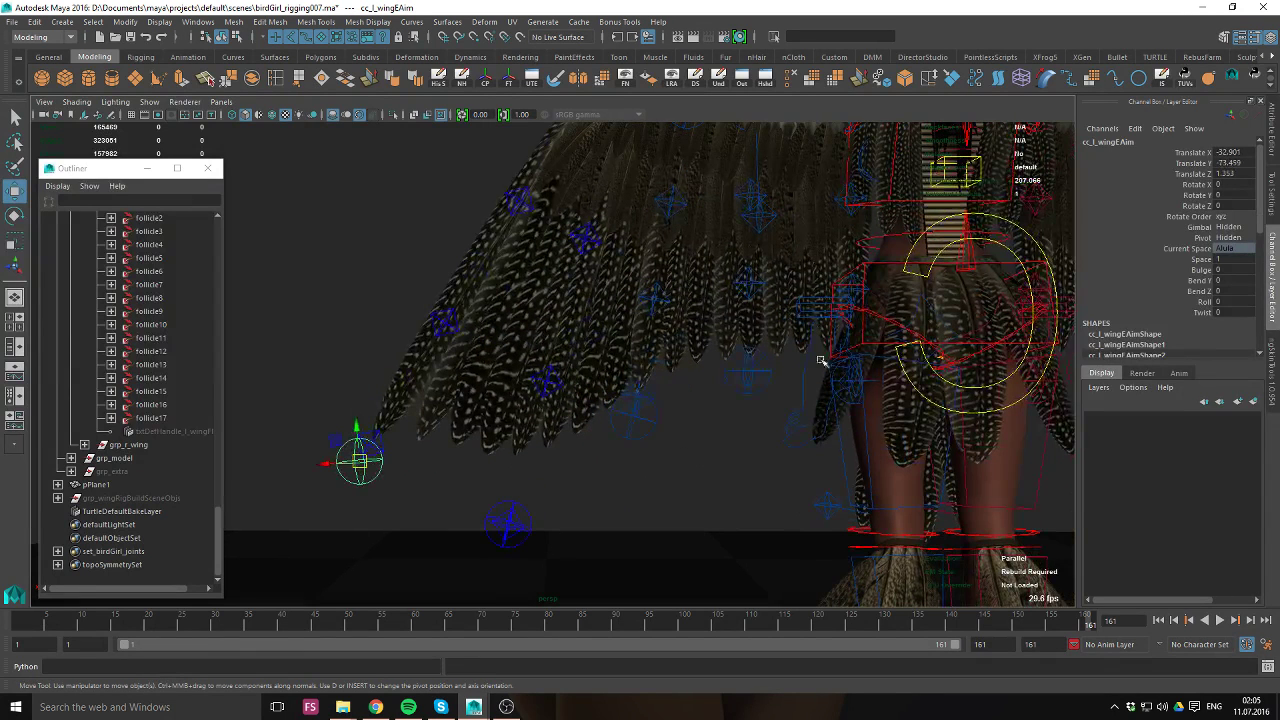
Check cc_l_wingBAim's Current Space, reselect cc_l_wingEAim and undo its downward moves.
{"action": "left_click", "coordinate": [756, 391]}
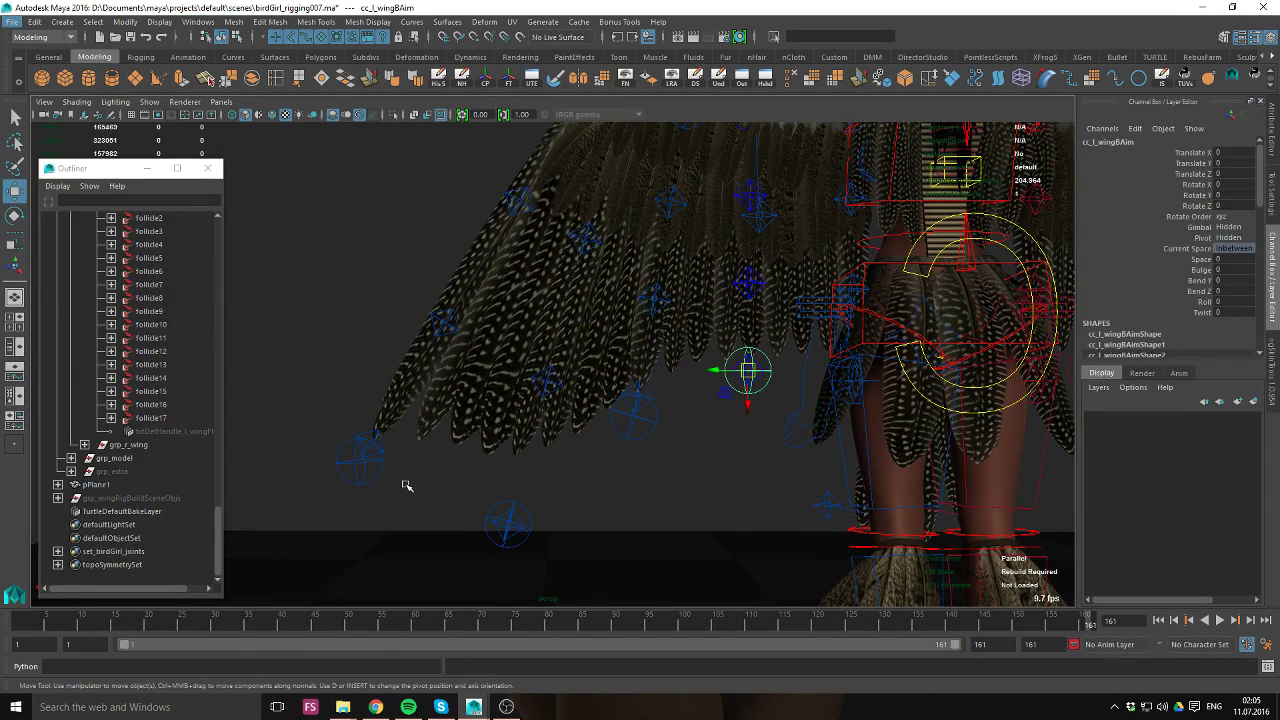
{"action": "left_click_drag", "start_coordinate": [363, 473], "coordinate": [325, 485]}
{"action": "key", "text": "ctrl+z"}
{"action": "right_click_drag", "start_coordinate": [583, 480], "coordinate": [414, 432], "text": "alt"}
{"action": "middle_click_drag", "start_coordinate": [414, 432], "coordinate": [549, 487], "text": "alt"}
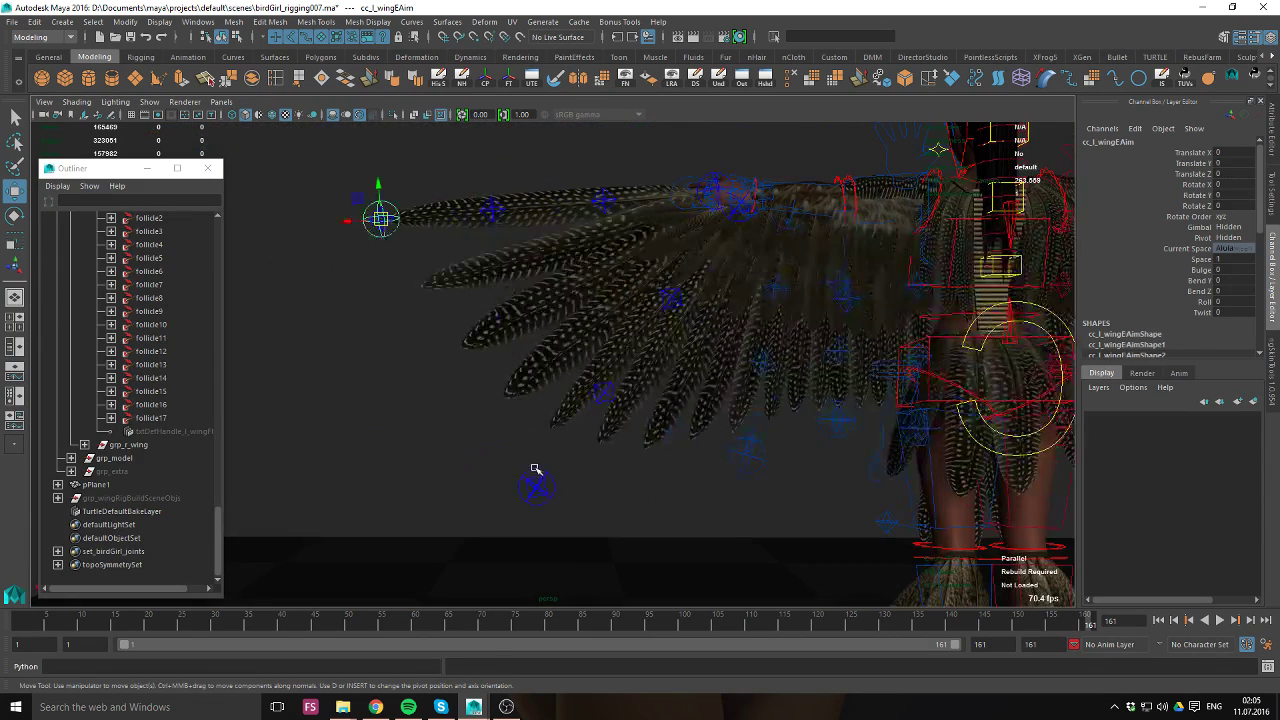
Select cc_l_wingEAim and cc_l_wingCAim together and examine how the feathers between them spread.
{"action": "left_click", "coordinate": [534, 469]}
{"action": "left_click_drag", "start_coordinate": [757, 459], "coordinate": [720, 465]}
{"action": "middle_click_drag", "start_coordinate": [710, 478], "coordinate": [665, 501]}
{"action": "left_click", "coordinate": [665, 501]}
{"action": "left_click_drag", "start_coordinate": [665, 501], "coordinate": [652, 446], "text": "alt"}
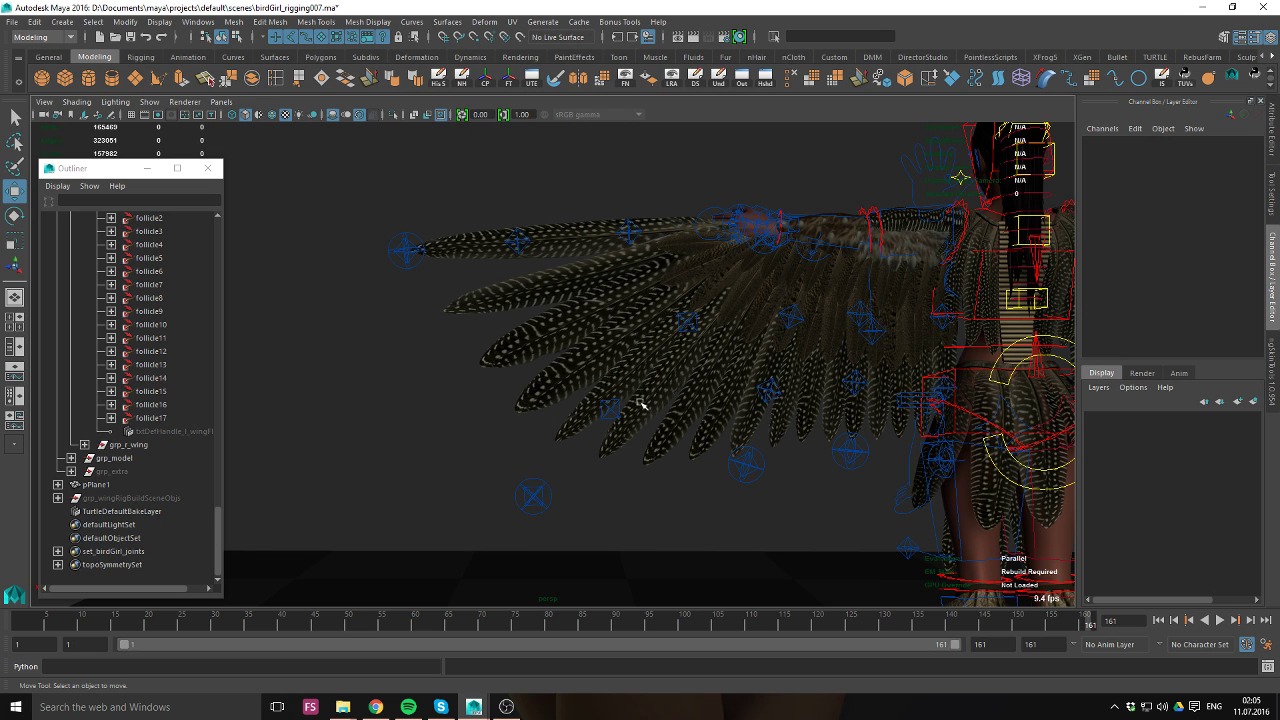
{"action": "scroll", "coordinate": [637, 393], "scroll_direction": "up", "scroll_amount": 2}
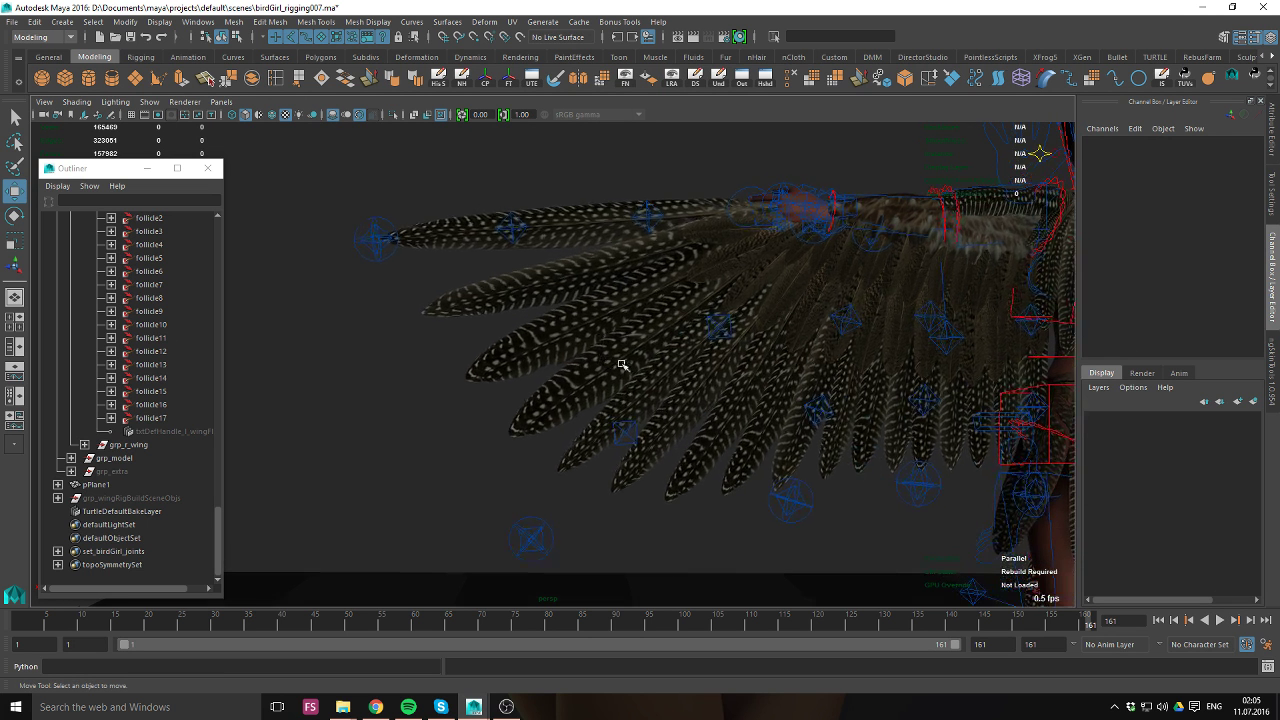
{"action": "left_click", "coordinate": [378, 240]}
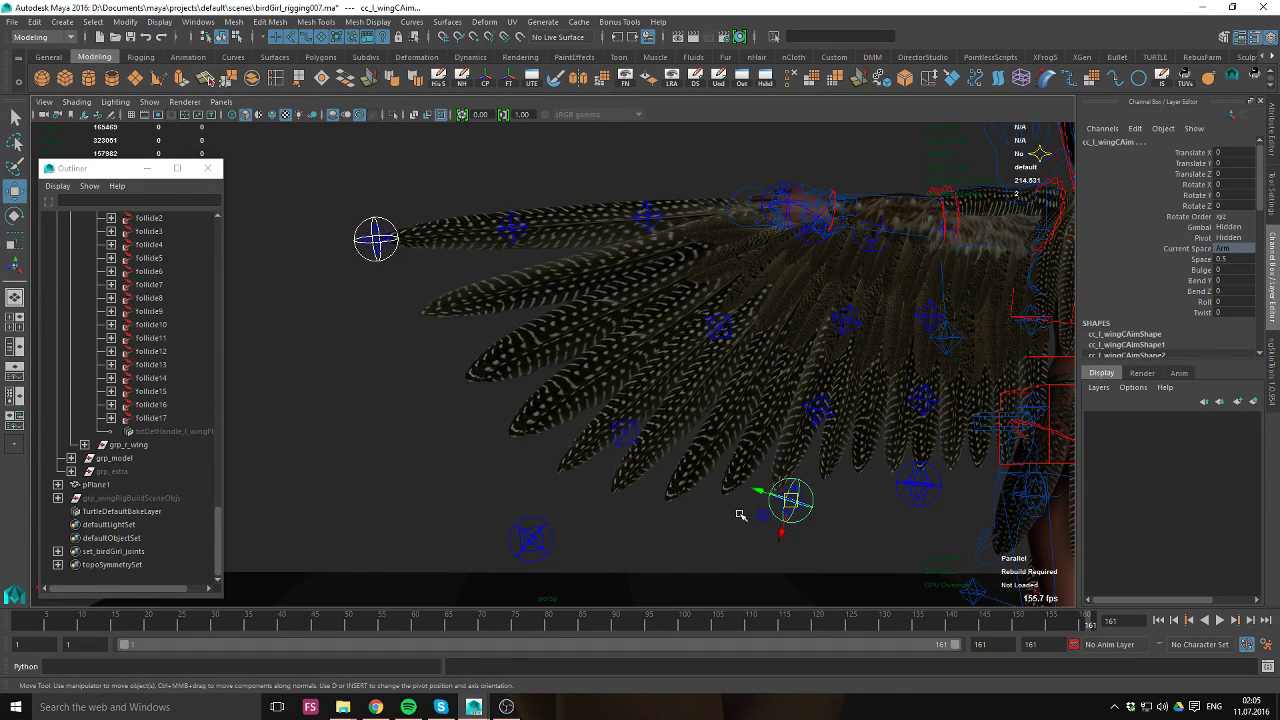
{"action": "right_click_drag", "start_coordinate": [594, 466], "coordinate": [650, 488], "text": "alt"}
{"action": "middle_click_drag", "start_coordinate": [650, 488], "coordinate": [671, 511], "text": "alt"}
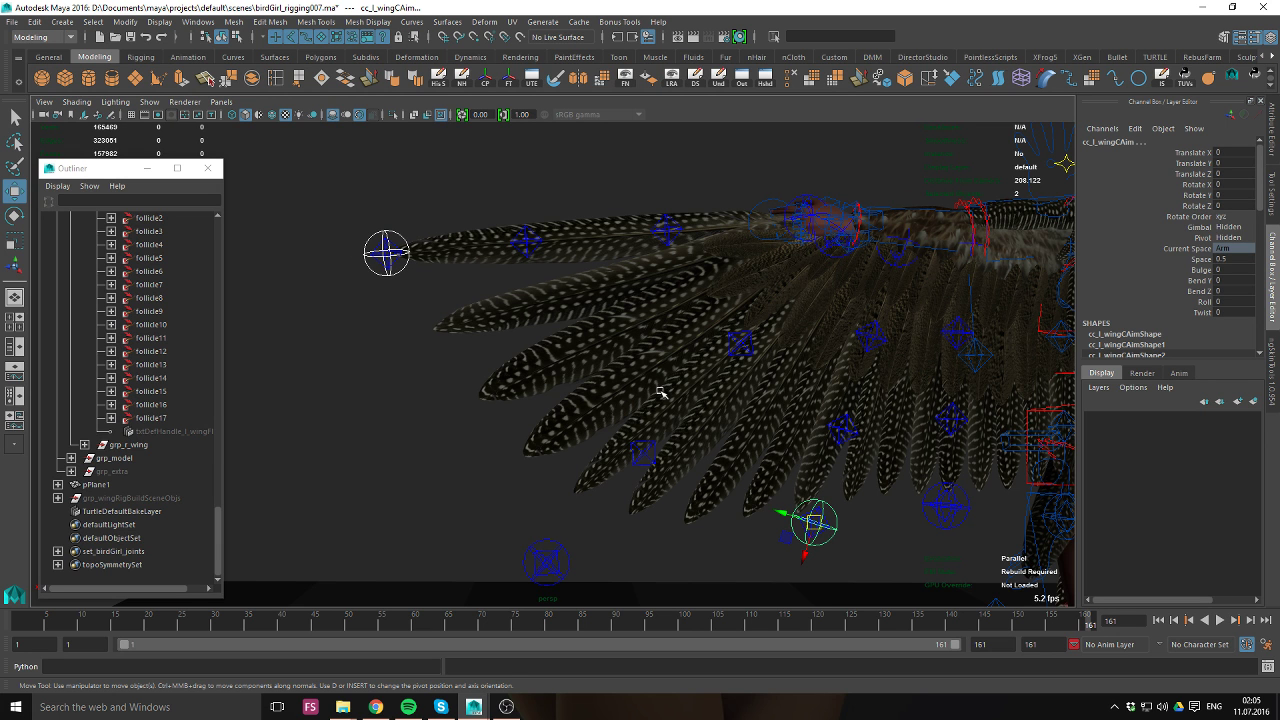
{"action": "middle_click_drag", "start_coordinate": [517, 450], "coordinate": [497, 446], "text": "alt"}
{"action": "left_click", "coordinate": [443, 466]}
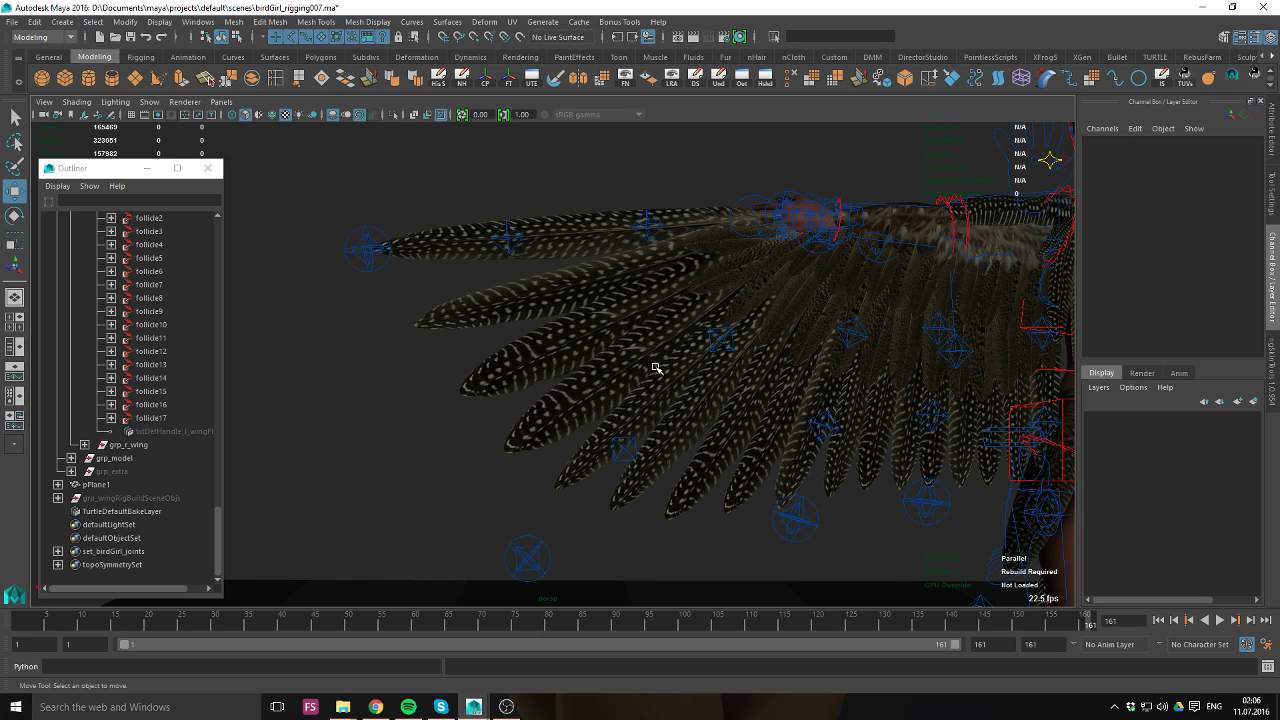
Examine the outer feathers of the left wing up close around the square cc_l_wingDTweakC control.
{"action": "left_click_drag", "start_coordinate": [525, 472], "coordinate": [574, 486], "text": "alt"}
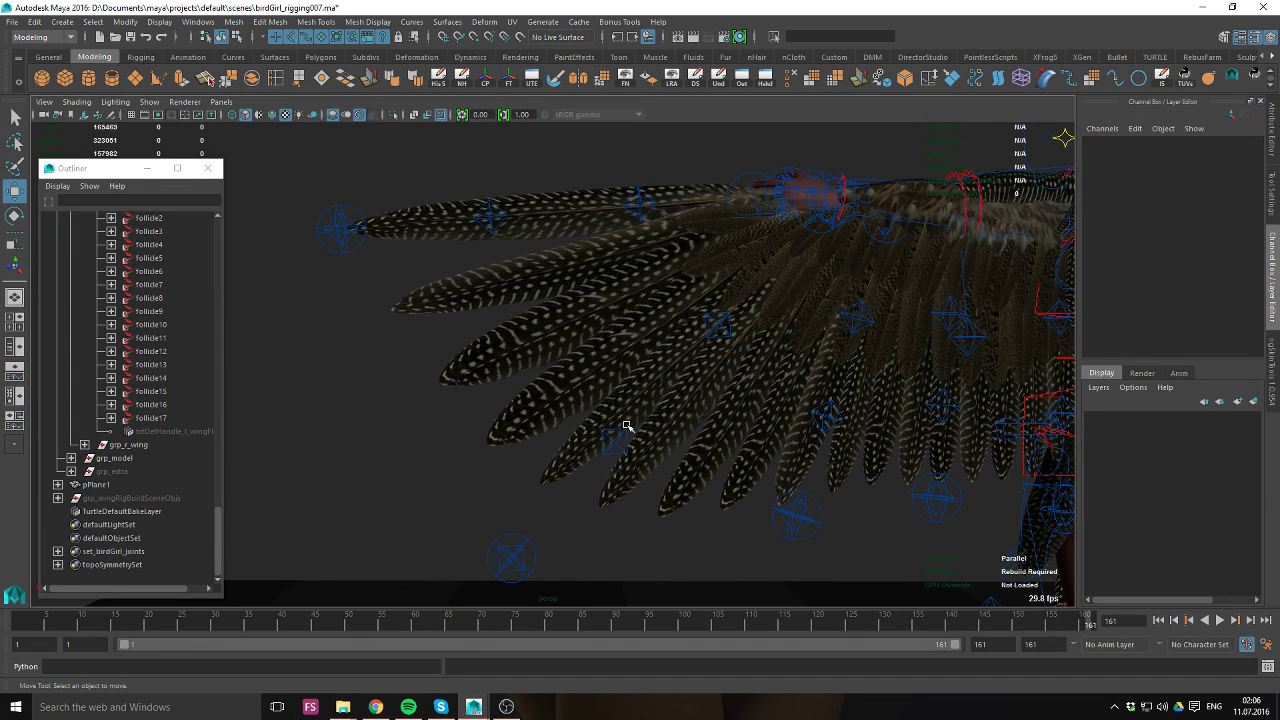
{"action": "left_click_drag", "start_coordinate": [541, 315], "coordinate": [672, 297], "text": "alt"}
{"action": "middle_click_drag", "start_coordinate": [610, 304], "coordinate": [580, 362], "text": "alt"}
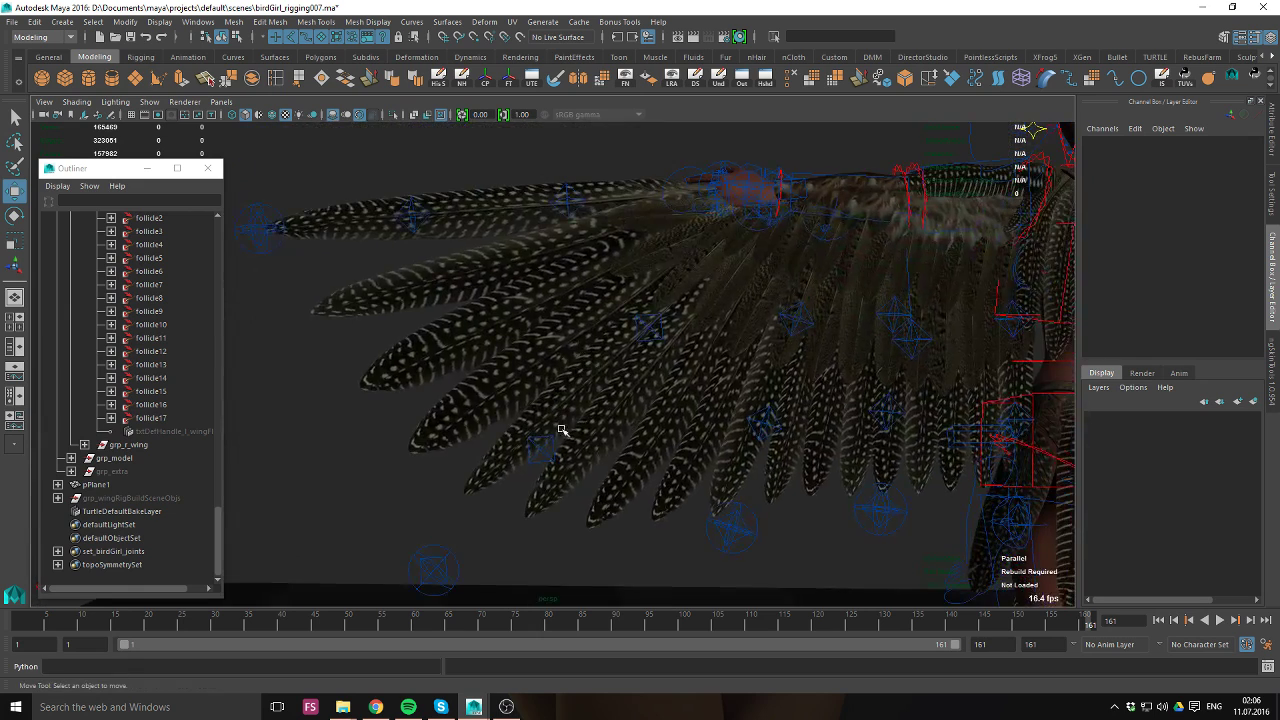
{"action": "middle_click_drag", "start_coordinate": [559, 432], "coordinate": [549, 360], "text": "alt"}
{"action": "right_click_drag", "start_coordinate": [549, 360], "coordinate": [543, 437], "text": "alt"}
{"action": "right_click_drag", "start_coordinate": [487, 354], "coordinate": [780, 363], "text": "alt"}
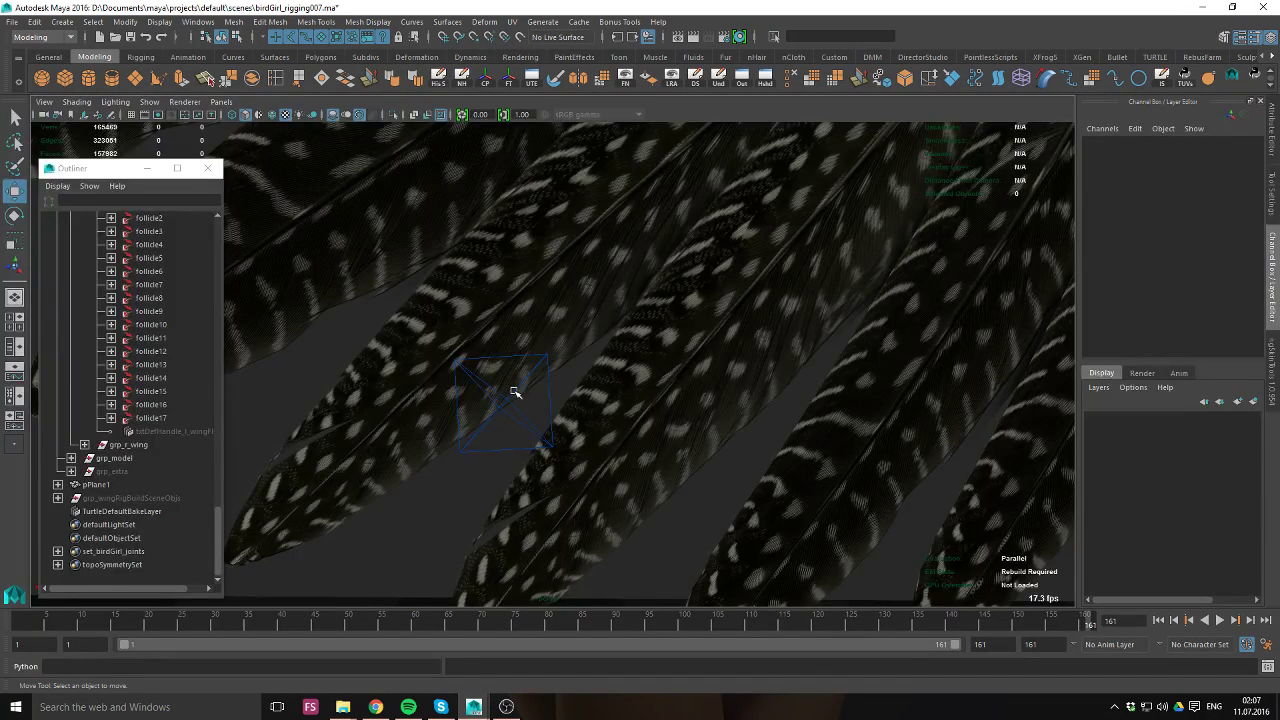
{"action": "scroll", "coordinate": [620, 400], "scroll_direction": "down", "scroll_amount": 3}
{"action": "scroll", "coordinate": [608, 398], "scroll_direction": "down", "scroll_amount": 3}
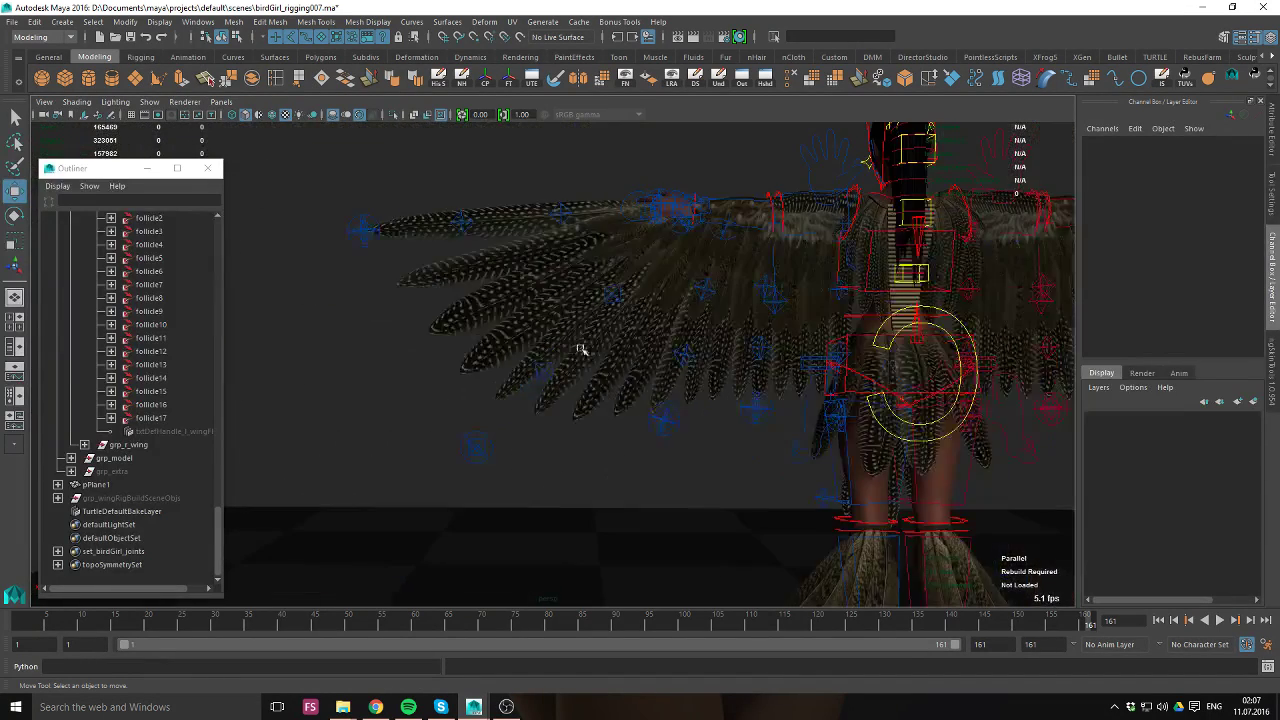
{"action": "scroll", "coordinate": [580, 349], "scroll_direction": "up", "scroll_amount": 2}
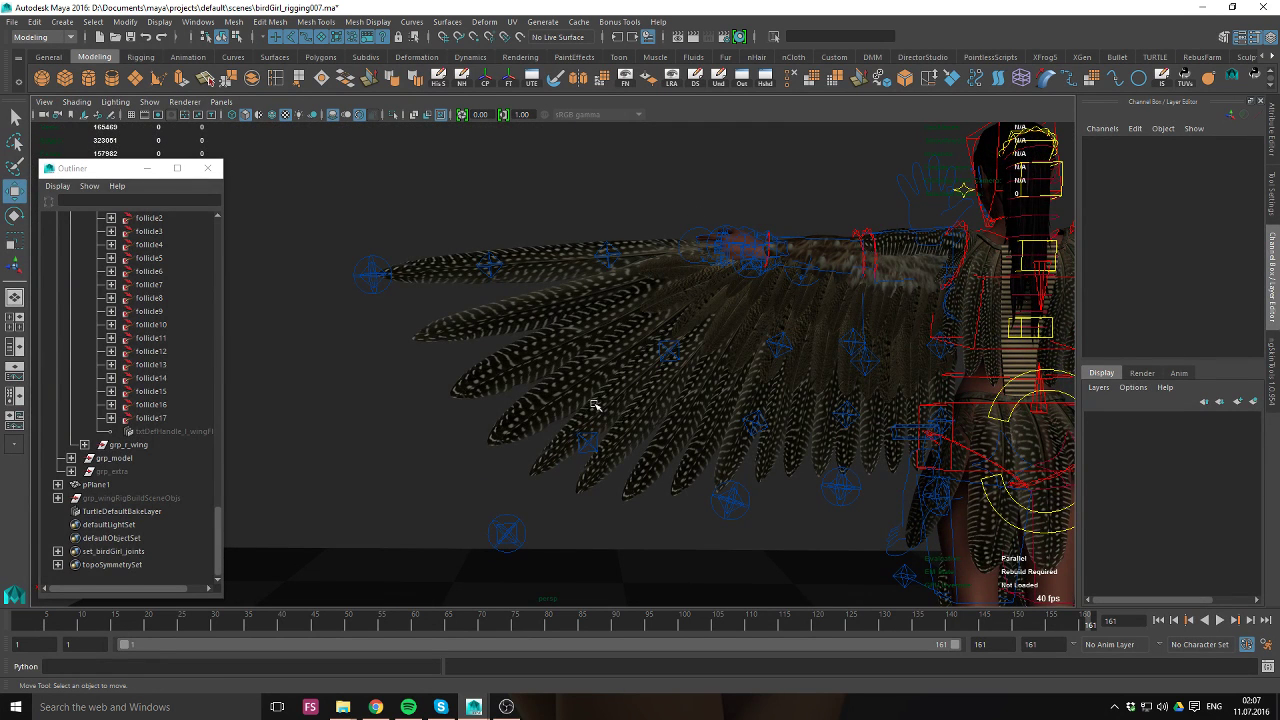
{"action": "left_click", "coordinate": [736, 519]}
{"action": "middle_click_drag", "start_coordinate": [764, 499], "coordinate": [400, 338]}
{"action": "middle_click_drag", "start_coordinate": [520, 443], "coordinate": [657, 520]}
{"action": "left_click", "coordinate": [640, 521]}
Select cc_l_wingEAim at the wing tip and try its Bulge attribute on the outermost feathers.
{"action": "left_click", "coordinate": [371, 271]}
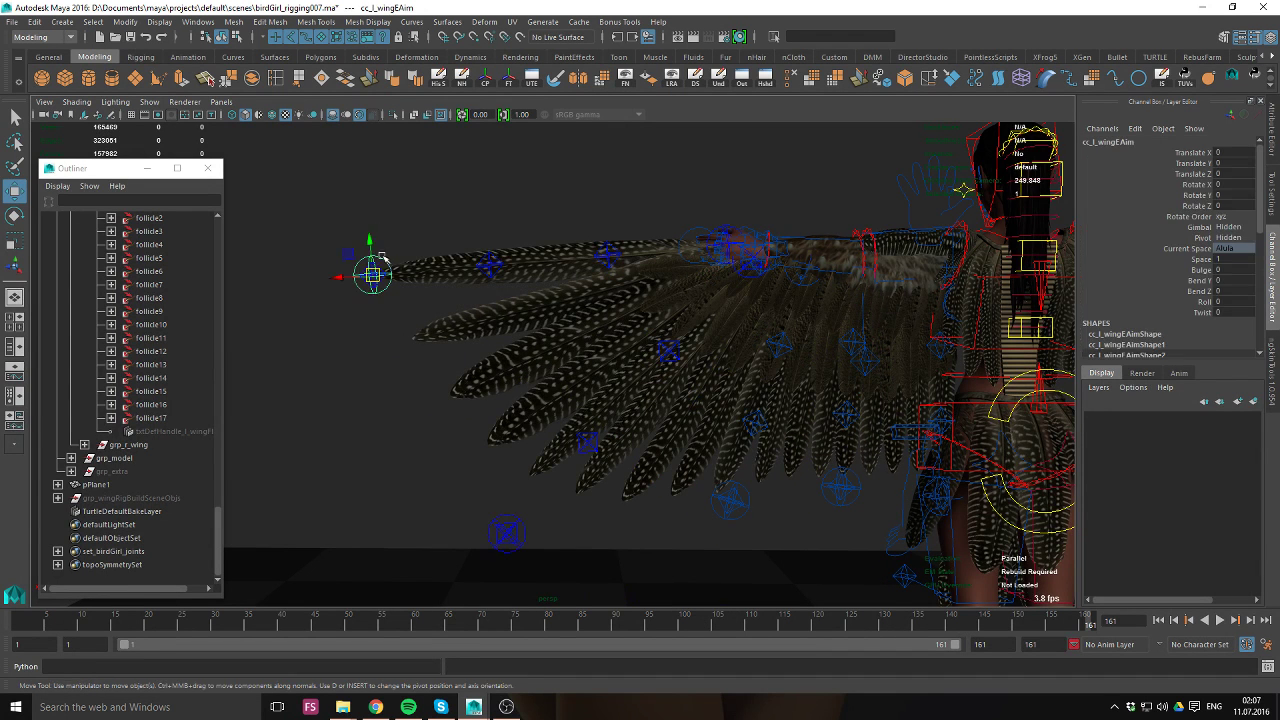
{"action": "middle_click_drag", "start_coordinate": [371, 274], "coordinate": [683, 260]}
{"action": "left_click_drag", "start_coordinate": [684, 260], "coordinate": [711, 283], "text": "alt"}
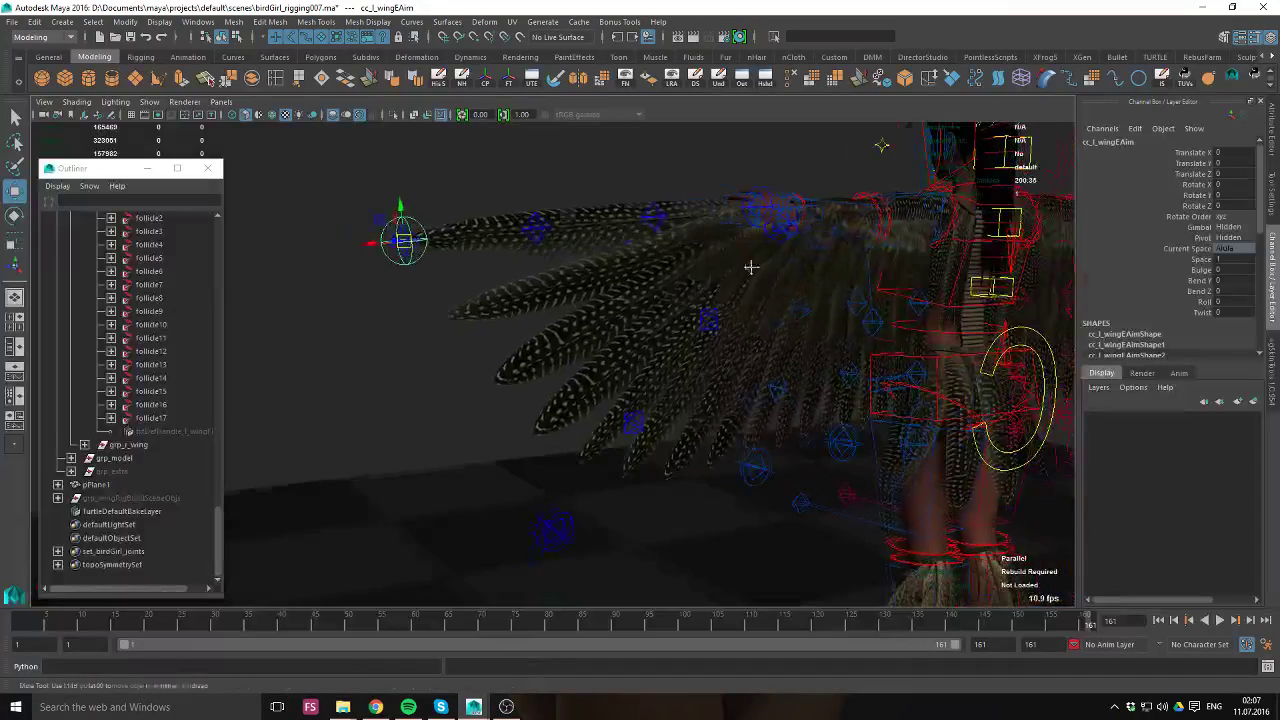
{"action": "middle_click_drag", "start_coordinate": [751, 266], "coordinate": [710, 283], "text": "alt"}
{"action": "left_click", "coordinate": [1190, 271]}
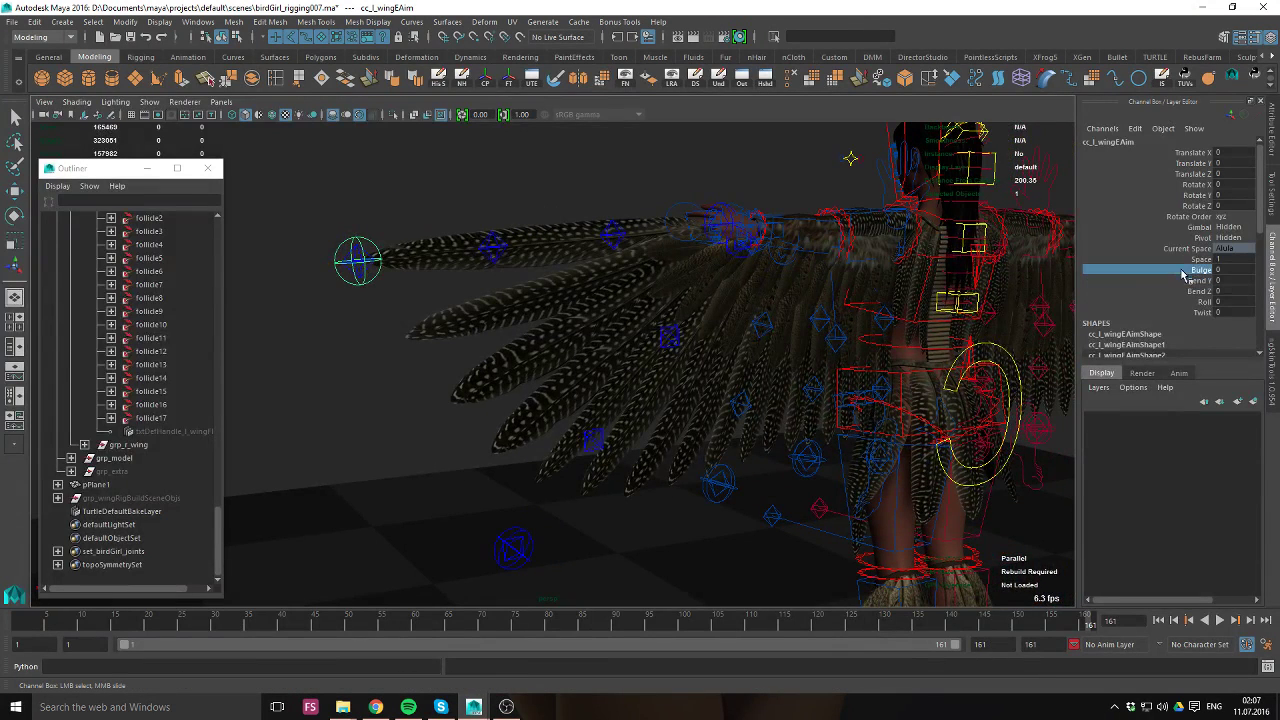
{"action": "middle_click_drag", "start_coordinate": [607, 316], "coordinate": [624, 253]}
Select cc_l_wingETweakB and cc_l_wingETweakC together and step up to their offsetBulge parent groups to examine the driven channels.
{"action": "left_click", "coordinate": [636, 247]}
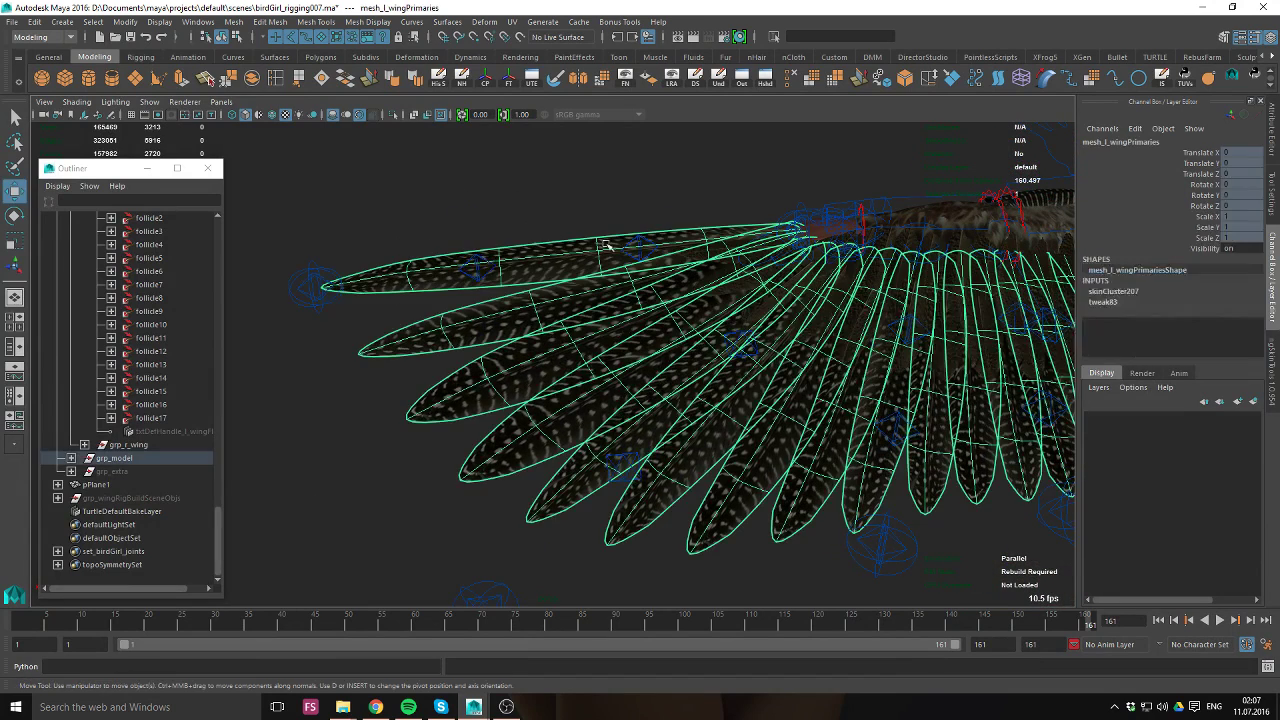
{"action": "key", "text": "w"}
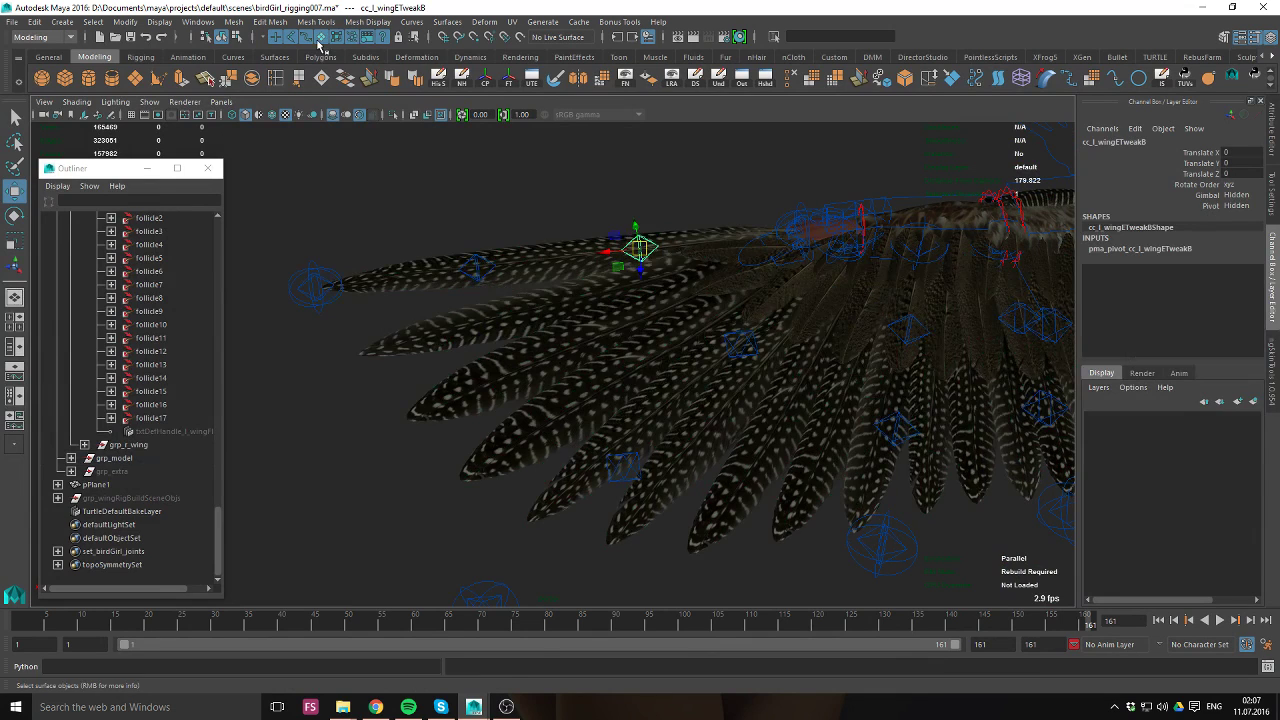
{"action": "left_click_drag", "start_coordinate": [443, 184], "coordinate": [490, 275]}
{"action": "left_click_drag", "start_coordinate": [571, 266], "coordinate": [497, 340], "text": "alt"}
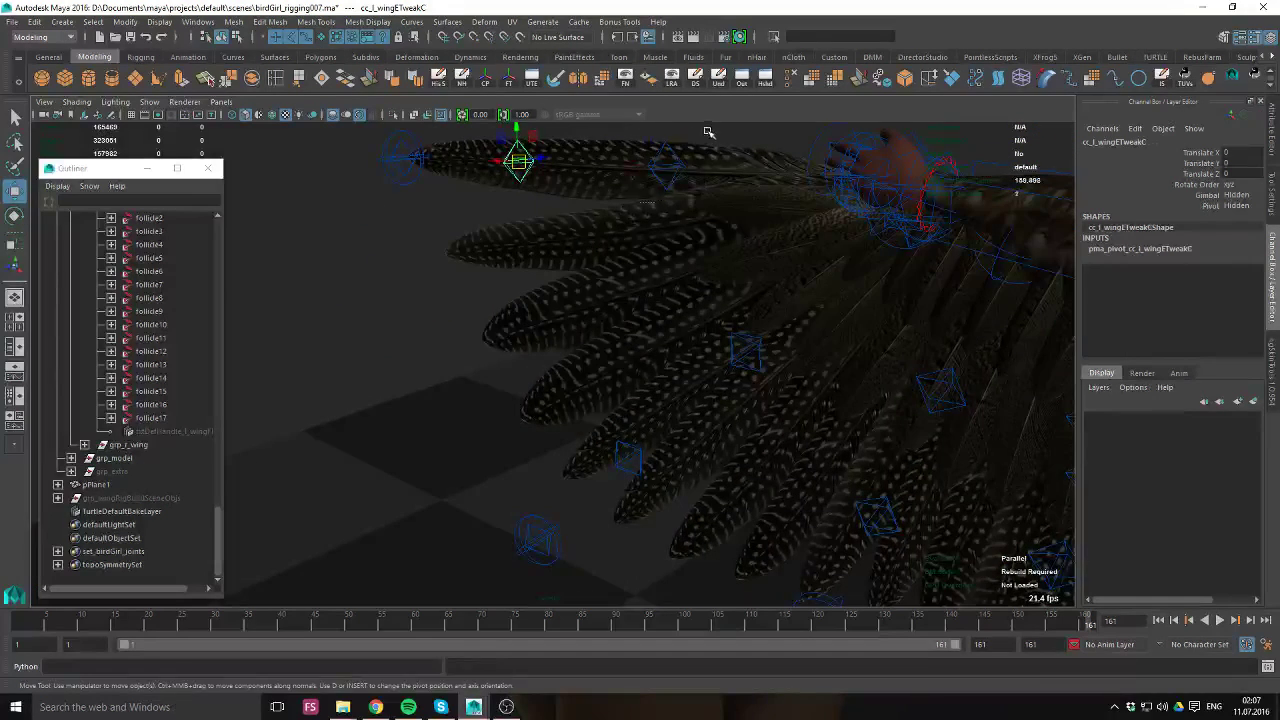
{"action": "left_click_drag", "start_coordinate": [709, 131], "coordinate": [690, 185], "text": "alt"}
{"action": "left_click", "coordinate": [672, 190], "text": "shift"}
{"action": "left_click_drag", "start_coordinate": [552, 154], "coordinate": [557, 243], "text": "alt"}
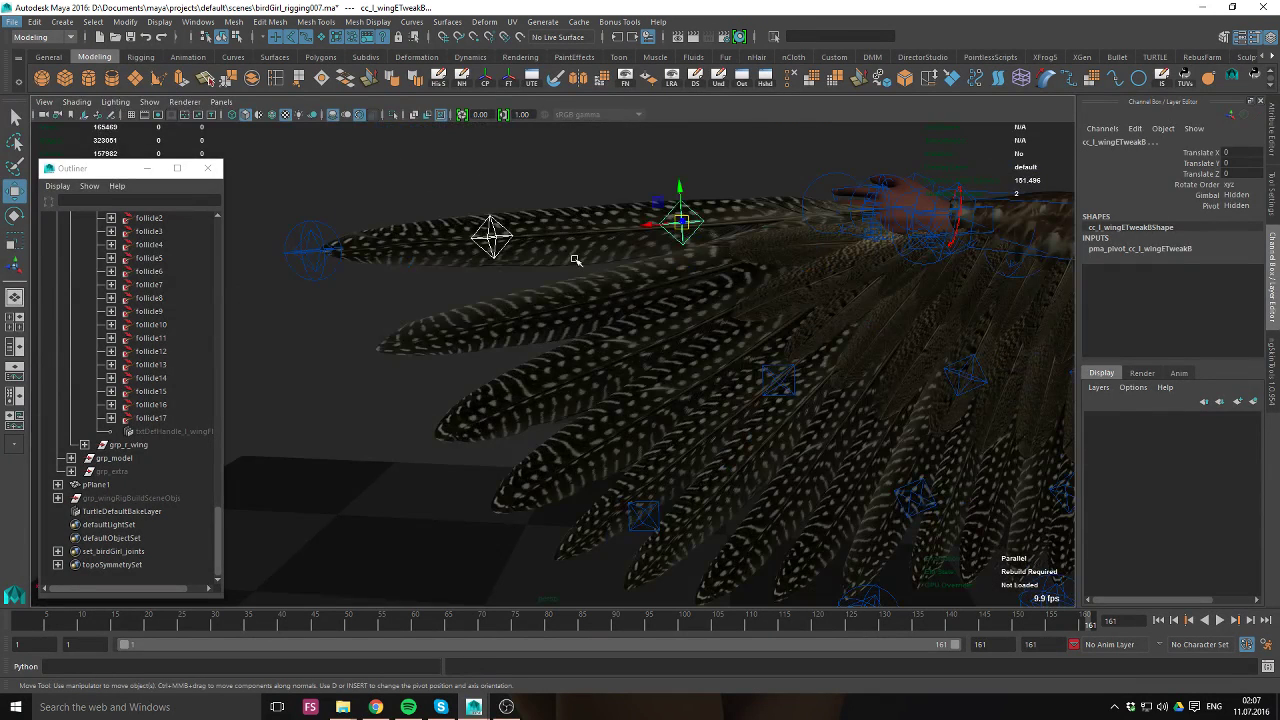
{"action": "key", "text": "Down"}
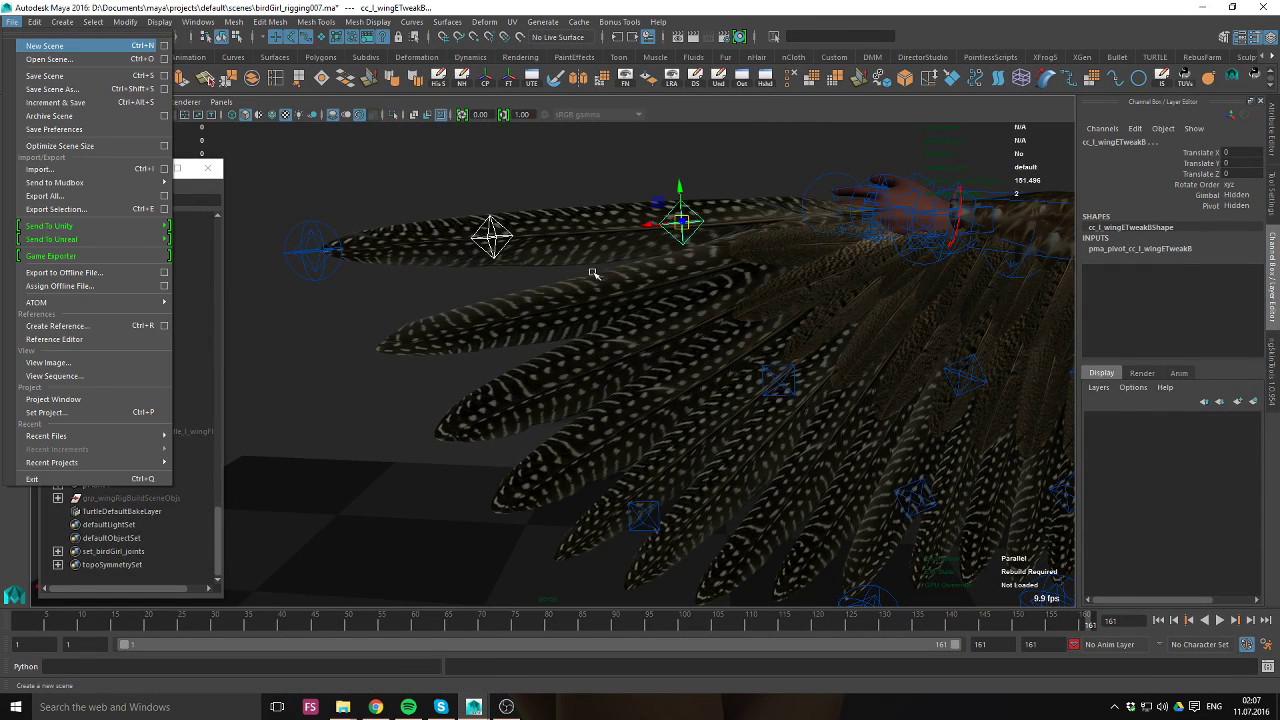
{"action": "key", "text": "Escape"}
{"action": "key", "text": "Up"}
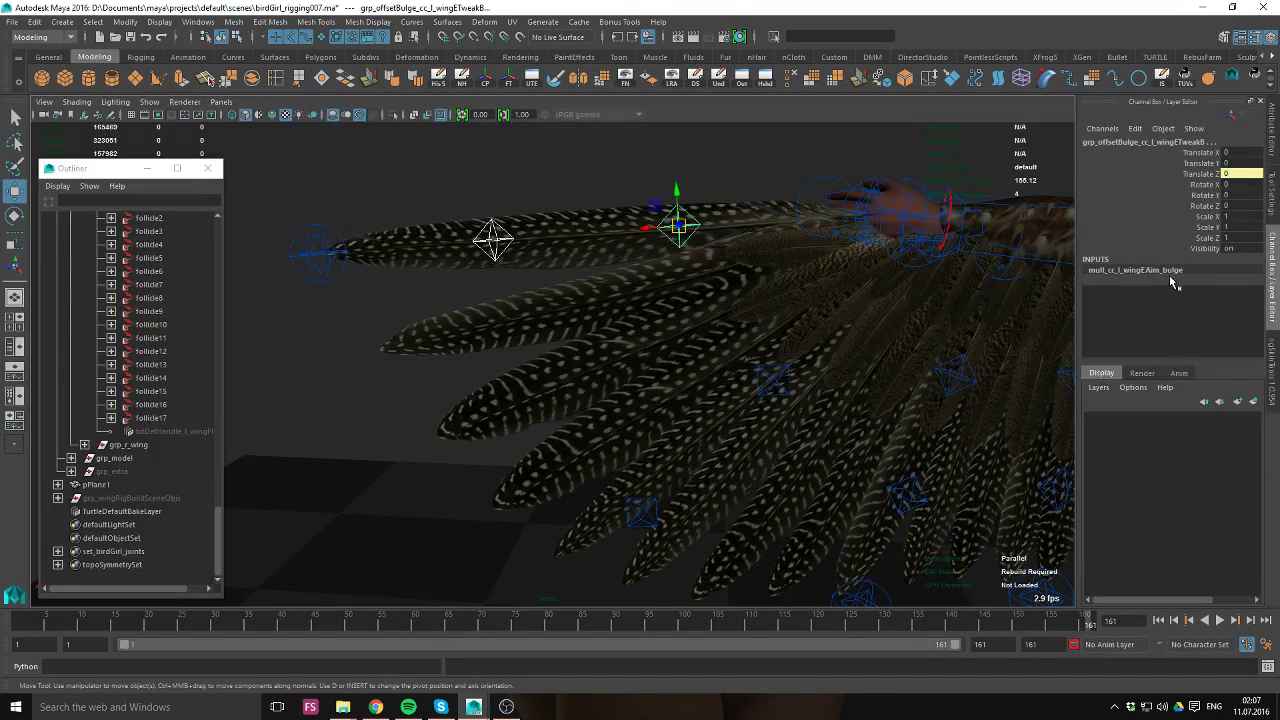
Reselect cc_l_wingEAim and try its Bulge again while viewing the feathers from an angle.
{"action": "left_click", "coordinate": [376, 268]}
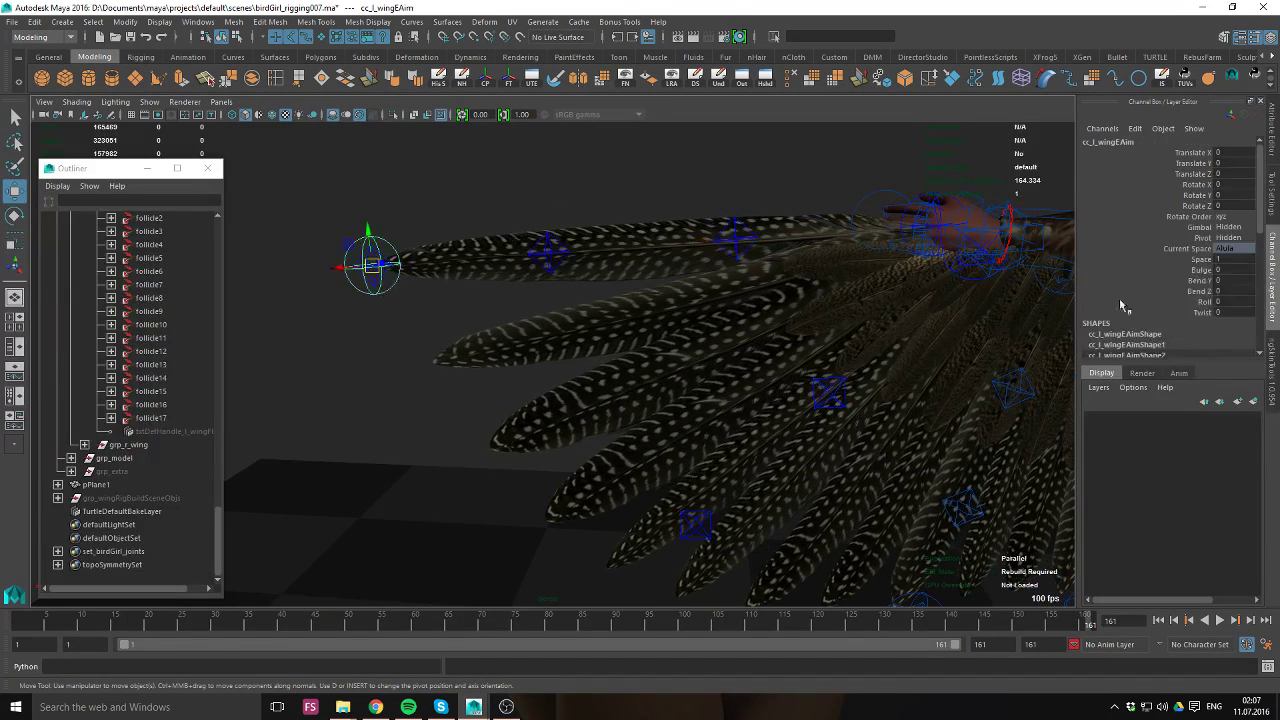
{"action": "left_click", "coordinate": [1200, 270]}
{"action": "left_click_drag", "start_coordinate": [651, 351], "coordinate": [745, 366], "text": "alt"}
{"action": "middle_click_drag", "start_coordinate": [745, 366], "coordinate": [611, 254]}
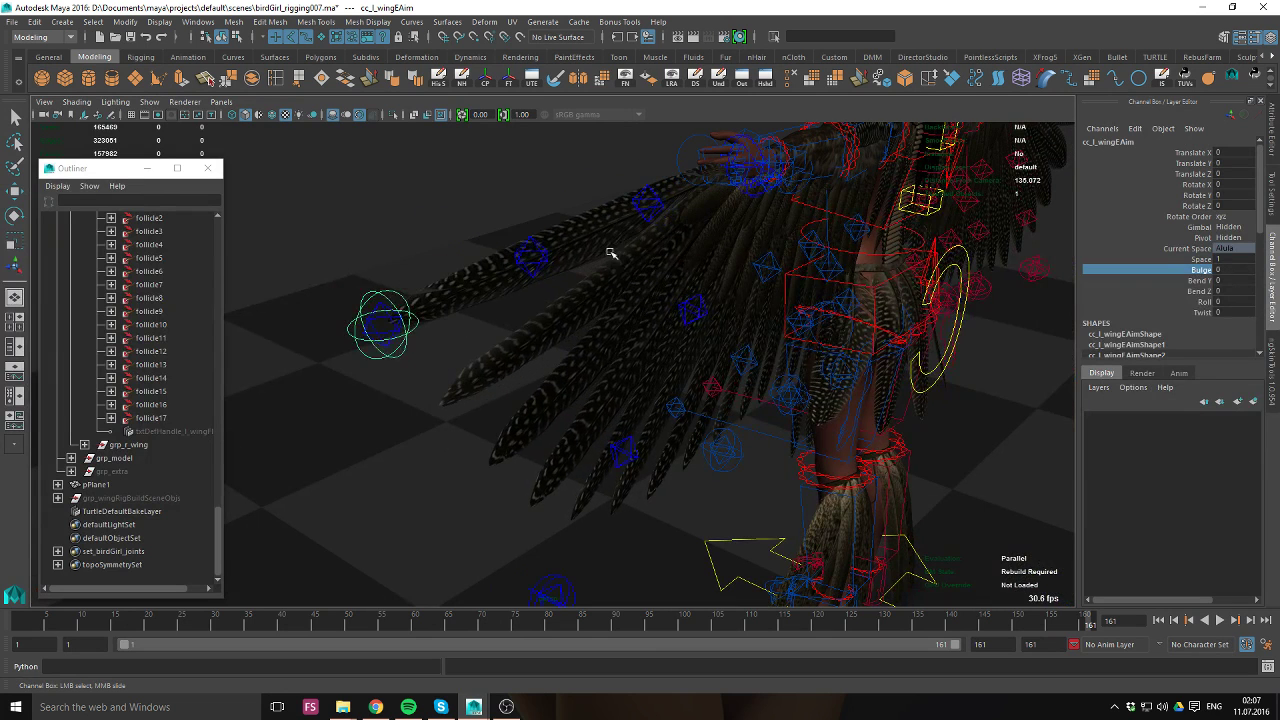
Try cc_l_wingEAim's Bend Y at about 6.4 and about -6.7, checking the cc_l_wingETweakD control at the bent tip.
{"action": "left_click", "coordinate": [1192, 281]}
{"action": "left_click_drag", "start_coordinate": [800, 370], "coordinate": [586, 333], "text": "alt"}
{"action": "mouse_move", "coordinate": [586, 333]}
{"action": "middle_mouse_down"}
{"action": "mouse_move", "coordinate": [632, 351]}
{"action": "mouse_move", "coordinate": [603, 331]}
{"action": "middle_mouse_up"}
{"action": "left_click_drag", "start_coordinate": [603, 331], "coordinate": [657, 342], "text": "alt"}
{"action": "middle_click_drag", "start_coordinate": [657, 342], "coordinate": [740, 340]}
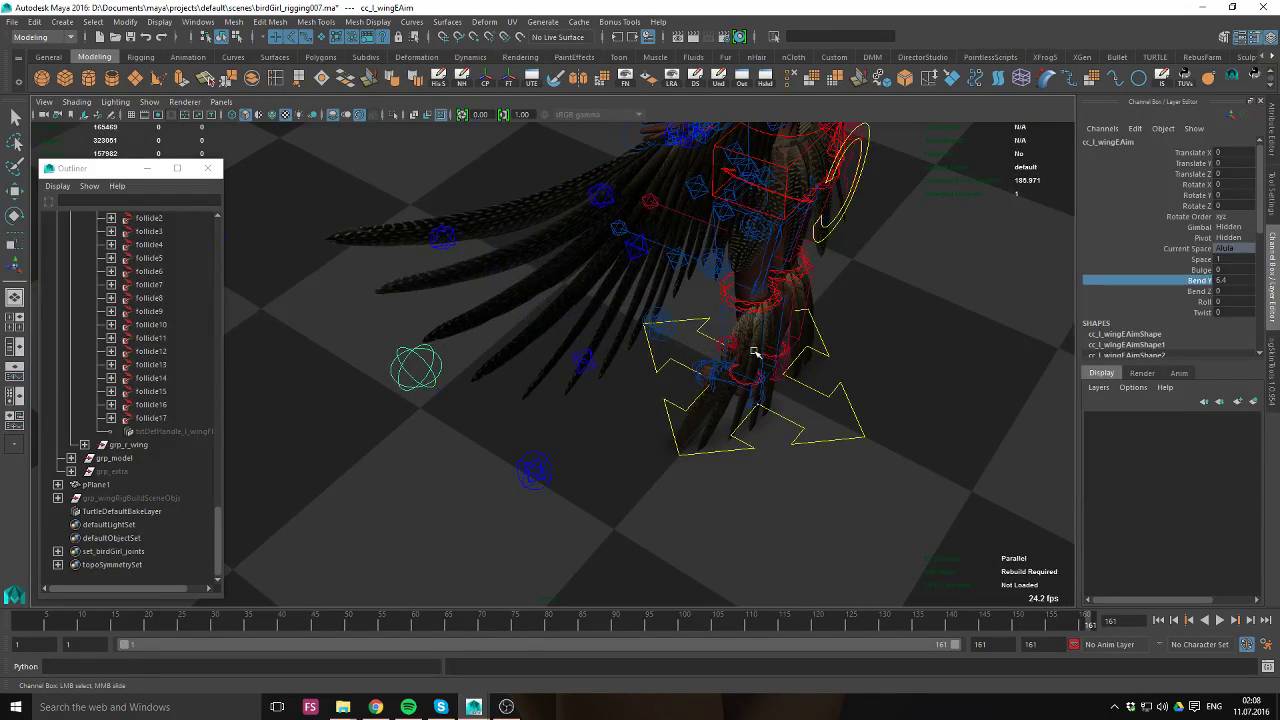
{"action": "left_click_drag", "start_coordinate": [740, 340], "coordinate": [800, 360], "text": "alt"}
{"action": "middle_click_drag", "start_coordinate": [800, 360], "coordinate": [720, 360]}
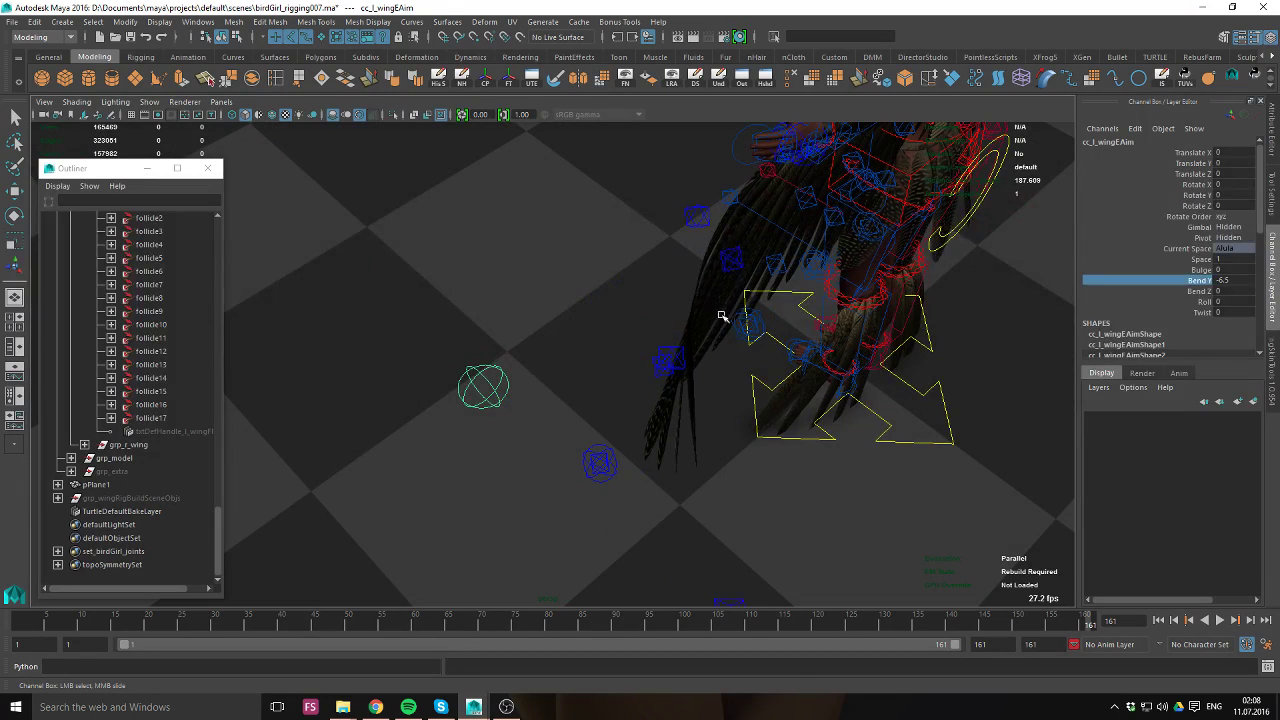
{"action": "left_click_drag", "start_coordinate": [720, 360], "coordinate": [671, 454], "text": "alt"}
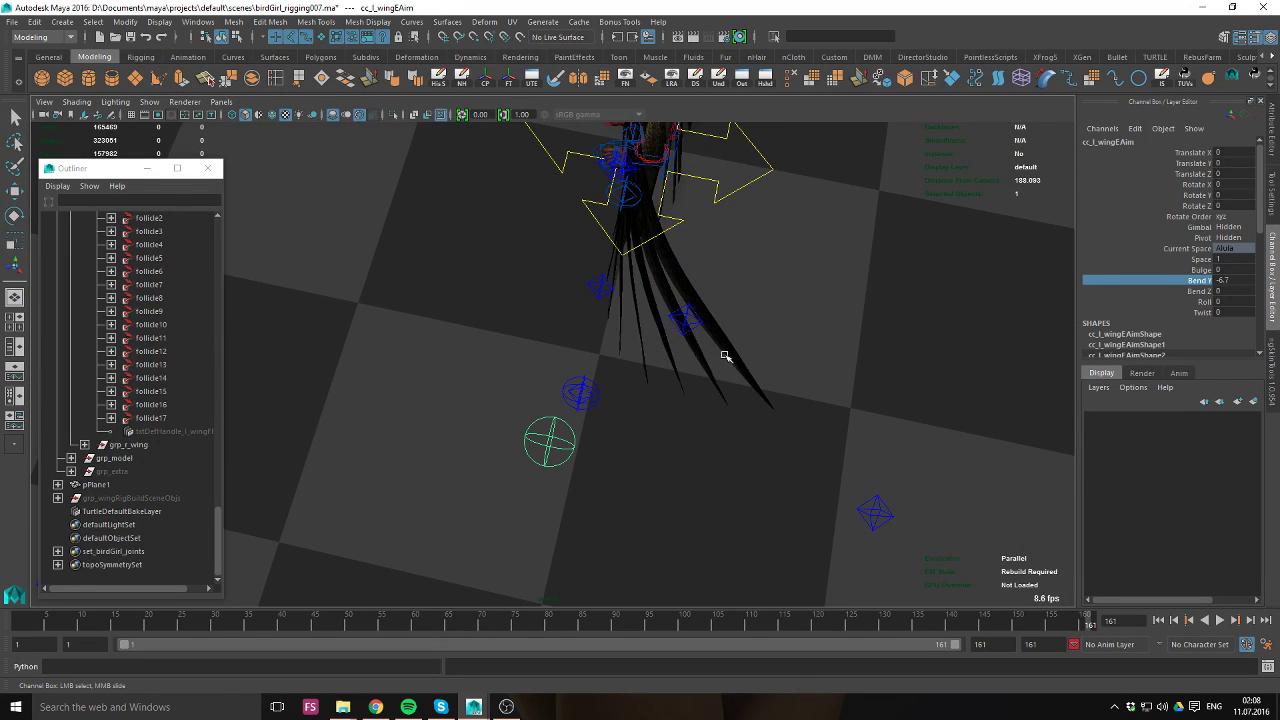
{"action": "left_click", "coordinate": [866, 527]}
{"action": "key", "text": "w"}
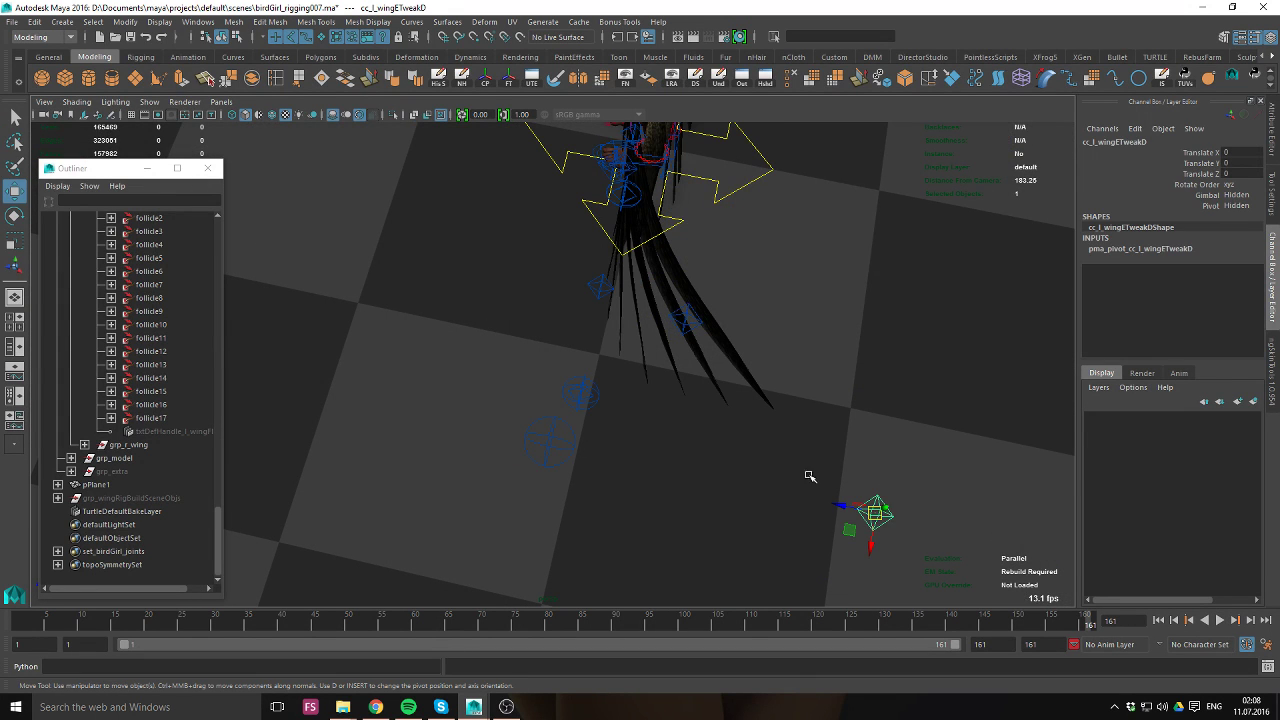
{"action": "key", "text": "ctrl+z"}
Try cc_l_wingEAim's Bend Y at about -9.5, reset it to 0, and try its Bend Z.
{"action": "left_click_drag", "start_coordinate": [420, 453], "coordinate": [1177, 291], "text": "alt"}
{"action": "left_click", "coordinate": [1205, 282]}
{"action": "middle_click_drag", "start_coordinate": [980, 370], "coordinate": [690, 480]}
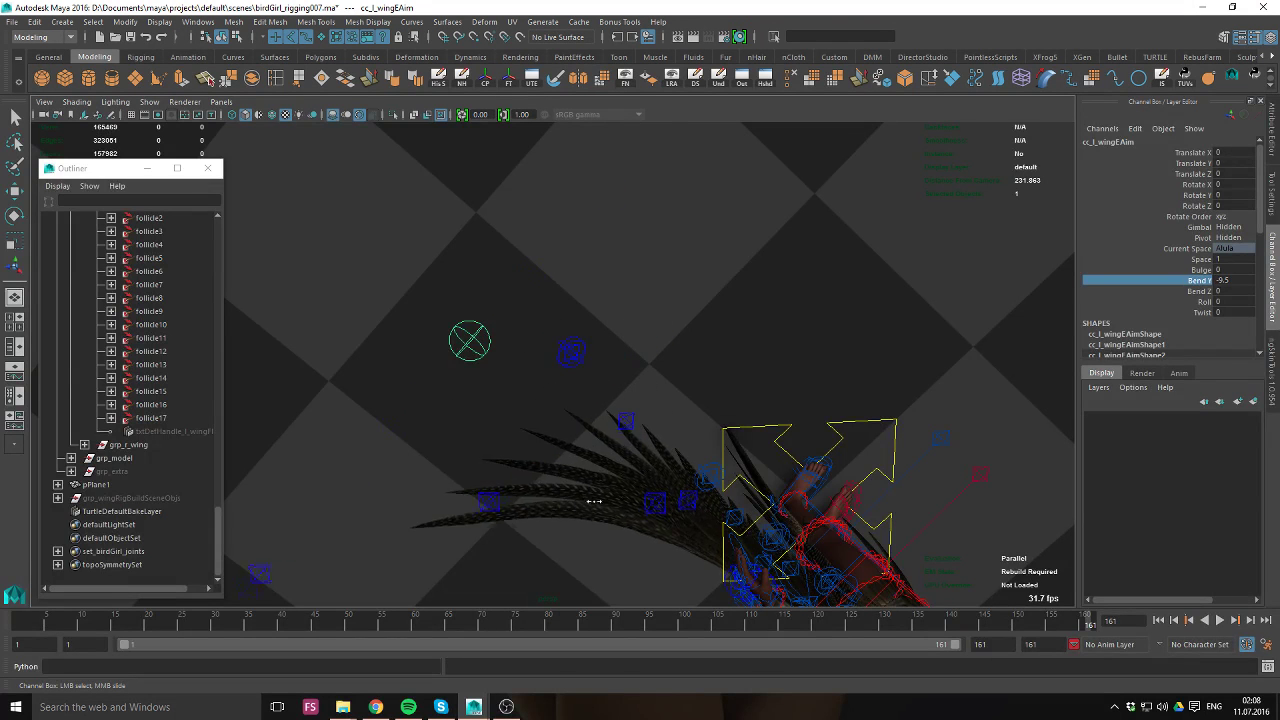
{"action": "left_click_drag", "start_coordinate": [690, 480], "coordinate": [654, 371], "text": "alt"}
{"action": "middle_click_drag", "start_coordinate": [654, 371], "coordinate": [690, 362]}
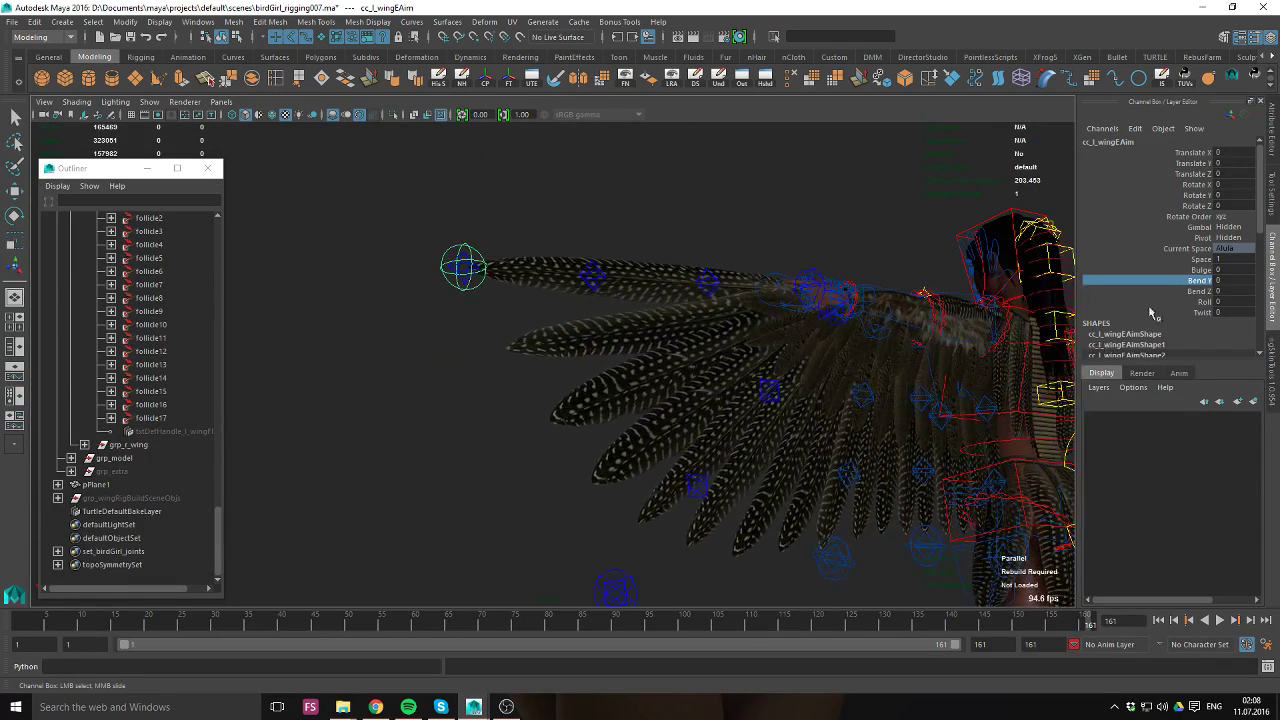
{"action": "left_click", "coordinate": [1197, 291]}
{"action": "middle_click_drag", "start_coordinate": [700, 468], "coordinate": [538, 248]}
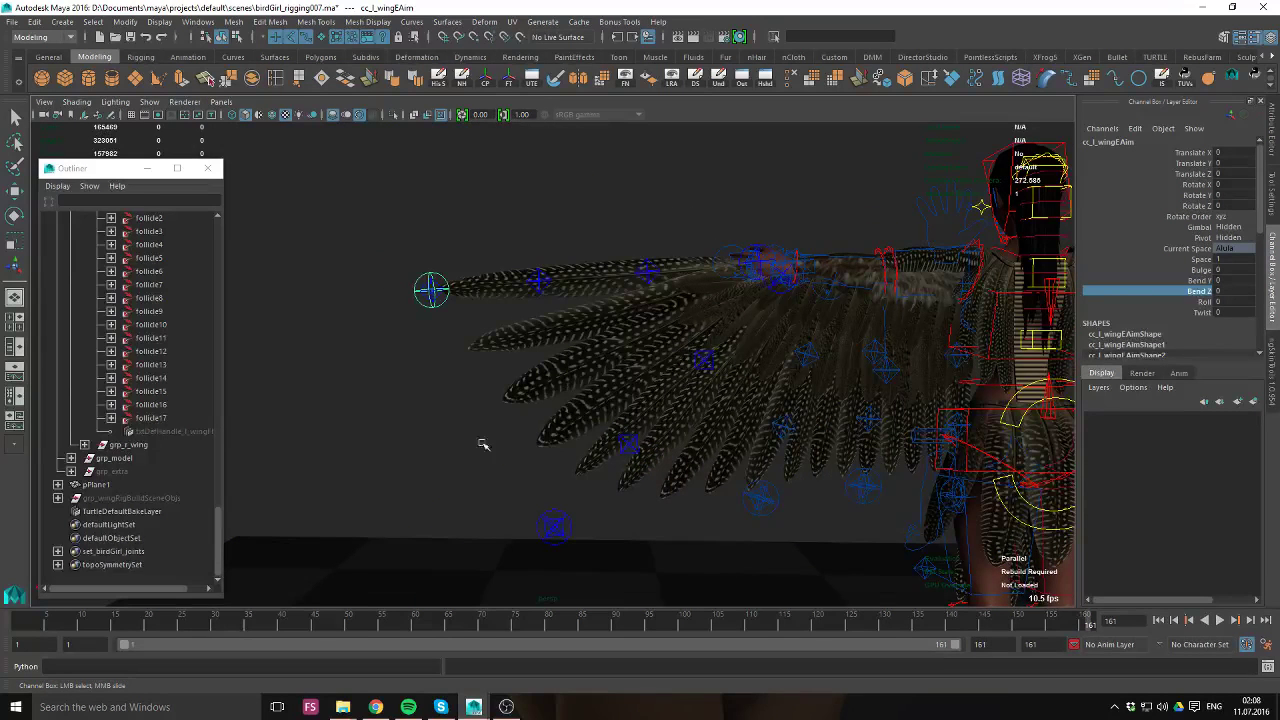
Select the three outer aim controls from cc_l_wingEAim to cc_l_wingCAim and try Bend Z and Roll on them together.
{"action": "left_click", "coordinate": [556, 524]}
{"action": "key", "text": "w"}
{"action": "left_click", "coordinate": [760, 495]}
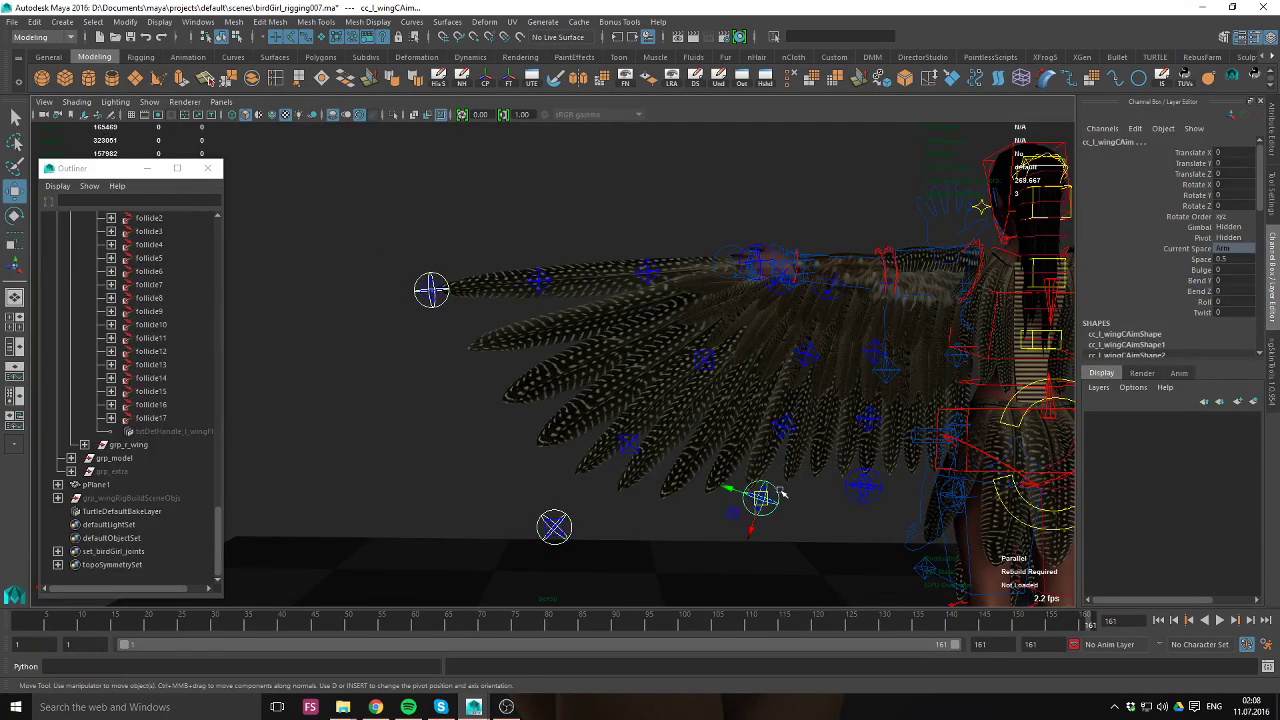
{"action": "left_click", "coordinate": [1168, 314]}
{"action": "middle_click_drag", "start_coordinate": [842, 387], "coordinate": [740, 360], "text": "alt"}
{"action": "left_click", "coordinate": [1190, 291]}
{"action": "key", "text": "ctrl+z"}
{"action": "right_click_drag", "start_coordinate": [709, 363], "coordinate": [776, 369], "text": "alt"}
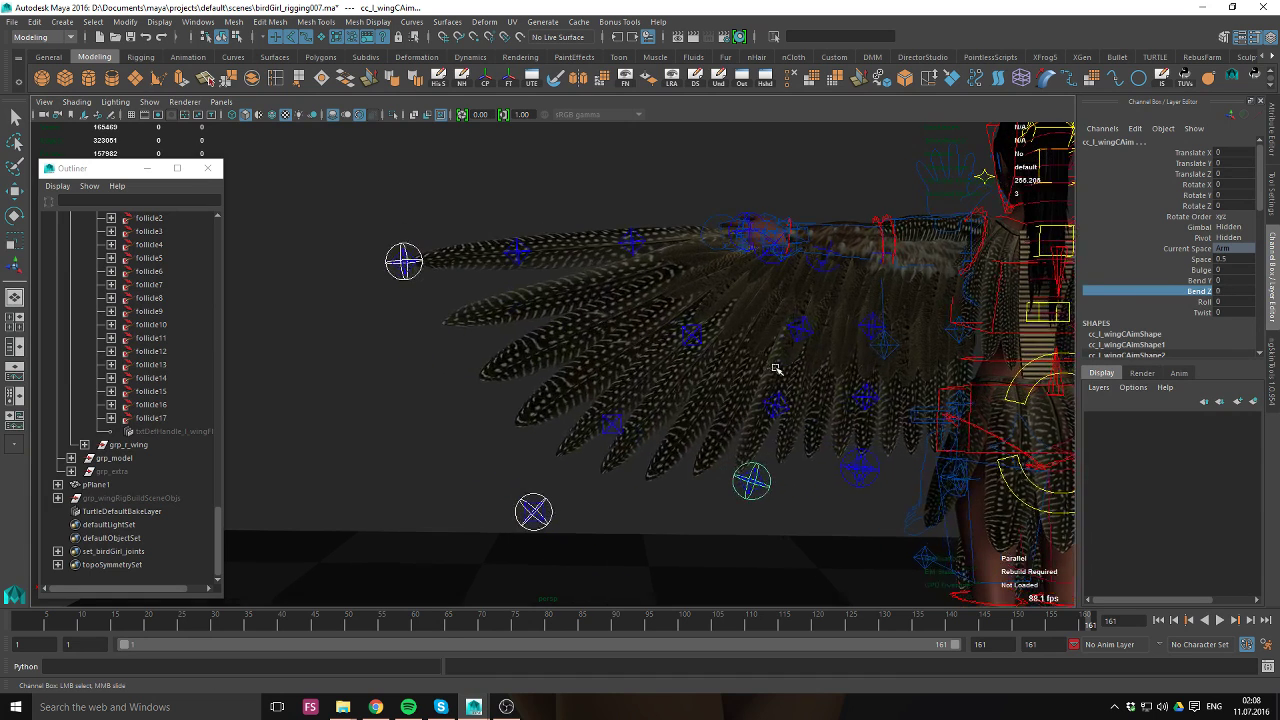
{"action": "left_click", "coordinate": [1188, 302]}
{"action": "left_click_drag", "start_coordinate": [501, 256], "coordinate": [563, 254], "text": "alt"}
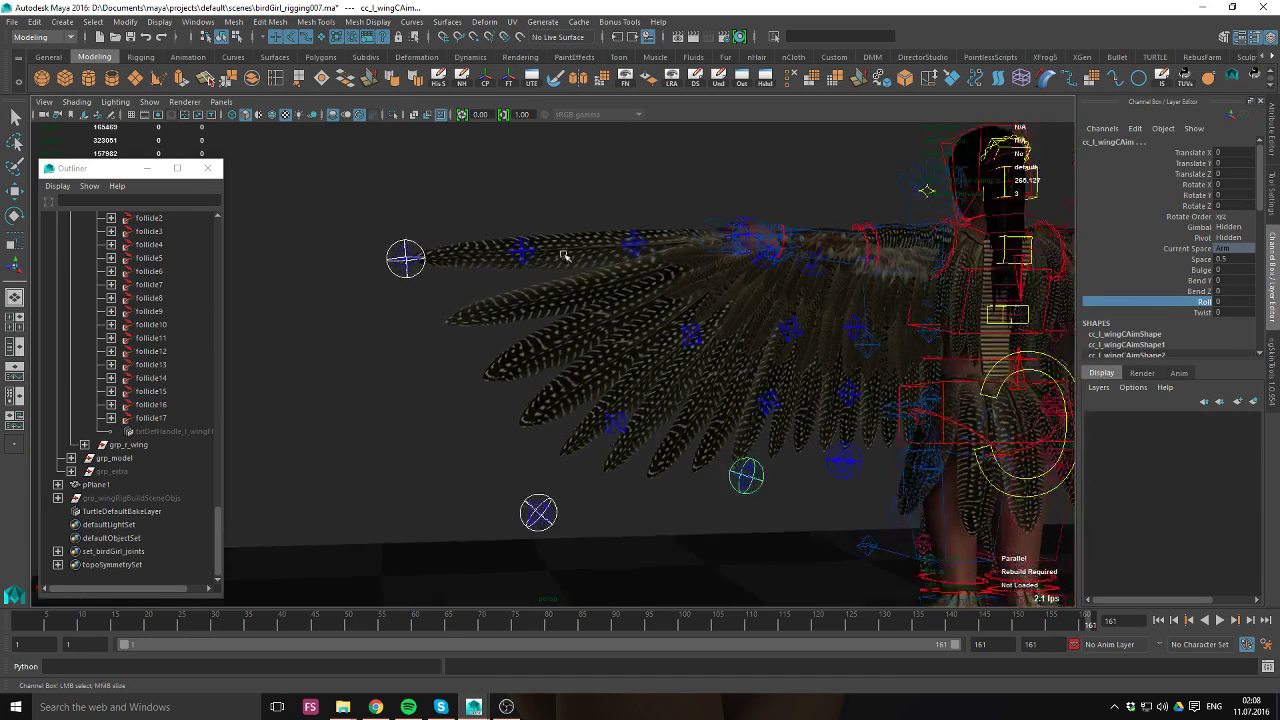
Try moving the outer tweak control of the uppermost feather and the square tweak control near the lower feather tips, undoing each move.
{"action": "left_click", "coordinate": [516, 253]}
{"action": "key", "text": "w"}
{"action": "left_click_drag", "start_coordinate": [482, 278], "coordinate": [585, 320], "text": "alt"}
{"action": "left_click_drag", "start_coordinate": [449, 249], "coordinate": [557, 340], "text": "alt"}
{"action": "key", "text": "ctrl+z"}
{"action": "left_click", "coordinate": [616, 420]}
{"action": "middle_click_drag", "start_coordinate": [637, 411], "coordinate": [734, 366]}
{"action": "key", "text": "ctrl+z"}
{"action": "left_click", "coordinate": [513, 479]}
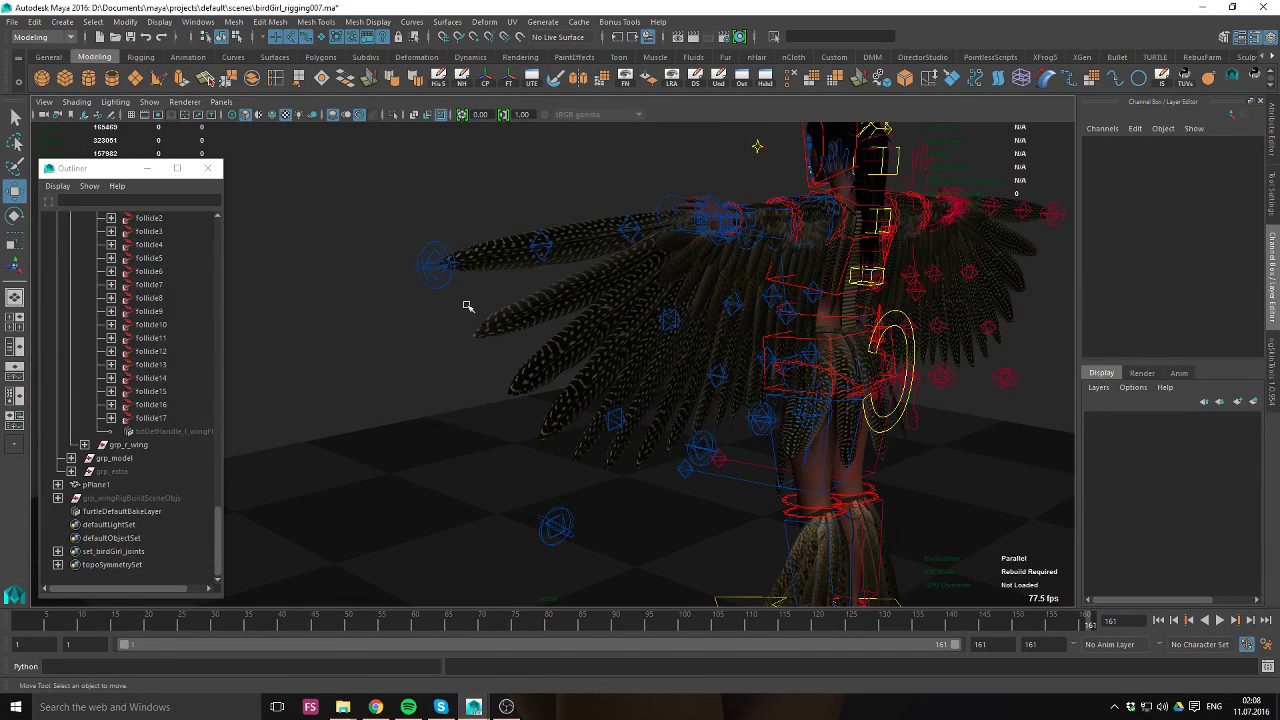
Select cc_l_wingEAim and try its Roll and Twist attributes.
{"action": "left_click", "coordinate": [437, 262]}
{"action": "scroll", "coordinate": [651, 294], "scroll_direction": "up", "scroll_amount": 2}
{"action": "left_click", "coordinate": [1204, 302]}
{"action": "left_click", "coordinate": [1203, 312]}
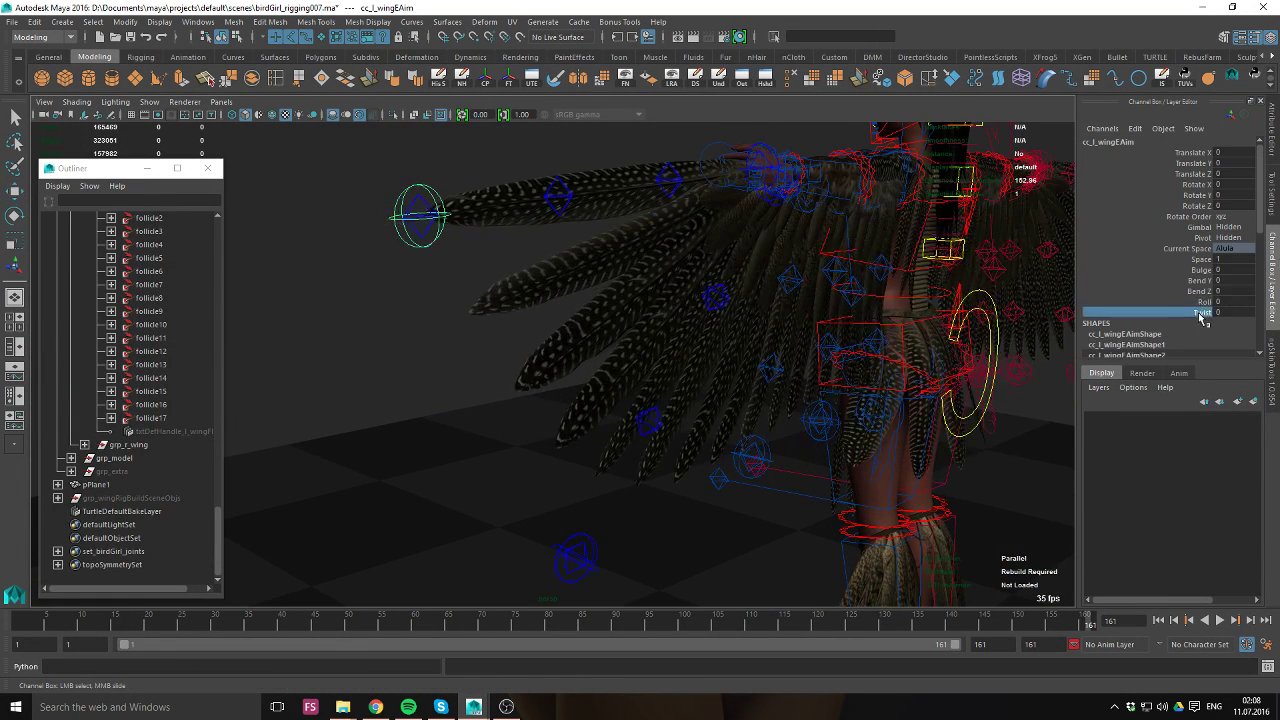
{"action": "middle_click_drag", "start_coordinate": [863, 397], "coordinate": [225, 413]}
Select the ikSpl_l_wingJ spline handle and examine its driven Roll and Twist channels.
{"action": "scroll", "coordinate": [172, 368], "scroll_direction": "up", "scroll_amount": 5}
{"action": "scroll", "coordinate": [172, 368], "scroll_direction": "up", "scroll_amount": 3}
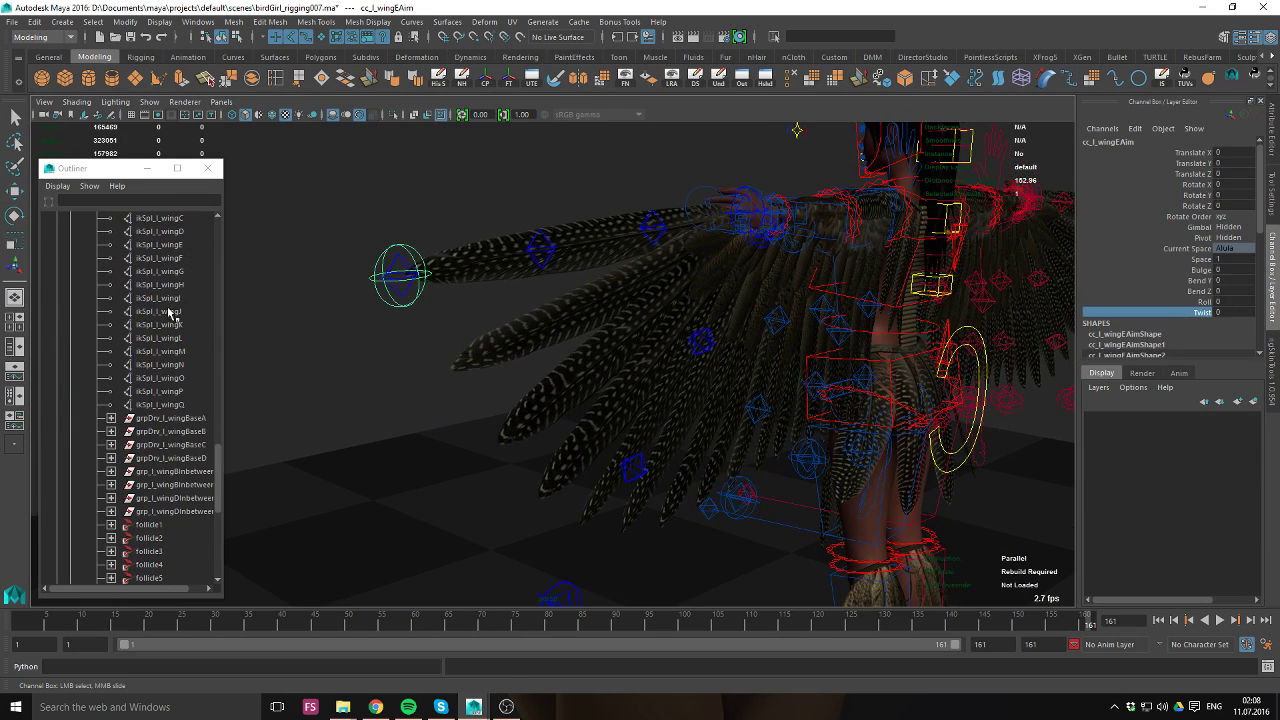
{"action": "left_click", "coordinate": [158, 311]}
{"action": "left_click", "coordinate": [1204, 302]}
{"action": "left_click", "coordinate": [1203, 312], "text": "shift"}
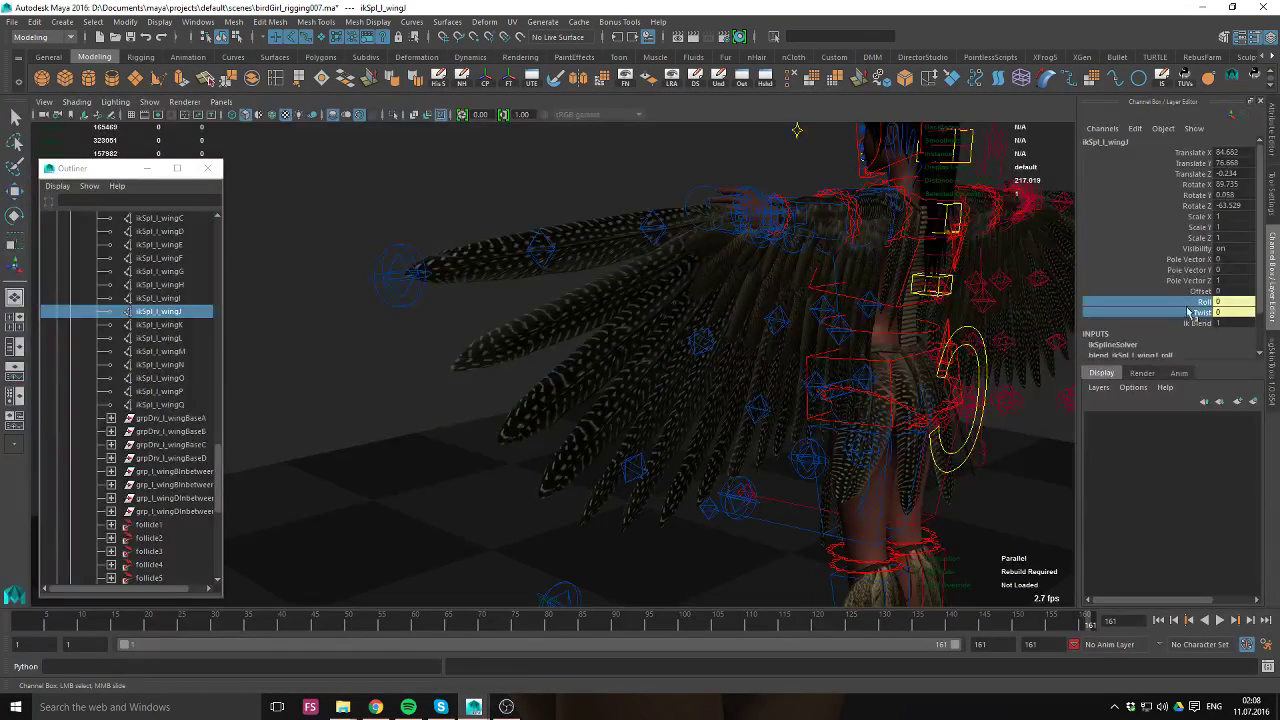
{"action": "middle_click_drag", "start_coordinate": [540, 302], "coordinate": [614, 334], "text": "alt"}
{"action": "scroll", "coordinate": [600, 328], "scroll_direction": "up", "scroll_amount": 1}
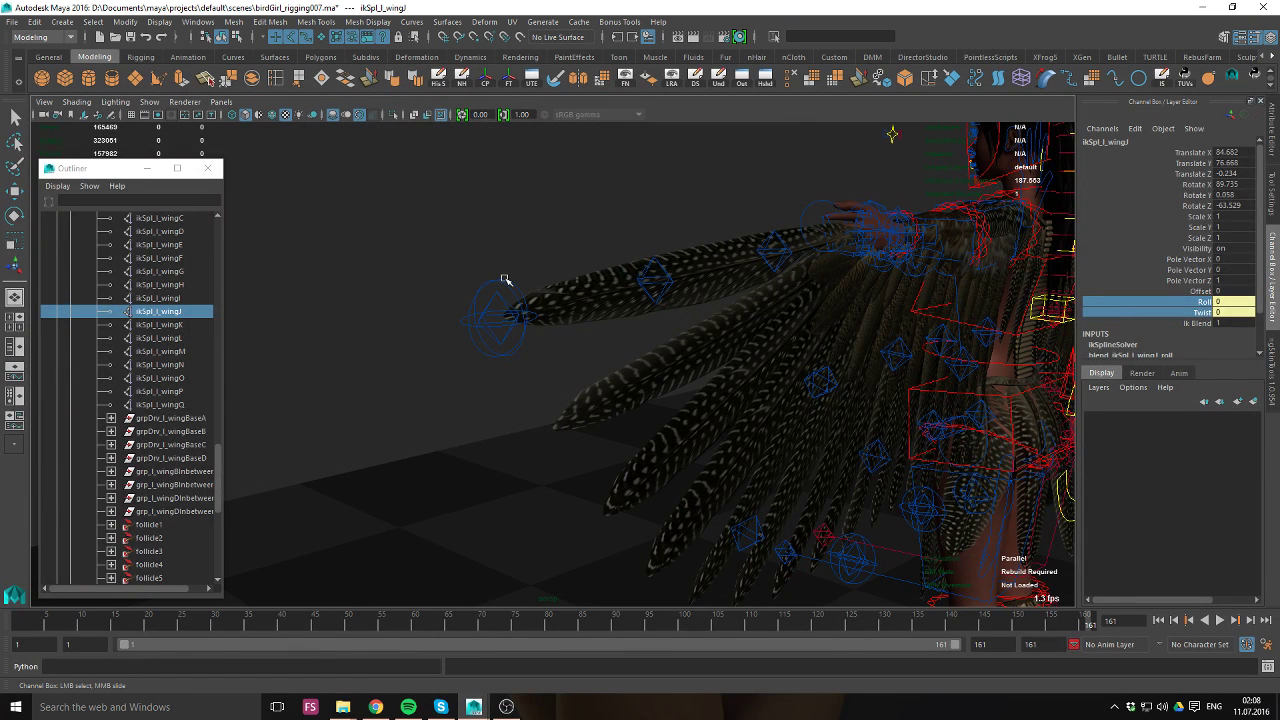
Select all the left wing's spline IK handles from ikSpl_l_wingA to ikSpl_l_wingQ and examine their Roll and Twist channels.
{"action": "left_click", "coordinate": [480, 280]}
{"action": "key", "text": "w"}
{"action": "left_click_drag", "start_coordinate": [531, 303], "coordinate": [608, 560], "text": "alt"}
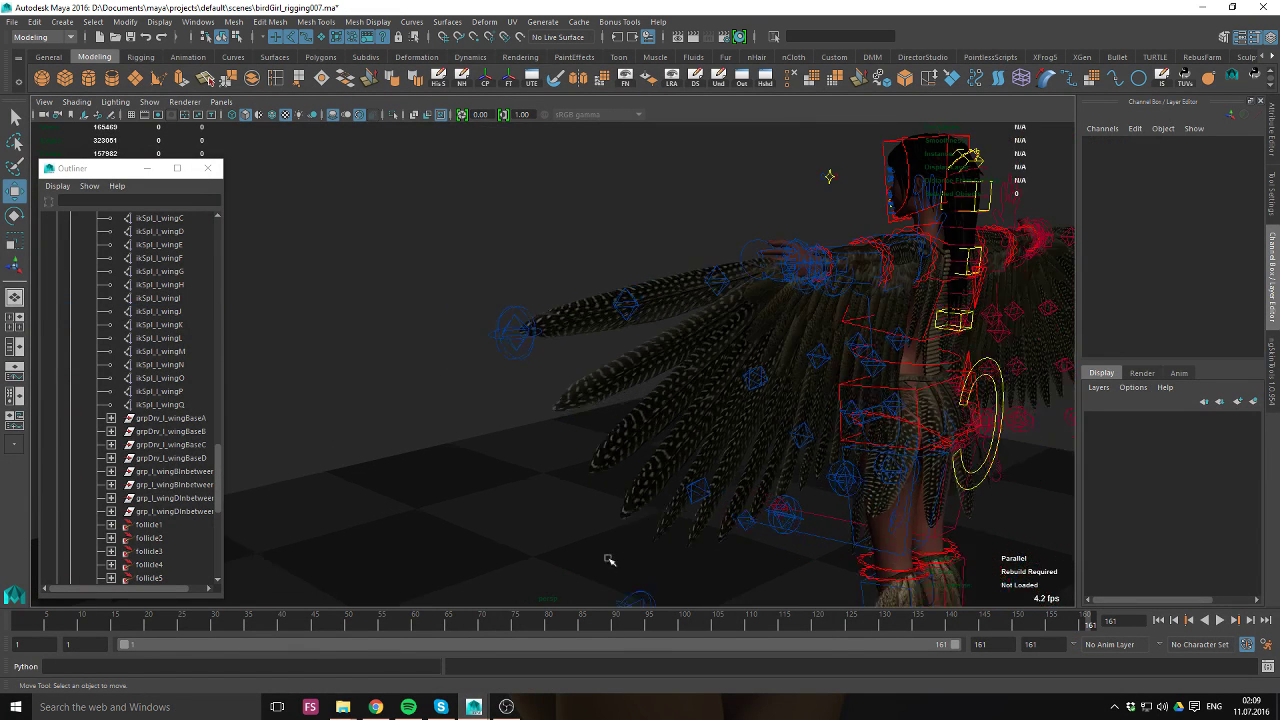
{"action": "scroll", "coordinate": [183, 370], "scroll_direction": "up", "scroll_amount": 3}
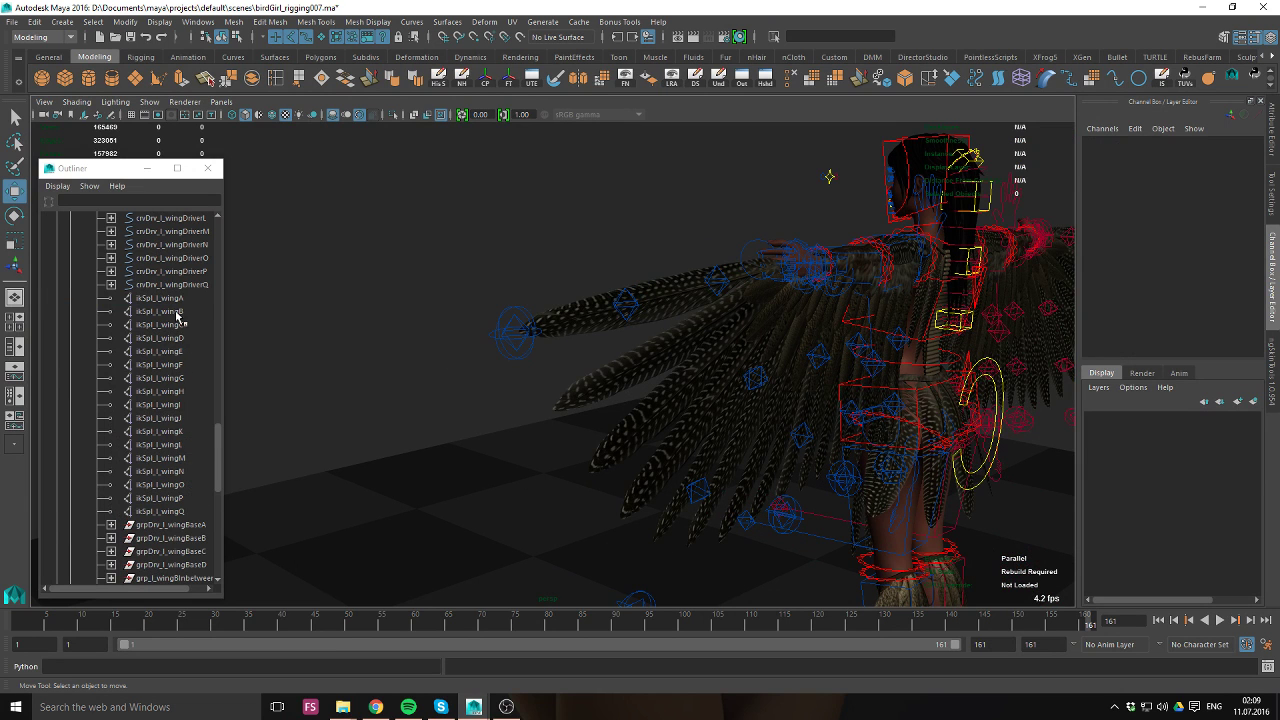
{"action": "left_click_drag", "start_coordinate": [181, 298], "coordinate": [180, 514]}
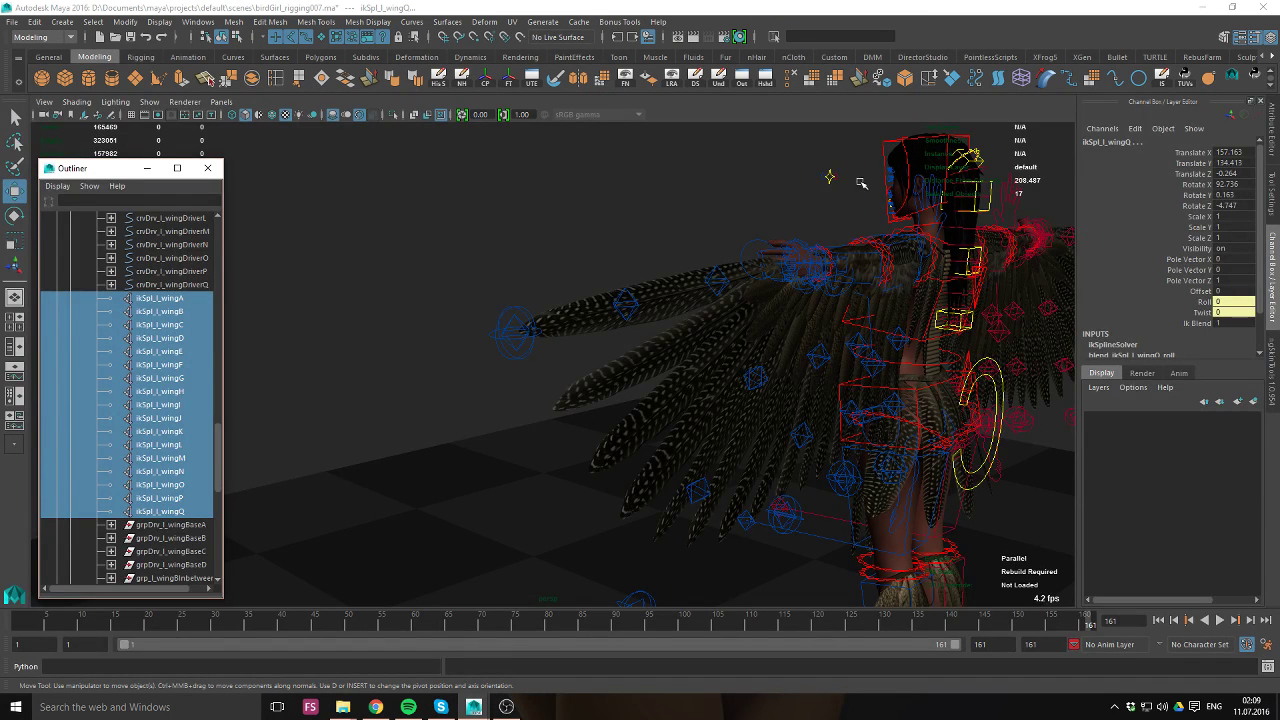
Reselect cc_l_wingEAim and examine the spread feathers from behind the wing.
{"action": "left_click", "coordinate": [508, 310]}
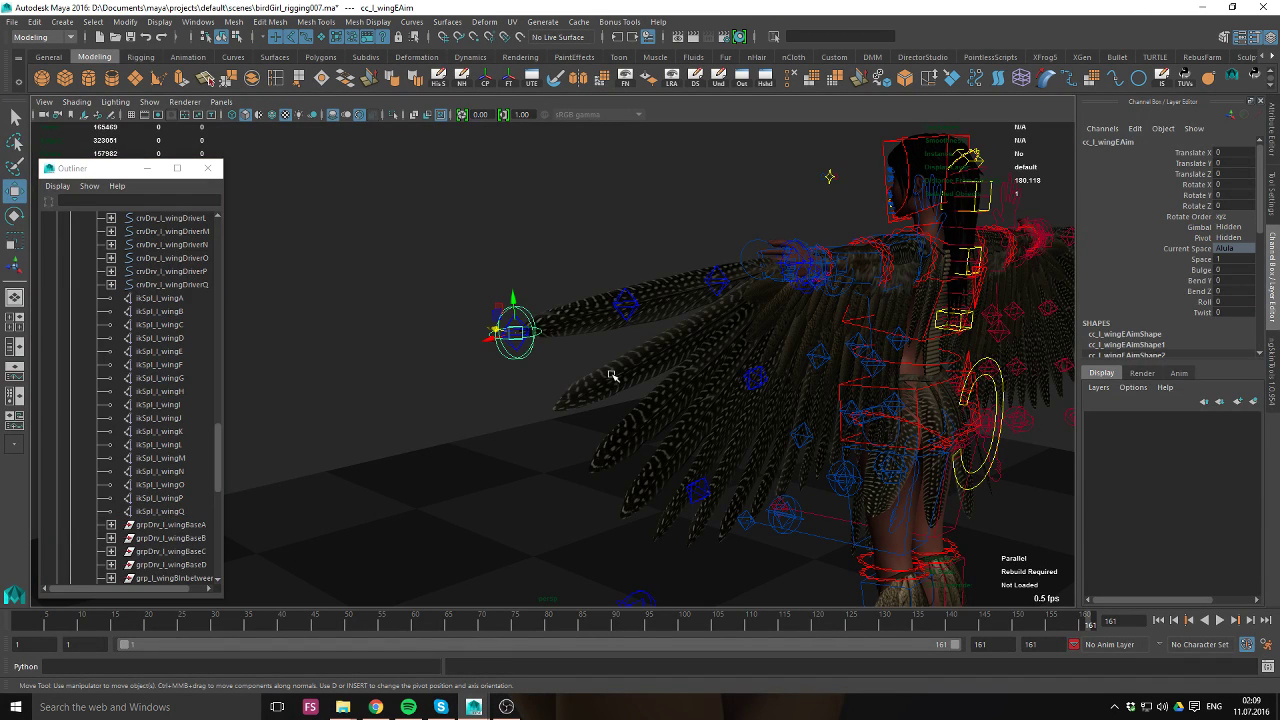
{"action": "left_click_drag", "start_coordinate": [613, 376], "coordinate": [603, 306], "text": "alt"}
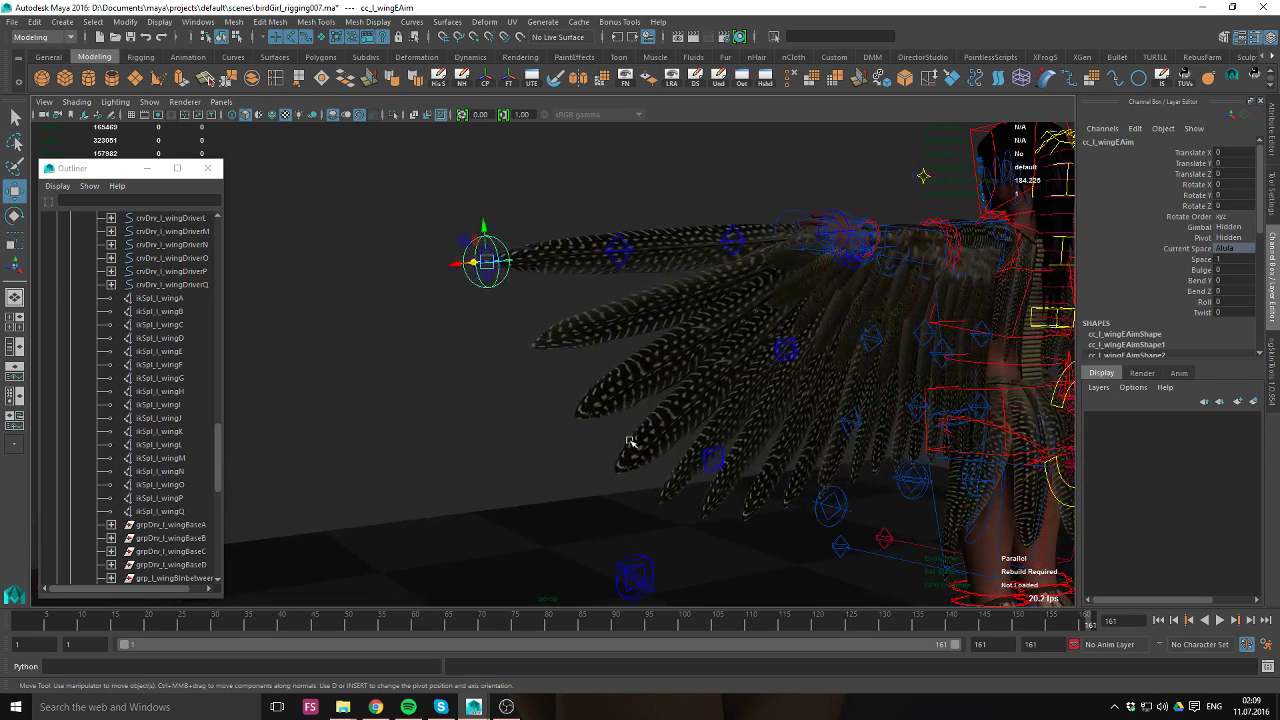
{"action": "left_click_drag", "start_coordinate": [619, 444], "coordinate": [571, 278], "text": "alt"}
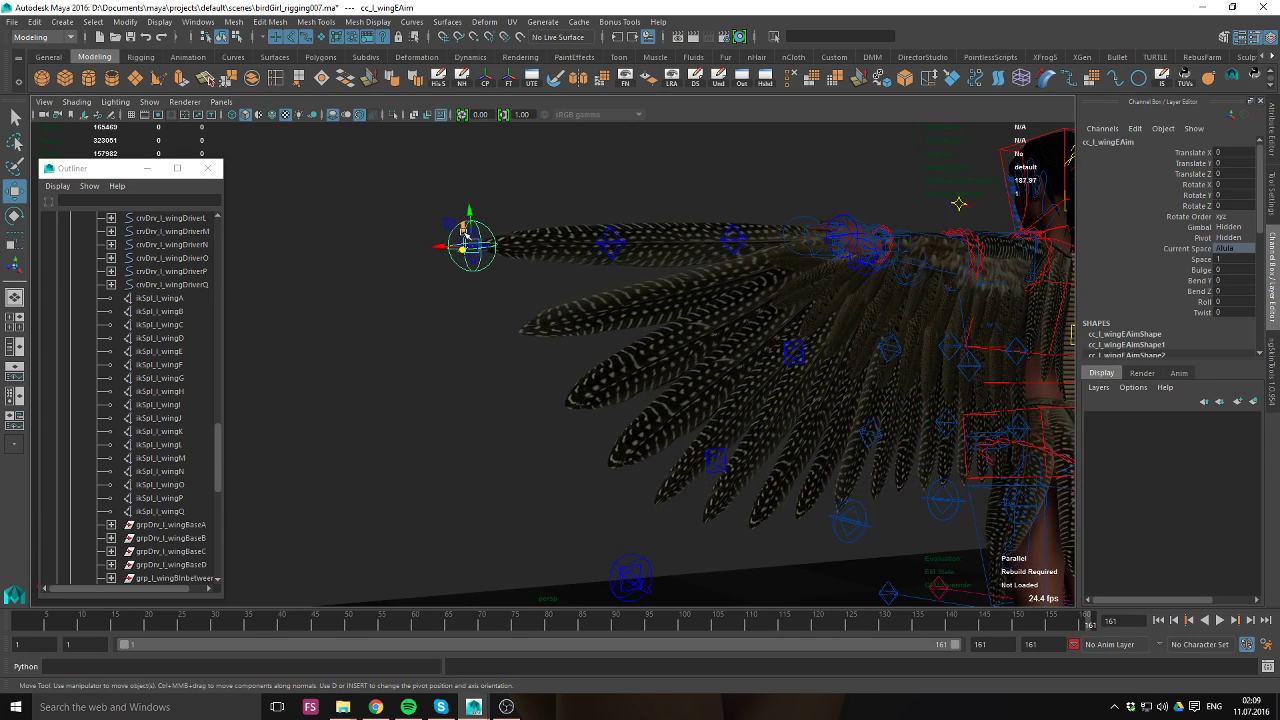
Examine individual spline handles along the wing, including ikSpl_l_wingB, ikSpl_l_wingF, ikSpl_l_wingN and ikSpl_l_wingQ, and return to ikSpl_l_wingF.
{"action": "left_click_drag", "start_coordinate": [176, 298], "coordinate": [172, 511]}
{"action": "left_click", "coordinate": [165, 311]}
{"action": "left_click", "coordinate": [165, 366]}
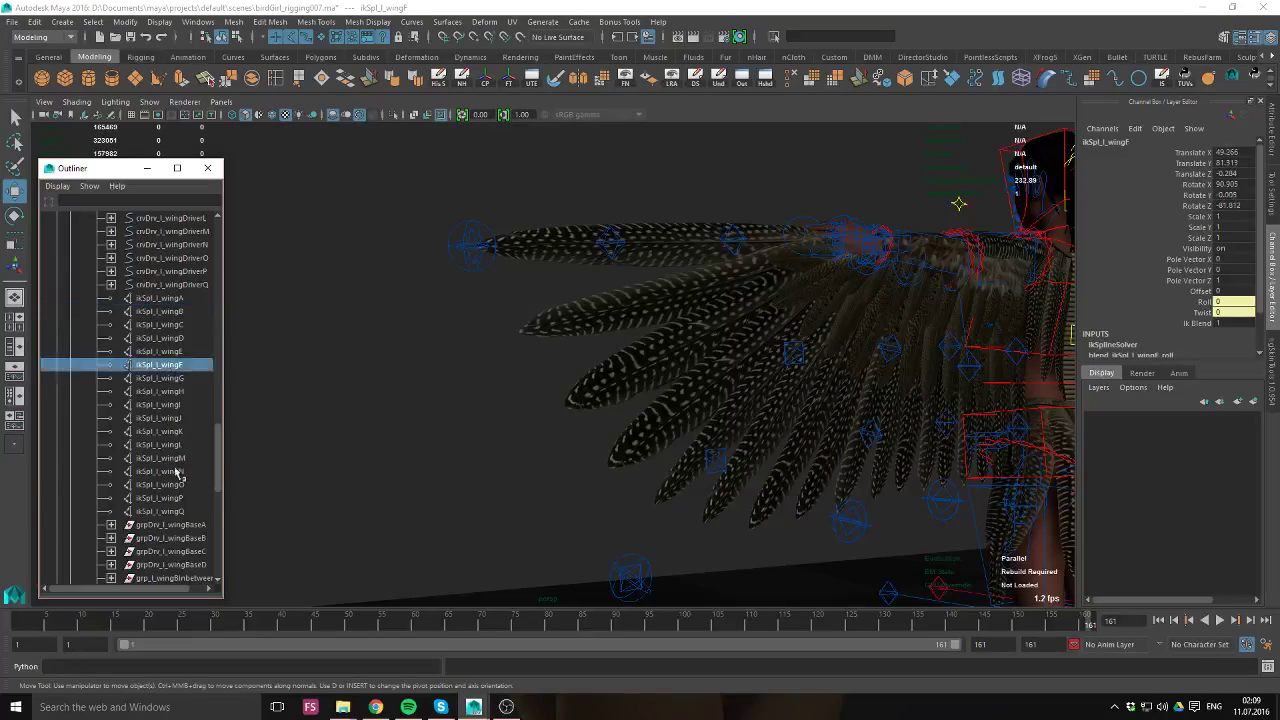
{"action": "left_click", "coordinate": [165, 471]}
{"action": "left_click", "coordinate": [165, 511]}
{"action": "left_click_drag", "start_coordinate": [560, 380], "coordinate": [600, 371], "text": "alt"}
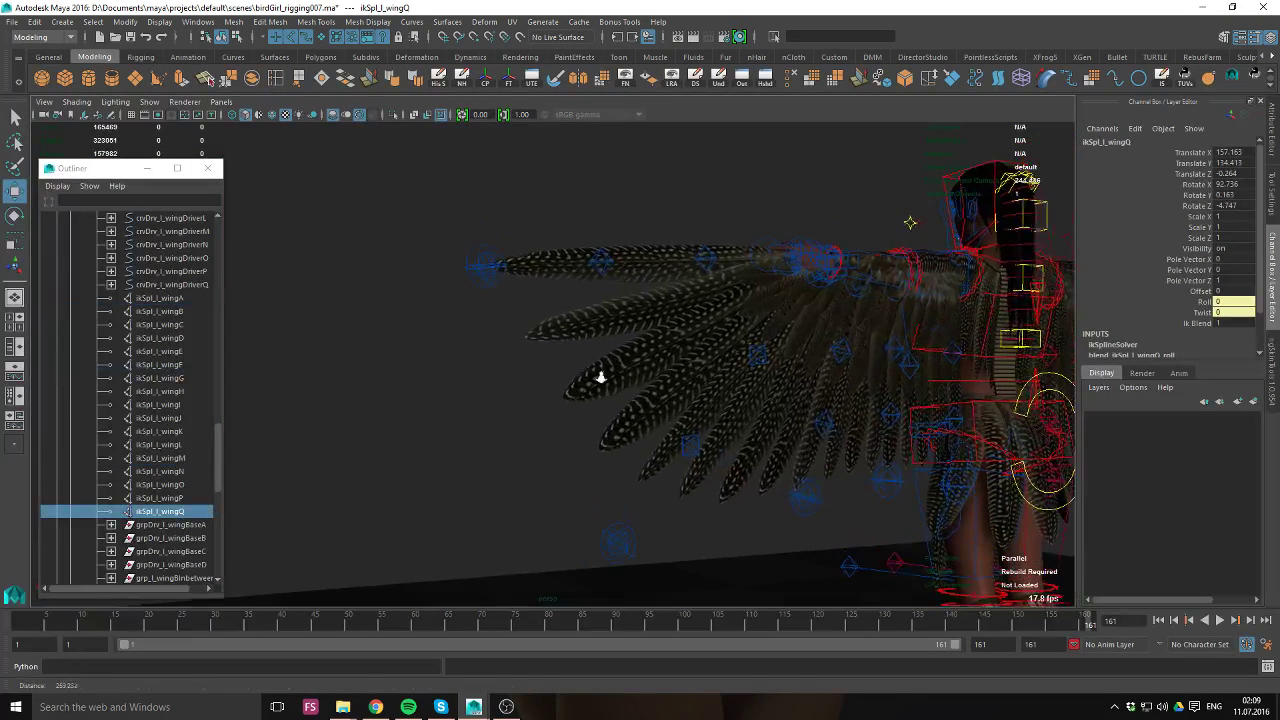
{"action": "left_click", "coordinate": [197, 366]}
{"action": "middle_click_drag", "start_coordinate": [494, 323], "coordinate": [541, 323], "text": "alt"}
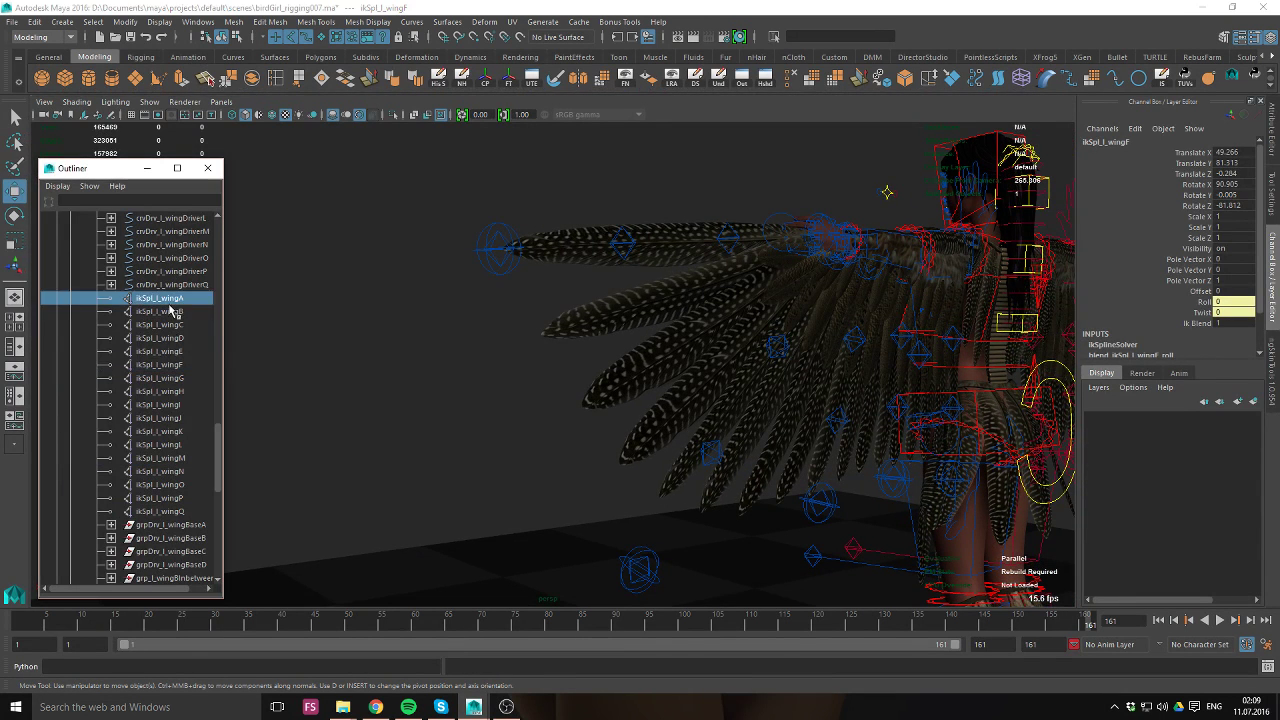
Examine the ikSpl_l_wingG spline handle, then select the cc_l_wingEAim and cc_l_wingDAim controls together.
{"action": "left_click", "coordinate": [172, 378]}
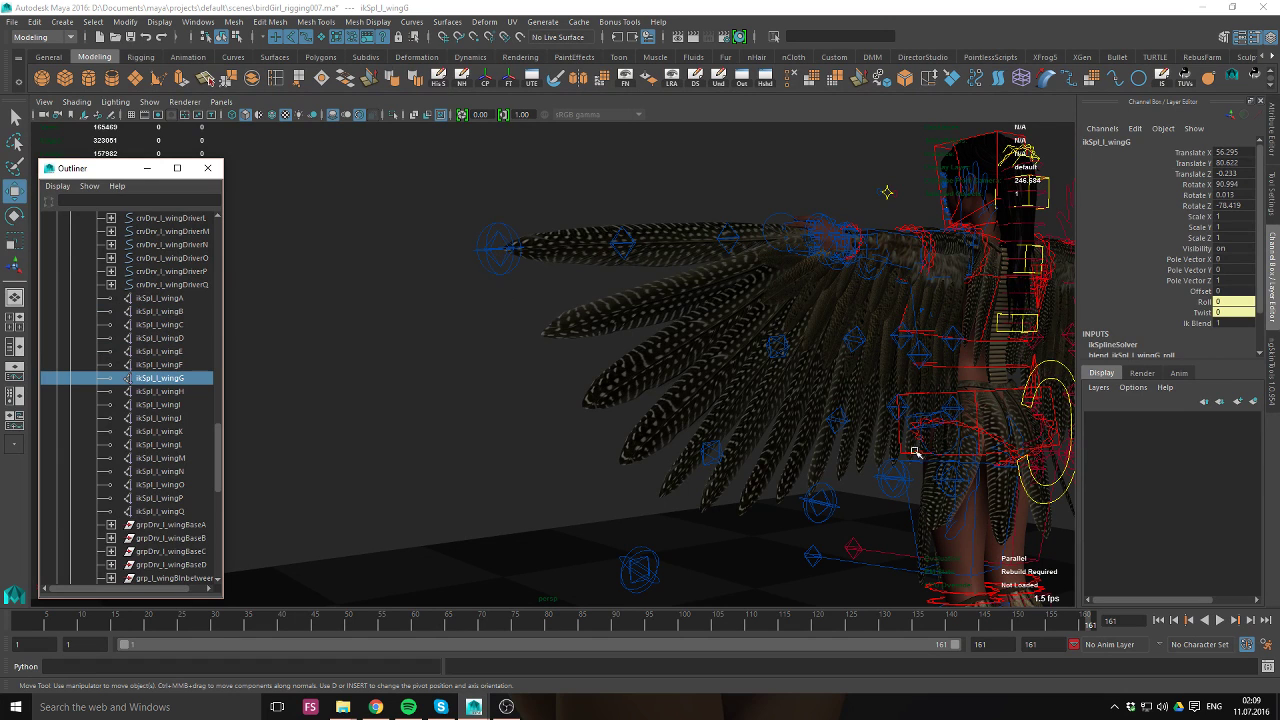
{"action": "left_click", "coordinate": [493, 262]}
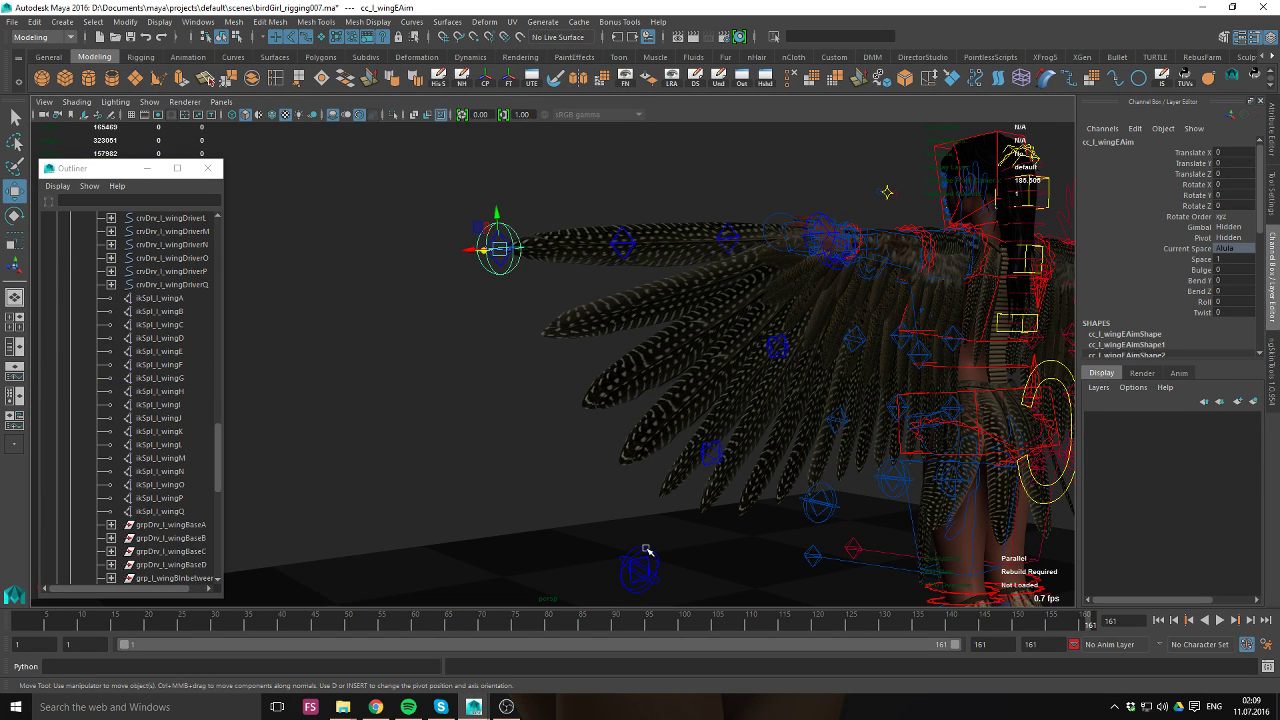
{"action": "left_click", "coordinate": [640, 563]}
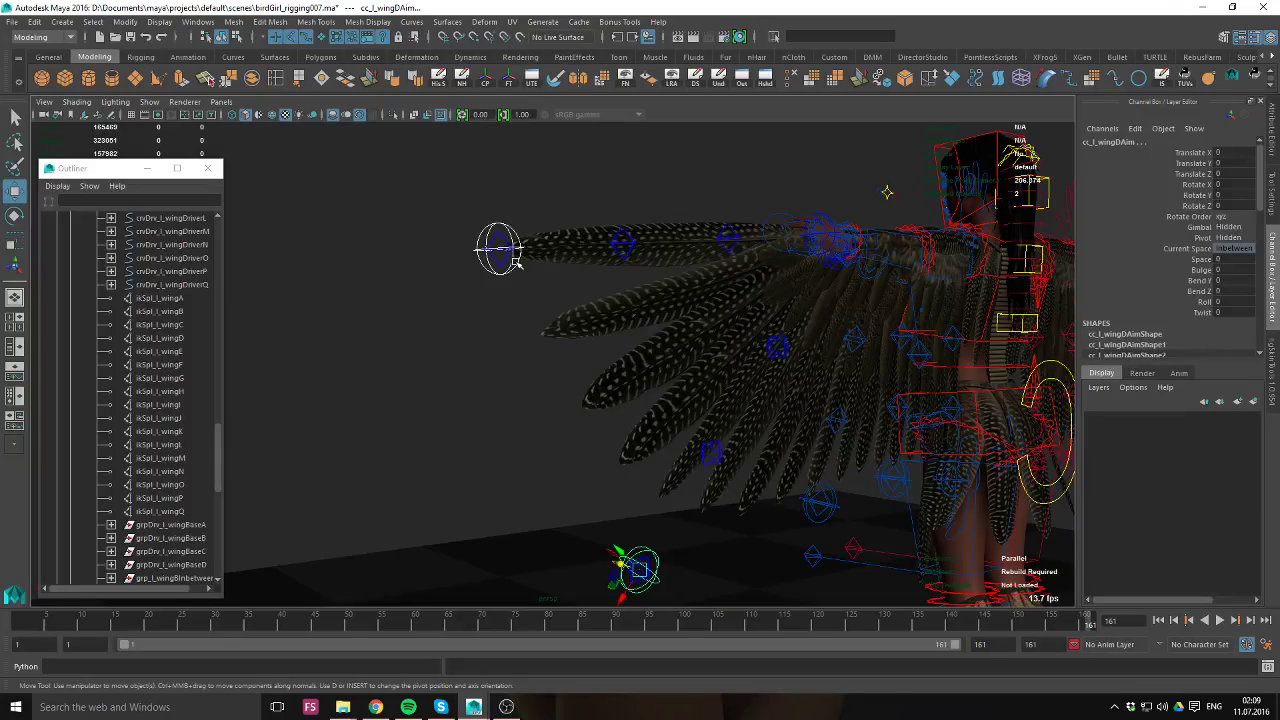
Test a Roll of 71.1 on cc_l_wingDAim and cc_l_wingEAim together, examine the rolled feathers around the wing, and undo it.
{"action": "left_click", "coordinate": [1184, 303]}
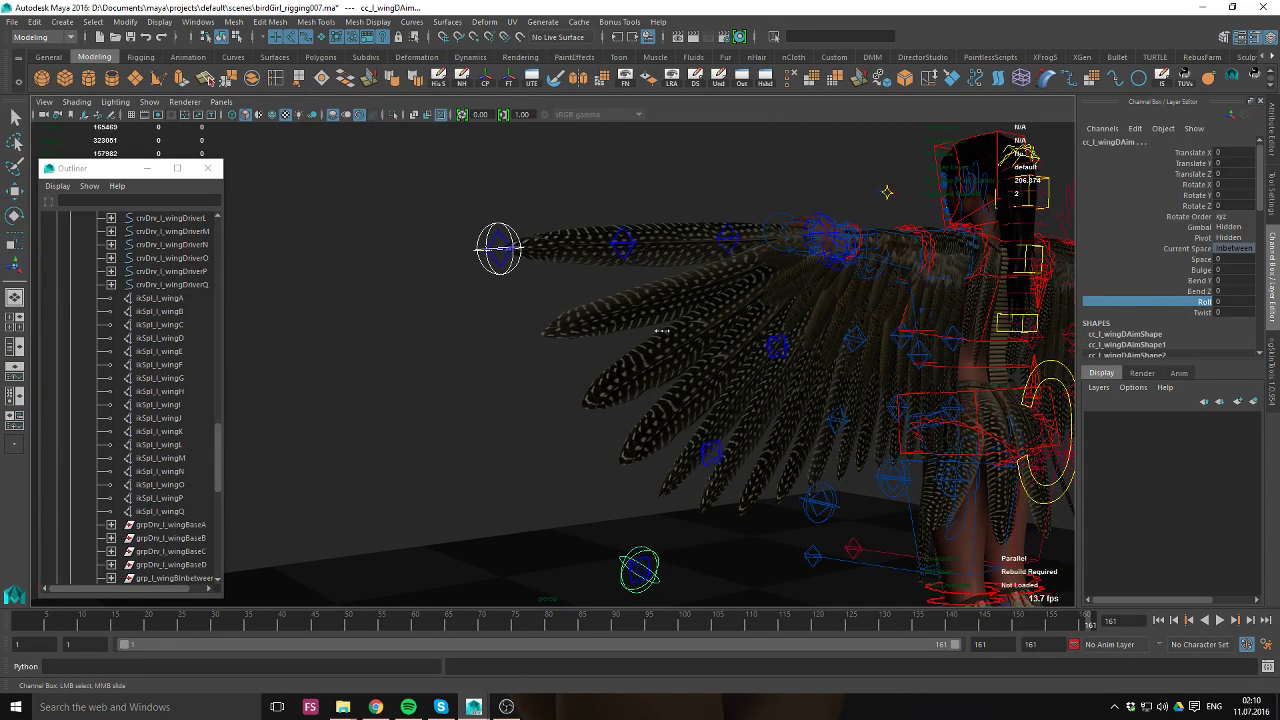
{"action": "middle_click_drag", "start_coordinate": [662, 330], "coordinate": [1137, 248]}
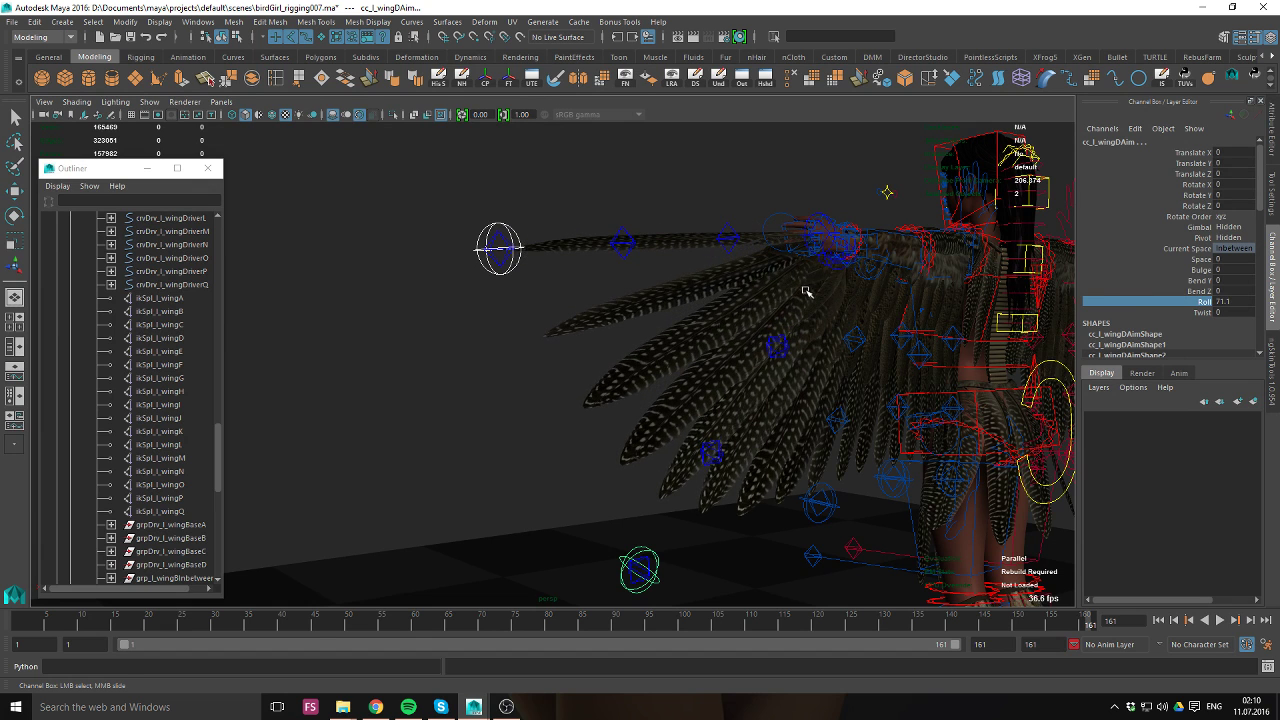
{"action": "left_click_drag", "start_coordinate": [783, 338], "coordinate": [544, 248], "text": "alt"}
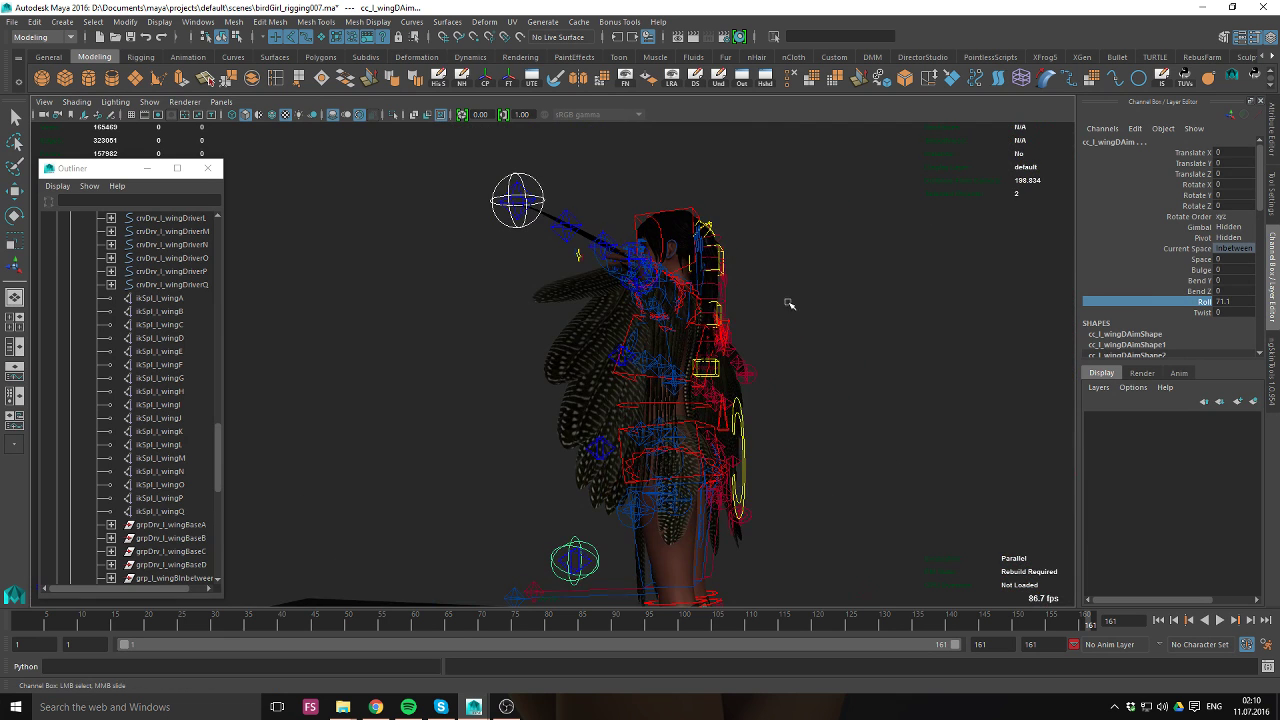
{"action": "left_click_drag", "start_coordinate": [789, 304], "coordinate": [752, 290], "text": "alt"}
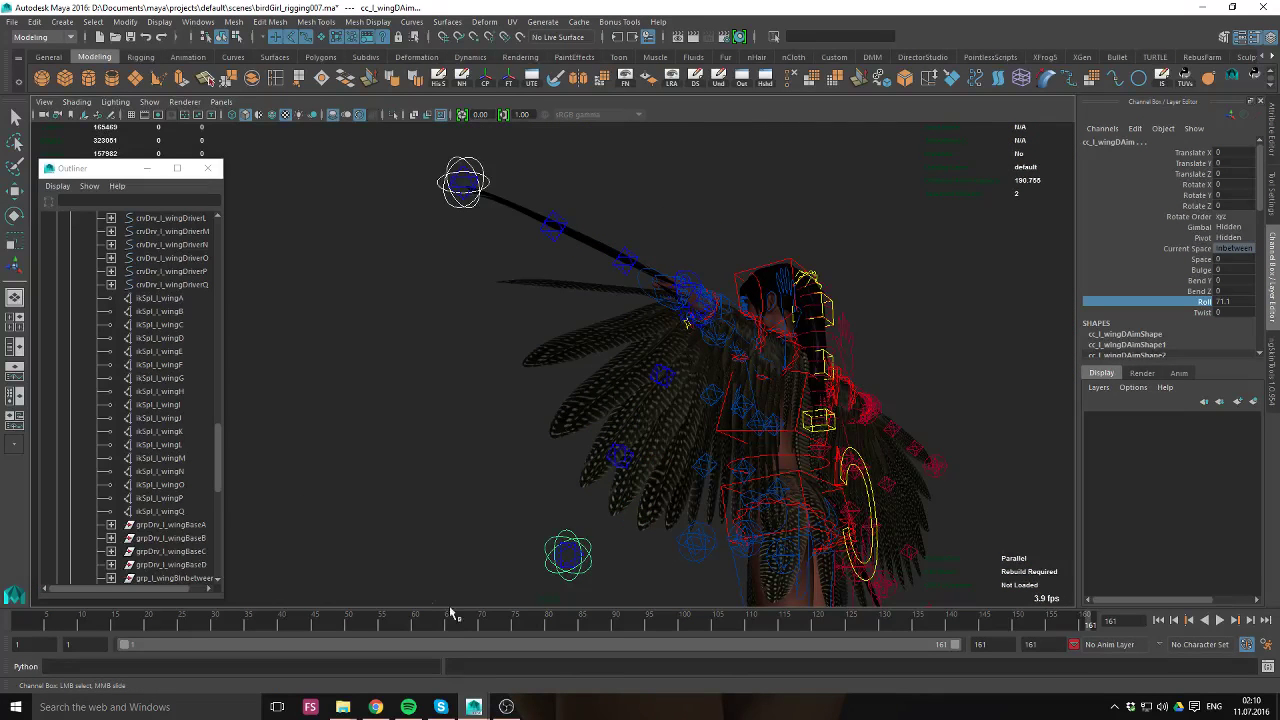
{"action": "left_click_drag", "start_coordinate": [664, 398], "coordinate": [775, 408], "text": "alt"}
{"action": "key", "text": "ctrl+z"}
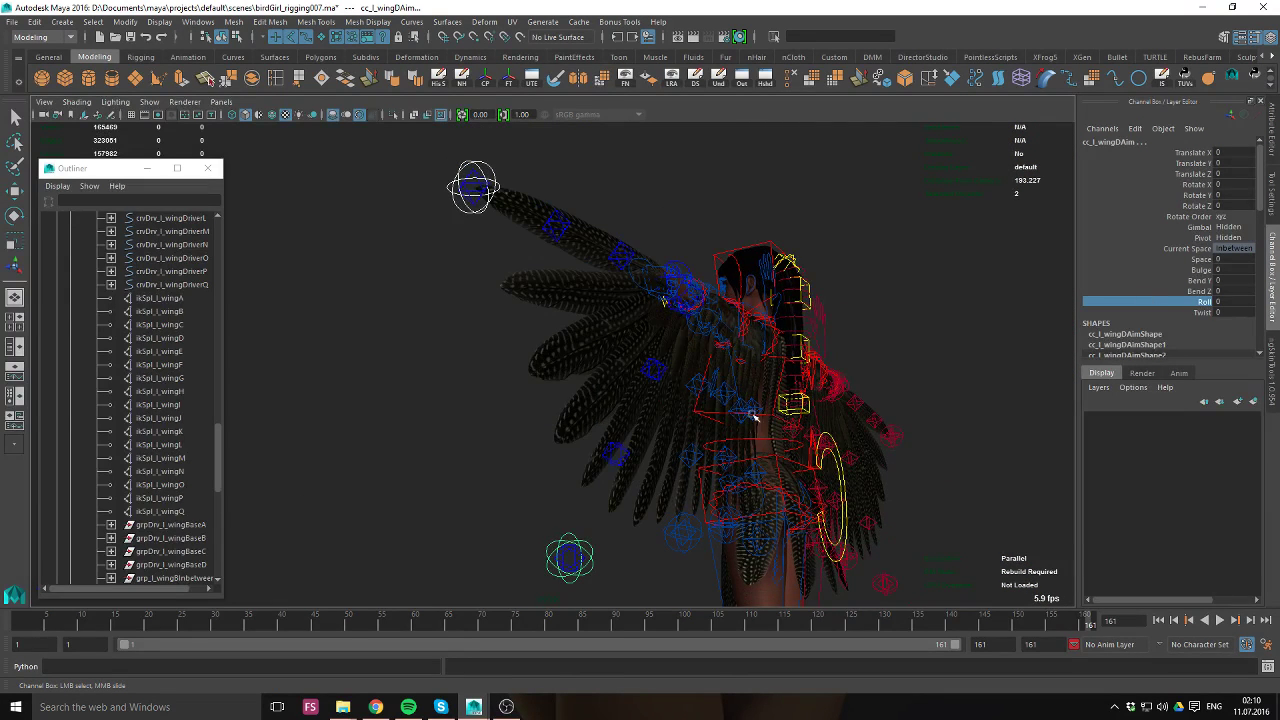
{"action": "key", "text": "ctrl+z"}
Test a Roll of 110.9 on cc_l_wingEAim alone and undo it.
{"action": "left_click", "coordinate": [1176, 302]}
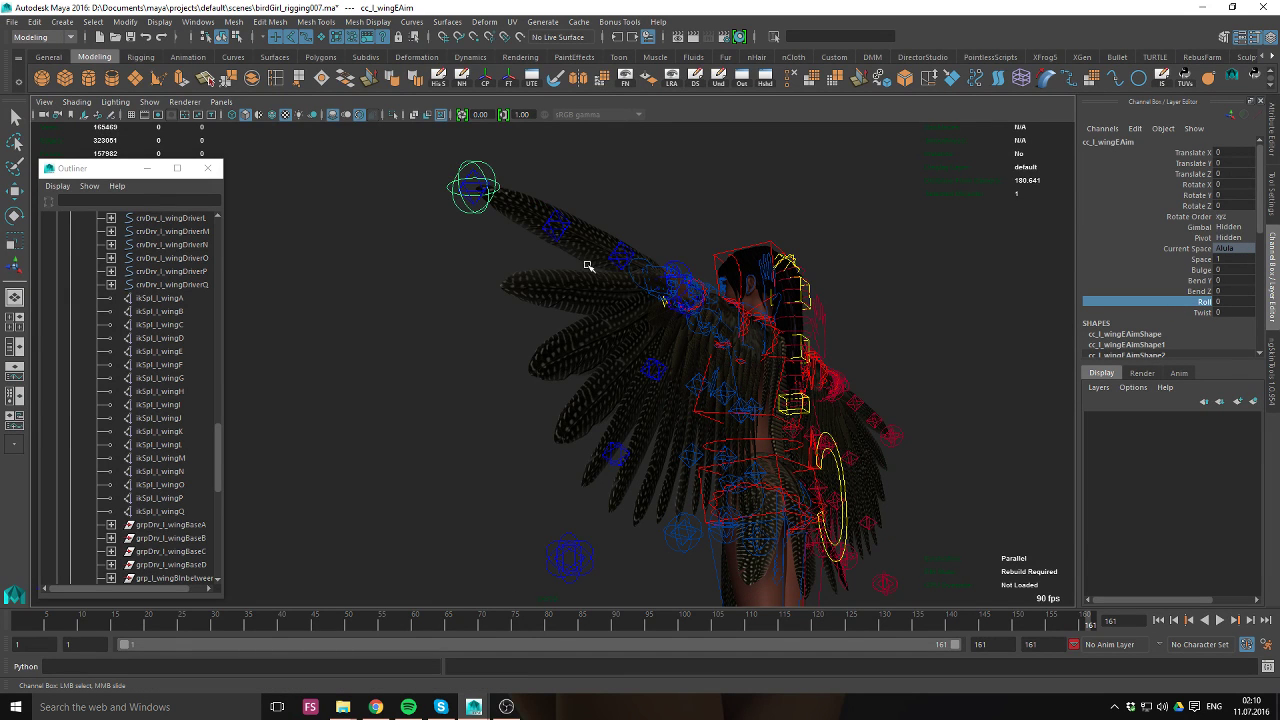
{"action": "middle_click_drag", "start_coordinate": [586, 263], "coordinate": [912, 225]}
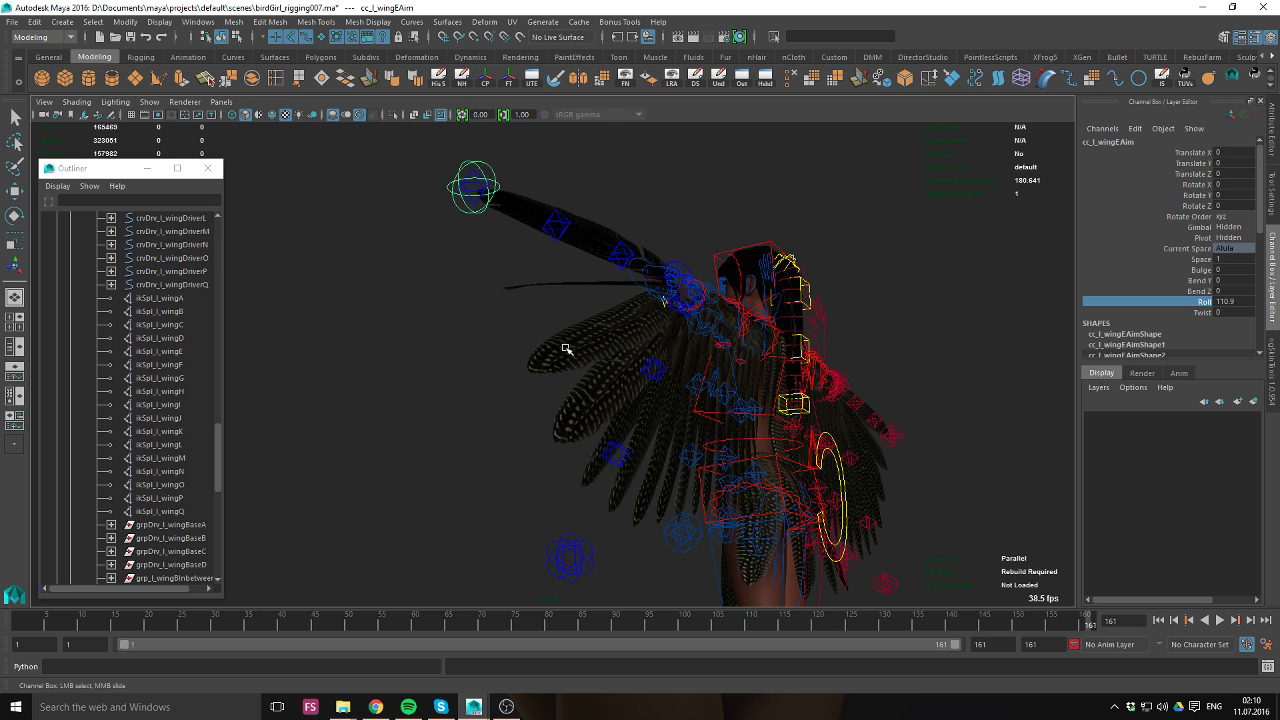
{"action": "key", "text": "ctrl+z"}
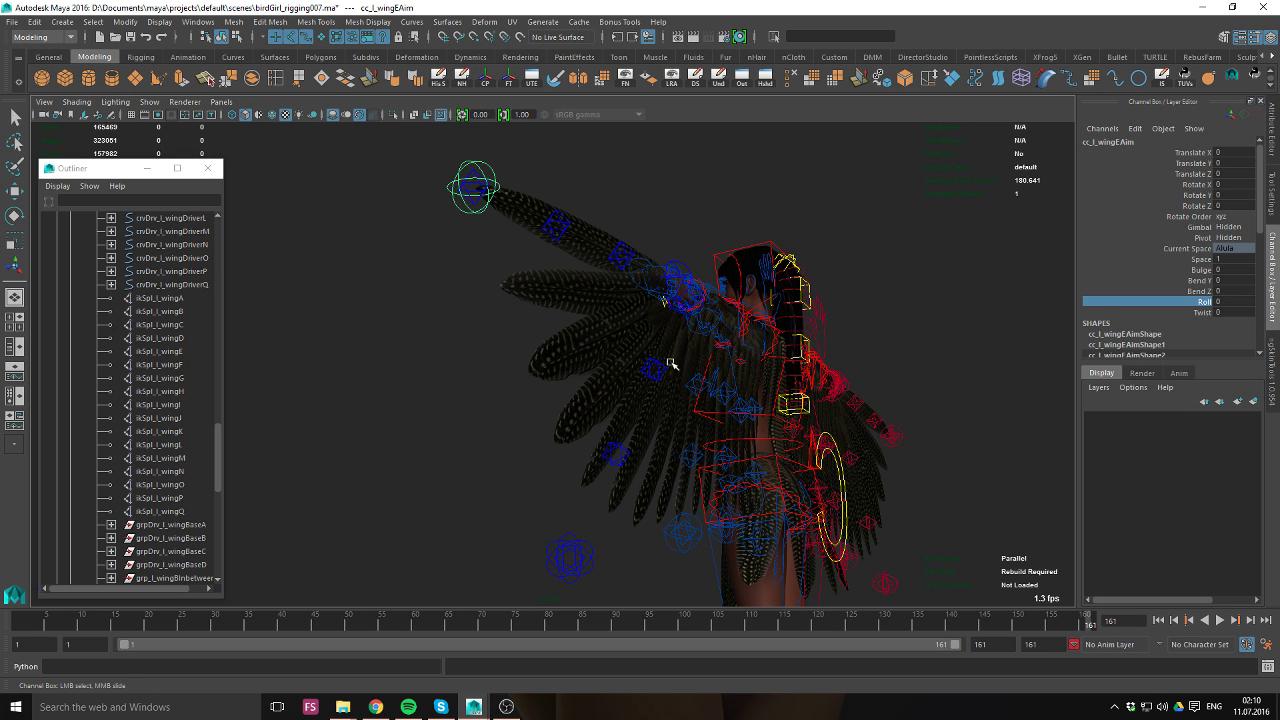
Select cc_l_wingDAim, test its Twist on the feathers, and undo the change.
{"action": "left_click", "coordinate": [570, 553]}
{"action": "key", "text": "w"}
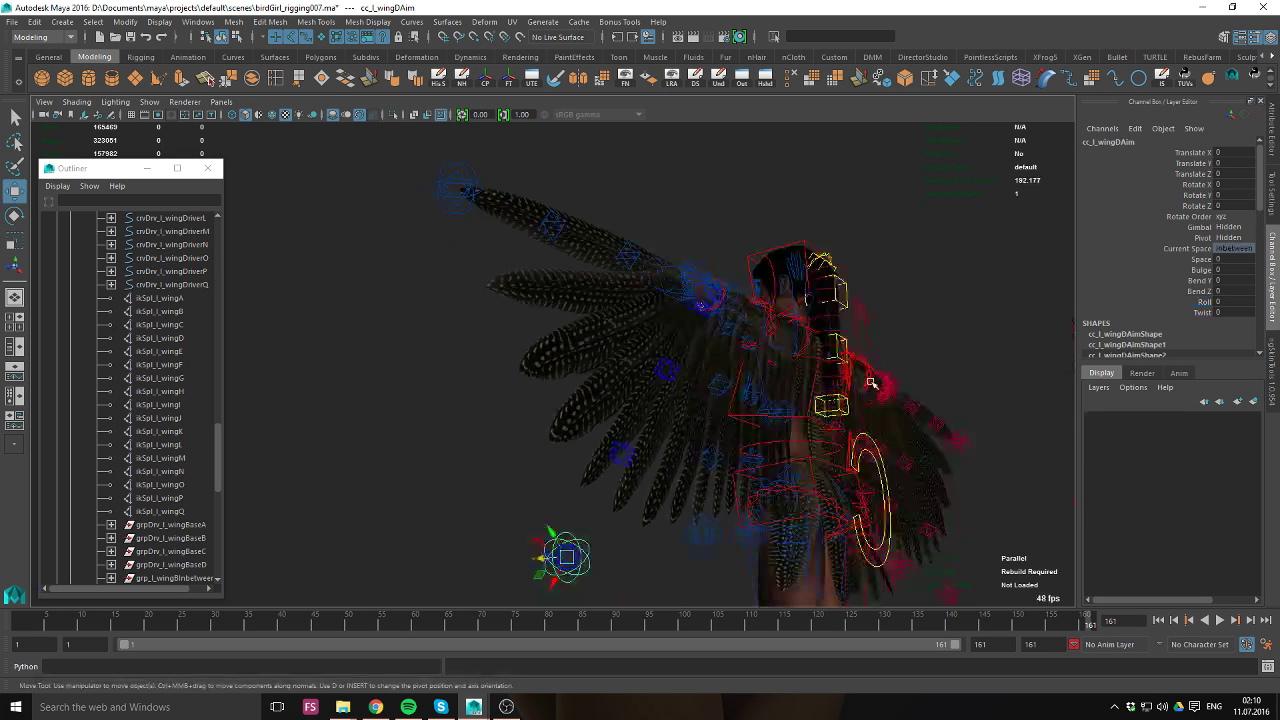
{"action": "left_click", "coordinate": [1196, 313]}
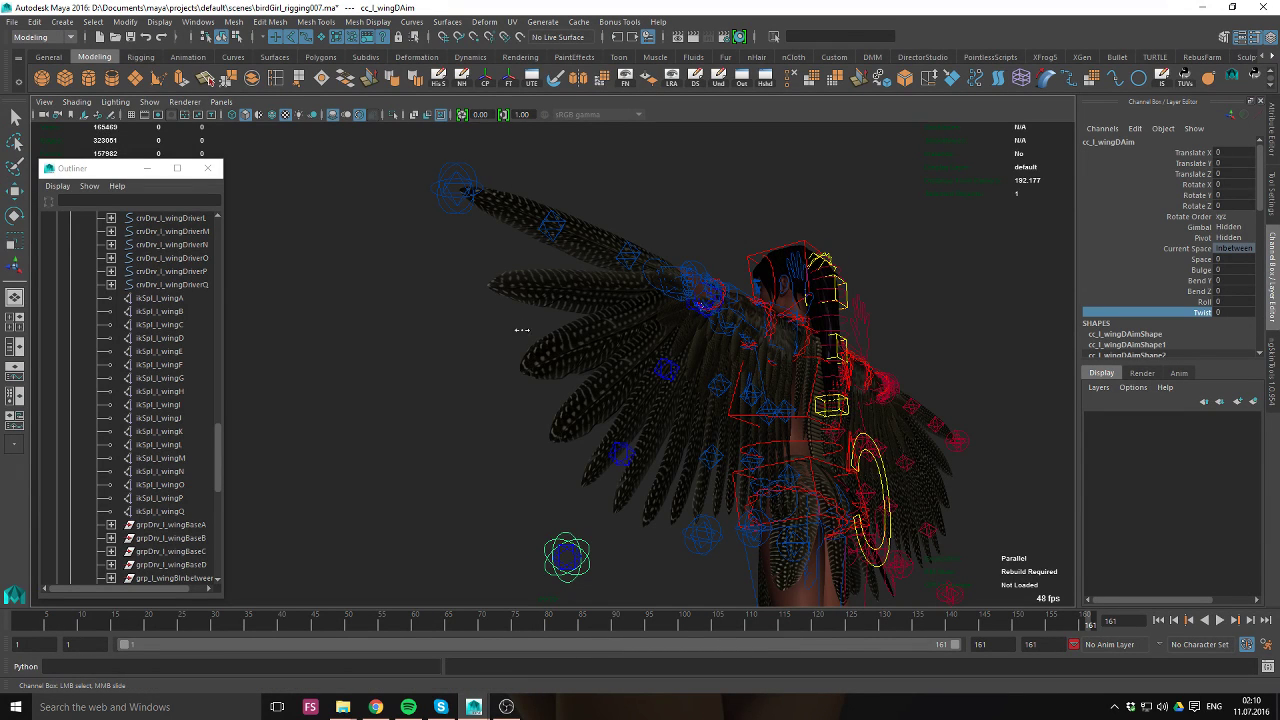
{"action": "middle_click_drag", "start_coordinate": [523, 329], "coordinate": [467, 487]}
{"action": "key", "text": "ctrl+z"}
Select cc_l_wingEAim and test its Twist on the outer feathers, leaving the value at 0.
{"action": "left_click_drag", "start_coordinate": [586, 331], "coordinate": [515, 303], "text": "alt"}
{"action": "left_click", "coordinate": [395, 258]}
{"action": "key", "text": "w"}
{"action": "left_click_drag", "start_coordinate": [420, 262], "coordinate": [520, 268], "text": "alt"}
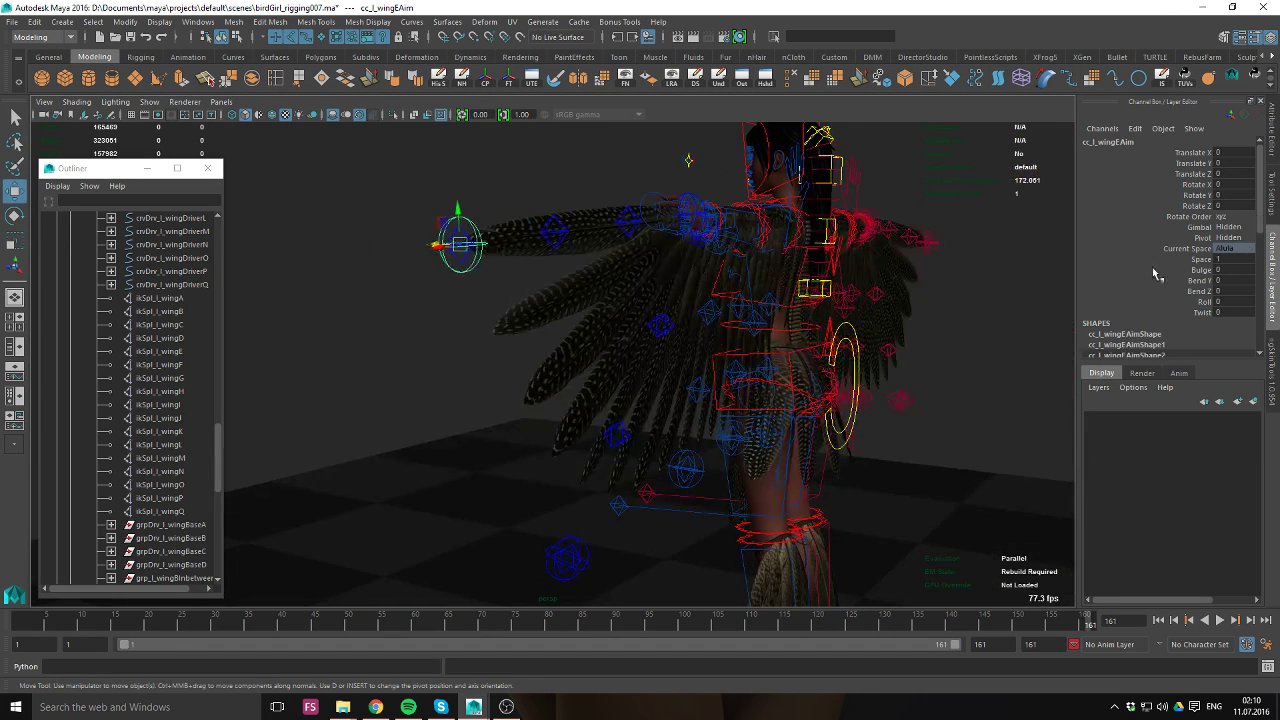
{"action": "left_click", "coordinate": [1198, 313]}
{"action": "left_click_drag", "start_coordinate": [560, 330], "coordinate": [651, 288], "text": "alt"}
{"action": "middle_click_drag", "start_coordinate": [538, 311], "coordinate": [600, 313]}
{"action": "left_click_drag", "start_coordinate": [808, 289], "coordinate": [723, 334], "text": "alt"}
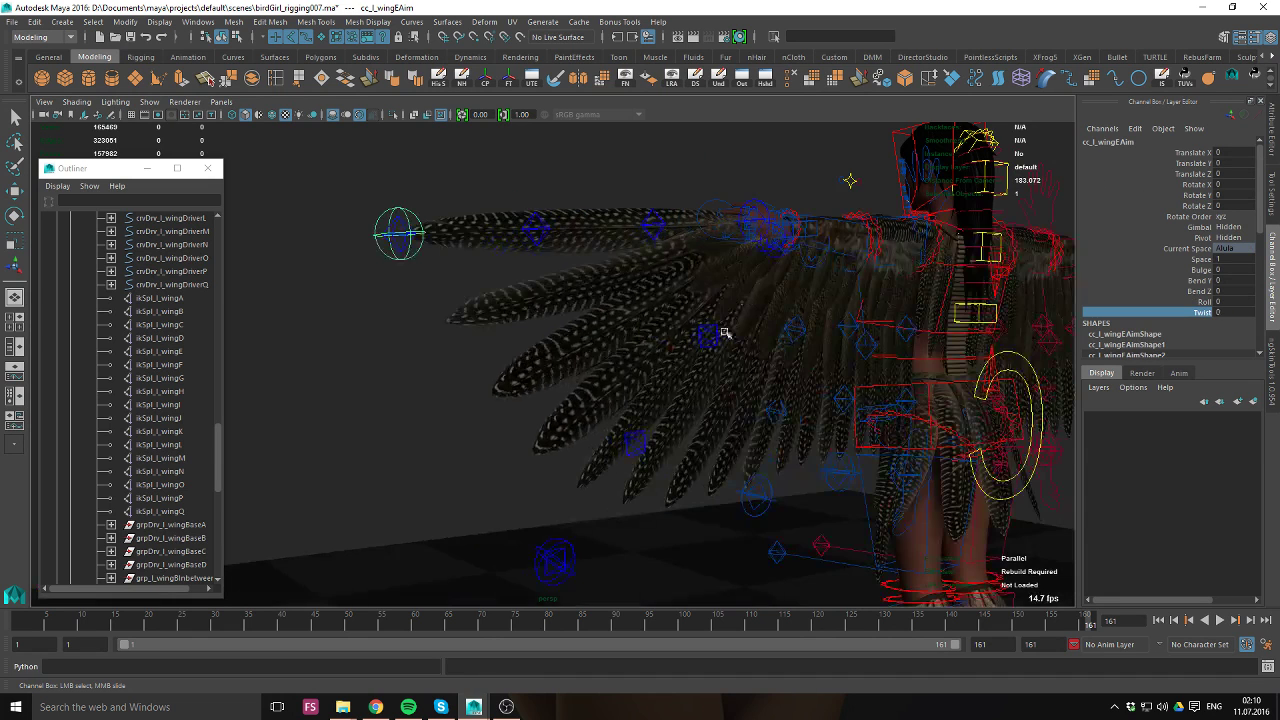
Select the cc_l_wingAlula control and examine its Flutter Strength and Flutter Time channels.
{"action": "left_click", "coordinate": [366, 466]}
{"action": "left_click_drag", "start_coordinate": [366, 466], "coordinate": [566, 346], "text": "alt"}
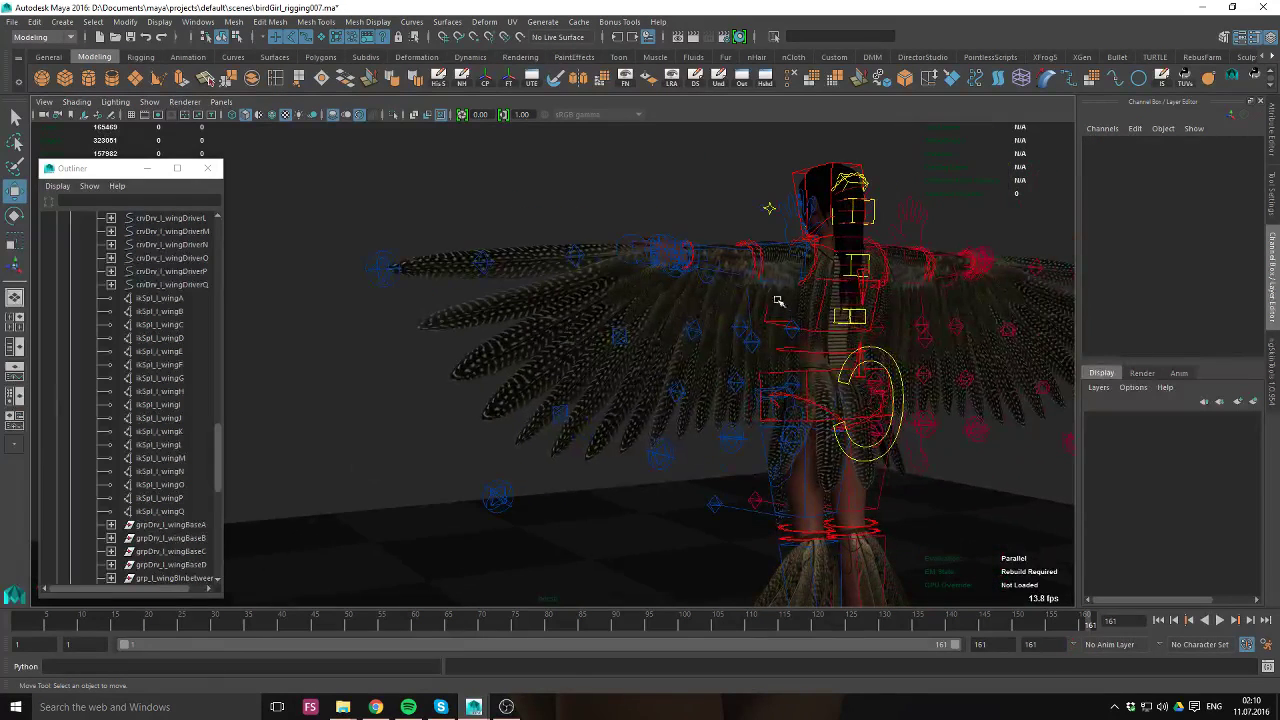
{"action": "left_click", "coordinate": [698, 250]}
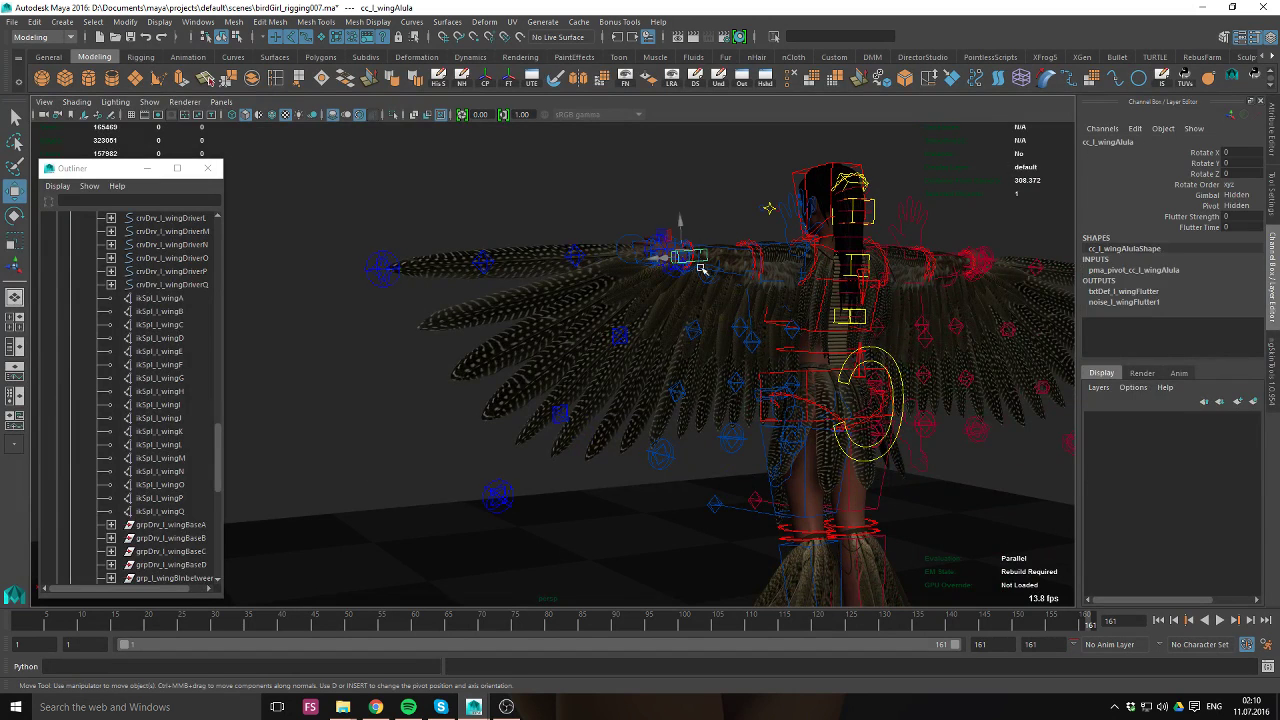
{"action": "left_click_drag", "start_coordinate": [657, 379], "coordinate": [592, 372], "text": "alt"}
Unhide the grp_wingRigBuildSceneObjs group to display the driver meshes of both wings.
{"action": "scroll", "coordinate": [185, 393], "scroll_direction": "down", "scroll_amount": 10}
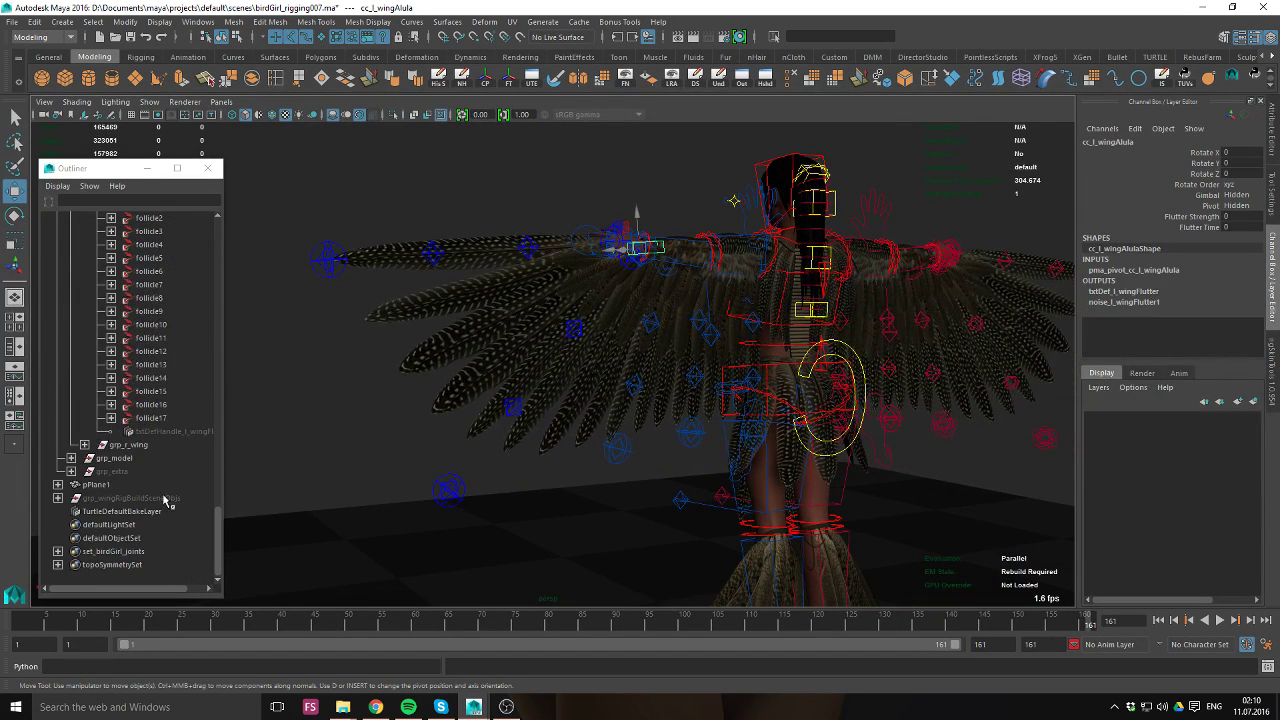
{"action": "left_click", "coordinate": [131, 498]}
{"action": "key", "text": "shift+h"}
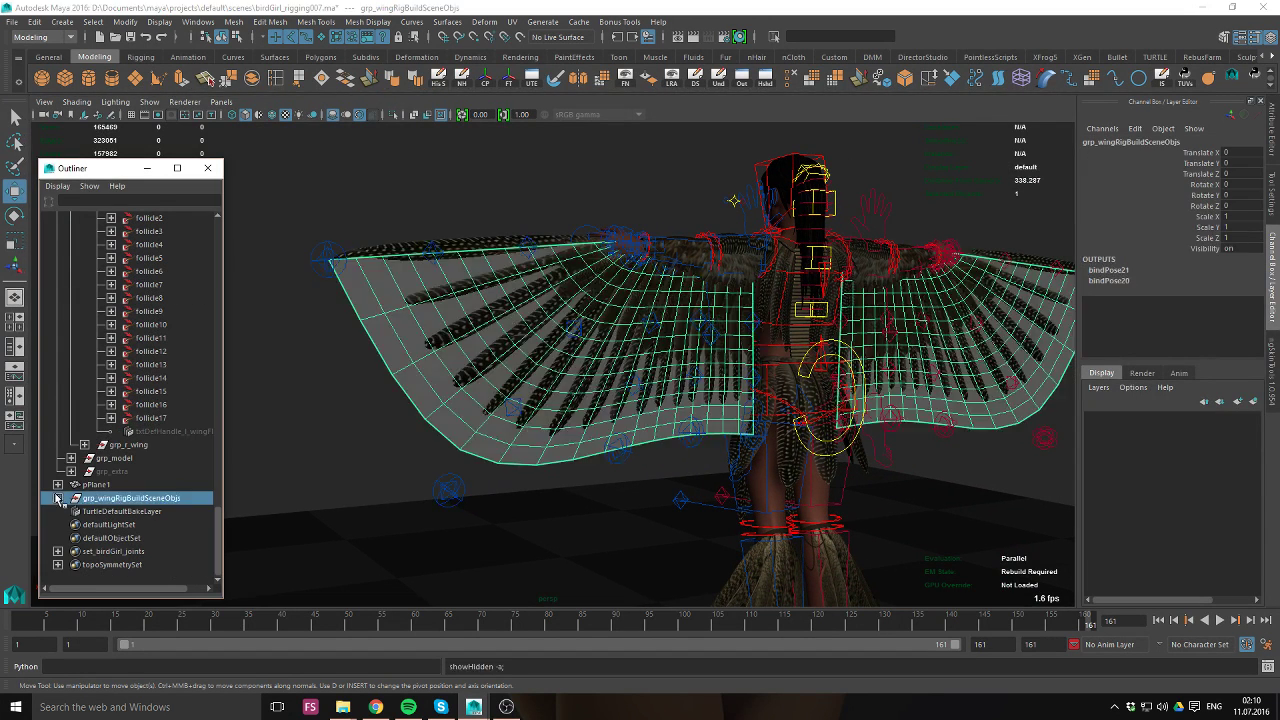
{"action": "left_click", "coordinate": [360, 473]}
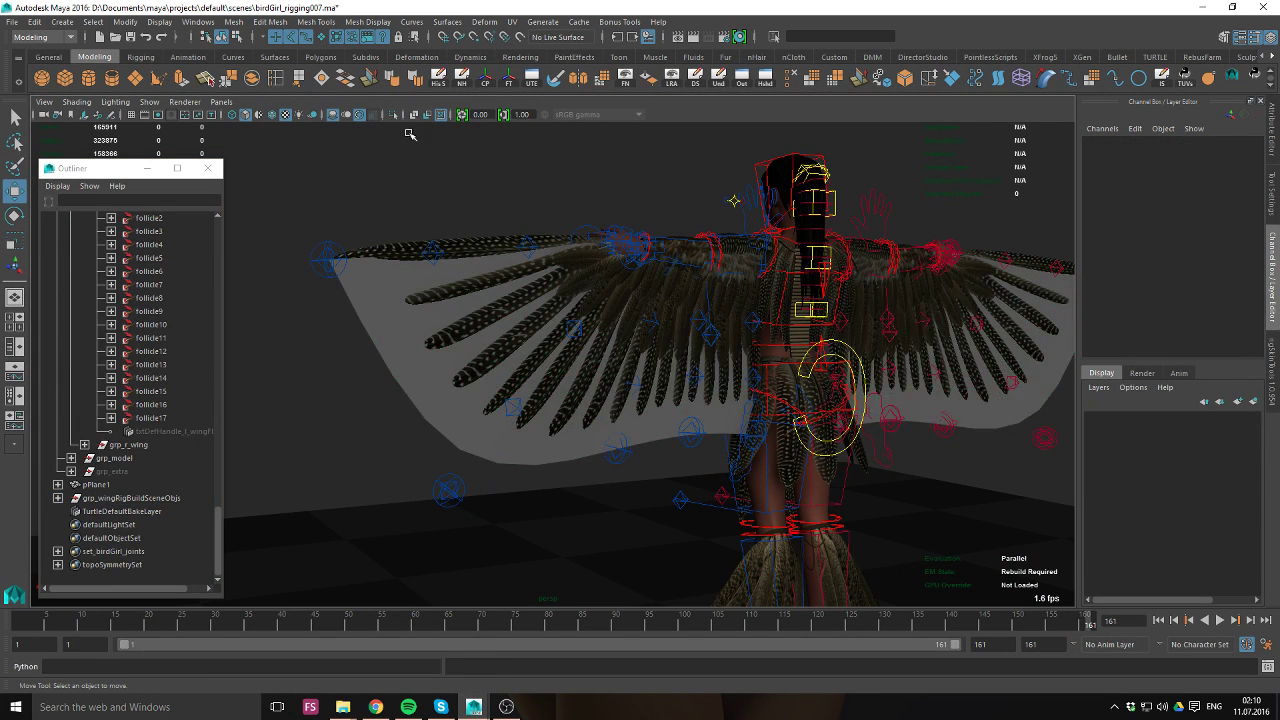
Isolate the left wing driver mesh meshDrv_l_wing and select the vertices of its outer band along the feather tips.
{"action": "left_click", "coordinate": [660, 367]}
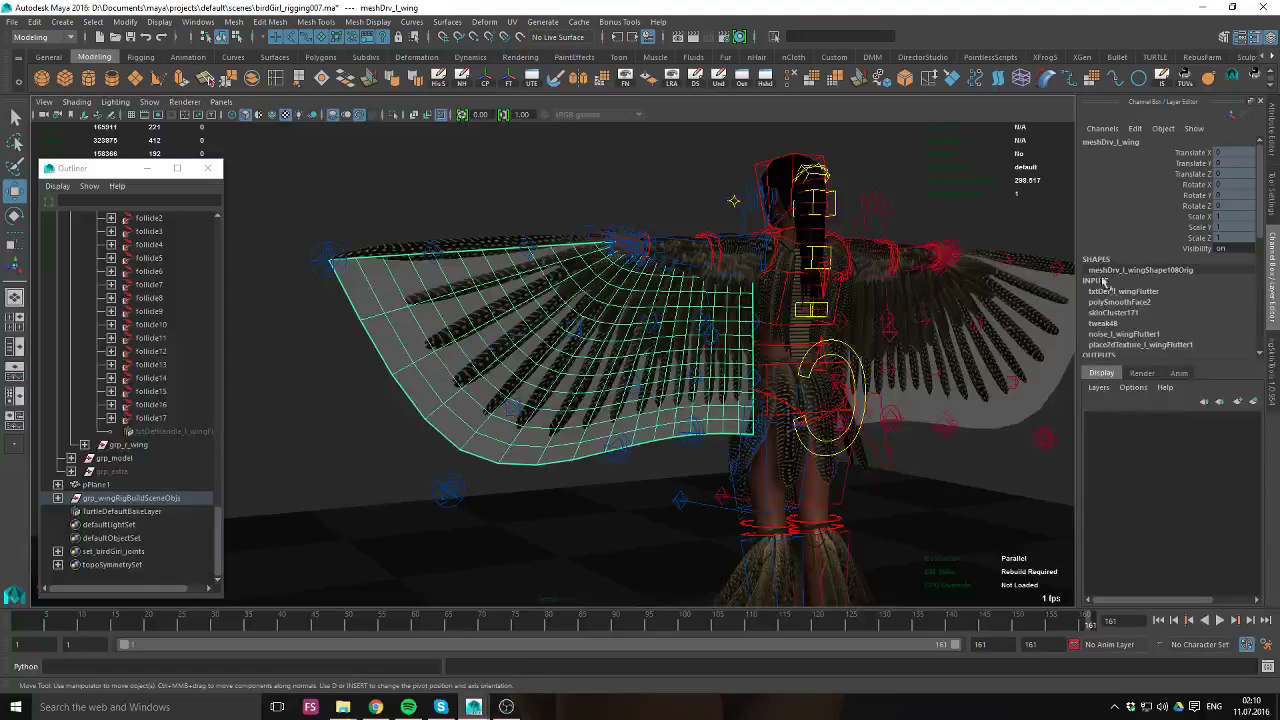
{"action": "left_click", "coordinate": [393, 114]}
{"action": "right_click_drag", "start_coordinate": [558, 298], "coordinate": [556, 306]}
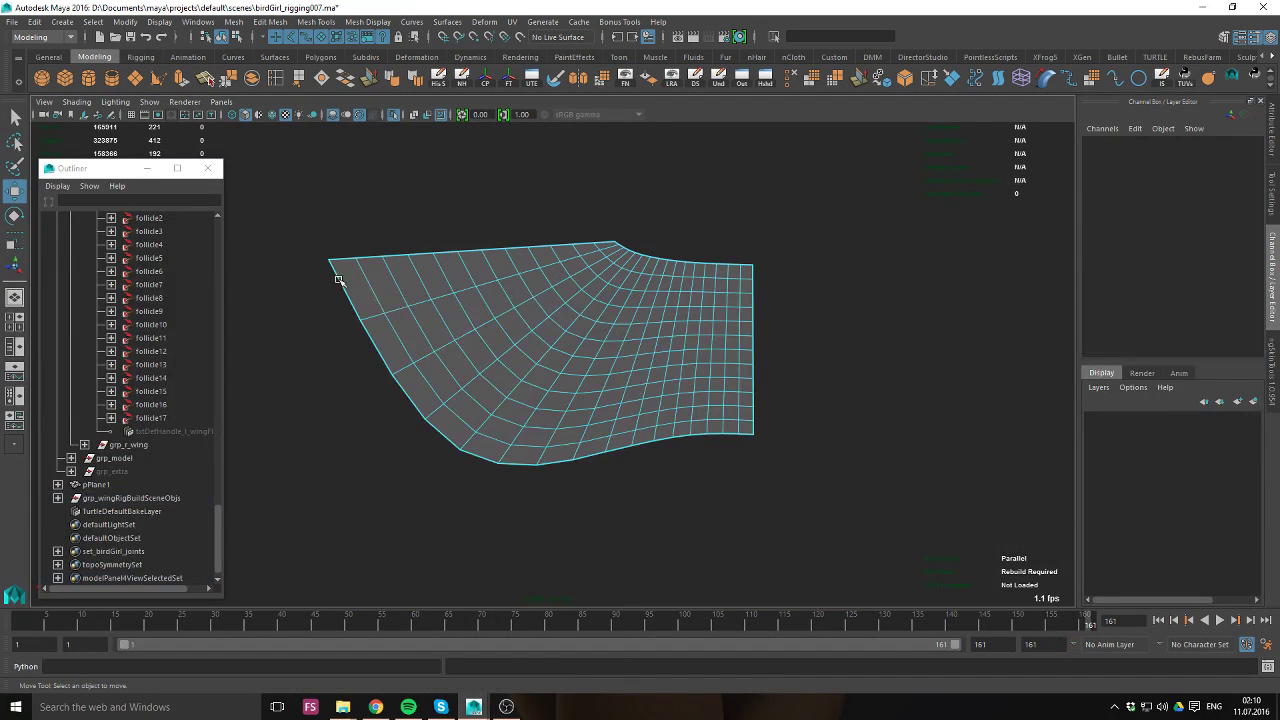
{"action": "double_click", "coordinate": [394, 345]}
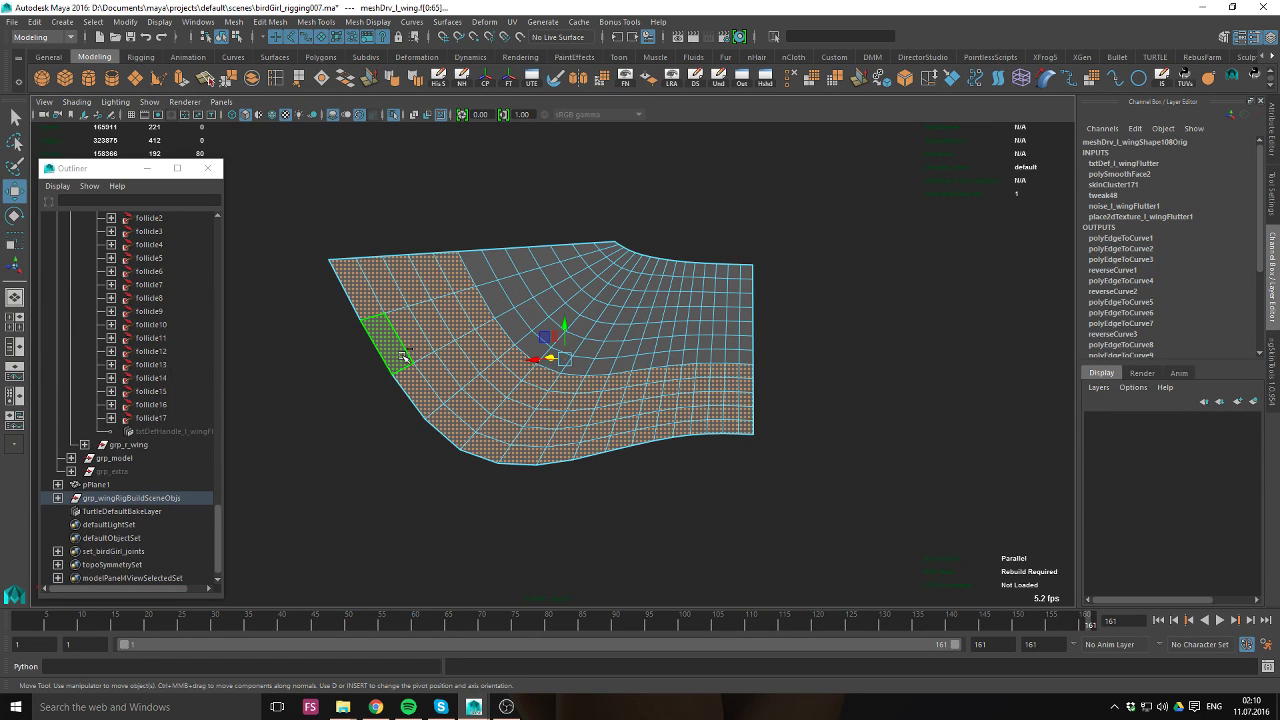
{"action": "right_click_drag", "start_coordinate": [558, 355], "coordinate": [538, 345]}
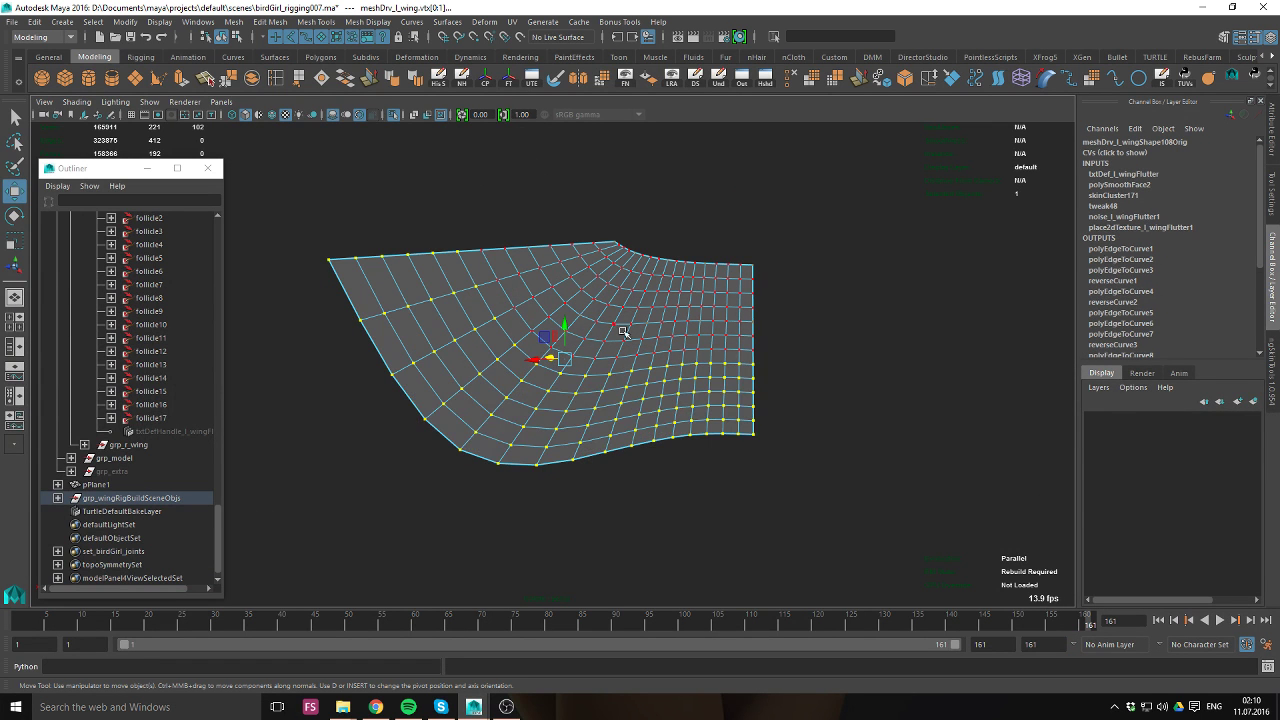
Paint the txtDef_l_wingFlutter weights, flooding the inner vertices of meshDrv_l_wing with a Replace value of 0.
{"action": "left_click", "coordinate": [1273, 190]}
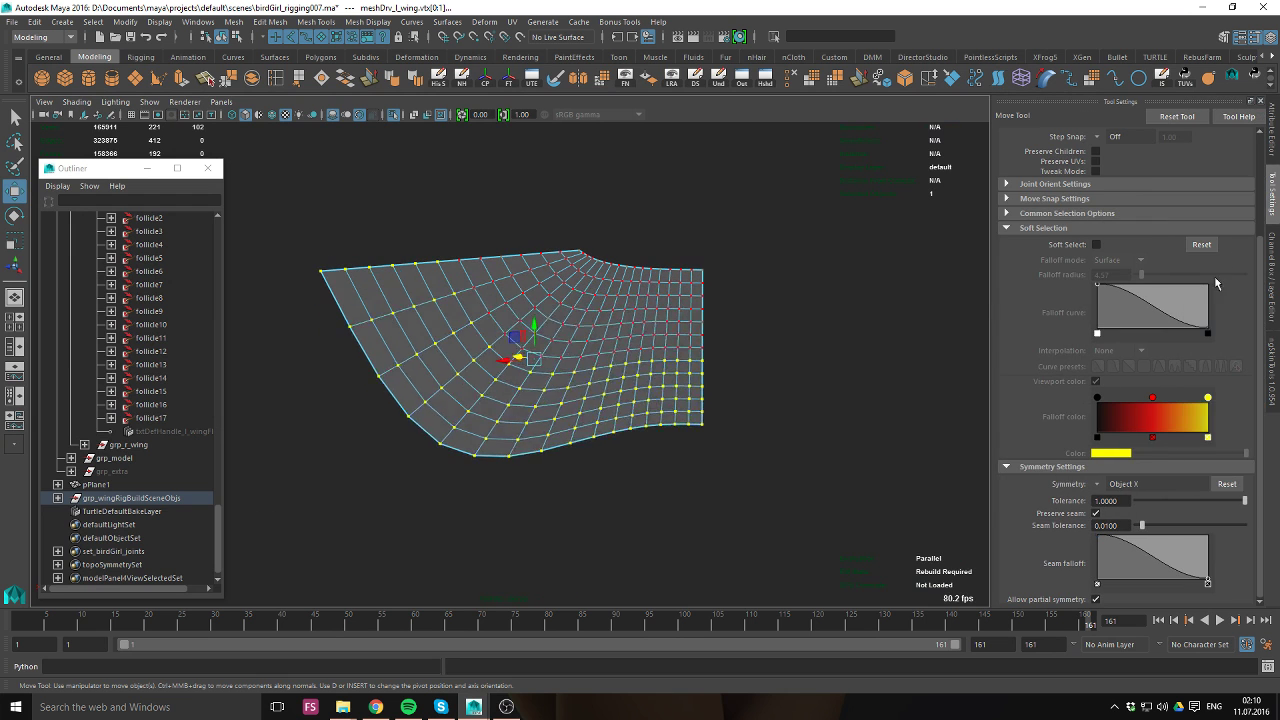
{"action": "mouse_move", "coordinate": [605, 292]}
{"action": "right_mouse_down"}
{"action": "mouse_move", "coordinate": [610, 503]}
{"action": "mouse_move", "coordinate": [712, 560]}
{"action": "mouse_move", "coordinate": [727, 591]}
{"action": "mouse_move", "coordinate": [795, 583]}
{"action": "right_mouse_up"}
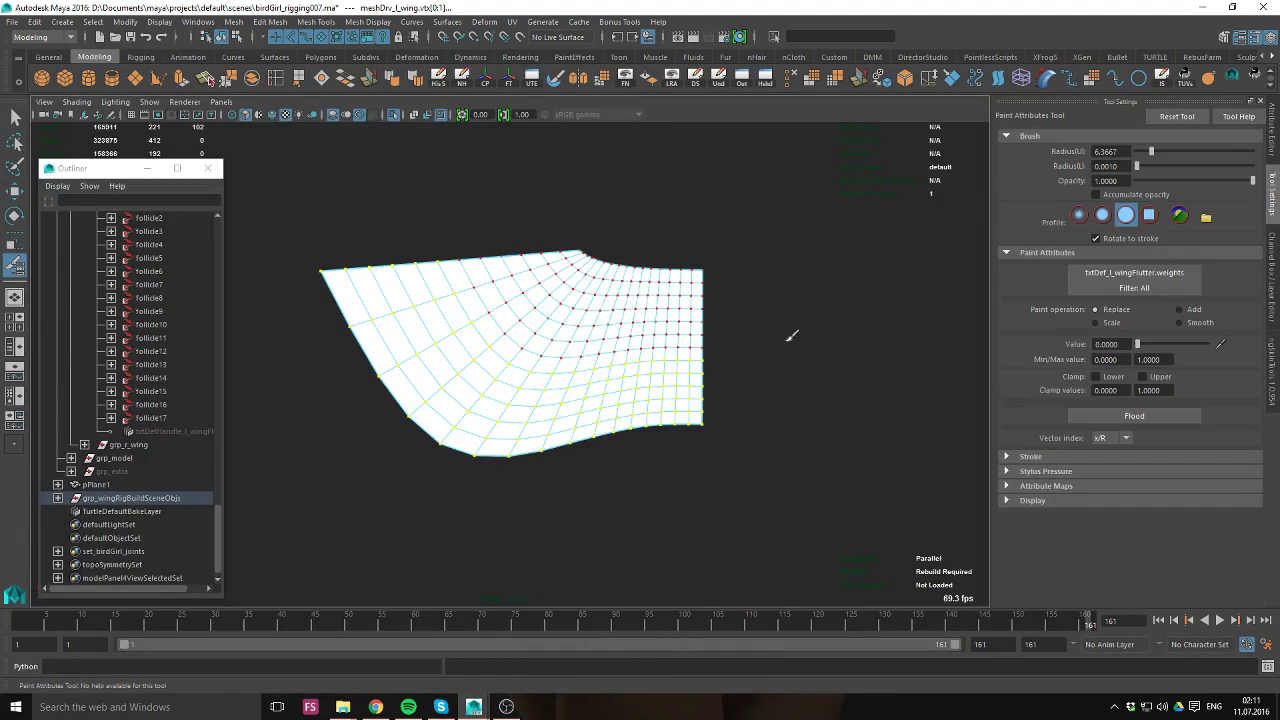
{"action": "key", "text": "w"}
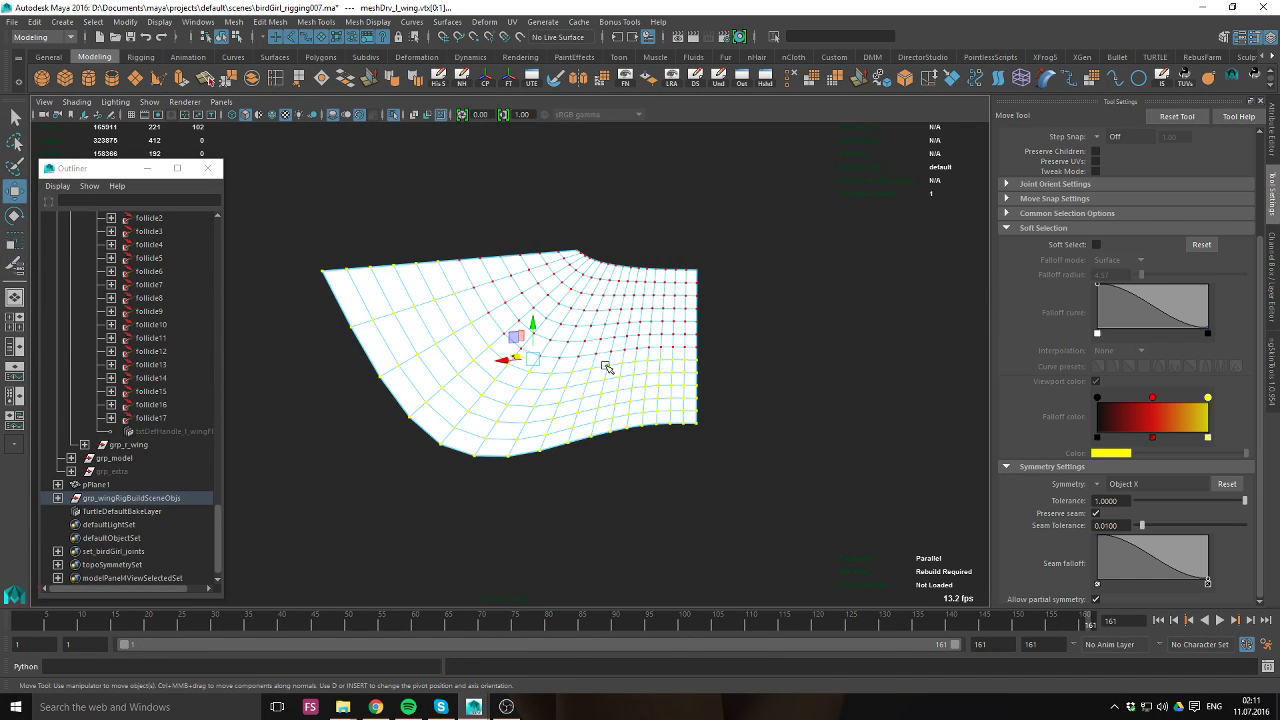
{"action": "right_click_drag", "start_coordinate": [585, 320], "coordinate": [754, 200]}
{"action": "left_click", "coordinate": [572, 265]}
{"action": "mouse_move", "coordinate": [507, 321]}
{"action": "right_mouse_down"}
{"action": "mouse_move", "coordinate": [520, 553]}
{"action": "mouse_move", "coordinate": [610, 612]}
{"action": "mouse_move", "coordinate": [605, 588]}
{"action": "mouse_move", "coordinate": [605, 600]}
{"action": "mouse_move", "coordinate": [681, 612]}
{"action": "right_mouse_up"}
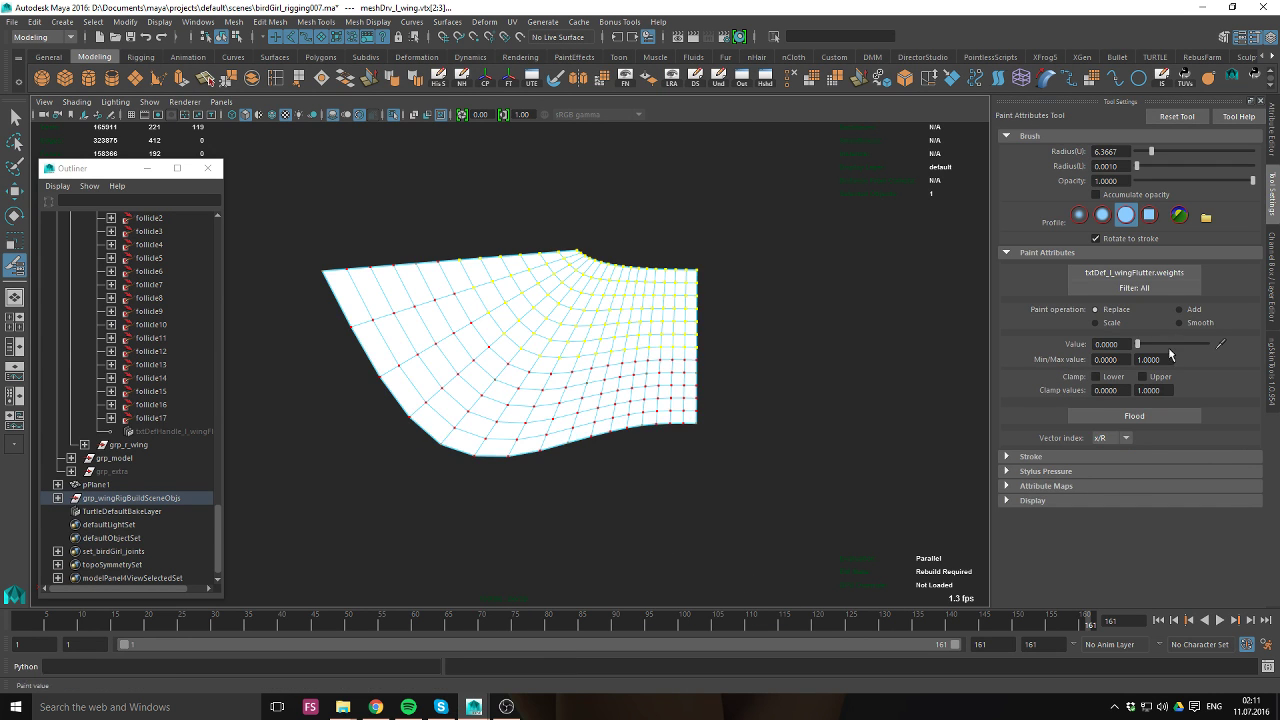
{"action": "left_click", "coordinate": [1134, 415]}
Smooth the txtDef_l_wingFlutter weights over the whole meshDrv_l_wing mesh with repeated Smooth floods.
{"action": "key", "text": "w"}
{"action": "left_click", "coordinate": [640, 334]}
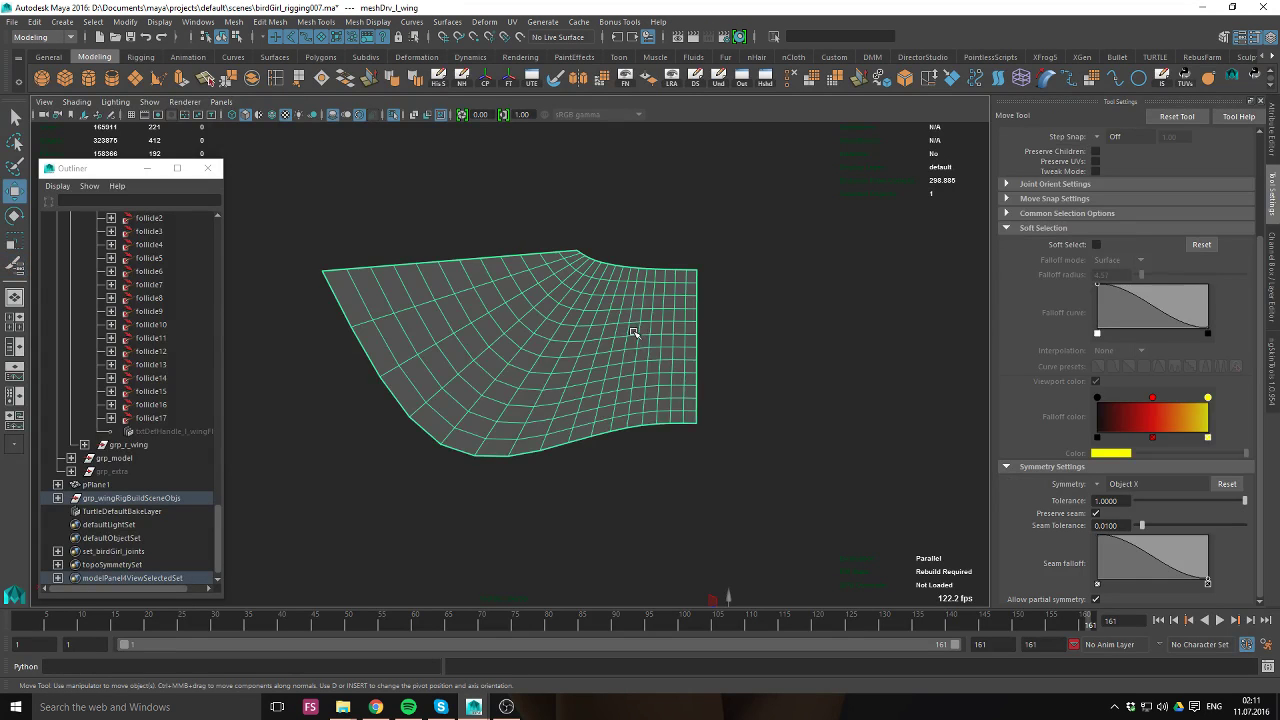
{"action": "key", "text": "y"}
{"action": "left_click", "coordinate": [1193, 321]}
{"action": "left_click", "coordinate": [1166, 414]}
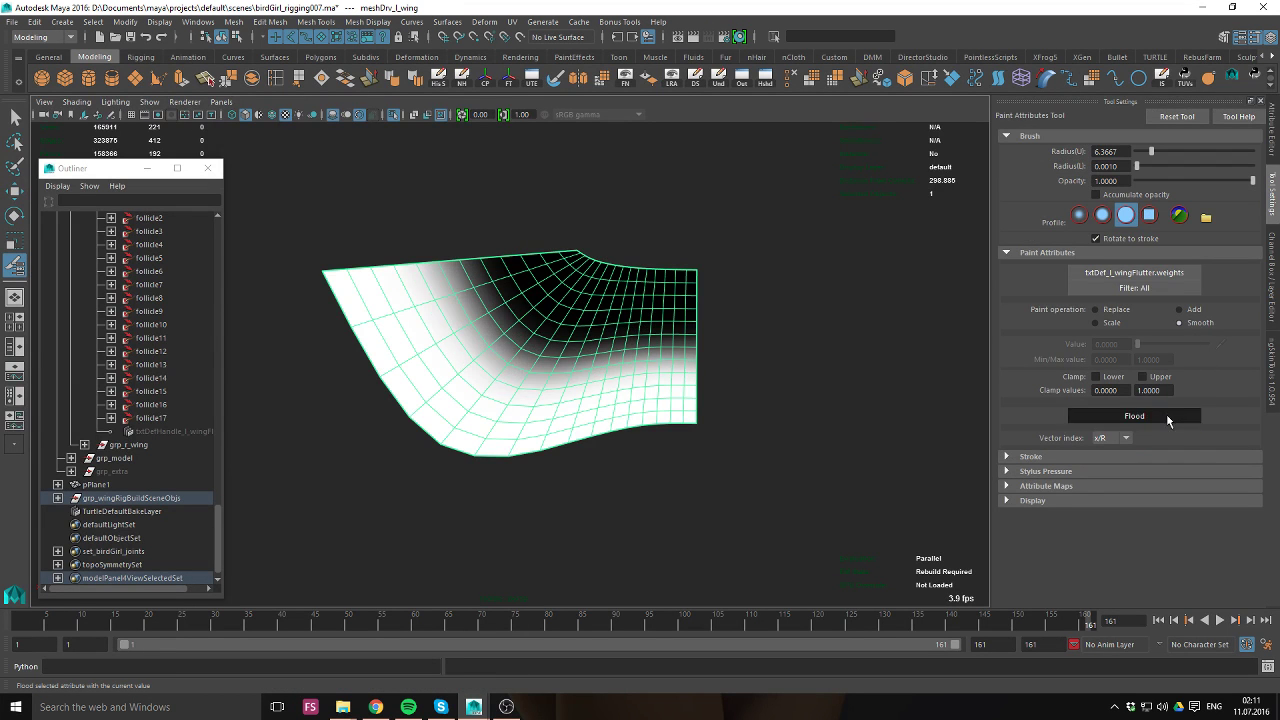
{"action": "left_click", "coordinate": [1166, 414]}
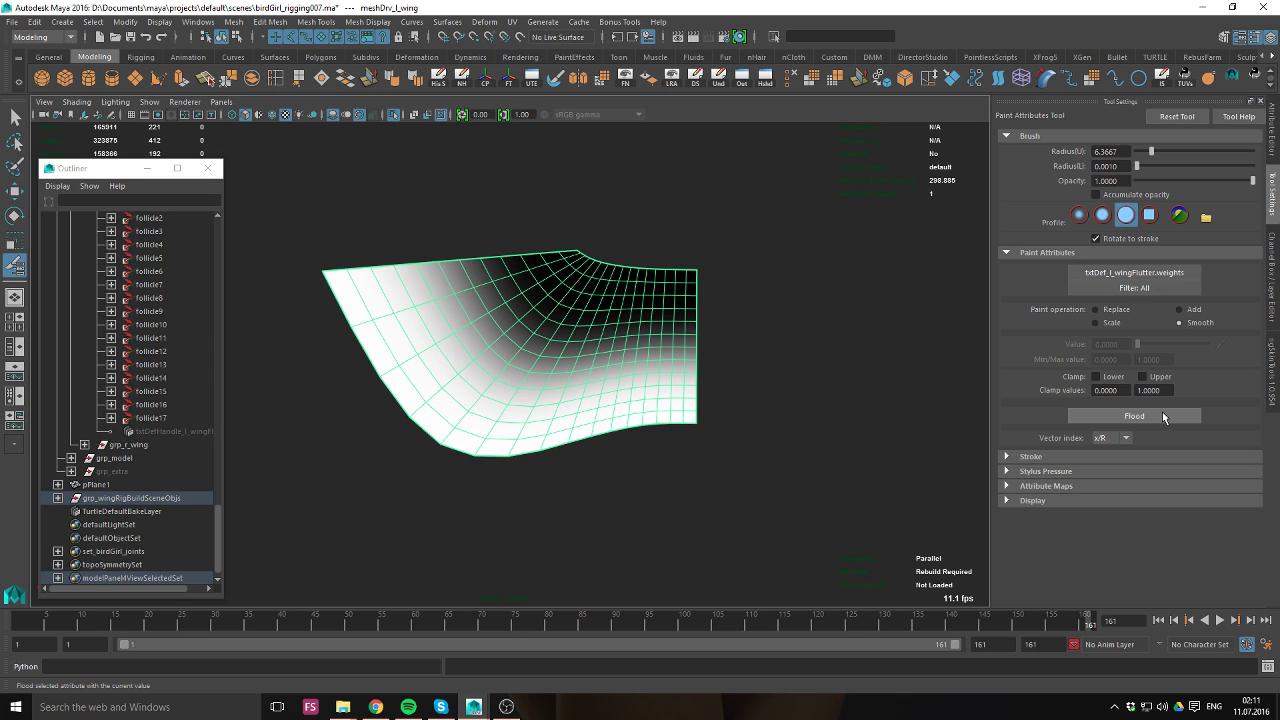
{"action": "left_click", "coordinate": [1162, 414]}
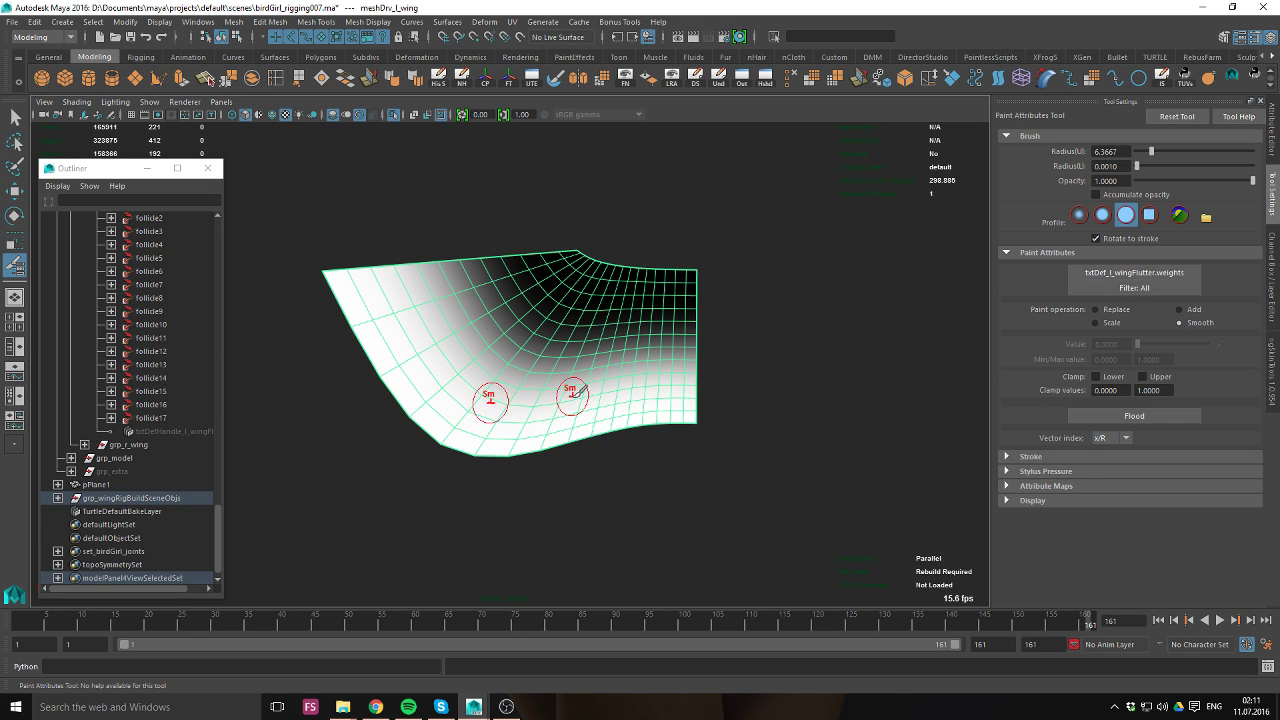
Turn off the isolation of meshDrv_l_wing and bring its channels and deformer inputs back into view.
{"action": "key", "text": "w"}
{"action": "left_click", "coordinate": [622, 344]}
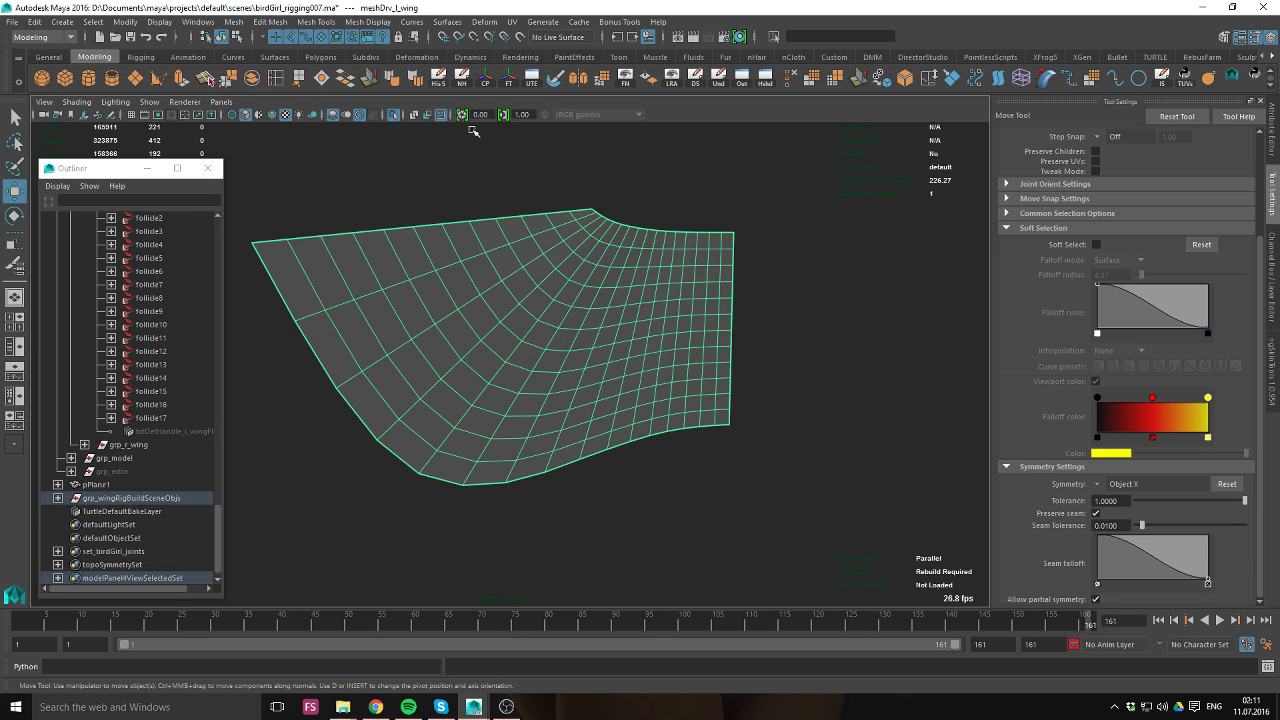
{"action": "left_click", "coordinate": [395, 116]}
{"action": "left_click_drag", "start_coordinate": [694, 149], "coordinate": [532, 214], "text": "alt"}
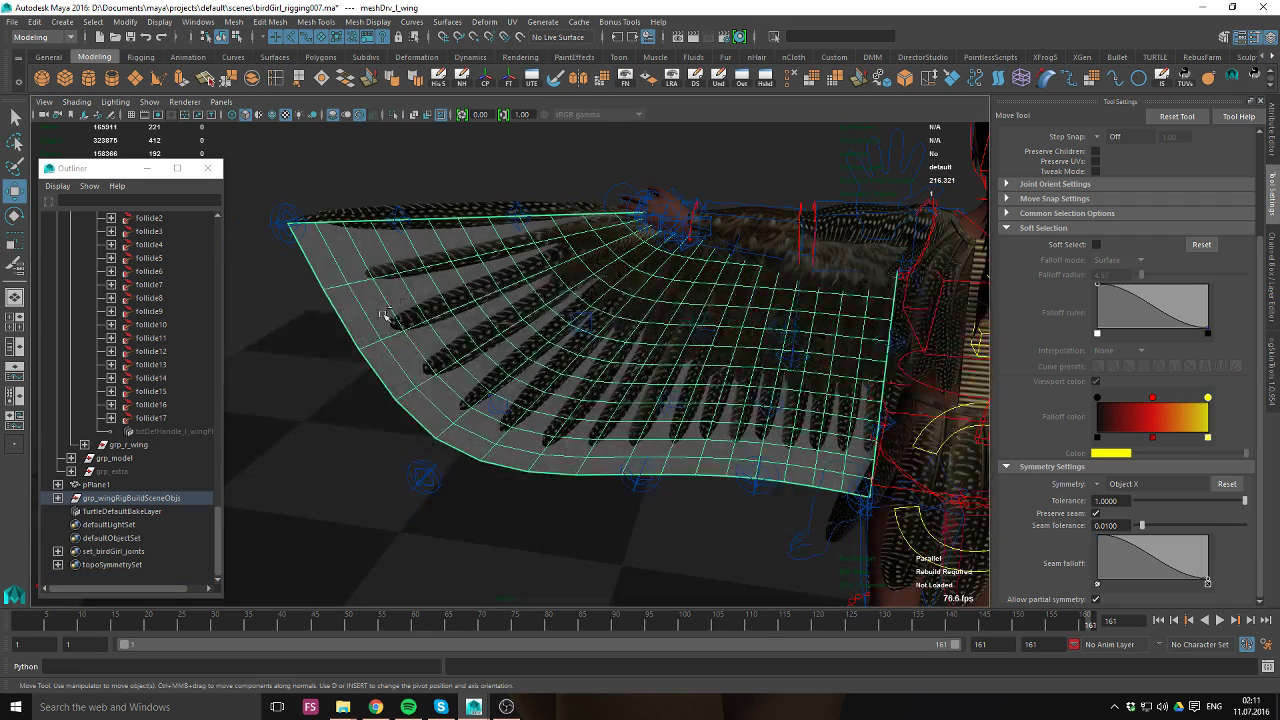
{"action": "key", "text": "ctrl+a"}
{"action": "key", "text": "ctrl+a"}
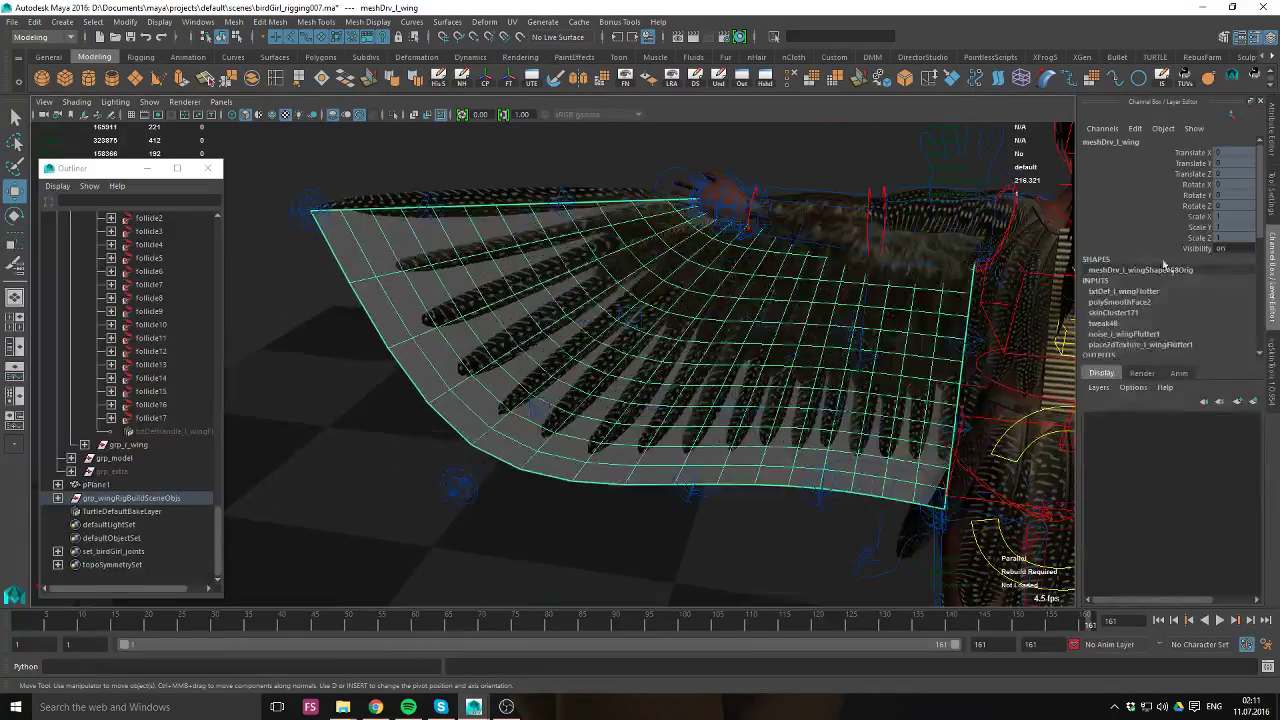
Examine the attributes of the txtDef_l_wingFlutter deformer and the noise_l_wingFlutter1 texture connected to it.
{"action": "key", "text": "ctrl+a"}
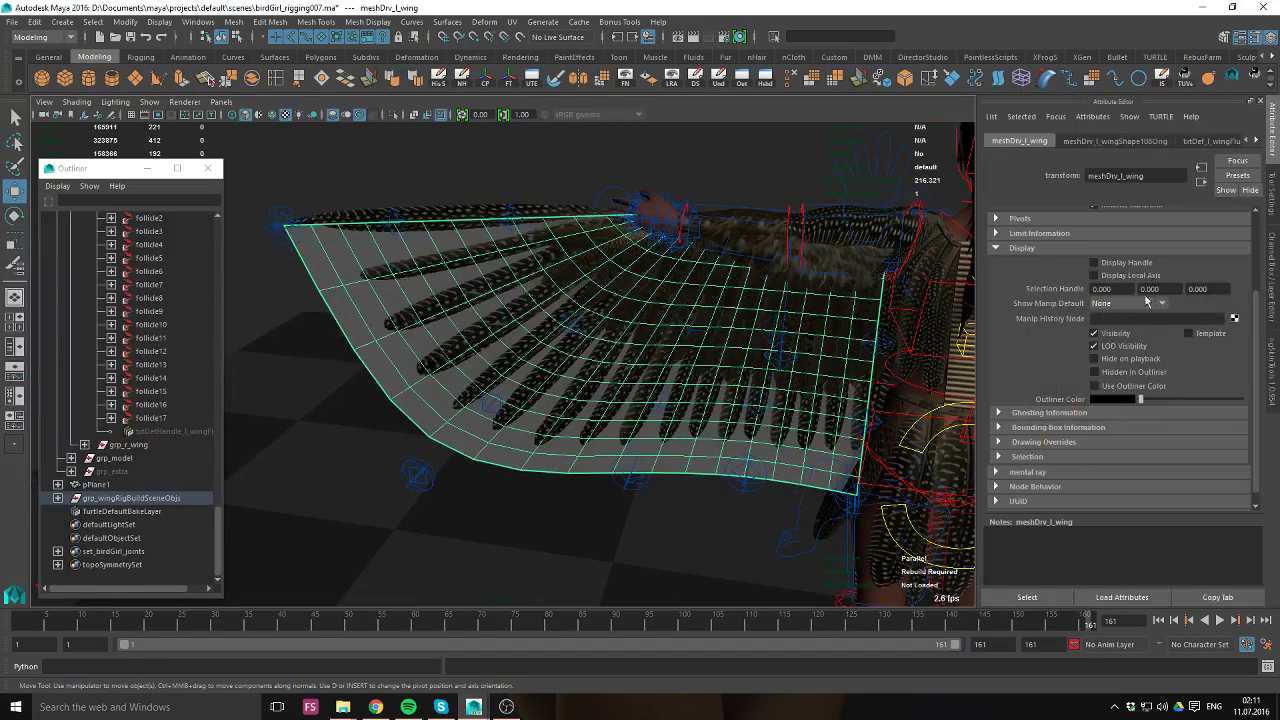
{"action": "left_click", "coordinate": [1233, 141]}
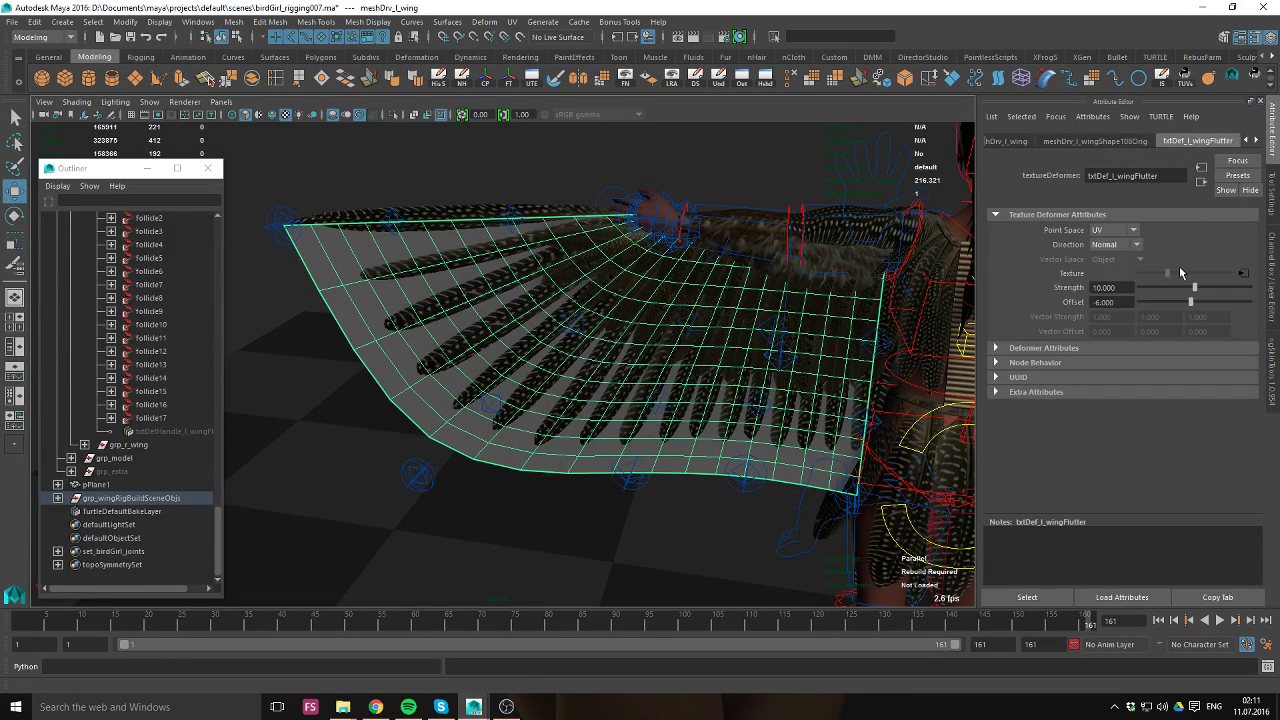
{"action": "left_click", "coordinate": [1243, 272]}
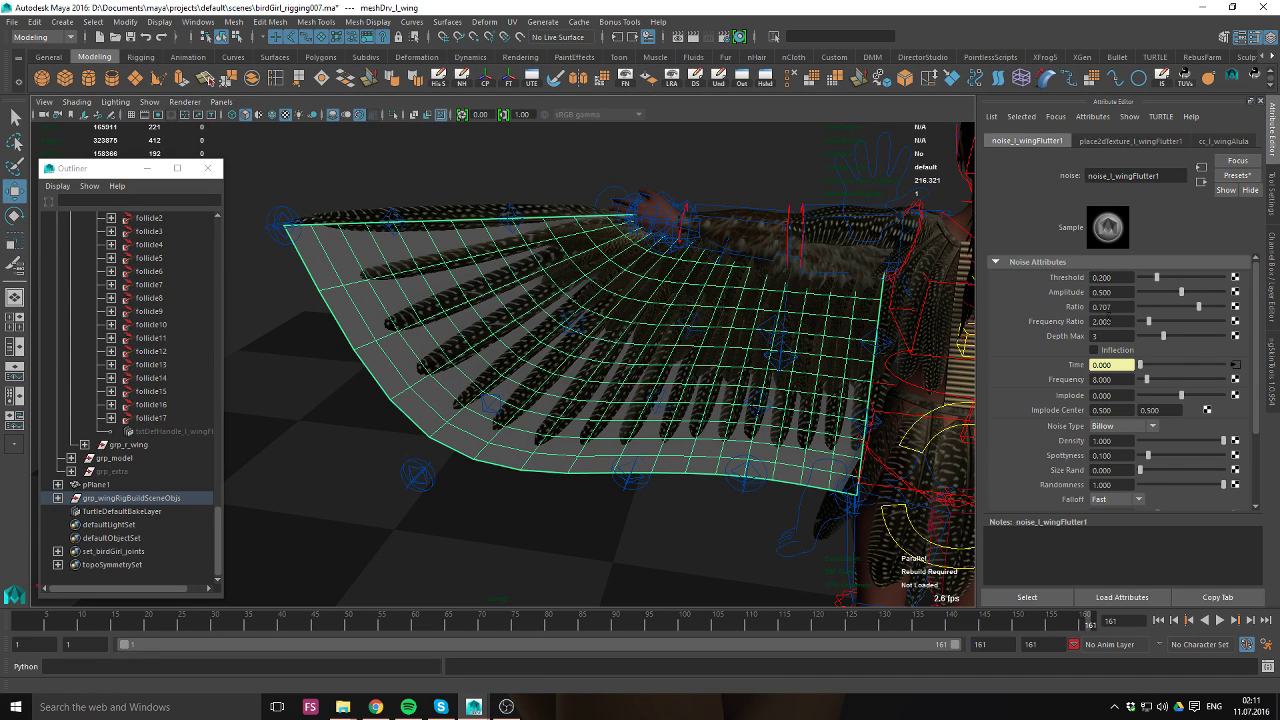
{"action": "scroll", "coordinate": [1123, 290], "scroll_direction": "down", "scroll_amount": 2}
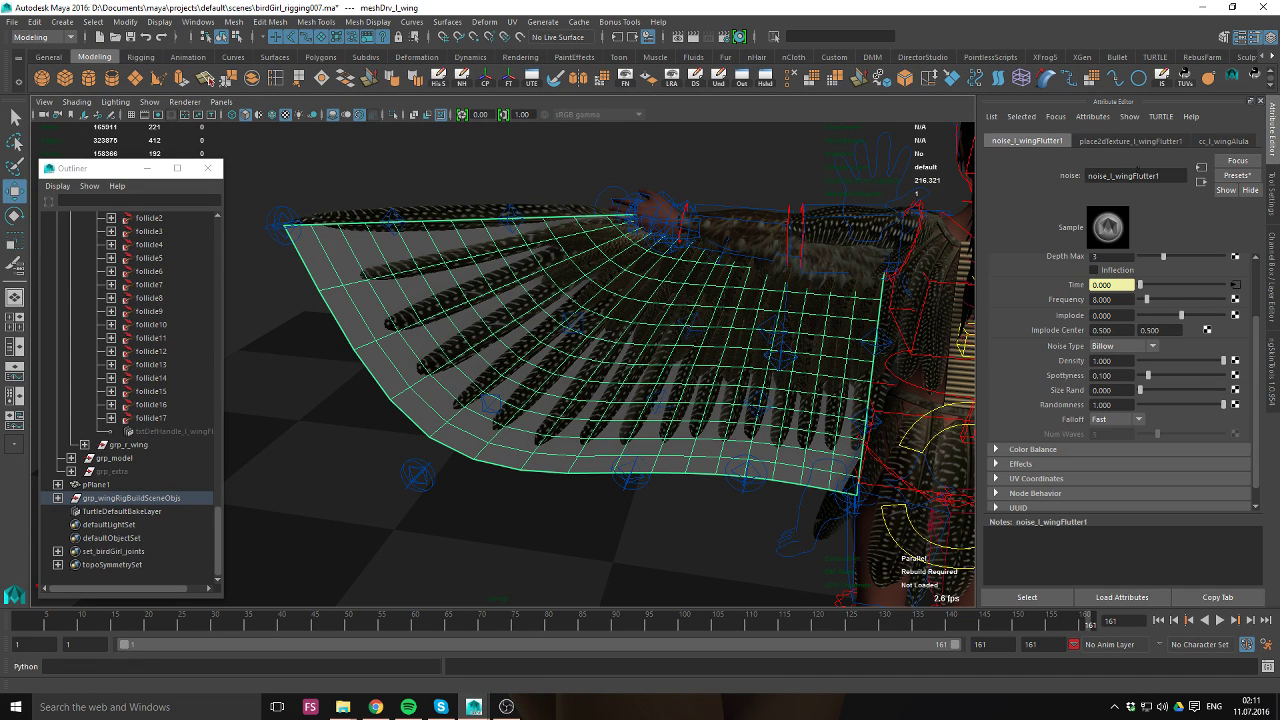
{"action": "scroll", "coordinate": [1147, 284], "scroll_direction": "up", "scroll_amount": 2}
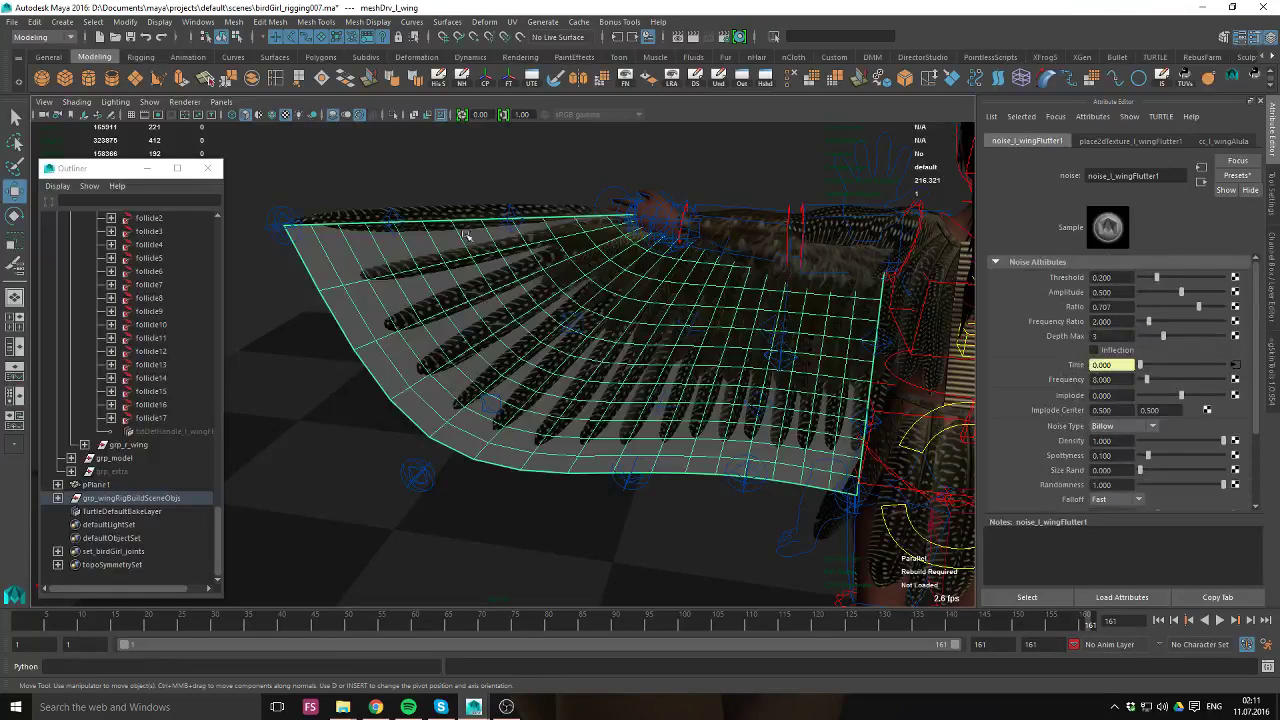
Set Flutter Strength to 1 on the cc_l_wingAlula control, with wireframe shown over the shaded meshes.
{"action": "left_click", "coordinate": [636, 216]}
{"action": "left_click", "coordinate": [677, 226]}
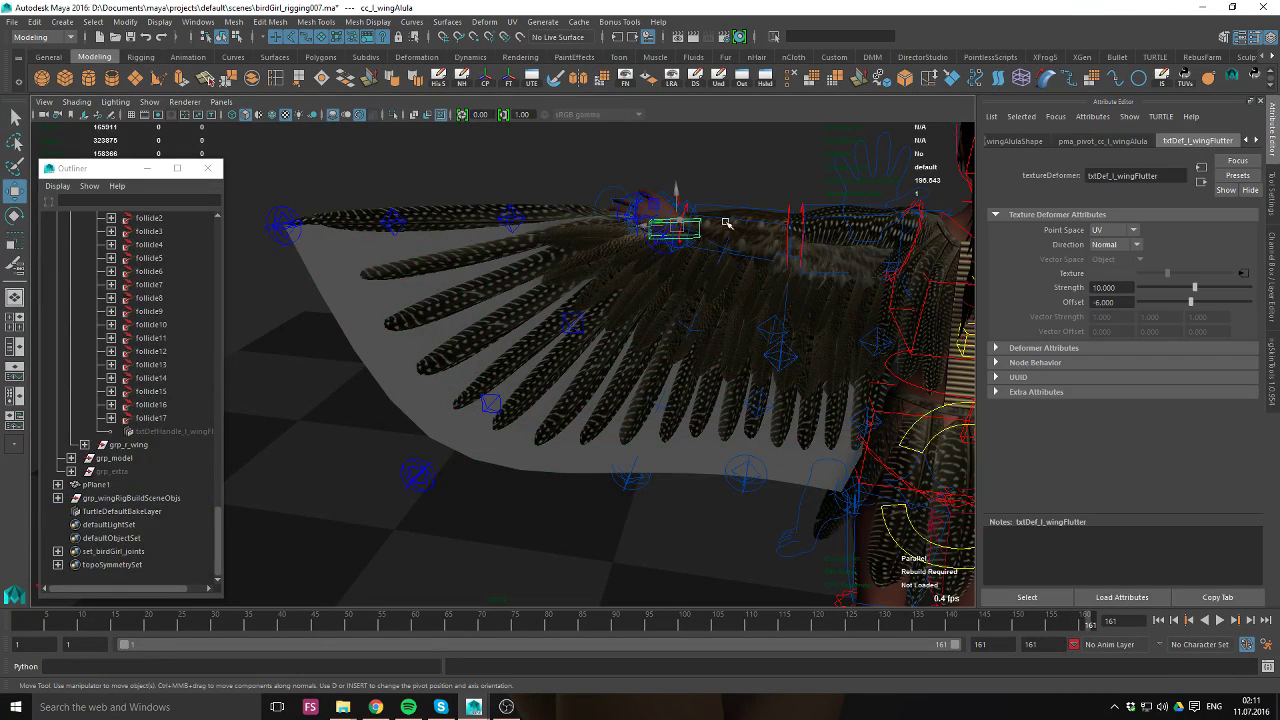
{"action": "key", "text": "ctrl+a"}
{"action": "left_click", "coordinate": [1191, 217]}
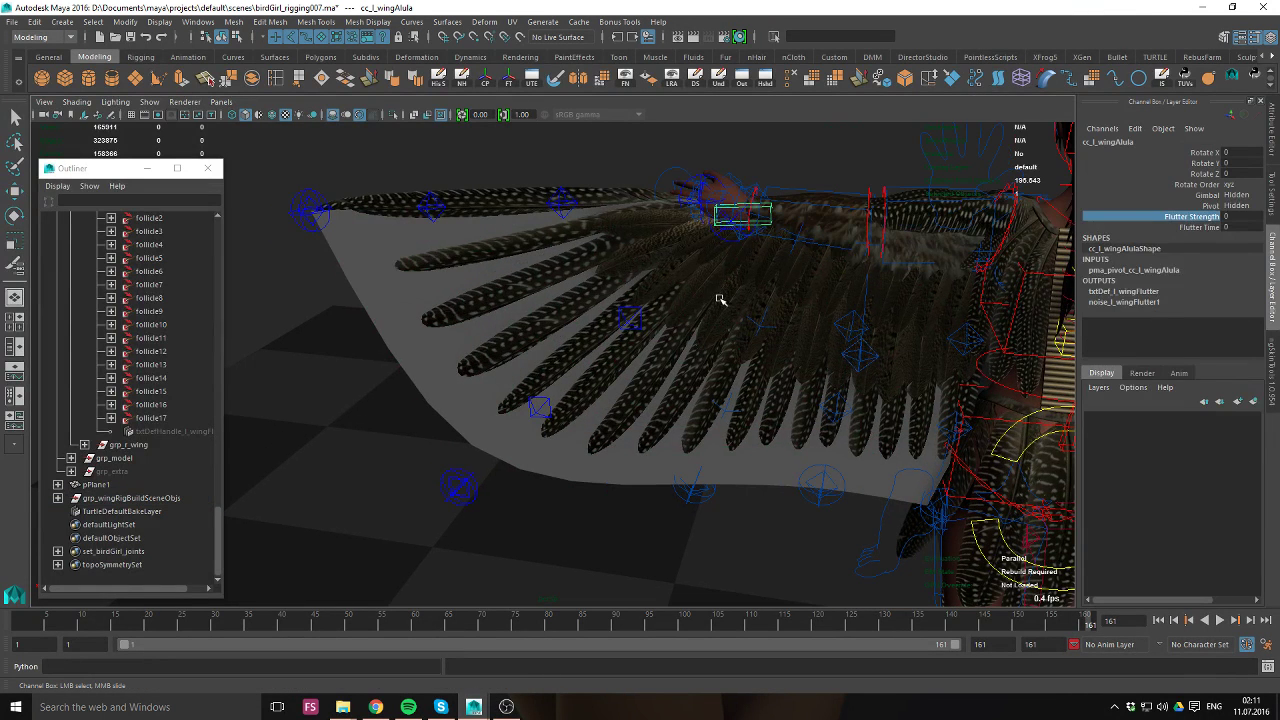
{"action": "left_click", "coordinate": [277, 117]}
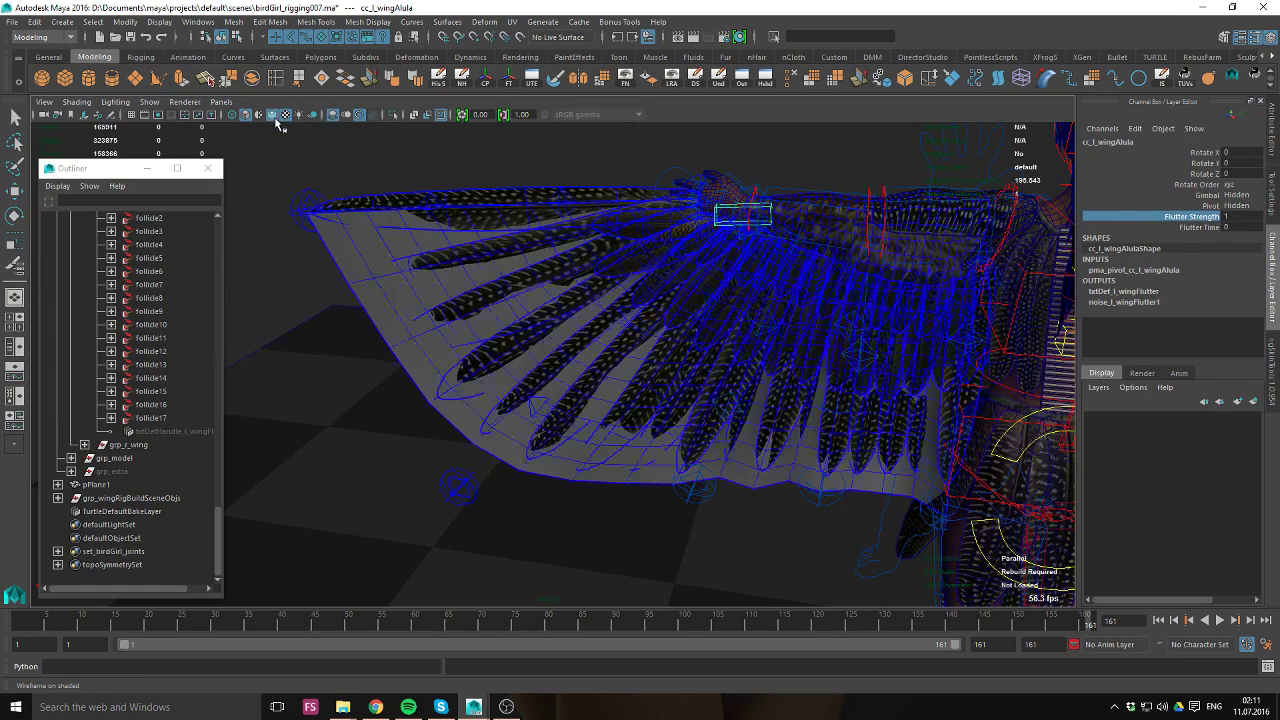
{"action": "mouse_move", "coordinate": [700, 445]}
{"action": "middle_mouse_down"}
{"action": "mouse_move", "coordinate": [690, 442]}
{"action": "mouse_move", "coordinate": [722, 452]}
{"action": "mouse_move", "coordinate": [651, 443]}
{"action": "mouse_move", "coordinate": [716, 443]}
{"action": "middle_mouse_up"}
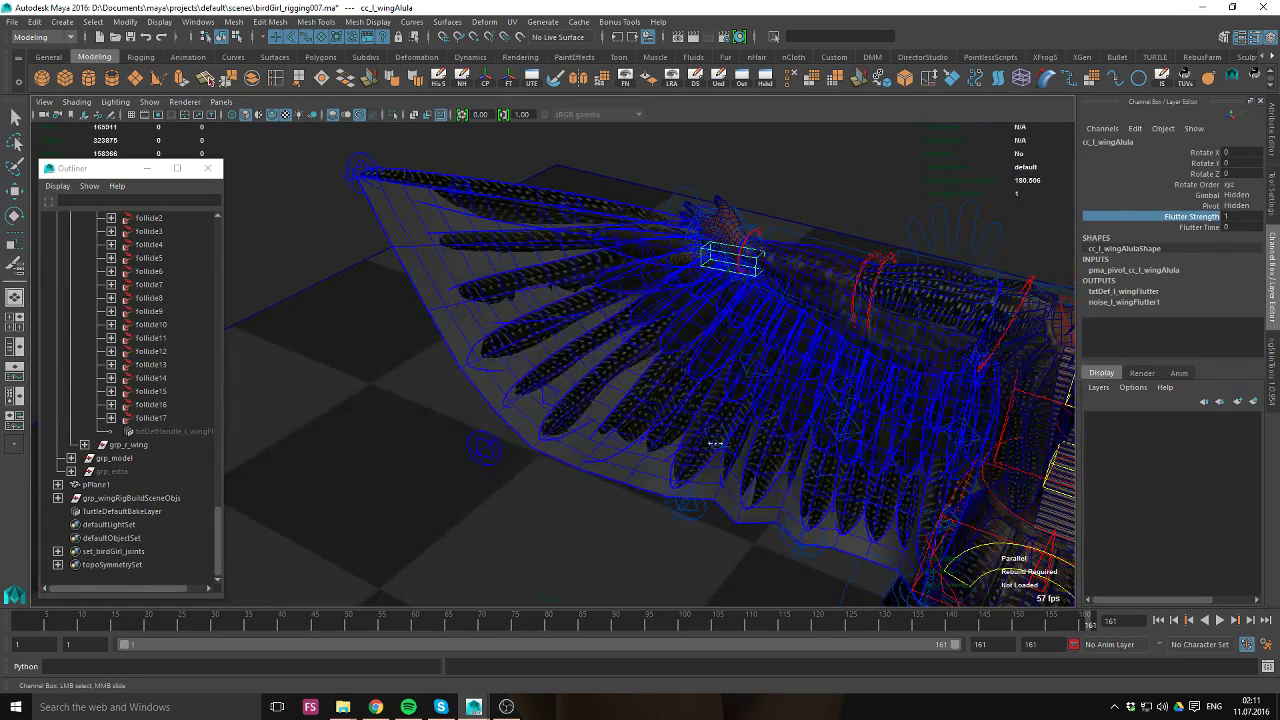
{"action": "left_click_drag", "start_coordinate": [715, 443], "coordinate": [943, 403], "text": "alt"}
{"action": "middle_click_drag", "start_coordinate": [829, 398], "coordinate": [843, 407]}
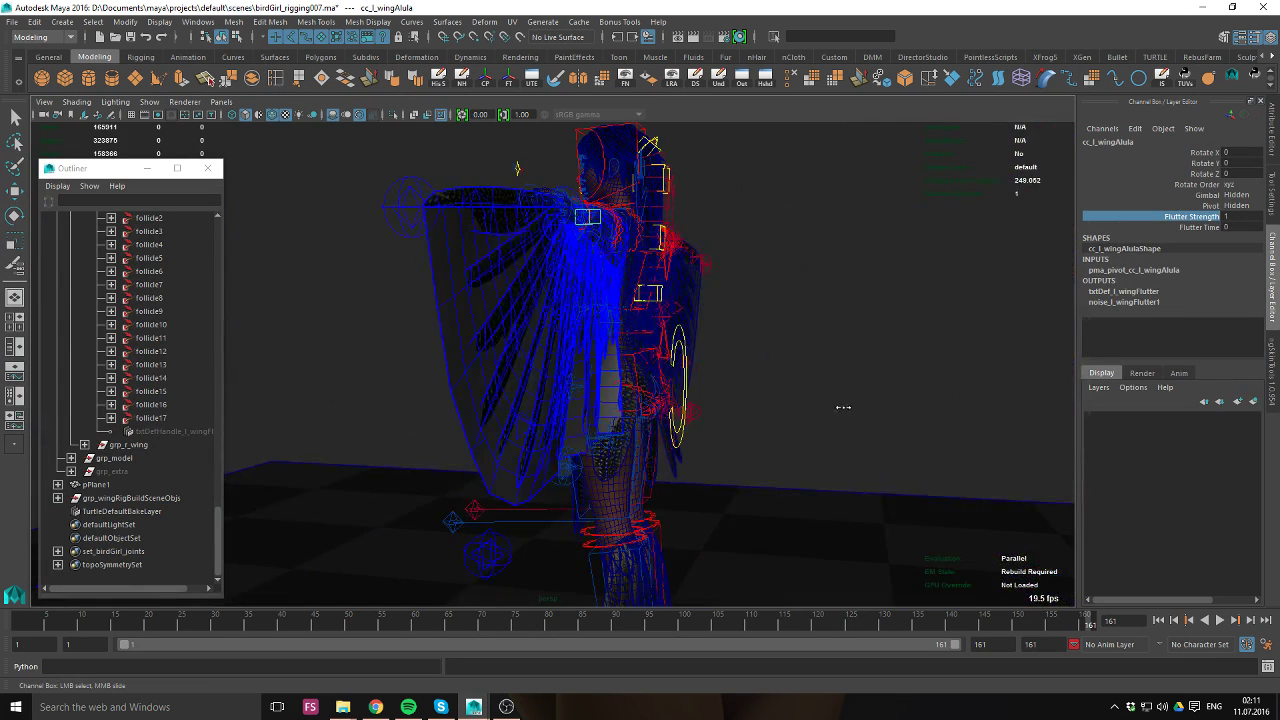
{"action": "left_click_drag", "start_coordinate": [843, 407], "coordinate": [850, 368], "text": "alt"}
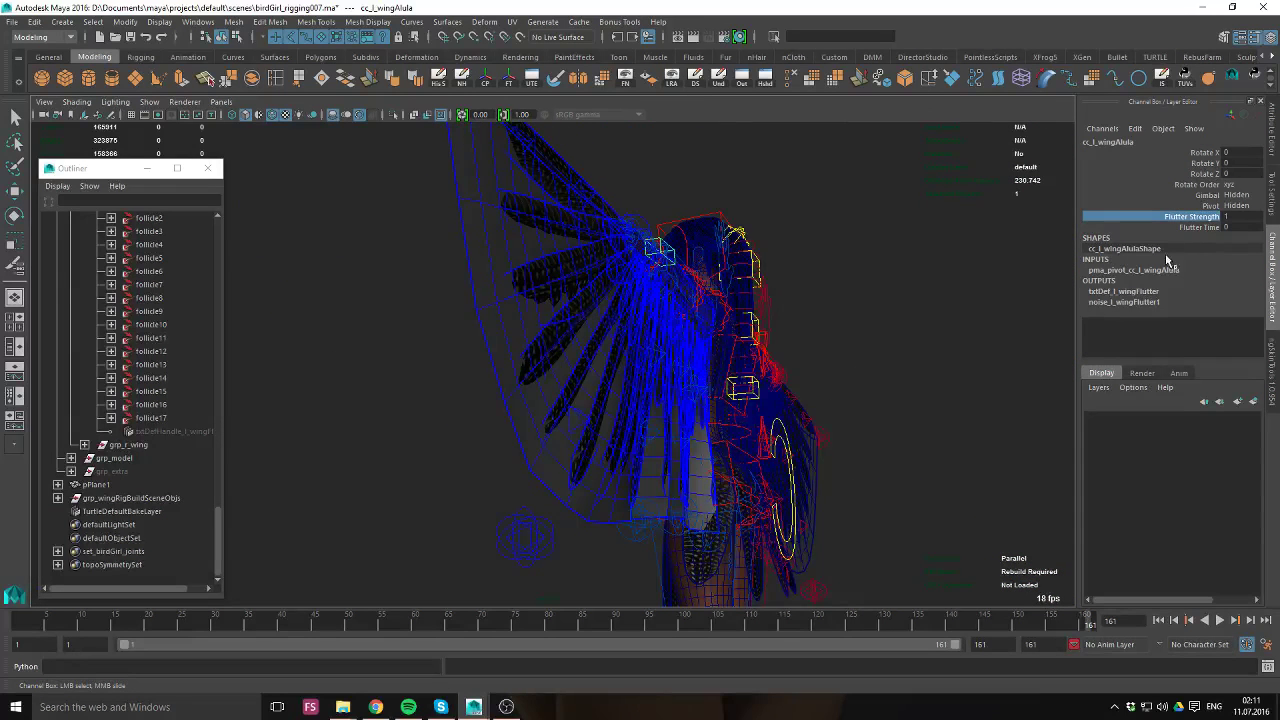
Raise Flutter Time on cc_l_wingAlula to 13.2 to test how the noise moves the wing driver mesh.
{"action": "left_click", "coordinate": [1193, 229]}
{"action": "middle_click_drag", "start_coordinate": [742, 352], "coordinate": [863, 411]}
{"action": "left_click_drag", "start_coordinate": [863, 411], "coordinate": [790, 462], "text": "alt"}
{"action": "right_click_drag", "start_coordinate": [790, 462], "coordinate": [723, 426], "text": "alt"}
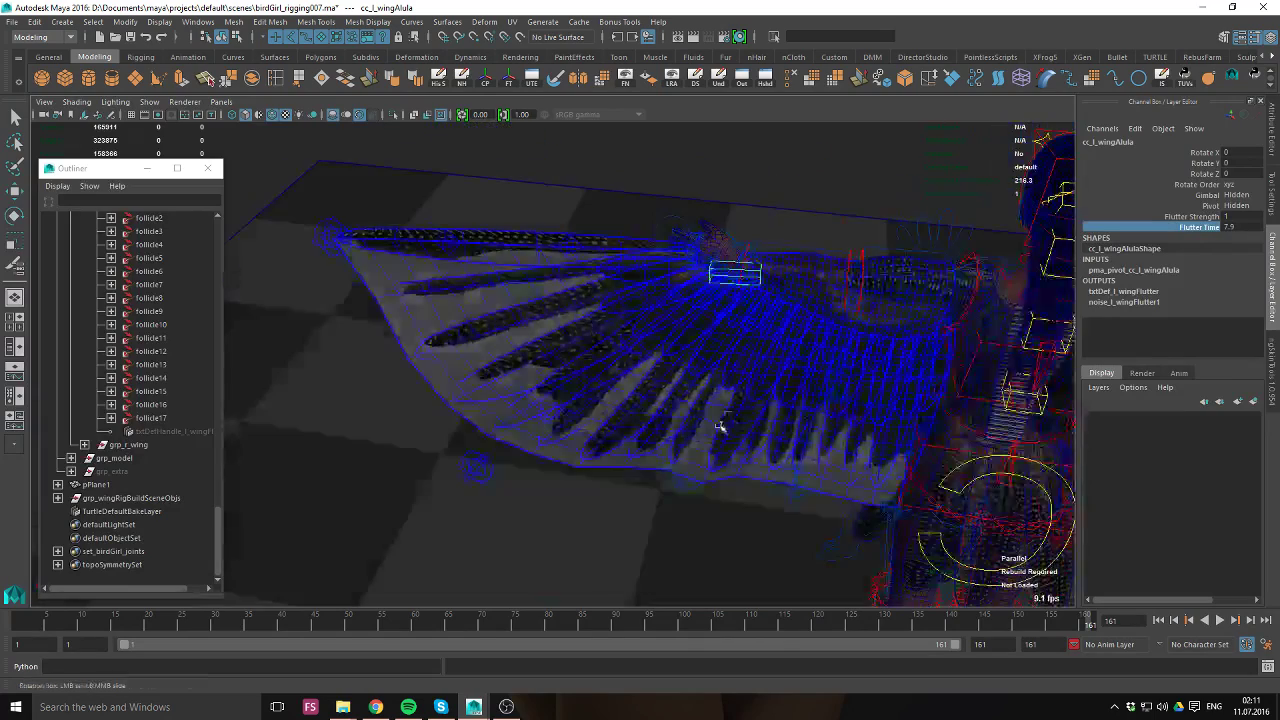
{"action": "middle_click_drag", "start_coordinate": [723, 426], "coordinate": [800, 432]}
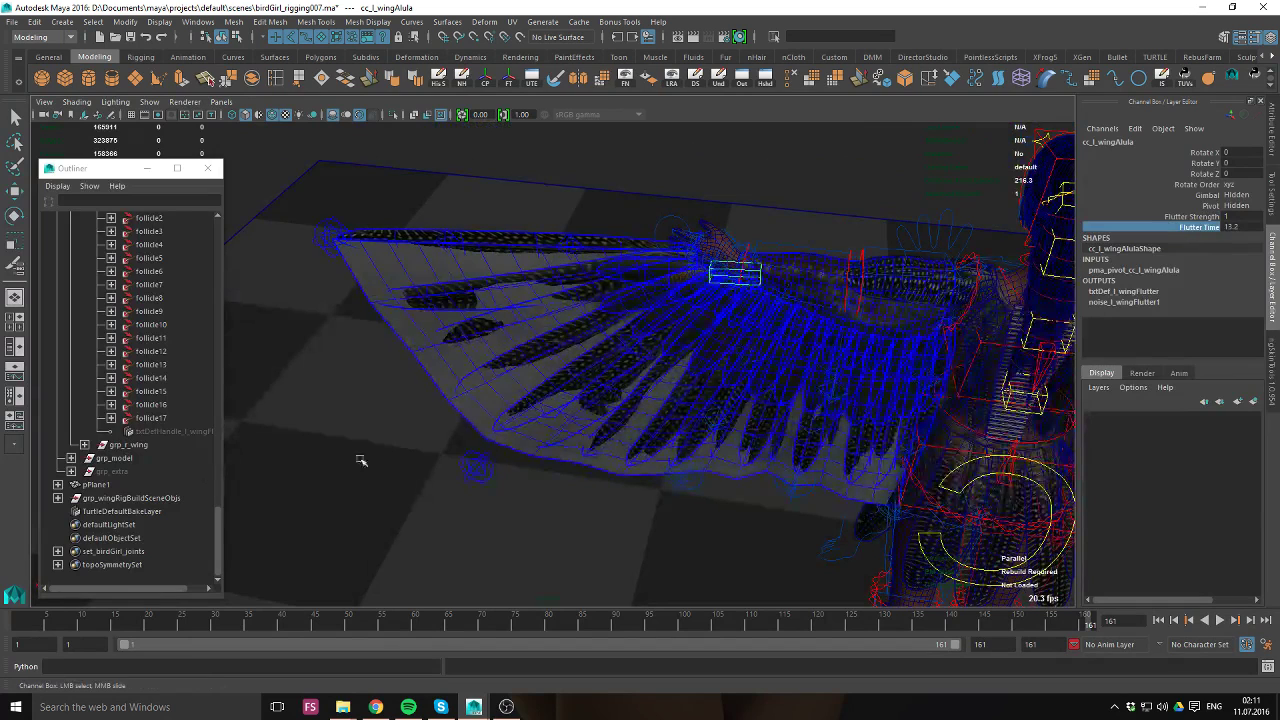
Hide the grp_wingRigBuildSceneObjs group and reselect the cc_l_wingAlula control.
{"action": "left_click", "coordinate": [133, 498]}
{"action": "key", "text": "ctrl+h"}
{"action": "key", "text": "w"}
{"action": "left_click", "coordinate": [755, 270]}
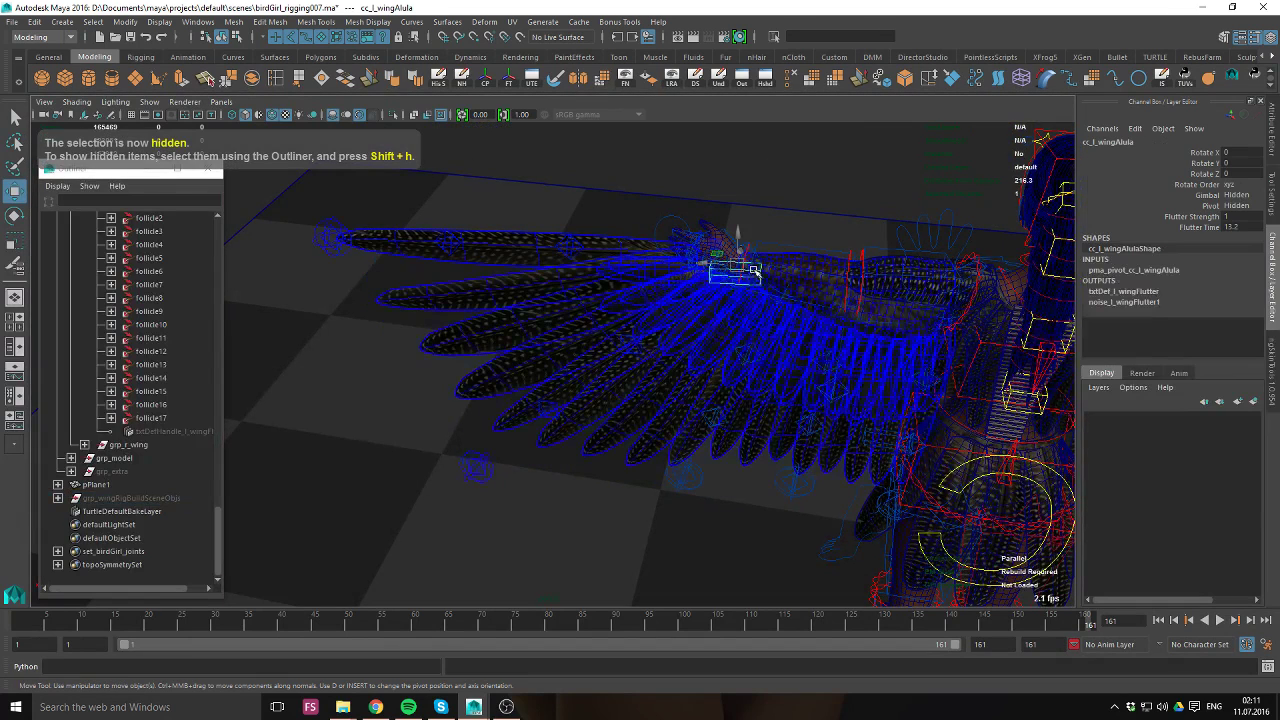
Scrub Flutter Time on cc_l_wingAlula to animate the left wing's feathers, clear the selection and show the rig controls again.
{"action": "left_click", "coordinate": [1195, 227]}
{"action": "left_click_drag", "start_coordinate": [1020, 297], "coordinate": [657, 414], "text": "alt"}
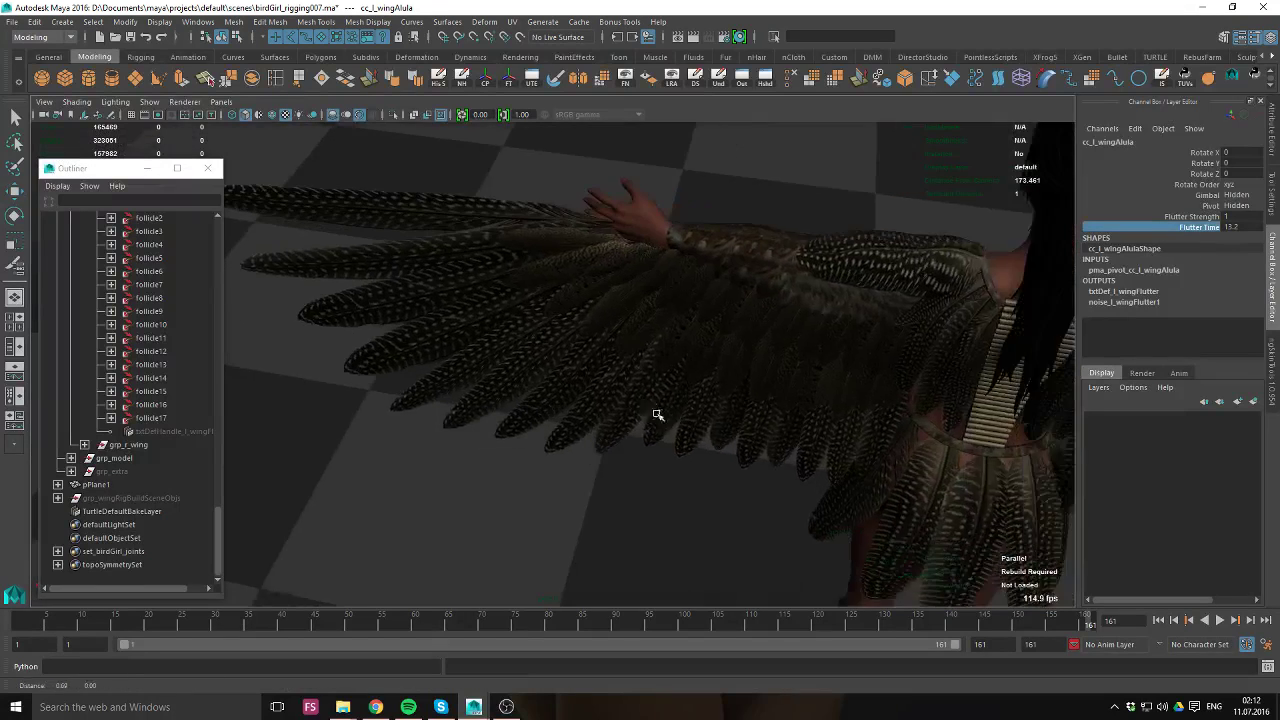
{"action": "middle_click_drag", "start_coordinate": [657, 414], "coordinate": [736, 418]}
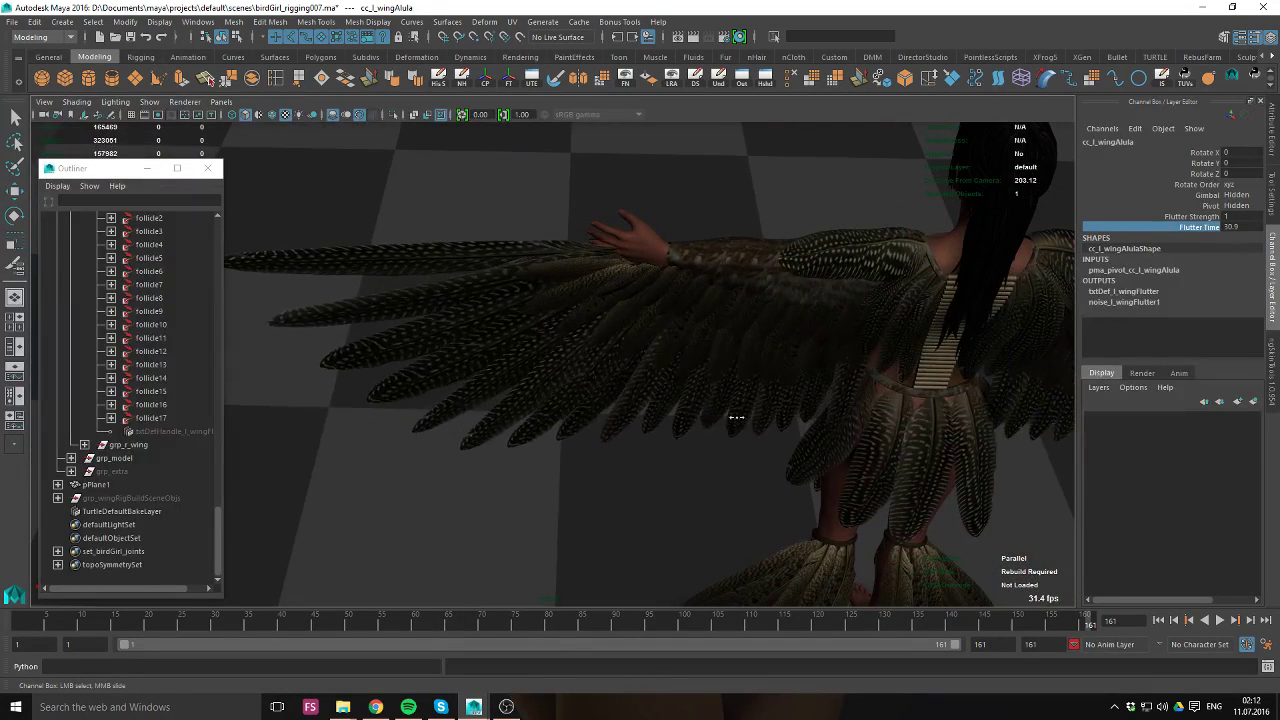
{"action": "left_click_drag", "start_coordinate": [736, 418], "coordinate": [671, 363], "text": "alt"}
{"action": "middle_click_drag", "start_coordinate": [671, 363], "coordinate": [837, 349]}
{"action": "left_click_drag", "start_coordinate": [837, 349], "coordinate": [631, 297], "text": "alt"}
{"action": "middle_click_drag", "start_coordinate": [669, 260], "coordinate": [646, 318], "text": "alt"}
{"action": "key", "text": "w"}
{"action": "left_click", "coordinate": [597, 278]}
{"action": "key", "text": "alt+1"}
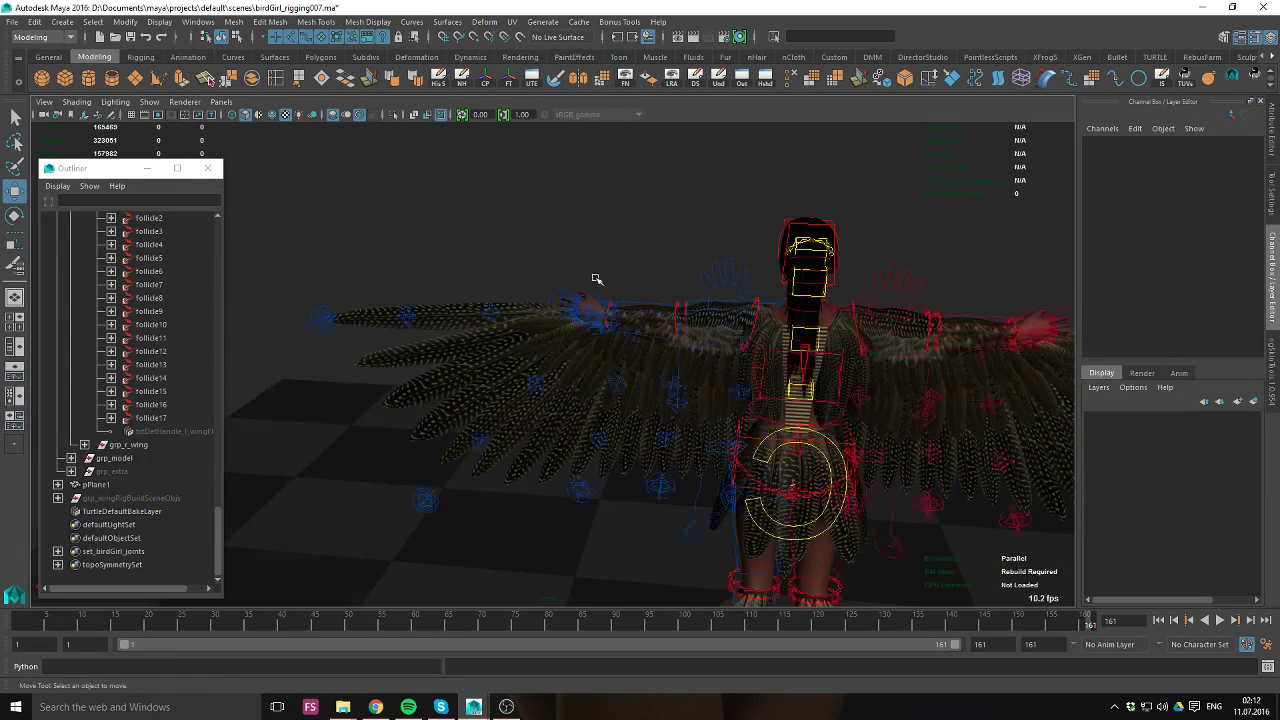
{"action": "left_click_drag", "start_coordinate": [597, 278], "coordinate": [597, 321], "text": "alt"}
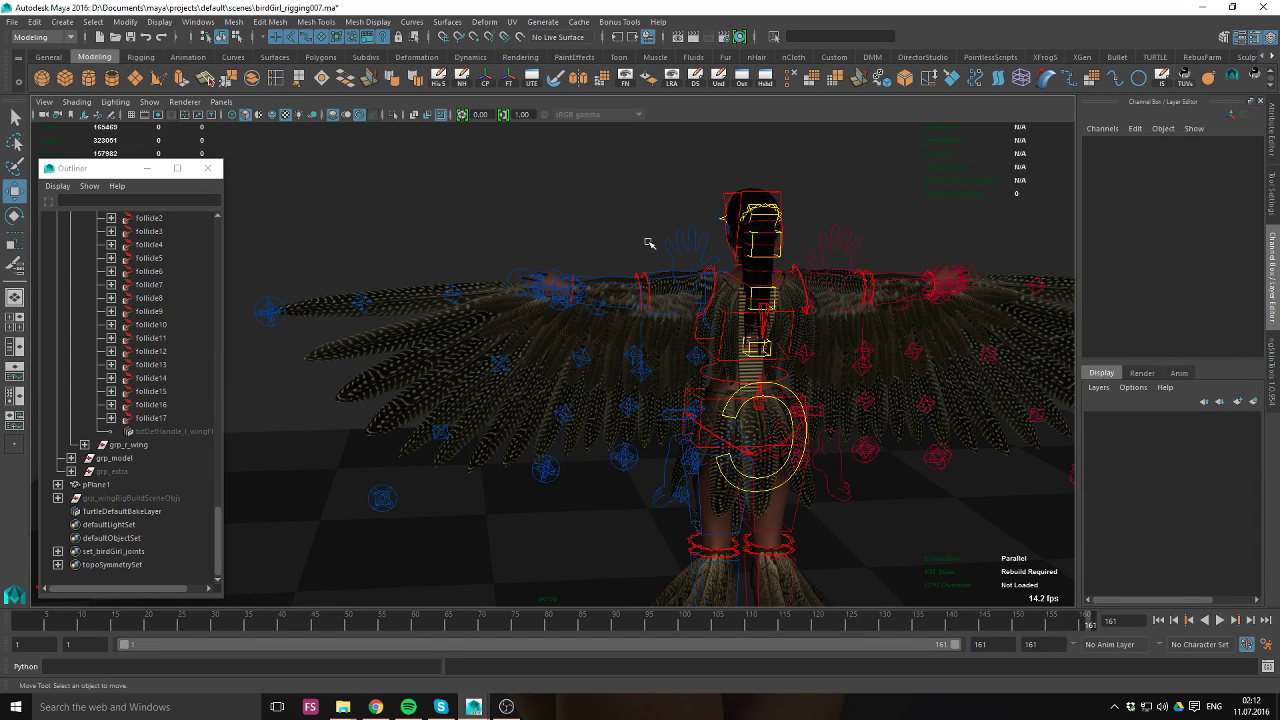
Find the ikSpl_l_wingL spline IK handle in the left wing's hierarchy and examine its twist, transform and skeleton attributes.
{"action": "scroll", "coordinate": [207, 418], "scroll_direction": "up", "scroll_amount": 3}
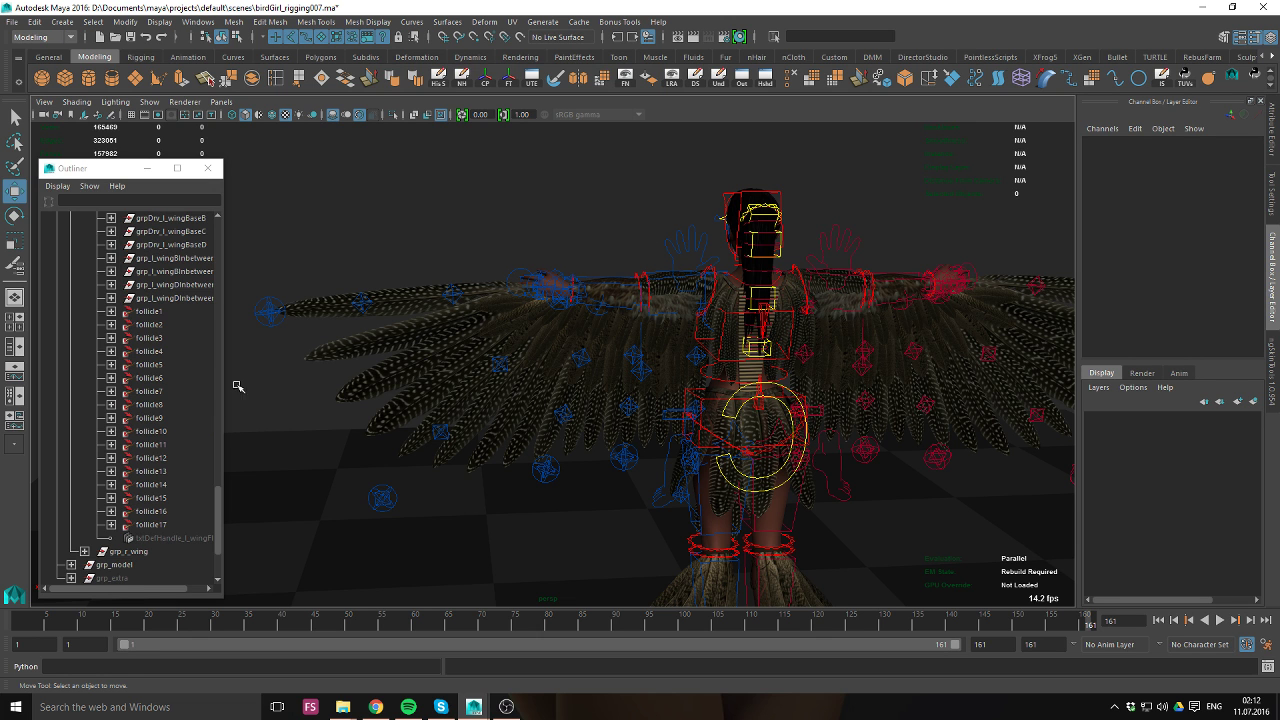
{"action": "scroll", "coordinate": [150, 390], "scroll_direction": "up", "scroll_amount": 6}
{"action": "left_click", "coordinate": [165, 338]}
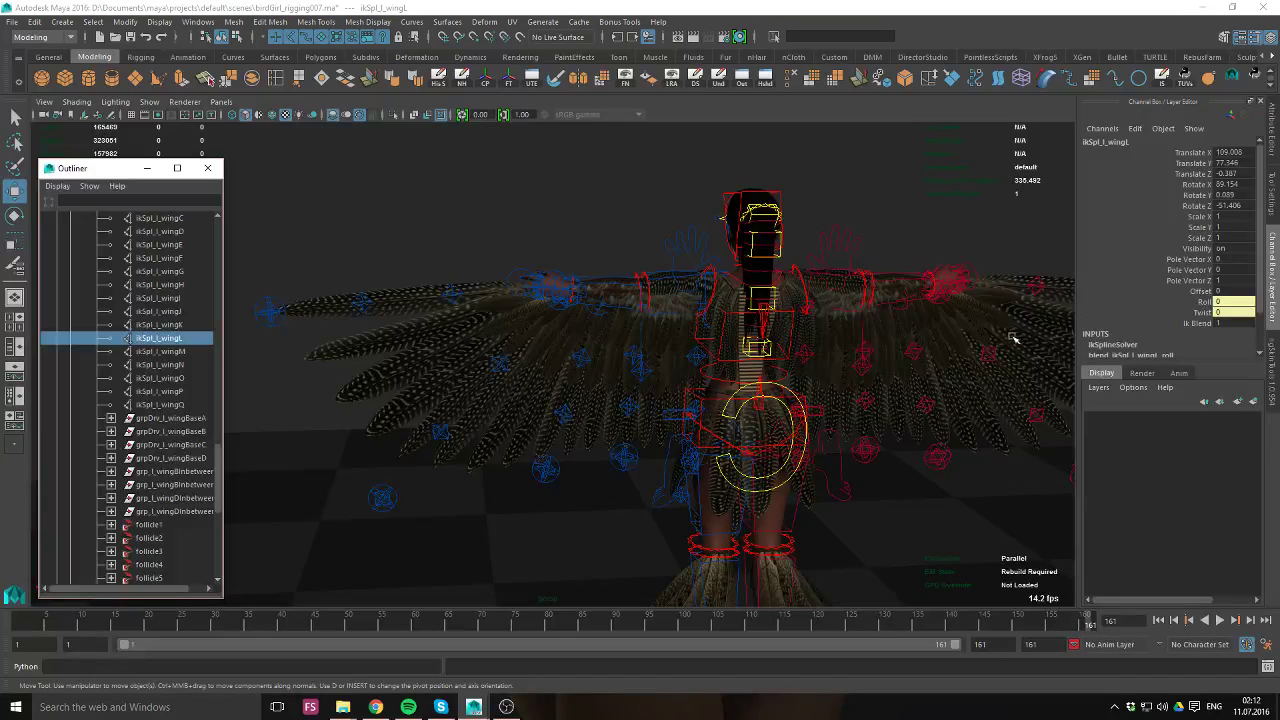
{"action": "left_click_drag", "start_coordinate": [728, 370], "coordinate": [771, 374], "text": "alt"}
{"action": "key", "text": "ctrl+a"}
{"action": "right_click_drag", "start_coordinate": [637, 352], "coordinate": [715, 356], "text": "alt"}
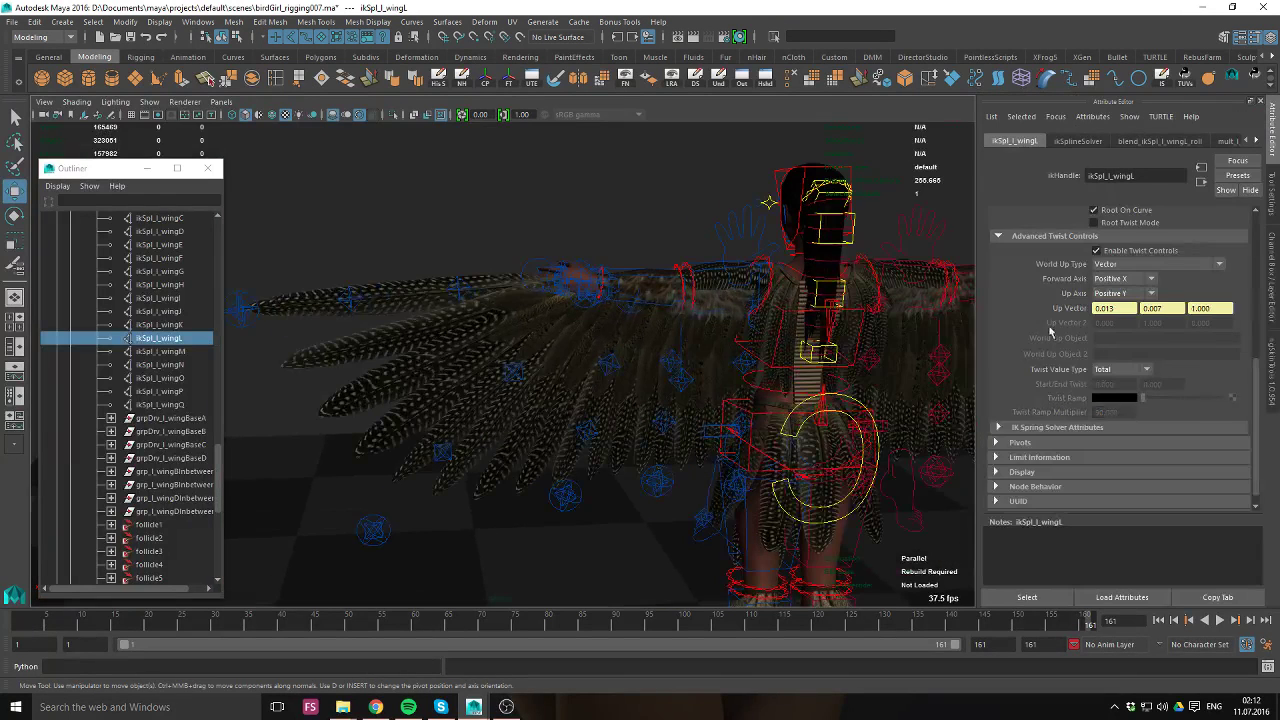
{"action": "scroll", "coordinate": [1160, 260], "scroll_direction": "up", "scroll_amount": 5}
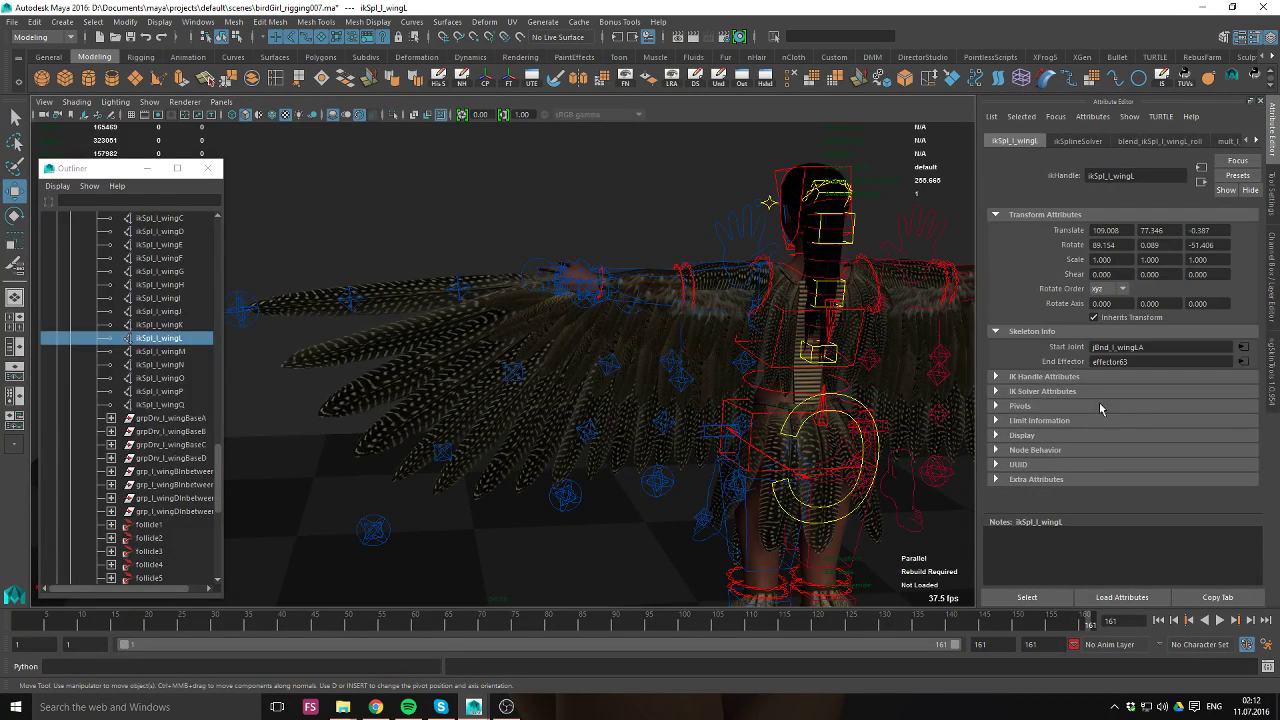
Clear the selection and examine the bird-girl's wings from several angles, both spread and folded down.
{"action": "left_click_drag", "start_coordinate": [563, 264], "coordinate": [464, 315], "text": "alt"}
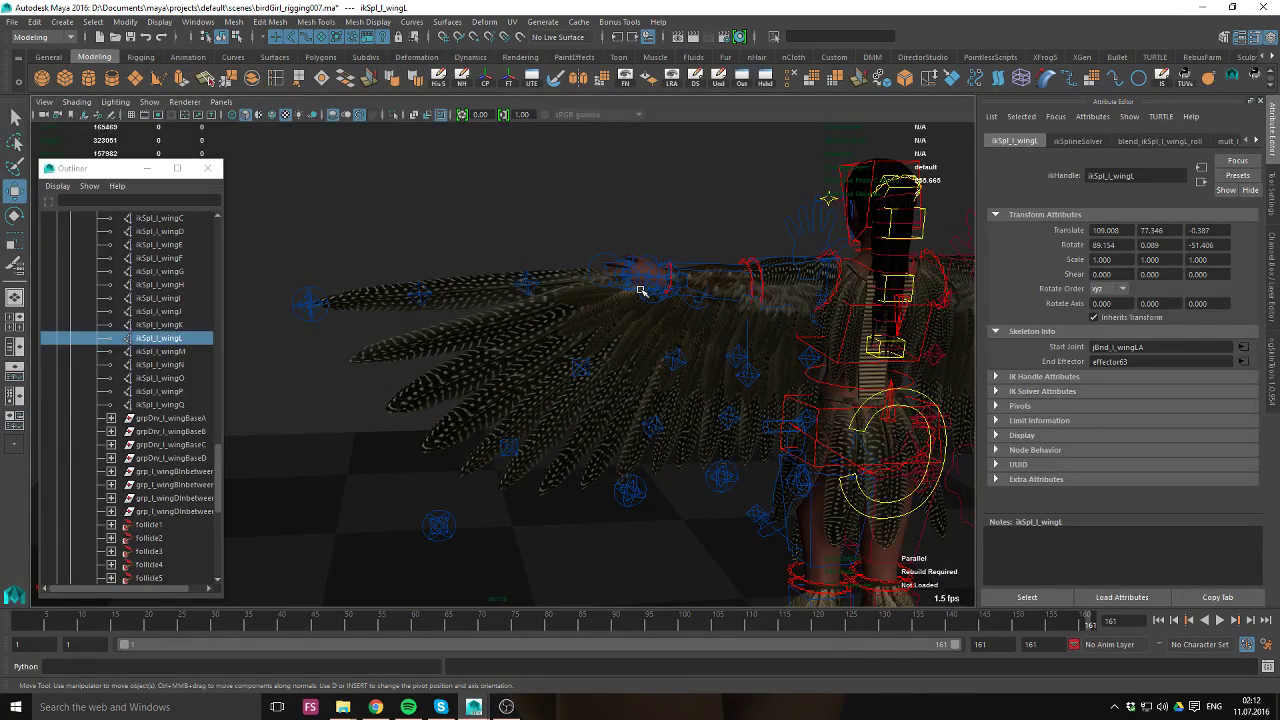
{"action": "left_click", "coordinate": [669, 240]}
{"action": "left_click_drag", "start_coordinate": [683, 206], "coordinate": [708, 208], "text": "alt"}
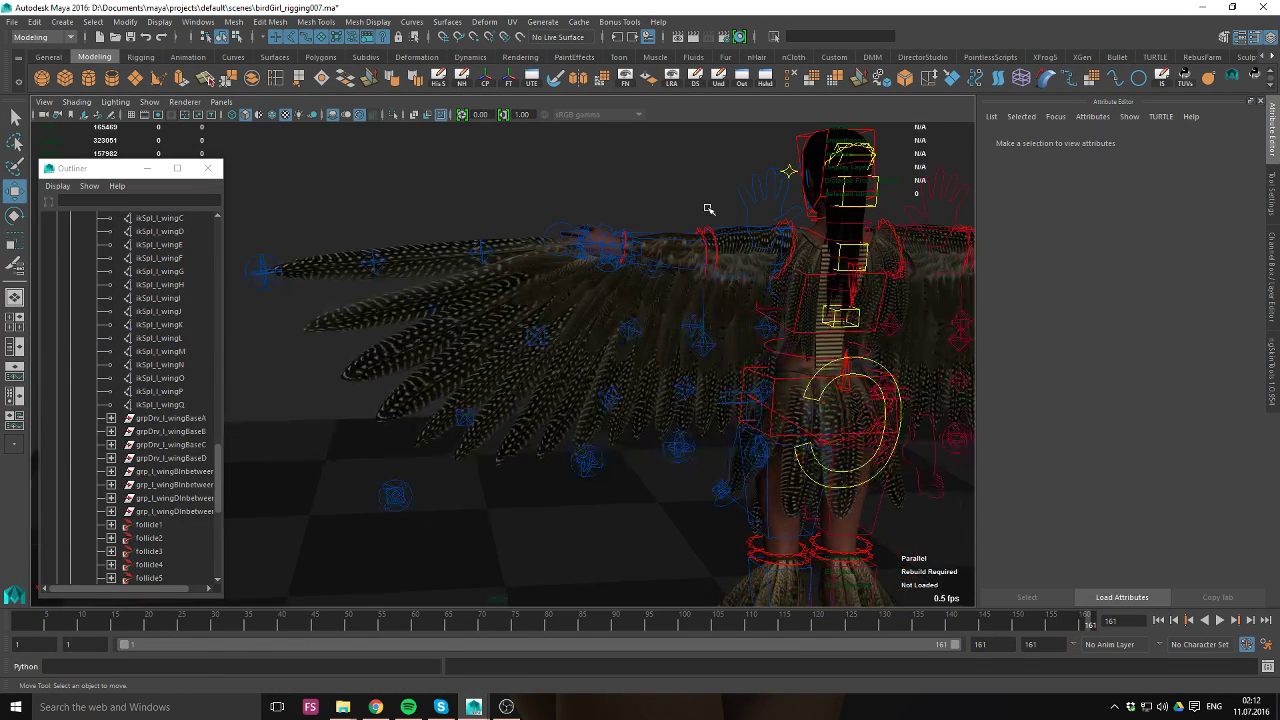
{"action": "left_click_drag", "start_coordinate": [607, 305], "coordinate": [762, 343], "text": "alt"}
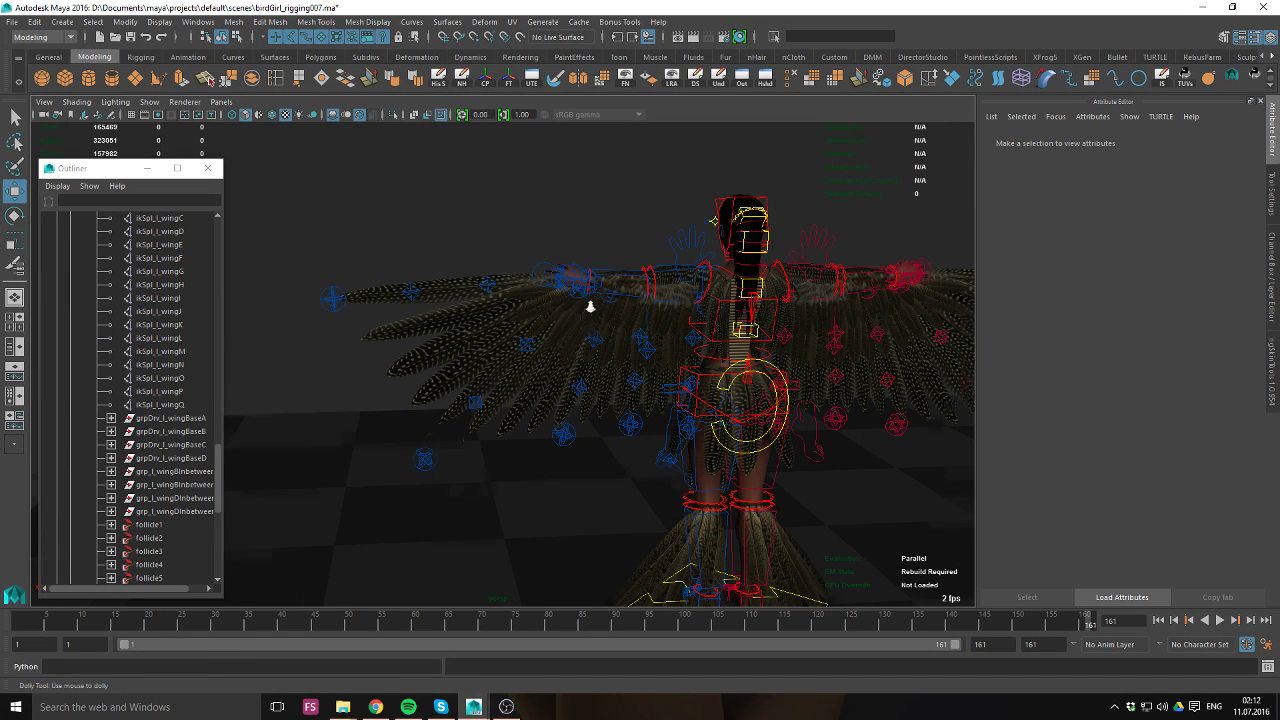
{"action": "left_click_drag", "start_coordinate": [591, 306], "coordinate": [655, 315], "text": "alt"}
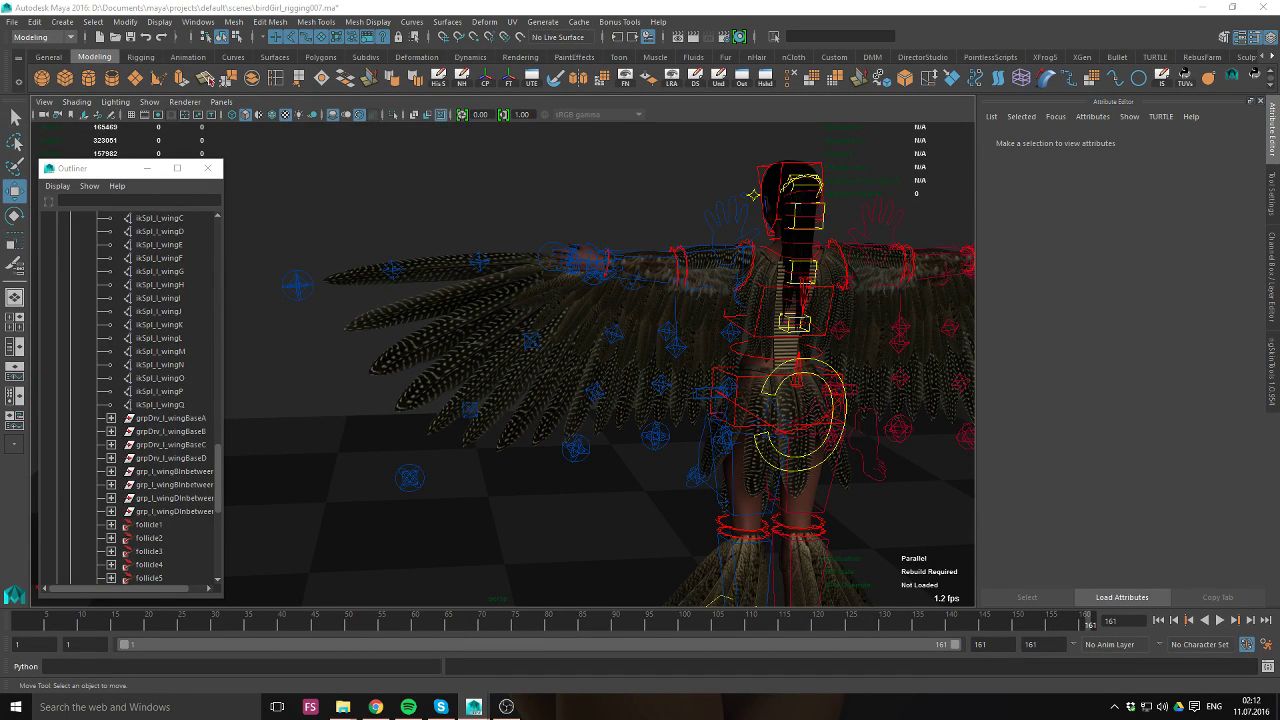
{"action": "left_click_drag", "start_coordinate": [654, 380], "coordinate": [600, 303], "text": "alt"}
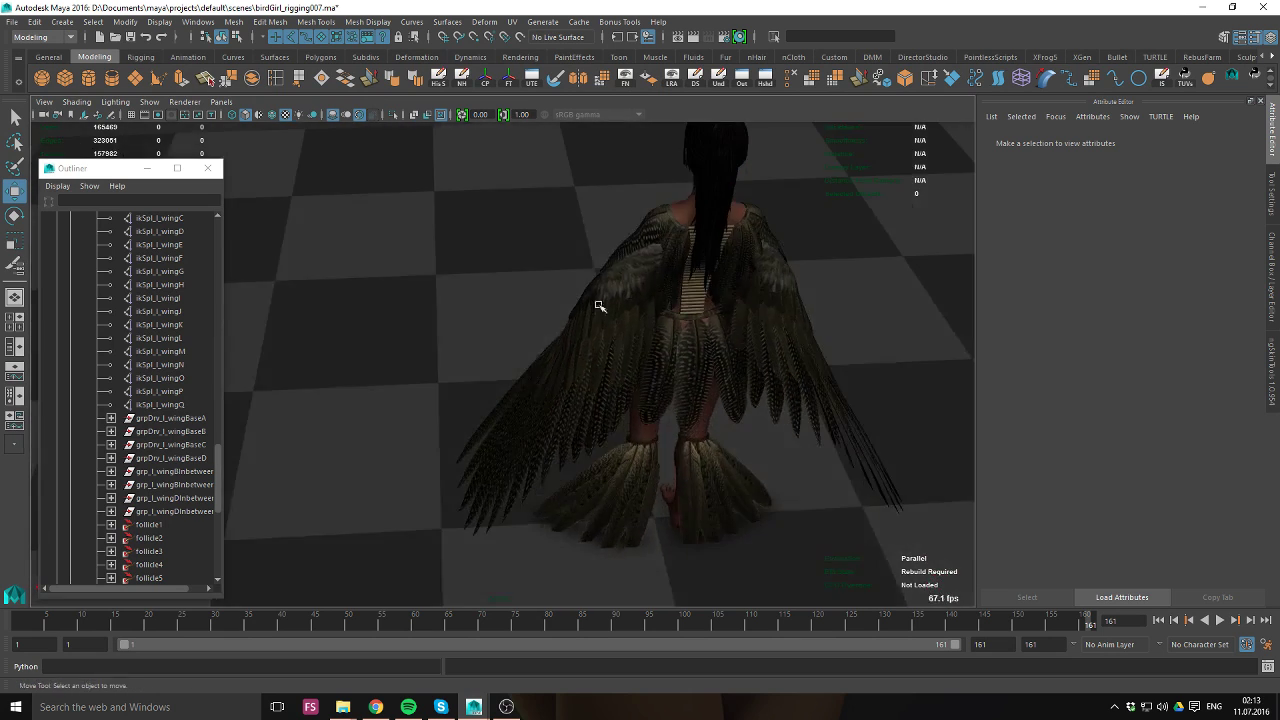
{"action": "left_click_drag", "start_coordinate": [546, 417], "coordinate": [638, 366], "text": "alt"}
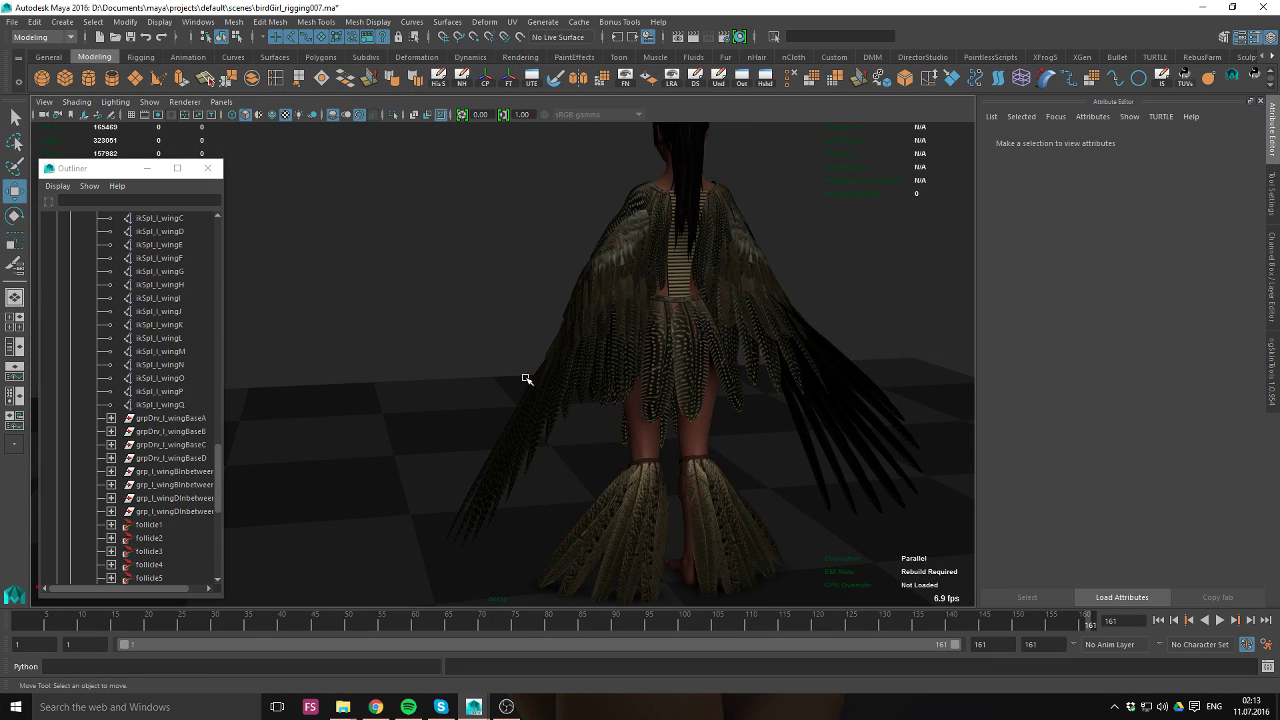
{"action": "left_click_drag", "start_coordinate": [500, 356], "coordinate": [623, 349], "text": "alt"}
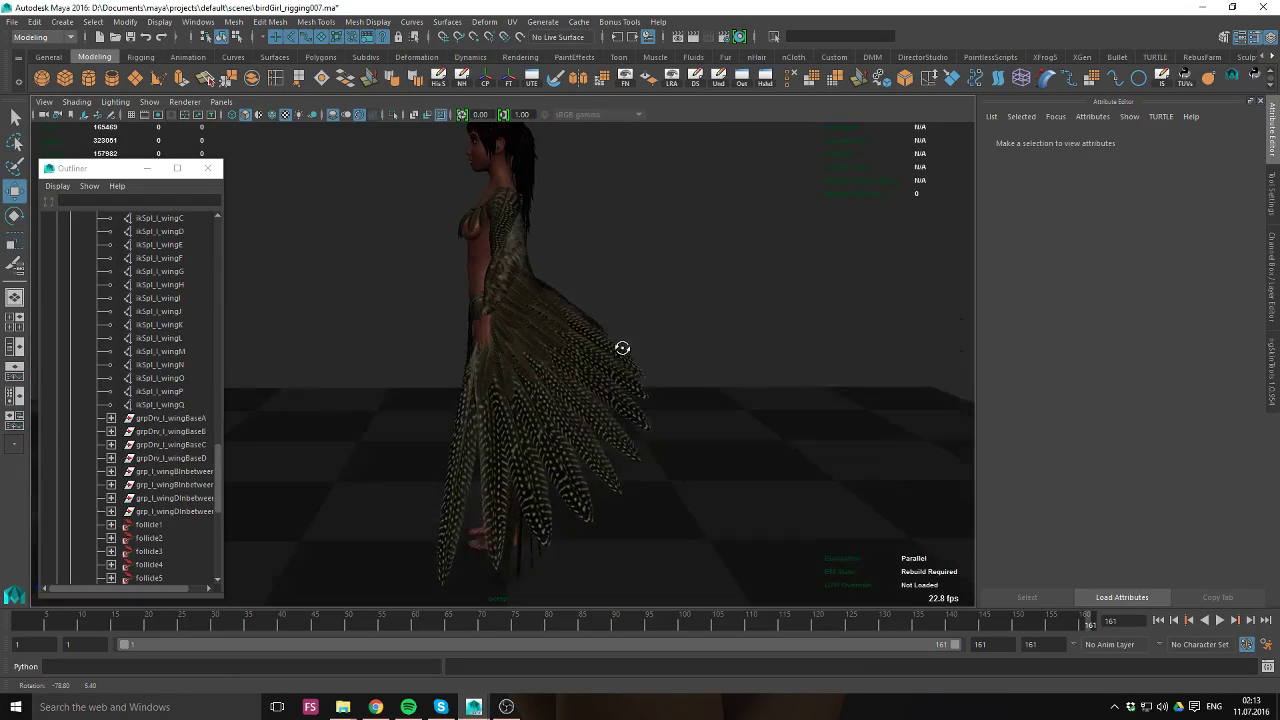
{"action": "right_click_drag", "start_coordinate": [623, 349], "coordinate": [598, 455], "text": "alt"}
{"action": "left_click_drag", "start_coordinate": [598, 455], "coordinate": [557, 261], "text": "alt"}
Rotate the left upper-arm control cc_fk_jBnd_l_arm to raise and spread the folded left wing, and clear the selection.
{"action": "key", "text": "alt+1"}
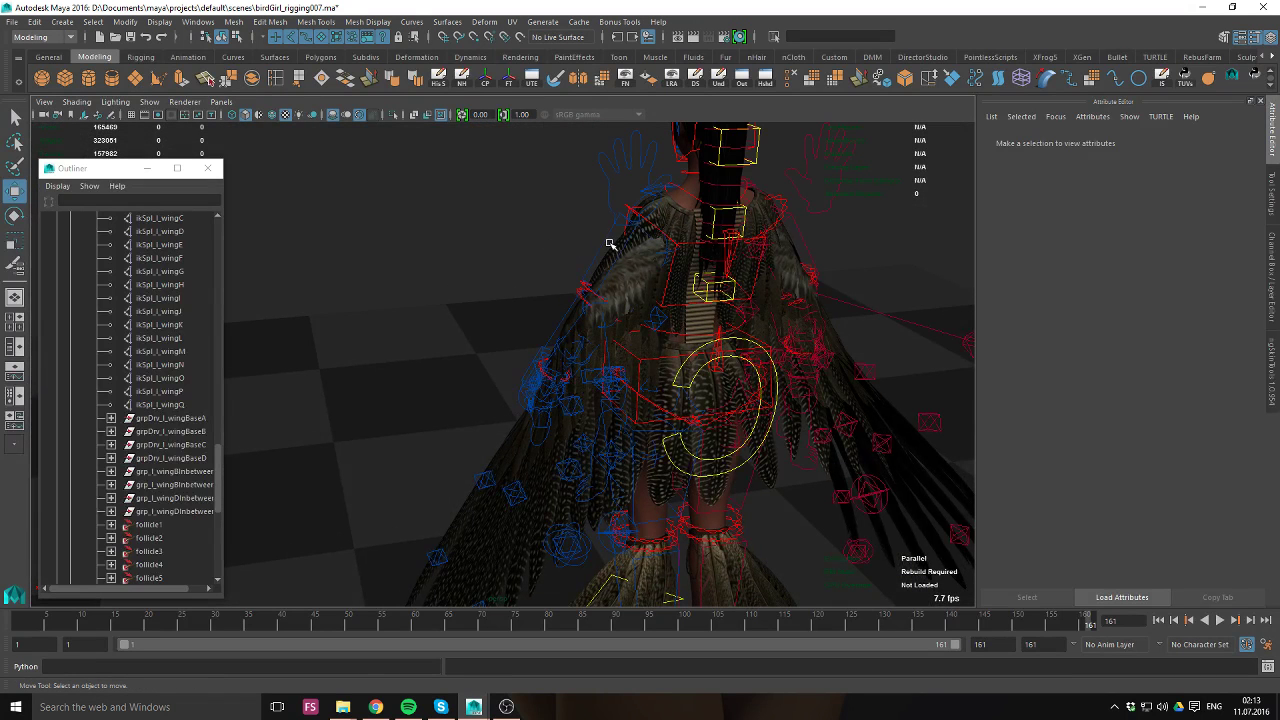
{"action": "left_click", "coordinate": [666, 212]}
{"action": "key", "text": "e"}
{"action": "key", "text": "alt+1"}
{"action": "left_click_drag", "start_coordinate": [663, 217], "coordinate": [676, 241]}
{"action": "middle_click_drag", "start_coordinate": [621, 246], "coordinate": [654, 294], "text": "alt"}
{"action": "left_click_drag", "start_coordinate": [681, 254], "coordinate": [636, 304]}
{"action": "left_click_drag", "start_coordinate": [552, 190], "coordinate": [577, 201], "text": "alt"}
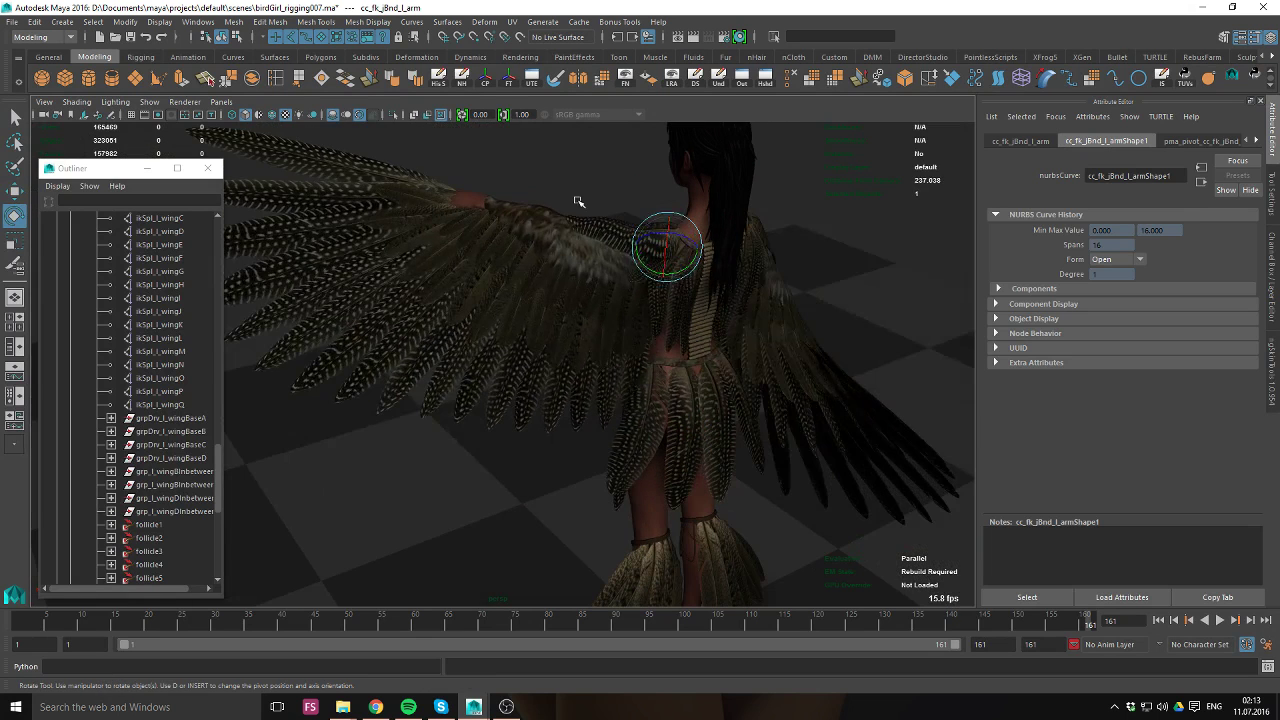
{"action": "left_click", "coordinate": [577, 202]}
Open the scene birdGirl_rigging006.ma without saving the current changes and play back its flight animation.
{"action": "key", "text": "ctrl+o"}
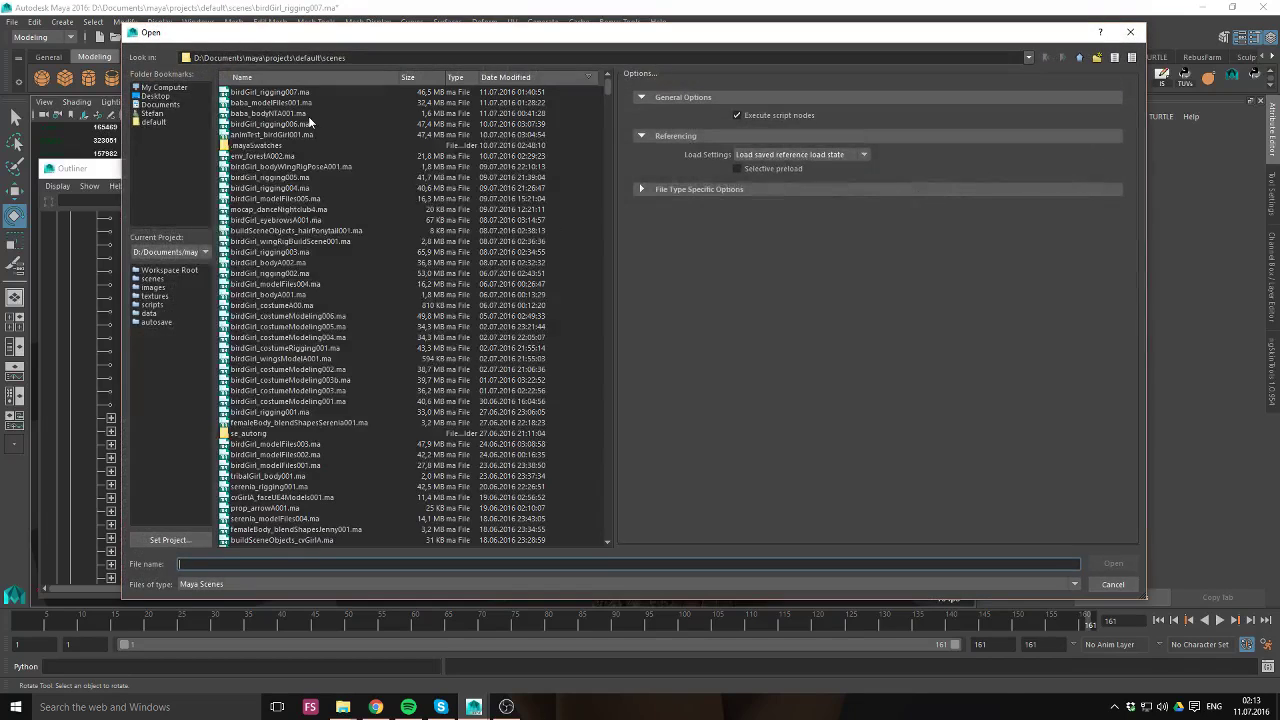
{"action": "double_click", "coordinate": [311, 123]}
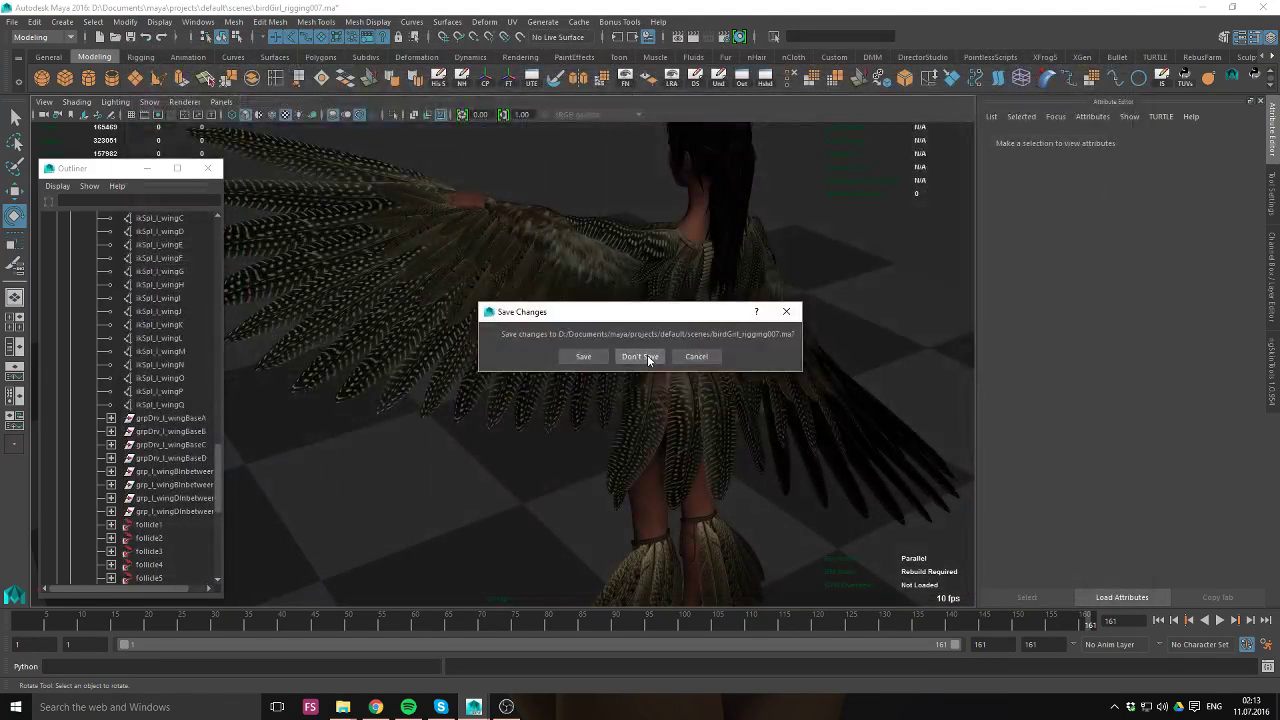
{"action": "left_click", "coordinate": [640, 357]}
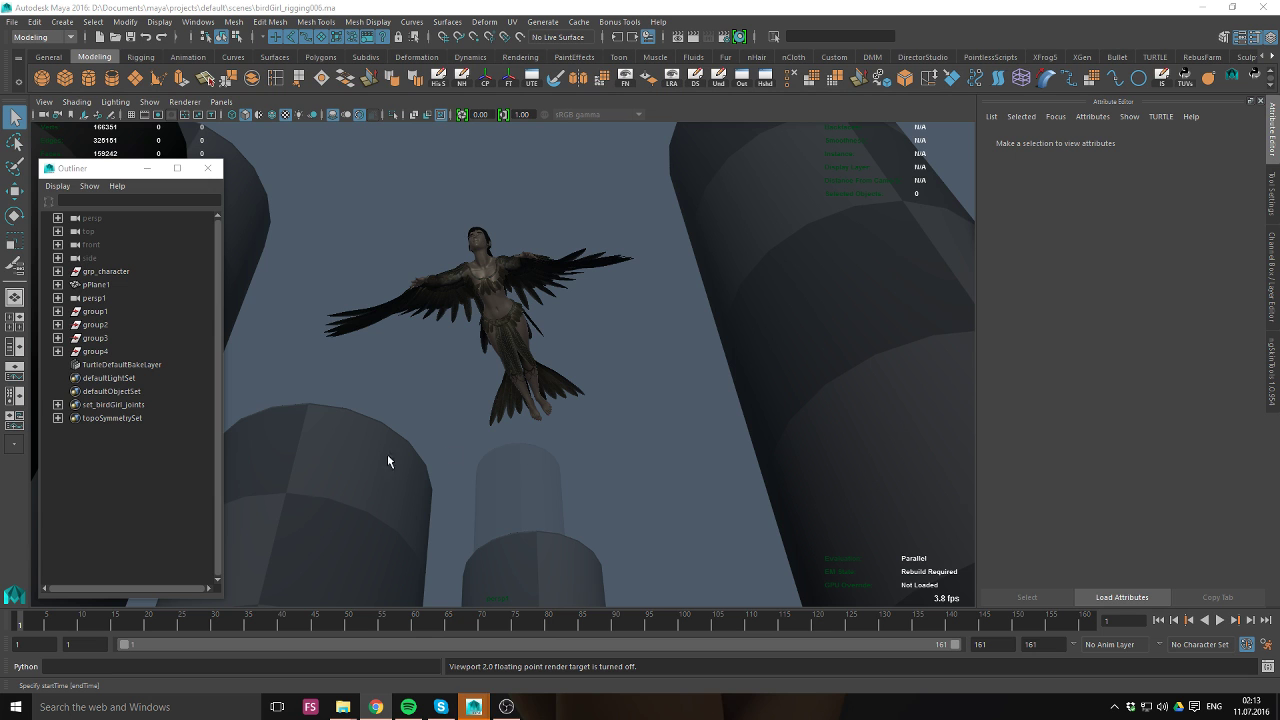
{"action": "key", "text": "alt+v"}
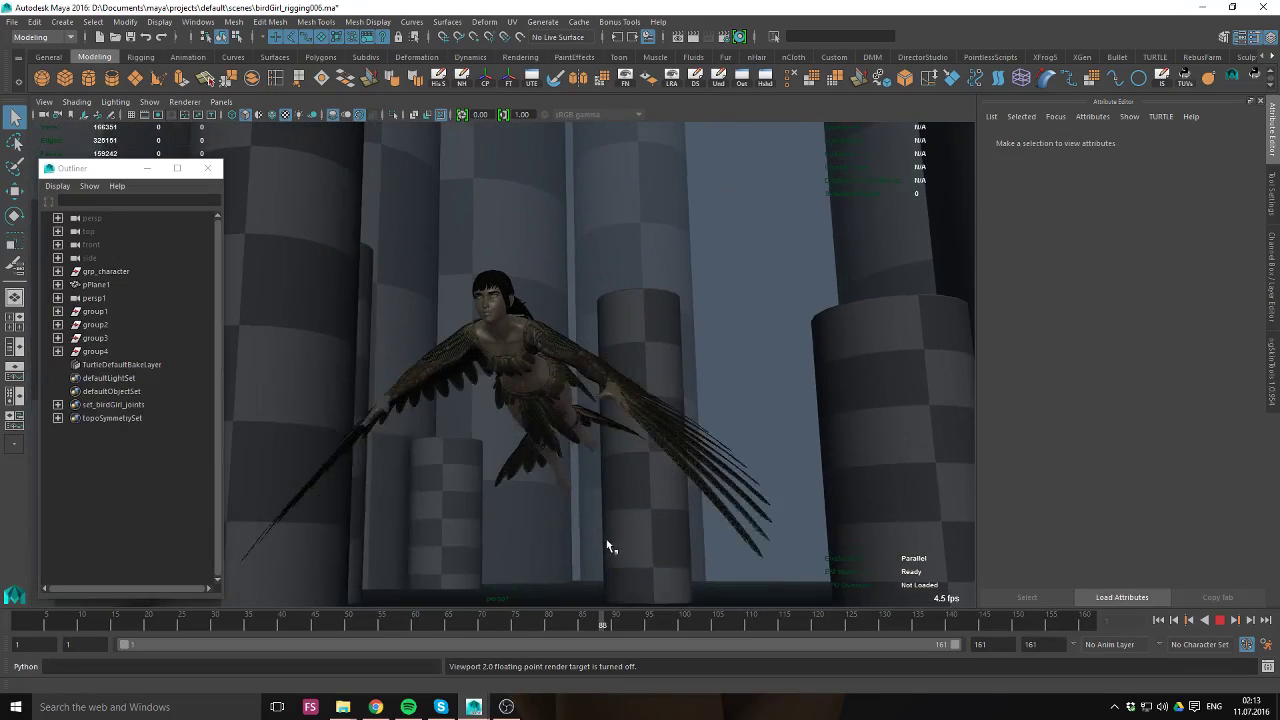
Stop the playback, switch the view to the persp camera and find the flying bird-girl among the pillars.
{"action": "key", "text": "Escape"}
{"action": "left_click", "coordinate": [221, 102]}
{"action": "mouse_move", "coordinate": [314, 115]}
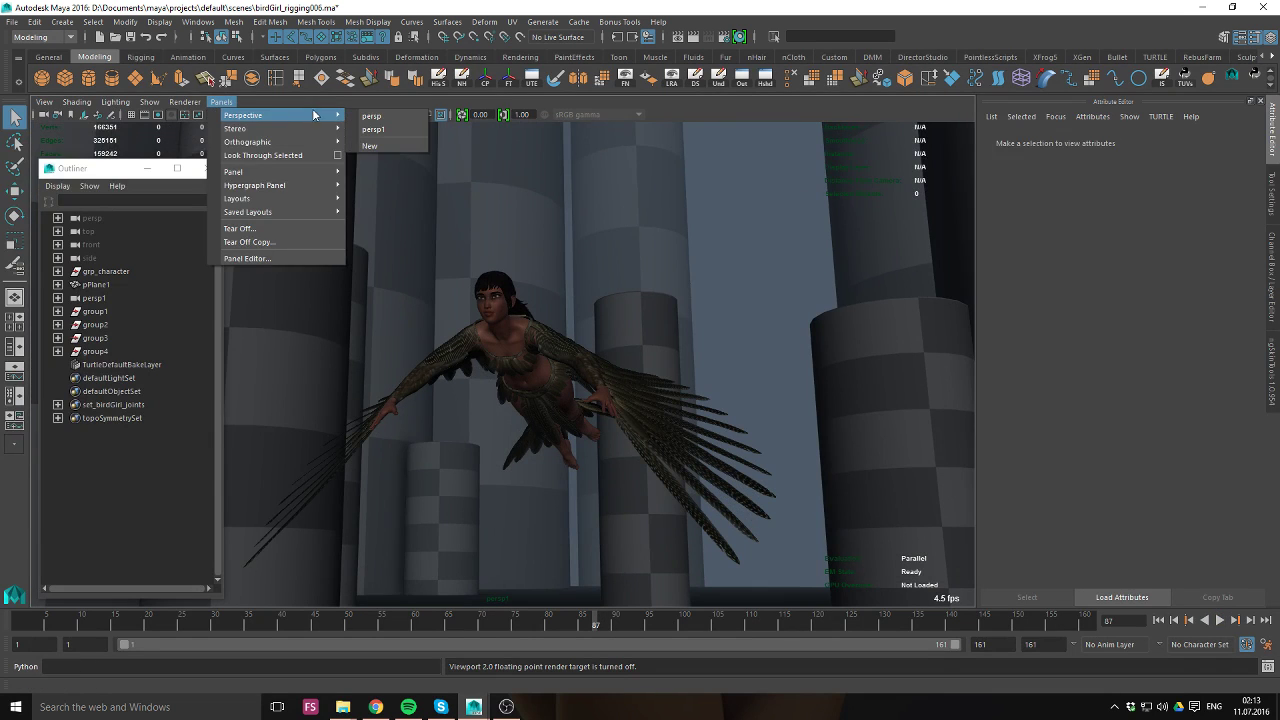
{"action": "left_click", "coordinate": [376, 128]}
{"action": "left_click", "coordinate": [221, 102]}
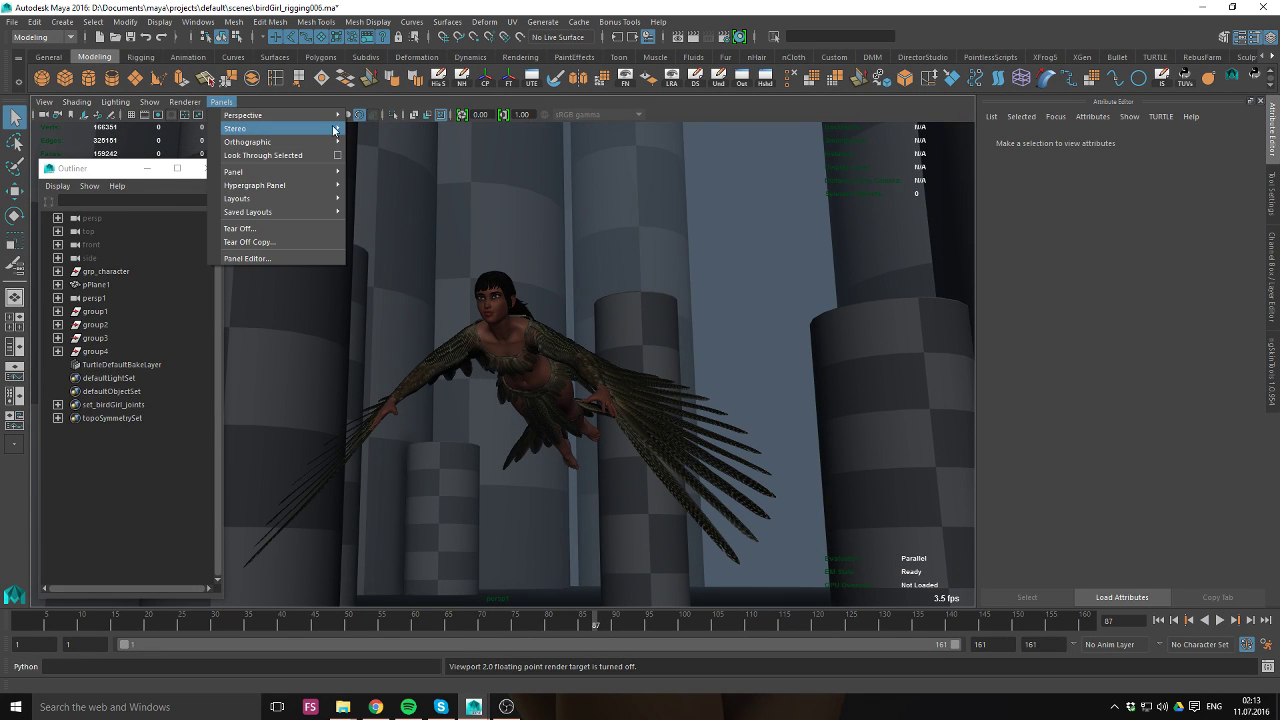
{"action": "mouse_move", "coordinate": [328, 112]}
{"action": "left_click", "coordinate": [372, 116]}
{"action": "left_click_drag", "start_coordinate": [664, 325], "coordinate": [600, 390], "text": "alt"}
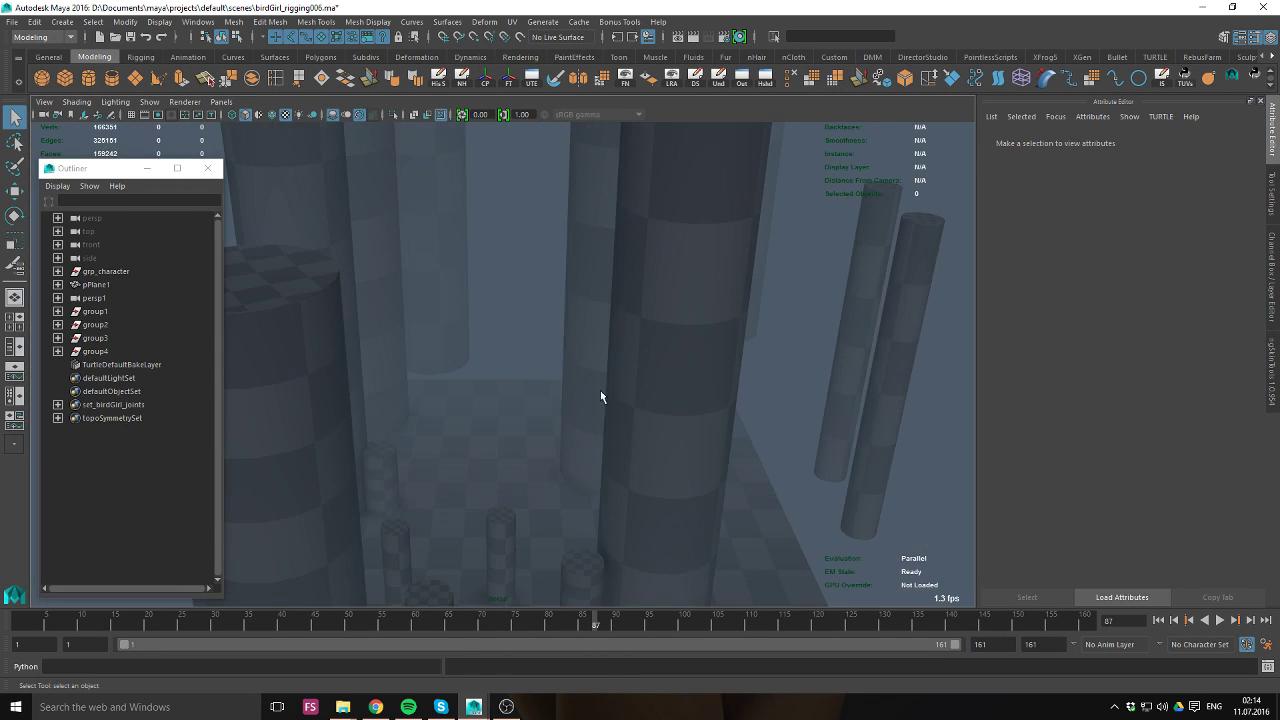
{"action": "middle_click_drag", "start_coordinate": [600, 390], "coordinate": [611, 220], "text": "alt"}
{"action": "right_click_drag", "start_coordinate": [500, 338], "coordinate": [614, 339], "text": "alt"}
{"action": "scroll", "coordinate": [614, 339], "scroll_direction": "up", "scroll_amount": 3}
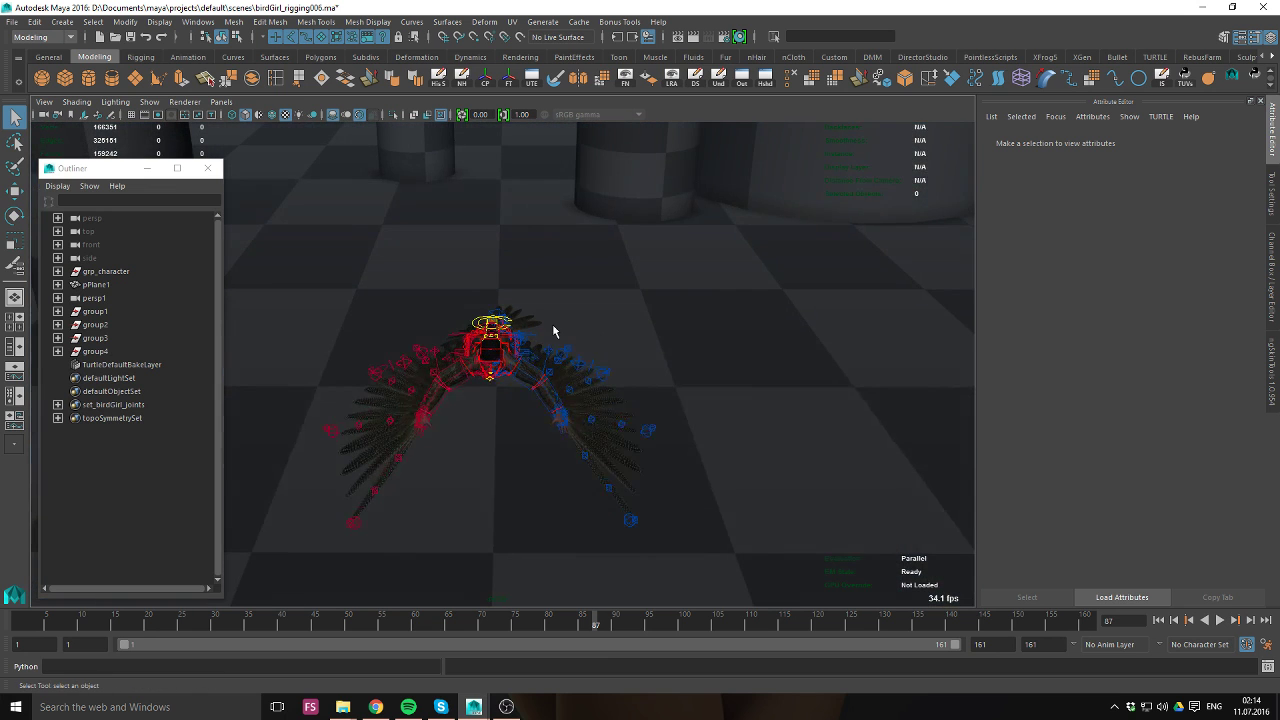
Select the full-body control cc_fullBody, hide the rig controls and mute its Translate X, Y and Z channels.
{"action": "key", "text": "w"}
{"action": "left_click", "coordinate": [520, 300]}
{"action": "key", "text": "f"}
{"action": "key", "text": "alt+1"}
{"action": "left_click_drag", "start_coordinate": [745, 397], "coordinate": [645, 366], "text": "alt"}
{"action": "key", "text": "ctrl+a"}
{"action": "left_click_drag", "start_coordinate": [1178, 153], "coordinate": [1201, 173]}
{"action": "right_click", "coordinate": [1200, 164]}
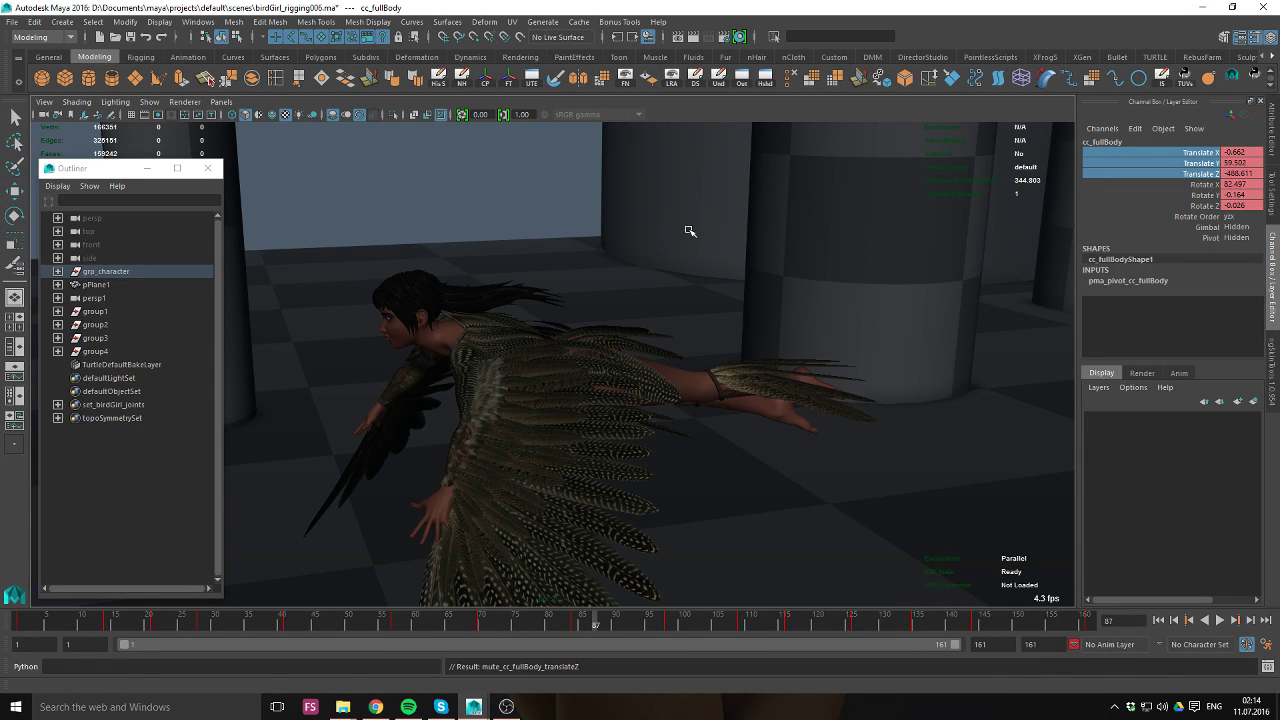
Clear the selection and scrub through the flight animation to examine the bird-girl's poses in place.
{"action": "left_click", "coordinate": [423, 220]}
{"action": "left_click_drag", "start_coordinate": [423, 220], "coordinate": [609, 362], "text": "alt"}
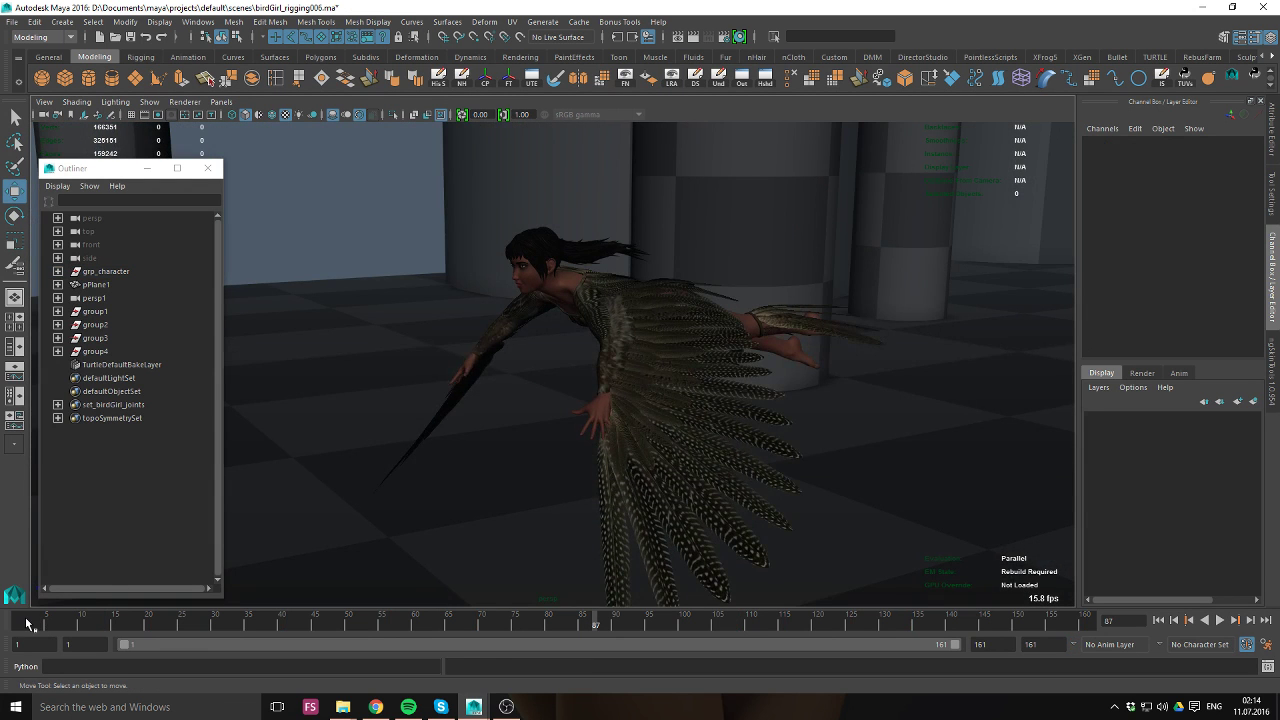
{"action": "left_click_drag", "start_coordinate": [26, 619], "coordinate": [743, 393]}
{"action": "right_click_drag", "start_coordinate": [736, 394], "coordinate": [526, 405], "text": "alt"}
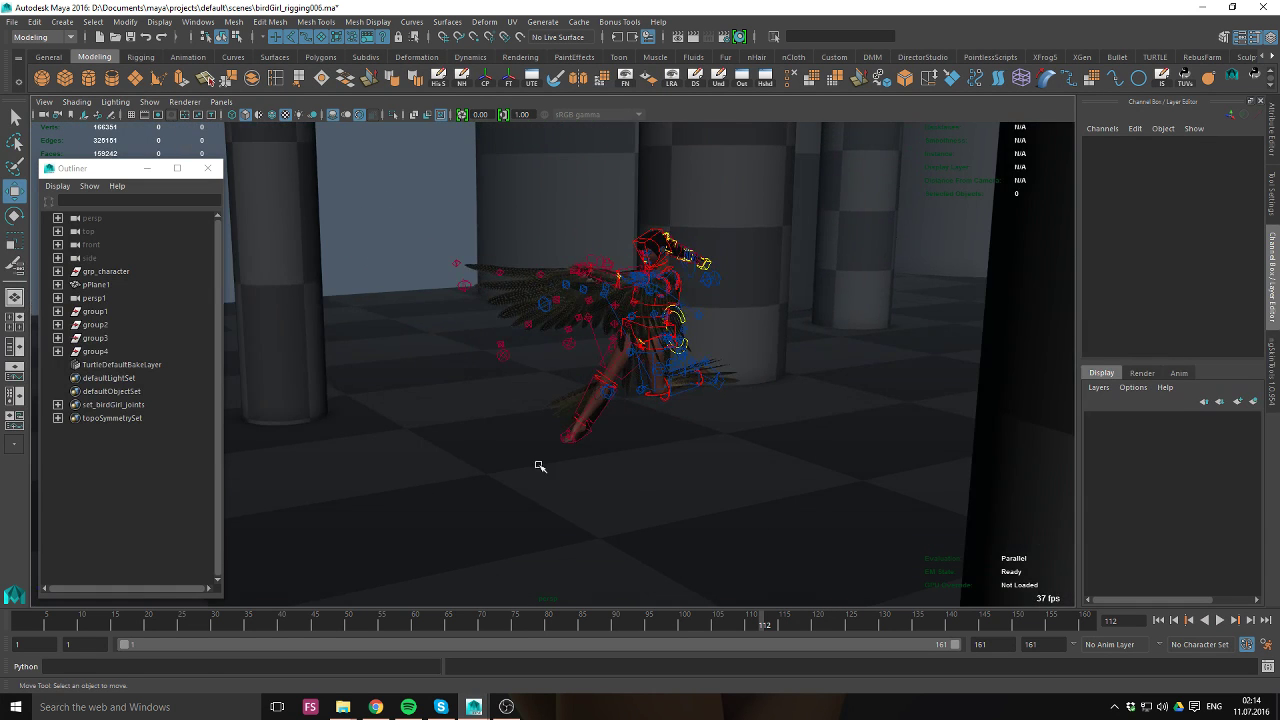
{"action": "right_click_drag", "start_coordinate": [635, 368], "coordinate": [569, 394], "text": "alt"}
{"action": "middle_click_drag", "start_coordinate": [540, 405], "coordinate": [692, 380], "text": "alt"}
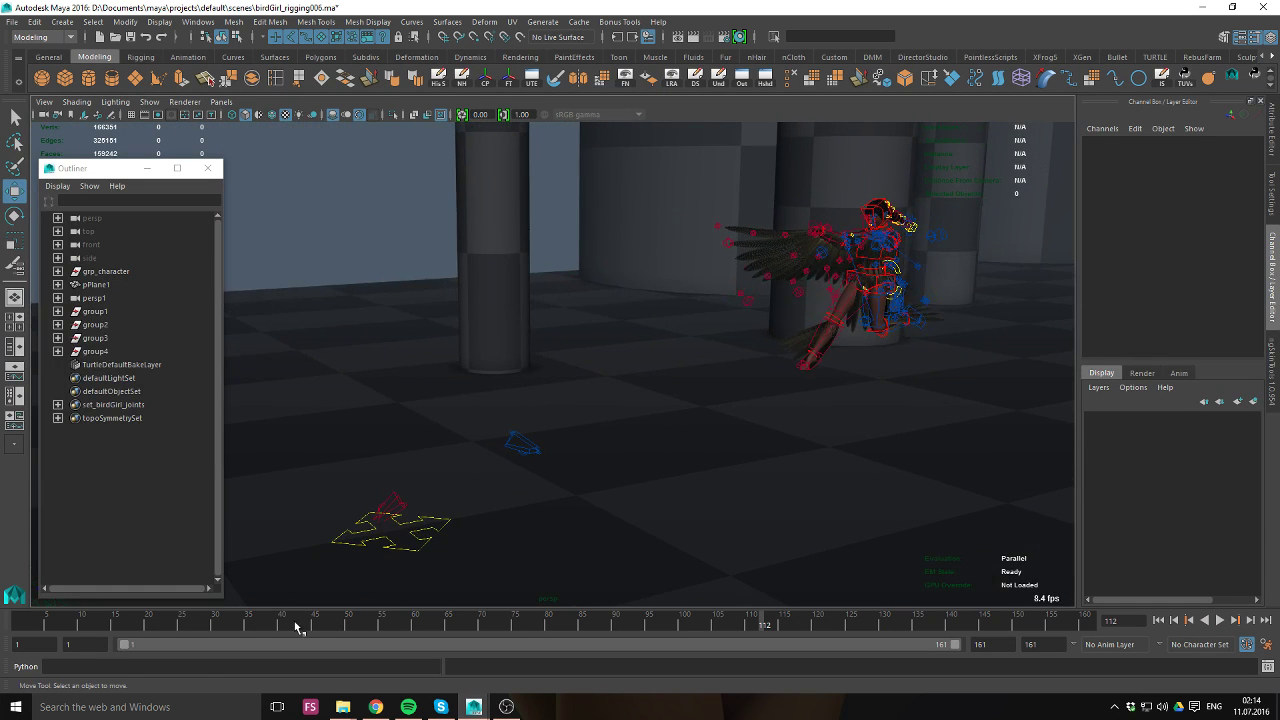
Play back and scrub the in-place flight animation, examining the wing motion close up from the side.
{"action": "left_click", "coordinate": [247, 628]}
{"action": "key", "text": "alt+v"}
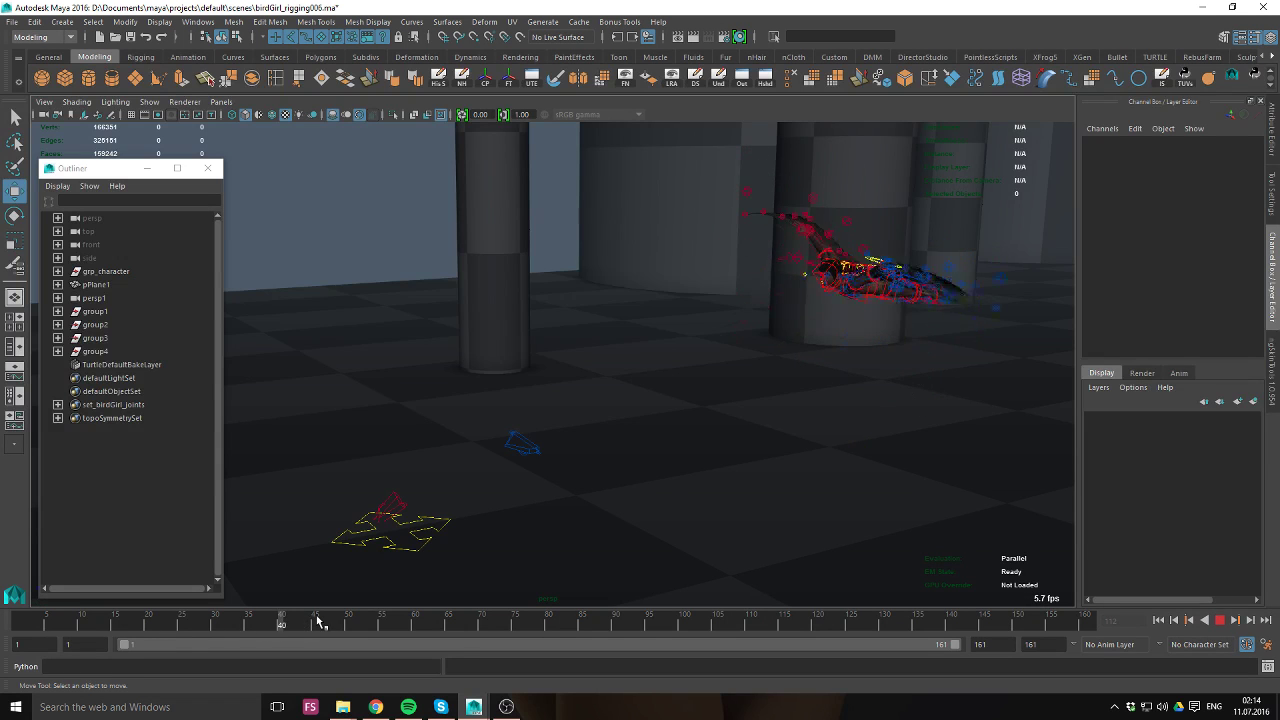
{"action": "right_click_drag", "start_coordinate": [884, 291], "coordinate": [788, 402], "text": "alt"}
{"action": "left_click_drag", "start_coordinate": [788, 402], "coordinate": [586, 357], "text": "alt"}
{"action": "left_click_drag", "start_coordinate": [39, 630], "coordinate": [600, 340]}
{"action": "left_click", "coordinate": [193, 620]}
{"action": "key", "text": "alt+v"}
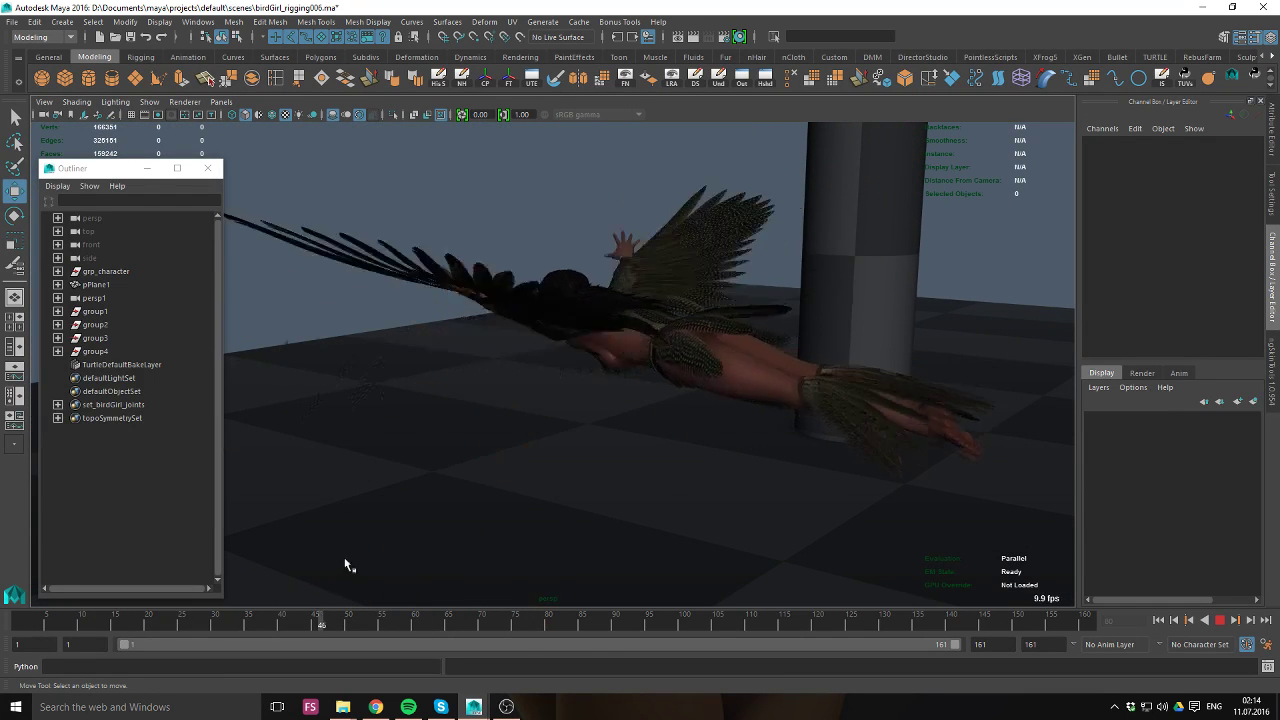
{"action": "key", "text": "alt+v"}
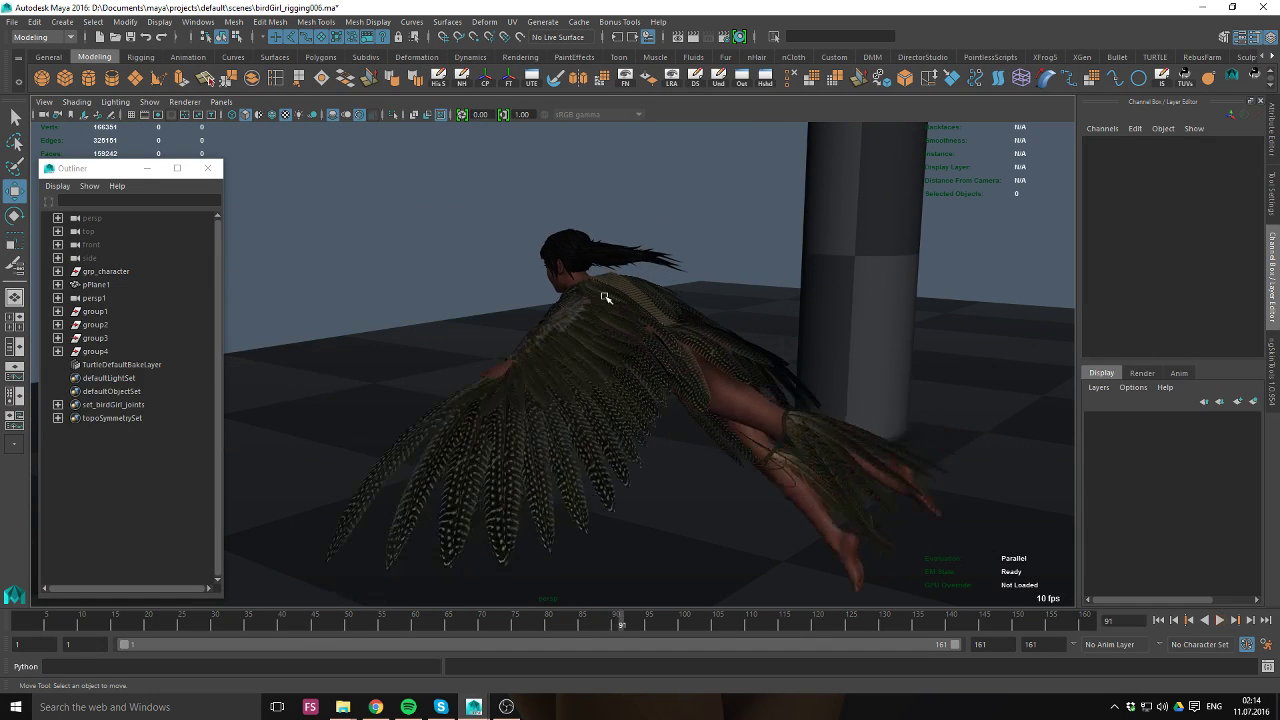
Play the flight animation from a low front view, stop it and return to frame 1.
{"action": "left_click_drag", "start_coordinate": [606, 297], "coordinate": [726, 268], "text": "alt"}
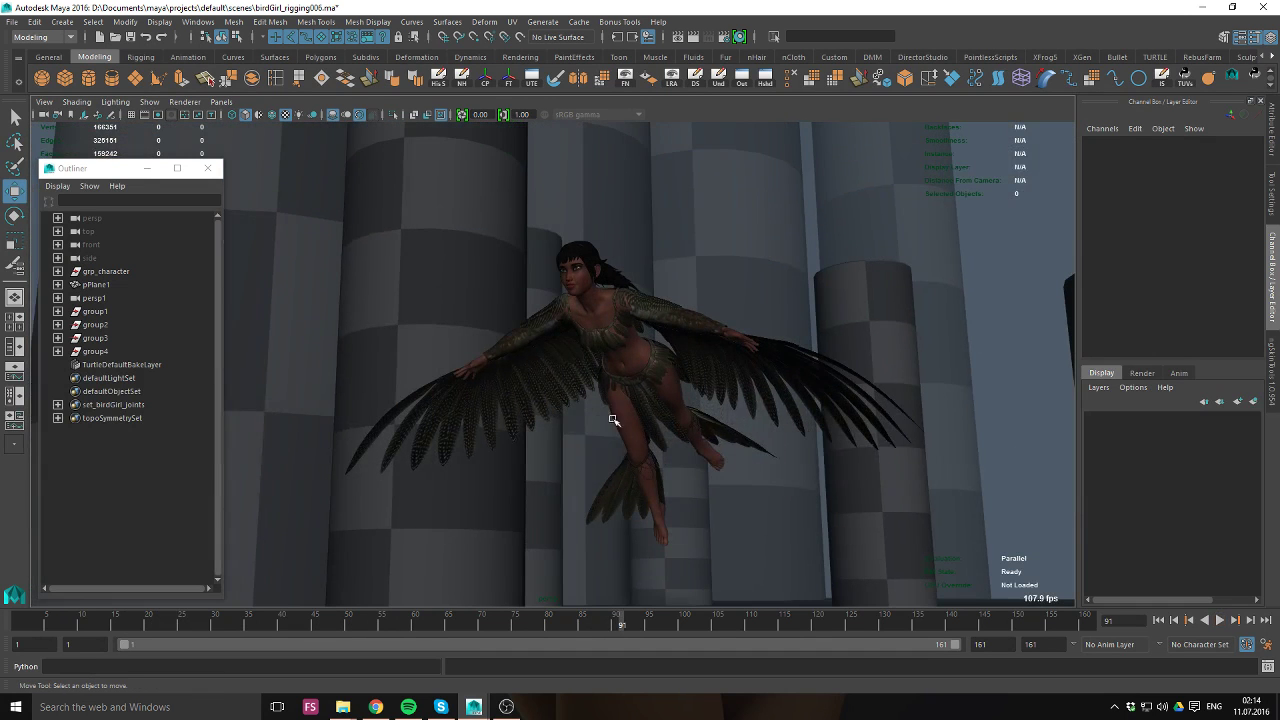
{"action": "key", "text": "alt+v"}
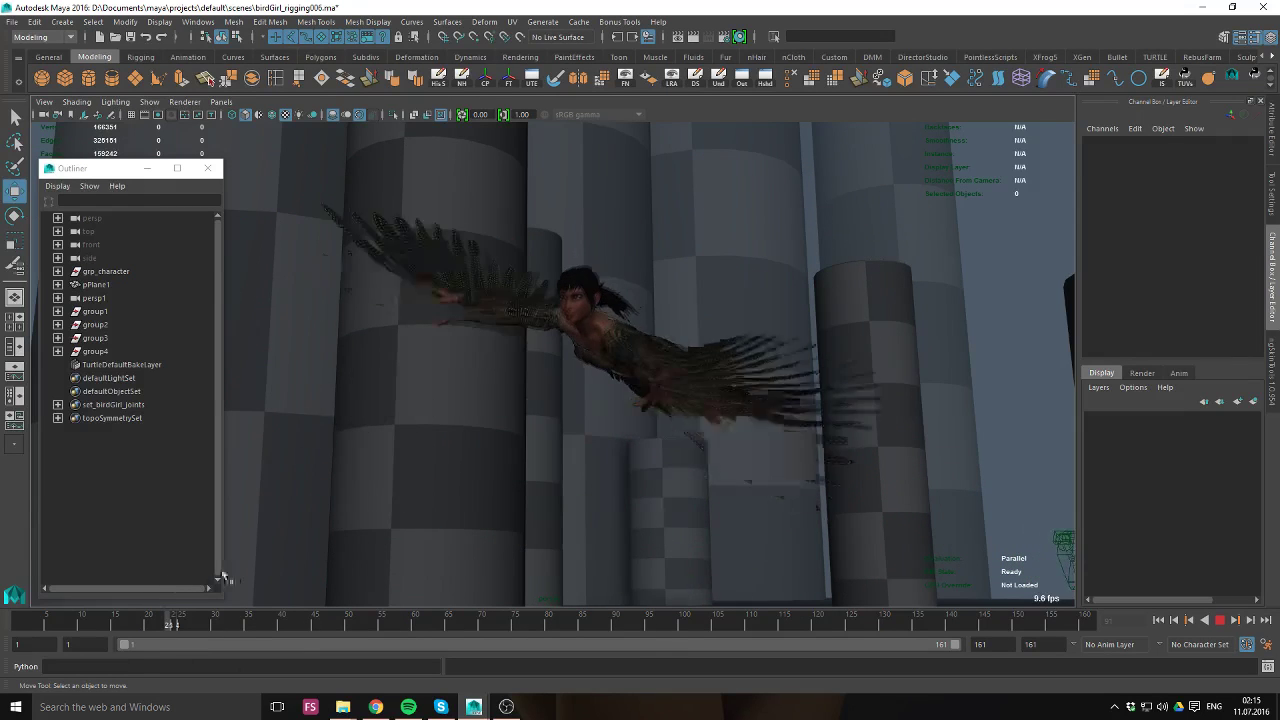
{"action": "key", "text": "Escape"}
{"action": "key", "text": "alt+shift+v"}
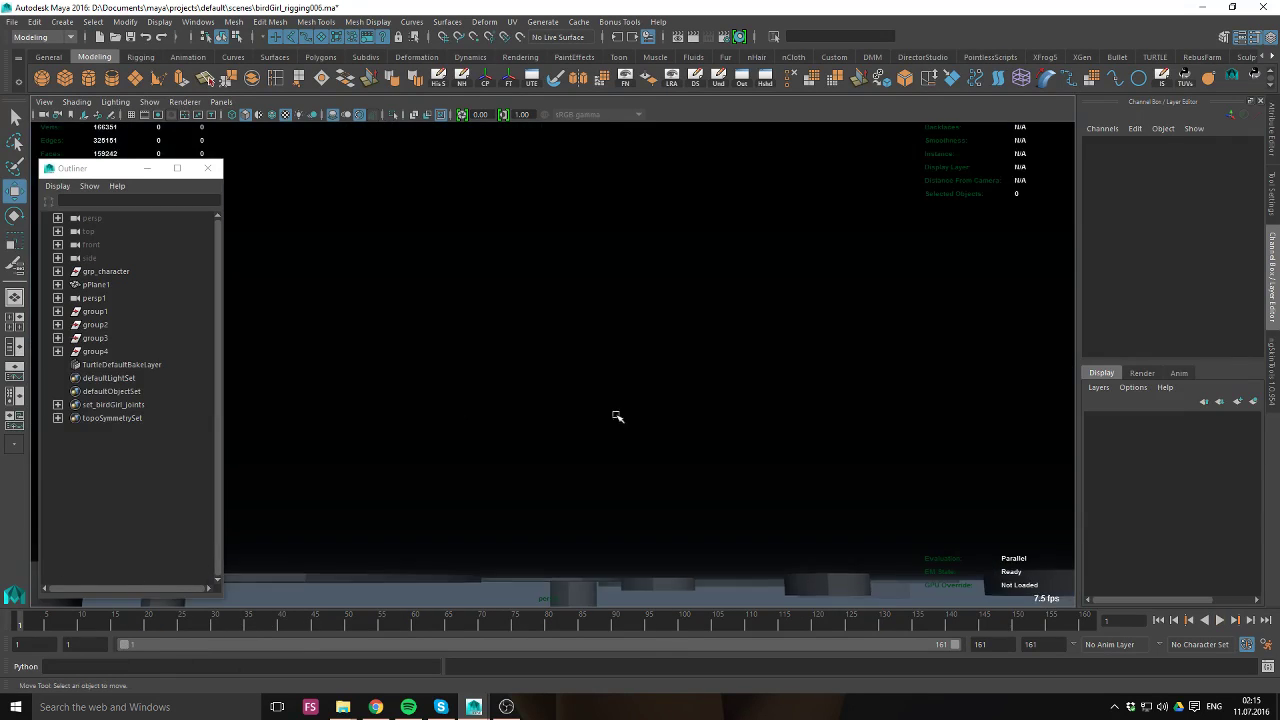
{"action": "right_click_drag", "start_coordinate": [786, 409], "coordinate": [470, 587], "text": "alt"}
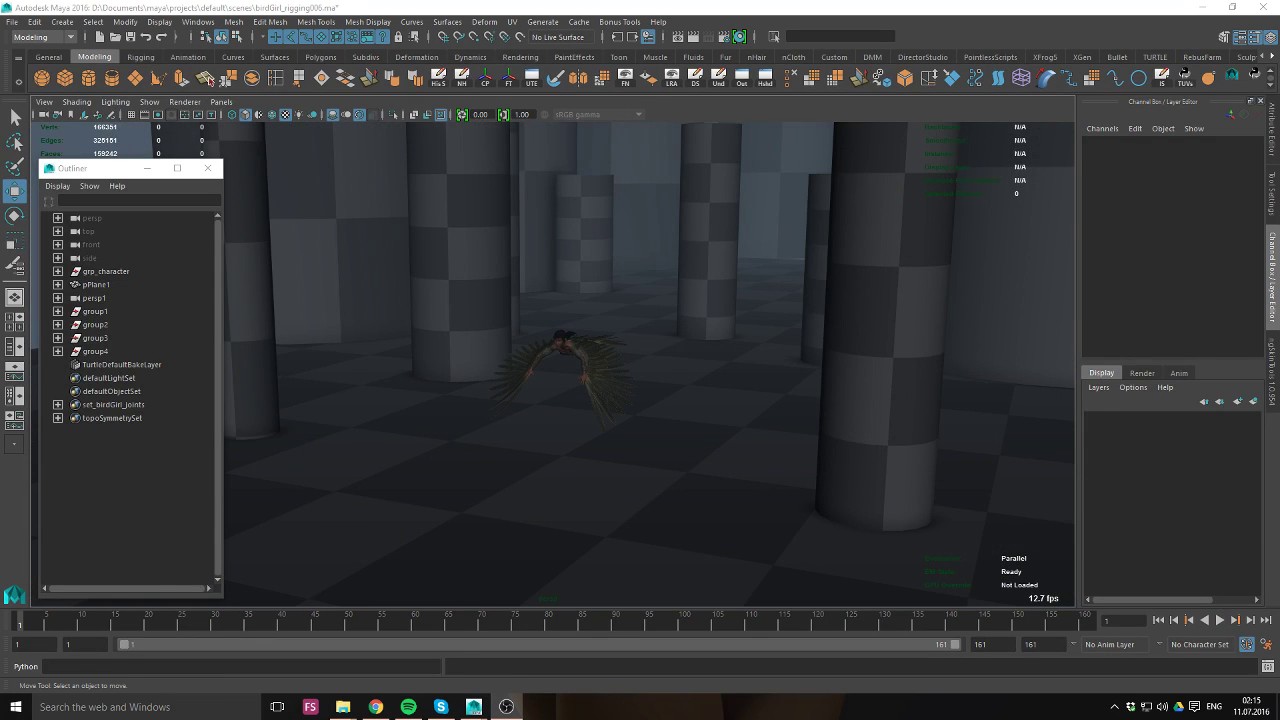